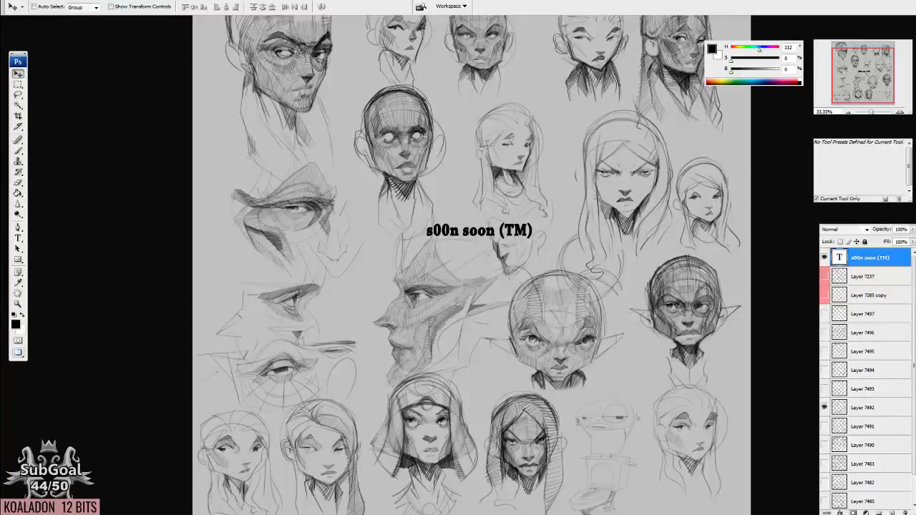
Hide the "s00n soon (TM)" text layer and show the sketches on Layer 7491 instead of Layer 7492.
{"action": "left_click", "coordinate": [825, 256]}
{"action": "left_click", "coordinate": [823, 407]}
{"action": "left_click", "coordinate": [824, 426]}
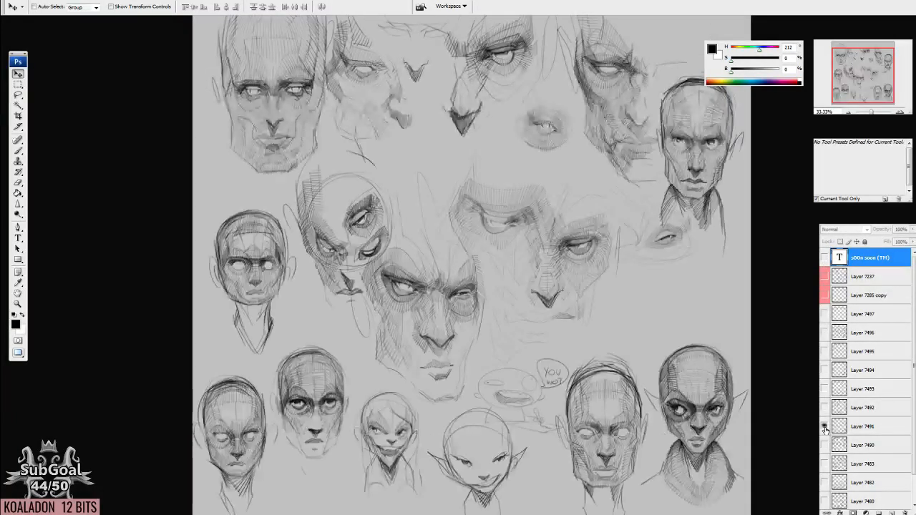
Compare the face sketches on Layers 7491 to 7494 by showing one layer at a time.
{"action": "left_click", "coordinate": [824, 370]}
{"action": "left_click", "coordinate": [824, 370]}
{"action": "left_click", "coordinate": [824, 427]}
{"action": "left_click", "coordinate": [825, 389]}
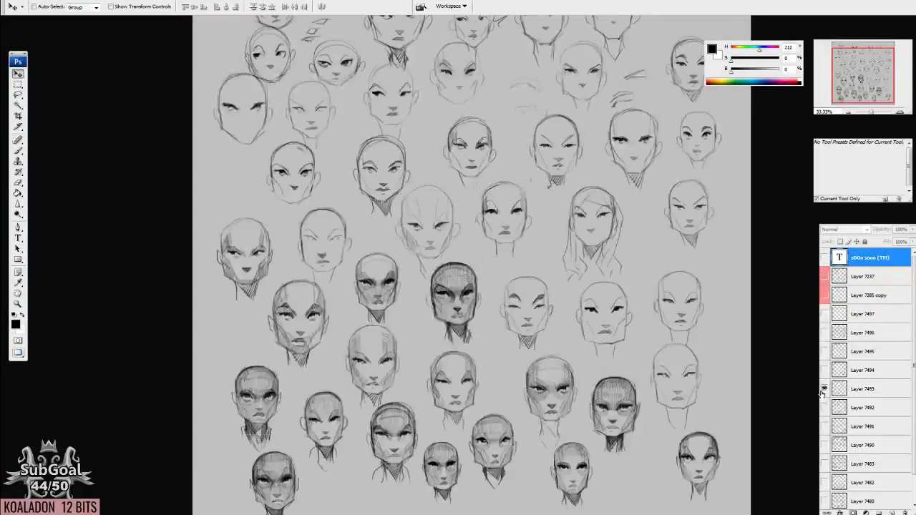
{"action": "left_click", "coordinate": [823, 388]}
{"action": "left_click", "coordinate": [824, 407]}
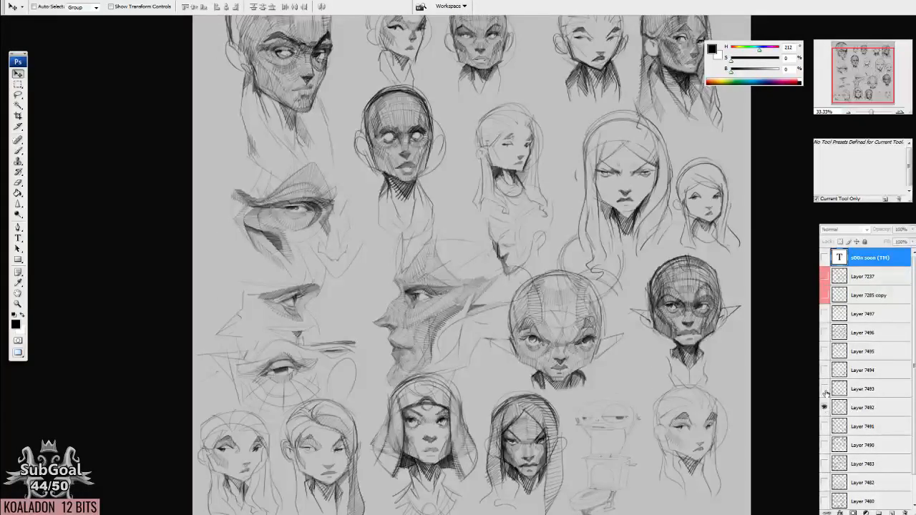
{"action": "left_click", "coordinate": [824, 407]}
{"action": "left_click", "coordinate": [824, 370]}
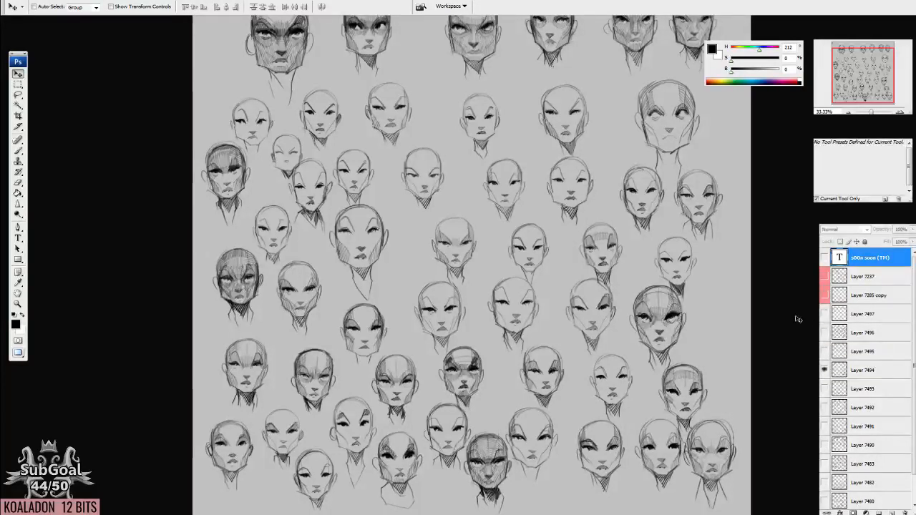
{"action": "left_click", "coordinate": [824, 370]}
{"action": "left_click", "coordinate": [824, 389]}
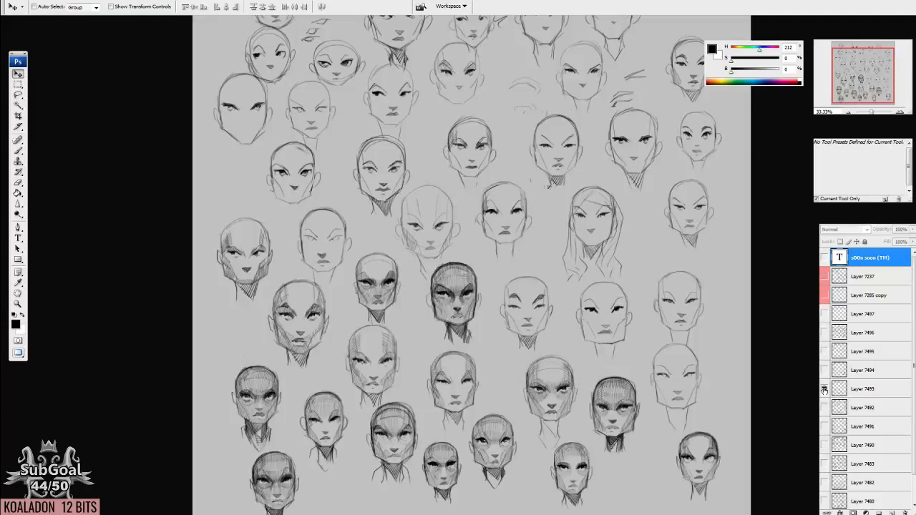
Select Layer 7493 and check its sketches against those on Layer 7492.
{"action": "left_click", "coordinate": [866, 392]}
{"action": "left_click", "coordinate": [823, 390]}
{"action": "left_click", "coordinate": [824, 407]}
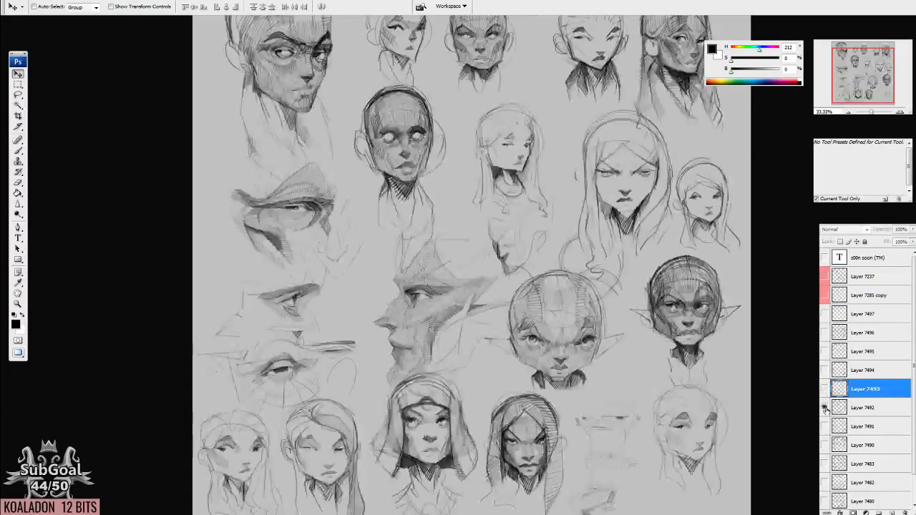
{"action": "left_click", "coordinate": [824, 407]}
{"action": "left_click", "coordinate": [825, 388]}
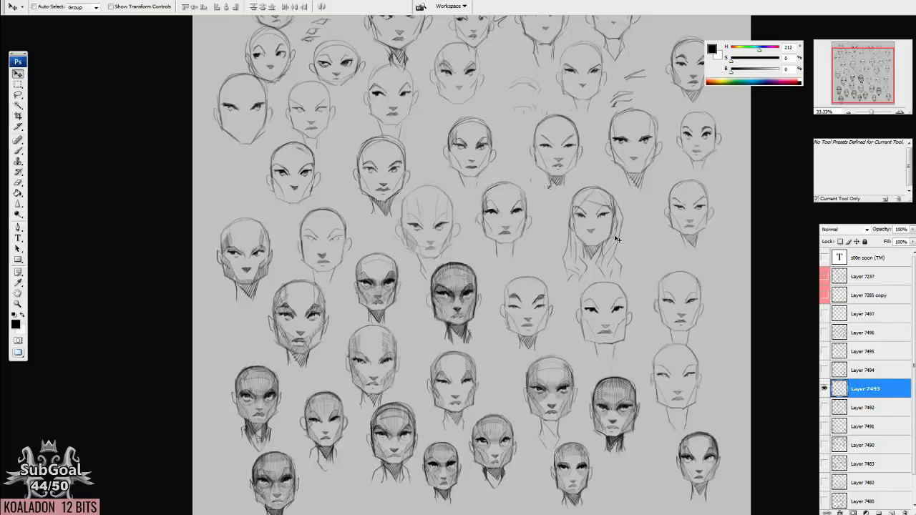
Examine the face sketches on Layer 7493 up close, from the upper rows down to the lower ones.
{"action": "key", "text": "b"}
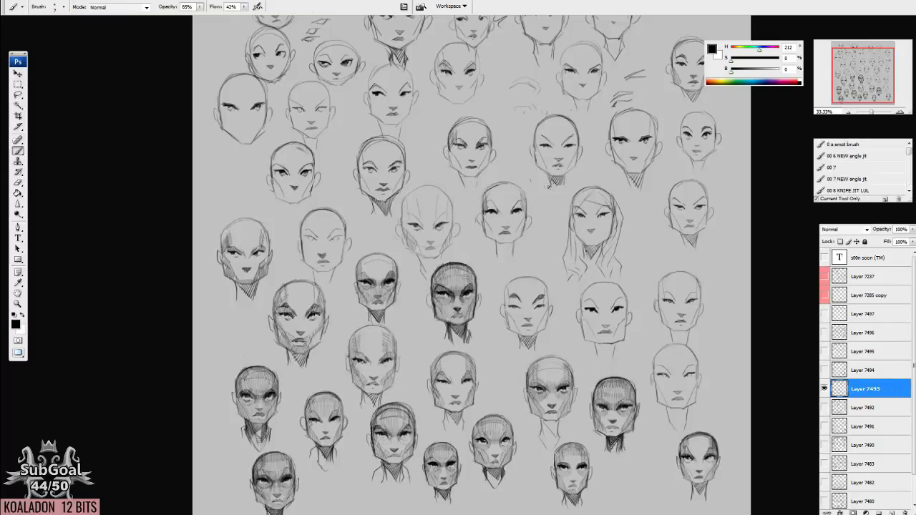
{"action": "key", "text": "ctrl+plus"}
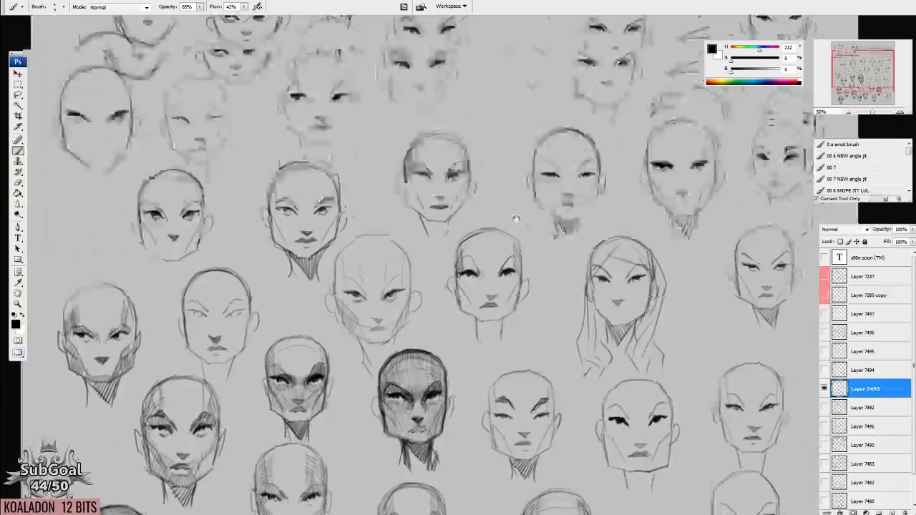
{"action": "left_click_drag", "start_coordinate": [516, 218], "coordinate": [482, 361]}
{"action": "left_click_drag", "start_coordinate": [555, 253], "coordinate": [541, 147]}
{"action": "left_click_drag", "start_coordinate": [549, 323], "coordinate": [551, 148]}
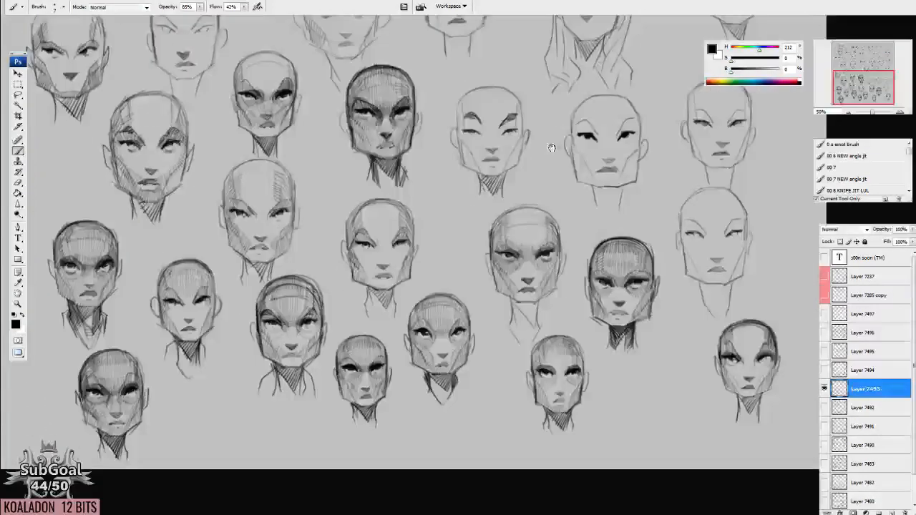
{"action": "left_click_drag", "start_coordinate": [538, 301], "coordinate": [546, 175]}
{"action": "mouse_move", "coordinate": [485, 125]}
{"action": "left_mouse_down"}
{"action": "mouse_move", "coordinate": [517, 213]}
{"action": "mouse_move", "coordinate": [498, 243]}
{"action": "mouse_move", "coordinate": [484, 235]}
{"action": "left_mouse_up"}
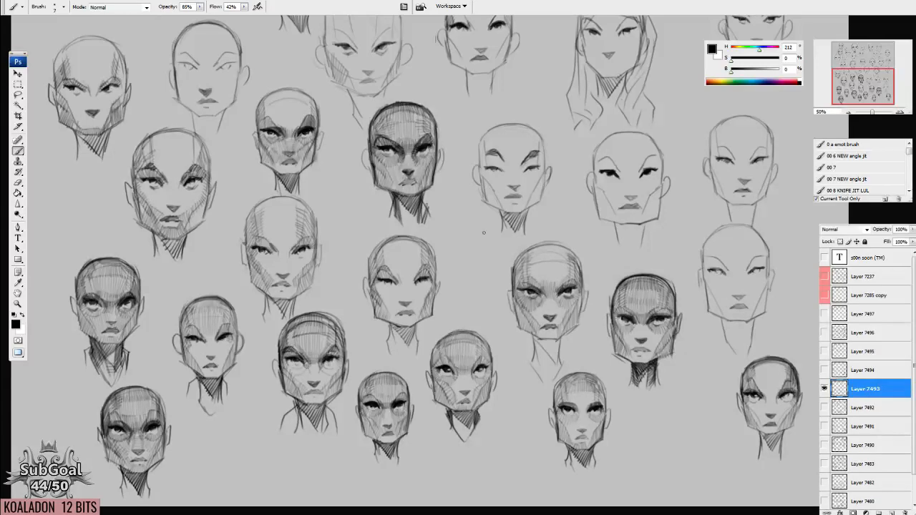
{"action": "scroll", "coordinate": [517, 296], "scroll_direction": "up", "scroll_amount": 8}
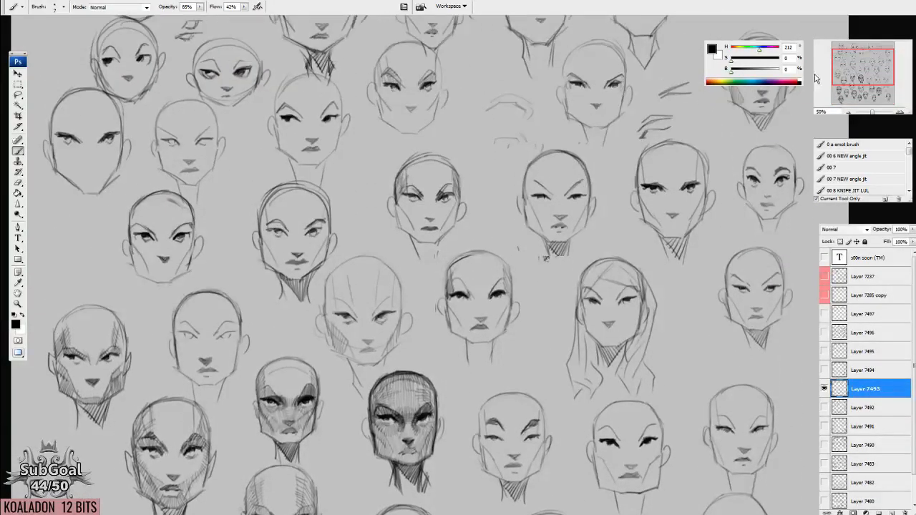
{"action": "left_click_drag", "start_coordinate": [864, 77], "coordinate": [863, 62]}
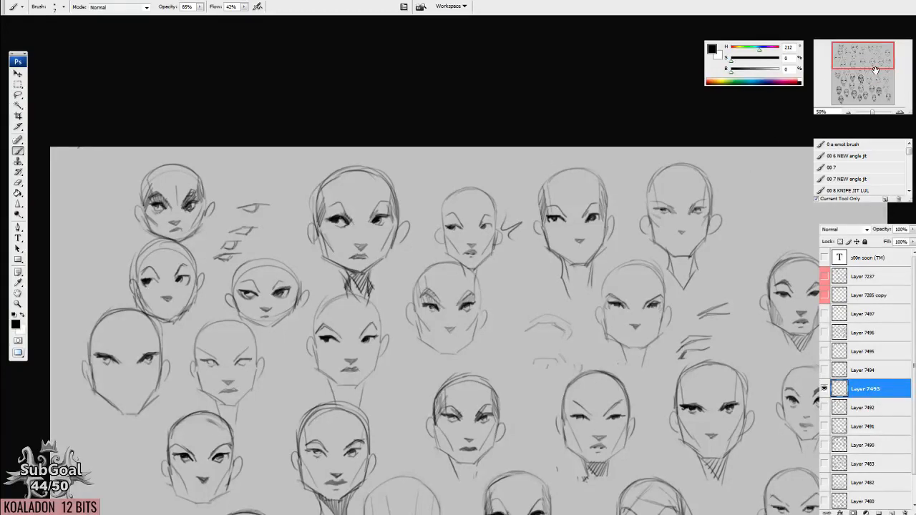
{"action": "left_click_drag", "start_coordinate": [873, 67], "coordinate": [870, 70]}
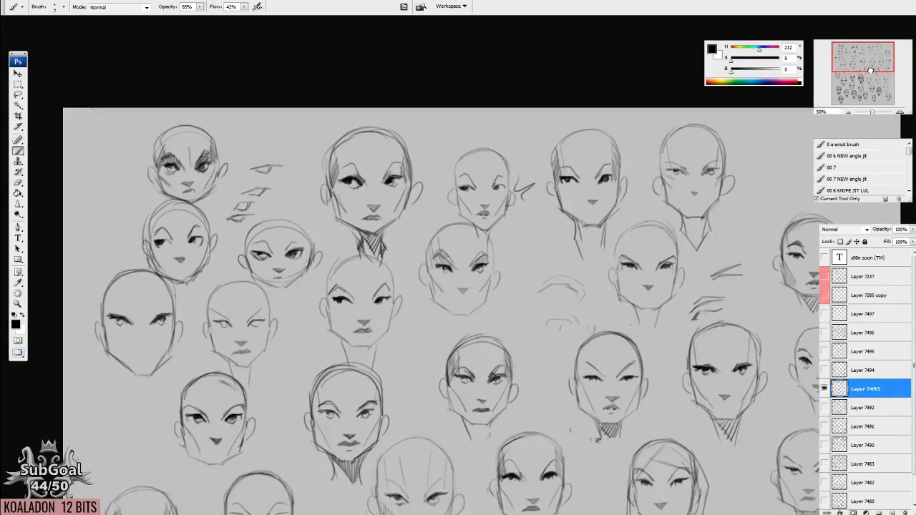
{"action": "left_click", "coordinate": [900, 113]}
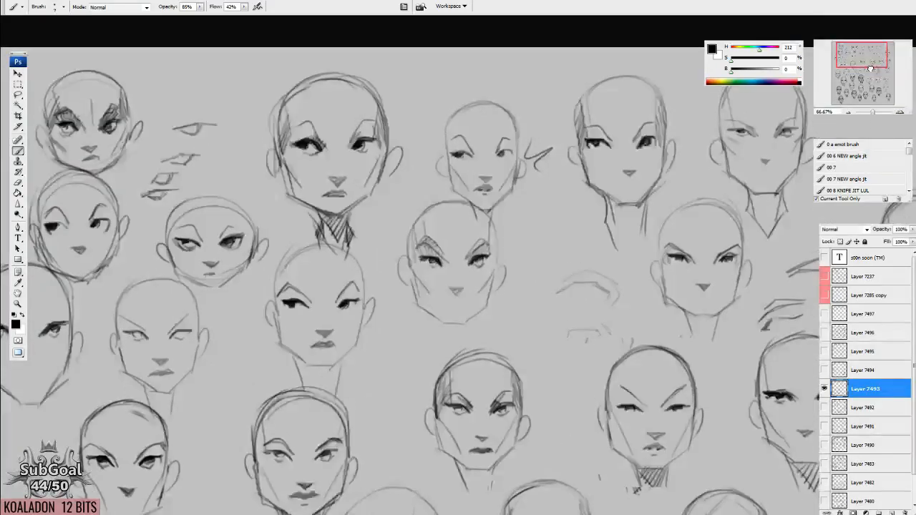
{"action": "left_click", "coordinate": [866, 80]}
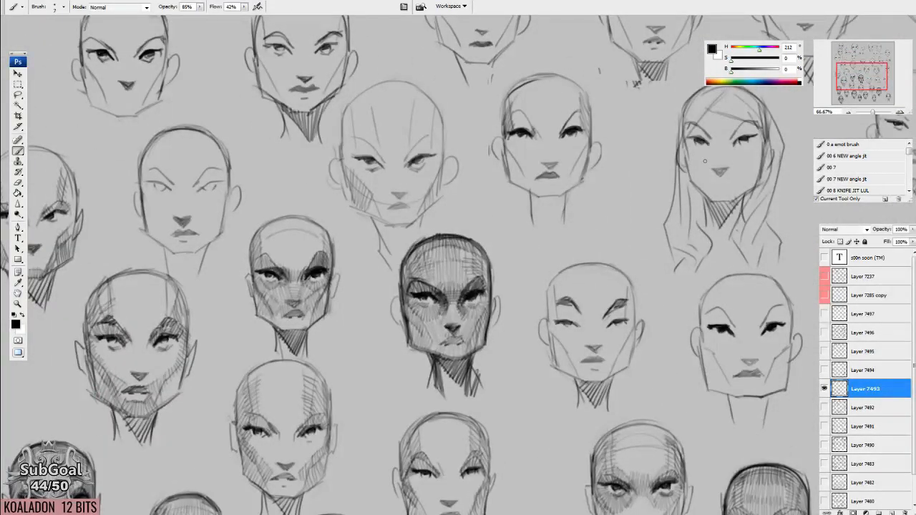
{"action": "mouse_move", "coordinate": [854, 86]}
{"action": "left_mouse_down"}
{"action": "mouse_move", "coordinate": [851, 67]}
{"action": "mouse_move", "coordinate": [867, 77]}
{"action": "mouse_move", "coordinate": [868, 90]}
{"action": "mouse_move", "coordinate": [860, 76]}
{"action": "mouse_move", "coordinate": [861, 87]}
{"action": "left_mouse_up"}
{"action": "left_click", "coordinate": [849, 113]}
Hide Layer 7493, then show Layer 7497 and make it the active layer.
{"action": "left_click", "coordinate": [824, 388]}
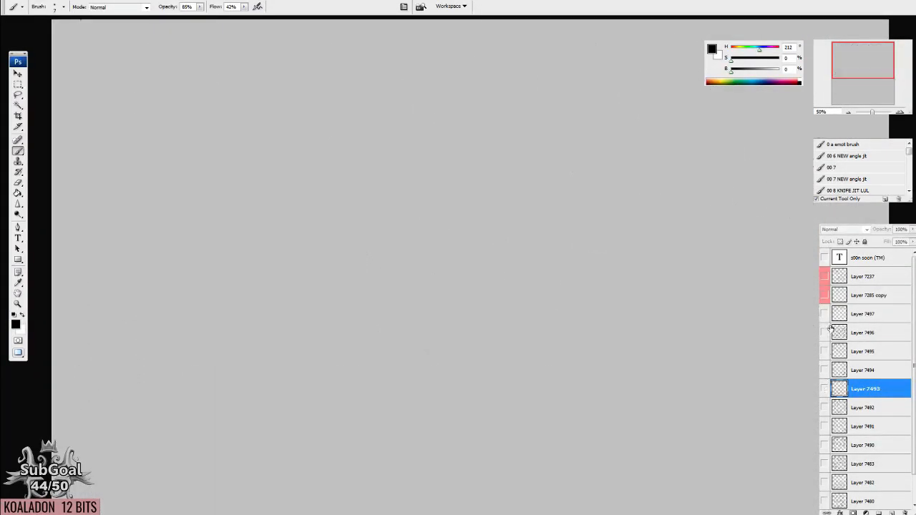
{"action": "left_click", "coordinate": [823, 314]}
{"action": "left_click", "coordinate": [869, 315]}
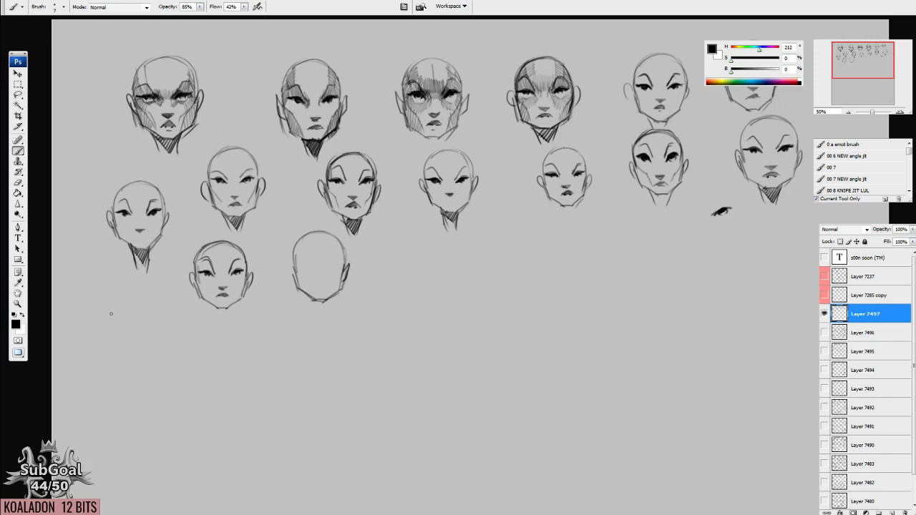
Delete the stray single eye sketch below the second row of heads and clear the selection.
{"action": "key", "text": "l"}
{"action": "mouse_move", "coordinate": [702, 188]}
{"action": "left_mouse_down"}
{"action": "mouse_move", "coordinate": [698, 219]}
{"action": "mouse_move", "coordinate": [744, 188]}
{"action": "mouse_move", "coordinate": [704, 187]}
{"action": "left_mouse_up"}
{"action": "key", "text": "Delete"}
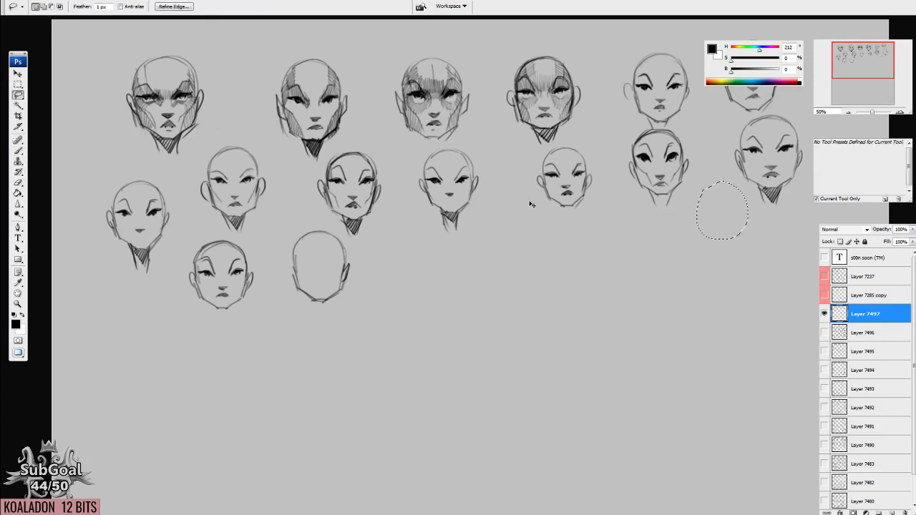
{"action": "key", "text": "ctrl+d"}
Lasso the fourth shaded head with the small head below it and move them slightly left and down.
{"action": "key", "text": "b"}
{"action": "left_click_drag", "start_coordinate": [339, 198], "coordinate": [396, 210]}
{"action": "key", "text": "v"}
{"action": "left_click_drag", "start_coordinate": [342, 197], "coordinate": [267, 166]}
{"action": "mouse_move", "coordinate": [484, 204]}
{"action": "left_mouse_down"}
{"action": "mouse_move", "coordinate": [285, 191]}
{"action": "mouse_move", "coordinate": [473, 216]}
{"action": "left_mouse_up"}
{"action": "left_click_drag", "start_coordinate": [374, 207], "coordinate": [470, 223]}
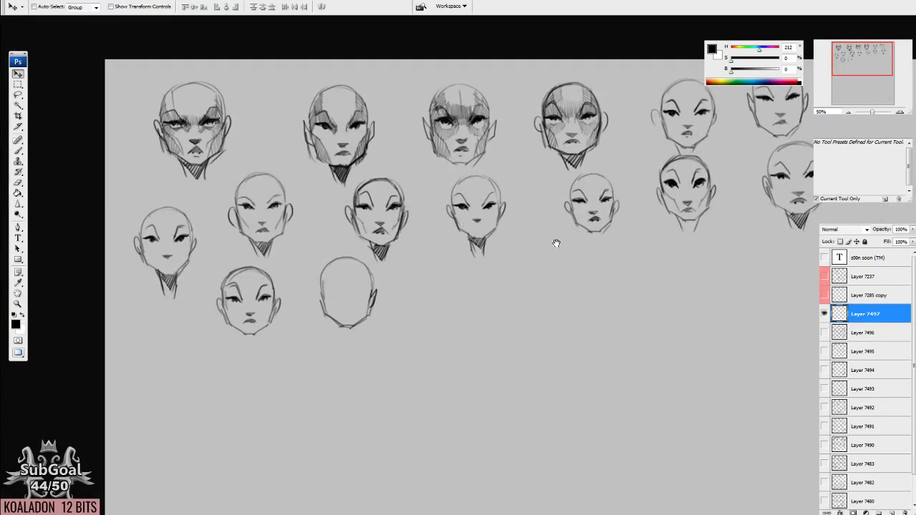
{"action": "left_click_drag", "start_coordinate": [556, 243], "coordinate": [449, 237]}
{"action": "key", "text": "l"}
{"action": "mouse_move", "coordinate": [418, 72]}
{"action": "left_mouse_down"}
{"action": "mouse_move", "coordinate": [761, 86]}
{"action": "mouse_move", "coordinate": [468, 49]}
{"action": "left_mouse_up"}
{"action": "mouse_move", "coordinate": [499, 186]}
{"action": "left_mouse_down"}
{"action": "mouse_move", "coordinate": [486, 190]}
{"action": "mouse_move", "coordinate": [482, 214]}
{"action": "mouse_move", "coordinate": [476, 203]}
{"action": "left_mouse_up"}
{"action": "key", "text": "ctrl+d"}
Lasso the heads at the right end of both rows and move them left to close the gaps.
{"action": "mouse_move", "coordinate": [548, 82]}
{"action": "left_mouse_down"}
{"action": "mouse_move", "coordinate": [518, 234]}
{"action": "mouse_move", "coordinate": [623, 286]}
{"action": "left_mouse_up"}
{"action": "mouse_move", "coordinate": [531, 49]}
{"action": "left_mouse_down"}
{"action": "mouse_move", "coordinate": [505, 140]}
{"action": "mouse_move", "coordinate": [680, 28]}
{"action": "mouse_move", "coordinate": [572, 30]}
{"action": "left_mouse_up"}
{"action": "left_click_drag", "start_coordinate": [606, 184], "coordinate": [576, 183]}
{"action": "mouse_move", "coordinate": [570, 45]}
{"action": "left_mouse_down"}
{"action": "mouse_move", "coordinate": [569, 57]}
{"action": "mouse_move", "coordinate": [682, 49]}
{"action": "mouse_move", "coordinate": [587, 39]}
{"action": "left_mouse_up"}
{"action": "left_click_drag", "start_coordinate": [646, 198], "coordinate": [633, 198]}
{"action": "key", "text": "ctrl+d"}
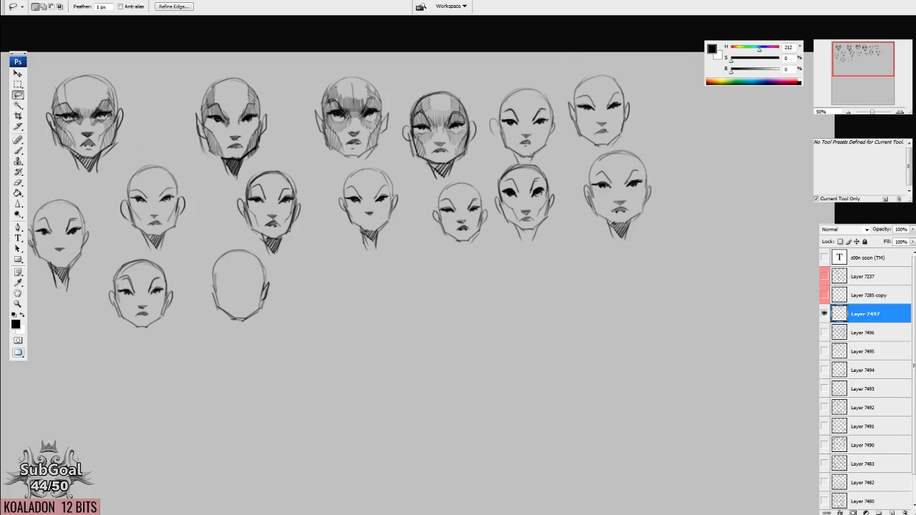
Lasso the heads from the third shaded one rightward and move the whole group slightly left.
{"action": "left_click_drag", "start_coordinate": [319, 179], "coordinate": [414, 183]}
{"action": "mouse_move", "coordinate": [406, 75]}
{"action": "left_mouse_down"}
{"action": "mouse_move", "coordinate": [398, 163]}
{"action": "mouse_move", "coordinate": [789, 93]}
{"action": "mouse_move", "coordinate": [489, 56]}
{"action": "left_mouse_up"}
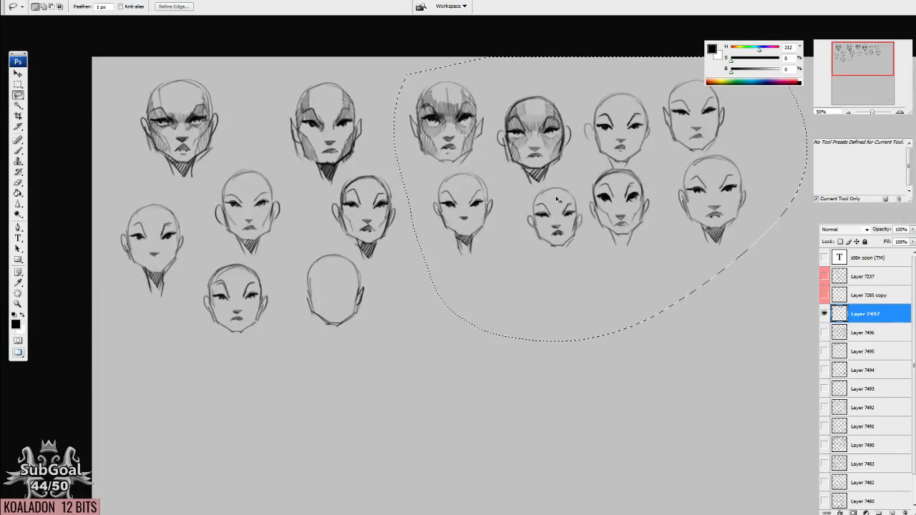
{"action": "left_click_drag", "start_coordinate": [563, 198], "coordinate": [533, 198]}
{"action": "key", "text": "ctrl+d"}
Nudge the leftmost heads up and shift the remaining heads left to tighten the sketch layout.
{"action": "mouse_move", "coordinate": [122, 43]}
{"action": "left_mouse_down"}
{"action": "mouse_move", "coordinate": [88, 355]}
{"action": "mouse_move", "coordinate": [270, 322]}
{"action": "mouse_move", "coordinate": [279, 120]}
{"action": "mouse_move", "coordinate": [129, 39]}
{"action": "mouse_move", "coordinate": [94, 145]}
{"action": "mouse_move", "coordinate": [188, 202]}
{"action": "mouse_move", "coordinate": [159, 36]}
{"action": "left_mouse_up"}
{"action": "mouse_move", "coordinate": [191, 133]}
{"action": "left_mouse_down"}
{"action": "mouse_move", "coordinate": [182, 163]}
{"action": "mouse_move", "coordinate": [191, 155]}
{"action": "left_mouse_up"}
{"action": "mouse_move", "coordinate": [114, 67]}
{"action": "left_mouse_down"}
{"action": "mouse_move", "coordinate": [203, 392]}
{"action": "mouse_move", "coordinate": [262, 340]}
{"action": "mouse_move", "coordinate": [292, 256]}
{"action": "mouse_move", "coordinate": [282, 159]}
{"action": "mouse_move", "coordinate": [179, 65]}
{"action": "left_mouse_up"}
{"action": "mouse_move", "coordinate": [233, 235]}
{"action": "left_mouse_down"}
{"action": "mouse_move", "coordinate": [219, 194]}
{"action": "mouse_move", "coordinate": [226, 205]}
{"action": "left_mouse_up"}
{"action": "mouse_move", "coordinate": [294, 57]}
{"action": "left_mouse_down"}
{"action": "mouse_move", "coordinate": [270, 94]}
{"action": "mouse_move", "coordinate": [276, 254]}
{"action": "mouse_move", "coordinate": [500, 406]}
{"action": "mouse_move", "coordinate": [770, 157]}
{"action": "mouse_move", "coordinate": [424, 56]}
{"action": "mouse_move", "coordinate": [336, 57]}
{"action": "left_mouse_up"}
{"action": "left_click_drag", "start_coordinate": [525, 230], "coordinate": [500, 228]}
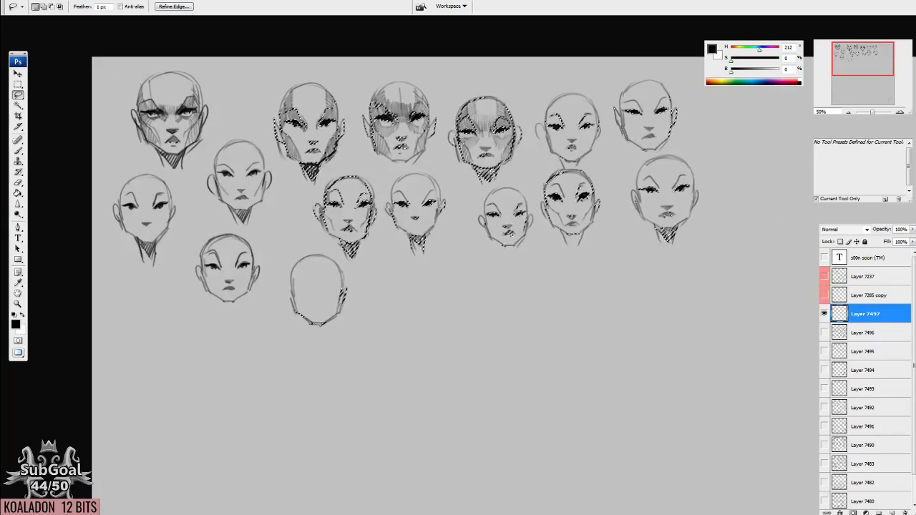
{"action": "key", "text": "ctrl+d"}
Look over the rearranged head sketches on Layer 7497 up close.
{"action": "key", "text": "b"}
{"action": "key", "text": "ctrl+plus"}
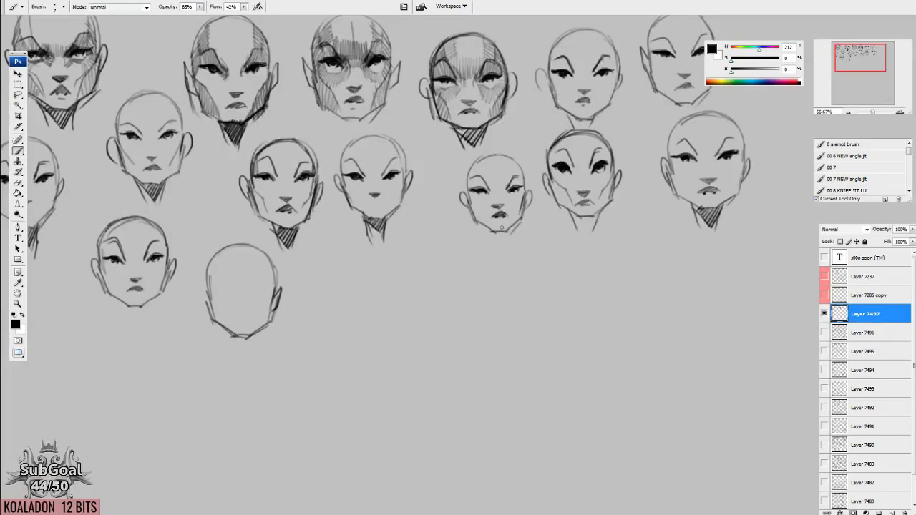
{"action": "left_click_drag", "start_coordinate": [341, 191], "coordinate": [439, 233]}
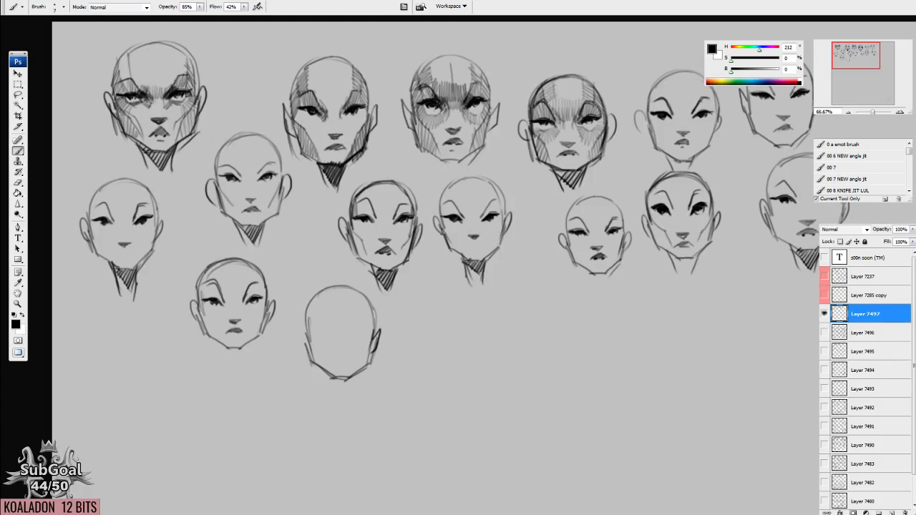
{"action": "mouse_move", "coordinate": [327, 266]}
{"action": "left_mouse_down"}
{"action": "mouse_move", "coordinate": [366, 247]}
{"action": "mouse_move", "coordinate": [305, 233]}
{"action": "left_mouse_up"}
{"action": "mouse_move", "coordinate": [441, 258]}
{"action": "left_mouse_down"}
{"action": "mouse_move", "coordinate": [269, 263]}
{"action": "mouse_move", "coordinate": [395, 355]}
{"action": "mouse_move", "coordinate": [620, 345]}
{"action": "left_mouse_up"}
{"action": "left_click_drag", "start_coordinate": [301, 342], "coordinate": [392, 335]}
{"action": "key", "text": "v"}
{"action": "left_click_drag", "start_coordinate": [455, 323], "coordinate": [480, 319]}
{"action": "left_click_drag", "start_coordinate": [586, 306], "coordinate": [243, 270]}
{"action": "left_click_drag", "start_coordinate": [541, 284], "coordinate": [487, 300]}
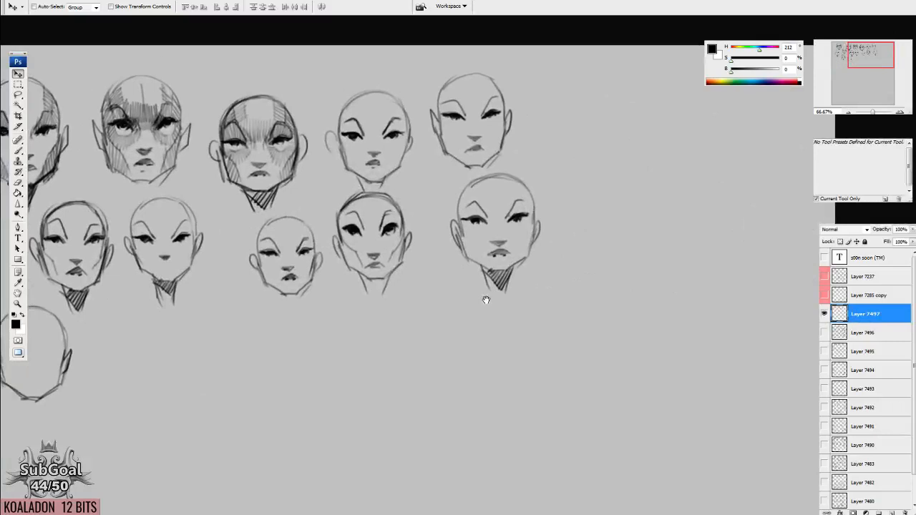
{"action": "left_click_drag", "start_coordinate": [447, 250], "coordinate": [376, 276]}
{"action": "mouse_move", "coordinate": [157, 271]}
{"action": "left_mouse_down"}
{"action": "mouse_move", "coordinate": [488, 264]}
{"action": "mouse_move", "coordinate": [596, 229]}
{"action": "mouse_move", "coordinate": [338, 245]}
{"action": "mouse_move", "coordinate": [520, 220]}
{"action": "left_mouse_up"}
{"action": "key", "text": "b"}
{"action": "key", "text": "ctrl+plus"}
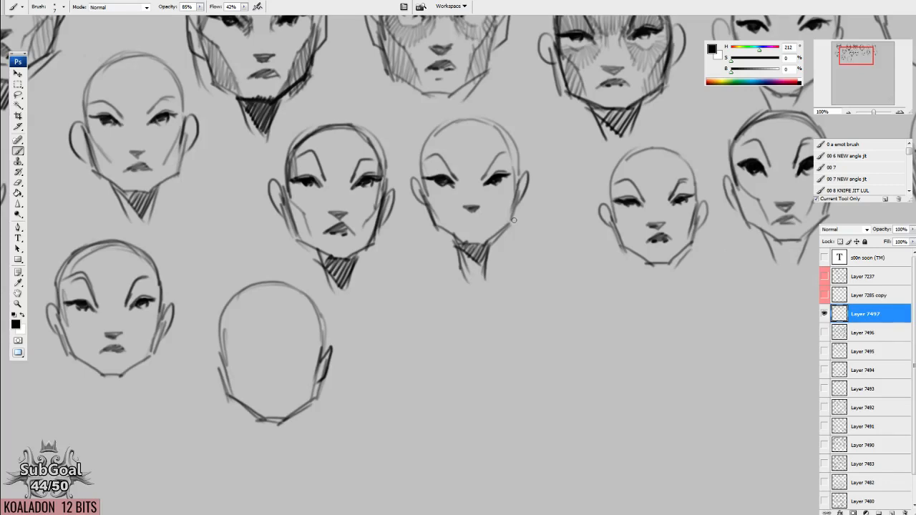
Sketch a few loose strokes in the empty area beside the rightmost head of the top row.
{"action": "left_click_drag", "start_coordinate": [756, 134], "coordinate": [400, 338]}
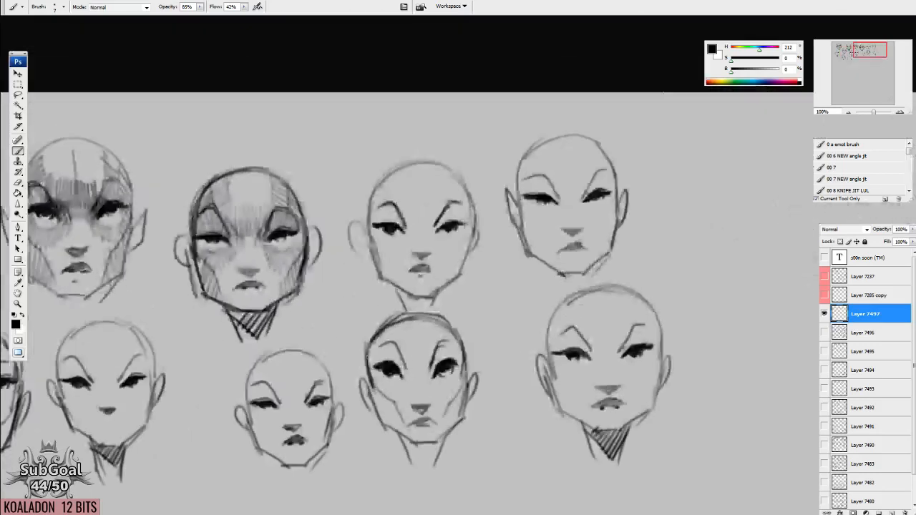
{"action": "left_click_drag", "start_coordinate": [689, 139], "coordinate": [410, 146]}
{"action": "left_click_drag", "start_coordinate": [418, 104], "coordinate": [392, 130]}
{"action": "mouse_move", "coordinate": [443, 105]}
{"action": "left_mouse_down"}
{"action": "mouse_move", "coordinate": [383, 150]}
{"action": "mouse_move", "coordinate": [458, 126]}
{"action": "left_mouse_up"}
Choose the "00 7" brush preset and rough in a large new head in the empty space right of the rows.
{"action": "left_click", "coordinate": [838, 167]}
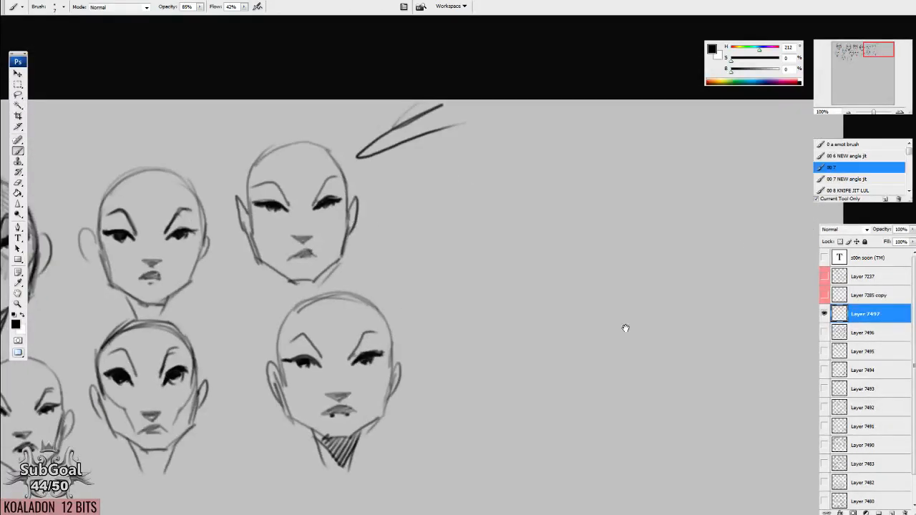
{"action": "left_click_drag", "start_coordinate": [445, 336], "coordinate": [517, 172]}
{"action": "left_click_drag", "start_coordinate": [790, 141], "coordinate": [711, 165]}
{"action": "mouse_move", "coordinate": [441, 189]}
{"action": "left_mouse_down"}
{"action": "mouse_move", "coordinate": [429, 237]}
{"action": "mouse_move", "coordinate": [431, 316]}
{"action": "left_mouse_up"}
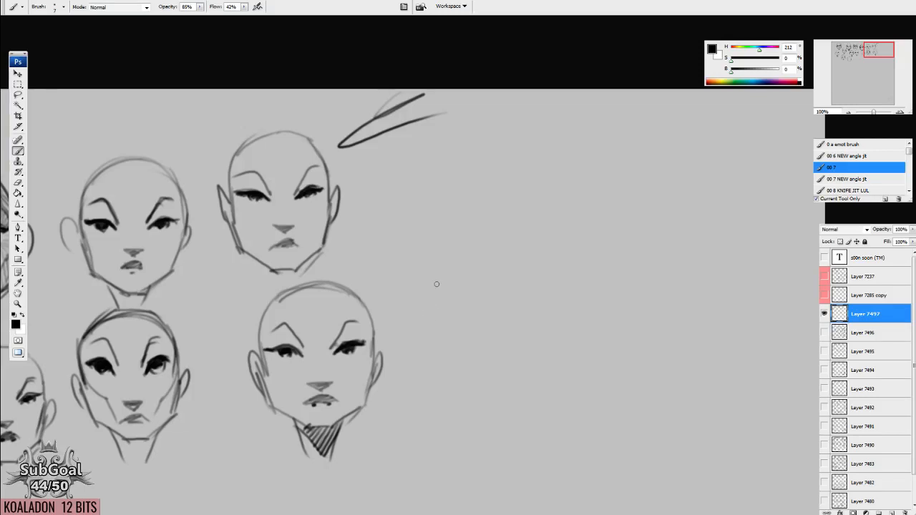
{"action": "left_click_drag", "start_coordinate": [649, 297], "coordinate": [619, 190]}
{"action": "left_click_drag", "start_coordinate": [417, 186], "coordinate": [374, 269]}
{"action": "mouse_move", "coordinate": [556, 242]}
{"action": "left_mouse_down"}
{"action": "mouse_move", "coordinate": [460, 196]}
{"action": "mouse_move", "coordinate": [528, 214]}
{"action": "mouse_move", "coordinate": [448, 230]}
{"action": "mouse_move", "coordinate": [483, 231]}
{"action": "left_mouse_up"}
{"action": "left_click_drag", "start_coordinate": [444, 206], "coordinate": [459, 206]}
{"action": "left_click_drag", "start_coordinate": [370, 165], "coordinate": [385, 208]}
{"action": "left_click_drag", "start_coordinate": [558, 147], "coordinate": [539, 203]}
{"action": "left_click_drag", "start_coordinate": [425, 216], "coordinate": [420, 254]}
Erase the loose strokes beside the top-row head and stray lines around the new head.
{"action": "key", "text": "e"}
{"action": "mouse_move", "coordinate": [321, 57]}
{"action": "left_mouse_down"}
{"action": "mouse_move", "coordinate": [215, 78]}
{"action": "mouse_move", "coordinate": [239, 79]}
{"action": "left_mouse_up"}
{"action": "mouse_move", "coordinate": [364, 200]}
{"action": "left_mouse_down"}
{"action": "mouse_move", "coordinate": [362, 253]}
{"action": "mouse_move", "coordinate": [374, 267]}
{"action": "left_mouse_up"}
{"action": "left_click_drag", "start_coordinate": [531, 245], "coordinate": [595, 188]}
{"action": "left_click_drag", "start_coordinate": [499, 315], "coordinate": [517, 271]}
Draw the sides, angular jaw, chin and rounded skull of the large head outline.
{"action": "key", "text": "b"}
{"action": "left_click_drag", "start_coordinate": [380, 189], "coordinate": [393, 243]}
{"action": "left_click_drag", "start_coordinate": [544, 189], "coordinate": [527, 249]}
{"action": "left_click_drag", "start_coordinate": [388, 176], "coordinate": [405, 248]}
{"action": "left_click_drag", "start_coordinate": [400, 248], "coordinate": [453, 266]}
{"action": "left_click_drag", "start_coordinate": [444, 265], "coordinate": [489, 264]}
{"action": "left_click_drag", "start_coordinate": [482, 271], "coordinate": [522, 246]}
{"action": "mouse_move", "coordinate": [406, 188]}
{"action": "left_mouse_down"}
{"action": "mouse_move", "coordinate": [396, 215]}
{"action": "mouse_move", "coordinate": [423, 119]}
{"action": "left_mouse_up"}
{"action": "left_click_drag", "start_coordinate": [545, 250], "coordinate": [521, 140]}
{"action": "mouse_move", "coordinate": [415, 138]}
{"action": "left_mouse_down"}
{"action": "mouse_move", "coordinate": [478, 102]}
{"action": "mouse_move", "coordinate": [536, 128]}
{"action": "left_mouse_up"}
{"action": "mouse_move", "coordinate": [520, 119]}
{"action": "left_mouse_down"}
{"action": "mouse_move", "coordinate": [542, 160]}
{"action": "mouse_move", "coordinate": [540, 260]}
{"action": "left_mouse_up"}
Draw the large head's neck lines and hatch the shadow under its chin.
{"action": "left_click_drag", "start_coordinate": [519, 290], "coordinate": [539, 229]}
{"action": "left_click_drag", "start_coordinate": [460, 243], "coordinate": [480, 286]}
{"action": "left_click_drag", "start_coordinate": [534, 251], "coordinate": [527, 275]}
{"action": "mouse_move", "coordinate": [448, 248]}
{"action": "left_mouse_down"}
{"action": "mouse_move", "coordinate": [503, 294]}
{"action": "mouse_move", "coordinate": [520, 286]}
{"action": "left_mouse_up"}
{"action": "mouse_move", "coordinate": [530, 250]}
{"action": "left_mouse_down"}
{"action": "mouse_move", "coordinate": [509, 289]}
{"action": "mouse_move", "coordinate": [494, 284]}
{"action": "left_mouse_up"}
{"action": "left_click_drag", "start_coordinate": [495, 250], "coordinate": [480, 269]}
{"action": "mouse_move", "coordinate": [489, 250]}
{"action": "left_mouse_down"}
{"action": "mouse_move", "coordinate": [470, 266]}
{"action": "mouse_move", "coordinate": [478, 257]}
{"action": "left_mouse_up"}
{"action": "left_click_drag", "start_coordinate": [527, 249], "coordinate": [512, 312]}
{"action": "mouse_move", "coordinate": [466, 248]}
{"action": "left_mouse_down"}
{"action": "mouse_move", "coordinate": [463, 297]}
{"action": "mouse_move", "coordinate": [476, 326]}
{"action": "left_mouse_up"}
Add ears on both sides of the large head.
{"action": "mouse_move", "coordinate": [564, 174]}
{"action": "left_mouse_down"}
{"action": "mouse_move", "coordinate": [552, 237]}
{"action": "mouse_move", "coordinate": [574, 183]}
{"action": "left_mouse_up"}
{"action": "mouse_move", "coordinate": [421, 179]}
{"action": "left_mouse_down"}
{"action": "mouse_move", "coordinate": [408, 144]}
{"action": "mouse_move", "coordinate": [421, 199]}
{"action": "left_mouse_up"}
{"action": "left_click_drag", "start_coordinate": [441, 133], "coordinate": [440, 176]}
{"action": "mouse_move", "coordinate": [428, 216]}
{"action": "left_mouse_down"}
{"action": "mouse_move", "coordinate": [424, 147]}
{"action": "mouse_move", "coordinate": [478, 89]}
{"action": "mouse_move", "coordinate": [522, 86]}
{"action": "mouse_move", "coordinate": [548, 110]}
{"action": "mouse_move", "coordinate": [570, 185]}
{"action": "left_mouse_up"}
{"action": "left_click_drag", "start_coordinate": [568, 152], "coordinate": [561, 225]}
{"action": "left_click_drag", "start_coordinate": [562, 223], "coordinate": [566, 208]}
Mark and hatch the temple, side and cheek planes of the large head, leaving the face centre blank.
{"action": "left_click_drag", "start_coordinate": [444, 104], "coordinate": [452, 171]}
{"action": "mouse_move", "coordinate": [552, 101]}
{"action": "left_mouse_down"}
{"action": "mouse_move", "coordinate": [548, 163]}
{"action": "mouse_move", "coordinate": [558, 206]}
{"action": "left_mouse_up"}
{"action": "mouse_move", "coordinate": [452, 155]}
{"action": "left_mouse_down"}
{"action": "mouse_move", "coordinate": [449, 228]}
{"action": "mouse_move", "coordinate": [462, 253]}
{"action": "left_mouse_up"}
{"action": "mouse_move", "coordinate": [547, 172]}
{"action": "left_mouse_down"}
{"action": "mouse_move", "coordinate": [555, 227]}
{"action": "mouse_move", "coordinate": [528, 271]}
{"action": "left_mouse_up"}
{"action": "left_click_drag", "start_coordinate": [464, 237], "coordinate": [468, 274]}
{"action": "left_click_drag", "start_coordinate": [534, 250], "coordinate": [529, 281]}
{"action": "mouse_move", "coordinate": [555, 223]}
{"action": "left_mouse_down"}
{"action": "mouse_move", "coordinate": [529, 263]}
{"action": "mouse_move", "coordinate": [532, 275]}
{"action": "mouse_move", "coordinate": [556, 228]}
{"action": "left_mouse_up"}
{"action": "left_click_drag", "start_coordinate": [469, 245], "coordinate": [428, 217]}
{"action": "mouse_move", "coordinate": [449, 147]}
{"action": "left_mouse_down"}
{"action": "mouse_move", "coordinate": [435, 171]}
{"action": "mouse_move", "coordinate": [432, 122]}
{"action": "left_mouse_up"}
{"action": "mouse_move", "coordinate": [553, 195]}
{"action": "left_mouse_down"}
{"action": "mouse_move", "coordinate": [558, 172]}
{"action": "mouse_move", "coordinate": [566, 186]}
{"action": "mouse_move", "coordinate": [550, 120]}
{"action": "left_mouse_up"}
{"action": "mouse_move", "coordinate": [460, 93]}
{"action": "left_mouse_down"}
{"action": "mouse_move", "coordinate": [472, 147]}
{"action": "mouse_move", "coordinate": [471, 123]}
{"action": "left_mouse_up"}
{"action": "mouse_move", "coordinate": [541, 90]}
{"action": "left_mouse_down"}
{"action": "mouse_move", "coordinate": [538, 168]}
{"action": "mouse_move", "coordinate": [544, 147]}
{"action": "left_mouse_up"}
{"action": "left_click_drag", "start_coordinate": [448, 253], "coordinate": [522, 229]}
{"action": "left_click_drag", "start_coordinate": [419, 211], "coordinate": [556, 196]}
{"action": "left_click_drag", "start_coordinate": [533, 229], "coordinate": [523, 243]}
Draw a square bracket at the top-row head's ear, plus an upward and a downward arrow beside the head below.
{"action": "mouse_move", "coordinate": [460, 121]}
{"action": "left_mouse_down"}
{"action": "mouse_move", "coordinate": [478, 153]}
{"action": "mouse_move", "coordinate": [466, 153]}
{"action": "left_mouse_up"}
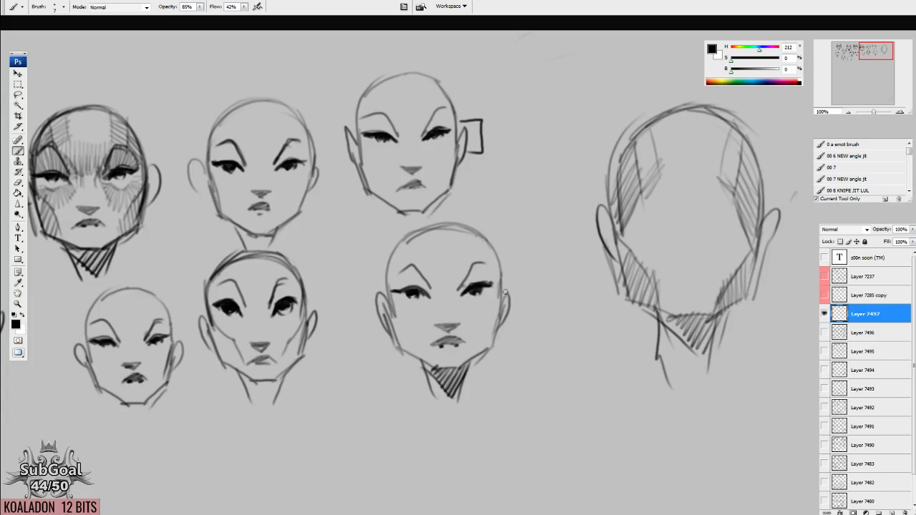
{"action": "mouse_move", "coordinate": [516, 299]}
{"action": "left_mouse_down"}
{"action": "mouse_move", "coordinate": [460, 189]}
{"action": "mouse_move", "coordinate": [474, 262]}
{"action": "mouse_move", "coordinate": [484, 143]}
{"action": "left_mouse_up"}
{"action": "left_click_drag", "start_coordinate": [442, 233], "coordinate": [445, 244]}
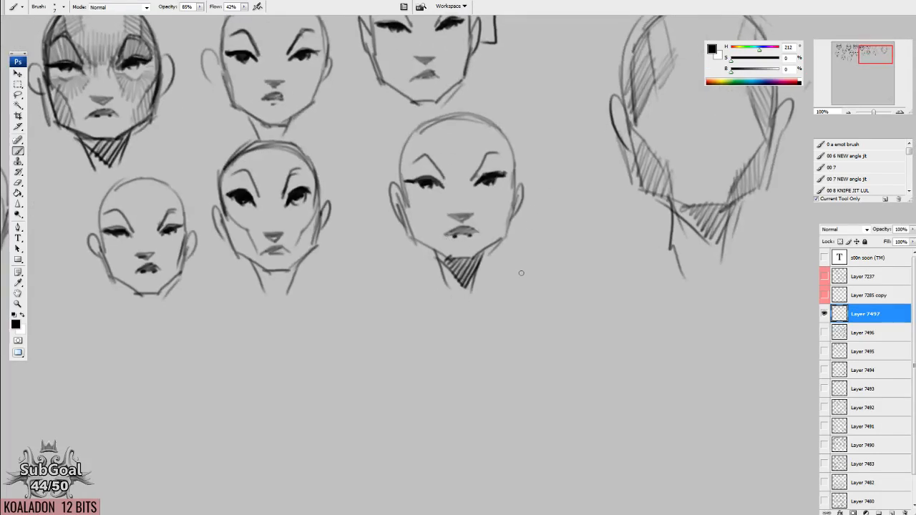
{"action": "mouse_move", "coordinate": [511, 255]}
{"action": "left_mouse_down"}
{"action": "mouse_move", "coordinate": [535, 256]}
{"action": "mouse_move", "coordinate": [524, 294]}
{"action": "left_mouse_up"}
{"action": "mouse_move", "coordinate": [535, 255]}
{"action": "left_mouse_down"}
{"action": "mouse_move", "coordinate": [526, 291]}
{"action": "mouse_move", "coordinate": [536, 294]}
{"action": "mouse_move", "coordinate": [526, 306]}
{"action": "mouse_move", "coordinate": [520, 294]}
{"action": "mouse_move", "coordinate": [531, 295]}
{"action": "left_mouse_up"}
{"action": "mouse_move", "coordinate": [530, 172]}
{"action": "left_mouse_down"}
{"action": "mouse_move", "coordinate": [541, 120]}
{"action": "mouse_move", "coordinate": [529, 123]}
{"action": "mouse_move", "coordinate": [545, 101]}
{"action": "mouse_move", "coordinate": [532, 123]}
{"action": "mouse_move", "coordinate": [555, 109]}
{"action": "mouse_move", "coordinate": [531, 171]}
{"action": "left_mouse_up"}
{"action": "left_click_drag", "start_coordinate": [546, 122], "coordinate": [548, 171]}
{"action": "left_click_drag", "start_coordinate": [532, 170], "coordinate": [547, 172]}
{"action": "left_click_drag", "start_coordinate": [527, 123], "coordinate": [557, 119]}
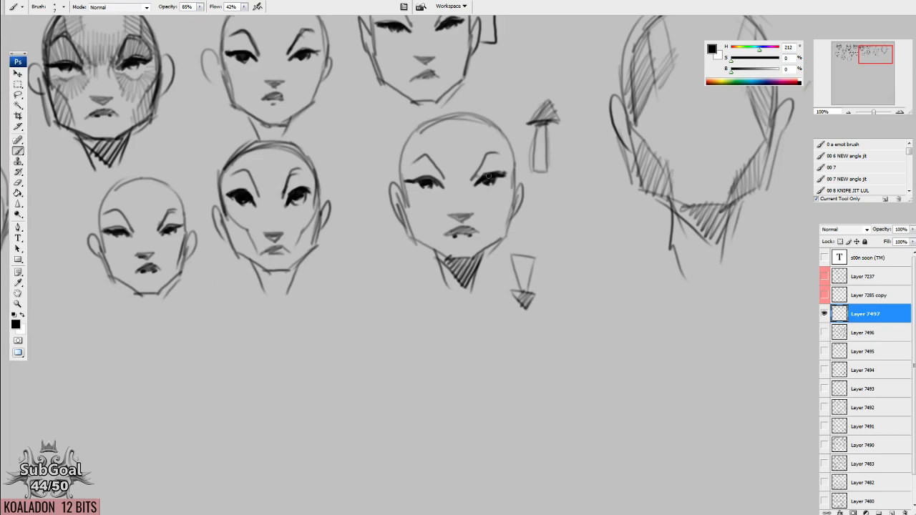
Hatch the areas between the brows and eyes on both sides of the head beside the arrows.
{"action": "left_click_drag", "start_coordinate": [481, 169], "coordinate": [476, 179]}
{"action": "left_click_drag", "start_coordinate": [488, 155], "coordinate": [484, 173]}
{"action": "left_click_drag", "start_coordinate": [496, 153], "coordinate": [491, 172]}
{"action": "mouse_move", "coordinate": [504, 155]}
{"action": "left_mouse_down"}
{"action": "mouse_move", "coordinate": [496, 171]}
{"action": "mouse_move", "coordinate": [503, 166]}
{"action": "left_mouse_up"}
{"action": "mouse_move", "coordinate": [449, 172]}
{"action": "left_mouse_down"}
{"action": "mouse_move", "coordinate": [441, 184]}
{"action": "mouse_move", "coordinate": [417, 179]}
{"action": "left_mouse_up"}
{"action": "left_click_drag", "start_coordinate": [423, 156], "coordinate": [406, 179]}
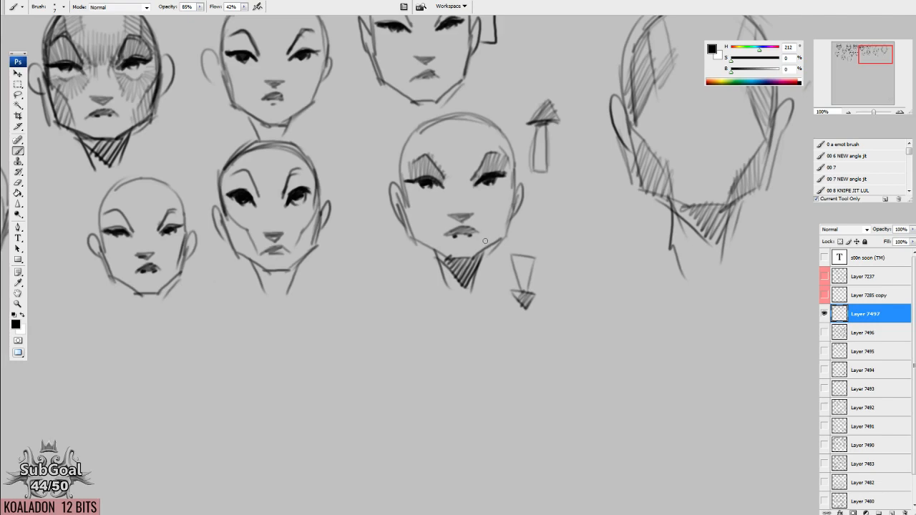
Draw a short vertical mark above each eye of the head set between the first two top-row heads.
{"action": "left_click_drag", "start_coordinate": [472, 250], "coordinate": [412, 307]}
{"action": "mouse_move", "coordinate": [379, 183]}
{"action": "left_mouse_down"}
{"action": "mouse_move", "coordinate": [608, 215]}
{"action": "mouse_move", "coordinate": [266, 286]}
{"action": "mouse_move", "coordinate": [472, 243]}
{"action": "mouse_move", "coordinate": [511, 254]}
{"action": "mouse_move", "coordinate": [638, 246]}
{"action": "left_mouse_up"}
{"action": "mouse_move", "coordinate": [361, 154]}
{"action": "left_mouse_down"}
{"action": "mouse_move", "coordinate": [359, 165]}
{"action": "mouse_move", "coordinate": [397, 173]}
{"action": "mouse_move", "coordinate": [511, 186]}
{"action": "left_mouse_up"}
{"action": "mouse_move", "coordinate": [455, 181]}
{"action": "left_mouse_down"}
{"action": "mouse_move", "coordinate": [455, 171]}
{"action": "mouse_move", "coordinate": [455, 180]}
{"action": "left_mouse_up"}
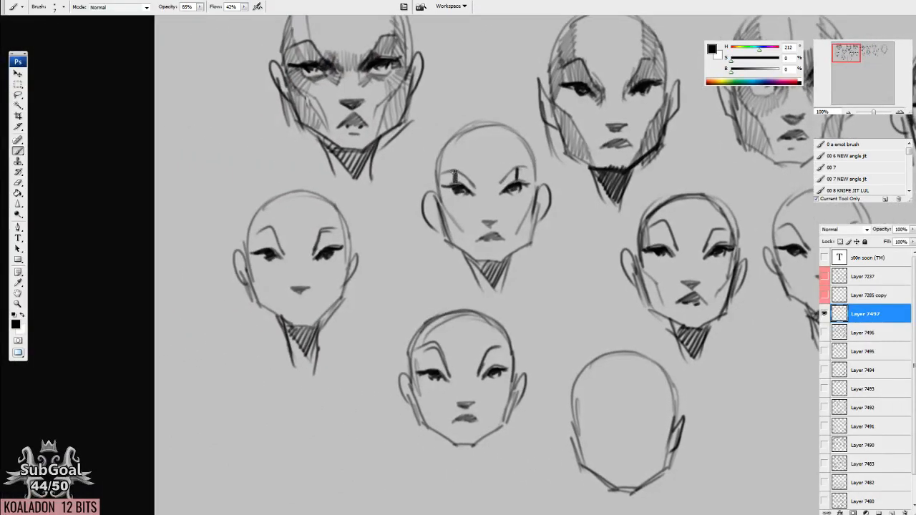
{"action": "left_click_drag", "start_coordinate": [521, 161], "coordinate": [518, 175]}
Select both eyebrows of the head beside the blank outline, nudge them down closer to the eyes and clean up their inner ends.
{"action": "left_click_drag", "start_coordinate": [559, 304], "coordinate": [523, 229]}
{"action": "key", "text": "l"}
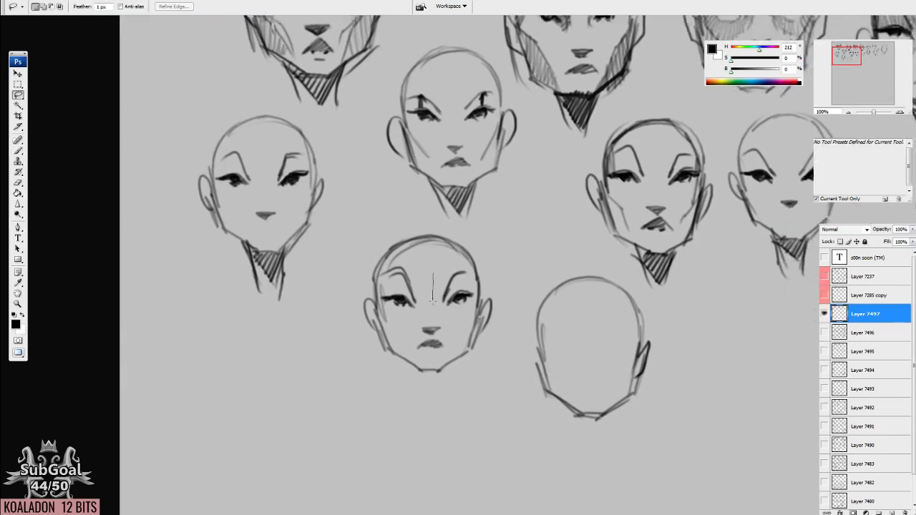
{"action": "mouse_move", "coordinate": [442, 306]}
{"action": "left_mouse_down"}
{"action": "mouse_move", "coordinate": [461, 279]}
{"action": "mouse_move", "coordinate": [436, 267]}
{"action": "mouse_move", "coordinate": [383, 280]}
{"action": "mouse_move", "coordinate": [422, 309]}
{"action": "mouse_move", "coordinate": [407, 261]}
{"action": "mouse_move", "coordinate": [418, 307]}
{"action": "left_mouse_up"}
{"action": "key", "text": "ctrl+Down"}
{"action": "key", "text": "ctrl+Down"}
{"action": "key", "text": "ctrl+Down"}
{"action": "key", "text": "ctrl+Down"}
{"action": "key", "text": "ctrl+Down"}
{"action": "key", "text": "ctrl+Down"}
{"action": "key", "text": "ctrl+Down"}
{"action": "key", "text": "ctrl+Down"}
{"action": "key", "text": "ctrl+Down"}
{"action": "key", "text": "ctrl+Down"}
{"action": "key", "text": "ctrl+Down"}
{"action": "key", "text": "ctrl+Down"}
{"action": "key", "text": "ctrl+Down"}
{"action": "key", "text": "ctrl+Down"}
{"action": "key", "text": "ctrl+Down"}
{"action": "key", "text": "ctrl+Down"}
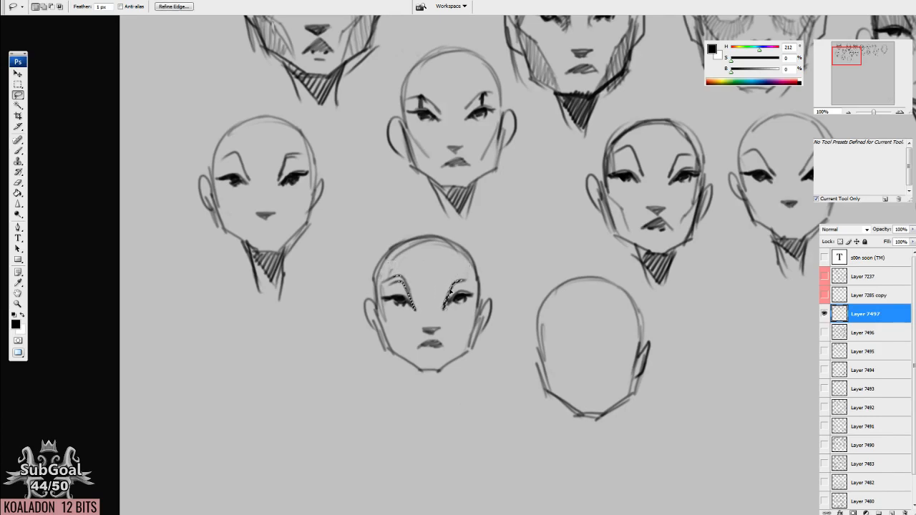
{"action": "key", "text": "ctrl+d"}
{"action": "key", "text": "e"}
{"action": "left_click_drag", "start_coordinate": [416, 315], "coordinate": [445, 314]}
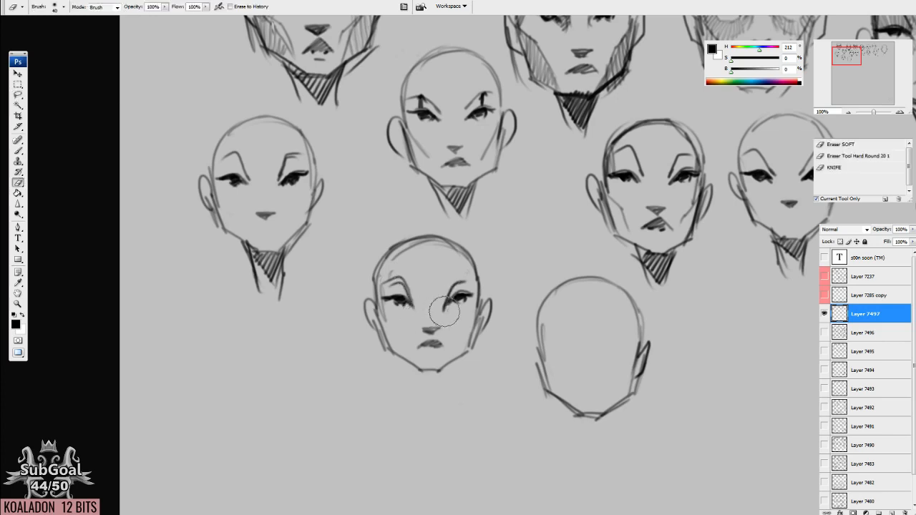
{"action": "key", "text": "b"}
{"action": "key", "text": "ctrl+z"}
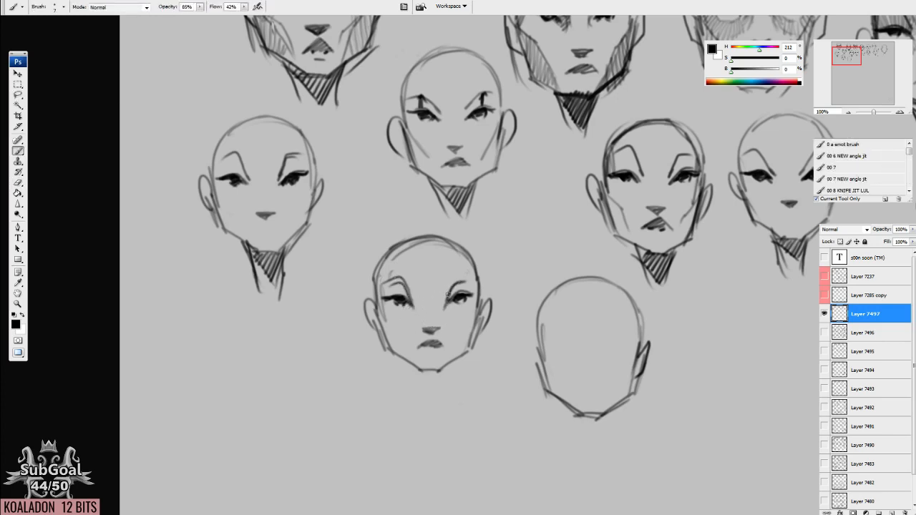
Draw curved arrows pointing left and right on either side of the neck of the head with the up and down arrows.
{"action": "mouse_move", "coordinate": [653, 337]}
{"action": "left_mouse_down"}
{"action": "mouse_move", "coordinate": [359, 291]}
{"action": "mouse_move", "coordinate": [237, 313]}
{"action": "left_mouse_up"}
{"action": "left_click_drag", "start_coordinate": [649, 284], "coordinate": [401, 356]}
{"action": "mouse_move", "coordinate": [605, 287]}
{"action": "left_mouse_down"}
{"action": "mouse_move", "coordinate": [492, 299]}
{"action": "mouse_move", "coordinate": [506, 286]}
{"action": "mouse_move", "coordinate": [434, 278]}
{"action": "mouse_move", "coordinate": [432, 291]}
{"action": "mouse_move", "coordinate": [467, 287]}
{"action": "left_mouse_up"}
{"action": "mouse_move", "coordinate": [426, 257]}
{"action": "left_mouse_down"}
{"action": "mouse_move", "coordinate": [414, 276]}
{"action": "mouse_move", "coordinate": [427, 292]}
{"action": "left_mouse_up"}
{"action": "mouse_move", "coordinate": [617, 282]}
{"action": "left_mouse_down"}
{"action": "mouse_move", "coordinate": [647, 275]}
{"action": "mouse_move", "coordinate": [652, 256]}
{"action": "mouse_move", "coordinate": [647, 301]}
{"action": "mouse_move", "coordinate": [656, 279]}
{"action": "mouse_move", "coordinate": [651, 260]}
{"action": "left_mouse_up"}
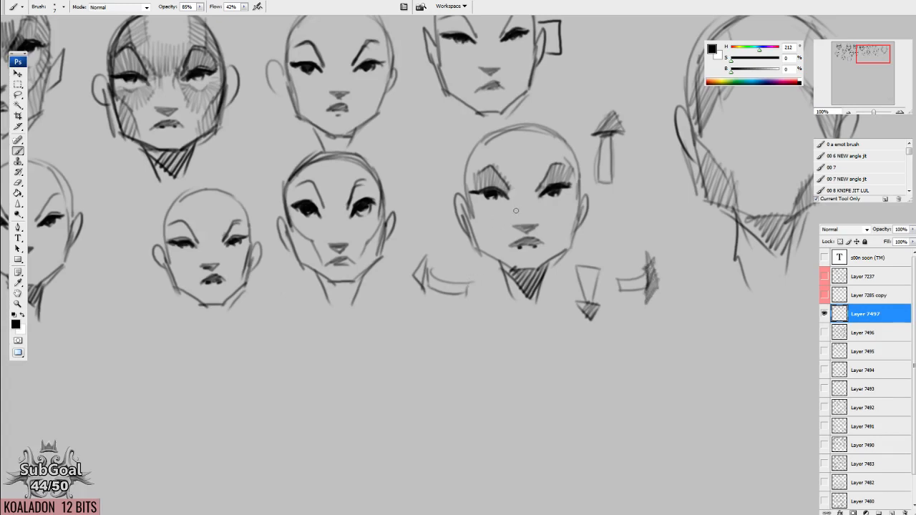
Sketch a mirrored pair of brow curves with a broken vertical centre line in the empty area below the arrows.
{"action": "scroll", "coordinate": [519, 215], "scroll_direction": "down", "scroll_amount": 3}
{"action": "mouse_move", "coordinate": [503, 285]}
{"action": "left_mouse_down"}
{"action": "mouse_move", "coordinate": [547, 256]}
{"action": "mouse_move", "coordinate": [578, 250]}
{"action": "left_mouse_up"}
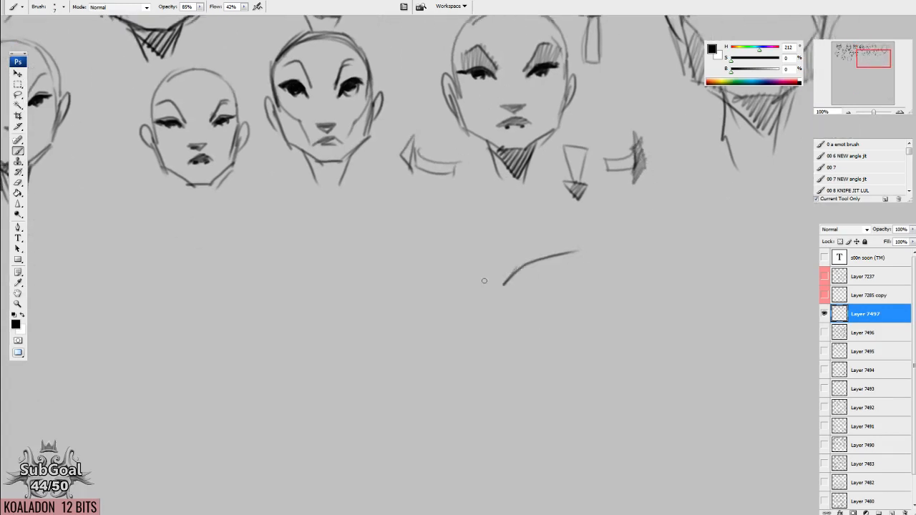
{"action": "left_click_drag", "start_coordinate": [491, 289], "coordinate": [489, 379]}
{"action": "left_click_drag", "start_coordinate": [472, 291], "coordinate": [408, 258]}
{"action": "left_click_drag", "start_coordinate": [631, 344], "coordinate": [655, 393]}
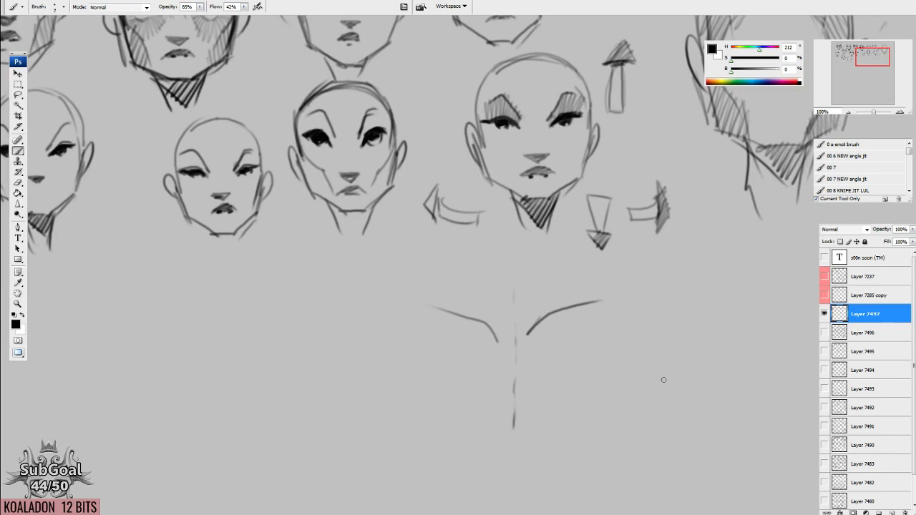
View the shaded head studies on Layer 7496 in place of Layer 7497, then bring Layer 7497 back.
{"action": "left_click_drag", "start_coordinate": [304, 184], "coordinate": [469, 295]}
{"action": "left_click", "coordinate": [824, 314]}
{"action": "left_click", "coordinate": [824, 333]}
{"action": "left_click_drag", "start_coordinate": [504, 399], "coordinate": [544, 71]}
{"action": "left_click_drag", "start_coordinate": [472, 459], "coordinate": [534, 149]}
{"action": "left_click_drag", "start_coordinate": [511, 313], "coordinate": [505, 301]}
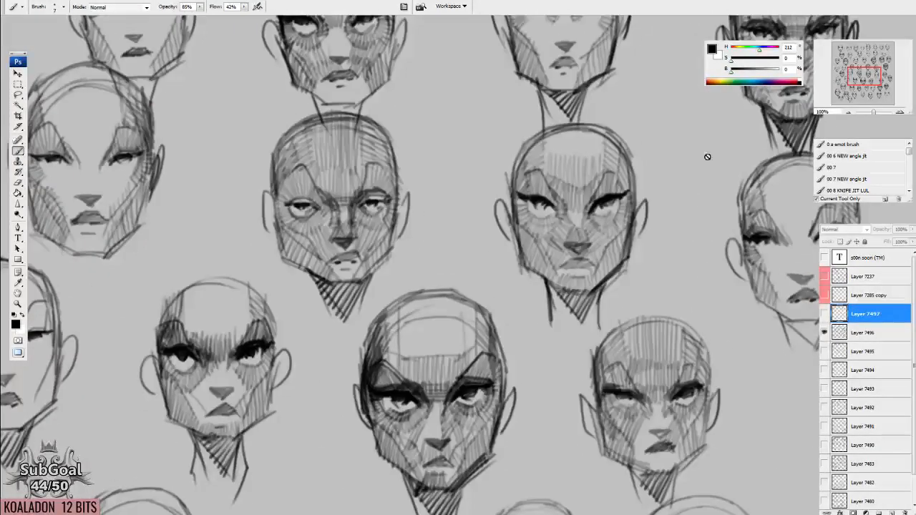
{"action": "key", "text": "ctrl+minus"}
{"action": "key", "text": "ctrl+minus"}
{"action": "key", "text": "ctrl+minus"}
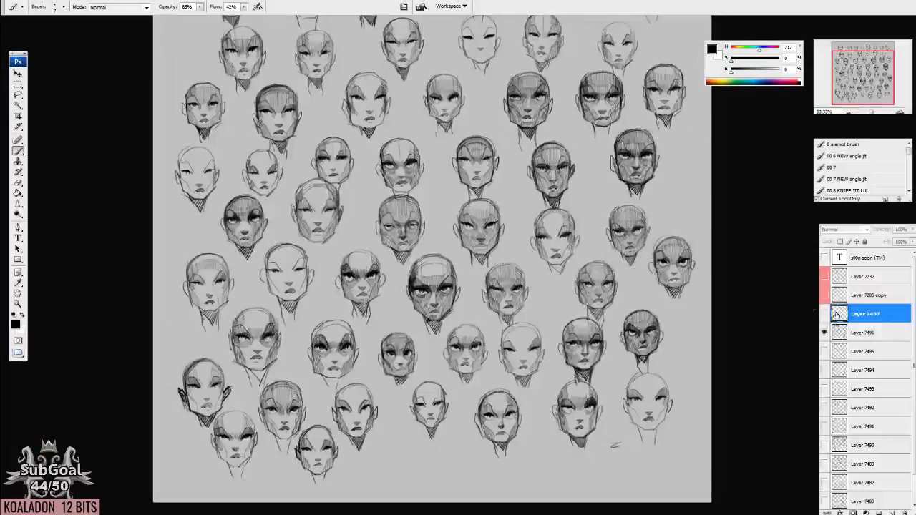
{"action": "left_click", "coordinate": [824, 333]}
{"action": "left_click", "coordinate": [824, 314]}
{"action": "left_click_drag", "start_coordinate": [471, 130], "coordinate": [539, 409]}
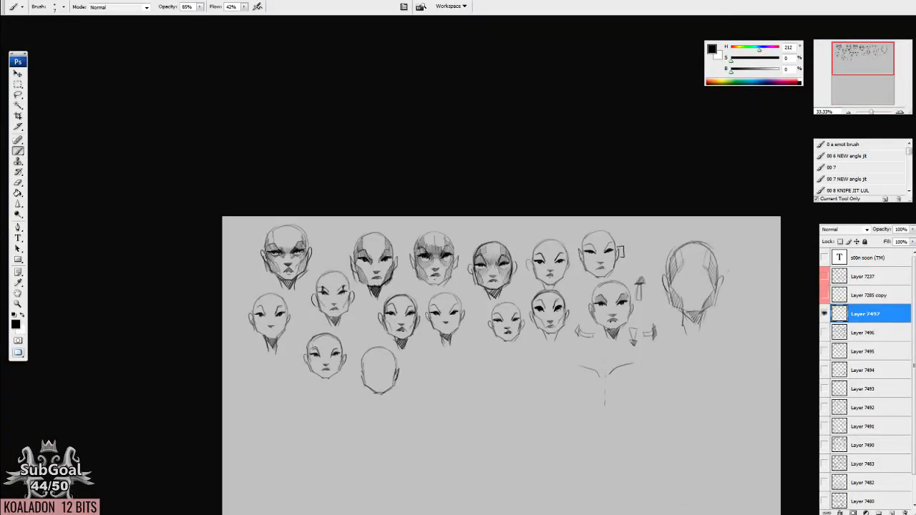
Examine the rows of head studies on Layer 7497 up close.
{"action": "left_click", "coordinate": [900, 112]}
{"action": "left_click", "coordinate": [900, 112]}
{"action": "left_click_drag", "start_coordinate": [518, 352], "coordinate": [356, 333]}
{"action": "left_click_drag", "start_coordinate": [638, 311], "coordinate": [552, 315]}
{"action": "left_click_drag", "start_coordinate": [293, 327], "coordinate": [357, 306]}
{"action": "left_click_drag", "start_coordinate": [470, 303], "coordinate": [714, 277]}
{"action": "left_click_drag", "start_coordinate": [401, 327], "coordinate": [465, 318]}
{"action": "mouse_move", "coordinate": [597, 313]}
{"action": "left_mouse_down"}
{"action": "mouse_move", "coordinate": [580, 324]}
{"action": "mouse_move", "coordinate": [596, 313]}
{"action": "left_mouse_up"}
Review the head sheets on Layer 7494 and Layer 7495, then show only Layer 7497 again.
{"action": "left_click", "coordinate": [825, 314]}
{"action": "left_click", "coordinate": [824, 351]}
{"action": "left_click", "coordinate": [824, 351]}
{"action": "left_click", "coordinate": [824, 369]}
{"action": "left_click_drag", "start_coordinate": [600, 411], "coordinate": [688, 133]}
{"action": "left_click_drag", "start_coordinate": [560, 371], "coordinate": [574, 233]}
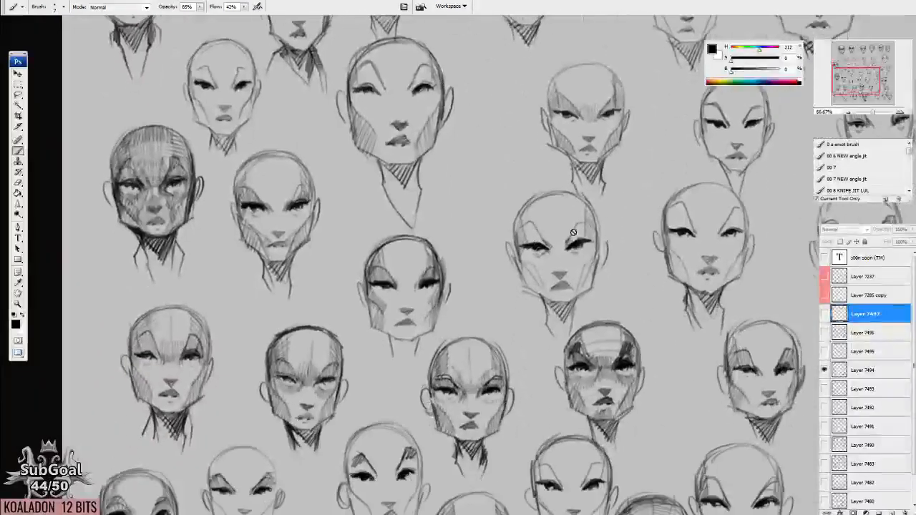
{"action": "left_click", "coordinate": [824, 370]}
{"action": "left_click", "coordinate": [824, 351]}
{"action": "left_click_drag", "start_coordinate": [490, 165], "coordinate": [442, 395]}
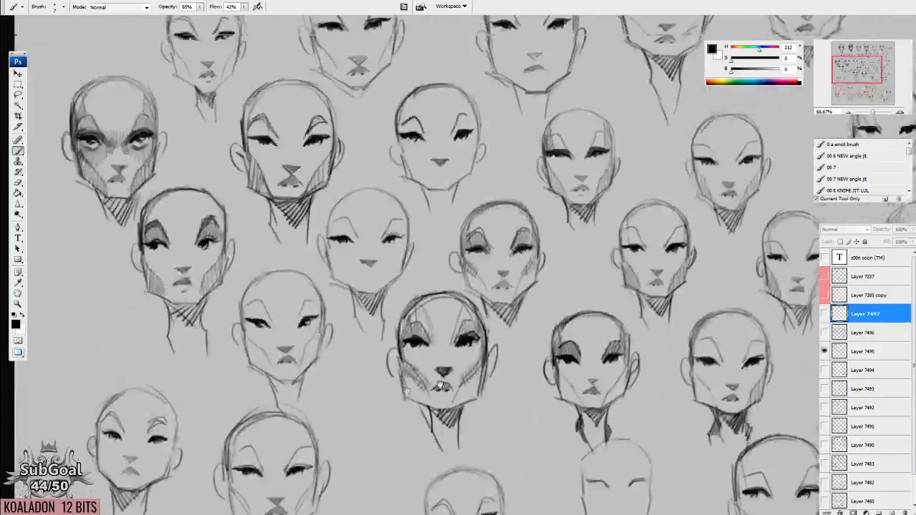
{"action": "left_click", "coordinate": [824, 351]}
{"action": "left_click", "coordinate": [824, 314]}
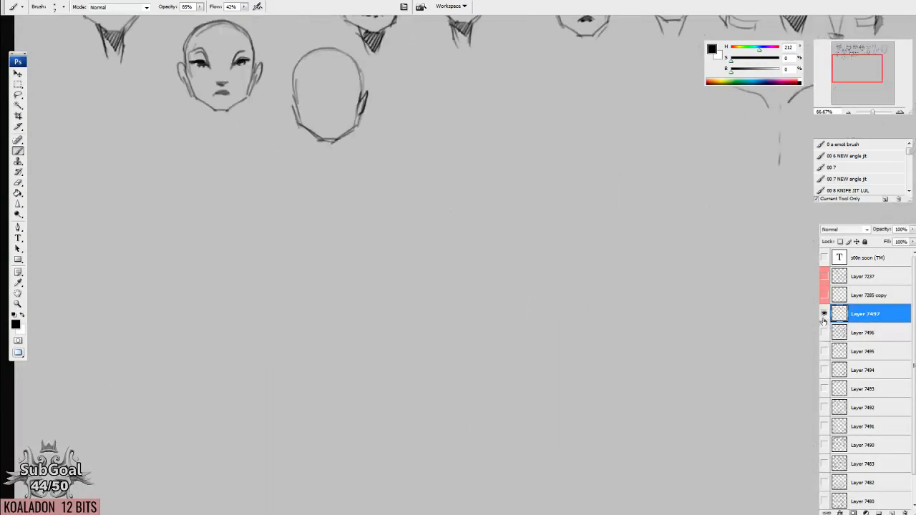
Compare the brows, eyes and face shapes across the finished and unfinished heads on Layer 7497.
{"action": "left_click_drag", "start_coordinate": [403, 231], "coordinate": [461, 380]}
{"action": "left_click", "coordinate": [900, 113]}
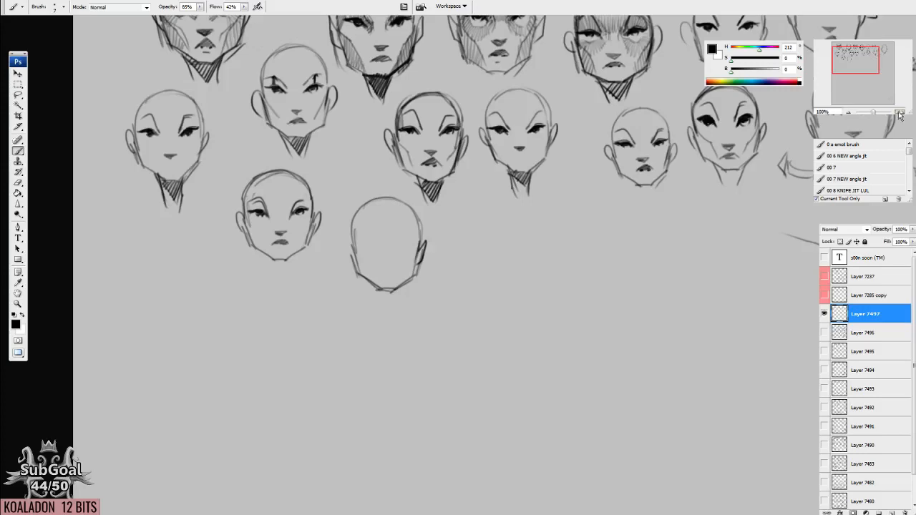
{"action": "left_click", "coordinate": [900, 112]}
{"action": "left_click_drag", "start_coordinate": [470, 252], "coordinate": [588, 374]}
{"action": "left_click_drag", "start_coordinate": [494, 265], "coordinate": [547, 244]}
{"action": "left_click", "coordinate": [849, 112]}
{"action": "left_click_drag", "start_coordinate": [531, 306], "coordinate": [557, 380]}
{"action": "left_click_drag", "start_coordinate": [596, 309], "coordinate": [506, 423]}
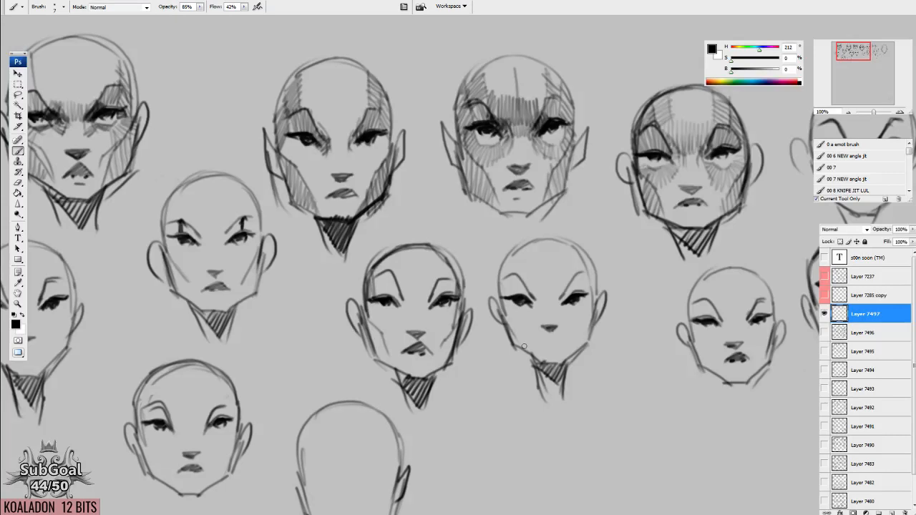
{"action": "left_click_drag", "start_coordinate": [705, 322], "coordinate": [236, 326]}
{"action": "left_click_drag", "start_coordinate": [640, 253], "coordinate": [282, 227]}
{"action": "mouse_move", "coordinate": [489, 217]}
{"action": "left_mouse_down"}
{"action": "mouse_move", "coordinate": [544, 196]}
{"action": "mouse_move", "coordinate": [543, 224]}
{"action": "left_mouse_up"}
{"action": "mouse_move", "coordinate": [449, 184]}
{"action": "left_mouse_down"}
{"action": "mouse_move", "coordinate": [428, 182]}
{"action": "mouse_move", "coordinate": [453, 222]}
{"action": "mouse_move", "coordinate": [462, 260]}
{"action": "left_mouse_up"}
{"action": "mouse_move", "coordinate": [453, 258]}
{"action": "left_mouse_down"}
{"action": "mouse_move", "coordinate": [522, 281]}
{"action": "mouse_move", "coordinate": [549, 277]}
{"action": "mouse_move", "coordinate": [602, 203]}
{"action": "mouse_move", "coordinate": [589, 259]}
{"action": "mouse_move", "coordinate": [463, 250]}
{"action": "left_mouse_up"}
{"action": "mouse_move", "coordinate": [259, 400]}
{"action": "left_mouse_down"}
{"action": "mouse_move", "coordinate": [310, 376]}
{"action": "mouse_move", "coordinate": [673, 276]}
{"action": "left_mouse_up"}
{"action": "left_click_drag", "start_coordinate": [268, 318], "coordinate": [631, 336]}
{"action": "left_click_drag", "start_coordinate": [324, 271], "coordinate": [448, 308]}
Show Layer 7494 instead of Layer 7497 and look over its full sheet of head variations.
{"action": "left_click", "coordinate": [824, 314]}
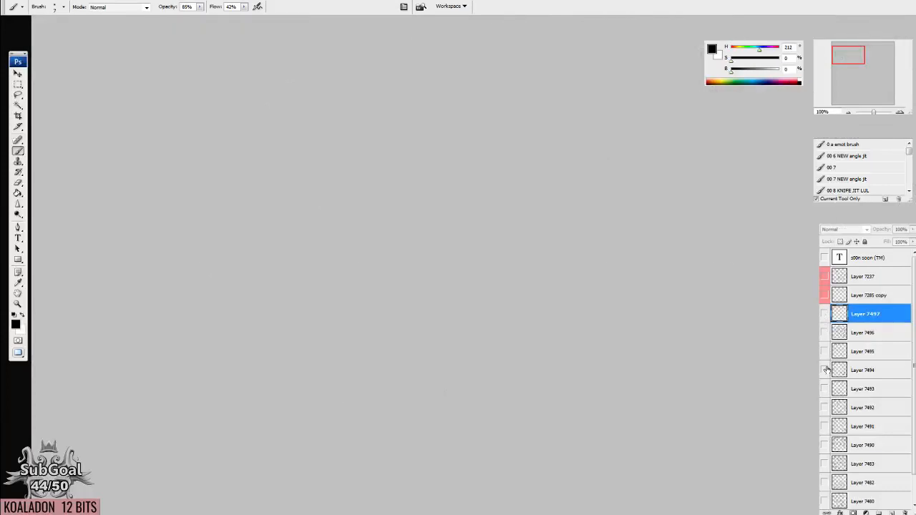
{"action": "left_click", "coordinate": [824, 369]}
{"action": "left_click_drag", "start_coordinate": [561, 451], "coordinate": [480, 129]}
{"action": "left_click_drag", "start_coordinate": [521, 421], "coordinate": [481, 165]}
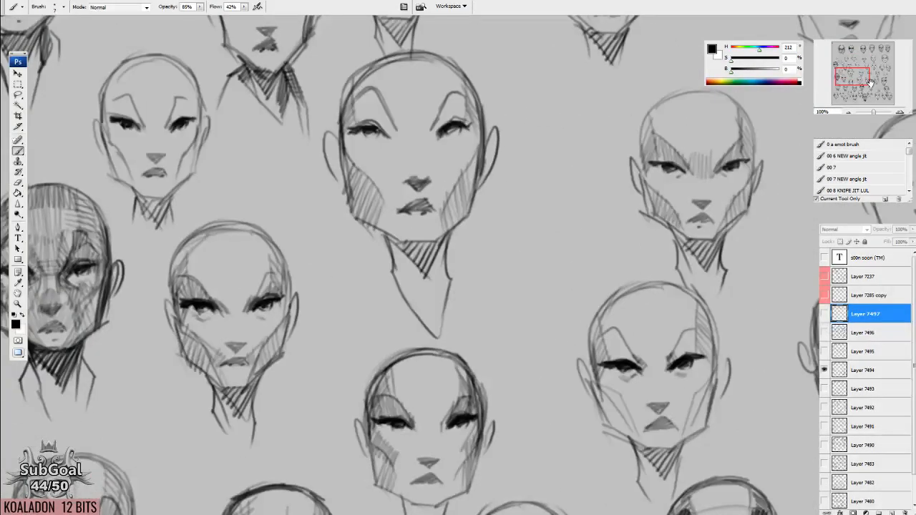
{"action": "double_click", "coordinate": [849, 114]}
{"action": "left_click_drag", "start_coordinate": [668, 291], "coordinate": [506, 226]}
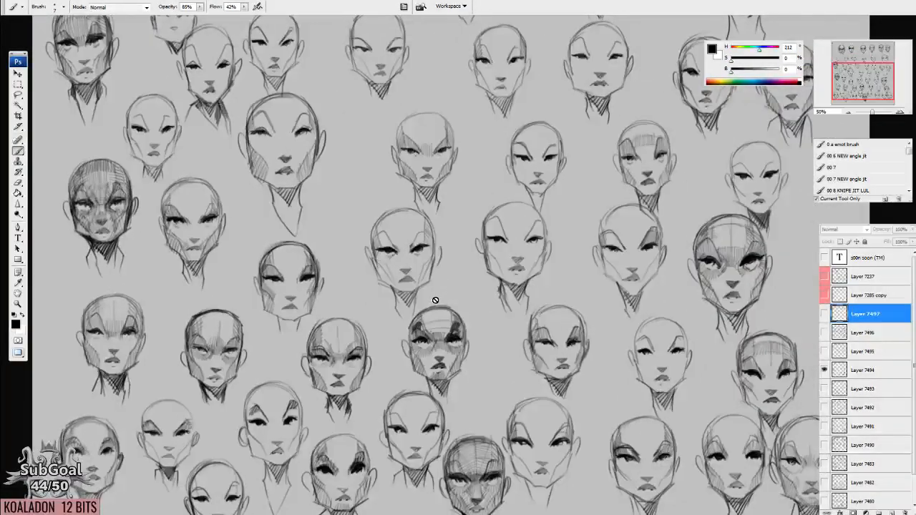
{"action": "left_click_drag", "start_coordinate": [473, 396], "coordinate": [451, 282]}
{"action": "left_click_drag", "start_coordinate": [616, 287], "coordinate": [591, 333]}
Look through the older sketches on Layer 7493 and Layer 7492, then return to Layer 7497 alone.
{"action": "left_click", "coordinate": [823, 366]}
{"action": "left_click", "coordinate": [824, 389]}
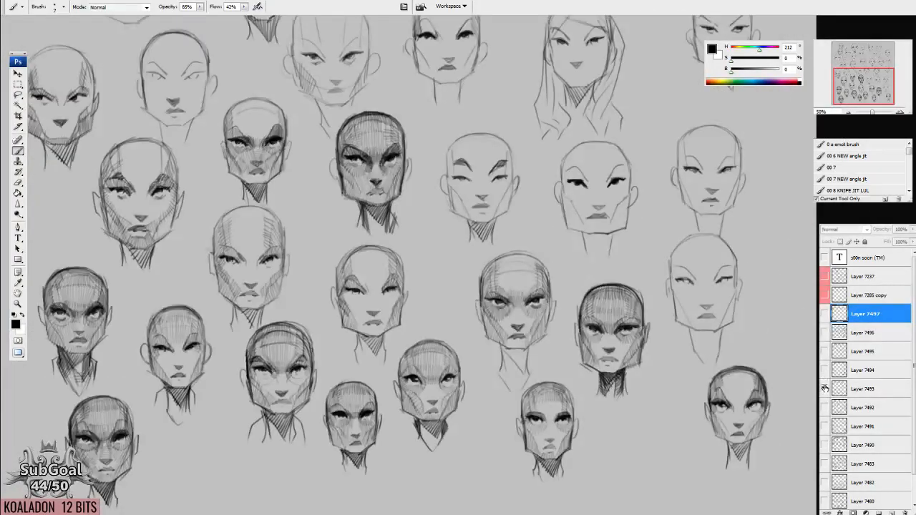
{"action": "left_click", "coordinate": [824, 388]}
{"action": "left_click", "coordinate": [824, 407]}
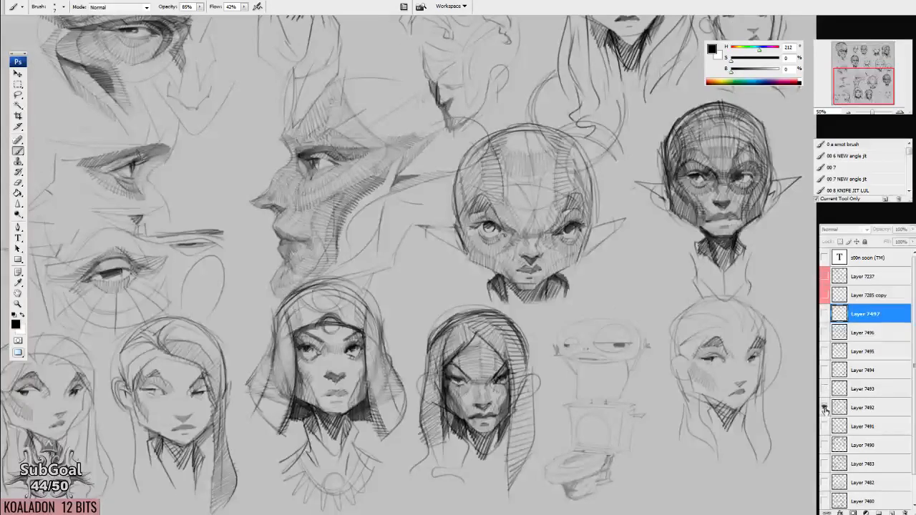
{"action": "left_click", "coordinate": [824, 407]}
{"action": "left_click", "coordinate": [825, 389]}
{"action": "left_click", "coordinate": [824, 389]}
{"action": "left_click", "coordinate": [824, 369]}
{"action": "left_click", "coordinate": [824, 370]}
{"action": "left_click", "coordinate": [825, 314]}
Move the right brow curve down and away from the centre line, and mark its bend with a dark dot.
{"action": "mouse_move", "coordinate": [614, 218]}
{"action": "left_mouse_down"}
{"action": "mouse_move", "coordinate": [508, 372]}
{"action": "mouse_move", "coordinate": [524, 448]}
{"action": "left_mouse_up"}
{"action": "key", "text": "ctrl+plus"}
{"action": "key", "text": "ctrl+plus"}
{"action": "left_click_drag", "start_coordinate": [618, 339], "coordinate": [479, 260]}
{"action": "key", "text": "l"}
{"action": "mouse_move", "coordinate": [462, 214]}
{"action": "left_mouse_down"}
{"action": "mouse_move", "coordinate": [441, 277]}
{"action": "mouse_move", "coordinate": [465, 212]}
{"action": "left_mouse_up"}
{"action": "mouse_move", "coordinate": [484, 244]}
{"action": "left_mouse_down"}
{"action": "mouse_move", "coordinate": [645, 359]}
{"action": "mouse_move", "coordinate": [621, 352]}
{"action": "left_mouse_up"}
{"action": "key", "text": "ctrl+d"}
{"action": "key", "text": "b"}
{"action": "left_click_drag", "start_coordinate": [633, 399], "coordinate": [587, 353]}
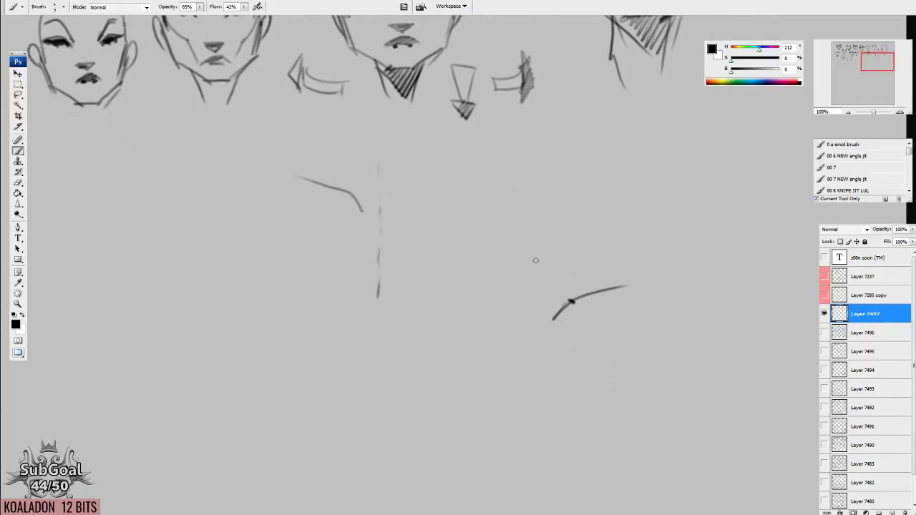
Draw a rectangular frame around the separated brow curve.
{"action": "left_click_drag", "start_coordinate": [514, 250], "coordinate": [527, 393]}
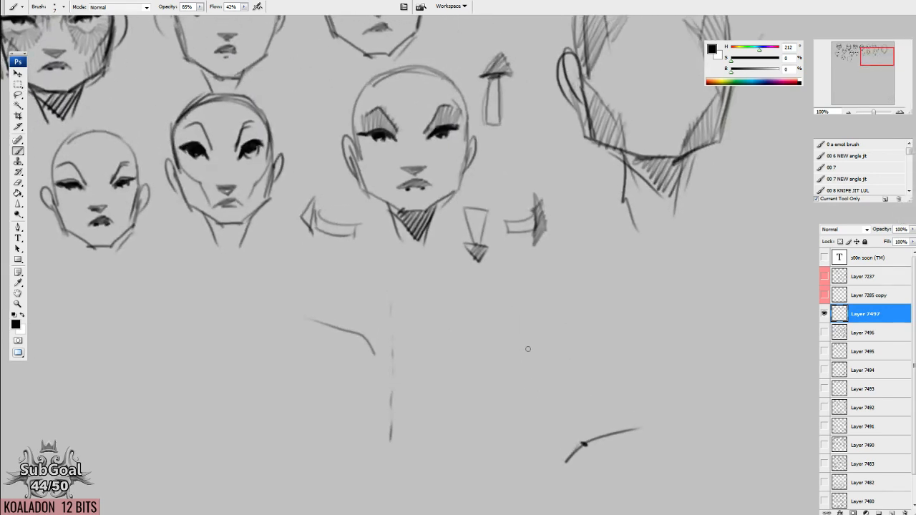
{"action": "left_click_drag", "start_coordinate": [560, 370], "coordinate": [490, 269]}
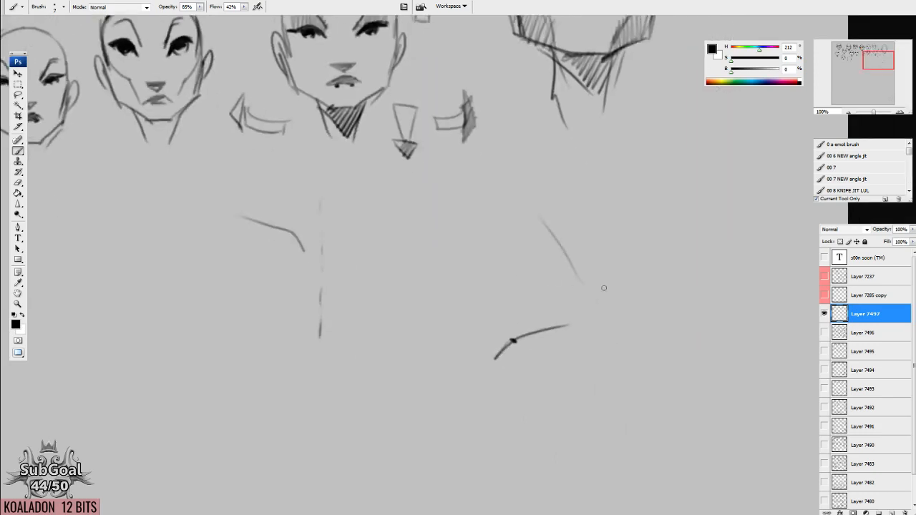
{"action": "key", "text": "e"}
{"action": "key", "text": "b"}
{"action": "mouse_move", "coordinate": [473, 315]}
{"action": "left_mouse_down"}
{"action": "mouse_move", "coordinate": [471, 379]}
{"action": "mouse_move", "coordinate": [573, 305]}
{"action": "mouse_move", "coordinate": [472, 306]}
{"action": "left_mouse_up"}
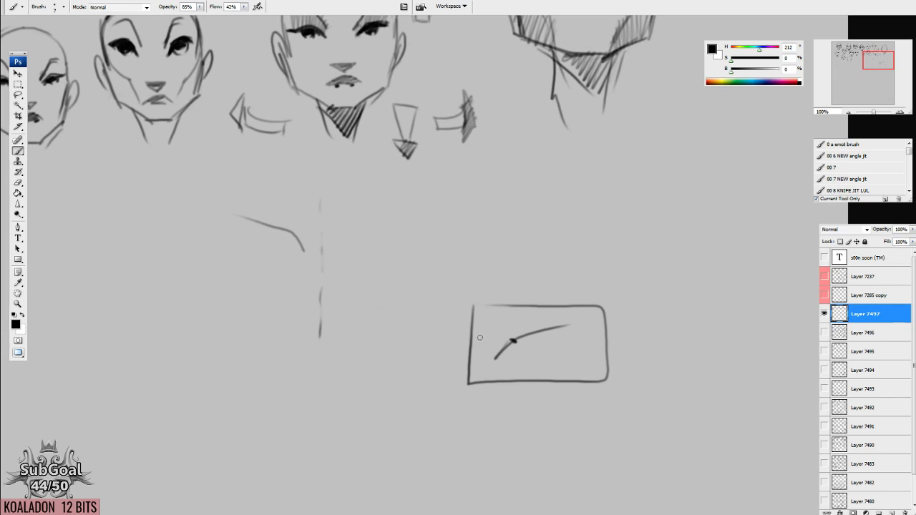
{"action": "left_click_drag", "start_coordinate": [436, 286], "coordinate": [507, 395]}
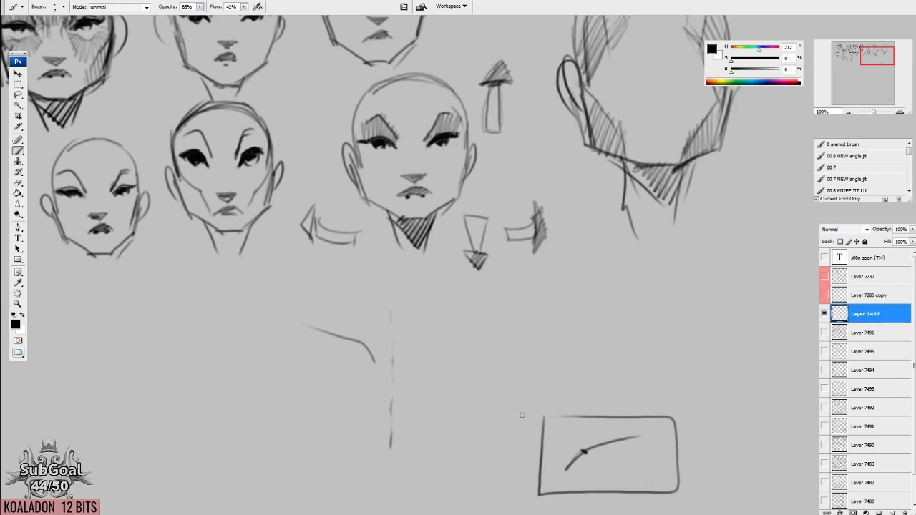
{"action": "left_click_drag", "start_coordinate": [505, 154], "coordinate": [559, 386]}
{"action": "left_click_drag", "start_coordinate": [477, 287], "coordinate": [356, 203]}
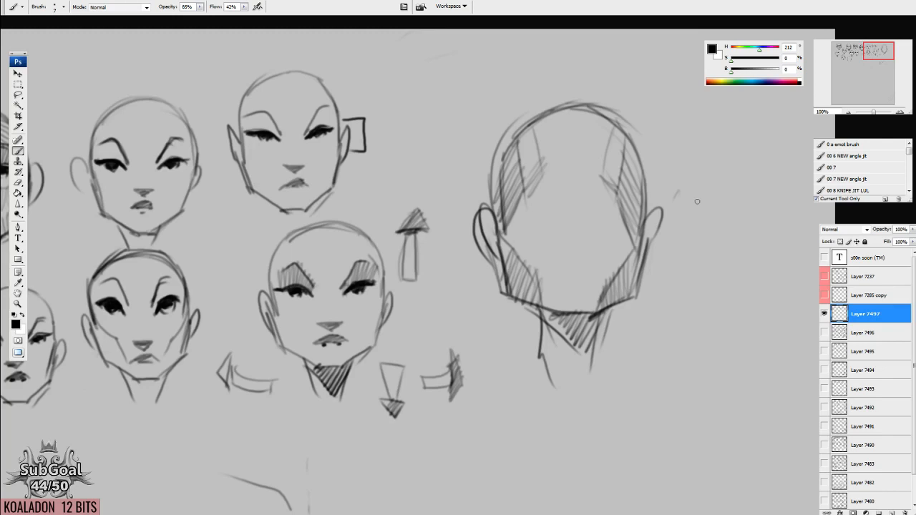
{"action": "mouse_move", "coordinate": [279, 177]}
{"action": "left_mouse_down"}
{"action": "mouse_move", "coordinate": [590, 191]}
{"action": "mouse_move", "coordinate": [233, 152]}
{"action": "left_mouse_up"}
{"action": "left_click_drag", "start_coordinate": [419, 170], "coordinate": [317, 155]}
{"action": "left_click_drag", "start_coordinate": [407, 216], "coordinate": [339, 108]}
{"action": "left_click_drag", "start_coordinate": [438, 273], "coordinate": [408, 137]}
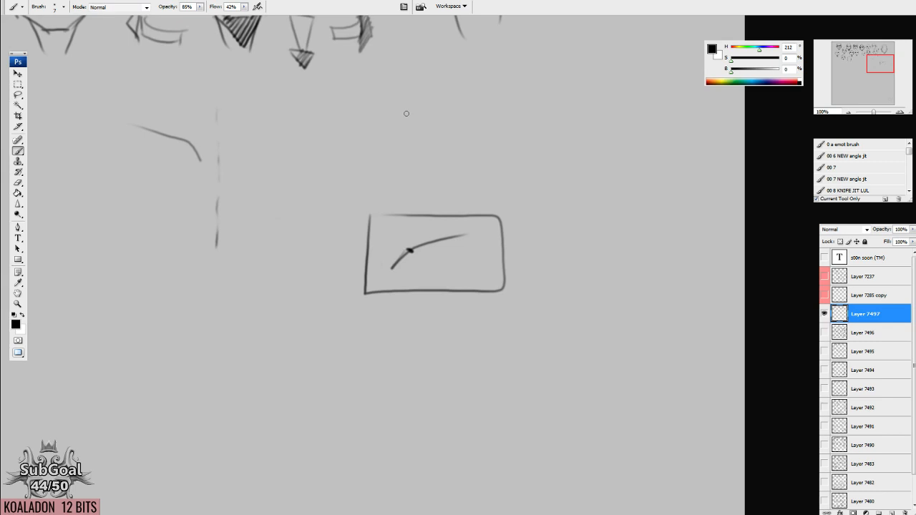
Select the leftover brow curve and broken centre line below the arrows and delete them.
{"action": "mouse_move", "coordinate": [290, 219]}
{"action": "left_mouse_down"}
{"action": "mouse_move", "coordinate": [531, 402]}
{"action": "mouse_move", "coordinate": [521, 377]}
{"action": "left_mouse_up"}
{"action": "key", "text": "l"}
{"action": "left_click_drag", "start_coordinate": [523, 265], "coordinate": [566, 182]}
{"action": "mouse_move", "coordinate": [422, 195]}
{"action": "left_mouse_down"}
{"action": "mouse_move", "coordinate": [327, 265]}
{"action": "mouse_move", "coordinate": [422, 196]}
{"action": "left_mouse_up"}
{"action": "key", "text": "Delete"}
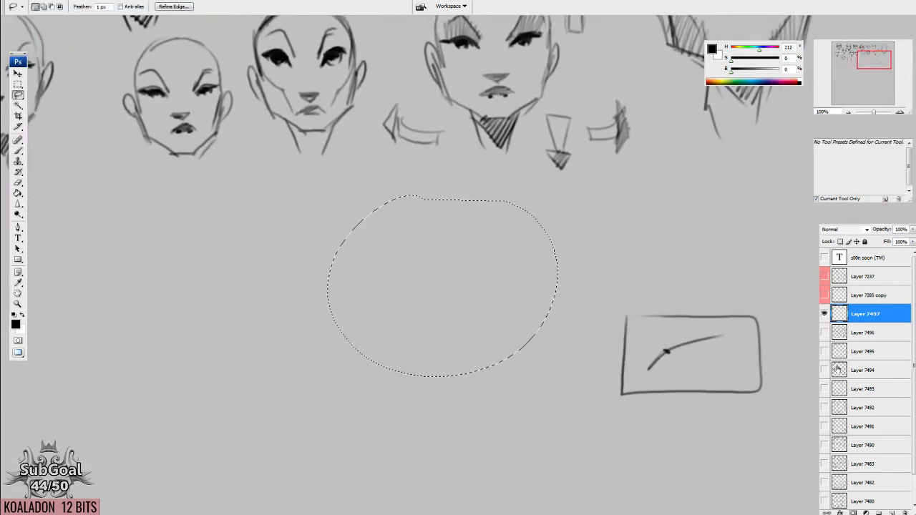
Hide Layer 7497, clear the selection, and examine the earlier face studies on Layer 7494 and Layer 7491.
{"action": "left_click", "coordinate": [823, 314]}
{"action": "left_click", "coordinate": [823, 370]}
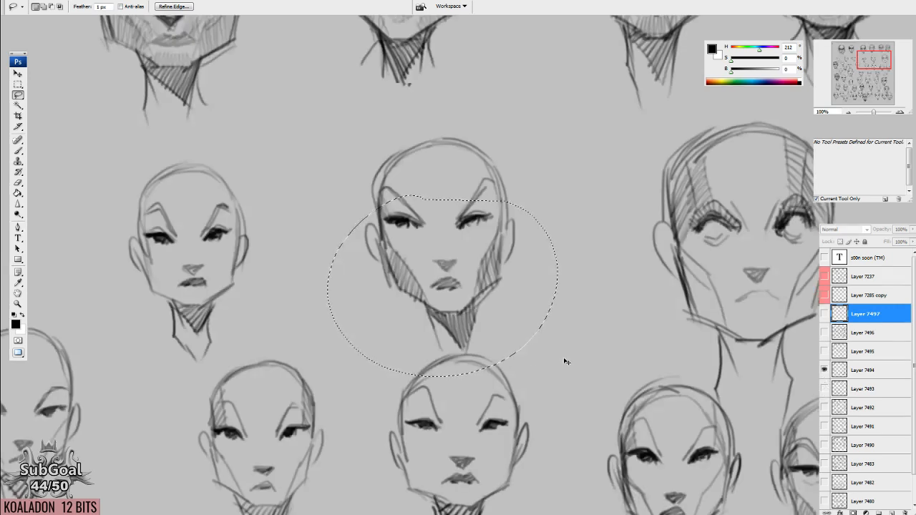
{"action": "key", "text": "ctrl+d"}
{"action": "left_click", "coordinate": [823, 427]}
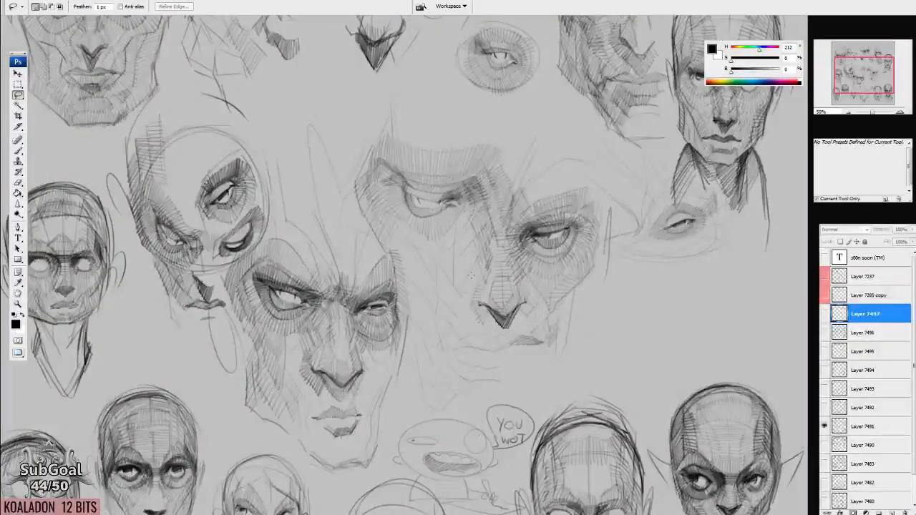
{"action": "left_click_drag", "start_coordinate": [471, 274], "coordinate": [547, 284]}
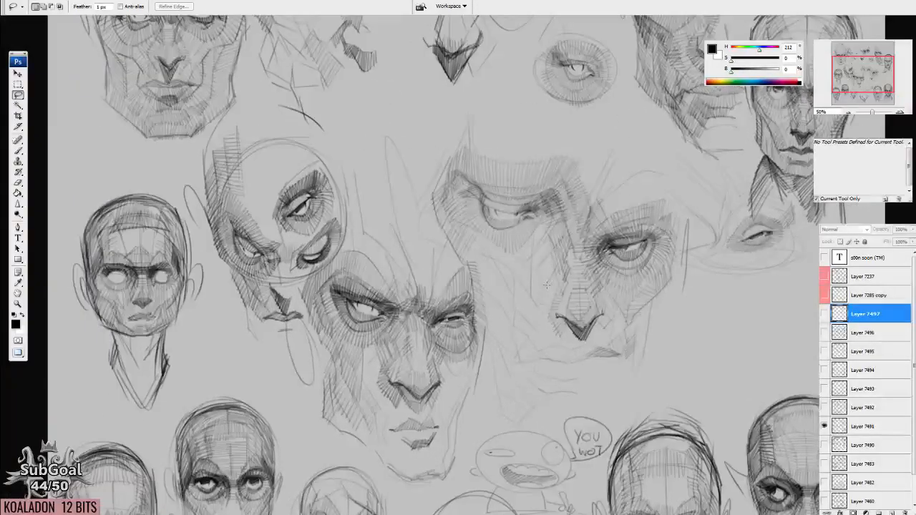
{"action": "key", "text": "b"}
{"action": "mouse_move", "coordinate": [486, 502]}
{"action": "left_mouse_down"}
{"action": "mouse_move", "coordinate": [450, 286]}
{"action": "mouse_move", "coordinate": [428, 258]}
{"action": "left_mouse_up"}
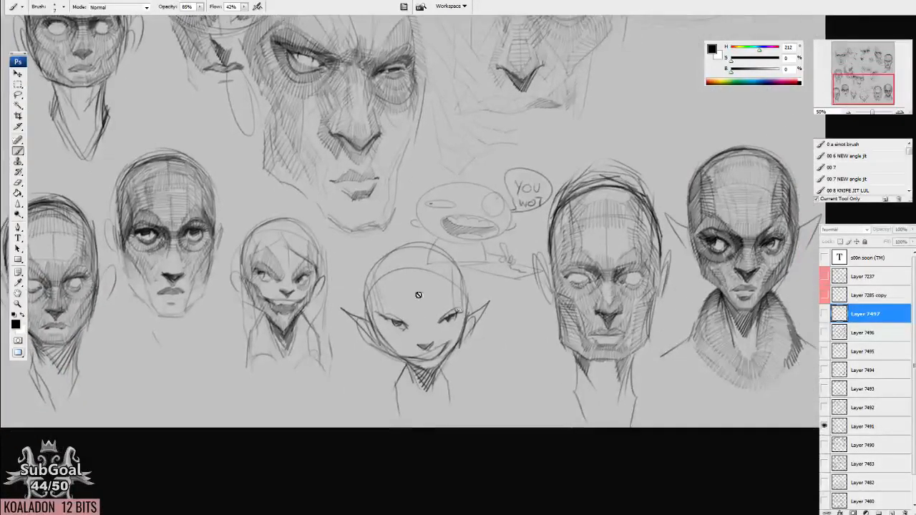
{"action": "left_click_drag", "start_coordinate": [490, 100], "coordinate": [538, 504]}
{"action": "mouse_move", "coordinate": [541, 249]}
{"action": "left_mouse_down"}
{"action": "mouse_move", "coordinate": [426, 189]}
{"action": "mouse_move", "coordinate": [411, 147]}
{"action": "left_mouse_up"}
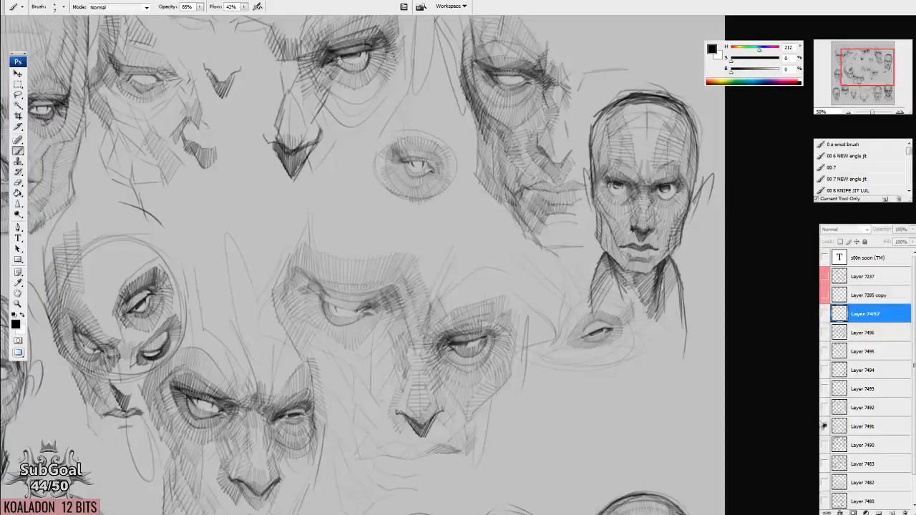
Look over the sketches on Layer 7490, then hide it and go back to the heads on Layer 7497.
{"action": "left_click", "coordinate": [824, 426]}
{"action": "left_click", "coordinate": [824, 445]}
{"action": "mouse_move", "coordinate": [435, 266]}
{"action": "left_mouse_down"}
{"action": "mouse_move", "coordinate": [580, 327]}
{"action": "mouse_move", "coordinate": [609, 375]}
{"action": "left_mouse_up"}
{"action": "left_click_drag", "start_coordinate": [511, 280], "coordinate": [523, 48]}
{"action": "left_click", "coordinate": [823, 445]}
{"action": "left_click", "coordinate": [823, 313]}
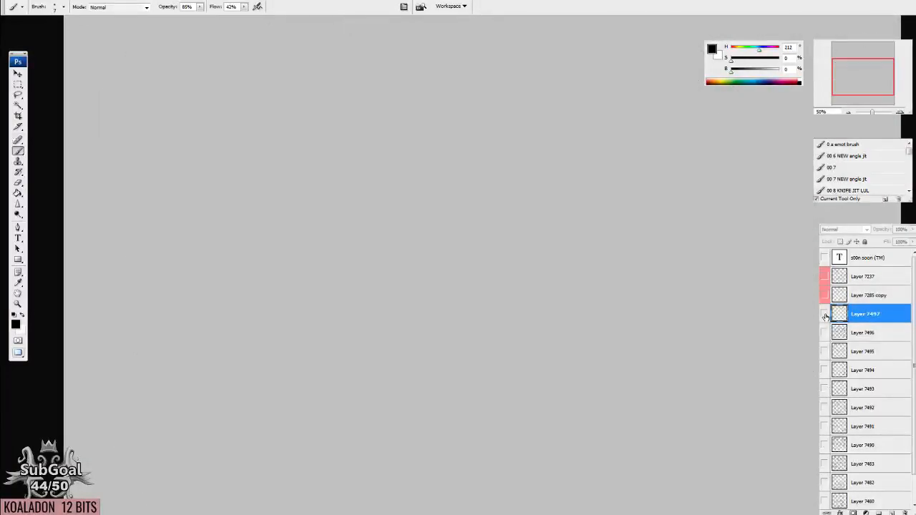
{"action": "left_click_drag", "start_coordinate": [628, 256], "coordinate": [384, 417]}
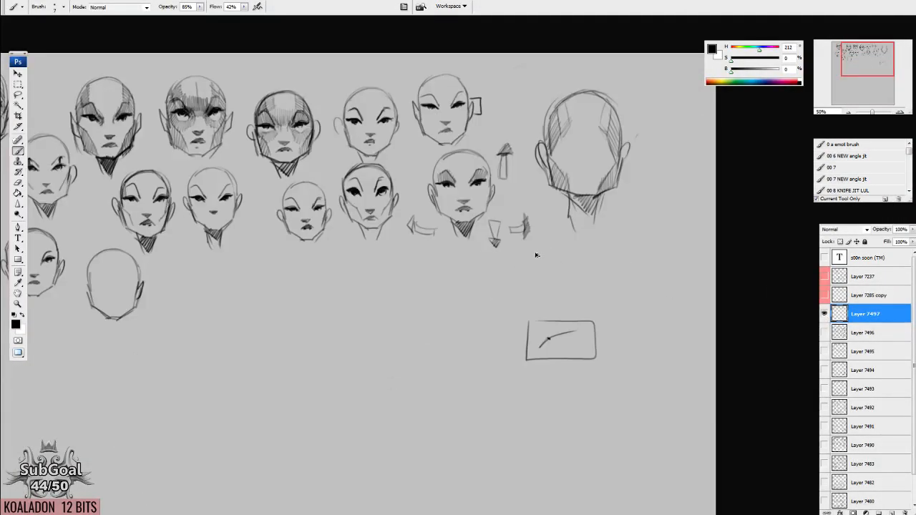
Select the framed brow curve below the heads and delete it together with its frame.
{"action": "key", "text": "ctrl+plus"}
{"action": "key", "text": "ctrl+plus"}
{"action": "left_click_drag", "start_coordinate": [705, 335], "coordinate": [472, 248]}
{"action": "left_click_drag", "start_coordinate": [625, 299], "coordinate": [559, 268]}
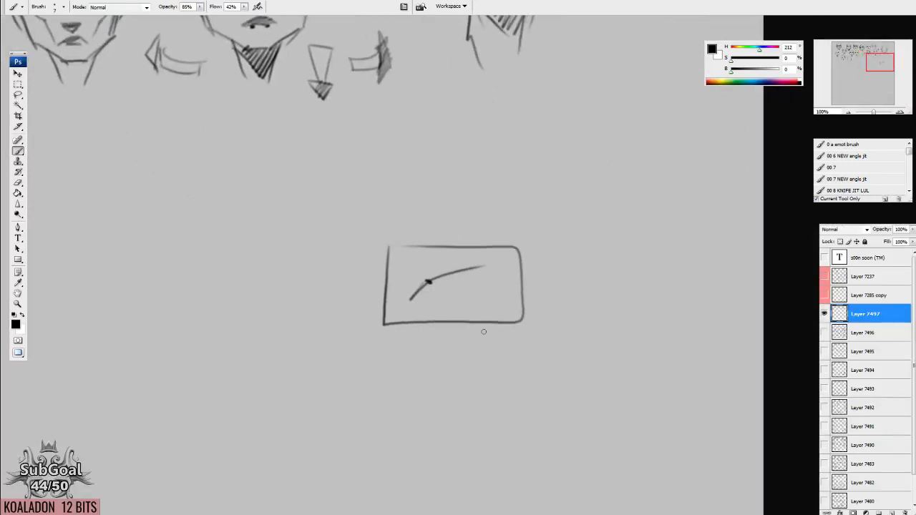
{"action": "left_click_drag", "start_coordinate": [470, 320], "coordinate": [603, 221]}
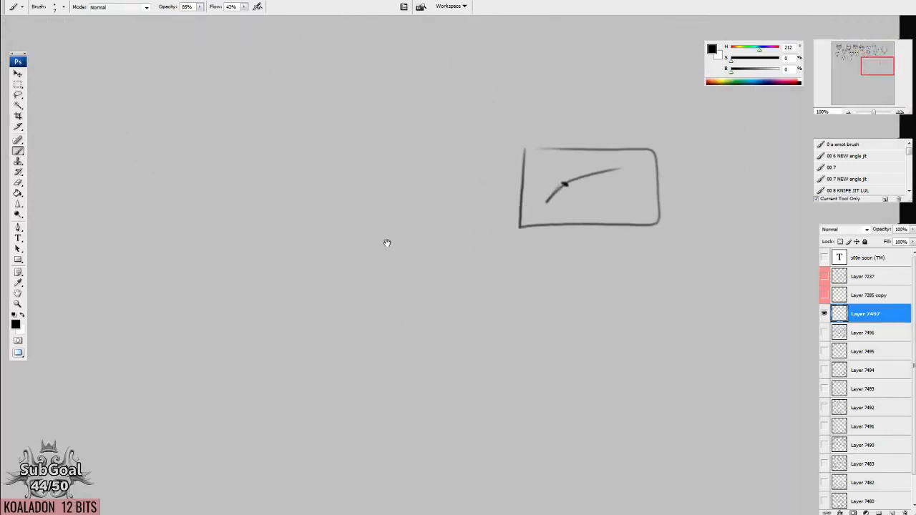
{"action": "left_click_drag", "start_coordinate": [386, 241], "coordinate": [549, 212]}
{"action": "left_click_drag", "start_coordinate": [341, 216], "coordinate": [441, 188]}
{"action": "mouse_move", "coordinate": [500, 286]}
{"action": "left_mouse_down"}
{"action": "mouse_move", "coordinate": [509, 370]}
{"action": "mouse_move", "coordinate": [395, 301]}
{"action": "left_mouse_up"}
{"action": "key", "text": "l"}
{"action": "mouse_move", "coordinate": [454, 164]}
{"action": "left_mouse_down"}
{"action": "mouse_move", "coordinate": [601, 354]}
{"action": "mouse_move", "coordinate": [458, 164]}
{"action": "left_mouse_up"}
{"action": "key", "text": "Delete"}
{"action": "left_click_drag", "start_coordinate": [400, 299], "coordinate": [546, 275]}
{"action": "key", "text": "ctrl+d"}
Draw a bent brow line and enclose it in a wireframe box in perspective.
{"action": "key", "text": "b"}
{"action": "left_click_drag", "start_coordinate": [376, 271], "coordinate": [393, 284]}
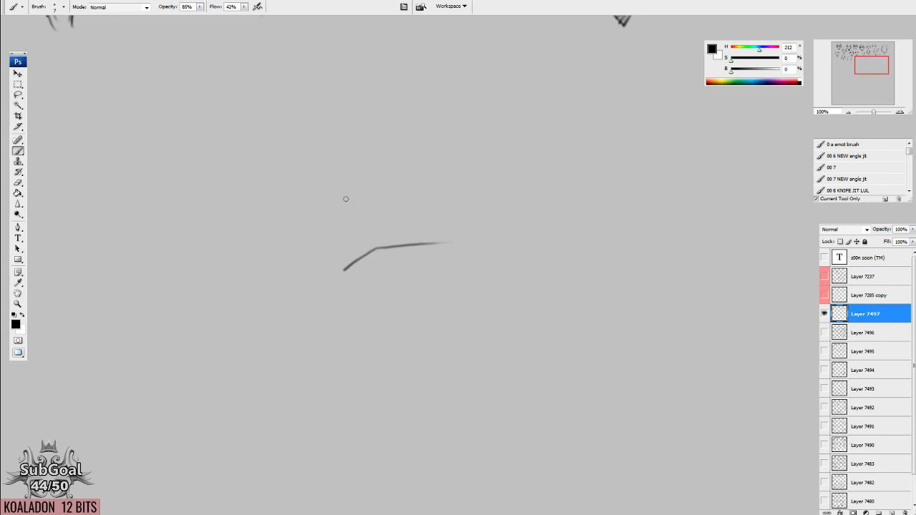
{"action": "left_click_drag", "start_coordinate": [321, 309], "coordinate": [319, 297]}
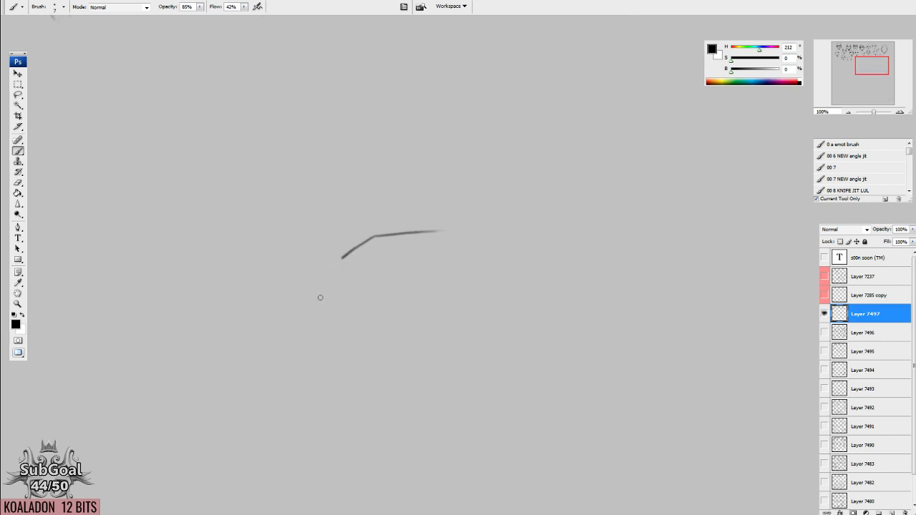
{"action": "mouse_move", "coordinate": [368, 267]}
{"action": "left_mouse_down"}
{"action": "mouse_move", "coordinate": [296, 306]}
{"action": "mouse_move", "coordinate": [485, 275]}
{"action": "mouse_move", "coordinate": [425, 330]}
{"action": "left_mouse_up"}
{"action": "mouse_move", "coordinate": [299, 317]}
{"action": "left_mouse_down"}
{"action": "mouse_move", "coordinate": [417, 335]}
{"action": "mouse_move", "coordinate": [299, 208]}
{"action": "left_mouse_up"}
{"action": "left_click_drag", "start_coordinate": [370, 262], "coordinate": [366, 187]}
{"action": "mouse_move", "coordinate": [295, 208]}
{"action": "left_mouse_down"}
{"action": "mouse_move", "coordinate": [376, 187]}
{"action": "mouse_move", "coordinate": [488, 191]}
{"action": "mouse_move", "coordinate": [446, 213]}
{"action": "mouse_move", "coordinate": [416, 335]}
{"action": "left_mouse_up"}
{"action": "left_click_drag", "start_coordinate": [479, 192], "coordinate": [473, 282]}
Write "3D" beside the wireframe box and add crossing rotation arrows after it.
{"action": "left_click_drag", "start_coordinate": [523, 224], "coordinate": [527, 244]}
{"action": "left_click_drag", "start_coordinate": [548, 222], "coordinate": [548, 243]}
{"action": "left_click_drag", "start_coordinate": [548, 224], "coordinate": [552, 245]}
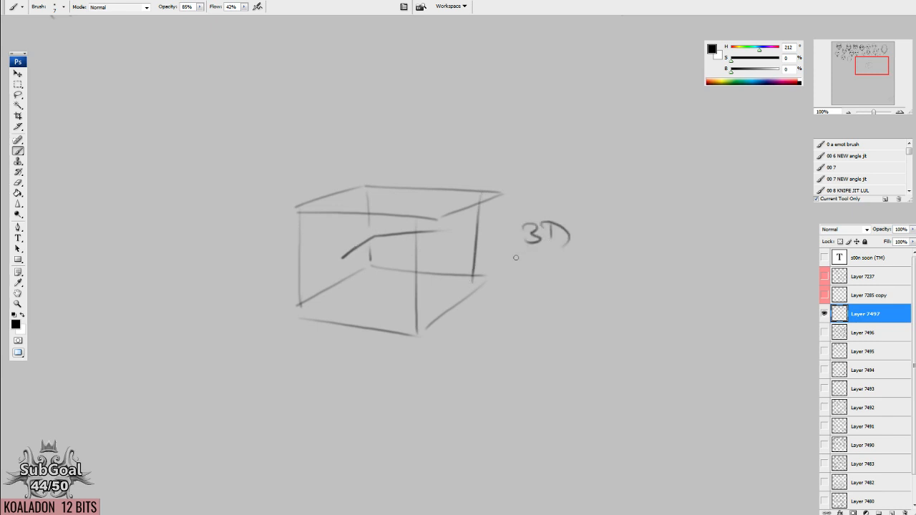
{"action": "left_click_drag", "start_coordinate": [632, 250], "coordinate": [557, 242]}
{"action": "mouse_move", "coordinate": [529, 186]}
{"action": "left_mouse_down"}
{"action": "mouse_move", "coordinate": [523, 240]}
{"action": "mouse_move", "coordinate": [531, 245]}
{"action": "mouse_move", "coordinate": [530, 184]}
{"action": "mouse_move", "coordinate": [536, 189]}
{"action": "left_mouse_up"}
{"action": "mouse_move", "coordinate": [500, 214]}
{"action": "left_mouse_down"}
{"action": "mouse_move", "coordinate": [552, 211]}
{"action": "mouse_move", "coordinate": [540, 220]}
{"action": "mouse_move", "coordinate": [557, 211]}
{"action": "mouse_move", "coordinate": [511, 214]}
{"action": "left_mouse_up"}
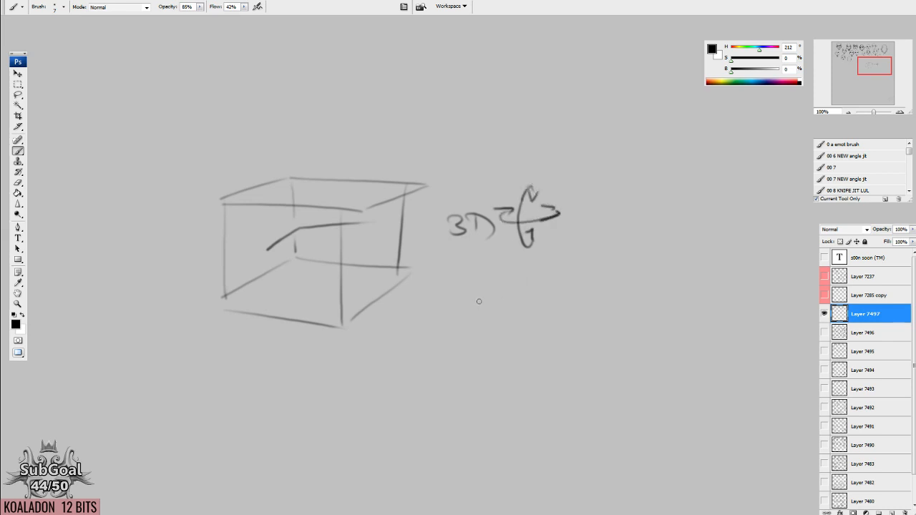
Write "500+" below the head surrounded by direction arrows.
{"action": "left_click_drag", "start_coordinate": [565, 139], "coordinate": [564, 388]}
{"action": "left_click_drag", "start_coordinate": [602, 163], "coordinate": [542, 298]}
{"action": "mouse_move", "coordinate": [473, 403]}
{"action": "left_mouse_down"}
{"action": "mouse_move", "coordinate": [529, 184]}
{"action": "mouse_move", "coordinate": [532, 202]}
{"action": "left_mouse_up"}
{"action": "mouse_move", "coordinate": [437, 199]}
{"action": "left_mouse_down"}
{"action": "mouse_move", "coordinate": [427, 220]}
{"action": "mouse_move", "coordinate": [445, 198]}
{"action": "left_mouse_up"}
{"action": "mouse_move", "coordinate": [462, 203]}
{"action": "left_mouse_down"}
{"action": "mouse_move", "coordinate": [470, 202]}
{"action": "mouse_move", "coordinate": [458, 218]}
{"action": "left_mouse_up"}
{"action": "mouse_move", "coordinate": [494, 201]}
{"action": "left_mouse_down"}
{"action": "mouse_move", "coordinate": [495, 215]}
{"action": "mouse_move", "coordinate": [522, 203]}
{"action": "left_mouse_up"}
{"action": "left_click_drag", "start_coordinate": [512, 198], "coordinate": [510, 221]}
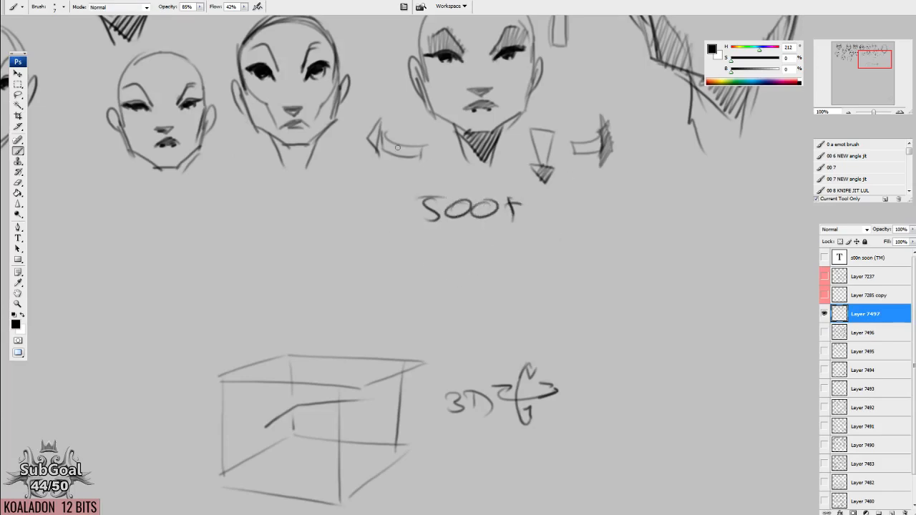
Hide Layer 7497, show and select Layer 7490, and examine its two large shaded heads.
{"action": "scroll", "coordinate": [355, 188], "scroll_direction": "up", "scroll_amount": 1}
{"action": "left_click", "coordinate": [823, 313]}
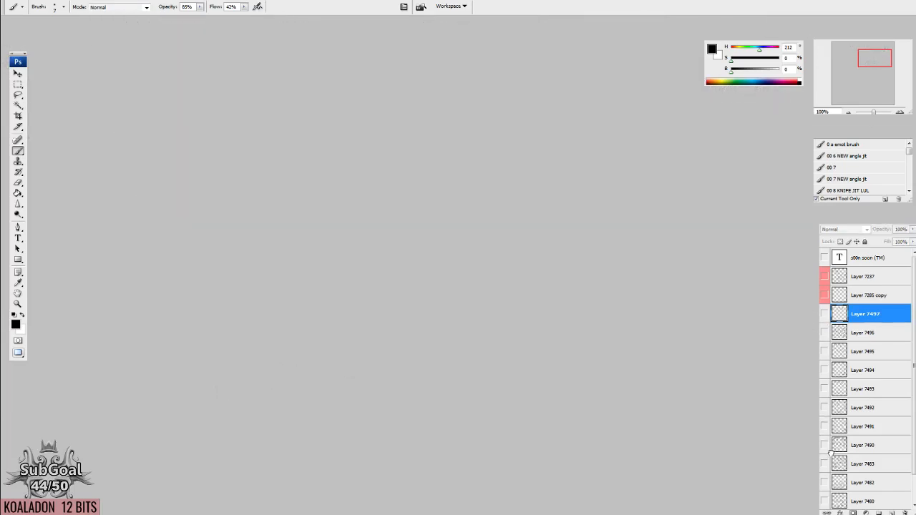
{"action": "left_click", "coordinate": [838, 445]}
{"action": "left_click", "coordinate": [823, 445]}
{"action": "left_click_drag", "start_coordinate": [658, 331], "coordinate": [504, 422]}
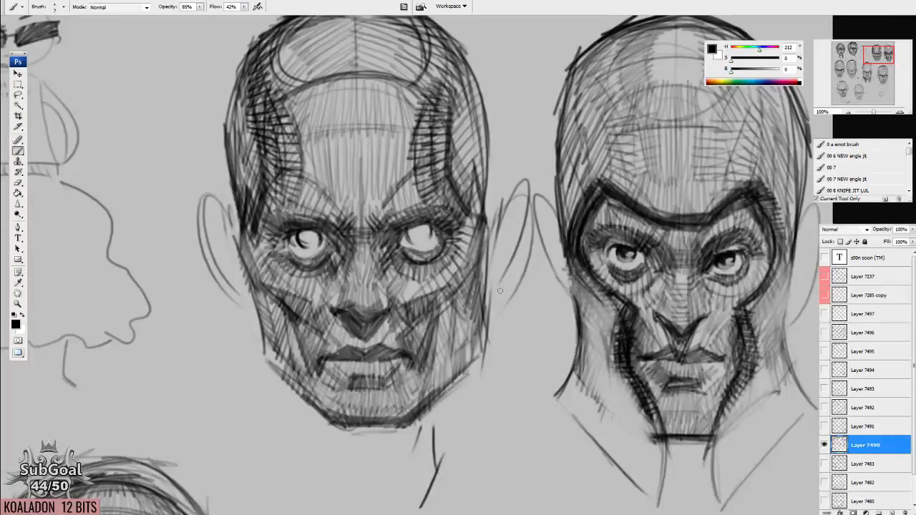
{"action": "left_click_drag", "start_coordinate": [419, 304], "coordinate": [483, 315]}
{"action": "left_click_drag", "start_coordinate": [407, 247], "coordinate": [413, 241]}
{"action": "mouse_move", "coordinate": [468, 237]}
{"action": "left_mouse_down"}
{"action": "mouse_move", "coordinate": [505, 225]}
{"action": "mouse_move", "coordinate": [464, 250]}
{"action": "mouse_move", "coordinate": [468, 233]}
{"action": "left_mouse_up"}
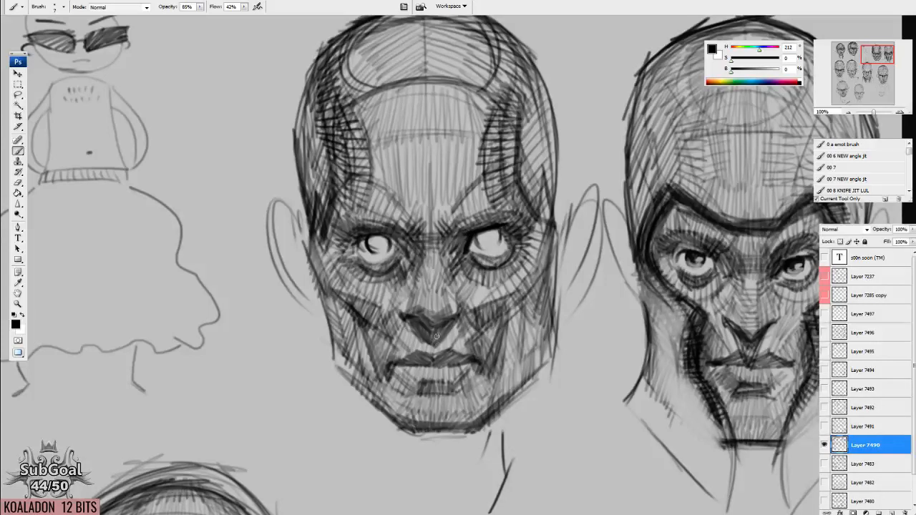
{"action": "mouse_move", "coordinate": [579, 448]}
{"action": "left_mouse_down"}
{"action": "mouse_move", "coordinate": [591, 441]}
{"action": "mouse_move", "coordinate": [535, 360]}
{"action": "left_mouse_up"}
{"action": "left_click_drag", "start_coordinate": [447, 306], "coordinate": [445, 309]}
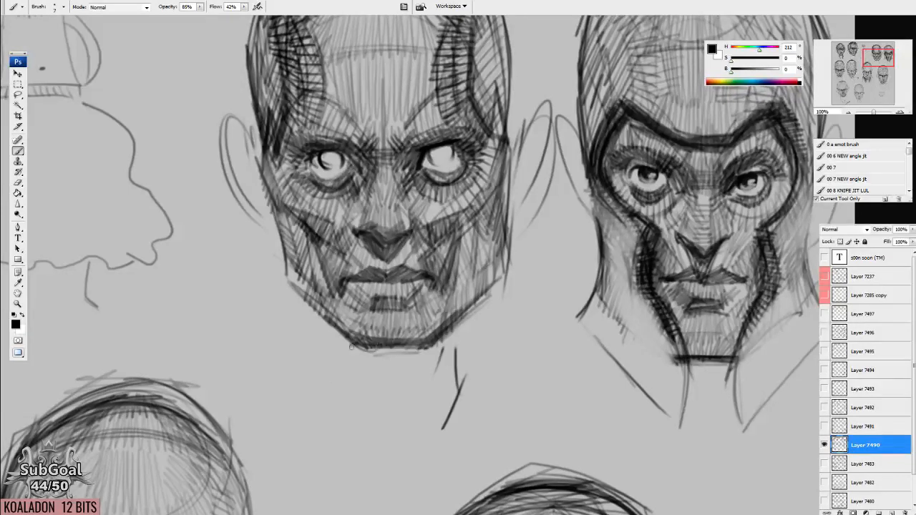
Darken the chin and jaw edges of the bald shaded head and outline its near ear with a bold oval.
{"action": "mouse_move", "coordinate": [364, 347]}
{"action": "left_mouse_down"}
{"action": "mouse_move", "coordinate": [437, 347]}
{"action": "mouse_move", "coordinate": [393, 383]}
{"action": "mouse_move", "coordinate": [394, 396]}
{"action": "left_mouse_up"}
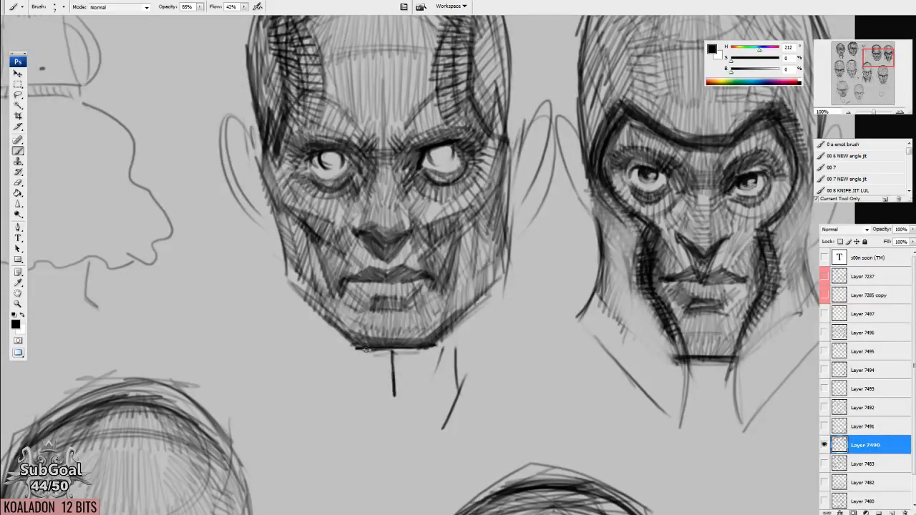
{"action": "mouse_move", "coordinate": [285, 286]}
{"action": "left_mouse_down"}
{"action": "mouse_move", "coordinate": [354, 351]}
{"action": "mouse_move", "coordinate": [349, 345]}
{"action": "left_mouse_up"}
{"action": "mouse_move", "coordinate": [269, 190]}
{"action": "left_mouse_down"}
{"action": "mouse_move", "coordinate": [286, 290]}
{"action": "mouse_move", "coordinate": [226, 133]}
{"action": "mouse_move", "coordinate": [259, 121]}
{"action": "left_mouse_up"}
{"action": "mouse_move", "coordinate": [316, 296]}
{"action": "left_mouse_down"}
{"action": "mouse_move", "coordinate": [396, 382]}
{"action": "mouse_move", "coordinate": [392, 366]}
{"action": "left_mouse_up"}
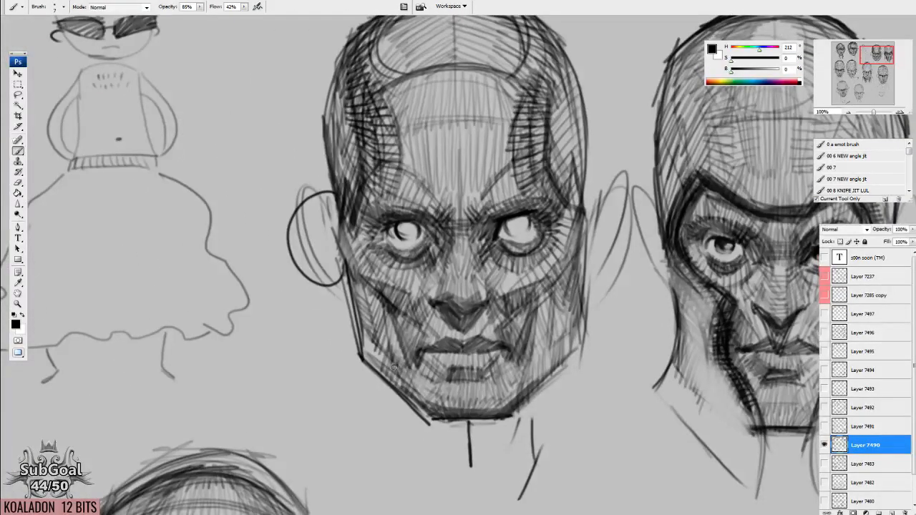
Draw a circle beside the sunglasses figure, cross it with horizontal and vertical axes, and approximate it with a straight-edged diamond.
{"action": "left_click_drag", "start_coordinate": [279, 148], "coordinate": [460, 311]}
{"action": "mouse_move", "coordinate": [438, 158]}
{"action": "left_mouse_down"}
{"action": "mouse_move", "coordinate": [436, 172]}
{"action": "mouse_move", "coordinate": [401, 118]}
{"action": "left_mouse_up"}
{"action": "left_click_drag", "start_coordinate": [417, 288], "coordinate": [411, 279]}
{"action": "key", "text": "l"}
{"action": "mouse_move", "coordinate": [406, 84]}
{"action": "left_mouse_down"}
{"action": "mouse_move", "coordinate": [328, 173]}
{"action": "mouse_move", "coordinate": [410, 84]}
{"action": "left_mouse_up"}
{"action": "mouse_move", "coordinate": [420, 166]}
{"action": "left_mouse_down"}
{"action": "mouse_move", "coordinate": [480, 156]}
{"action": "mouse_move", "coordinate": [382, 167]}
{"action": "left_mouse_up"}
{"action": "key", "text": "ctrl+d"}
{"action": "key", "text": "b"}
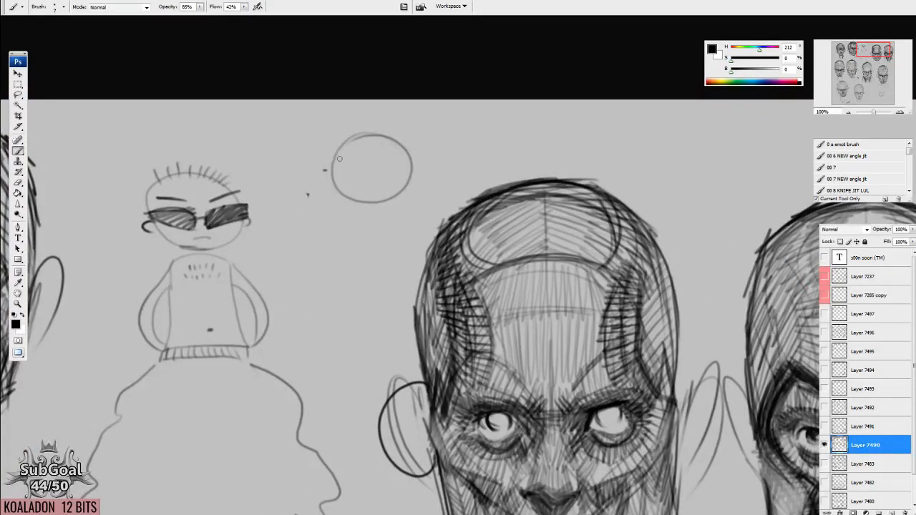
{"action": "left_click_drag", "start_coordinate": [300, 169], "coordinate": [449, 168]}
{"action": "left_click_drag", "start_coordinate": [371, 109], "coordinate": [371, 227]}
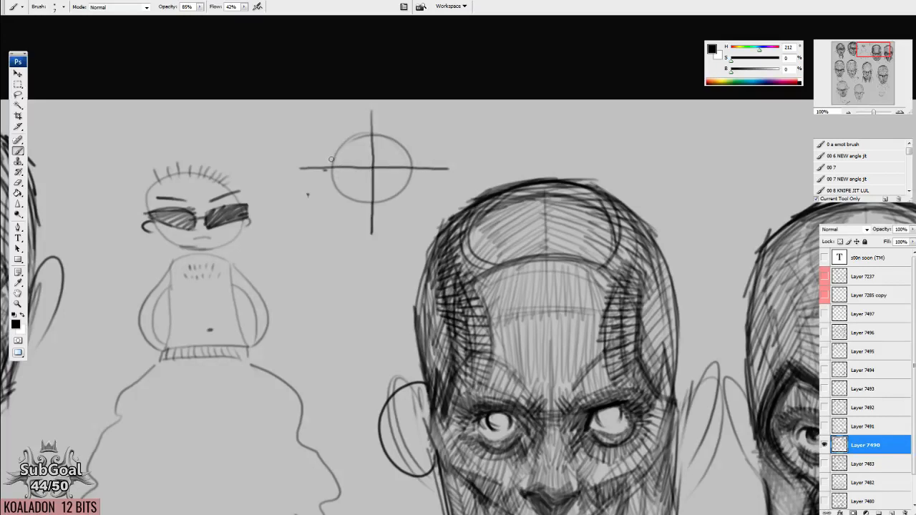
{"action": "mouse_move", "coordinate": [327, 164]}
{"action": "left_mouse_down"}
{"action": "mouse_move", "coordinate": [371, 129]}
{"action": "mouse_move", "coordinate": [422, 166]}
{"action": "mouse_move", "coordinate": [372, 210]}
{"action": "mouse_move", "coordinate": [319, 156]}
{"action": "left_mouse_up"}
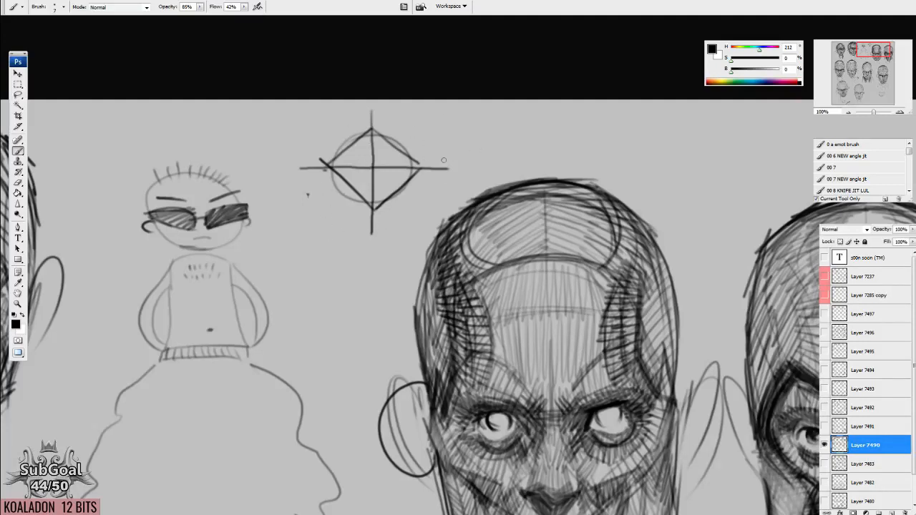
Hide Layer 7490, show and select Layer 7497 again, and draw a square below the large blank head.
{"action": "left_click", "coordinate": [824, 445]}
{"action": "left_click", "coordinate": [824, 314]}
{"action": "left_click", "coordinate": [851, 314]}
{"action": "left_click_drag", "start_coordinate": [667, 430], "coordinate": [458, 89]}
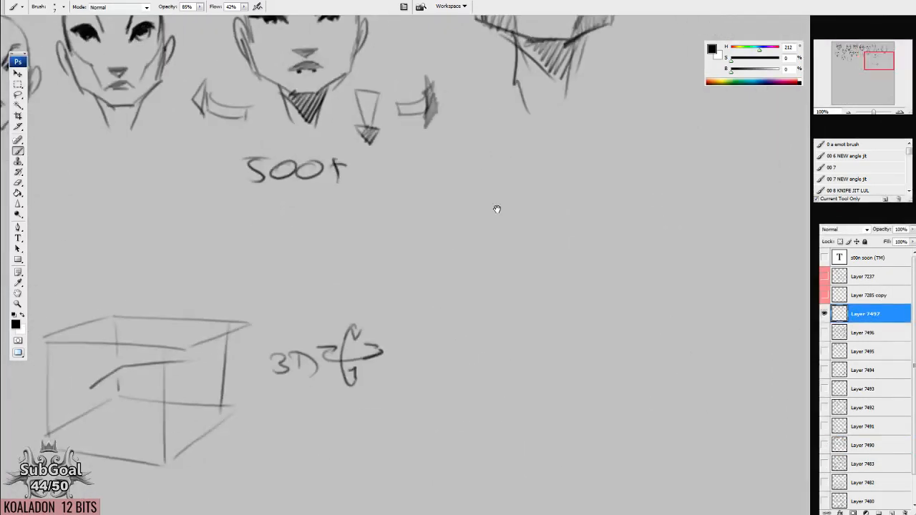
{"action": "left_click_drag", "start_coordinate": [497, 208], "coordinate": [473, 182]}
{"action": "mouse_move", "coordinate": [433, 159]}
{"action": "left_mouse_down"}
{"action": "mouse_move", "coordinate": [437, 245]}
{"action": "mouse_move", "coordinate": [519, 151]}
{"action": "mouse_move", "coordinate": [518, 243]}
{"action": "left_mouse_up"}
{"action": "left_click_drag", "start_coordinate": [437, 243], "coordinate": [528, 242]}
{"action": "mouse_move", "coordinate": [532, 360]}
{"action": "left_mouse_down"}
{"action": "mouse_move", "coordinate": [525, 349]}
{"action": "mouse_move", "coordinate": [534, 347]}
{"action": "left_mouse_up"}
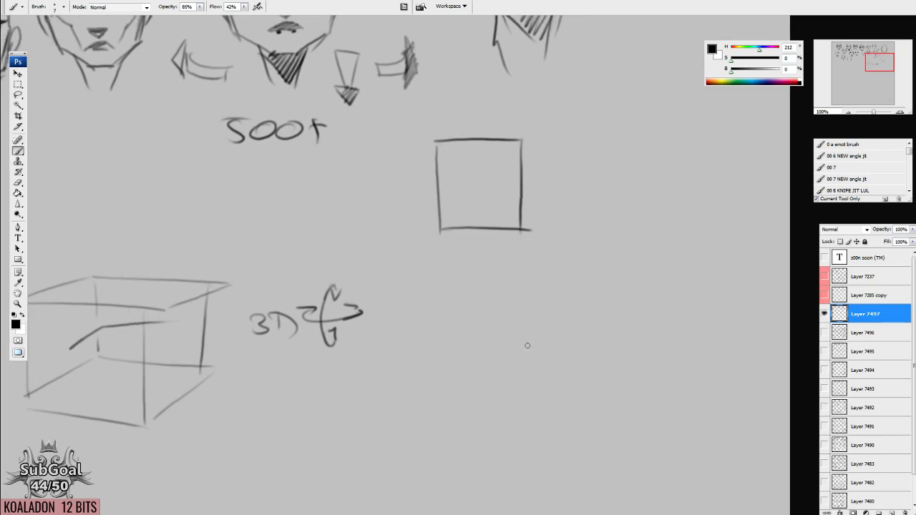
{"action": "left_click_drag", "start_coordinate": [542, 335], "coordinate": [532, 348]}
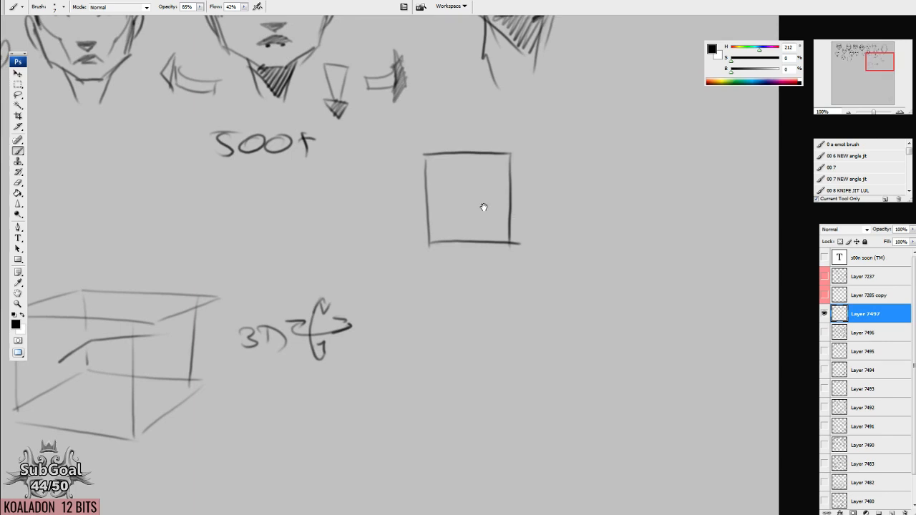
Sketch light curves across two corners inside the square.
{"action": "left_click_drag", "start_coordinate": [428, 188], "coordinate": [433, 168]}
{"action": "left_click_drag", "start_coordinate": [508, 155], "coordinate": [443, 239]}
{"action": "left_click_drag", "start_coordinate": [505, 171], "coordinate": [450, 231]}
Look over the rows of stylized heads on Layer 7497.
{"action": "left_click_drag", "start_coordinate": [535, 346], "coordinate": [498, 243]}
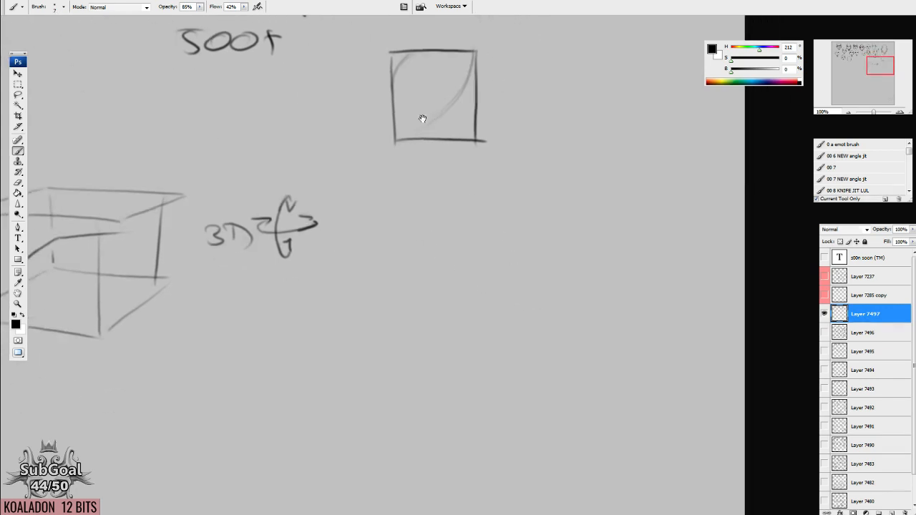
{"action": "left_click_drag", "start_coordinate": [423, 120], "coordinate": [596, 425]}
{"action": "left_click_drag", "start_coordinate": [397, 193], "coordinate": [699, 222]}
{"action": "mouse_move", "coordinate": [422, 268]}
{"action": "left_mouse_down"}
{"action": "mouse_move", "coordinate": [522, 234]}
{"action": "mouse_move", "coordinate": [712, 224]}
{"action": "left_mouse_up"}
{"action": "mouse_move", "coordinate": [449, 272]}
{"action": "left_mouse_down"}
{"action": "mouse_move", "coordinate": [474, 266]}
{"action": "mouse_move", "coordinate": [474, 328]}
{"action": "mouse_move", "coordinate": [601, 358]}
{"action": "left_mouse_up"}
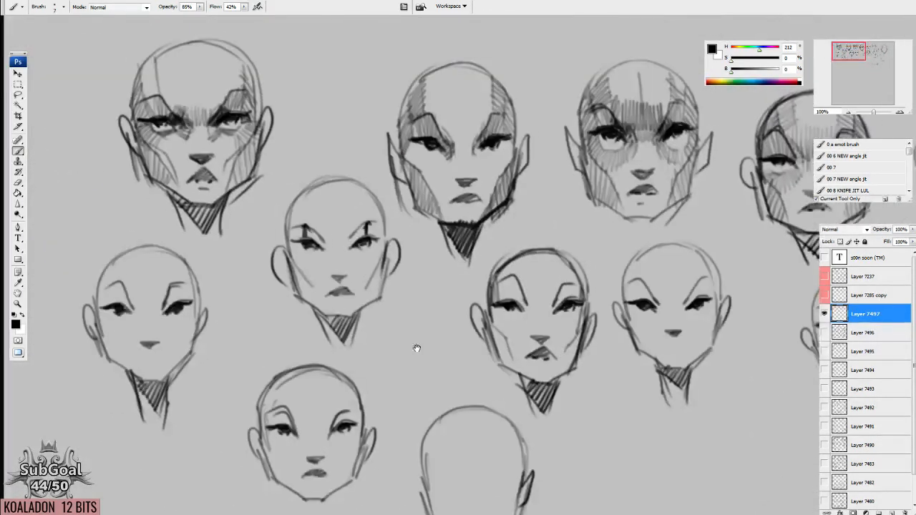
{"action": "left_click_drag", "start_coordinate": [417, 348], "coordinate": [475, 332]}
{"action": "mouse_move", "coordinate": [655, 354]}
{"action": "left_mouse_down"}
{"action": "mouse_move", "coordinate": [591, 331]}
{"action": "mouse_move", "coordinate": [531, 284]}
{"action": "left_mouse_up"}
{"action": "left_click_drag", "start_coordinate": [592, 359], "coordinate": [211, 328]}
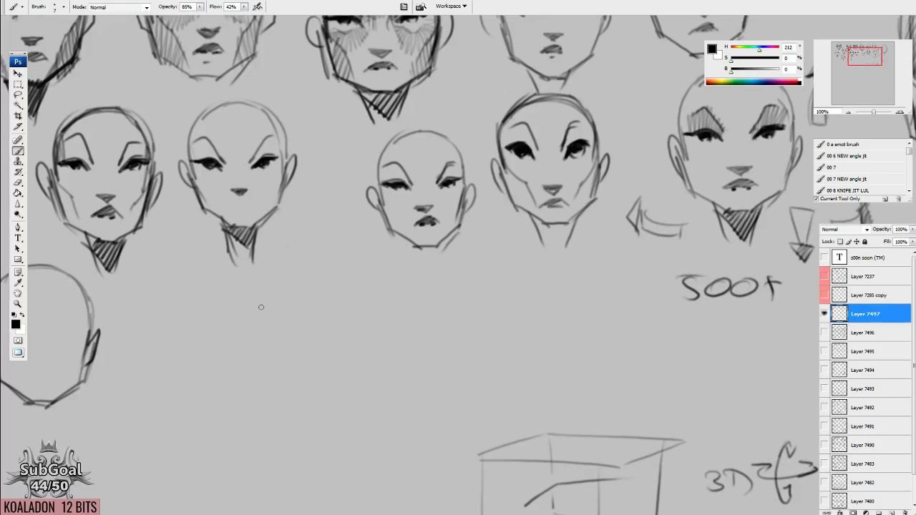
{"action": "left_click_drag", "start_coordinate": [646, 297], "coordinate": [350, 313]}
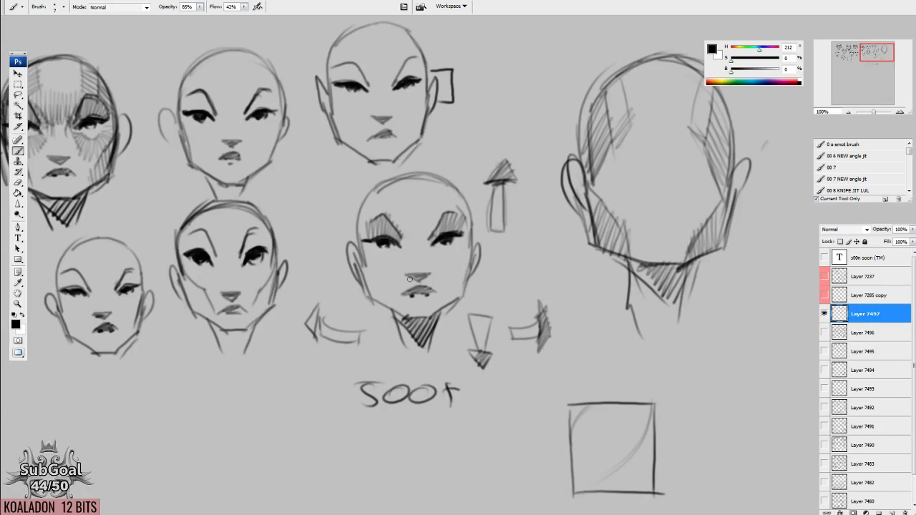
Draw a bold tilted ellipse around the bent line inside the wireframe box.
{"action": "left_click_drag", "start_coordinate": [597, 402], "coordinate": [632, 117]}
{"action": "left_click_drag", "start_coordinate": [437, 235], "coordinate": [535, 197]}
{"action": "mouse_move", "coordinate": [397, 256]}
{"action": "left_mouse_down"}
{"action": "mouse_move", "coordinate": [344, 327]}
{"action": "mouse_move", "coordinate": [382, 321]}
{"action": "left_mouse_up"}
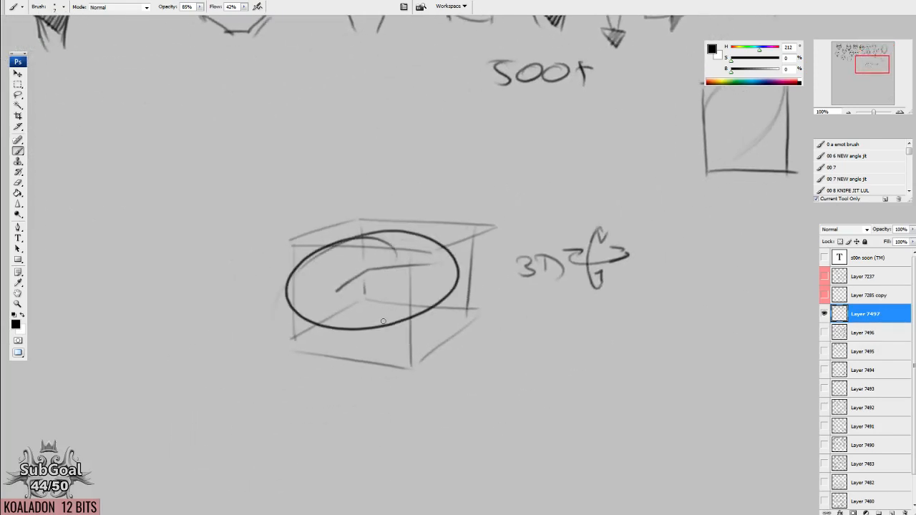
{"action": "left_click_drag", "start_coordinate": [540, 143], "coordinate": [327, 404]}
Draw a short horizontal line below the blank head outline and write "x 2(3)" after it.
{"action": "mouse_move", "coordinate": [530, 192]}
{"action": "left_mouse_down"}
{"action": "mouse_move", "coordinate": [484, 297]}
{"action": "mouse_move", "coordinate": [487, 275]}
{"action": "left_mouse_up"}
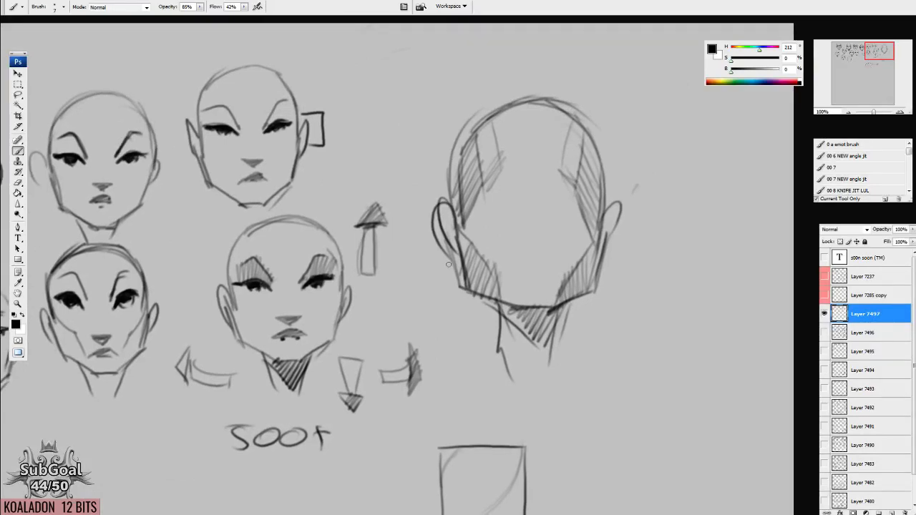
{"action": "left_click_drag", "start_coordinate": [385, 385], "coordinate": [482, 363]}
{"action": "left_click_drag", "start_coordinate": [356, 360], "coordinate": [605, 326]}
{"action": "left_click_drag", "start_coordinate": [349, 359], "coordinate": [525, 313]}
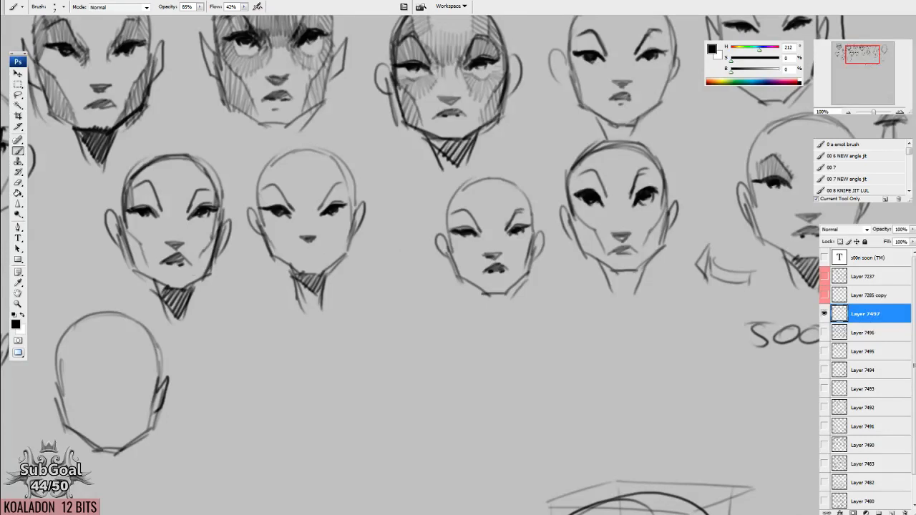
{"action": "scroll", "coordinate": [304, 177], "scroll_direction": "down", "scroll_amount": 5}
{"action": "scroll", "coordinate": [534, 222], "scroll_direction": "left", "scroll_amount": 3}
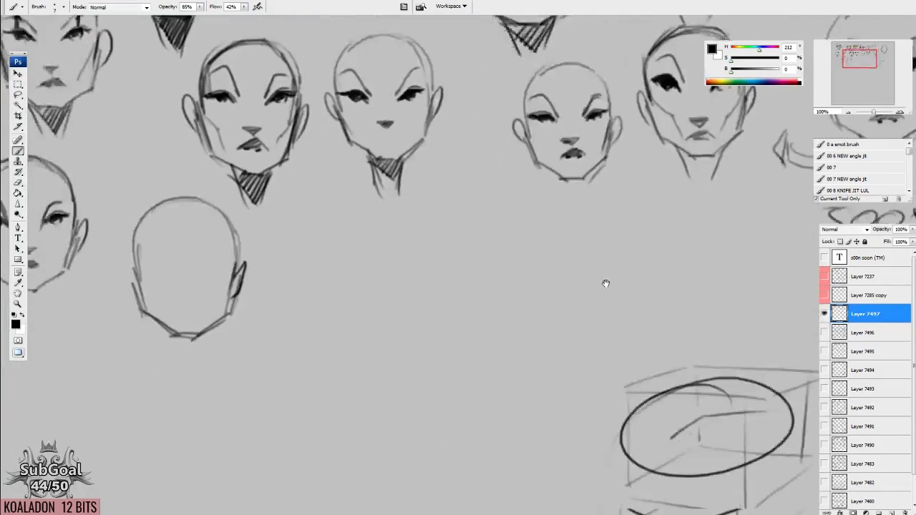
{"action": "mouse_move", "coordinate": [316, 298]}
{"action": "left_mouse_down"}
{"action": "mouse_move", "coordinate": [415, 293]}
{"action": "mouse_move", "coordinate": [419, 305]}
{"action": "left_mouse_up"}
{"action": "key", "text": "e"}
{"action": "key", "text": "b"}
{"action": "mouse_move", "coordinate": [416, 289]}
{"action": "left_mouse_down"}
{"action": "mouse_move", "coordinate": [406, 309]}
{"action": "mouse_move", "coordinate": [474, 304]}
{"action": "left_mouse_up"}
{"action": "left_click_drag", "start_coordinate": [488, 269], "coordinate": [491, 317]}
Draw a bent brow curve with shaded ends under the small head and add upward and sideways direction arrows.
{"action": "mouse_move", "coordinate": [520, 115]}
{"action": "left_mouse_down"}
{"action": "mouse_move", "coordinate": [397, 192]}
{"action": "mouse_move", "coordinate": [385, 228]}
{"action": "mouse_move", "coordinate": [403, 225]}
{"action": "mouse_move", "coordinate": [394, 233]}
{"action": "left_mouse_up"}
{"action": "left_click_drag", "start_coordinate": [422, 191], "coordinate": [492, 188]}
{"action": "mouse_move", "coordinate": [369, 221]}
{"action": "left_mouse_down"}
{"action": "mouse_move", "coordinate": [369, 189]}
{"action": "mouse_move", "coordinate": [491, 168]}
{"action": "mouse_move", "coordinate": [481, 173]}
{"action": "mouse_move", "coordinate": [491, 195]}
{"action": "mouse_move", "coordinate": [522, 182]}
{"action": "mouse_move", "coordinate": [500, 201]}
{"action": "mouse_move", "coordinate": [482, 191]}
{"action": "left_mouse_up"}
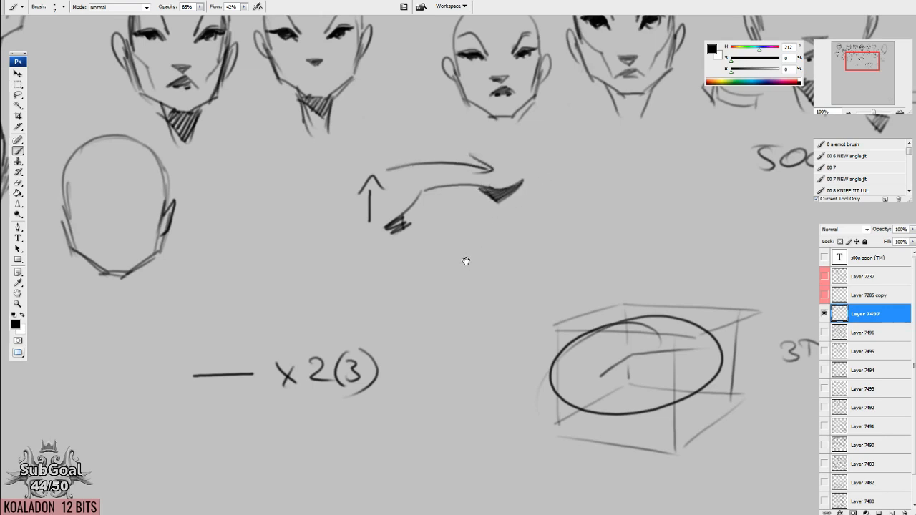
Number the successive parts of the bent brow curve 1, 2 and 3.
{"action": "left_click_drag", "start_coordinate": [464, 261], "coordinate": [466, 257]}
{"action": "mouse_move", "coordinate": [398, 198]}
{"action": "left_mouse_down"}
{"action": "mouse_move", "coordinate": [414, 191]}
{"action": "mouse_move", "coordinate": [407, 199]}
{"action": "left_mouse_up"}
{"action": "key", "text": "ctrl+z"}
{"action": "left_click_drag", "start_coordinate": [447, 170], "coordinate": [456, 179]}
{"action": "left_click_drag", "start_coordinate": [493, 169], "coordinate": [499, 181]}
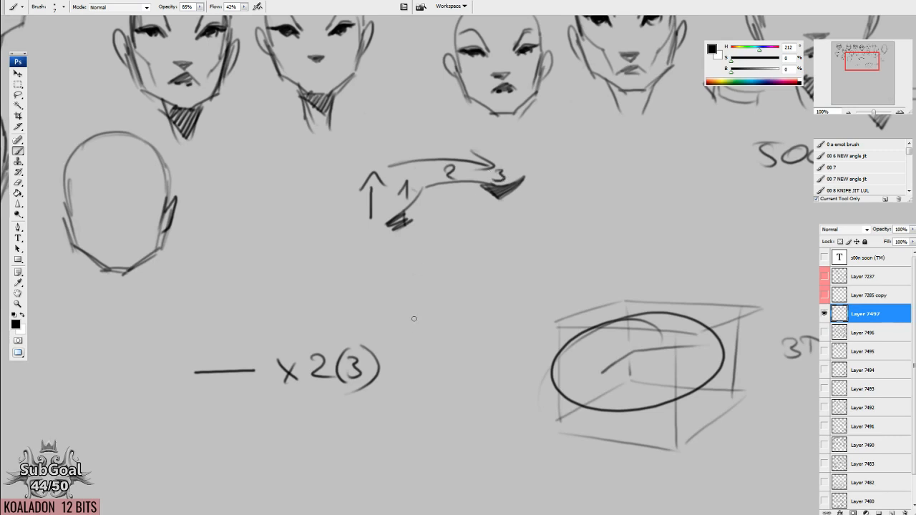
Draw a boxed "1" beside the 3D note, with a short dash and a long arrow next to it.
{"action": "left_click_drag", "start_coordinate": [663, 249], "coordinate": [432, 257]}
{"action": "left_click_drag", "start_coordinate": [441, 194], "coordinate": [312, 170]}
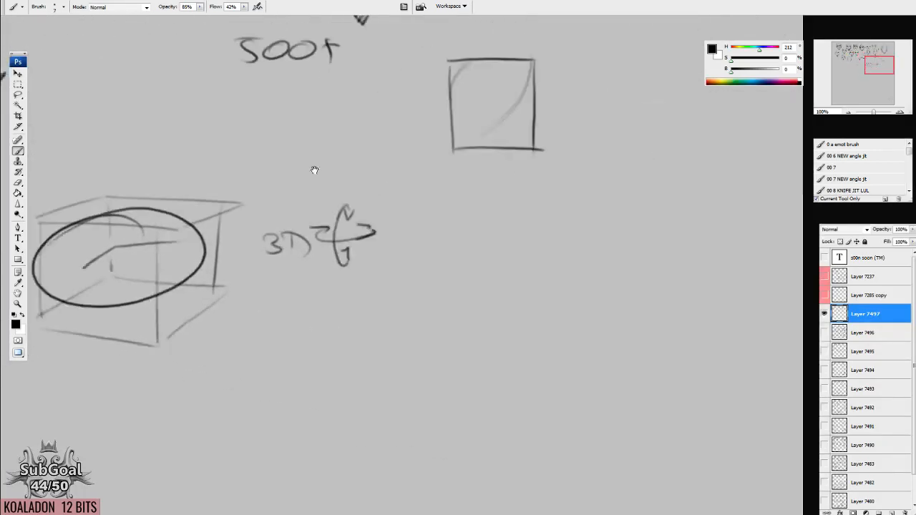
{"action": "mouse_move", "coordinate": [421, 243]}
{"action": "left_mouse_down"}
{"action": "mouse_move", "coordinate": [434, 231]}
{"action": "mouse_move", "coordinate": [432, 244]}
{"action": "mouse_move", "coordinate": [453, 258]}
{"action": "mouse_move", "coordinate": [411, 213]}
{"action": "left_mouse_up"}
{"action": "left_click_drag", "start_coordinate": [488, 233], "coordinate": [532, 243]}
{"action": "mouse_move", "coordinate": [472, 260]}
{"action": "left_mouse_down"}
{"action": "mouse_move", "coordinate": [480, 251]}
{"action": "mouse_move", "coordinate": [595, 283]}
{"action": "left_mouse_up"}
{"action": "left_click_drag", "start_coordinate": [585, 274], "coordinate": [594, 290]}
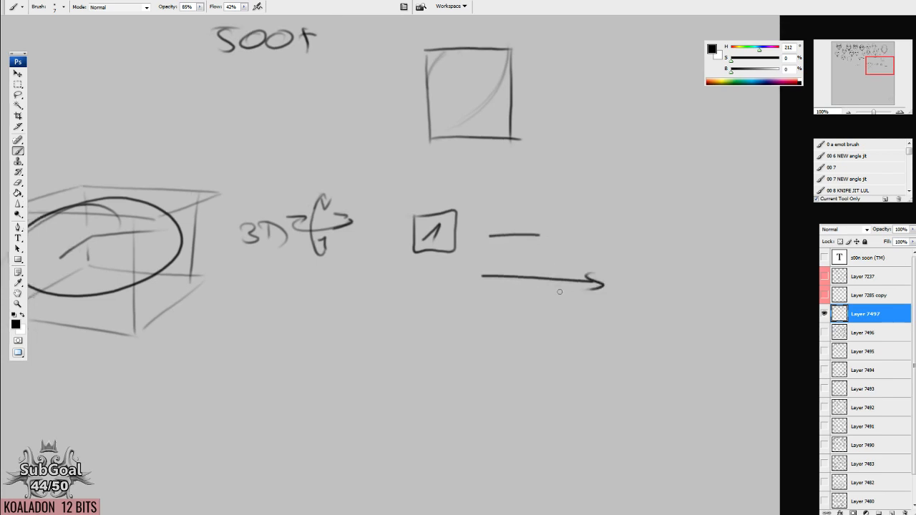
Add further small marks and strokes around the long arrow beside the boxed 1.
{"action": "left_click_drag", "start_coordinate": [497, 312], "coordinate": [506, 312]}
{"action": "mouse_move", "coordinate": [503, 303]}
{"action": "left_mouse_down"}
{"action": "mouse_move", "coordinate": [518, 310]}
{"action": "mouse_move", "coordinate": [500, 318]}
{"action": "left_mouse_up"}
{"action": "left_click_drag", "start_coordinate": [555, 337], "coordinate": [536, 361]}
{"action": "left_click_drag", "start_coordinate": [476, 281], "coordinate": [473, 284]}
{"action": "mouse_move", "coordinate": [480, 373]}
{"action": "left_mouse_down"}
{"action": "mouse_move", "coordinate": [491, 274]}
{"action": "mouse_move", "coordinate": [527, 287]}
{"action": "left_mouse_up"}
{"action": "left_click_drag", "start_coordinate": [576, 279], "coordinate": [573, 301]}
{"action": "mouse_move", "coordinate": [469, 309]}
{"action": "left_mouse_down"}
{"action": "mouse_move", "coordinate": [554, 332]}
{"action": "mouse_move", "coordinate": [527, 337]}
{"action": "left_mouse_up"}
{"action": "mouse_move", "coordinate": [468, 347]}
{"action": "left_mouse_down"}
{"action": "mouse_move", "coordinate": [495, 330]}
{"action": "mouse_move", "coordinate": [481, 326]}
{"action": "mouse_move", "coordinate": [496, 342]}
{"action": "left_mouse_up"}
Draw an arch with short end marks below the numbered brow curve and a large circle above the wireframe box.
{"action": "mouse_move", "coordinate": [350, 186]}
{"action": "left_mouse_down"}
{"action": "mouse_move", "coordinate": [587, 325]}
{"action": "mouse_move", "coordinate": [759, 389]}
{"action": "left_mouse_up"}
{"action": "mouse_move", "coordinate": [498, 255]}
{"action": "left_mouse_down"}
{"action": "mouse_move", "coordinate": [563, 306]}
{"action": "mouse_move", "coordinate": [489, 255]}
{"action": "left_mouse_up"}
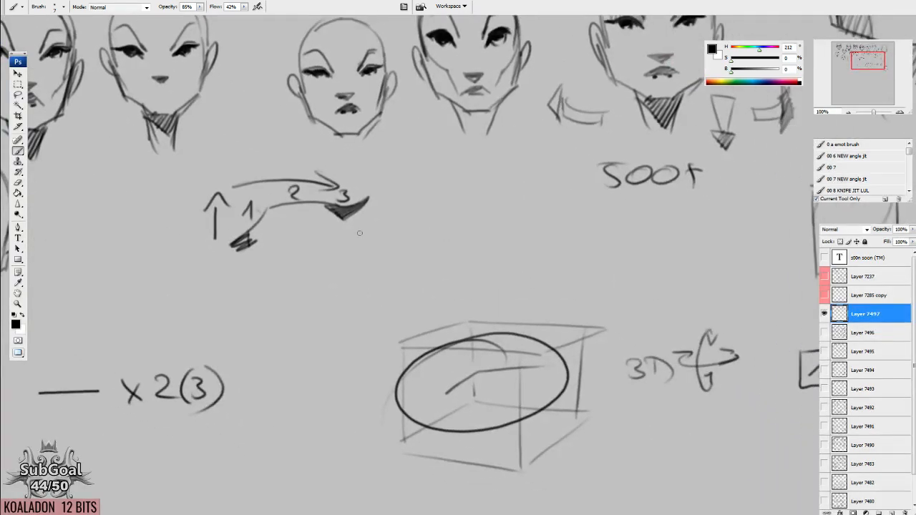
{"action": "left_click_drag", "start_coordinate": [478, 174], "coordinate": [480, 269]}
{"action": "left_click_drag", "start_coordinate": [236, 214], "coordinate": [574, 248]}
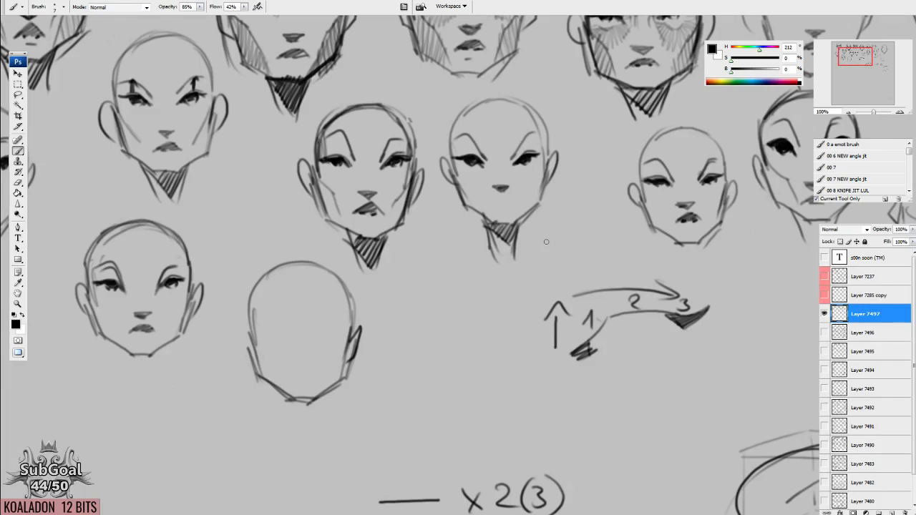
{"action": "mouse_move", "coordinate": [647, 390]}
{"action": "left_mouse_down"}
{"action": "mouse_move", "coordinate": [613, 327]}
{"action": "mouse_move", "coordinate": [458, 271]}
{"action": "mouse_move", "coordinate": [541, 250]}
{"action": "mouse_move", "coordinate": [578, 288]}
{"action": "left_mouse_up"}
{"action": "left_click_drag", "start_coordinate": [452, 289], "coordinate": [450, 286]}
{"action": "left_click_drag", "start_coordinate": [565, 284], "coordinate": [577, 284]}
{"action": "mouse_move", "coordinate": [640, 281]}
{"action": "left_mouse_down"}
{"action": "mouse_move", "coordinate": [554, 292]}
{"action": "mouse_move", "coordinate": [658, 205]}
{"action": "mouse_move", "coordinate": [565, 282]}
{"action": "left_mouse_up"}
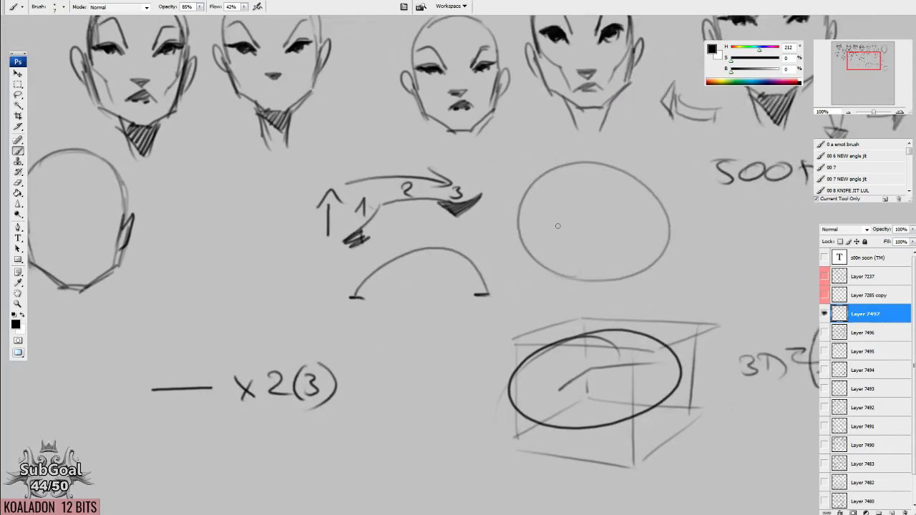
Cross the circle with a horizontal line, trace its upper half with three straight segments, and number them 1, 2 and 3.
{"action": "left_click_drag", "start_coordinate": [483, 231], "coordinate": [704, 232]}
{"action": "left_click_drag", "start_coordinate": [639, 244], "coordinate": [649, 242]}
{"action": "mouse_move", "coordinate": [512, 235]}
{"action": "left_mouse_down"}
{"action": "mouse_move", "coordinate": [551, 169]}
{"action": "mouse_move", "coordinate": [640, 164]}
{"action": "mouse_move", "coordinate": [692, 223]}
{"action": "left_mouse_up"}
{"action": "left_click_drag", "start_coordinate": [511, 191], "coordinate": [530, 191]}
{"action": "left_click_drag", "start_coordinate": [585, 144], "coordinate": [608, 161]}
{"action": "mouse_move", "coordinate": [673, 166]}
{"action": "left_mouse_down"}
{"action": "mouse_move", "coordinate": [691, 183]}
{"action": "mouse_move", "coordinate": [672, 191]}
{"action": "left_mouse_up"}
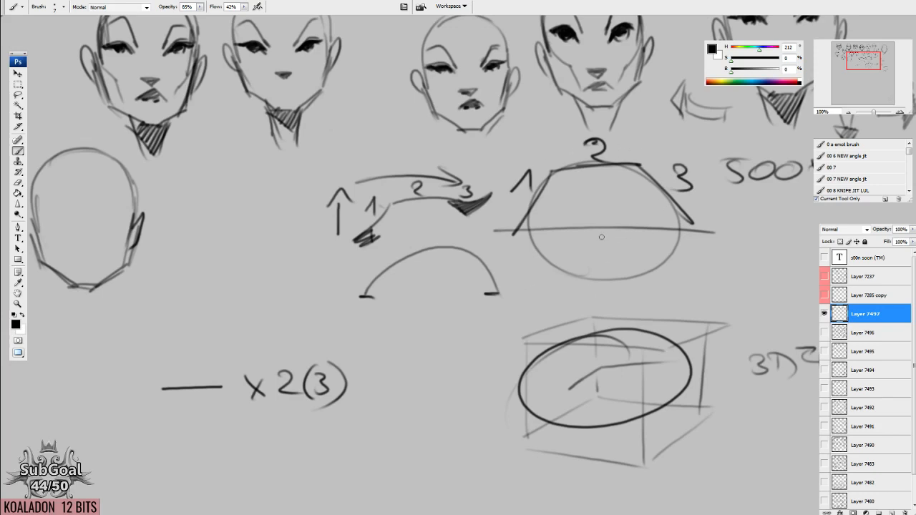
{"action": "left_click_drag", "start_coordinate": [470, 423], "coordinate": [531, 216]}
{"action": "mouse_move", "coordinate": [393, 356]}
{"action": "left_mouse_down"}
{"action": "mouse_move", "coordinate": [470, 300]}
{"action": "mouse_move", "coordinate": [518, 300]}
{"action": "left_mouse_up"}
{"action": "left_click_drag", "start_coordinate": [424, 316], "coordinate": [579, 279]}
{"action": "left_click_drag", "start_coordinate": [473, 366], "coordinate": [475, 362]}
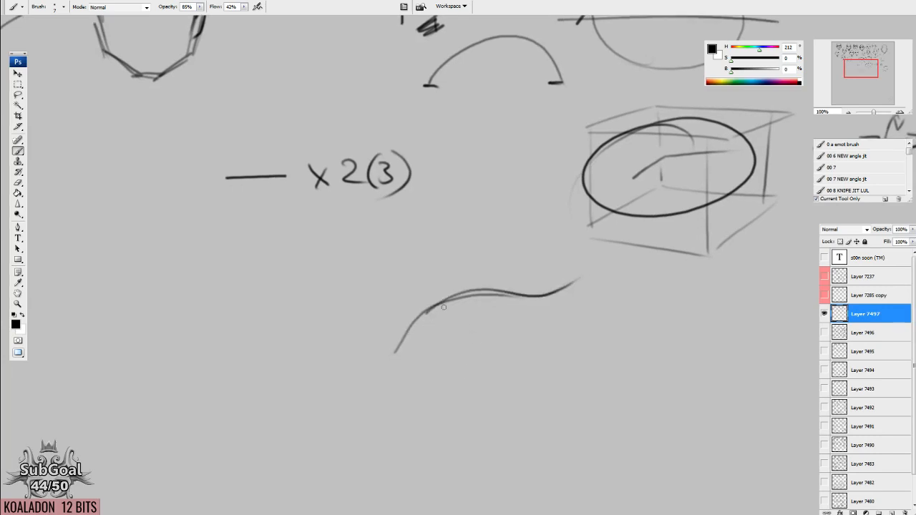
{"action": "key", "text": "ctrl+alt+z"}
{"action": "key", "text": "ctrl+alt+z"}
Draw a shallow S-curve below the boxed ellipse and enclose the arch with end marks in a large ellipse.
{"action": "left_click_drag", "start_coordinate": [402, 326], "coordinate": [561, 266]}
{"action": "left_click_drag", "start_coordinate": [480, 346], "coordinate": [477, 342]}
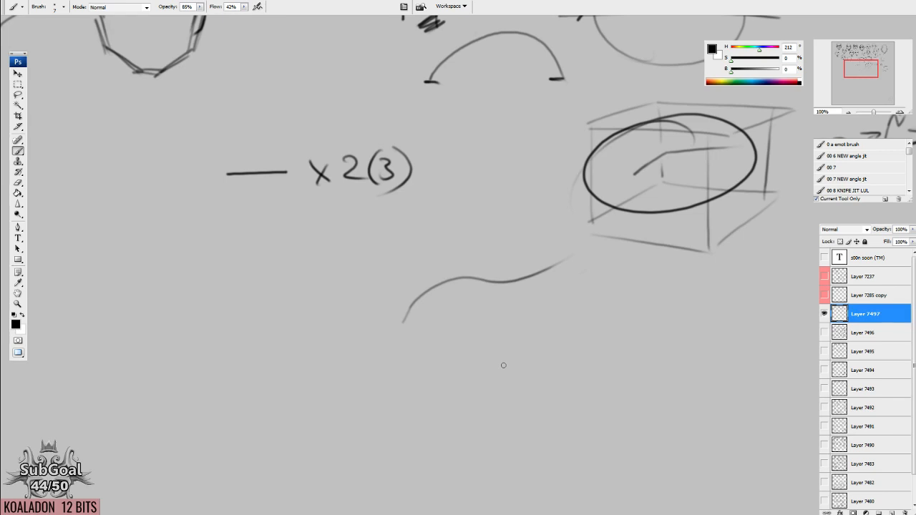
{"action": "left_click_drag", "start_coordinate": [459, 194], "coordinate": [513, 434]}
{"action": "left_click_drag", "start_coordinate": [528, 359], "coordinate": [492, 438]}
{"action": "left_click_drag", "start_coordinate": [525, 392], "coordinate": [456, 397]}
{"action": "left_click_drag", "start_coordinate": [465, 321], "coordinate": [445, 323]}
{"action": "mouse_move", "coordinate": [612, 354]}
{"action": "left_mouse_down"}
{"action": "mouse_move", "coordinate": [529, 327]}
{"action": "mouse_move", "coordinate": [438, 322]}
{"action": "mouse_move", "coordinate": [424, 337]}
{"action": "mouse_move", "coordinate": [488, 215]}
{"action": "mouse_move", "coordinate": [337, 251]}
{"action": "mouse_move", "coordinate": [493, 215]}
{"action": "left_mouse_up"}
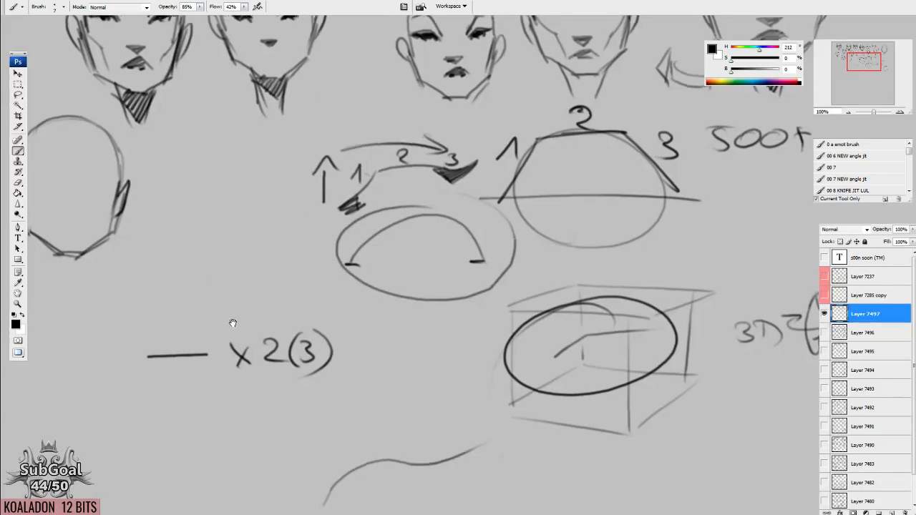
Draw a large tilted ellipse below the "x 2(3)" note with an arrow leading away from it.
{"action": "left_click_drag", "start_coordinate": [231, 322], "coordinate": [580, 145]}
{"action": "mouse_move", "coordinate": [420, 202]}
{"action": "left_mouse_down"}
{"action": "mouse_move", "coordinate": [288, 320]}
{"action": "mouse_move", "coordinate": [281, 221]}
{"action": "left_mouse_up"}
{"action": "left_click_drag", "start_coordinate": [468, 349], "coordinate": [450, 326]}
{"action": "left_click_drag", "start_coordinate": [420, 250], "coordinate": [472, 246]}
{"action": "left_click_drag", "start_coordinate": [436, 236], "coordinate": [448, 261]}
{"action": "left_click_drag", "start_coordinate": [556, 267], "coordinate": [477, 267]}
Box a small circle in a square of straight strokes beside the arrow, and draw a diamond directly beneath it.
{"action": "left_click_drag", "start_coordinate": [418, 213], "coordinate": [414, 285]}
{"action": "mouse_move", "coordinate": [410, 215]}
{"action": "left_mouse_down"}
{"action": "mouse_move", "coordinate": [491, 212]}
{"action": "mouse_move", "coordinate": [492, 272]}
{"action": "left_mouse_up"}
{"action": "left_click_drag", "start_coordinate": [415, 281], "coordinate": [510, 279]}
{"action": "mouse_move", "coordinate": [444, 292]}
{"action": "left_mouse_down"}
{"action": "mouse_move", "coordinate": [405, 343]}
{"action": "mouse_move", "coordinate": [501, 326]}
{"action": "mouse_move", "coordinate": [452, 386]}
{"action": "left_mouse_up"}
{"action": "left_click_drag", "start_coordinate": [405, 346], "coordinate": [455, 391]}
{"action": "left_click_drag", "start_coordinate": [492, 341], "coordinate": [473, 373]}
{"action": "left_click_drag", "start_coordinate": [438, 300], "coordinate": [457, 283]}
{"action": "left_click_drag", "start_coordinate": [453, 285], "coordinate": [475, 302]}
{"action": "mouse_move", "coordinate": [421, 245]}
{"action": "left_mouse_down"}
{"action": "mouse_move", "coordinate": [470, 216]}
{"action": "mouse_move", "coordinate": [489, 229]}
{"action": "mouse_move", "coordinate": [492, 252]}
{"action": "mouse_move", "coordinate": [468, 278]}
{"action": "mouse_move", "coordinate": [420, 258]}
{"action": "mouse_move", "coordinate": [453, 277]}
{"action": "left_mouse_up"}
{"action": "left_click_drag", "start_coordinate": [491, 251], "coordinate": [452, 279]}
Draw a half-circle below the S-curve, with a vertical line, an arc beside it and a short dash on top.
{"action": "left_click_drag", "start_coordinate": [520, 358], "coordinate": [340, 290]}
{"action": "left_click_drag", "start_coordinate": [427, 252], "coordinate": [429, 326]}
{"action": "left_click_drag", "start_coordinate": [448, 250], "coordinate": [429, 342]}
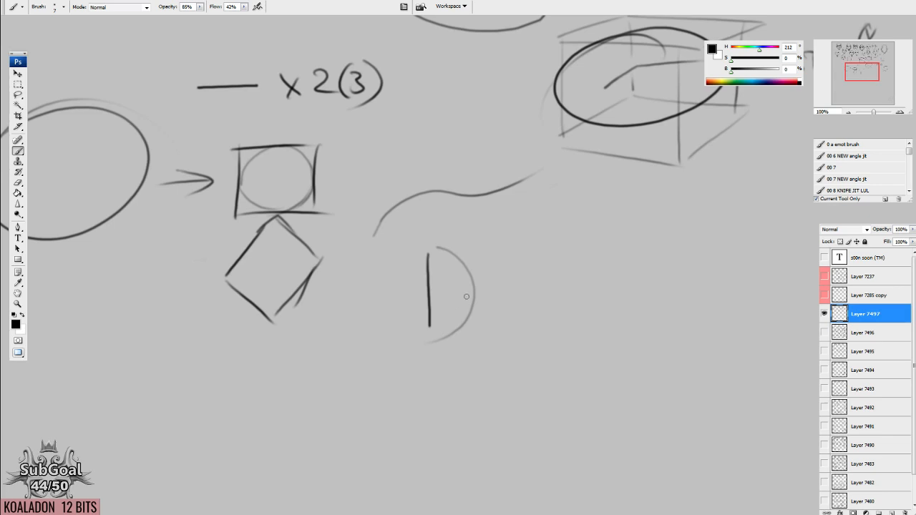
{"action": "left_click_drag", "start_coordinate": [466, 153], "coordinate": [423, 263]}
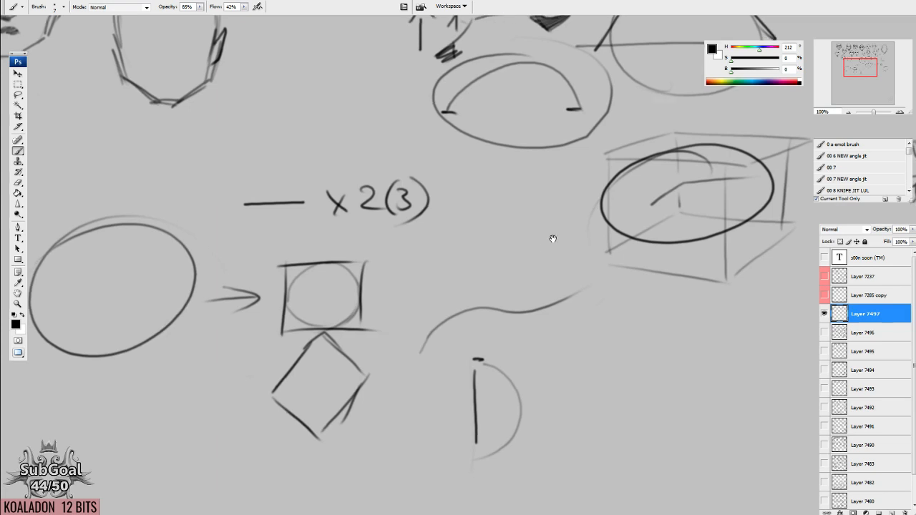
Hide Layer 7497, and select and show Layer 7490 with the hatched face sketches.
{"action": "left_click_drag", "start_coordinate": [552, 238], "coordinate": [490, 304]}
{"action": "left_click_drag", "start_coordinate": [628, 267], "coordinate": [307, 353]}
{"action": "left_click_drag", "start_coordinate": [611, 286], "coordinate": [446, 296]}
{"action": "mouse_move", "coordinate": [554, 177]}
{"action": "left_mouse_down"}
{"action": "mouse_move", "coordinate": [544, 163]}
{"action": "mouse_move", "coordinate": [518, 368]}
{"action": "left_mouse_up"}
{"action": "left_click_drag", "start_coordinate": [526, 272], "coordinate": [512, 339]}
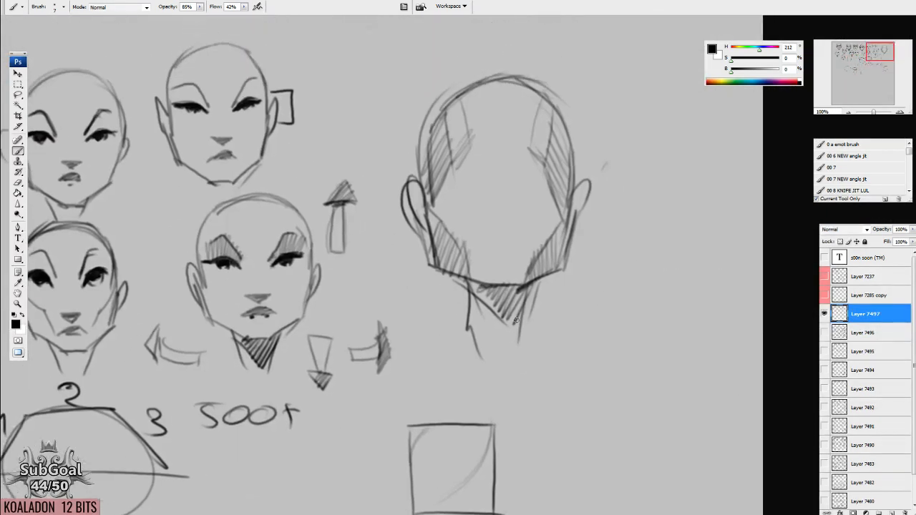
{"action": "left_click", "coordinate": [824, 314]}
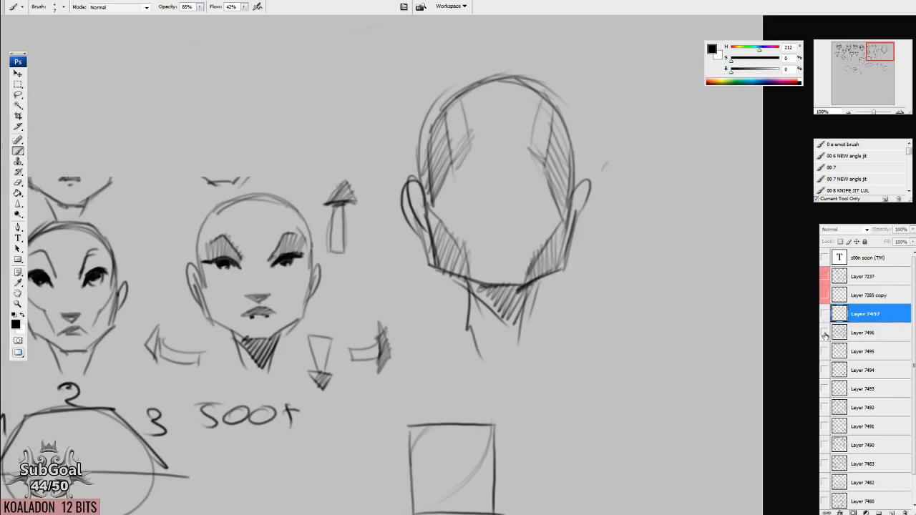
{"action": "left_click", "coordinate": [834, 445]}
{"action": "left_click", "coordinate": [824, 445]}
Examine the hatched face sketches on Layer 7490, comparing their brows, eyes and facial planes.
{"action": "left_click_drag", "start_coordinate": [300, 416], "coordinate": [362, 247]}
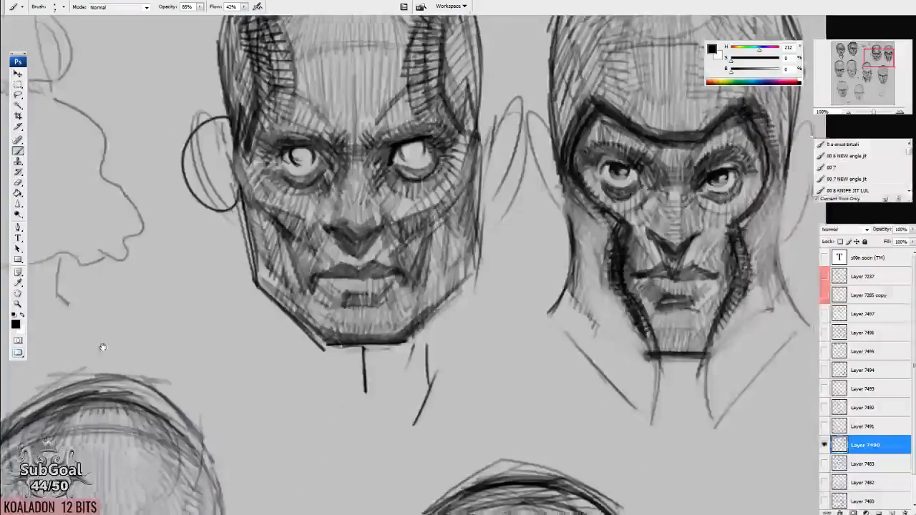
{"action": "left_click_drag", "start_coordinate": [103, 348], "coordinate": [715, 245]}
{"action": "left_click_drag", "start_coordinate": [296, 390], "coordinate": [466, 191]}
{"action": "left_click_drag", "start_coordinate": [443, 309], "coordinate": [491, 147]}
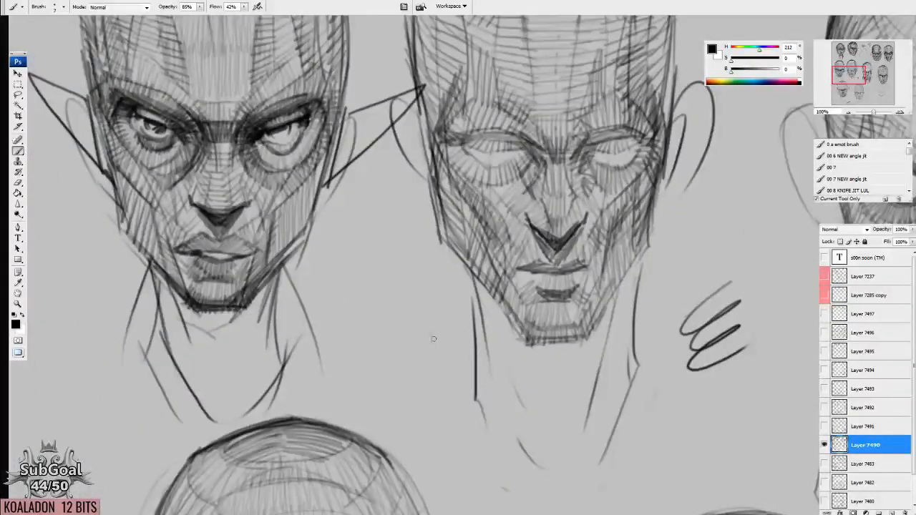
{"action": "left_click_drag", "start_coordinate": [369, 270], "coordinate": [591, 339]}
{"action": "left_click_drag", "start_coordinate": [439, 102], "coordinate": [389, 509]}
{"action": "mouse_move", "coordinate": [565, 447]}
{"action": "left_mouse_down"}
{"action": "mouse_move", "coordinate": [568, 393]}
{"action": "mouse_move", "coordinate": [458, 143]}
{"action": "mouse_move", "coordinate": [429, 107]}
{"action": "mouse_move", "coordinate": [412, 279]}
{"action": "left_mouse_up"}
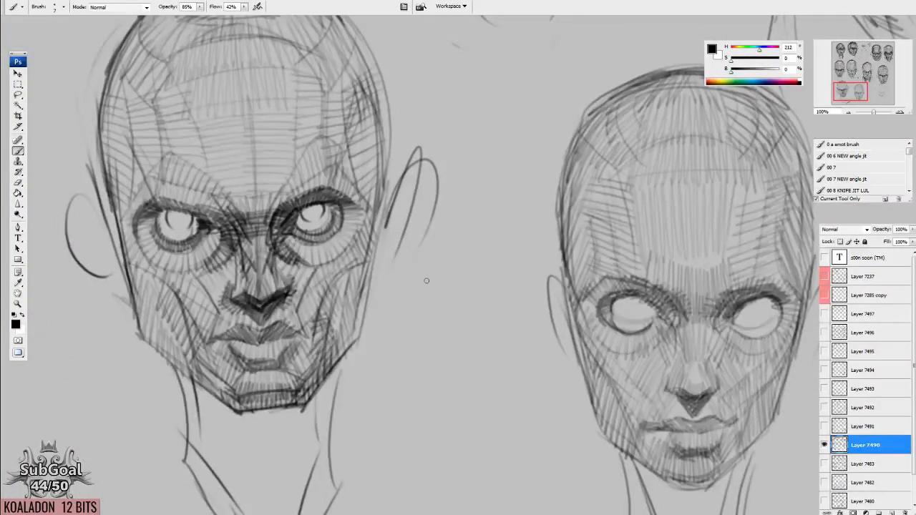
{"action": "left_click_drag", "start_coordinate": [472, 286], "coordinate": [106, 253]}
{"action": "left_click_drag", "start_coordinate": [644, 315], "coordinate": [405, 415]}
{"action": "left_click_drag", "start_coordinate": [673, 208], "coordinate": [439, 357]}
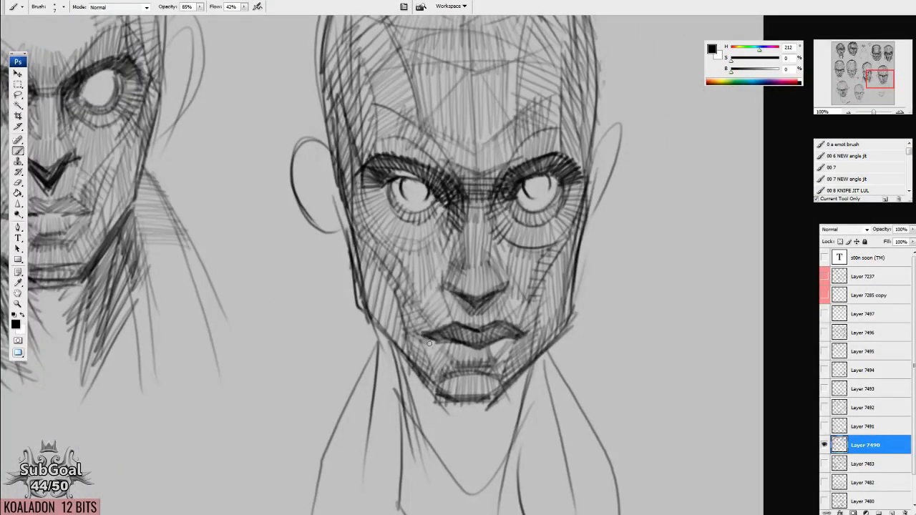
Draw a short straight line in the empty area between the heads, then lasso and transform it into a slanted segment.
{"action": "left_click_drag", "start_coordinate": [374, 414], "coordinate": [555, 236]}
{"action": "left_click_drag", "start_coordinate": [423, 407], "coordinate": [532, 290]}
{"action": "left_click_drag", "start_coordinate": [388, 243], "coordinate": [440, 236]}
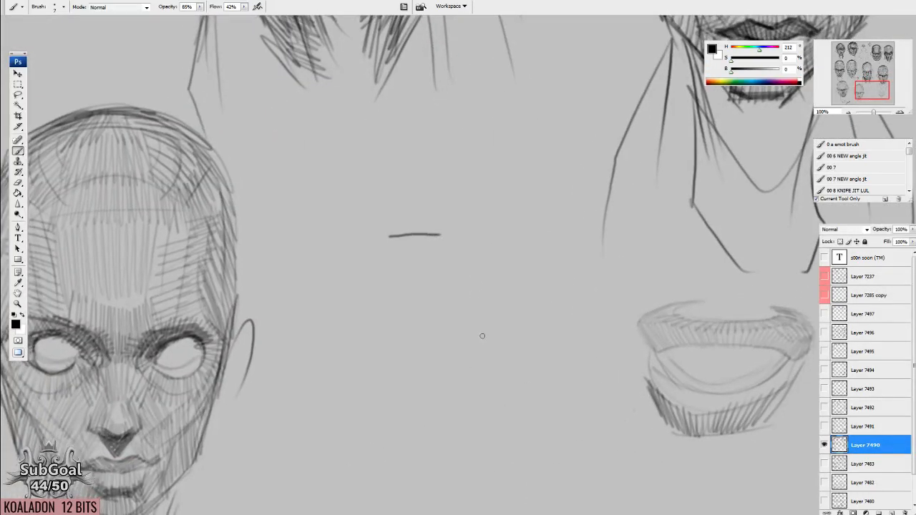
{"action": "key", "text": "l"}
{"action": "mouse_move", "coordinate": [441, 180]}
{"action": "left_mouse_down"}
{"action": "mouse_move", "coordinate": [327, 265]}
{"action": "mouse_move", "coordinate": [494, 193]}
{"action": "left_mouse_up"}
{"action": "key", "text": "ctrl+t"}
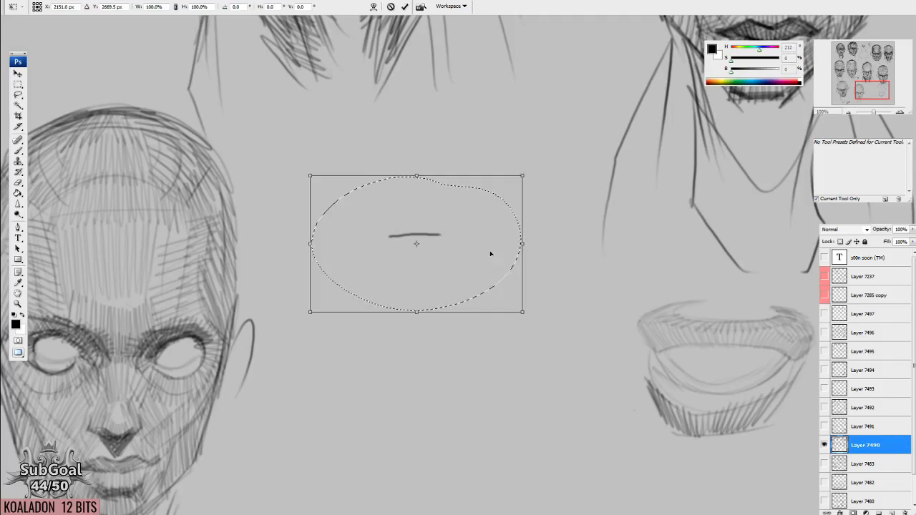
{"action": "mouse_move", "coordinate": [544, 334]}
{"action": "left_mouse_down"}
{"action": "mouse_move", "coordinate": [574, 243]}
{"action": "mouse_move", "coordinate": [560, 331]}
{"action": "mouse_move", "coordinate": [511, 400]}
{"action": "mouse_move", "coordinate": [531, 281]}
{"action": "left_mouse_up"}
{"action": "left_click_drag", "start_coordinate": [522, 218], "coordinate": [616, 201]}
{"action": "mouse_move", "coordinate": [683, 226]}
{"action": "left_mouse_down"}
{"action": "mouse_move", "coordinate": [668, 261]}
{"action": "mouse_move", "coordinate": [587, 343]}
{"action": "mouse_move", "coordinate": [411, 380]}
{"action": "mouse_move", "coordinate": [387, 176]}
{"action": "mouse_move", "coordinate": [424, 146]}
{"action": "mouse_move", "coordinate": [504, 150]}
{"action": "mouse_move", "coordinate": [519, 226]}
{"action": "left_mouse_up"}
{"action": "left_click_drag", "start_coordinate": [481, 283], "coordinate": [448, 305]}
{"action": "key", "text": "l"}
{"action": "key", "text": "Return"}
Lasso and transform a line into a longer, nearly horizontal segment joined to the upper end of the slanted one.
{"action": "left_click_drag", "start_coordinate": [421, 254], "coordinate": [462, 235]}
{"action": "key", "text": "ctrl+t"}
{"action": "mouse_move", "coordinate": [523, 280]}
{"action": "left_mouse_down"}
{"action": "mouse_move", "coordinate": [613, 368]}
{"action": "mouse_move", "coordinate": [524, 380]}
{"action": "mouse_move", "coordinate": [442, 357]}
{"action": "left_mouse_up"}
{"action": "left_click_drag", "start_coordinate": [517, 231], "coordinate": [552, 230]}
{"action": "key", "text": "Return"}
Transform the spare line into a short, slightly rising third segment at the end of the horizontal one.
{"action": "key", "text": "l"}
{"action": "left_click_drag", "start_coordinate": [544, 261], "coordinate": [564, 280]}
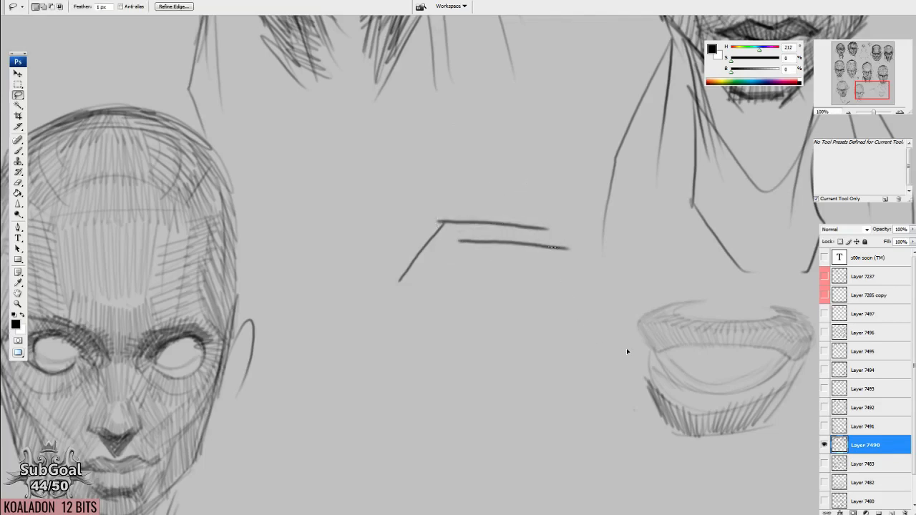
{"action": "key", "text": "ctrl+t"}
{"action": "mouse_move", "coordinate": [609, 347]}
{"action": "left_mouse_down"}
{"action": "mouse_move", "coordinate": [528, 246]}
{"action": "mouse_move", "coordinate": [623, 207]}
{"action": "mouse_move", "coordinate": [609, 199]}
{"action": "mouse_move", "coordinate": [578, 209]}
{"action": "mouse_move", "coordinate": [571, 226]}
{"action": "mouse_move", "coordinate": [552, 209]}
{"action": "mouse_move", "coordinate": [582, 246]}
{"action": "mouse_move", "coordinate": [566, 241]}
{"action": "left_mouse_up"}
{"action": "key", "text": "Return"}
{"action": "key", "text": "v"}
{"action": "key", "text": "ctrl+t"}
{"action": "key", "text": "Return"}
Number the three joined segments 1, 2 and 3 with the brush.
{"action": "key", "text": "b"}
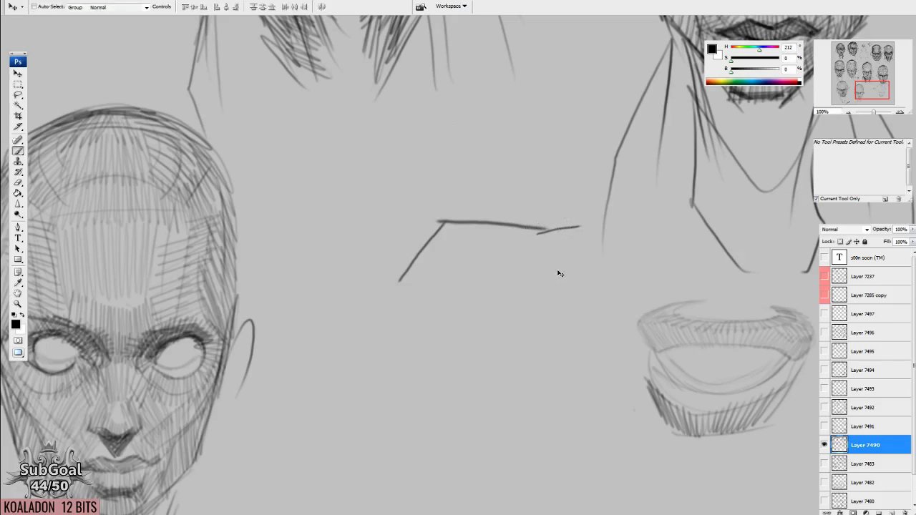
{"action": "left_click_drag", "start_coordinate": [393, 233], "coordinate": [408, 242]}
{"action": "left_click_drag", "start_coordinate": [482, 200], "coordinate": [497, 211]}
{"action": "left_click_drag", "start_coordinate": [550, 197], "coordinate": [559, 215]}
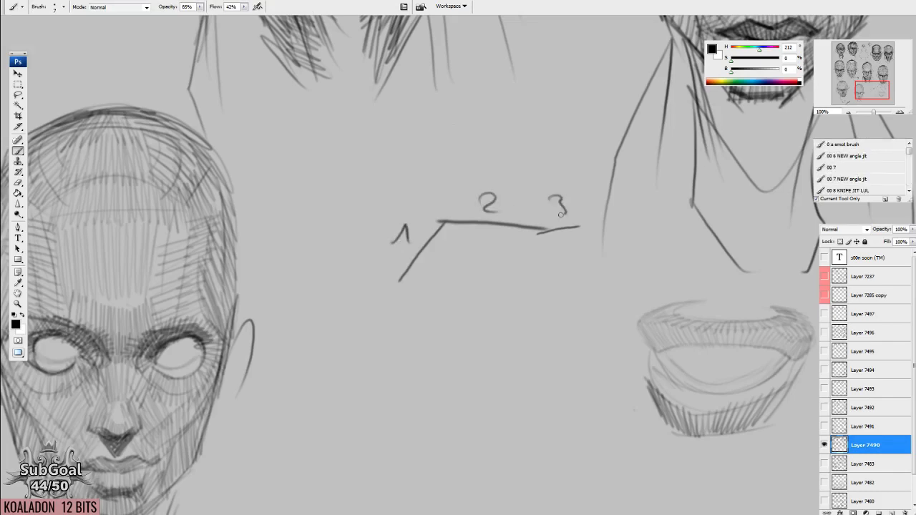
Hide Layer 7490, then show and select Layer 7497 again.
{"action": "left_click_drag", "start_coordinate": [556, 120], "coordinate": [388, 299]}
{"action": "left_click_drag", "start_coordinate": [754, 420], "coordinate": [735, 410]}
{"action": "left_click", "coordinate": [824, 445]}
{"action": "left_click", "coordinate": [824, 313]}
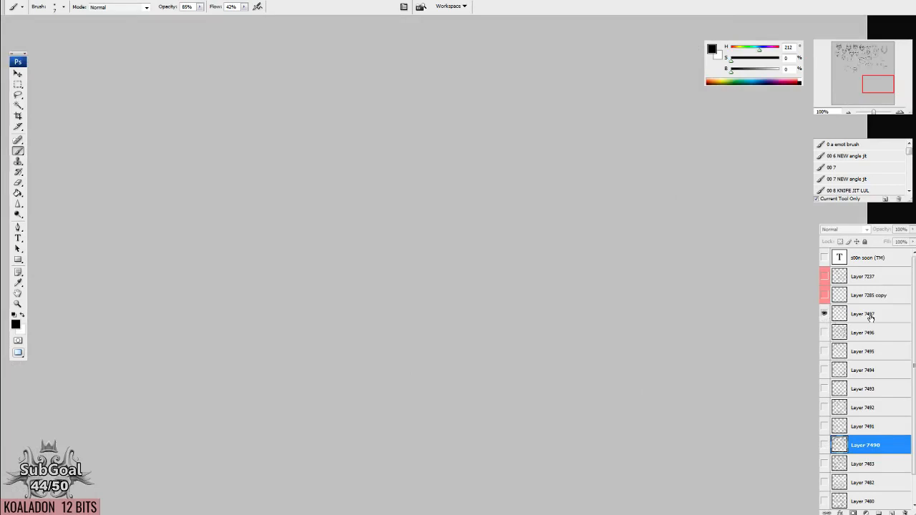
{"action": "left_click", "coordinate": [870, 314]}
Draw a slanted and a flat segment ending in a dark wedge below the 3D note, numbering the segments 1 and 2.
{"action": "left_click_drag", "start_coordinate": [470, 40], "coordinate": [552, 435]}
{"action": "left_click_drag", "start_coordinate": [503, 210], "coordinate": [516, 280]}
{"action": "left_click_drag", "start_coordinate": [519, 483], "coordinate": [528, 178]}
{"action": "mouse_move", "coordinate": [464, 375]}
{"action": "left_mouse_down"}
{"action": "mouse_move", "coordinate": [618, 447]}
{"action": "mouse_move", "coordinate": [478, 265]}
{"action": "mouse_move", "coordinate": [587, 281]}
{"action": "left_mouse_up"}
{"action": "mouse_move", "coordinate": [452, 281]}
{"action": "left_mouse_down"}
{"action": "mouse_move", "coordinate": [473, 285]}
{"action": "mouse_move", "coordinate": [467, 290]}
{"action": "left_mouse_up"}
{"action": "key", "text": "ctrl+z"}
{"action": "left_click_drag", "start_coordinate": [519, 263], "coordinate": [522, 266]}
{"action": "mouse_move", "coordinate": [597, 291]}
{"action": "left_mouse_down"}
{"action": "mouse_move", "coordinate": [570, 292]}
{"action": "mouse_move", "coordinate": [565, 285]}
{"action": "mouse_move", "coordinate": [577, 274]}
{"action": "mouse_move", "coordinate": [563, 285]}
{"action": "left_mouse_up"}
{"action": "key", "text": "e"}
{"action": "key", "text": "b"}
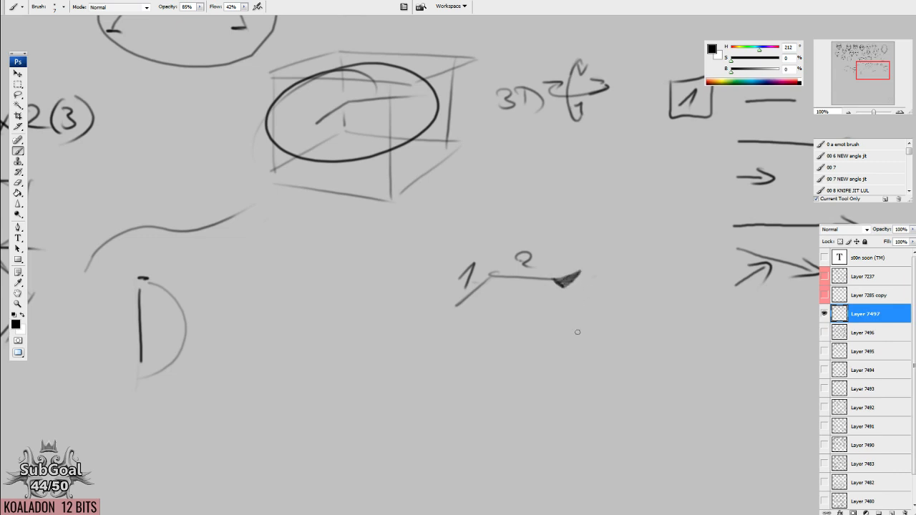
Draw a simplified eye below the numbered segments, with straight lid lines, an arch above and a dark filled iris and corners.
{"action": "scroll", "coordinate": [576, 333], "scroll_direction": "down", "scroll_amount": 4}
{"action": "mouse_move", "coordinate": [449, 300]}
{"action": "left_mouse_down"}
{"action": "mouse_move", "coordinate": [472, 273]}
{"action": "mouse_move", "coordinate": [525, 272]}
{"action": "mouse_move", "coordinate": [550, 296]}
{"action": "left_mouse_up"}
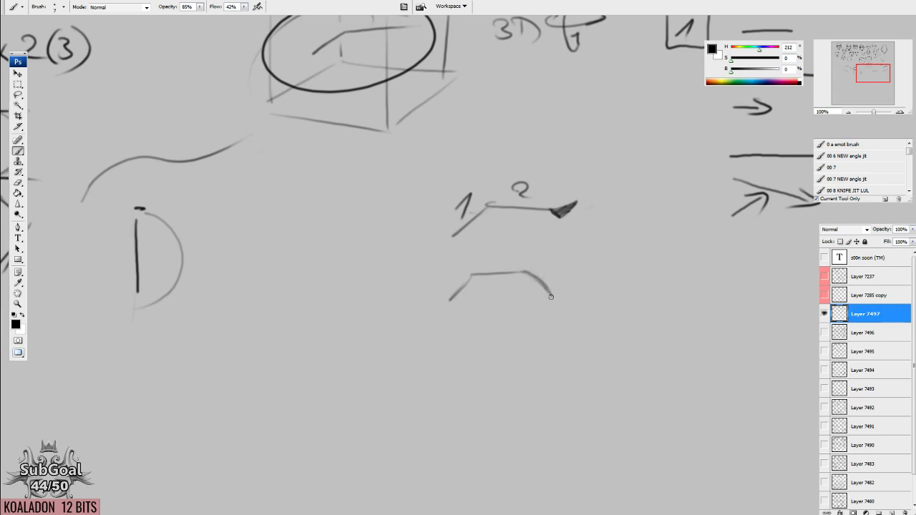
{"action": "left_click_drag", "start_coordinate": [469, 296], "coordinate": [559, 296]}
{"action": "mouse_move", "coordinate": [448, 292]}
{"action": "left_mouse_down"}
{"action": "mouse_move", "coordinate": [588, 299]}
{"action": "mouse_move", "coordinate": [470, 264]}
{"action": "mouse_move", "coordinate": [578, 275]}
{"action": "mouse_move", "coordinate": [596, 302]}
{"action": "left_mouse_up"}
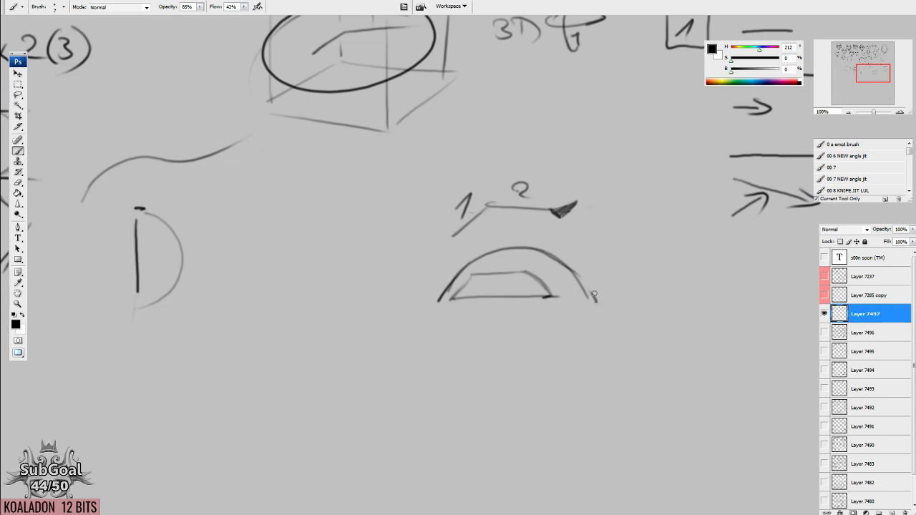
{"action": "mouse_move", "coordinate": [528, 273]}
{"action": "left_mouse_down"}
{"action": "mouse_move", "coordinate": [550, 273]}
{"action": "mouse_move", "coordinate": [453, 297]}
{"action": "mouse_move", "coordinate": [475, 273]}
{"action": "mouse_move", "coordinate": [464, 292]}
{"action": "left_mouse_up"}
{"action": "mouse_move", "coordinate": [517, 276]}
{"action": "left_mouse_down"}
{"action": "mouse_move", "coordinate": [509, 297]}
{"action": "mouse_move", "coordinate": [484, 278]}
{"action": "mouse_move", "coordinate": [522, 274]}
{"action": "mouse_move", "coordinate": [481, 287]}
{"action": "mouse_move", "coordinate": [511, 289]}
{"action": "mouse_move", "coordinate": [486, 293]}
{"action": "mouse_move", "coordinate": [516, 274]}
{"action": "mouse_move", "coordinate": [520, 282]}
{"action": "mouse_move", "coordinate": [490, 295]}
{"action": "mouse_move", "coordinate": [521, 289]}
{"action": "left_mouse_up"}
Draw a large arch between the half-circle and the eye, with a smaller arch nested inside it.
{"action": "mouse_move", "coordinate": [473, 311]}
{"action": "left_mouse_down"}
{"action": "mouse_move", "coordinate": [520, 265]}
{"action": "mouse_move", "coordinate": [605, 222]}
{"action": "left_mouse_up"}
{"action": "mouse_move", "coordinate": [333, 275]}
{"action": "left_mouse_down"}
{"action": "mouse_move", "coordinate": [470, 170]}
{"action": "mouse_move", "coordinate": [502, 265]}
{"action": "left_mouse_up"}
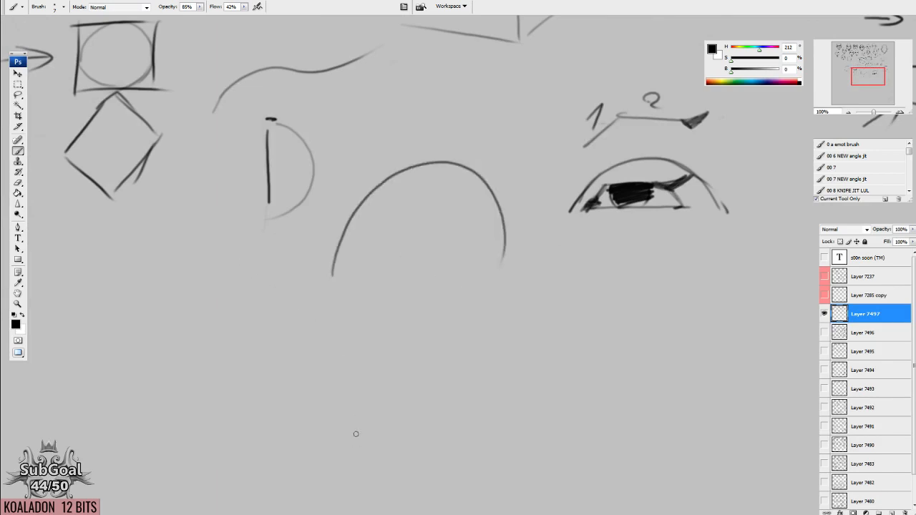
{"action": "left_click_drag", "start_coordinate": [527, 324], "coordinate": [527, 321]}
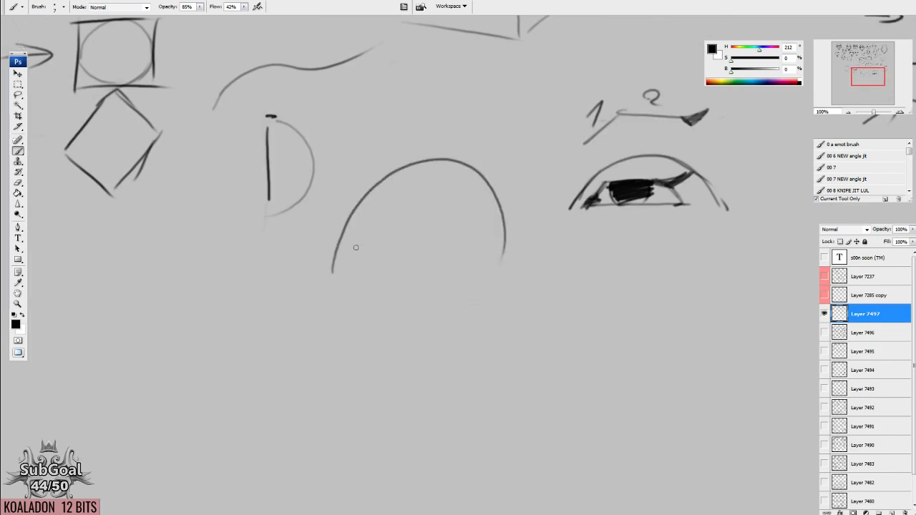
{"action": "mouse_move", "coordinate": [342, 267]}
{"action": "left_mouse_down"}
{"action": "mouse_move", "coordinate": [429, 186]}
{"action": "mouse_move", "coordinate": [492, 256]}
{"action": "left_mouse_up"}
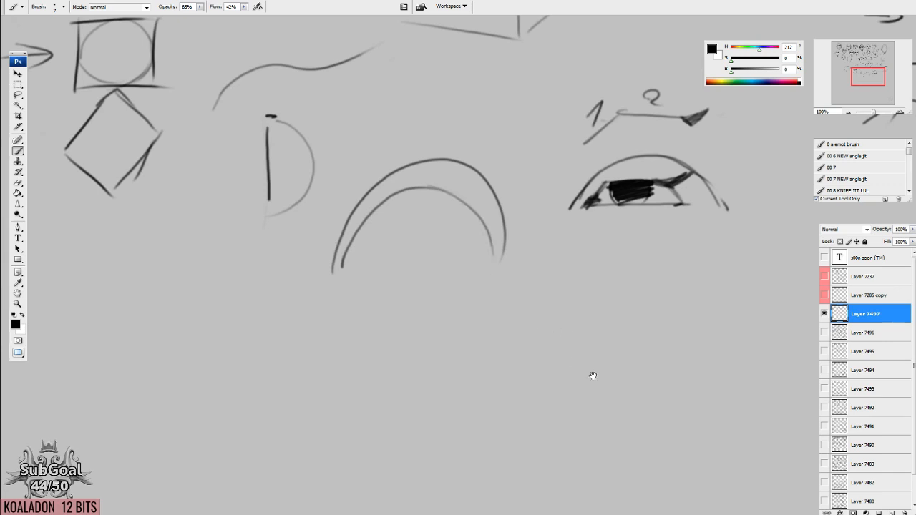
Trace the inner arch with straight strokes ending in an arrowhead, and add an L-shaped arrow labelled "2D" beside it.
{"action": "left_click_drag", "start_coordinate": [592, 375], "coordinate": [524, 327]}
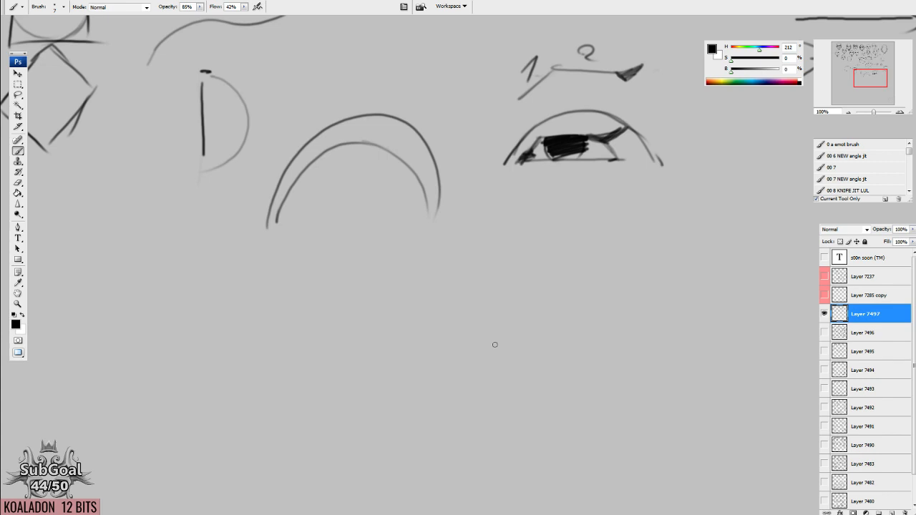
{"action": "left_click_drag", "start_coordinate": [422, 239], "coordinate": [529, 261]}
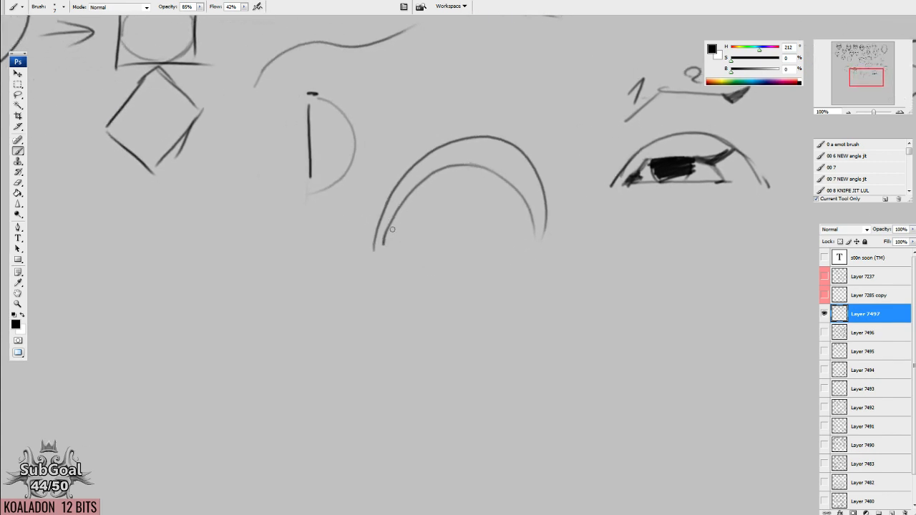
{"action": "mouse_move", "coordinate": [381, 249]}
{"action": "left_mouse_down"}
{"action": "mouse_move", "coordinate": [411, 190]}
{"action": "mouse_move", "coordinate": [520, 184]}
{"action": "mouse_move", "coordinate": [540, 246]}
{"action": "mouse_move", "coordinate": [548, 231]}
{"action": "mouse_move", "coordinate": [611, 328]}
{"action": "left_mouse_up"}
{"action": "mouse_move", "coordinate": [600, 310]}
{"action": "left_mouse_down"}
{"action": "mouse_move", "coordinate": [609, 313]}
{"action": "mouse_move", "coordinate": [585, 342]}
{"action": "left_mouse_up"}
{"action": "mouse_move", "coordinate": [559, 348]}
{"action": "left_mouse_down"}
{"action": "mouse_move", "coordinate": [573, 371]}
{"action": "mouse_move", "coordinate": [592, 362]}
{"action": "left_mouse_up"}
{"action": "left_click_drag", "start_coordinate": [588, 349], "coordinate": [580, 372]}
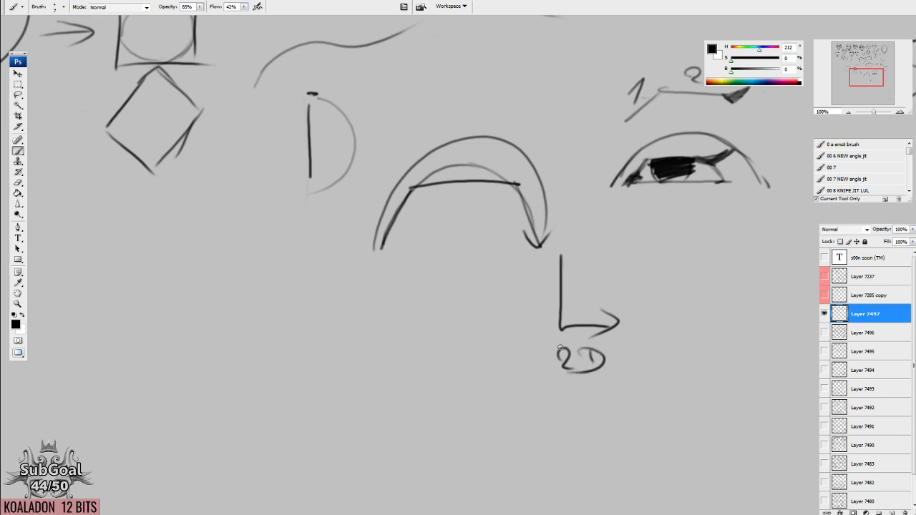
Write "3D" below the half-circle and draw a slanted axis line marked X underneath.
{"action": "left_click_drag", "start_coordinate": [531, 327], "coordinate": [632, 309]}
{"action": "left_click_drag", "start_coordinate": [293, 252], "coordinate": [291, 265]}
{"action": "left_click_drag", "start_coordinate": [348, 241], "coordinate": [339, 269]}
{"action": "mouse_move", "coordinate": [397, 366]}
{"action": "left_mouse_down"}
{"action": "mouse_move", "coordinate": [378, 344]}
{"action": "mouse_move", "coordinate": [405, 314]}
{"action": "left_mouse_up"}
{"action": "mouse_move", "coordinate": [358, 350]}
{"action": "left_mouse_down"}
{"action": "mouse_move", "coordinate": [373, 364]}
{"action": "mouse_move", "coordinate": [350, 379]}
{"action": "left_mouse_up"}
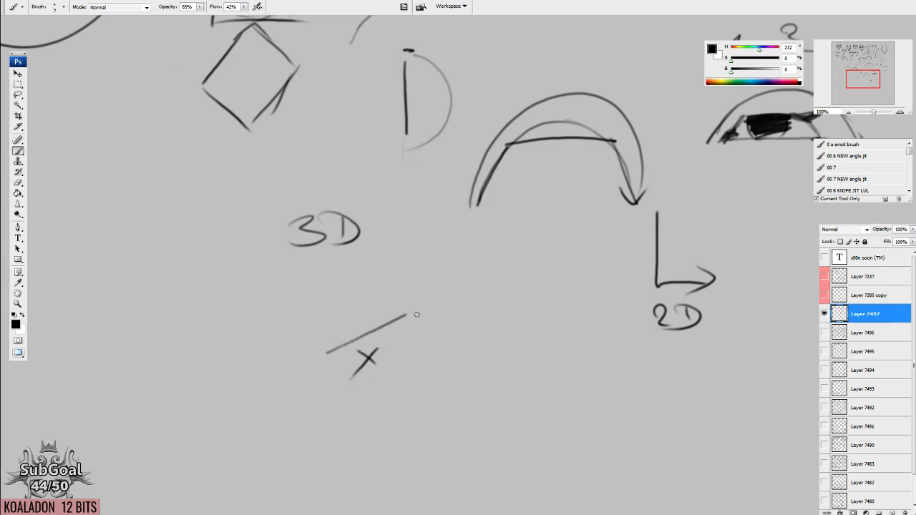
Erase the misplaced axis marks, add a second axis line, label both lines X and draw a vertical arrow labelled Z.
{"action": "left_click_drag", "start_coordinate": [420, 317], "coordinate": [478, 330]}
{"action": "key", "text": "e"}
{"action": "left_click_drag", "start_coordinate": [373, 352], "coordinate": [343, 374]}
{"action": "left_click_drag", "start_coordinate": [419, 333], "coordinate": [402, 316]}
{"action": "key", "text": "b"}
{"action": "left_click_drag", "start_coordinate": [326, 353], "coordinate": [412, 383]}
{"action": "mouse_move", "coordinate": [331, 373]}
{"action": "left_mouse_down"}
{"action": "mouse_move", "coordinate": [364, 393]}
{"action": "mouse_move", "coordinate": [339, 401]}
{"action": "left_mouse_up"}
{"action": "mouse_move", "coordinate": [346, 307]}
{"action": "left_mouse_down"}
{"action": "mouse_move", "coordinate": [354, 318]}
{"action": "mouse_move", "coordinate": [345, 331]}
{"action": "left_mouse_up"}
{"action": "mouse_move", "coordinate": [400, 318]}
{"action": "left_mouse_down"}
{"action": "mouse_move", "coordinate": [398, 259]}
{"action": "mouse_move", "coordinate": [437, 279]}
{"action": "left_mouse_up"}
Enclose the nested arches in an ellipse and the 3D axes in a large circle.
{"action": "left_click_drag", "start_coordinate": [549, 314], "coordinate": [542, 320]}
{"action": "left_click_drag", "start_coordinate": [589, 265], "coordinate": [477, 257]}
{"action": "left_click_drag", "start_coordinate": [476, 225], "coordinate": [528, 312]}
{"action": "mouse_move", "coordinate": [576, 205]}
{"action": "left_mouse_down"}
{"action": "mouse_move", "coordinate": [367, 253]}
{"action": "mouse_move", "coordinate": [576, 200]}
{"action": "left_mouse_up"}
{"action": "left_click_drag", "start_coordinate": [404, 224], "coordinate": [461, 145]}
{"action": "mouse_move", "coordinate": [373, 234]}
{"action": "left_mouse_down"}
{"action": "mouse_move", "coordinate": [370, 440]}
{"action": "mouse_move", "coordinate": [361, 229]}
{"action": "left_mouse_up"}
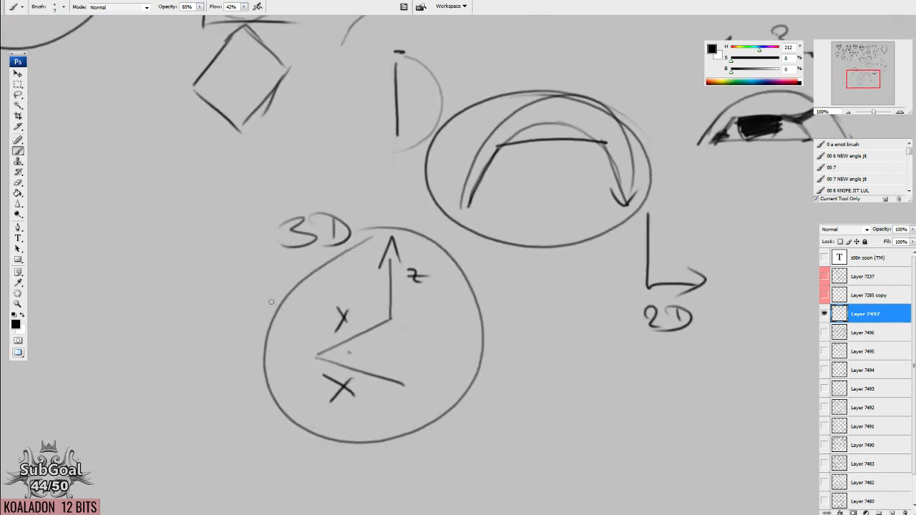
Draw a three-segment curve over the 3D axes, with dots and vertical lines dropping to a slanted base.
{"action": "left_click_drag", "start_coordinate": [645, 230], "coordinate": [620, 262]}
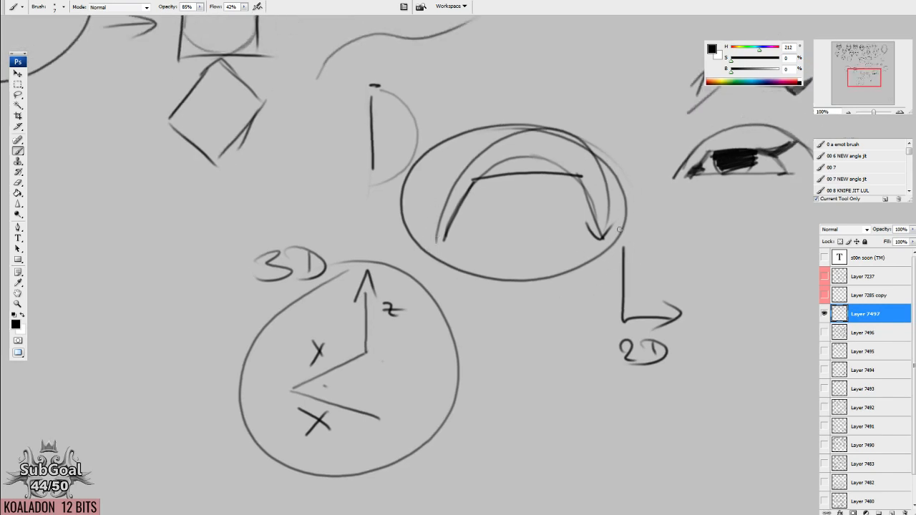
{"action": "left_click_drag", "start_coordinate": [419, 360], "coordinate": [451, 248]}
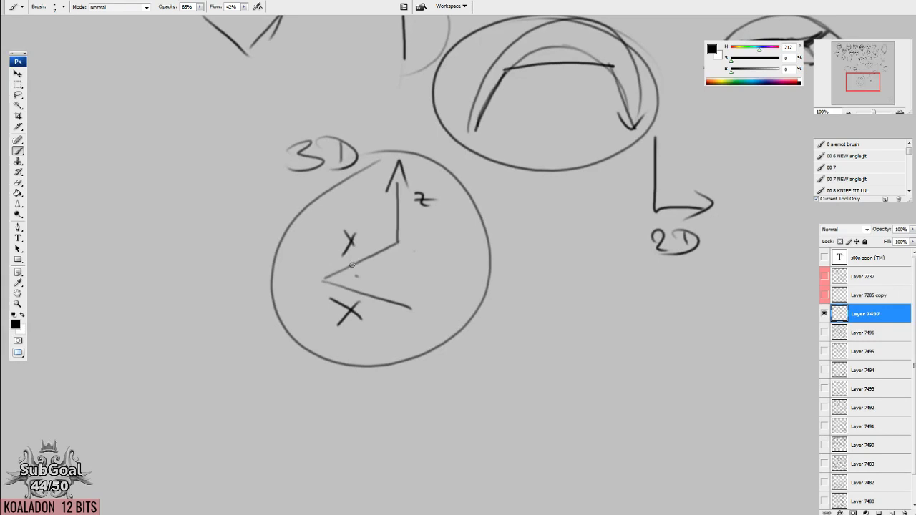
{"action": "mouse_move", "coordinate": [324, 278]}
{"action": "left_mouse_down"}
{"action": "mouse_move", "coordinate": [369, 226]}
{"action": "mouse_move", "coordinate": [483, 256]}
{"action": "left_mouse_up"}
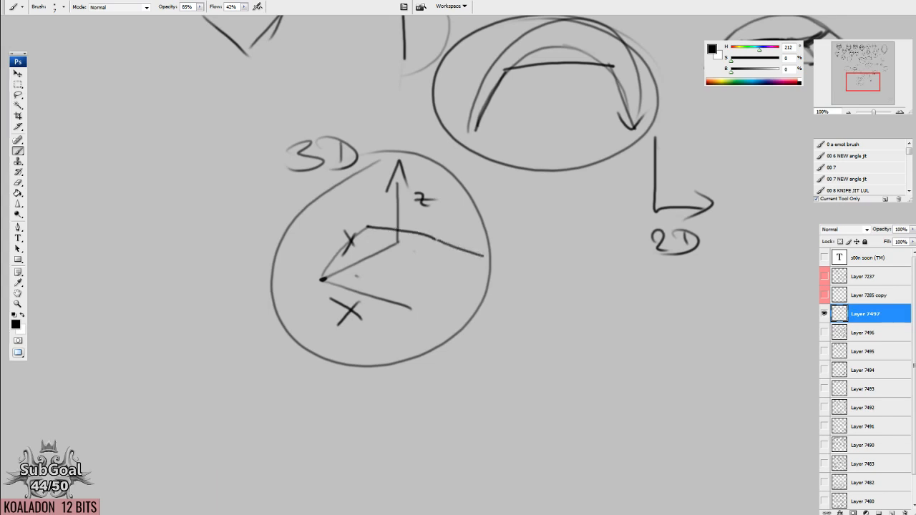
{"action": "mouse_move", "coordinate": [320, 271]}
{"action": "left_mouse_down"}
{"action": "mouse_move", "coordinate": [366, 227]}
{"action": "mouse_move", "coordinate": [365, 259]}
{"action": "mouse_move", "coordinate": [318, 277]}
{"action": "left_mouse_up"}
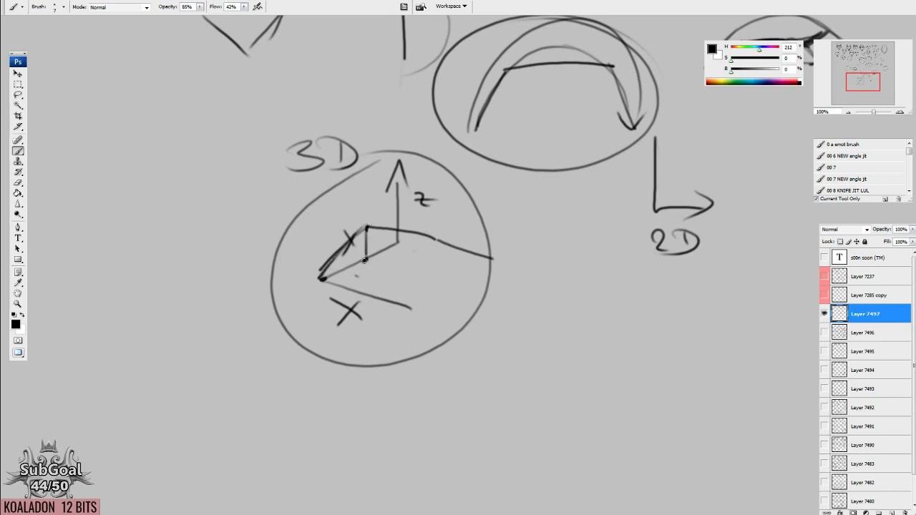
{"action": "left_click_drag", "start_coordinate": [439, 242], "coordinate": [441, 289]}
{"action": "mouse_move", "coordinate": [365, 262]}
{"action": "left_mouse_down"}
{"action": "mouse_move", "coordinate": [441, 290]}
{"action": "mouse_move", "coordinate": [492, 261]}
{"action": "mouse_move", "coordinate": [395, 240]}
{"action": "left_mouse_up"}
Draw a second ellipse around the nested arches and circle the "2D" label.
{"action": "left_click_drag", "start_coordinate": [538, 168], "coordinate": [519, 259]}
{"action": "mouse_move", "coordinate": [615, 131]}
{"action": "left_mouse_down"}
{"action": "mouse_move", "coordinate": [530, 258]}
{"action": "mouse_move", "coordinate": [537, 118]}
{"action": "left_mouse_up"}
{"action": "left_click_drag", "start_coordinate": [702, 262], "coordinate": [582, 232]}
{"action": "mouse_move", "coordinate": [555, 291]}
{"action": "left_mouse_down"}
{"action": "mouse_move", "coordinate": [485, 311]}
{"action": "mouse_move", "coordinate": [565, 329]}
{"action": "left_mouse_up"}
Draw a flat rectangle beside the 2D arrow with a trapezoid on its baseline, circling the trapezoid's two lower corners.
{"action": "left_click_drag", "start_coordinate": [603, 184], "coordinate": [599, 269]}
{"action": "mouse_move", "coordinate": [595, 187]}
{"action": "left_mouse_down"}
{"action": "mouse_move", "coordinate": [603, 246]}
{"action": "mouse_move", "coordinate": [624, 186]}
{"action": "mouse_move", "coordinate": [757, 190]}
{"action": "mouse_move", "coordinate": [713, 273]}
{"action": "mouse_move", "coordinate": [660, 266]}
{"action": "mouse_move", "coordinate": [651, 228]}
{"action": "mouse_move", "coordinate": [708, 229]}
{"action": "mouse_move", "coordinate": [735, 272]}
{"action": "left_mouse_up"}
{"action": "mouse_move", "coordinate": [628, 257]}
{"action": "left_mouse_down"}
{"action": "mouse_move", "coordinate": [619, 266]}
{"action": "mouse_move", "coordinate": [629, 257]}
{"action": "left_mouse_up"}
{"action": "mouse_move", "coordinate": [737, 260]}
{"action": "left_mouse_down"}
{"action": "mouse_move", "coordinate": [736, 271]}
{"action": "mouse_move", "coordinate": [728, 262]}
{"action": "left_mouse_up"}
{"action": "left_click_drag", "start_coordinate": [665, 266], "coordinate": [744, 269]}
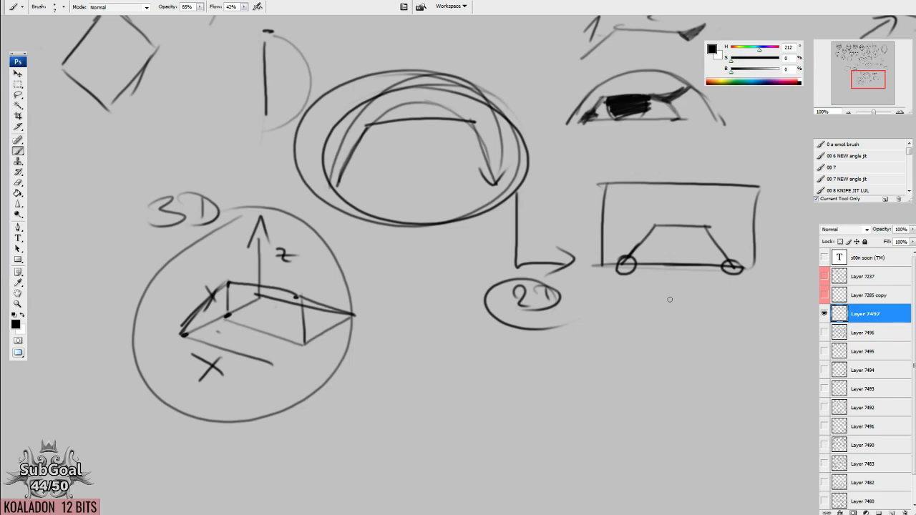
Draw the rectangle again as a slanted plane in perspective below the 2D label.
{"action": "scroll", "coordinate": [669, 299], "scroll_direction": "down", "scroll_amount": 5}
{"action": "left_click_drag", "start_coordinate": [395, 193], "coordinate": [395, 275]}
{"action": "mouse_move", "coordinate": [398, 192]}
{"action": "left_mouse_down"}
{"action": "mouse_move", "coordinate": [501, 221]}
{"action": "mouse_move", "coordinate": [552, 326]}
{"action": "left_mouse_up"}
{"action": "left_click_drag", "start_coordinate": [398, 285], "coordinate": [569, 340]}
{"action": "left_click_drag", "start_coordinate": [555, 239], "coordinate": [556, 344]}
{"action": "left_click_drag", "start_coordinate": [398, 197], "coordinate": [402, 288]}
Draw a trapezoid of three straight segments standing on the perspective plane's lower edge.
{"action": "scroll", "coordinate": [457, 315], "scroll_direction": "down", "scroll_amount": 3}
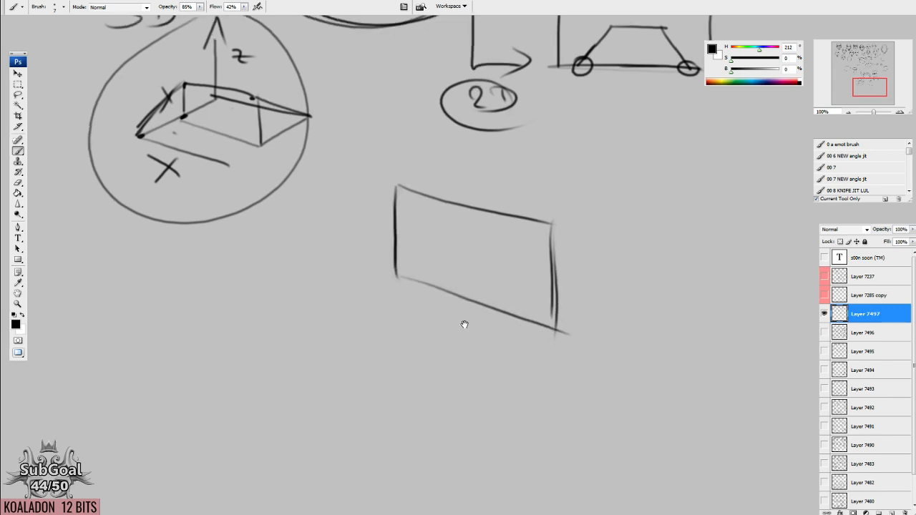
{"action": "mouse_move", "coordinate": [410, 272]}
{"action": "left_mouse_down"}
{"action": "mouse_move", "coordinate": [433, 236]}
{"action": "mouse_move", "coordinate": [501, 249]}
{"action": "mouse_move", "coordinate": [538, 317]}
{"action": "left_mouse_up"}
{"action": "left_click_drag", "start_coordinate": [536, 355], "coordinate": [540, 346]}
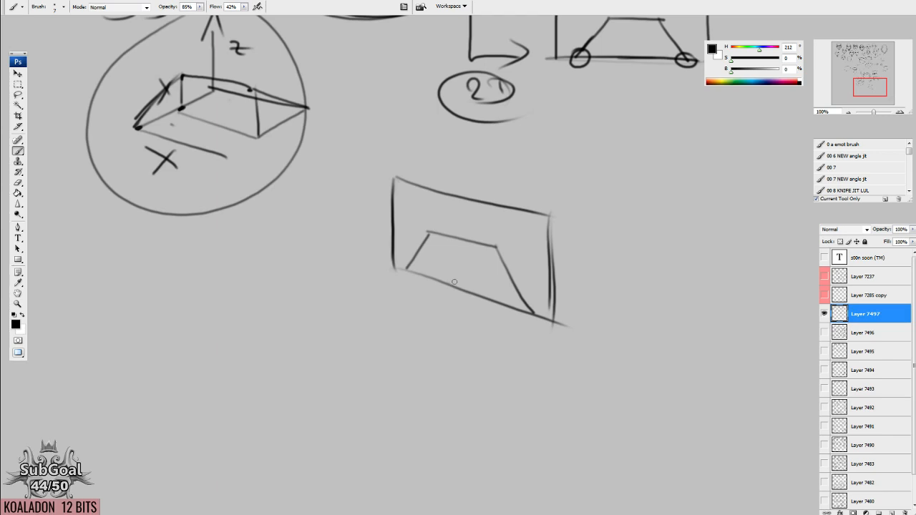
Draw a side-view eye below the circled 3D block, with a heavy slanted lid line, curved eyeball and lower-lid strokes.
{"action": "mouse_move", "coordinate": [368, 233]}
{"action": "left_mouse_down"}
{"action": "mouse_move", "coordinate": [402, 257]}
{"action": "mouse_move", "coordinate": [517, 202]}
{"action": "left_mouse_up"}
{"action": "mouse_move", "coordinate": [421, 203]}
{"action": "left_mouse_down"}
{"action": "mouse_move", "coordinate": [422, 192]}
{"action": "mouse_move", "coordinate": [446, 186]}
{"action": "mouse_move", "coordinate": [434, 261]}
{"action": "left_mouse_up"}
{"action": "left_click_drag", "start_coordinate": [439, 167], "coordinate": [432, 263]}
{"action": "left_click_drag", "start_coordinate": [468, 146], "coordinate": [345, 261]}
{"action": "mouse_move", "coordinate": [457, 155]}
{"action": "left_mouse_down"}
{"action": "mouse_move", "coordinate": [350, 251]}
{"action": "mouse_move", "coordinate": [455, 276]}
{"action": "mouse_move", "coordinate": [455, 306]}
{"action": "left_mouse_up"}
{"action": "left_click_drag", "start_coordinate": [358, 258], "coordinate": [447, 294]}
{"action": "mouse_move", "coordinate": [439, 170]}
{"action": "left_mouse_down"}
{"action": "mouse_move", "coordinate": [429, 210]}
{"action": "mouse_move", "coordinate": [450, 185]}
{"action": "mouse_move", "coordinate": [339, 278]}
{"action": "left_mouse_up"}
{"action": "left_click_drag", "start_coordinate": [438, 188], "coordinate": [345, 273]}
{"action": "mouse_move", "coordinate": [422, 204]}
{"action": "left_mouse_down"}
{"action": "mouse_move", "coordinate": [327, 291]}
{"action": "mouse_move", "coordinate": [438, 190]}
{"action": "left_mouse_up"}
{"action": "left_click_drag", "start_coordinate": [540, 203], "coordinate": [532, 202]}
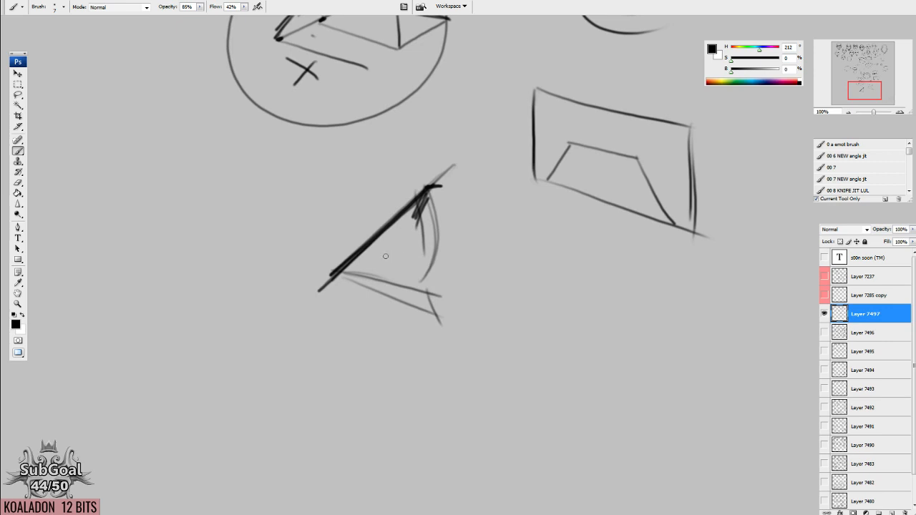
Draw a curved nose profile beside the side-view eye and add lash strokes at the upper end of the lid line.
{"action": "mouse_move", "coordinate": [505, 166]}
{"action": "left_mouse_down"}
{"action": "mouse_move", "coordinate": [469, 254]}
{"action": "mouse_move", "coordinate": [578, 371]}
{"action": "left_mouse_up"}
{"action": "mouse_move", "coordinate": [578, 365]}
{"action": "left_mouse_down"}
{"action": "mouse_move", "coordinate": [603, 382]}
{"action": "mouse_move", "coordinate": [539, 421]}
{"action": "left_mouse_up"}
{"action": "mouse_move", "coordinate": [439, 187]}
{"action": "left_mouse_down"}
{"action": "mouse_move", "coordinate": [475, 138]}
{"action": "mouse_move", "coordinate": [502, 147]}
{"action": "left_mouse_up"}
Draw arrows pointing at the side-view lid line and the perspective trapezoid's far side, and darken that side.
{"action": "mouse_move", "coordinate": [317, 184]}
{"action": "left_mouse_down"}
{"action": "mouse_move", "coordinate": [366, 207]}
{"action": "mouse_move", "coordinate": [327, 217]}
{"action": "left_mouse_up"}
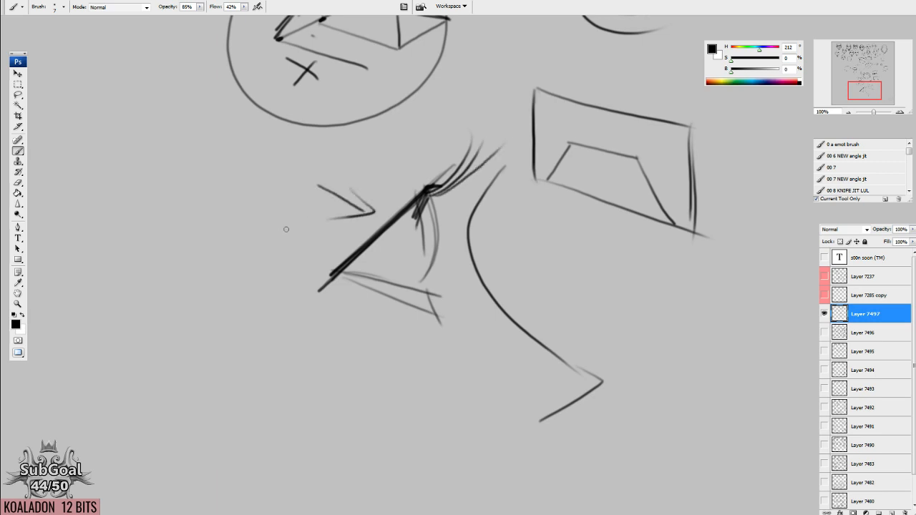
{"action": "left_click_drag", "start_coordinate": [691, 296], "coordinate": [652, 328]}
{"action": "left_click_drag", "start_coordinate": [697, 190], "coordinate": [624, 223]}
{"action": "left_click_drag", "start_coordinate": [623, 223], "coordinate": [656, 226]}
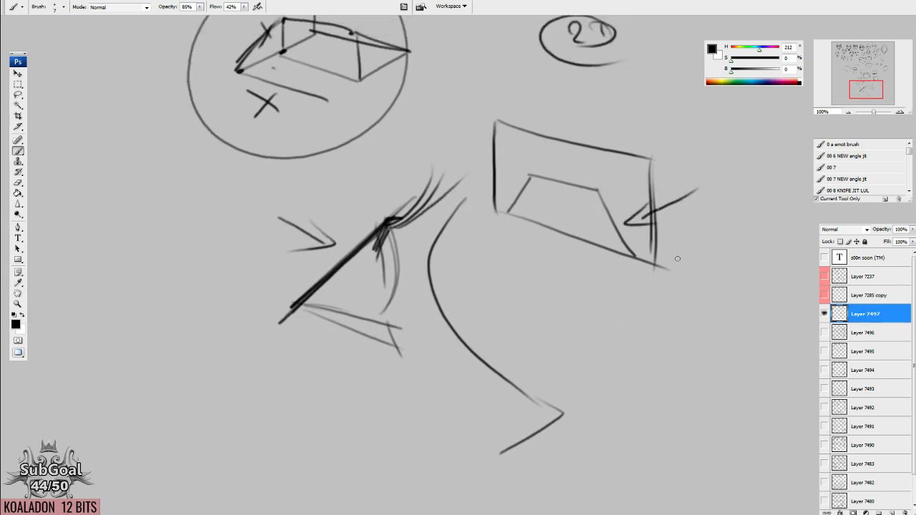
{"action": "left_click_drag", "start_coordinate": [669, 257], "coordinate": [668, 257]}
{"action": "left_click_drag", "start_coordinate": [595, 184], "coordinate": [625, 249]}
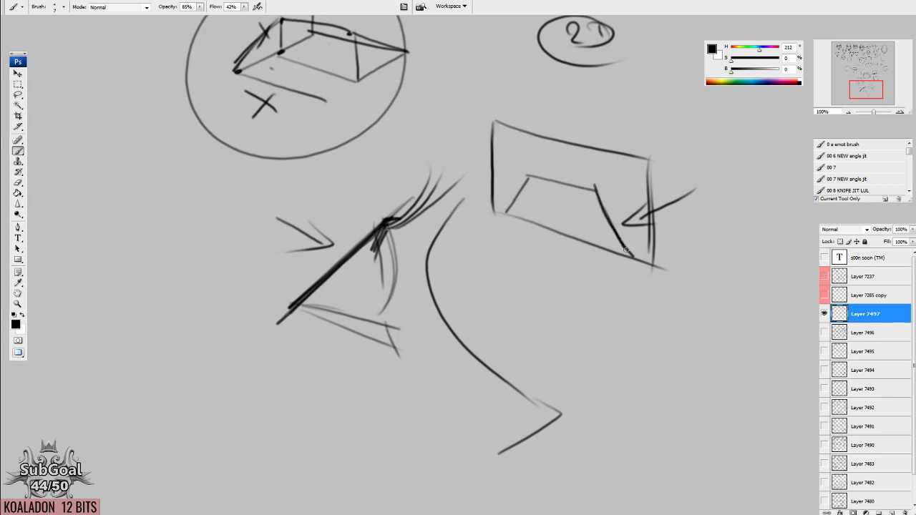
Draw a circle inside the perspective trapezoid and hatch the wedge under the side-view eye's slanted lid.
{"action": "mouse_move", "coordinate": [545, 184]}
{"action": "left_mouse_down"}
{"action": "mouse_move", "coordinate": [604, 196]}
{"action": "mouse_move", "coordinate": [561, 178]}
{"action": "left_mouse_up"}
{"action": "left_click_drag", "start_coordinate": [423, 265], "coordinate": [452, 244]}
{"action": "mouse_move", "coordinate": [413, 207]}
{"action": "left_mouse_down"}
{"action": "mouse_move", "coordinate": [408, 284]}
{"action": "mouse_move", "coordinate": [357, 278]}
{"action": "left_mouse_up"}
{"action": "mouse_move", "coordinate": [371, 271]}
{"action": "left_mouse_down"}
{"action": "mouse_move", "coordinate": [350, 279]}
{"action": "mouse_move", "coordinate": [370, 284]}
{"action": "left_mouse_up"}
Hatch the triangular end of the circled 3D block and draw a line from it down towards the side-view eye.
{"action": "left_click_drag", "start_coordinate": [387, 152], "coordinate": [377, 283]}
{"action": "mouse_move", "coordinate": [350, 318]}
{"action": "left_mouse_down"}
{"action": "mouse_move", "coordinate": [381, 186]}
{"action": "mouse_move", "coordinate": [365, 187]}
{"action": "left_mouse_up"}
{"action": "mouse_move", "coordinate": [377, 140]}
{"action": "left_mouse_down"}
{"action": "mouse_move", "coordinate": [380, 183]}
{"action": "mouse_move", "coordinate": [435, 157]}
{"action": "left_mouse_up"}
{"action": "mouse_move", "coordinate": [376, 188]}
{"action": "left_mouse_down"}
{"action": "mouse_move", "coordinate": [434, 156]}
{"action": "mouse_move", "coordinate": [383, 173]}
{"action": "mouse_move", "coordinate": [375, 152]}
{"action": "left_mouse_up"}
{"action": "mouse_move", "coordinate": [392, 377]}
{"action": "left_mouse_down"}
{"action": "mouse_move", "coordinate": [394, 401]}
{"action": "mouse_move", "coordinate": [381, 350]}
{"action": "mouse_move", "coordinate": [371, 404]}
{"action": "mouse_move", "coordinate": [348, 386]}
{"action": "mouse_move", "coordinate": [354, 395]}
{"action": "left_mouse_up"}
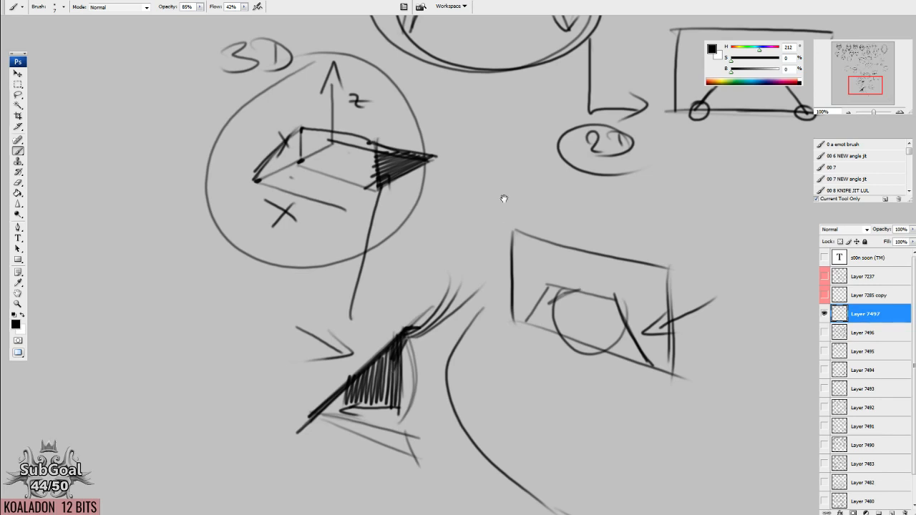
Darken the perspective trapezoid's three segments and draw more ellipses around the circled 2D label.
{"action": "left_click_drag", "start_coordinate": [504, 199], "coordinate": [415, 292]}
{"action": "mouse_move", "coordinate": [552, 251]}
{"action": "left_mouse_down"}
{"action": "mouse_move", "coordinate": [461, 247]}
{"action": "mouse_move", "coordinate": [478, 275]}
{"action": "mouse_move", "coordinate": [530, 207]}
{"action": "left_mouse_up"}
{"action": "left_click_drag", "start_coordinate": [422, 72], "coordinate": [507, 327]}
{"action": "left_click_drag", "start_coordinate": [487, 451], "coordinate": [117, 485]}
{"action": "mouse_move", "coordinate": [393, 472]}
{"action": "left_mouse_down"}
{"action": "mouse_move", "coordinate": [400, 344]}
{"action": "mouse_move", "coordinate": [445, 290]}
{"action": "mouse_move", "coordinate": [418, 331]}
{"action": "left_mouse_up"}
{"action": "left_click_drag", "start_coordinate": [485, 183], "coordinate": [499, 338]}
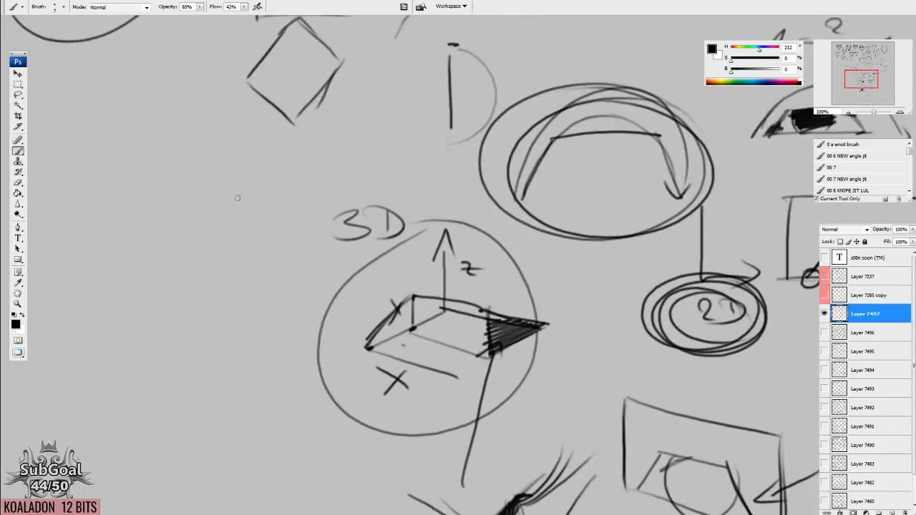
Write "XYZ" beside the 3D label and frame the nested arches with straight outer segments.
{"action": "left_click_drag", "start_coordinate": [232, 194], "coordinate": [351, 207]}
{"action": "left_click_drag", "start_coordinate": [293, 177], "coordinate": [325, 215]}
{"action": "mouse_move", "coordinate": [322, 183]}
{"action": "left_mouse_down"}
{"action": "mouse_move", "coordinate": [297, 219]}
{"action": "mouse_move", "coordinate": [353, 208]}
{"action": "left_mouse_up"}
{"action": "mouse_move", "coordinate": [363, 183]}
{"action": "left_mouse_down"}
{"action": "mouse_move", "coordinate": [337, 239]}
{"action": "mouse_move", "coordinate": [398, 203]}
{"action": "mouse_move", "coordinate": [427, 202]}
{"action": "left_mouse_up"}
{"action": "left_click_drag", "start_coordinate": [606, 226], "coordinate": [475, 235]}
{"action": "left_click_drag", "start_coordinate": [531, 177], "coordinate": [505, 230]}
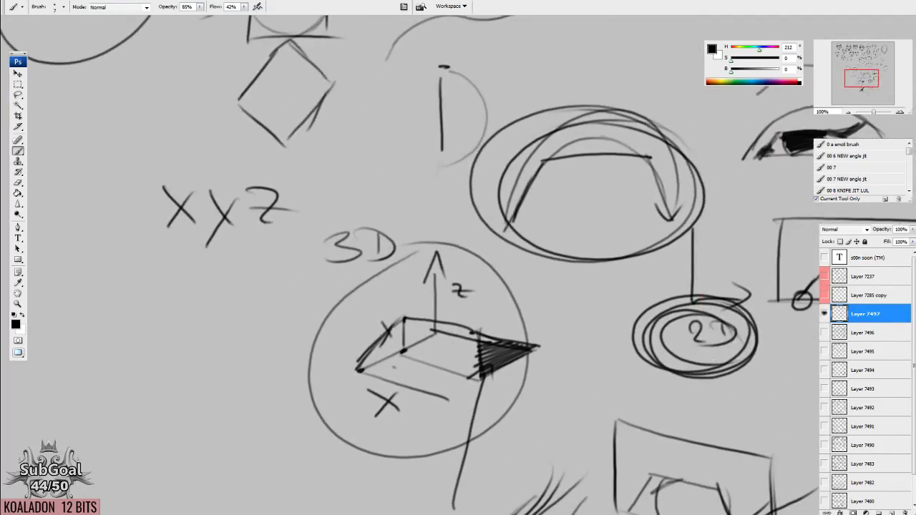
{"action": "mouse_move", "coordinate": [431, 227]}
{"action": "left_mouse_down"}
{"action": "mouse_move", "coordinate": [517, 100]}
{"action": "mouse_move", "coordinate": [663, 92]}
{"action": "mouse_move", "coordinate": [729, 237]}
{"action": "left_mouse_up"}
{"action": "left_click_drag", "start_coordinate": [479, 321], "coordinate": [727, 192]}
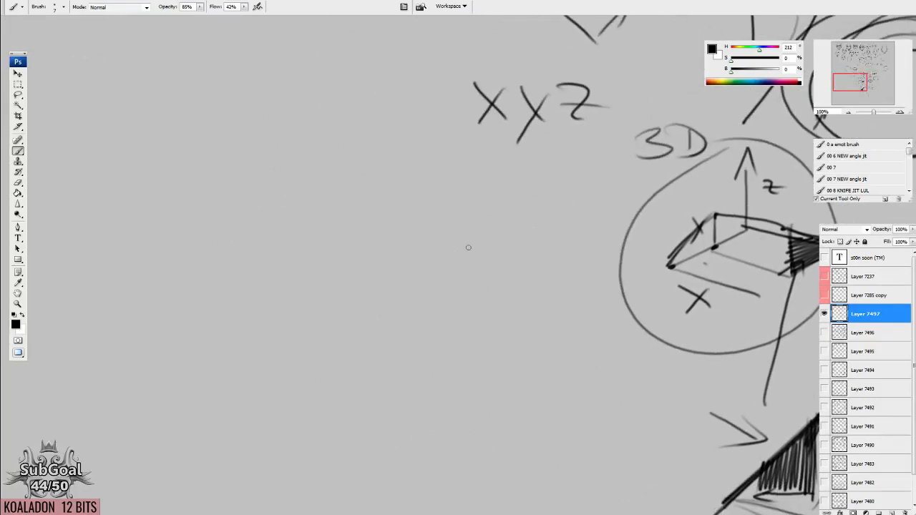
Sketch three angled two-segment brow lines in the empty area below XYZ, with a curved brow line beneath them.
{"action": "mouse_move", "coordinate": [435, 270]}
{"action": "left_mouse_down"}
{"action": "mouse_move", "coordinate": [479, 225]}
{"action": "mouse_move", "coordinate": [415, 226]}
{"action": "left_mouse_up"}
{"action": "mouse_move", "coordinate": [434, 212]}
{"action": "left_mouse_down"}
{"action": "mouse_move", "coordinate": [505, 207]}
{"action": "mouse_move", "coordinate": [415, 226]}
{"action": "left_mouse_up"}
{"action": "left_click_drag", "start_coordinate": [428, 212], "coordinate": [507, 208]}
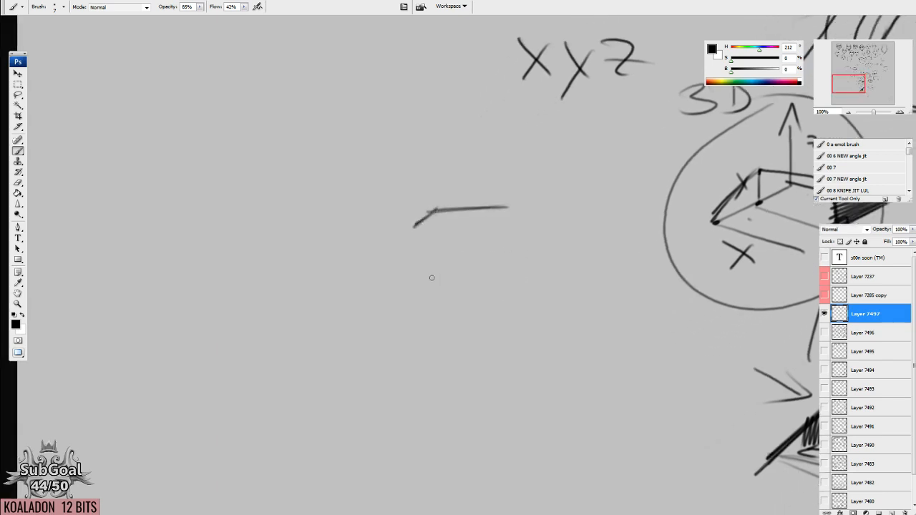
{"action": "left_click_drag", "start_coordinate": [428, 256], "coordinate": [405, 267]}
{"action": "left_click_drag", "start_coordinate": [421, 255], "coordinate": [494, 248]}
{"action": "mouse_move", "coordinate": [422, 294]}
{"action": "left_mouse_down"}
{"action": "mouse_move", "coordinate": [406, 315]}
{"action": "mouse_move", "coordinate": [503, 266]}
{"action": "left_mouse_up"}
{"action": "mouse_move", "coordinate": [412, 382]}
{"action": "left_mouse_down"}
{"action": "mouse_move", "coordinate": [422, 316]}
{"action": "mouse_move", "coordinate": [413, 338]}
{"action": "left_mouse_up"}
{"action": "left_click_drag", "start_coordinate": [429, 293], "coordinate": [484, 265]}
{"action": "mouse_move", "coordinate": [432, 293]}
{"action": "left_mouse_down"}
{"action": "mouse_move", "coordinate": [472, 267]}
{"action": "mouse_move", "coordinate": [505, 266]}
{"action": "left_mouse_up"}
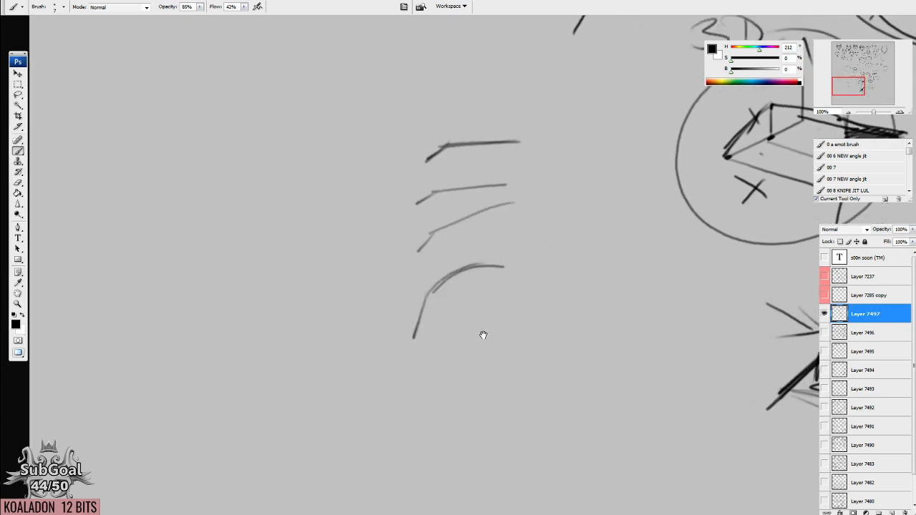
{"action": "left_click_drag", "start_coordinate": [482, 334], "coordinate": [483, 329]}
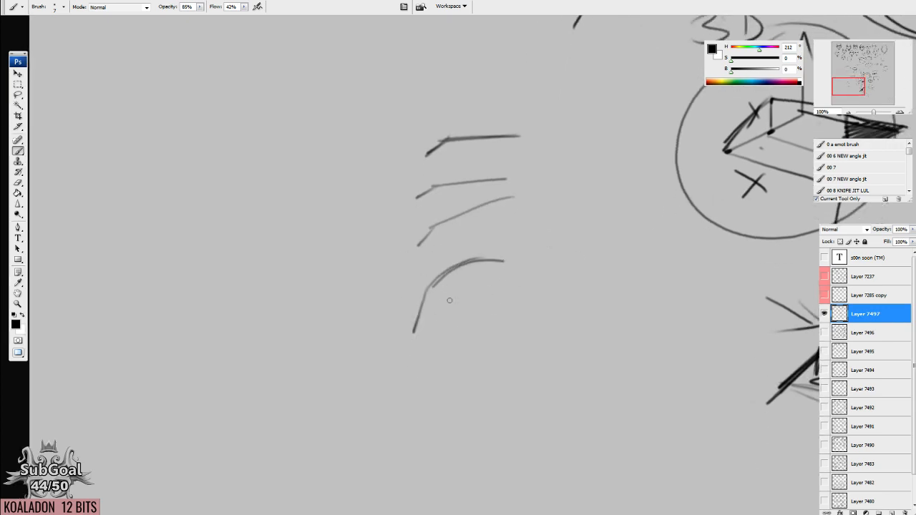
Circle the curved brow line and write a "2D / => 3D" note beside it.
{"action": "mouse_move", "coordinate": [520, 239]}
{"action": "left_mouse_down"}
{"action": "mouse_move", "coordinate": [548, 260]}
{"action": "mouse_move", "coordinate": [521, 240]}
{"action": "left_mouse_up"}
{"action": "left_click_drag", "start_coordinate": [513, 296], "coordinate": [542, 313]}
{"action": "left_click_drag", "start_coordinate": [534, 295], "coordinate": [543, 313]}
{"action": "left_click_drag", "start_coordinate": [609, 393], "coordinate": [583, 371]}
{"action": "mouse_move", "coordinate": [568, 254]}
{"action": "left_mouse_down"}
{"action": "mouse_move", "coordinate": [547, 310]}
{"action": "mouse_move", "coordinate": [585, 281]}
{"action": "mouse_move", "coordinate": [582, 295]}
{"action": "mouse_move", "coordinate": [628, 289]}
{"action": "left_mouse_up"}
{"action": "left_click_drag", "start_coordinate": [632, 266], "coordinate": [626, 289]}
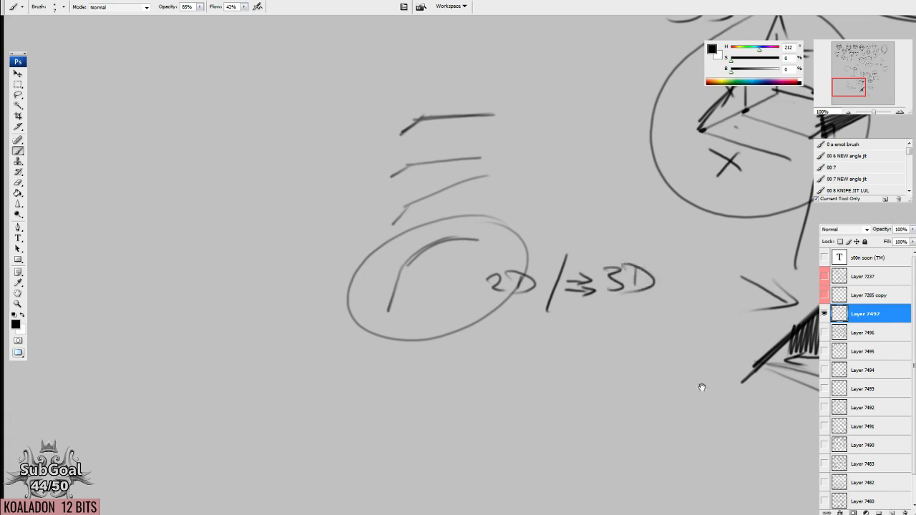
Draw an open box in perspective beside the nose profile, with a three-segment trapezoid on its front face.
{"action": "left_click_drag", "start_coordinate": [702, 388], "coordinate": [377, 315]}
{"action": "left_click_drag", "start_coordinate": [657, 260], "coordinate": [533, 267]}
{"action": "mouse_move", "coordinate": [515, 211]}
{"action": "left_mouse_down"}
{"action": "mouse_move", "coordinate": [540, 169]}
{"action": "mouse_move", "coordinate": [627, 184]}
{"action": "mouse_move", "coordinate": [660, 267]}
{"action": "mouse_move", "coordinate": [485, 268]}
{"action": "left_mouse_up"}
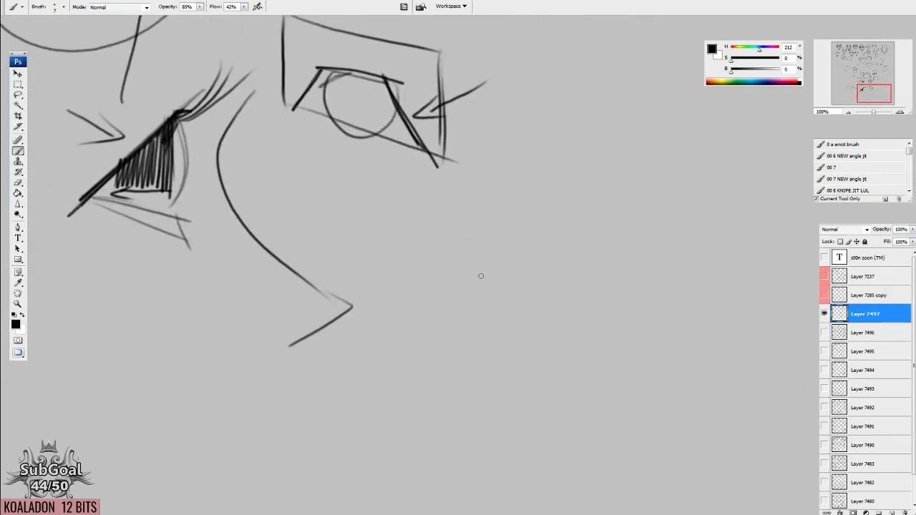
{"action": "mouse_move", "coordinate": [439, 299]}
{"action": "left_mouse_down"}
{"action": "mouse_move", "coordinate": [582, 244]}
{"action": "mouse_move", "coordinate": [705, 273]}
{"action": "left_mouse_up"}
{"action": "mouse_move", "coordinate": [439, 300]}
{"action": "left_mouse_down"}
{"action": "mouse_move", "coordinate": [444, 208]}
{"action": "mouse_move", "coordinate": [658, 337]}
{"action": "mouse_move", "coordinate": [660, 353]}
{"action": "left_mouse_up"}
{"action": "left_click_drag", "start_coordinate": [426, 292], "coordinate": [649, 351]}
{"action": "left_click_drag", "start_coordinate": [665, 270], "coordinate": [748, 218]}
{"action": "left_click_drag", "start_coordinate": [742, 231], "coordinate": [734, 289]}
{"action": "mouse_move", "coordinate": [473, 300]}
{"action": "left_mouse_down"}
{"action": "mouse_move", "coordinate": [504, 263]}
{"action": "mouse_move", "coordinate": [583, 289]}
{"action": "mouse_move", "coordinate": [609, 342]}
{"action": "left_mouse_up"}
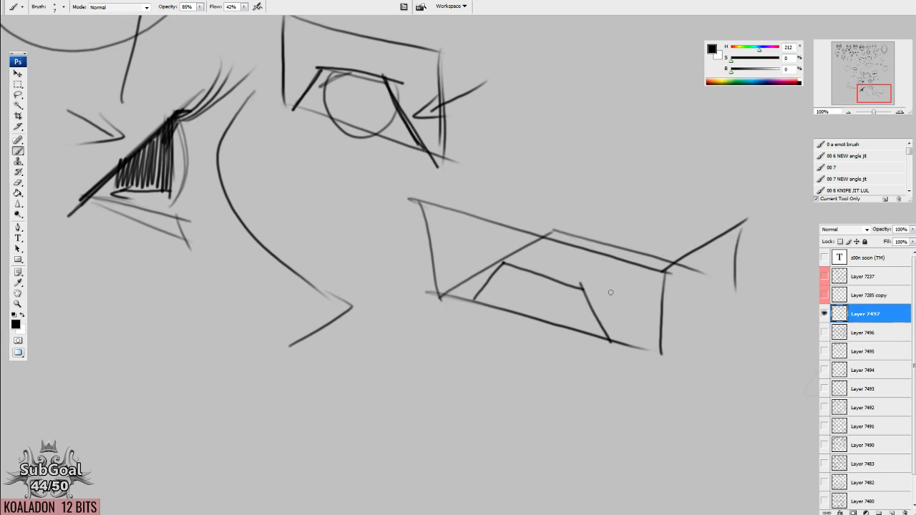
{"action": "left_click_drag", "start_coordinate": [596, 303], "coordinate": [595, 296]}
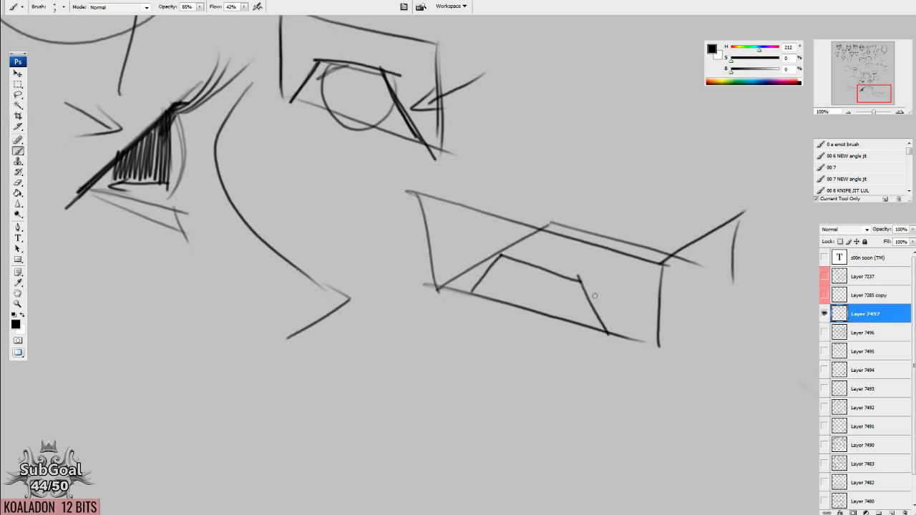
Draw a second three-segment lid line swinging back into the box's depth and erase the box's front upper edge.
{"action": "mouse_move", "coordinate": [471, 292]}
{"action": "left_mouse_down"}
{"action": "mouse_move", "coordinate": [508, 249]}
{"action": "mouse_move", "coordinate": [501, 253]}
{"action": "mouse_move", "coordinate": [610, 248]}
{"action": "mouse_move", "coordinate": [639, 292]}
{"action": "left_mouse_up"}
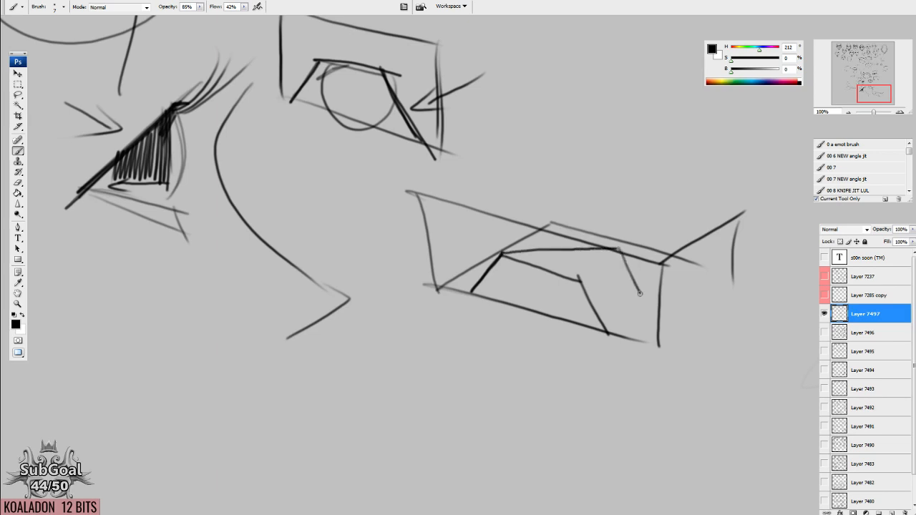
{"action": "left_click_drag", "start_coordinate": [744, 273], "coordinate": [681, 333]}
{"action": "left_click_drag", "start_coordinate": [622, 258], "coordinate": [628, 254]}
{"action": "key", "text": "e"}
{"action": "mouse_move", "coordinate": [444, 194]}
{"action": "left_mouse_down"}
{"action": "mouse_move", "coordinate": [521, 209]}
{"action": "mouse_move", "coordinate": [656, 260]}
{"action": "left_mouse_up"}
Connect the far ends of the two lid lines with a receding line and draw the box's depth edges.
{"action": "key", "text": "b"}
{"action": "mouse_move", "coordinate": [535, 245]}
{"action": "left_mouse_down"}
{"action": "mouse_move", "coordinate": [611, 247]}
{"action": "mouse_move", "coordinate": [653, 284]}
{"action": "mouse_move", "coordinate": [653, 310]}
{"action": "left_mouse_up"}
{"action": "left_click_drag", "start_coordinate": [675, 253], "coordinate": [611, 313]}
{"action": "mouse_move", "coordinate": [641, 281]}
{"action": "left_mouse_down"}
{"action": "mouse_move", "coordinate": [711, 299]}
{"action": "mouse_move", "coordinate": [596, 326]}
{"action": "left_mouse_up"}
Darken the box's front baseline and near upright edge and label them "2D".
{"action": "mouse_move", "coordinate": [428, 280]}
{"action": "left_mouse_down"}
{"action": "mouse_move", "coordinate": [658, 342]}
{"action": "mouse_move", "coordinate": [643, 350]}
{"action": "mouse_move", "coordinate": [678, 356]}
{"action": "left_mouse_up"}
{"action": "mouse_move", "coordinate": [428, 280]}
{"action": "left_mouse_down"}
{"action": "mouse_move", "coordinate": [704, 355]}
{"action": "mouse_move", "coordinate": [459, 287]}
{"action": "mouse_move", "coordinate": [428, 250]}
{"action": "left_mouse_up"}
{"action": "mouse_move", "coordinate": [362, 209]}
{"action": "left_mouse_down"}
{"action": "mouse_move", "coordinate": [368, 204]}
{"action": "mouse_move", "coordinate": [375, 226]}
{"action": "left_mouse_up"}
{"action": "left_click_drag", "start_coordinate": [387, 208], "coordinate": [385, 226]}
{"action": "left_click_drag", "start_coordinate": [601, 304], "coordinate": [577, 326]}
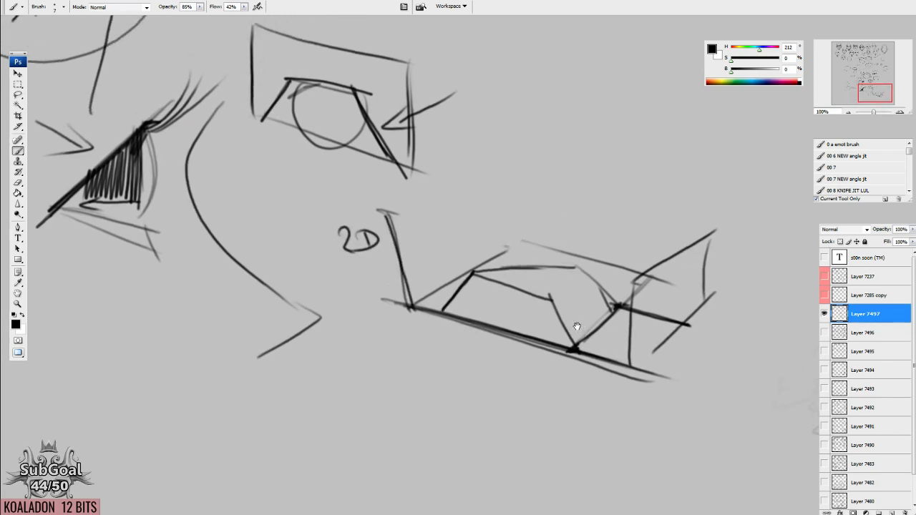
Draw a wide bracket spanning the perspective box and write "3D" above it.
{"action": "mouse_move", "coordinate": [401, 218]}
{"action": "left_mouse_down"}
{"action": "mouse_move", "coordinate": [515, 150]}
{"action": "mouse_move", "coordinate": [744, 204]}
{"action": "left_mouse_up"}
{"action": "left_click_drag", "start_coordinate": [538, 95], "coordinate": [542, 120]}
{"action": "left_click_drag", "start_coordinate": [589, 94], "coordinate": [591, 117]}
{"action": "mouse_move", "coordinate": [571, 91]}
{"action": "left_mouse_down"}
{"action": "mouse_move", "coordinate": [581, 90]}
{"action": "mouse_move", "coordinate": [575, 116]}
{"action": "left_mouse_up"}
{"action": "mouse_move", "coordinate": [617, 332]}
{"action": "left_mouse_down"}
{"action": "mouse_move", "coordinate": [560, 307]}
{"action": "mouse_move", "coordinate": [571, 292]}
{"action": "left_mouse_up"}
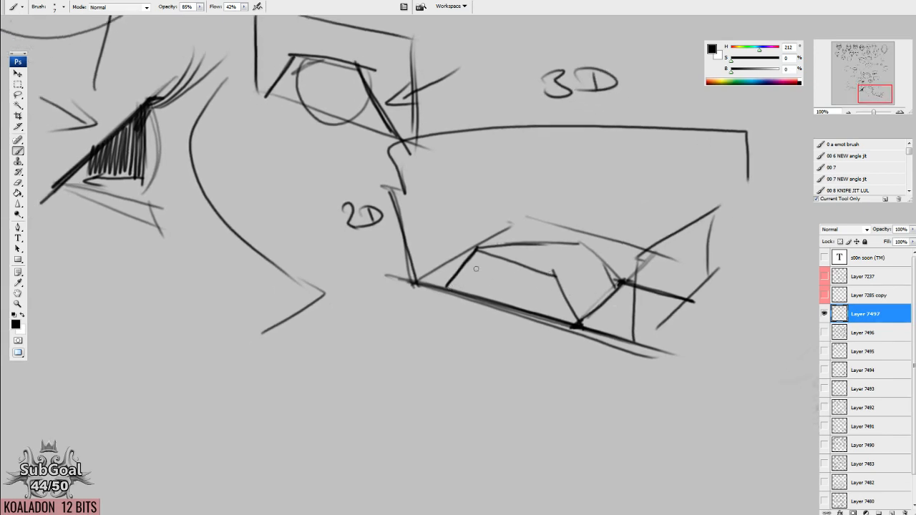
Close the base of the receding trapezoid and fill it with vertical hatching.
{"action": "left_click_drag", "start_coordinate": [449, 288], "coordinate": [620, 289]}
{"action": "left_click_drag", "start_coordinate": [456, 273], "coordinate": [456, 290]}
{"action": "mouse_move", "coordinate": [465, 263]}
{"action": "left_mouse_down"}
{"action": "mouse_move", "coordinate": [468, 286]}
{"action": "mouse_move", "coordinate": [500, 265]}
{"action": "mouse_move", "coordinate": [512, 272]}
{"action": "mouse_move", "coordinate": [525, 255]}
{"action": "mouse_move", "coordinate": [563, 272]}
{"action": "mouse_move", "coordinate": [569, 255]}
{"action": "mouse_move", "coordinate": [579, 272]}
{"action": "mouse_move", "coordinate": [588, 251]}
{"action": "mouse_move", "coordinate": [608, 286]}
{"action": "left_mouse_up"}
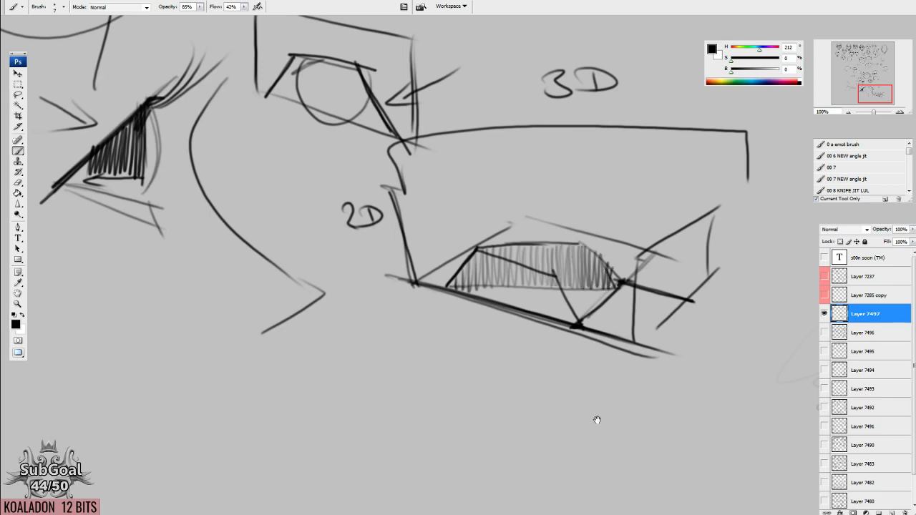
Draw a house-like front face with a door below the perspective box, adding a long top edge and far upright.
{"action": "scroll", "coordinate": [595, 415], "scroll_direction": "down", "scroll_amount": 6}
{"action": "mouse_move", "coordinate": [328, 241]}
{"action": "left_mouse_down"}
{"action": "mouse_move", "coordinate": [334, 316]}
{"action": "mouse_move", "coordinate": [398, 252]}
{"action": "left_mouse_up"}
{"action": "left_click_drag", "start_coordinate": [410, 249], "coordinate": [420, 349]}
{"action": "left_click_drag", "start_coordinate": [337, 316], "coordinate": [413, 343]}
{"action": "mouse_move", "coordinate": [354, 318]}
{"action": "left_mouse_down"}
{"action": "mouse_move", "coordinate": [351, 279]}
{"action": "mouse_move", "coordinate": [386, 280]}
{"action": "left_mouse_up"}
{"action": "mouse_move", "coordinate": [387, 280]}
{"action": "left_mouse_down"}
{"action": "mouse_move", "coordinate": [390, 330]}
{"action": "mouse_move", "coordinate": [326, 241]}
{"action": "mouse_move", "coordinate": [497, 216]}
{"action": "mouse_move", "coordinate": [518, 338]}
{"action": "left_mouse_up"}
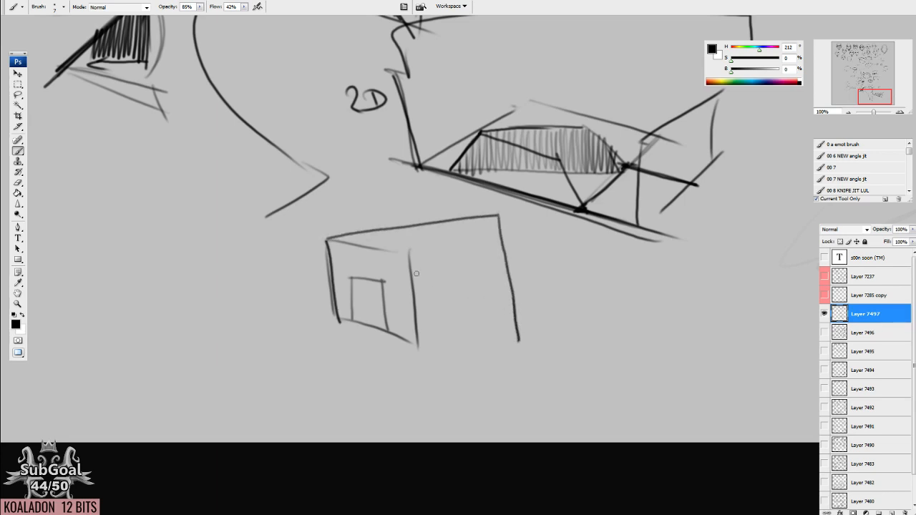
Darken the house's diagonal top line and complete its top plane and side wall as a closed box.
{"action": "mouse_move", "coordinate": [330, 241]}
{"action": "left_mouse_down"}
{"action": "mouse_move", "coordinate": [423, 259]}
{"action": "mouse_move", "coordinate": [497, 214]}
{"action": "left_mouse_up"}
{"action": "mouse_move", "coordinate": [332, 236]}
{"action": "left_mouse_down"}
{"action": "mouse_move", "coordinate": [395, 206]}
{"action": "mouse_move", "coordinate": [498, 215]}
{"action": "left_mouse_up"}
{"action": "mouse_move", "coordinate": [329, 241]}
{"action": "left_mouse_down"}
{"action": "mouse_move", "coordinate": [491, 215]}
{"action": "mouse_move", "coordinate": [501, 219]}
{"action": "mouse_move", "coordinate": [506, 305]}
{"action": "left_mouse_up"}
{"action": "left_click_drag", "start_coordinate": [401, 344], "coordinate": [509, 304]}
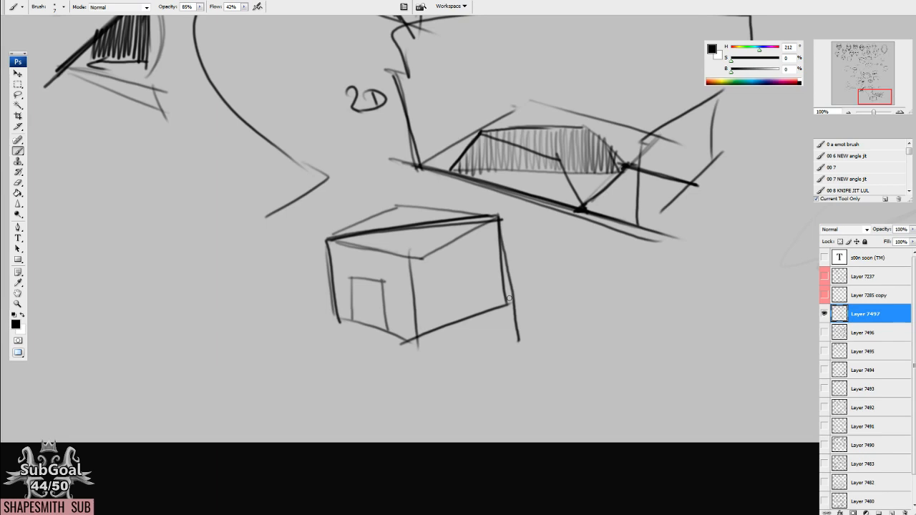
Circle the "3D" in the "2D / => 3D" note beside the curved brow line.
{"action": "left_click_drag", "start_coordinate": [509, 298], "coordinate": [500, 458]}
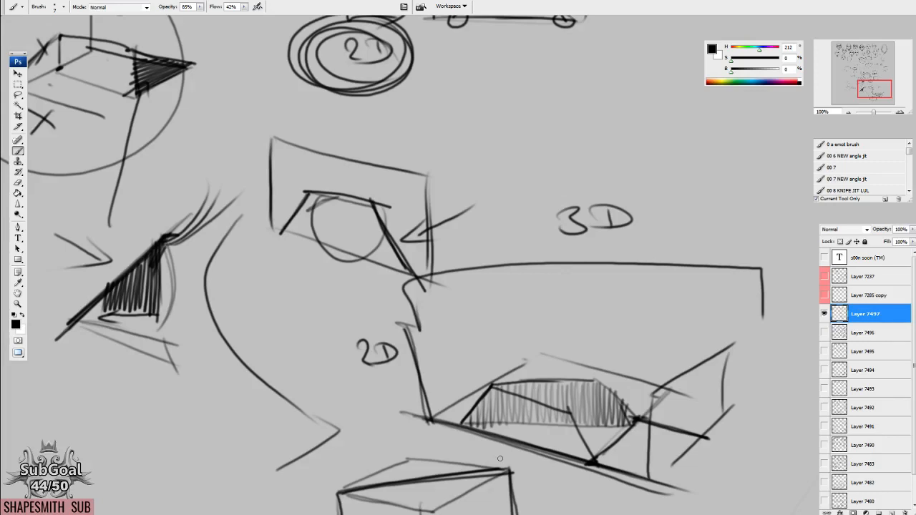
{"action": "left_click_drag", "start_coordinate": [551, 221], "coordinate": [469, 437]}
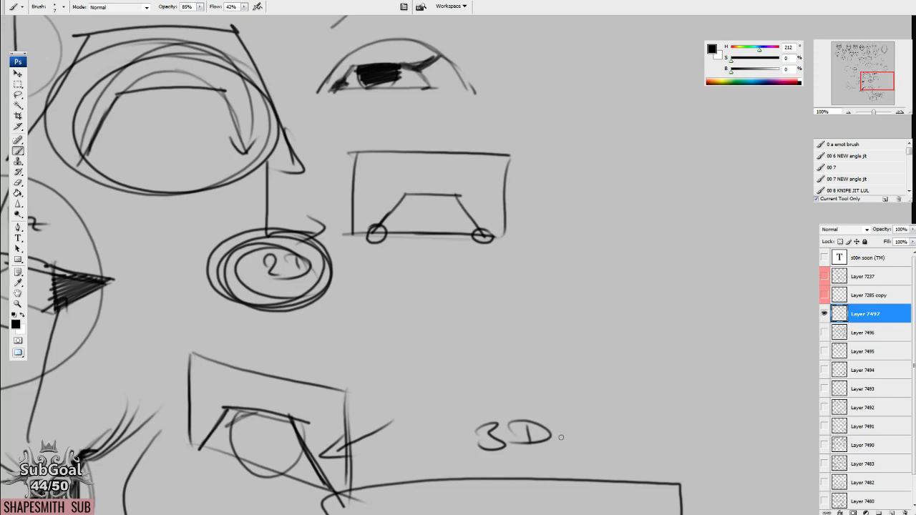
{"action": "left_click_drag", "start_coordinate": [379, 176], "coordinate": [560, 314]}
{"action": "left_click_drag", "start_coordinate": [533, 479], "coordinate": [498, 183]}
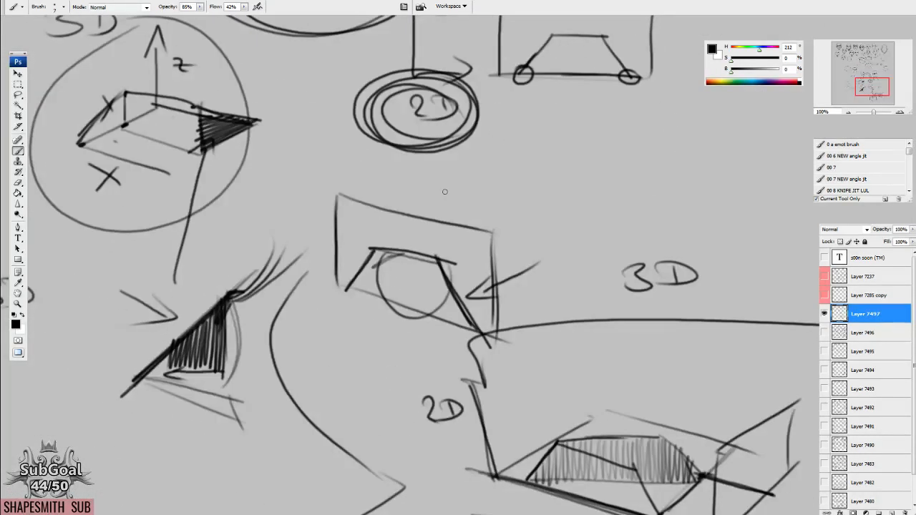
{"action": "left_click_drag", "start_coordinate": [471, 417], "coordinate": [597, 425]}
{"action": "left_click_drag", "start_coordinate": [527, 258], "coordinate": [558, 278]}
{"action": "left_click_drag", "start_coordinate": [306, 228], "coordinate": [477, 200]}
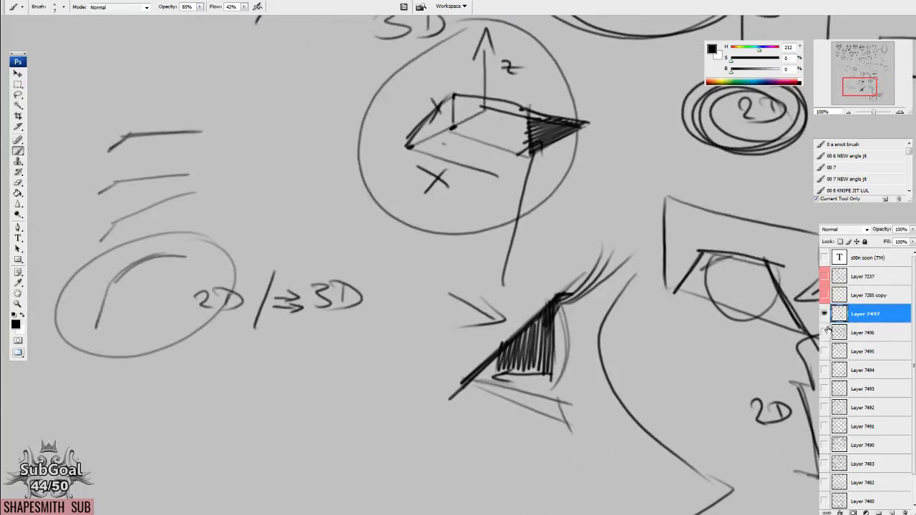
{"action": "left_click_drag", "start_coordinate": [605, 276], "coordinate": [622, 364]}
{"action": "mouse_move", "coordinate": [374, 349]}
{"action": "left_mouse_down"}
{"action": "mouse_move", "coordinate": [402, 398]}
{"action": "mouse_move", "coordinate": [379, 348]}
{"action": "left_mouse_up"}
{"action": "left_click_drag", "start_coordinate": [579, 344], "coordinate": [560, 344]}
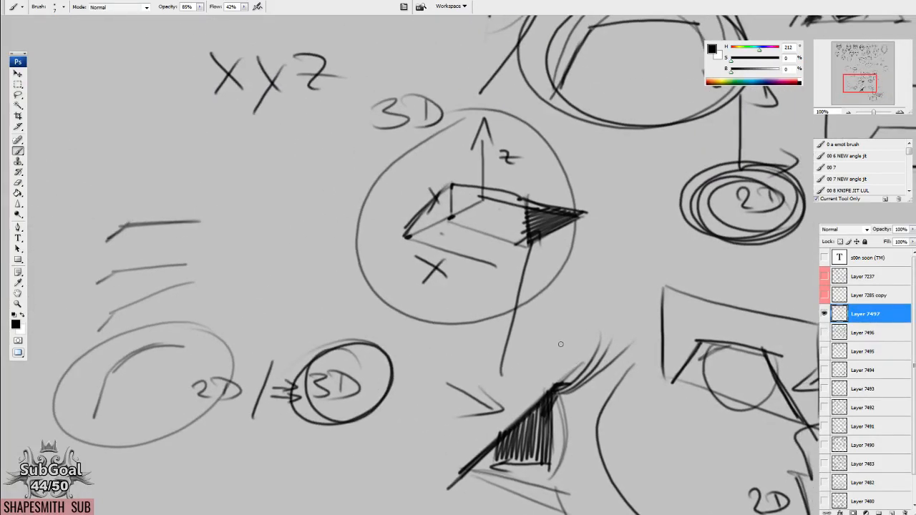
Frame the "XYZ" text with an arrow leading to it from a short straight line, and circle the nearby 3D label.
{"action": "mouse_move", "coordinate": [324, 189]}
{"action": "left_mouse_down"}
{"action": "mouse_move", "coordinate": [648, 327]}
{"action": "mouse_move", "coordinate": [691, 327]}
{"action": "left_mouse_up"}
{"action": "left_click_drag", "start_coordinate": [249, 190], "coordinate": [344, 188]}
{"action": "left_click_drag", "start_coordinate": [543, 431], "coordinate": [496, 404]}
{"action": "left_click_drag", "start_coordinate": [273, 180], "coordinate": [511, 213]}
{"action": "mouse_move", "coordinate": [508, 143]}
{"action": "left_mouse_down"}
{"action": "mouse_move", "coordinate": [512, 207]}
{"action": "mouse_move", "coordinate": [483, 150]}
{"action": "left_mouse_up"}
{"action": "mouse_move", "coordinate": [750, 198]}
{"action": "left_mouse_down"}
{"action": "mouse_move", "coordinate": [715, 259]}
{"action": "mouse_move", "coordinate": [751, 191]}
{"action": "left_mouse_up"}
{"action": "mouse_move", "coordinate": [656, 322]}
{"action": "left_mouse_down"}
{"action": "mouse_move", "coordinate": [381, 299]}
{"action": "mouse_move", "coordinate": [350, 206]}
{"action": "mouse_move", "coordinate": [407, 215]}
{"action": "left_mouse_up"}
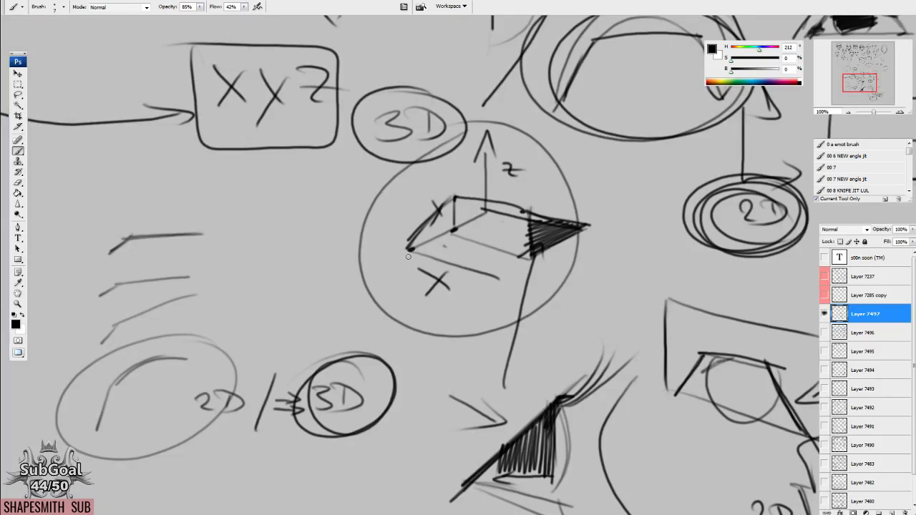
Look over the construction diagrams and the finished head studies across the canvas.
{"action": "mouse_move", "coordinate": [408, 256]}
{"action": "left_mouse_down"}
{"action": "mouse_move", "coordinate": [424, 306]}
{"action": "mouse_move", "coordinate": [696, 310]}
{"action": "mouse_move", "coordinate": [773, 298]}
{"action": "left_mouse_up"}
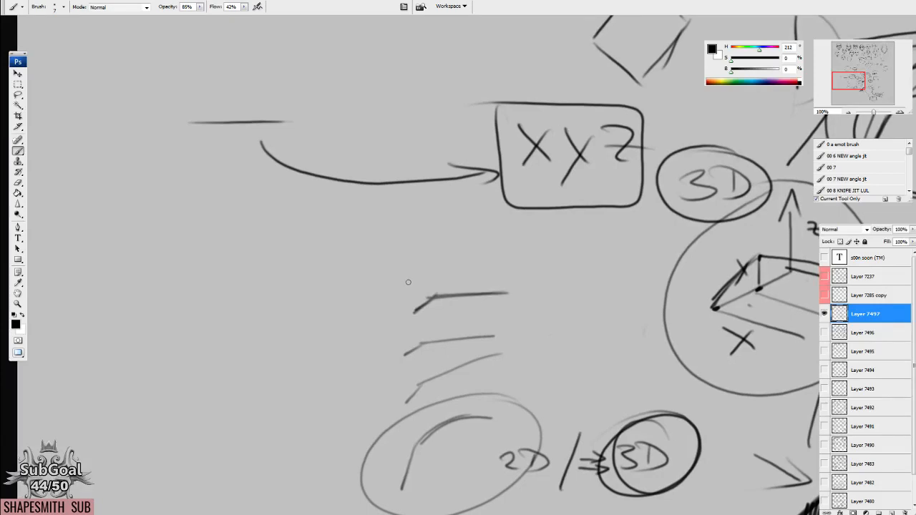
{"action": "left_click_drag", "start_coordinate": [652, 305], "coordinate": [203, 405]}
{"action": "left_click_drag", "start_coordinate": [672, 136], "coordinate": [361, 316]}
{"action": "mouse_move", "coordinate": [507, 194]}
{"action": "left_mouse_down"}
{"action": "mouse_move", "coordinate": [458, 312]}
{"action": "mouse_move", "coordinate": [515, 456]}
{"action": "left_mouse_up"}
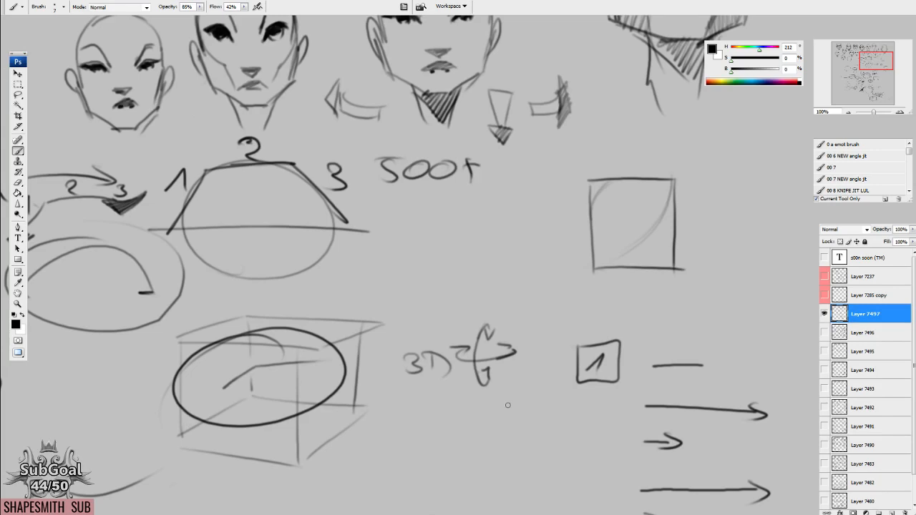
{"action": "mouse_move", "coordinate": [326, 146]}
{"action": "left_mouse_down"}
{"action": "mouse_move", "coordinate": [421, 233]}
{"action": "mouse_move", "coordinate": [691, 382]}
{"action": "left_mouse_up"}
{"action": "left_click_drag", "start_coordinate": [243, 404], "coordinate": [666, 339]}
{"action": "left_click_drag", "start_coordinate": [286, 346], "coordinate": [201, 460]}
{"action": "left_click_drag", "start_coordinate": [653, 312], "coordinate": [241, 270]}
{"action": "left_click_drag", "start_coordinate": [272, 323], "coordinate": [644, 240]}
{"action": "left_click_drag", "start_coordinate": [408, 290], "coordinate": [431, 252]}
{"action": "left_click_drag", "start_coordinate": [487, 328], "coordinate": [472, 327]}
{"action": "left_click_drag", "start_coordinate": [376, 232], "coordinate": [432, 303]}
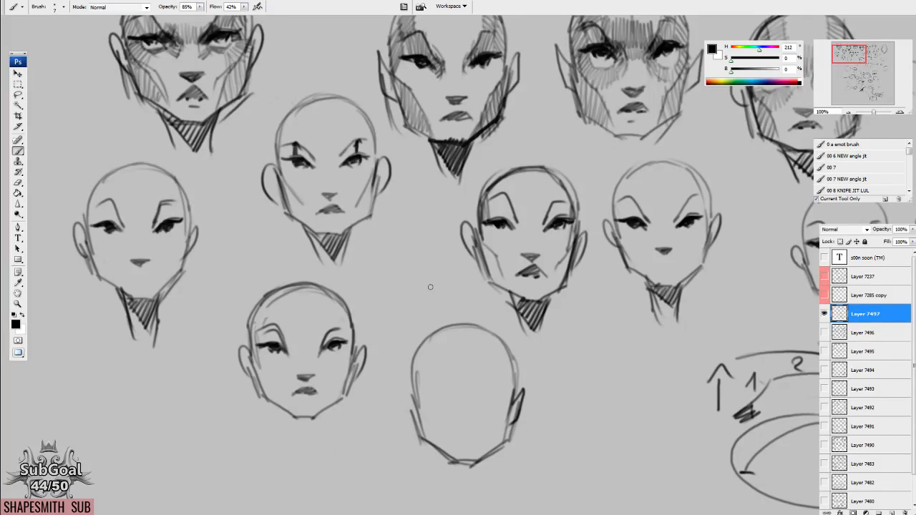
{"action": "left_click_drag", "start_coordinate": [654, 459], "coordinate": [296, 322]}
{"action": "left_click_drag", "start_coordinate": [655, 356], "coordinate": [584, 334]}
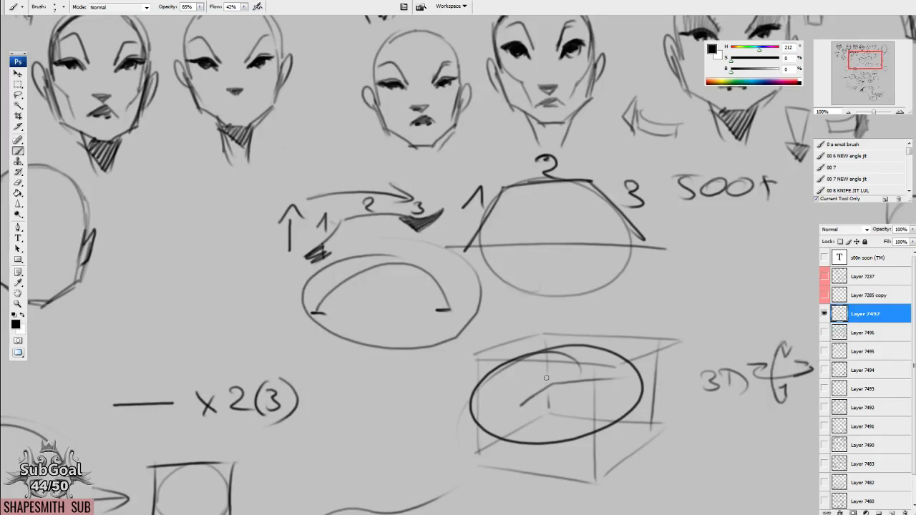
{"action": "left_click_drag", "start_coordinate": [562, 390], "coordinate": [505, 448]}
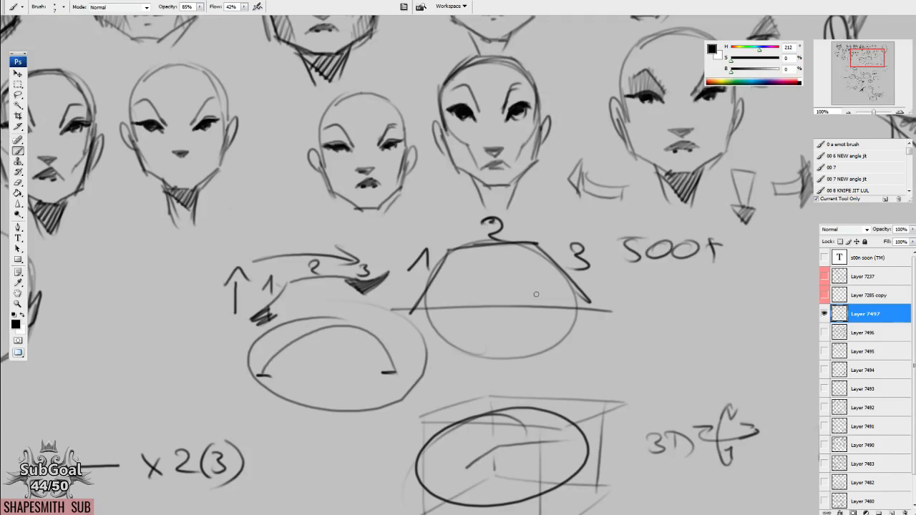
Hide Layer 7497 and show Layer 7483 to examine its shaded head studies.
{"action": "left_click", "coordinate": [823, 314]}
{"action": "left_click", "coordinate": [824, 463]}
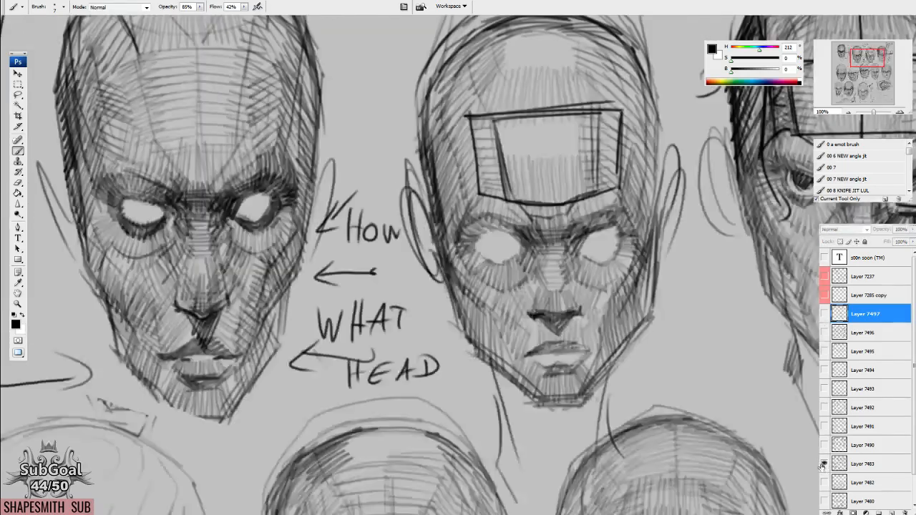
{"action": "mouse_move", "coordinate": [406, 422]}
{"action": "left_mouse_down"}
{"action": "mouse_move", "coordinate": [399, 426]}
{"action": "mouse_move", "coordinate": [857, 423]}
{"action": "left_mouse_up"}
{"action": "left_click_drag", "start_coordinate": [389, 372], "coordinate": [630, 454]}
{"action": "left_click_drag", "start_coordinate": [506, 363], "coordinate": [463, 418]}
{"action": "left_click_drag", "start_coordinate": [622, 421], "coordinate": [612, 414]}
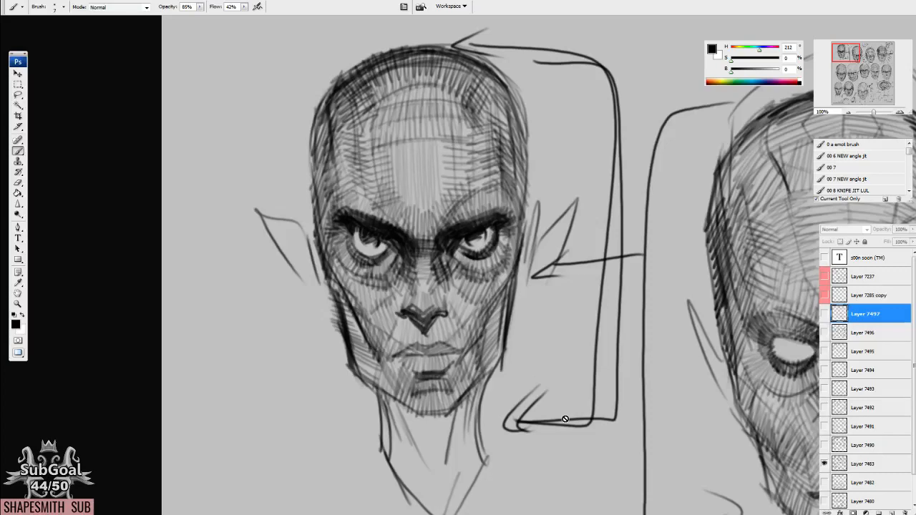
Examine the shaded head studies on Layer 7483, comparing the rows of faces.
{"action": "left_click", "coordinate": [566, 419]}
{"action": "key", "text": "Return"}
{"action": "left_click_drag", "start_coordinate": [709, 460], "coordinate": [272, 217]}
{"action": "left_click_drag", "start_coordinate": [689, 458], "coordinate": [533, 181]}
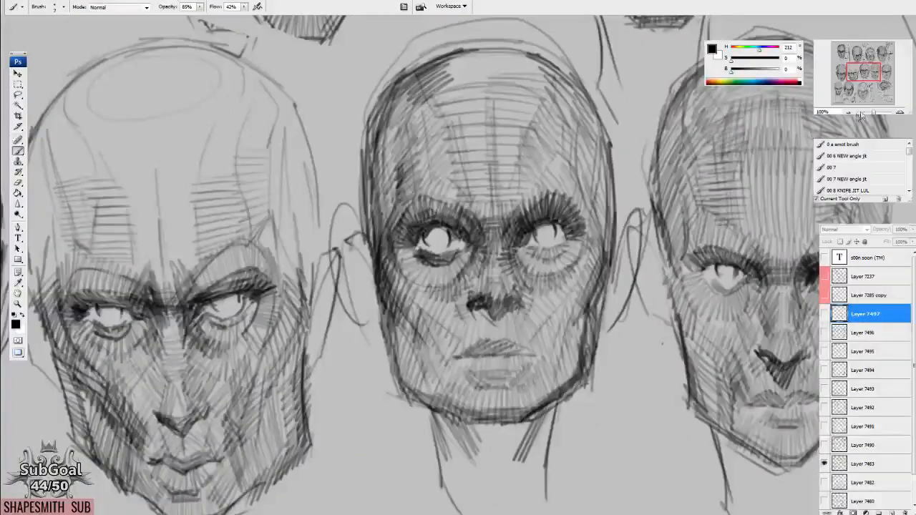
{"action": "key", "text": "ctrl+minus"}
{"action": "left_click_drag", "start_coordinate": [673, 340], "coordinate": [705, 241]}
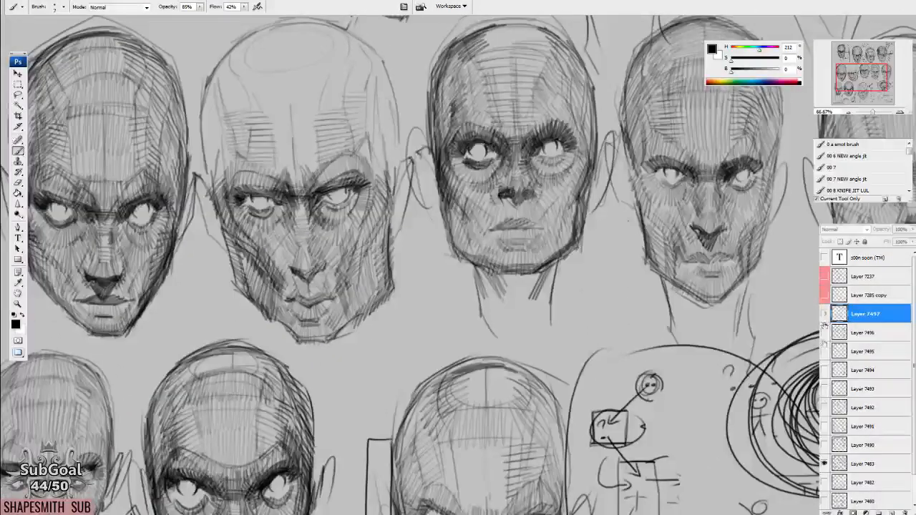
Hide Layer 7483, show Layer 7497 again and look over its small head studies.
{"action": "left_click", "coordinate": [824, 464]}
{"action": "left_click", "coordinate": [825, 314]}
{"action": "left_click_drag", "start_coordinate": [387, 166], "coordinate": [523, 508]}
{"action": "left_click_drag", "start_coordinate": [562, 241], "coordinate": [591, 400]}
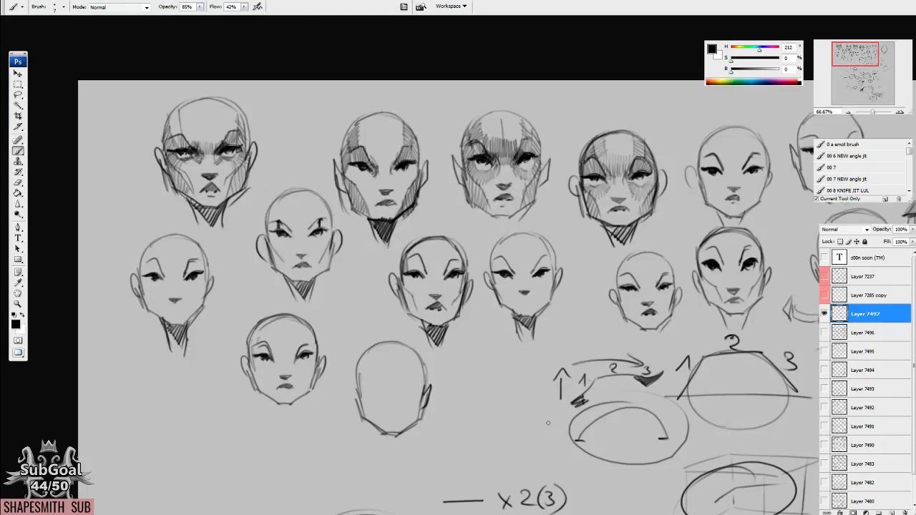
{"action": "left_click_drag", "start_coordinate": [522, 409], "coordinate": [196, 243]}
{"action": "left_click_drag", "start_coordinate": [529, 285], "coordinate": [449, 321]}
{"action": "left_click_drag", "start_coordinate": [561, 333], "coordinate": [554, 336]}
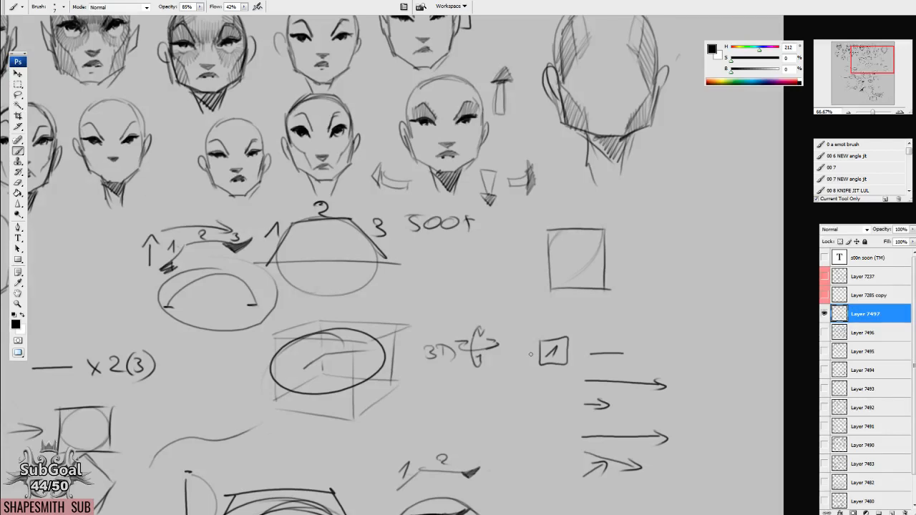
Examine the XYZ, 2D and 3D construction diagrams below the head studies.
{"action": "mouse_move", "coordinate": [238, 300]}
{"action": "left_mouse_down"}
{"action": "mouse_move", "coordinate": [355, 303]}
{"action": "mouse_move", "coordinate": [492, 272]}
{"action": "left_mouse_up"}
{"action": "mouse_move", "coordinate": [367, 379]}
{"action": "left_mouse_down"}
{"action": "mouse_move", "coordinate": [273, 318]}
{"action": "mouse_move", "coordinate": [312, 156]}
{"action": "left_mouse_up"}
{"action": "left_click_drag", "start_coordinate": [243, 351], "coordinate": [247, 206]}
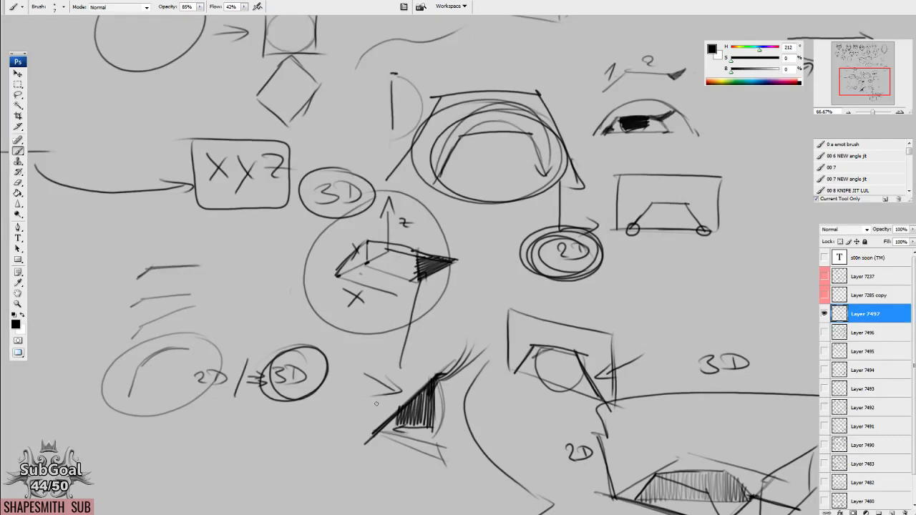
{"action": "mouse_move", "coordinate": [533, 302]}
{"action": "left_mouse_down"}
{"action": "mouse_move", "coordinate": [386, 364]}
{"action": "mouse_move", "coordinate": [441, 196]}
{"action": "left_mouse_up"}
{"action": "mouse_move", "coordinate": [366, 267]}
{"action": "left_mouse_down"}
{"action": "mouse_move", "coordinate": [382, 231]}
{"action": "mouse_move", "coordinate": [369, 221]}
{"action": "left_mouse_up"}
{"action": "mouse_move", "coordinate": [277, 202]}
{"action": "left_mouse_down"}
{"action": "mouse_move", "coordinate": [450, 279]}
{"action": "mouse_move", "coordinate": [494, 267]}
{"action": "left_mouse_up"}
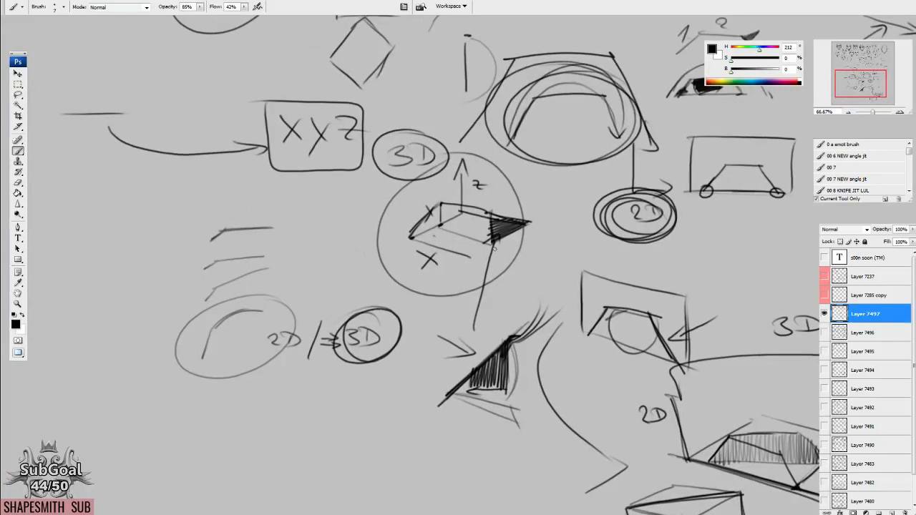
{"action": "left_click_drag", "start_coordinate": [555, 158], "coordinate": [468, 201]}
{"action": "left_click_drag", "start_coordinate": [518, 279], "coordinate": [509, 279]}
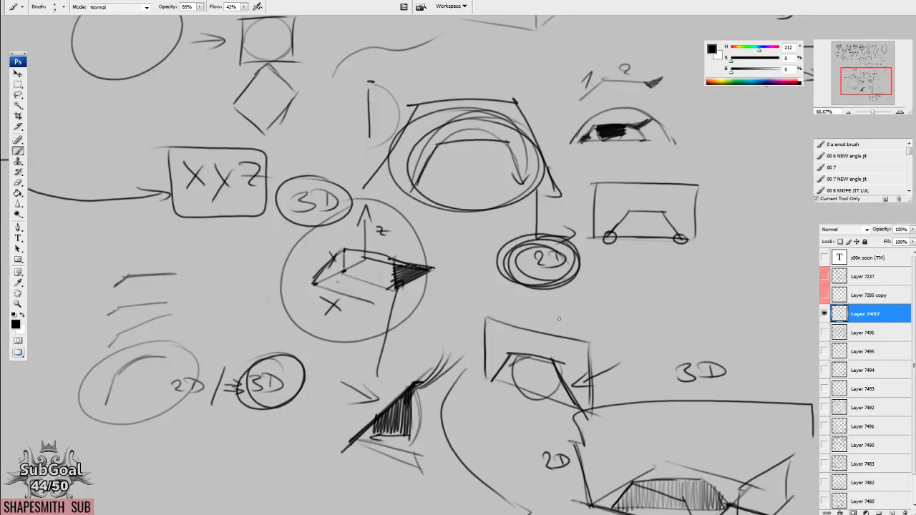
{"action": "mouse_move", "coordinate": [431, 240]}
{"action": "left_mouse_down"}
{"action": "mouse_move", "coordinate": [539, 210]}
{"action": "mouse_move", "coordinate": [537, 290]}
{"action": "mouse_move", "coordinate": [478, 436]}
{"action": "left_mouse_up"}
{"action": "left_click_drag", "start_coordinate": [483, 143], "coordinate": [484, 460]}
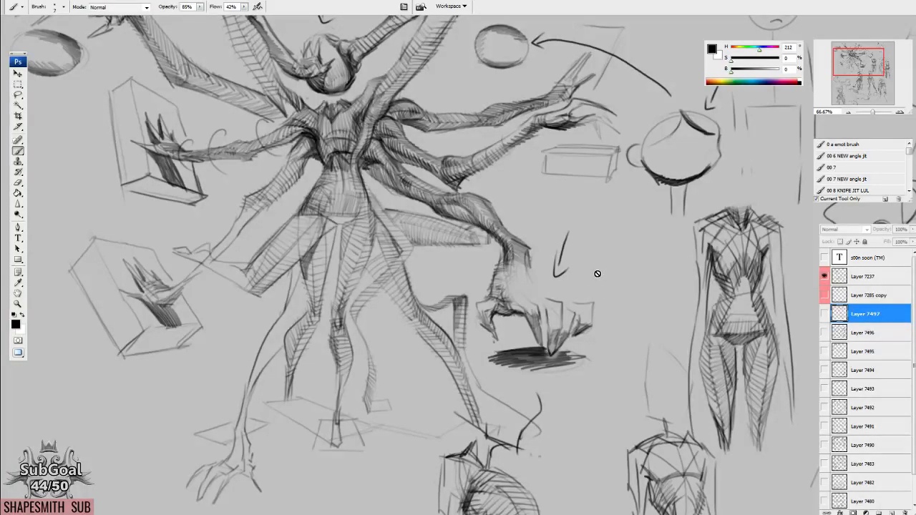
Select Layer 7237 and examine its multi-armed figure, legs and claw hand.
{"action": "left_click_drag", "start_coordinate": [664, 408], "coordinate": [859, 358]}
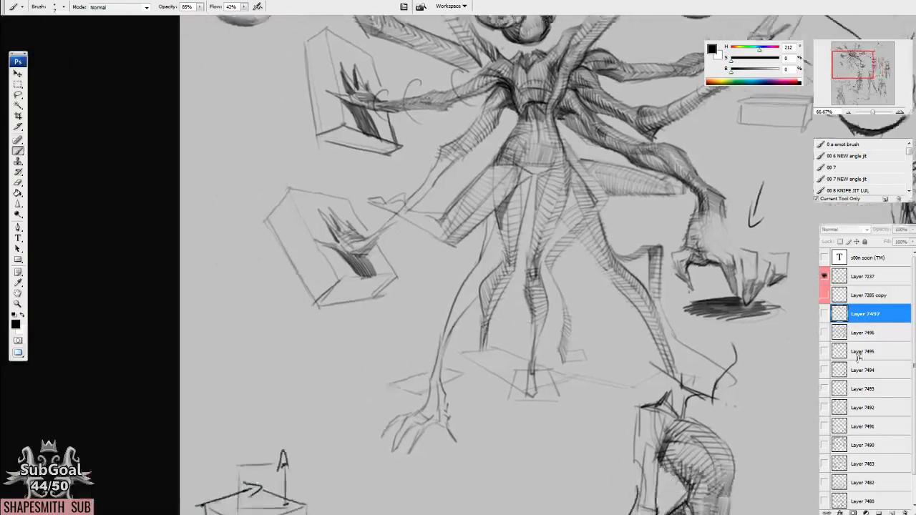
{"action": "left_click", "coordinate": [864, 279]}
{"action": "left_click_drag", "start_coordinate": [523, 181], "coordinate": [530, 313]}
{"action": "key", "text": "ctrl+plus"}
{"action": "left_click_drag", "start_coordinate": [608, 253], "coordinate": [552, 306]}
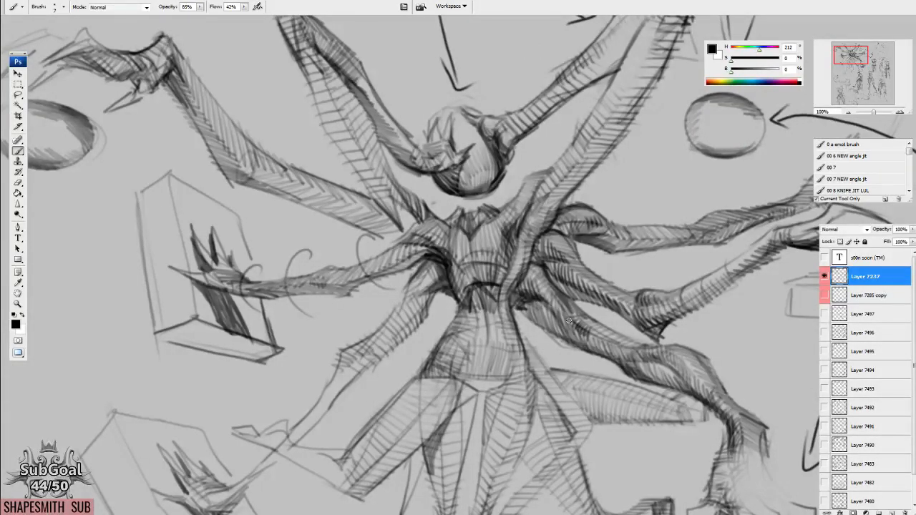
{"action": "left_click_drag", "start_coordinate": [654, 477], "coordinate": [653, 250]}
{"action": "left_click_drag", "start_coordinate": [581, 378], "coordinate": [501, 317]}
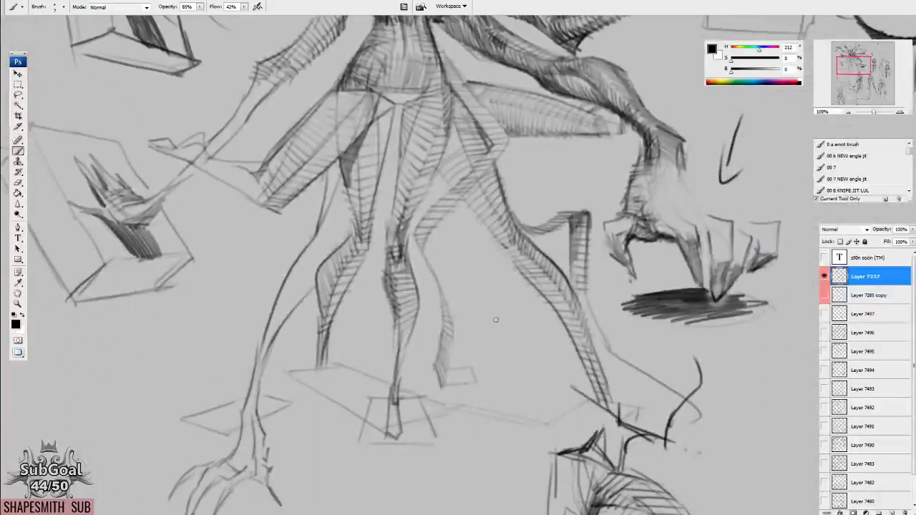
{"action": "left_click_drag", "start_coordinate": [530, 285], "coordinate": [467, 303]}
{"action": "mouse_move", "coordinate": [338, 315]}
{"action": "left_mouse_down"}
{"action": "mouse_move", "coordinate": [438, 233]}
{"action": "mouse_move", "coordinate": [457, 276]}
{"action": "mouse_move", "coordinate": [643, 372]}
{"action": "left_mouse_up"}
{"action": "key", "text": "l"}
{"action": "mouse_move", "coordinate": [480, 208]}
{"action": "left_mouse_down"}
{"action": "mouse_move", "coordinate": [449, 183]}
{"action": "mouse_move", "coordinate": [444, 210]}
{"action": "mouse_move", "coordinate": [500, 92]}
{"action": "left_mouse_up"}
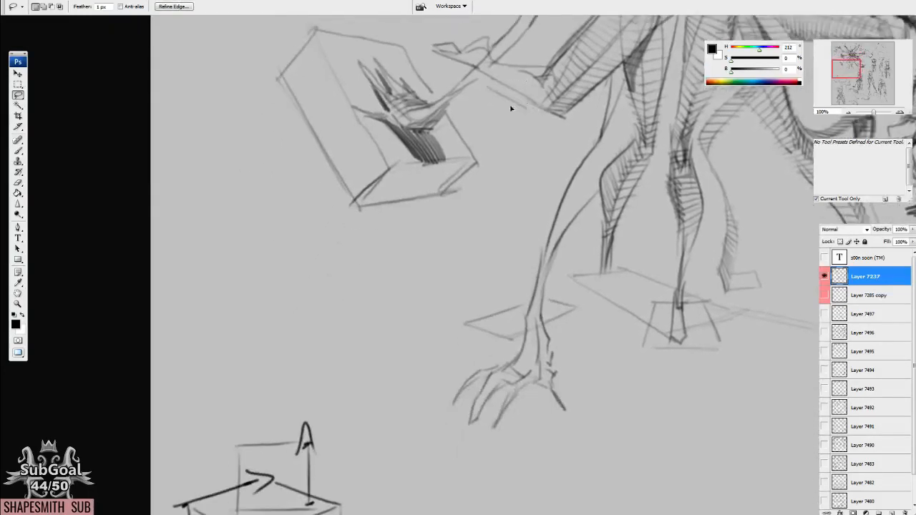
{"action": "left_click_drag", "start_coordinate": [328, 318], "coordinate": [494, 242]}
{"action": "key", "text": "ctrl+d"}
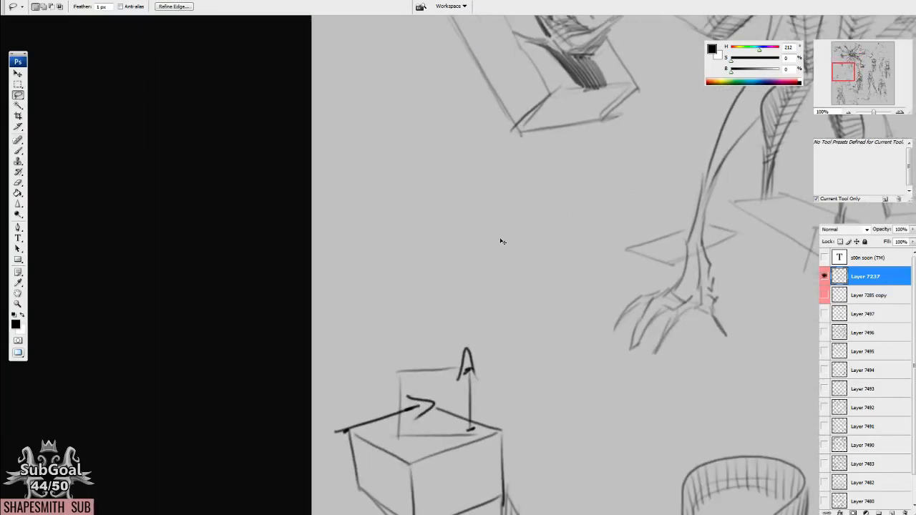
Add a blank layer above Layer 7237, hide the figure drawing, and draw a short diagonal line with "Line" written beneath it.
{"action": "key", "text": "ctrl+shift+alt+n"}
{"action": "left_click", "coordinate": [825, 295]}
{"action": "key", "text": "ctrl+j"}
{"action": "key", "text": "Return"}
{"action": "key", "text": "ctrl+e"}
{"action": "key", "text": "v"}
{"action": "left_click_drag", "start_coordinate": [644, 338], "coordinate": [612, 331]}
{"action": "key", "text": "b"}
{"action": "mouse_move", "coordinate": [513, 303]}
{"action": "left_mouse_down"}
{"action": "mouse_move", "coordinate": [551, 326]}
{"action": "mouse_move", "coordinate": [593, 327]}
{"action": "left_mouse_up"}
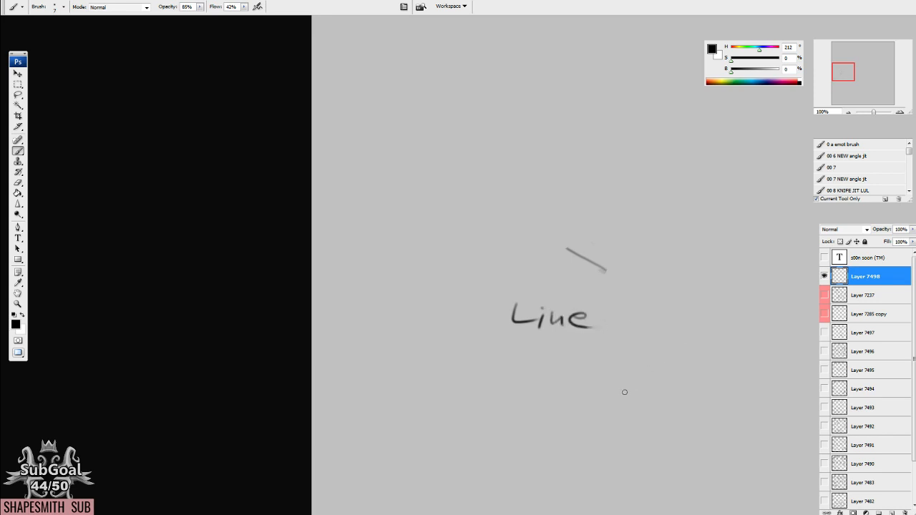
Add arrowheads to both ends of the diagonal line and write "-> Angle" after the word "Line".
{"action": "left_click_drag", "start_coordinate": [633, 385], "coordinate": [531, 375]}
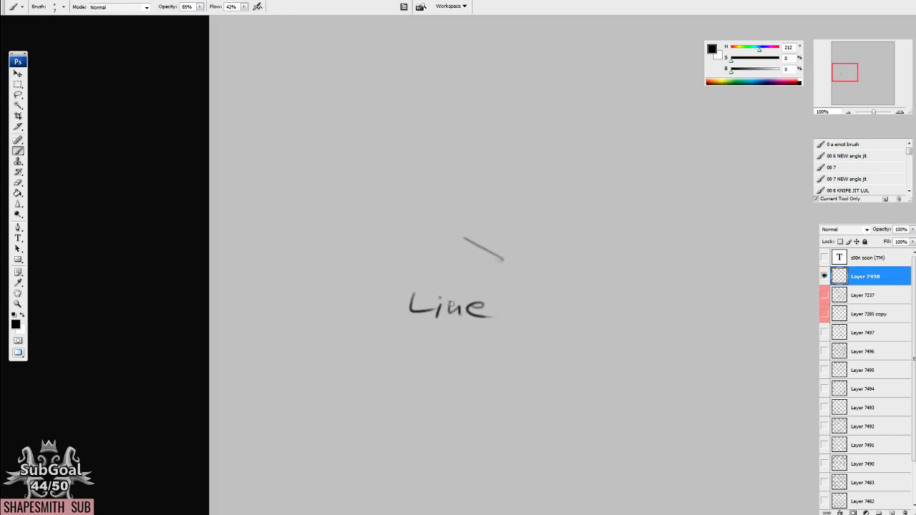
{"action": "left_click_drag", "start_coordinate": [506, 250], "coordinate": [482, 263]}
{"action": "left_click_drag", "start_coordinate": [471, 232], "coordinate": [463, 246]}
{"action": "left_click_drag", "start_coordinate": [626, 301], "coordinate": [611, 299]}
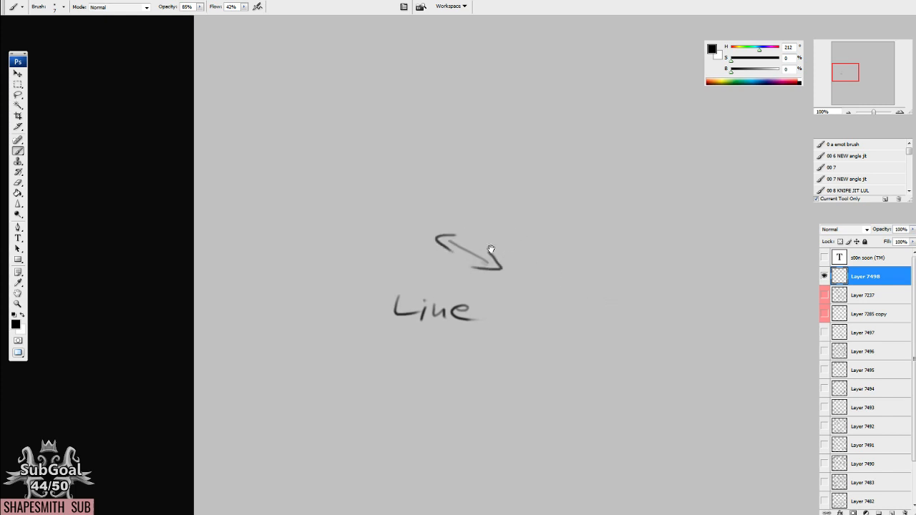
{"action": "left_click_drag", "start_coordinate": [503, 311], "coordinate": [531, 311]}
{"action": "mouse_move", "coordinate": [522, 305]}
{"action": "left_mouse_down"}
{"action": "mouse_move", "coordinate": [520, 315]}
{"action": "mouse_move", "coordinate": [566, 308]}
{"action": "left_mouse_up"}
{"action": "left_click_drag", "start_coordinate": [572, 319], "coordinate": [643, 320]}
Draw a horizontal line labelled 0 and a tall vertical line labelled 90 beside the "Angle" note.
{"action": "left_click_drag", "start_coordinate": [719, 331], "coordinate": [590, 348]}
{"action": "mouse_move", "coordinate": [533, 266]}
{"action": "left_mouse_down"}
{"action": "mouse_move", "coordinate": [680, 262]}
{"action": "mouse_move", "coordinate": [571, 309]}
{"action": "left_mouse_up"}
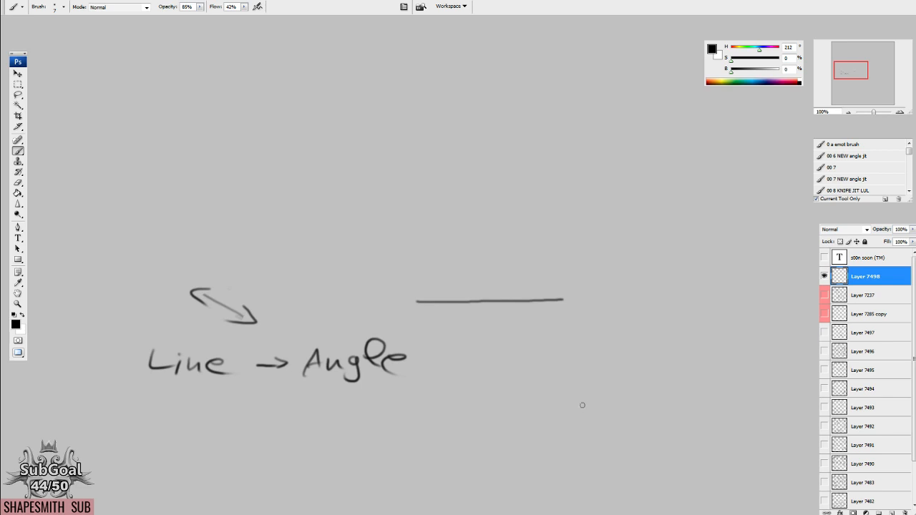
{"action": "left_click_drag", "start_coordinate": [627, 160], "coordinate": [629, 362]}
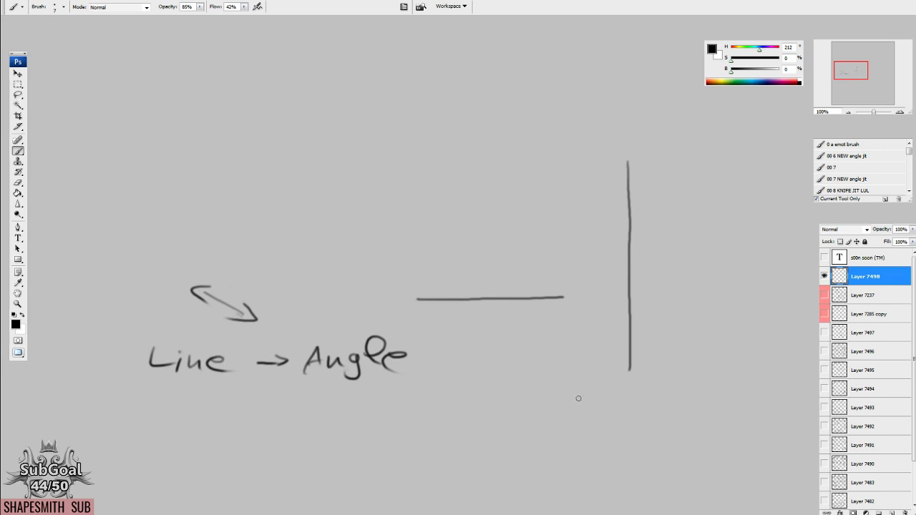
{"action": "left_click_drag", "start_coordinate": [623, 347], "coordinate": [625, 345]}
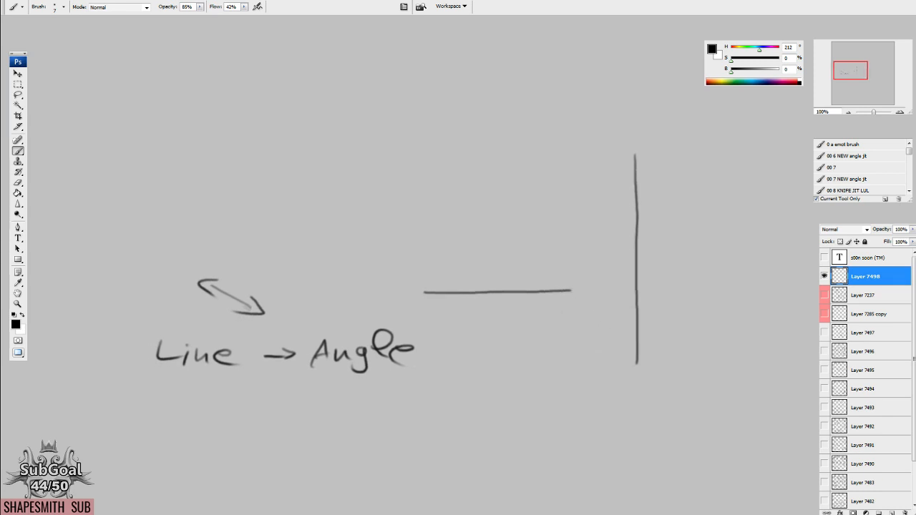
{"action": "left_click_drag", "start_coordinate": [580, 284], "coordinate": [567, 345]}
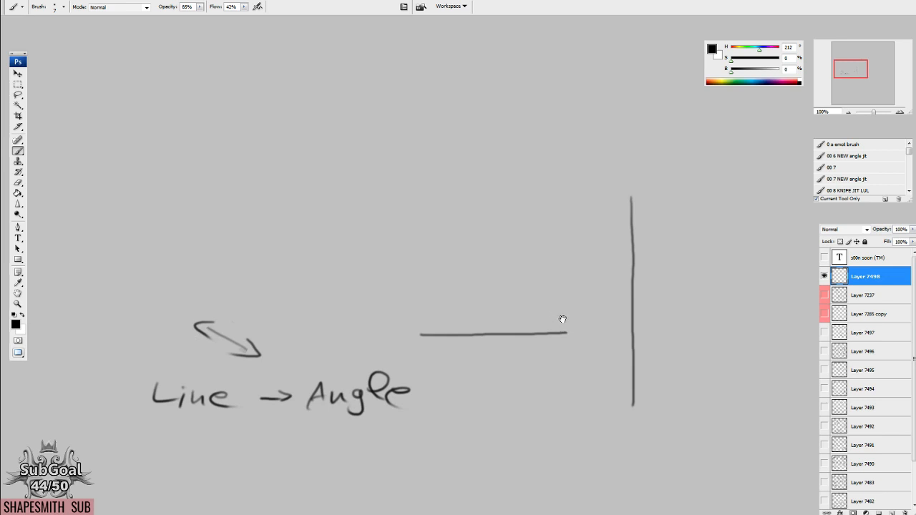
{"action": "mouse_move", "coordinate": [460, 316]}
{"action": "left_mouse_down"}
{"action": "mouse_move", "coordinate": [458, 326]}
{"action": "mouse_move", "coordinate": [460, 317]}
{"action": "left_mouse_up"}
{"action": "mouse_move", "coordinate": [636, 289]}
{"action": "left_mouse_down"}
{"action": "mouse_move", "coordinate": [643, 314]}
{"action": "mouse_move", "coordinate": [658, 289]}
{"action": "left_mouse_up"}
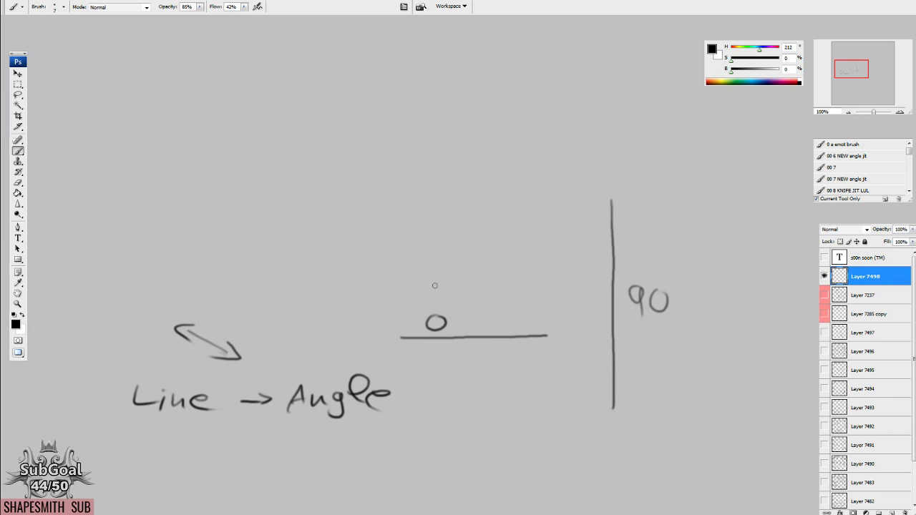
Circle the double-headed arrow and extend the 0 line downward into a closed rectangle.
{"action": "left_click_drag", "start_coordinate": [326, 323], "coordinate": [472, 278]}
{"action": "left_click_drag", "start_coordinate": [353, 269], "coordinate": [390, 259]}
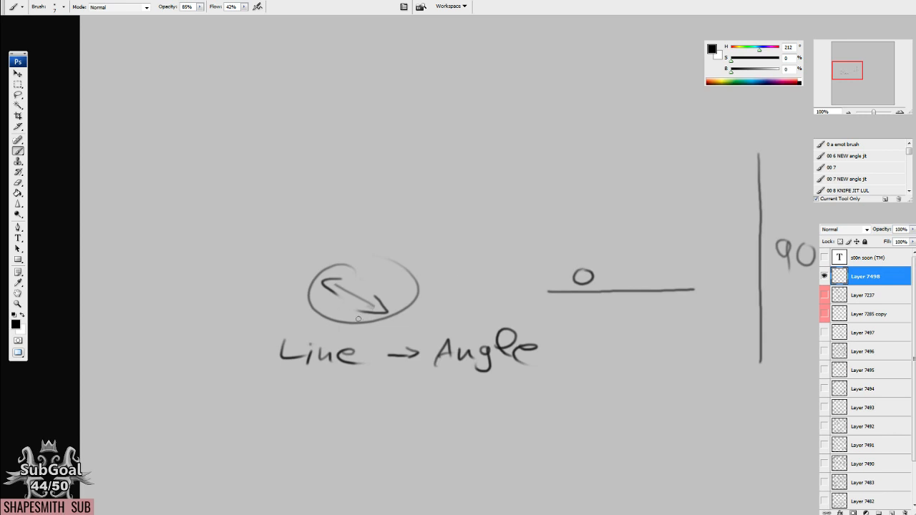
{"action": "left_click_drag", "start_coordinate": [796, 295], "coordinate": [562, 310]}
{"action": "left_click_drag", "start_coordinate": [545, 399], "coordinate": [494, 306]}
{"action": "mouse_move", "coordinate": [434, 188]}
{"action": "left_mouse_down"}
{"action": "mouse_move", "coordinate": [442, 255]}
{"action": "mouse_move", "coordinate": [529, 250]}
{"action": "mouse_move", "coordinate": [572, 194]}
{"action": "mouse_move", "coordinate": [562, 251]}
{"action": "left_mouse_up"}
{"action": "left_click_drag", "start_coordinate": [571, 191], "coordinate": [566, 262]}
Lasso the rectangle with its 0 label and rotate it by about -5.1 degrees.
{"action": "key", "text": "l"}
{"action": "mouse_move", "coordinate": [538, 119]}
{"action": "left_mouse_down"}
{"action": "mouse_move", "coordinate": [407, 227]}
{"action": "mouse_move", "coordinate": [617, 166]}
{"action": "mouse_move", "coordinate": [619, 179]}
{"action": "left_mouse_up"}
{"action": "key", "text": "ctrl+t"}
{"action": "mouse_move", "coordinate": [648, 344]}
{"action": "left_mouse_down"}
{"action": "mouse_move", "coordinate": [464, 399]}
{"action": "mouse_move", "coordinate": [394, 378]}
{"action": "mouse_move", "coordinate": [450, 374]}
{"action": "mouse_move", "coordinate": [493, 386]}
{"action": "mouse_move", "coordinate": [434, 380]}
{"action": "mouse_move", "coordinate": [618, 366]}
{"action": "mouse_move", "coordinate": [652, 335]}
{"action": "left_mouse_up"}
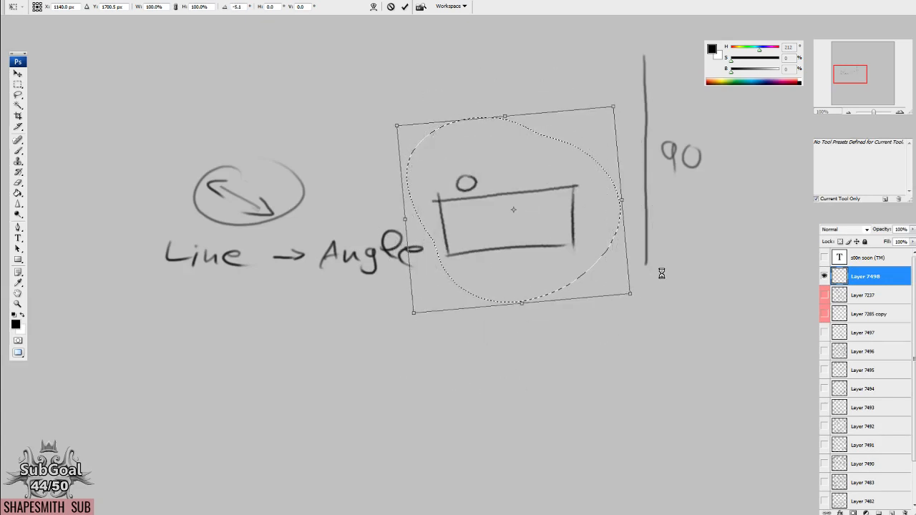
{"action": "key", "text": "Return"}
Duplicate the tilted rectangle below the original and shift the copy's left side outward.
{"action": "mouse_move", "coordinate": [531, 243]}
{"action": "left_mouse_down"}
{"action": "mouse_move", "coordinate": [552, 205]}
{"action": "mouse_move", "coordinate": [563, 374]}
{"action": "mouse_move", "coordinate": [525, 298]}
{"action": "left_mouse_up"}
{"action": "mouse_move", "coordinate": [452, 268]}
{"action": "left_mouse_down"}
{"action": "mouse_move", "coordinate": [483, 338]}
{"action": "mouse_move", "coordinate": [450, 249]}
{"action": "left_mouse_up"}
{"action": "left_click_drag", "start_coordinate": [465, 337], "coordinate": [420, 340]}
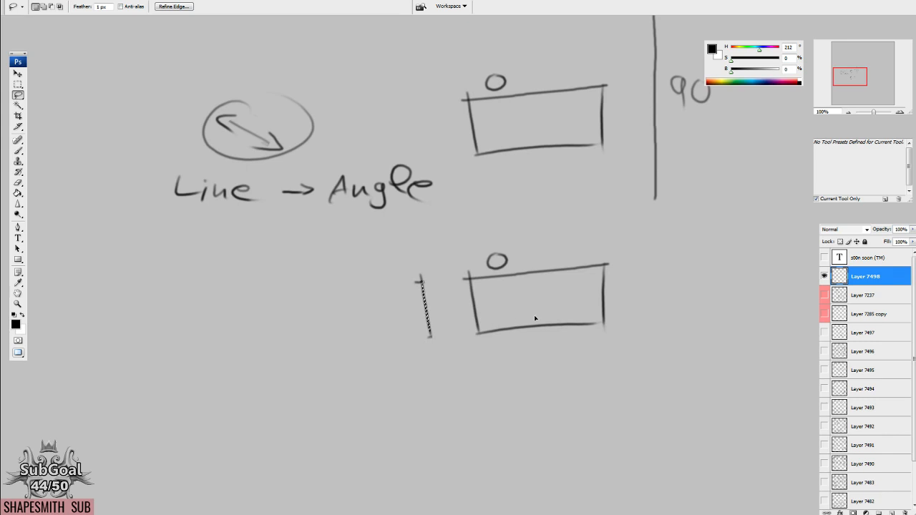
{"action": "key", "text": "ctrl+z"}
{"action": "left_click_drag", "start_coordinate": [466, 322], "coordinate": [426, 329]}
Move the copy's right, top and bottom edges outward into separate lines and delete its 0 label.
{"action": "mouse_move", "coordinate": [603, 259]}
{"action": "left_mouse_down"}
{"action": "mouse_move", "coordinate": [605, 349]}
{"action": "mouse_move", "coordinate": [617, 251]}
{"action": "left_mouse_up"}
{"action": "left_click_drag", "start_coordinate": [611, 333], "coordinate": [656, 333]}
{"action": "mouse_move", "coordinate": [490, 245]}
{"action": "left_mouse_down"}
{"action": "mouse_move", "coordinate": [521, 266]}
{"action": "mouse_move", "coordinate": [494, 246]}
{"action": "mouse_move", "coordinate": [479, 260]}
{"action": "mouse_move", "coordinate": [614, 250]}
{"action": "left_mouse_up"}
{"action": "key", "text": "ctrl+d"}
{"action": "key", "text": "Delete"}
{"action": "key", "text": "ctrl+d"}
{"action": "left_click_drag", "start_coordinate": [567, 290], "coordinate": [566, 263]}
{"action": "mouse_move", "coordinate": [547, 303]}
{"action": "left_mouse_down"}
{"action": "mouse_move", "coordinate": [512, 296]}
{"action": "mouse_move", "coordinate": [553, 311]}
{"action": "left_mouse_up"}
{"action": "left_click_drag", "start_coordinate": [552, 357], "coordinate": [561, 391]}
{"action": "key", "text": "ctrl+d"}
{"action": "key", "text": "b"}
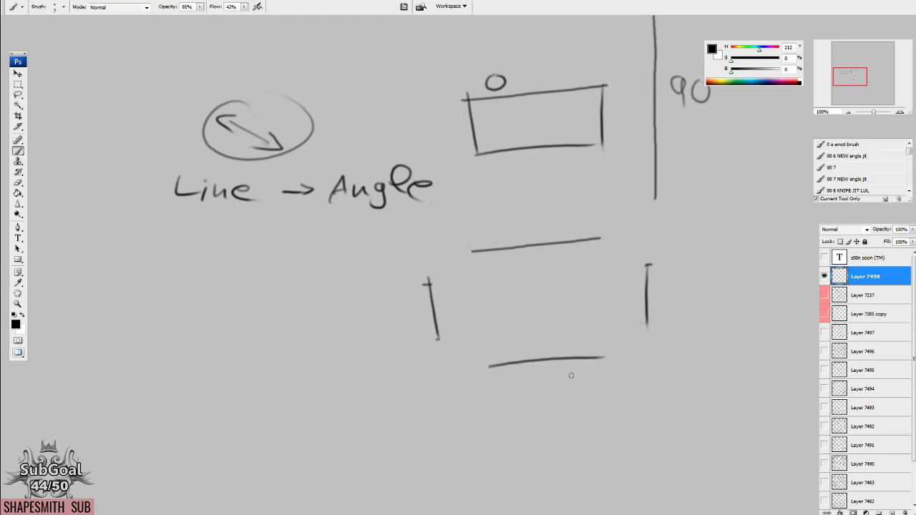
Break the word "Line" into scattered pieces with the lasso and cut up the "A" of "Angle".
{"action": "left_click_drag", "start_coordinate": [377, 257], "coordinate": [544, 308]}
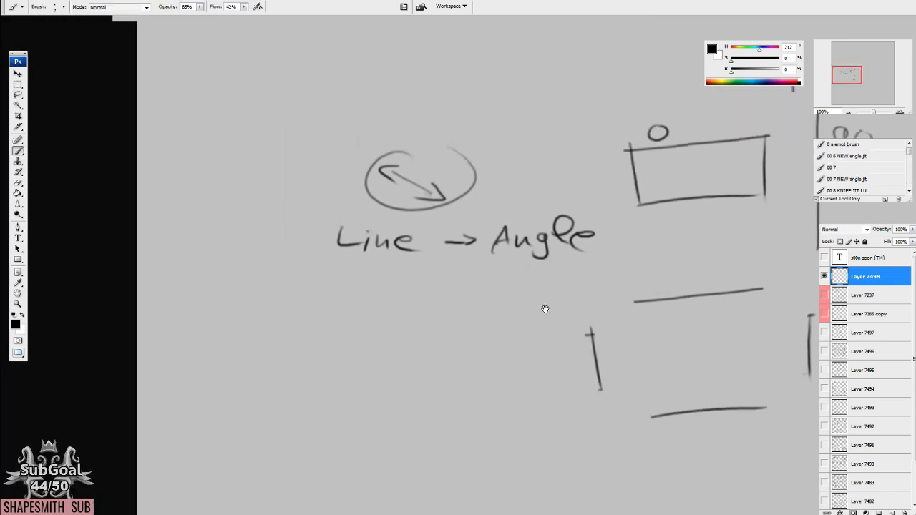
{"action": "key", "text": "l"}
{"action": "mouse_move", "coordinate": [419, 180]}
{"action": "left_mouse_down"}
{"action": "mouse_move", "coordinate": [412, 211]}
{"action": "mouse_move", "coordinate": [430, 189]}
{"action": "mouse_move", "coordinate": [388, 197]}
{"action": "mouse_move", "coordinate": [430, 216]}
{"action": "mouse_move", "coordinate": [445, 208]}
{"action": "mouse_move", "coordinate": [403, 243]}
{"action": "left_mouse_up"}
{"action": "mouse_move", "coordinate": [448, 197]}
{"action": "left_mouse_down"}
{"action": "mouse_move", "coordinate": [453, 226]}
{"action": "mouse_move", "coordinate": [437, 206]}
{"action": "mouse_move", "coordinate": [443, 296]}
{"action": "mouse_move", "coordinate": [459, 194]}
{"action": "mouse_move", "coordinate": [434, 174]}
{"action": "mouse_move", "coordinate": [458, 201]}
{"action": "mouse_move", "coordinate": [442, 223]}
{"action": "mouse_move", "coordinate": [465, 203]}
{"action": "mouse_move", "coordinate": [476, 234]}
{"action": "mouse_move", "coordinate": [492, 204]}
{"action": "mouse_move", "coordinate": [483, 206]}
{"action": "left_mouse_up"}
{"action": "mouse_move", "coordinate": [488, 205]}
{"action": "left_mouse_down"}
{"action": "mouse_move", "coordinate": [510, 209]}
{"action": "mouse_move", "coordinate": [478, 188]}
{"action": "left_mouse_up"}
{"action": "key", "text": "d"}
{"action": "key", "text": "ctrl+d"}
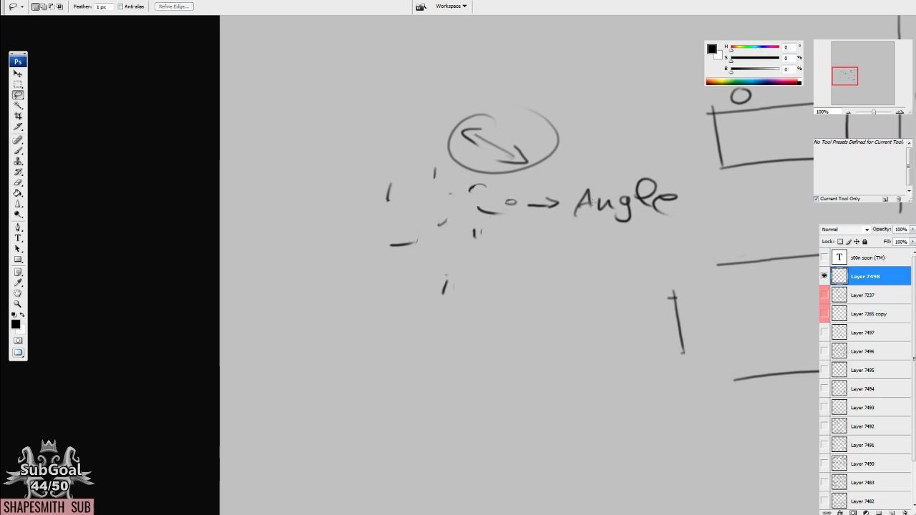
{"action": "key", "text": "b"}
{"action": "mouse_move", "coordinate": [569, 202]}
{"action": "left_mouse_down"}
{"action": "mouse_move", "coordinate": [586, 179]}
{"action": "mouse_move", "coordinate": [568, 202]}
{"action": "left_mouse_up"}
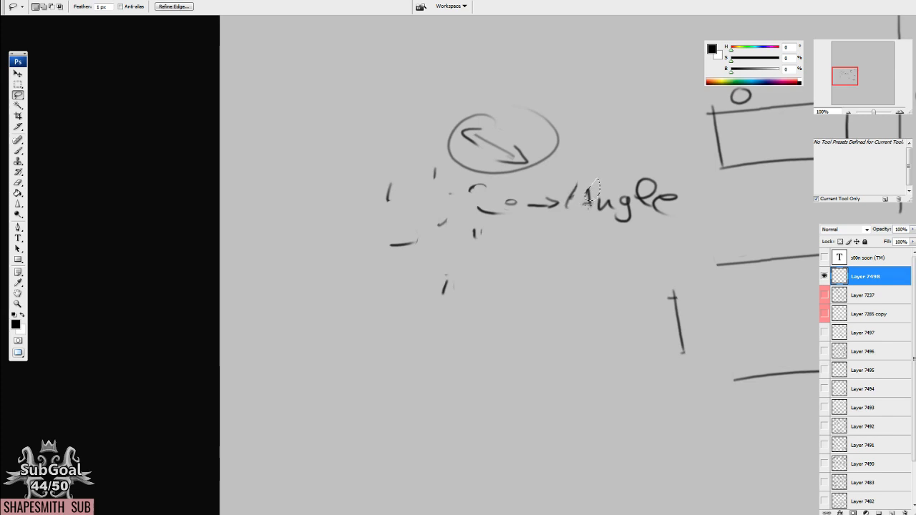
{"action": "key", "text": "Delete"}
Draw a few right-angled strokes and a stack of three triangular shapes with horizontal bars below the broken word.
{"action": "key", "text": "b"}
{"action": "left_click_drag", "start_coordinate": [594, 426], "coordinate": [572, 306]}
{"action": "mouse_move", "coordinate": [331, 280]}
{"action": "left_mouse_down"}
{"action": "mouse_move", "coordinate": [329, 328]}
{"action": "mouse_move", "coordinate": [383, 301]}
{"action": "left_mouse_up"}
{"action": "mouse_move", "coordinate": [364, 254]}
{"action": "left_mouse_down"}
{"action": "mouse_move", "coordinate": [364, 308]}
{"action": "mouse_move", "coordinate": [407, 250]}
{"action": "left_mouse_up"}
{"action": "mouse_move", "coordinate": [431, 389]}
{"action": "left_mouse_down"}
{"action": "mouse_move", "coordinate": [477, 305]}
{"action": "mouse_move", "coordinate": [503, 382]}
{"action": "mouse_move", "coordinate": [544, 288]}
{"action": "left_mouse_up"}
{"action": "left_click_drag", "start_coordinate": [544, 288], "coordinate": [575, 376]}
{"action": "left_click_drag", "start_coordinate": [432, 293], "coordinate": [576, 294]}
{"action": "left_click_drag", "start_coordinate": [474, 289], "coordinate": [521, 225]}
{"action": "left_click_drag", "start_coordinate": [521, 226], "coordinate": [539, 286]}
{"action": "left_click_drag", "start_coordinate": [478, 226], "coordinate": [578, 227]}
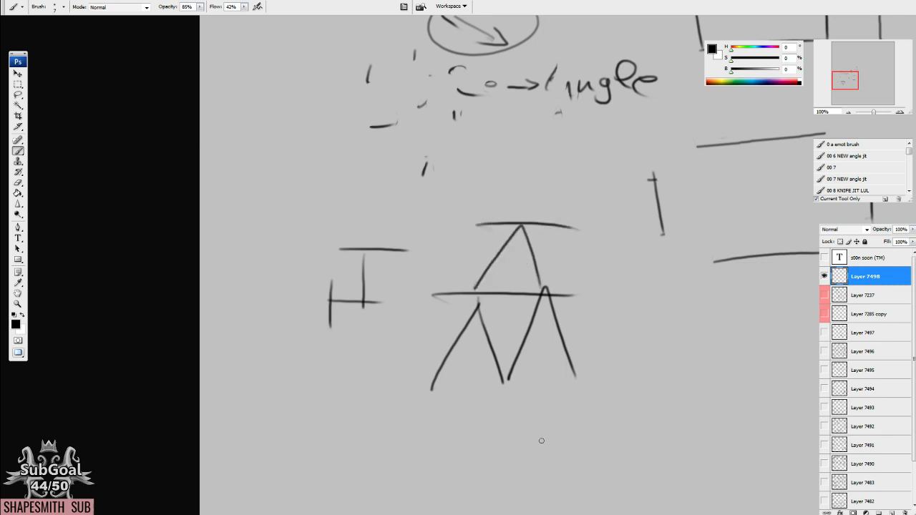
Extend the right-angled strokes beside the triangles into a grid of crossing vertical and horizontal lines.
{"action": "left_click_drag", "start_coordinate": [422, 244], "coordinate": [418, 348]}
{"action": "left_click_drag", "start_coordinate": [376, 289], "coordinate": [460, 288]}
{"action": "left_click_drag", "start_coordinate": [417, 202], "coordinate": [418, 299]}
{"action": "left_click_drag", "start_coordinate": [413, 226], "coordinate": [312, 232]}
{"action": "left_click_drag", "start_coordinate": [321, 169], "coordinate": [319, 281]}
{"action": "left_click_drag", "start_coordinate": [266, 253], "coordinate": [375, 246]}
{"action": "left_click_drag", "start_coordinate": [379, 202], "coordinate": [377, 309]}
{"action": "left_click_drag", "start_coordinate": [263, 289], "coordinate": [386, 279]}
{"action": "left_click_drag", "start_coordinate": [385, 250], "coordinate": [383, 340]}
{"action": "left_click_drag", "start_coordinate": [290, 322], "coordinate": [390, 321]}
{"action": "left_click_drag", "start_coordinate": [417, 239], "coordinate": [415, 314]}
{"action": "left_click_drag", "start_coordinate": [303, 281], "coordinate": [480, 270]}
Write "HALLO" in straight strokes beside the triangles and run long strokes across it.
{"action": "left_click_drag", "start_coordinate": [596, 417], "coordinate": [423, 363]}
{"action": "mouse_move", "coordinate": [448, 263]}
{"action": "left_mouse_down"}
{"action": "mouse_move", "coordinate": [448, 350]}
{"action": "mouse_move", "coordinate": [468, 351]}
{"action": "left_mouse_up"}
{"action": "left_click_drag", "start_coordinate": [446, 324], "coordinate": [501, 322]}
{"action": "mouse_move", "coordinate": [531, 264]}
{"action": "left_mouse_down"}
{"action": "mouse_move", "coordinate": [516, 342]}
{"action": "mouse_move", "coordinate": [539, 345]}
{"action": "left_mouse_up"}
{"action": "left_click_drag", "start_coordinate": [520, 330], "coordinate": [541, 319]}
{"action": "left_click_drag", "start_coordinate": [559, 272], "coordinate": [578, 326]}
{"action": "mouse_move", "coordinate": [594, 264]}
{"action": "left_mouse_down"}
{"action": "mouse_move", "coordinate": [590, 323]}
{"action": "mouse_move", "coordinate": [604, 319]}
{"action": "left_mouse_up"}
{"action": "left_click_drag", "start_coordinate": [643, 269], "coordinate": [640, 271]}
{"action": "left_click_drag", "start_coordinate": [568, 430], "coordinate": [508, 450]}
Draw a wide rhombus in the empty area beside the separated lines and write "3D" and "2D" next to it.
{"action": "mouse_move", "coordinate": [687, 345]}
{"action": "left_mouse_down"}
{"action": "mouse_move", "coordinate": [586, 342]}
{"action": "mouse_move", "coordinate": [550, 357]}
{"action": "mouse_move", "coordinate": [563, 359]}
{"action": "left_mouse_up"}
{"action": "mouse_move", "coordinate": [335, 394]}
{"action": "left_mouse_down"}
{"action": "mouse_move", "coordinate": [214, 401]}
{"action": "mouse_move", "coordinate": [356, 379]}
{"action": "left_mouse_up"}
{"action": "left_click_drag", "start_coordinate": [528, 295], "coordinate": [453, 316]}
{"action": "mouse_move", "coordinate": [503, 227]}
{"action": "left_mouse_down"}
{"action": "mouse_move", "coordinate": [395, 271]}
{"action": "mouse_move", "coordinate": [530, 233]}
{"action": "mouse_move", "coordinate": [628, 265]}
{"action": "left_mouse_up"}
{"action": "mouse_move", "coordinate": [394, 271]}
{"action": "left_mouse_down"}
{"action": "mouse_move", "coordinate": [508, 313]}
{"action": "mouse_move", "coordinate": [585, 294]}
{"action": "mouse_move", "coordinate": [630, 266]}
{"action": "left_mouse_up"}
{"action": "mouse_move", "coordinate": [635, 198]}
{"action": "left_mouse_down"}
{"action": "mouse_move", "coordinate": [668, 205]}
{"action": "mouse_move", "coordinate": [641, 208]}
{"action": "mouse_move", "coordinate": [691, 212]}
{"action": "left_mouse_up"}
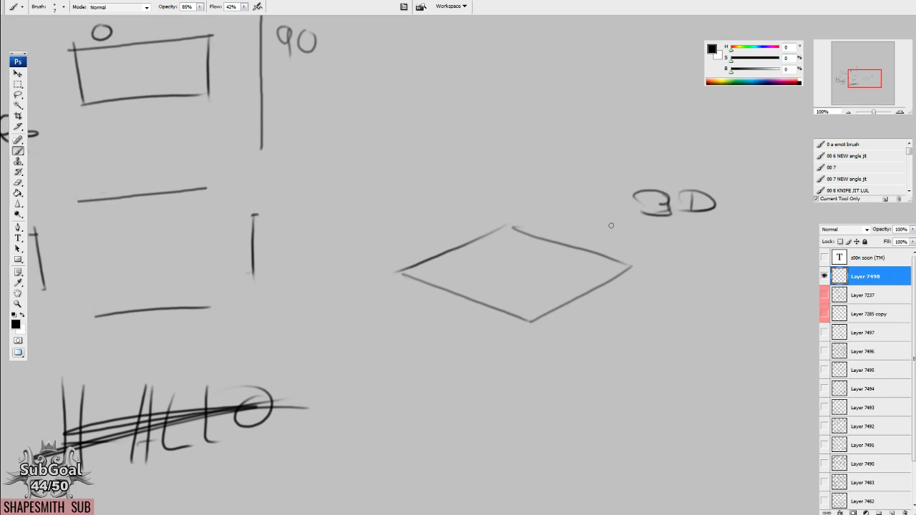
{"action": "mouse_move", "coordinate": [675, 243]}
{"action": "left_mouse_down"}
{"action": "mouse_move", "coordinate": [691, 243]}
{"action": "mouse_move", "coordinate": [696, 256]}
{"action": "left_mouse_up"}
{"action": "left_click_drag", "start_coordinate": [708, 238], "coordinate": [707, 257]}
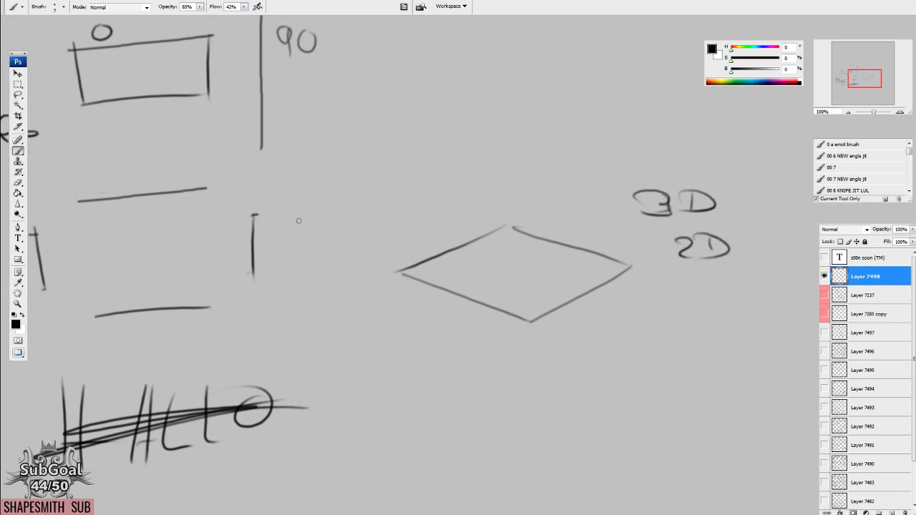
Draw a large circle around the rectangle and its separated edges, and ring the word "Angle" twice.
{"action": "left_click_drag", "start_coordinate": [298, 219], "coordinate": [378, 343]}
{"action": "left_click_drag", "start_coordinate": [372, 207], "coordinate": [492, 163]}
{"action": "mouse_move", "coordinate": [479, 118]}
{"action": "left_mouse_down"}
{"action": "mouse_move", "coordinate": [443, 396]}
{"action": "mouse_move", "coordinate": [289, 133]}
{"action": "left_mouse_up"}
{"action": "left_click_drag", "start_coordinate": [197, 168], "coordinate": [482, 193]}
{"action": "mouse_move", "coordinate": [546, 221]}
{"action": "left_mouse_down"}
{"action": "mouse_move", "coordinate": [522, 209]}
{"action": "mouse_move", "coordinate": [430, 270]}
{"action": "left_mouse_up"}
{"action": "left_click_drag", "start_coordinate": [458, 215], "coordinate": [429, 265]}
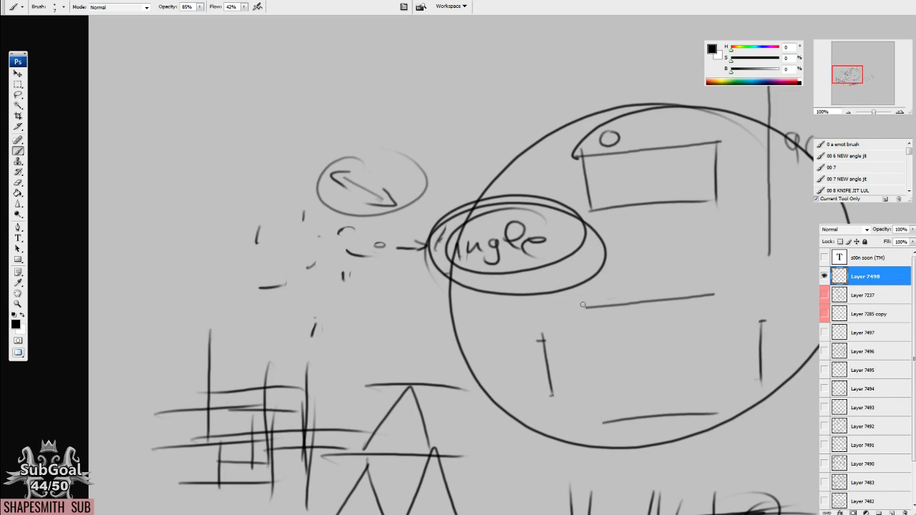
Add vertical and lower edges to the rhombus to turn it into a box.
{"action": "left_click_drag", "start_coordinate": [585, 302], "coordinate": [226, 245]}
{"action": "left_click_drag", "start_coordinate": [655, 244], "coordinate": [381, 101]}
{"action": "left_click_drag", "start_coordinate": [244, 206], "coordinate": [249, 278]}
{"action": "left_click_drag", "start_coordinate": [245, 278], "coordinate": [361, 330]}
{"action": "left_click_drag", "start_coordinate": [369, 254], "coordinate": [379, 344]}
{"action": "mouse_move", "coordinate": [474, 200]}
{"action": "left_mouse_down"}
{"action": "mouse_move", "coordinate": [469, 269]}
{"action": "mouse_move", "coordinate": [362, 342]}
{"action": "left_mouse_up"}
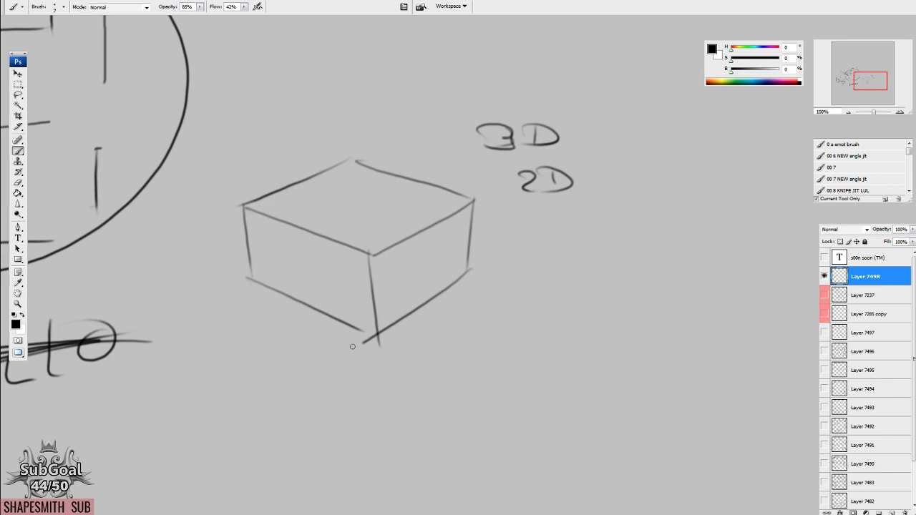
Circle the "3D" and "2D" labels, and draw a large ellipse around them and the box.
{"action": "left_click_drag", "start_coordinate": [352, 347], "coordinate": [384, 428]}
{"action": "mouse_move", "coordinate": [601, 187]}
{"action": "left_mouse_down"}
{"action": "mouse_move", "coordinate": [523, 306]}
{"action": "mouse_move", "coordinate": [594, 169]}
{"action": "left_mouse_up"}
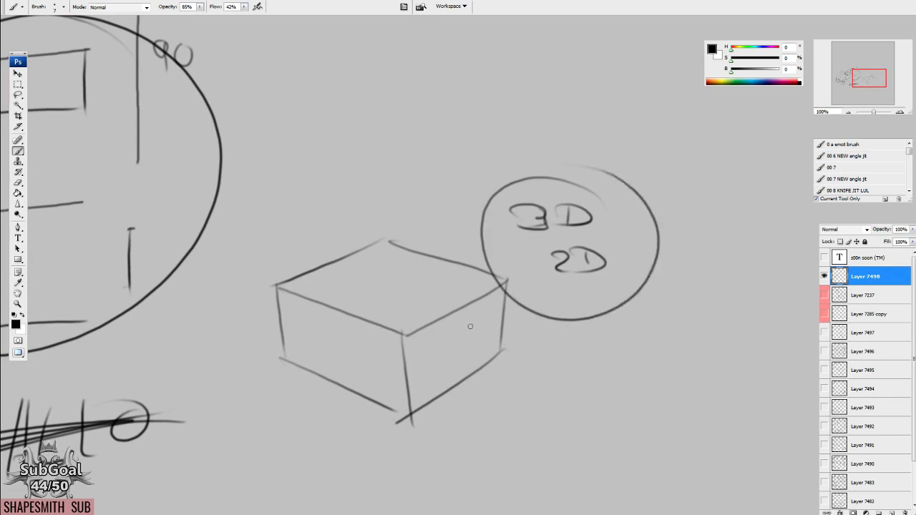
{"action": "left_click_drag", "start_coordinate": [464, 327], "coordinate": [587, 253]}
{"action": "mouse_move", "coordinate": [467, 134]}
{"action": "left_mouse_down"}
{"action": "mouse_move", "coordinate": [372, 308]}
{"action": "mouse_move", "coordinate": [758, 108]}
{"action": "mouse_move", "coordinate": [390, 118]}
{"action": "left_mouse_up"}
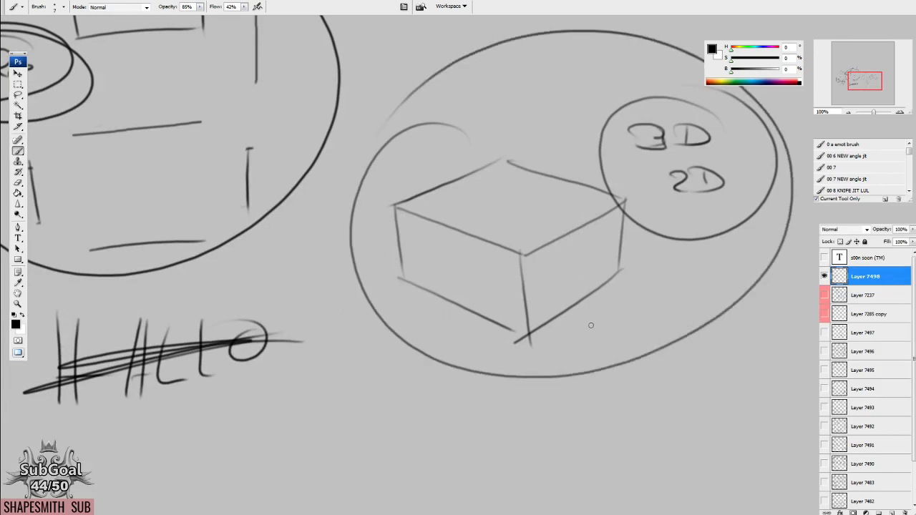
Hide Layer 7498 with the box diagram, and show and select Layer 7497 with the earlier head and shape studies.
{"action": "left_click_drag", "start_coordinate": [728, 289], "coordinate": [605, 313]}
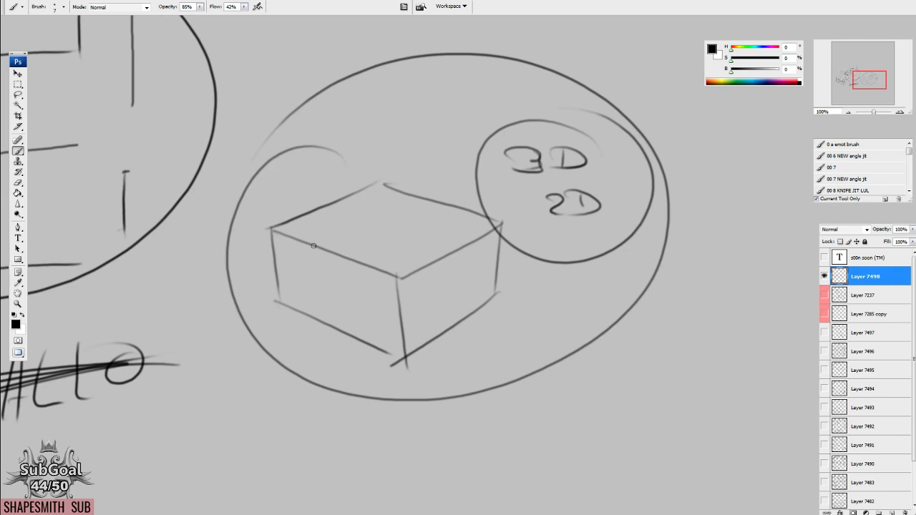
{"action": "mouse_move", "coordinate": [552, 200]}
{"action": "left_mouse_down"}
{"action": "mouse_move", "coordinate": [523, 375]}
{"action": "mouse_move", "coordinate": [488, 405]}
{"action": "left_mouse_up"}
{"action": "left_click", "coordinate": [824, 276]}
{"action": "left_click", "coordinate": [824, 333]}
{"action": "left_click", "coordinate": [861, 334]}
{"action": "left_click_drag", "start_coordinate": [651, 458], "coordinate": [492, 200]}
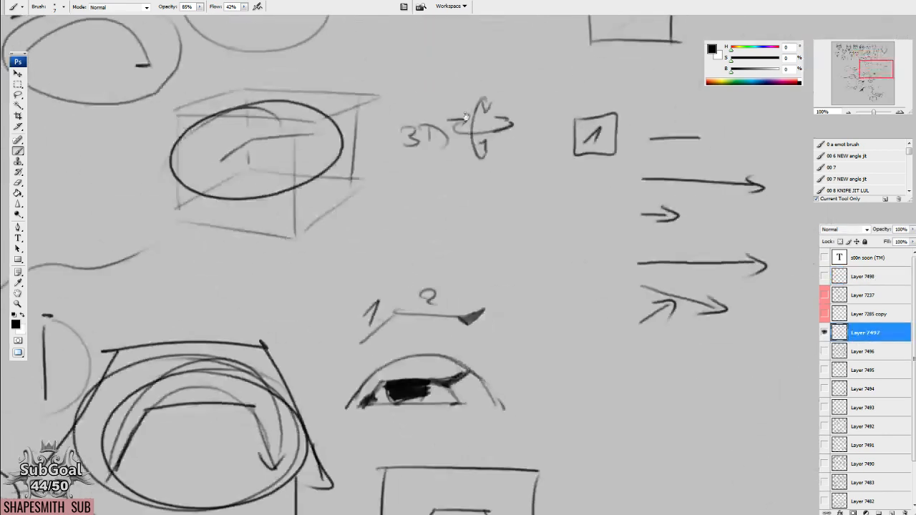
{"action": "left_click_drag", "start_coordinate": [520, 502], "coordinate": [491, 270]}
{"action": "scroll", "coordinate": [510, 255], "scroll_direction": "down", "scroll_amount": 2}
{"action": "left_click_drag", "start_coordinate": [332, 250], "coordinate": [437, 195]}
{"action": "left_click_drag", "start_coordinate": [409, 311], "coordinate": [374, 337]}
{"action": "key", "text": "l"}
{"action": "mouse_move", "coordinate": [360, 260]}
{"action": "left_mouse_down"}
{"action": "mouse_move", "coordinate": [465, 509]}
{"action": "mouse_move", "coordinate": [538, 194]}
{"action": "mouse_move", "coordinate": [386, 234]}
{"action": "mouse_move", "coordinate": [362, 259]}
{"action": "left_mouse_up"}
{"action": "left_click_drag", "start_coordinate": [361, 311], "coordinate": [617, 267]}
{"action": "left_click_drag", "start_coordinate": [737, 90], "coordinate": [503, 316]}
{"action": "key", "text": "ctrl+d"}
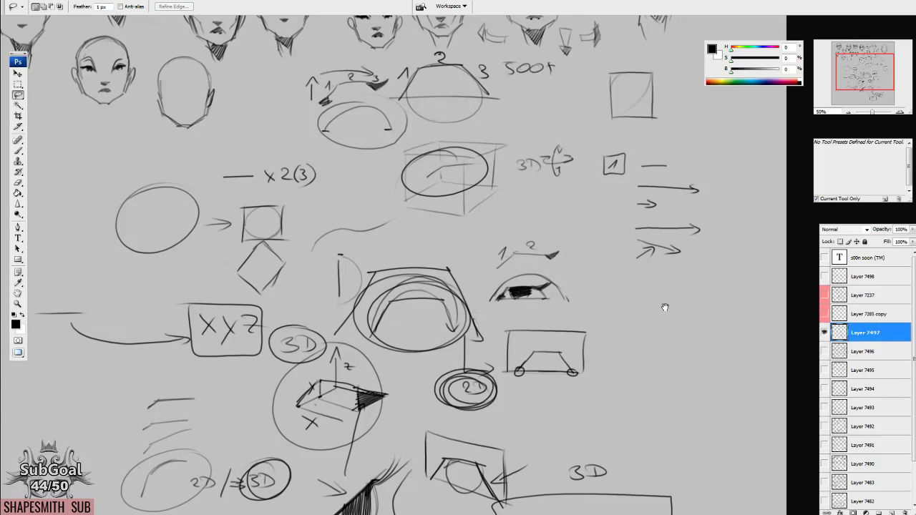
Lasso and delete the large oval, most of the XYZ box with its arrow, and the loose sketches below to clear an empty area.
{"action": "left_click_drag", "start_coordinate": [664, 306], "coordinate": [666, 287]}
{"action": "key", "text": "b"}
{"action": "left_click_drag", "start_coordinate": [380, 402], "coordinate": [678, 196]}
{"action": "left_click_drag", "start_coordinate": [414, 365], "coordinate": [375, 404]}
{"action": "key", "text": "l"}
{"action": "mouse_move", "coordinate": [387, 204]}
{"action": "left_mouse_down"}
{"action": "mouse_move", "coordinate": [474, 383]}
{"action": "mouse_move", "coordinate": [551, 277]}
{"action": "mouse_move", "coordinate": [434, 206]}
{"action": "mouse_move", "coordinate": [467, 333]}
{"action": "left_mouse_up"}
{"action": "key", "text": "Delete"}
{"action": "mouse_move", "coordinate": [432, 208]}
{"action": "left_mouse_down"}
{"action": "mouse_move", "coordinate": [360, 213]}
{"action": "mouse_move", "coordinate": [561, 266]}
{"action": "mouse_move", "coordinate": [553, 236]}
{"action": "left_mouse_up"}
{"action": "key", "text": "Delete"}
{"action": "left_click_drag", "start_coordinate": [473, 236], "coordinate": [498, 210]}
{"action": "key", "text": "Delete"}
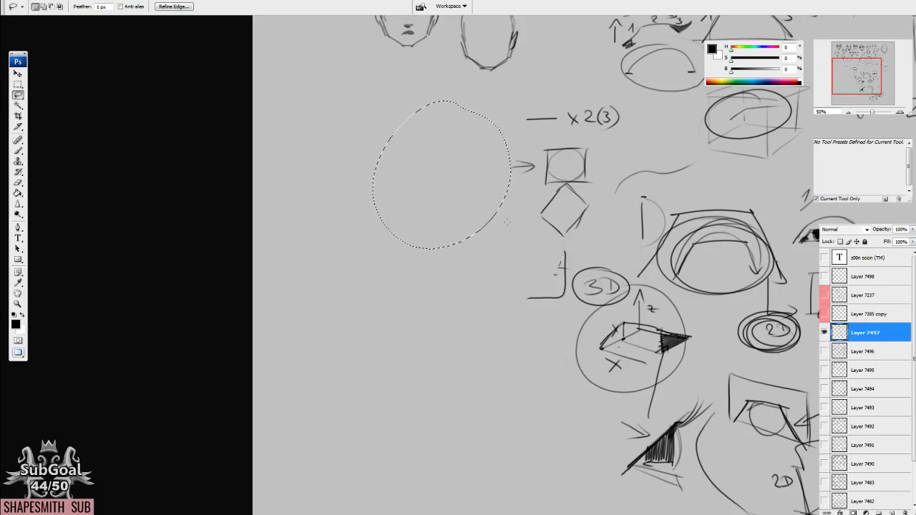
{"action": "left_click_drag", "start_coordinate": [449, 178], "coordinate": [440, 120]}
{"action": "key", "text": "b"}
{"action": "left_click_drag", "start_coordinate": [477, 182], "coordinate": [491, 273]}
{"action": "key", "text": "ctrl+d"}
Examine the existing face sketches above the cleared area up close.
{"action": "key", "text": "ctrl+plus"}
{"action": "key", "text": "ctrl+plus"}
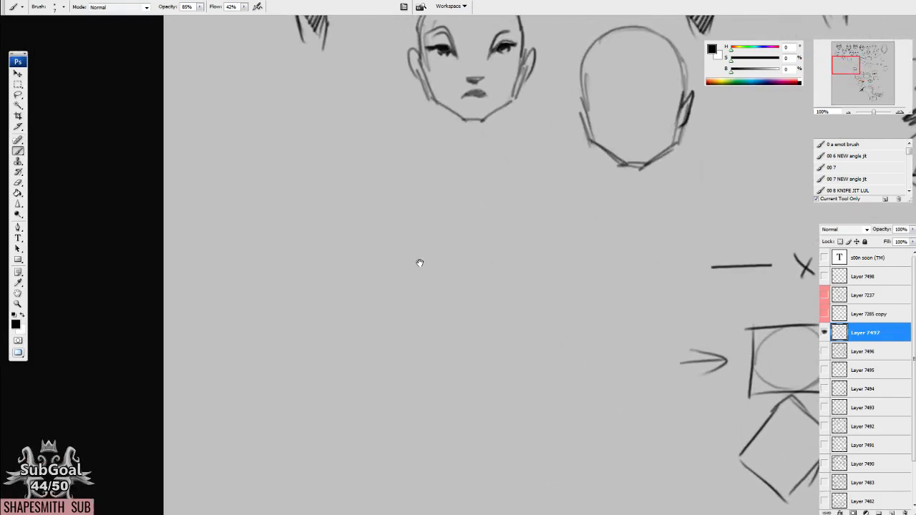
{"action": "left_click_drag", "start_coordinate": [419, 262], "coordinate": [472, 301]}
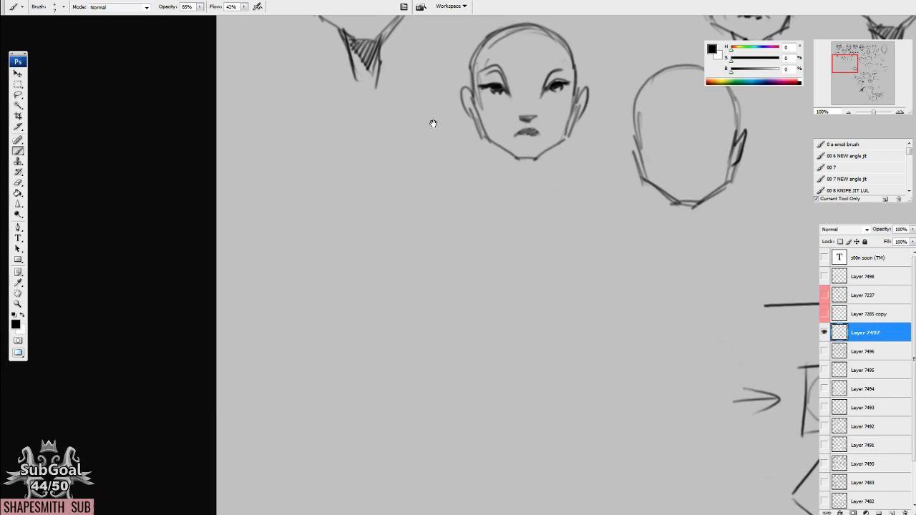
{"action": "left_click_drag", "start_coordinate": [433, 123], "coordinate": [442, 444]}
{"action": "left_click_drag", "start_coordinate": [673, 384], "coordinate": [604, 291]}
{"action": "mouse_move", "coordinate": [694, 403]}
{"action": "left_mouse_down"}
{"action": "mouse_move", "coordinate": [691, 376]}
{"action": "mouse_move", "coordinate": [651, 314]}
{"action": "mouse_move", "coordinate": [583, 309]}
{"action": "left_mouse_up"}
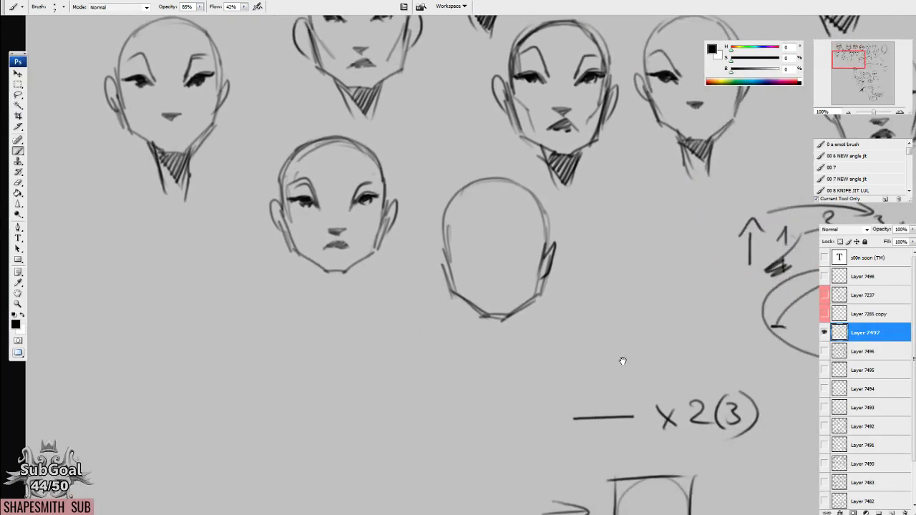
{"action": "left_click_drag", "start_coordinate": [600, 361], "coordinate": [593, 366]}
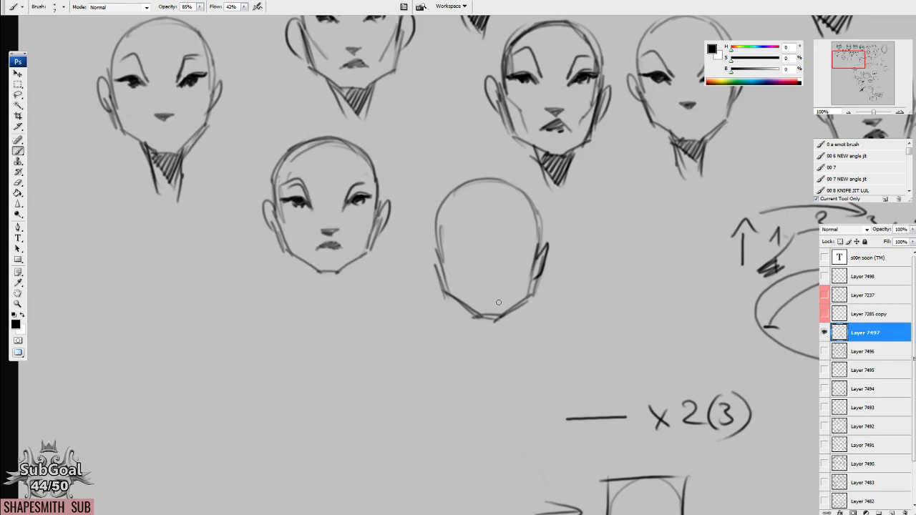
{"action": "left_click_drag", "start_coordinate": [493, 315], "coordinate": [498, 305]}
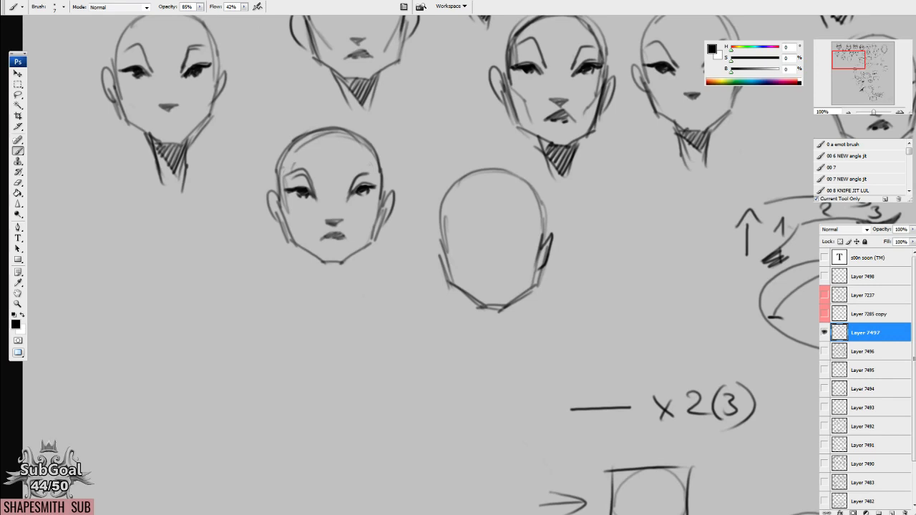
{"action": "left_click_drag", "start_coordinate": [513, 348], "coordinate": [640, 241]}
{"action": "left_click_drag", "start_coordinate": [384, 280], "coordinate": [614, 224]}
{"action": "mouse_move", "coordinate": [706, 236]}
{"action": "left_mouse_down"}
{"action": "mouse_move", "coordinate": [482, 274]}
{"action": "mouse_move", "coordinate": [450, 298]}
{"action": "mouse_move", "coordinate": [568, 242]}
{"action": "mouse_move", "coordinate": [523, 229]}
{"action": "mouse_move", "coordinate": [506, 245]}
{"action": "left_mouse_up"}
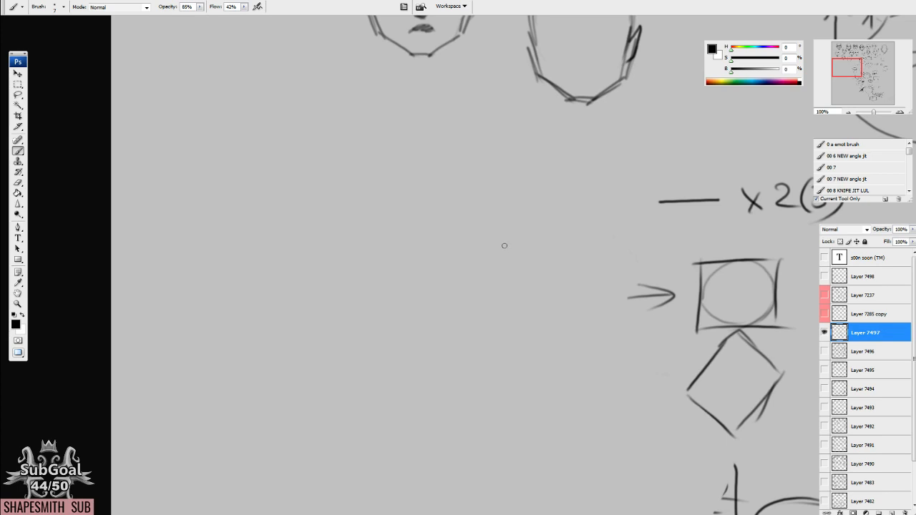
Sketch the outline of a bald, front-facing head with an angular jaw and two ears in the cleared area.
{"action": "mouse_move", "coordinate": [480, 253]}
{"action": "left_mouse_down"}
{"action": "mouse_move", "coordinate": [548, 228]}
{"action": "mouse_move", "coordinate": [501, 241]}
{"action": "mouse_move", "coordinate": [482, 231]}
{"action": "mouse_move", "coordinate": [414, 255]}
{"action": "left_mouse_up"}
{"action": "left_click_drag", "start_coordinate": [375, 224], "coordinate": [391, 292]}
{"action": "left_click_drag", "start_coordinate": [377, 242], "coordinate": [392, 291]}
{"action": "left_click_drag", "start_coordinate": [515, 216], "coordinate": [505, 283]}
{"action": "left_click_drag", "start_coordinate": [512, 248], "coordinate": [478, 315]}
{"action": "mouse_move", "coordinate": [367, 229]}
{"action": "left_mouse_down"}
{"action": "mouse_move", "coordinate": [430, 322]}
{"action": "mouse_move", "coordinate": [469, 329]}
{"action": "mouse_move", "coordinate": [504, 292]}
{"action": "left_mouse_up"}
{"action": "mouse_move", "coordinate": [398, 234]}
{"action": "left_mouse_down"}
{"action": "mouse_move", "coordinate": [407, 271]}
{"action": "mouse_move", "coordinate": [391, 282]}
{"action": "left_mouse_up"}
{"action": "mouse_move", "coordinate": [383, 236]}
{"action": "left_mouse_down"}
{"action": "mouse_move", "coordinate": [394, 188]}
{"action": "mouse_move", "coordinate": [412, 173]}
{"action": "left_mouse_up"}
{"action": "mouse_move", "coordinate": [528, 227]}
{"action": "left_mouse_down"}
{"action": "mouse_move", "coordinate": [523, 257]}
{"action": "mouse_move", "coordinate": [487, 167]}
{"action": "left_mouse_up"}
{"action": "mouse_move", "coordinate": [400, 194]}
{"action": "left_mouse_down"}
{"action": "mouse_move", "coordinate": [437, 160]}
{"action": "mouse_move", "coordinate": [474, 158]}
{"action": "mouse_move", "coordinate": [519, 203]}
{"action": "mouse_move", "coordinate": [516, 256]}
{"action": "left_mouse_up"}
{"action": "left_click_drag", "start_coordinate": [475, 153], "coordinate": [406, 170]}
{"action": "mouse_move", "coordinate": [384, 242]}
{"action": "left_mouse_down"}
{"action": "mouse_move", "coordinate": [448, 157]}
{"action": "mouse_move", "coordinate": [481, 163]}
{"action": "left_mouse_up"}
{"action": "left_click_drag", "start_coordinate": [519, 296], "coordinate": [520, 264]}
{"action": "mouse_move", "coordinate": [524, 216]}
{"action": "left_mouse_down"}
{"action": "mouse_move", "coordinate": [514, 288]}
{"action": "mouse_move", "coordinate": [528, 272]}
{"action": "left_mouse_up"}
{"action": "mouse_move", "coordinate": [387, 258]}
{"action": "left_mouse_down"}
{"action": "mouse_move", "coordinate": [384, 238]}
{"action": "mouse_move", "coordinate": [392, 280]}
{"action": "left_mouse_up"}
Draw the neck lines below the jaw and hatch a dark shadow along the right side of the neck.
{"action": "left_click_drag", "start_coordinate": [417, 313], "coordinate": [439, 375]}
{"action": "left_click_drag", "start_coordinate": [488, 326], "coordinate": [473, 395]}
{"action": "left_click_drag", "start_coordinate": [422, 319], "coordinate": [471, 384]}
{"action": "left_click_drag", "start_coordinate": [487, 327], "coordinate": [472, 385]}
{"action": "left_click_drag", "start_coordinate": [483, 329], "coordinate": [464, 375]}
{"action": "left_click_drag", "start_coordinate": [475, 333], "coordinate": [462, 364]}
Draw the upper eyelids, slanted brow lines and a shaded triangular nose base on the head.
{"action": "left_click_drag", "start_coordinate": [473, 232], "coordinate": [512, 217]}
{"action": "mouse_move", "coordinate": [435, 231]}
{"action": "left_mouse_down"}
{"action": "mouse_move", "coordinate": [414, 214]}
{"action": "mouse_move", "coordinate": [393, 217]}
{"action": "left_mouse_up"}
{"action": "left_click_drag", "start_coordinate": [393, 216], "coordinate": [438, 225]}
{"action": "left_click_drag", "start_coordinate": [398, 190], "coordinate": [433, 202]}
{"action": "mouse_move", "coordinate": [469, 228]}
{"action": "left_mouse_down"}
{"action": "mouse_move", "coordinate": [505, 183]}
{"action": "mouse_move", "coordinate": [509, 215]}
{"action": "mouse_move", "coordinate": [490, 214]}
{"action": "left_mouse_up"}
{"action": "left_click_drag", "start_coordinate": [429, 230], "coordinate": [394, 218]}
{"action": "mouse_move", "coordinate": [438, 266]}
{"action": "left_mouse_down"}
{"action": "mouse_move", "coordinate": [462, 271]}
{"action": "mouse_move", "coordinate": [455, 279]}
{"action": "mouse_move", "coordinate": [464, 270]}
{"action": "mouse_move", "coordinate": [455, 279]}
{"action": "left_mouse_up"}
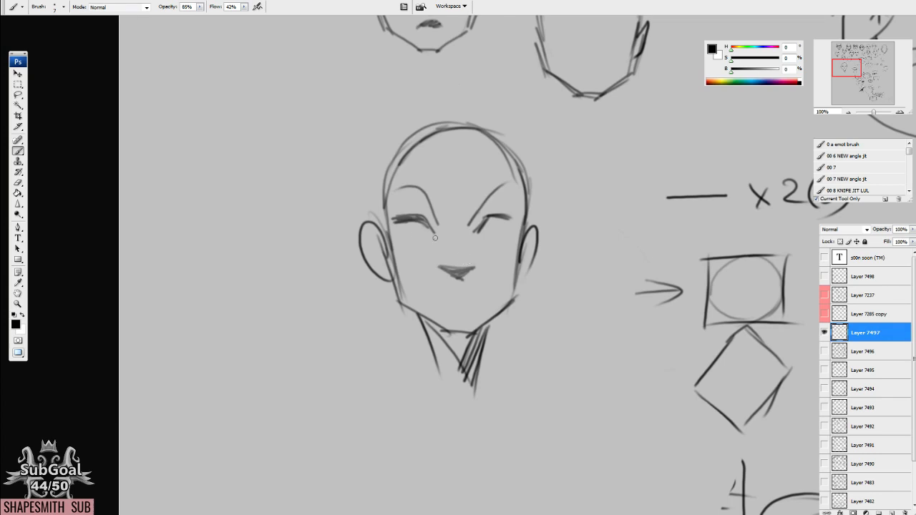
Extend the brow line above the right eye and draw a small shaded mouth below the nose.
{"action": "left_click_drag", "start_coordinate": [502, 215], "coordinate": [514, 177]}
{"action": "left_click_drag", "start_coordinate": [483, 208], "coordinate": [525, 181]}
{"action": "mouse_move", "coordinate": [457, 277]}
{"action": "left_mouse_down"}
{"action": "mouse_move", "coordinate": [441, 299]}
{"action": "mouse_move", "coordinate": [469, 298]}
{"action": "left_mouse_up"}
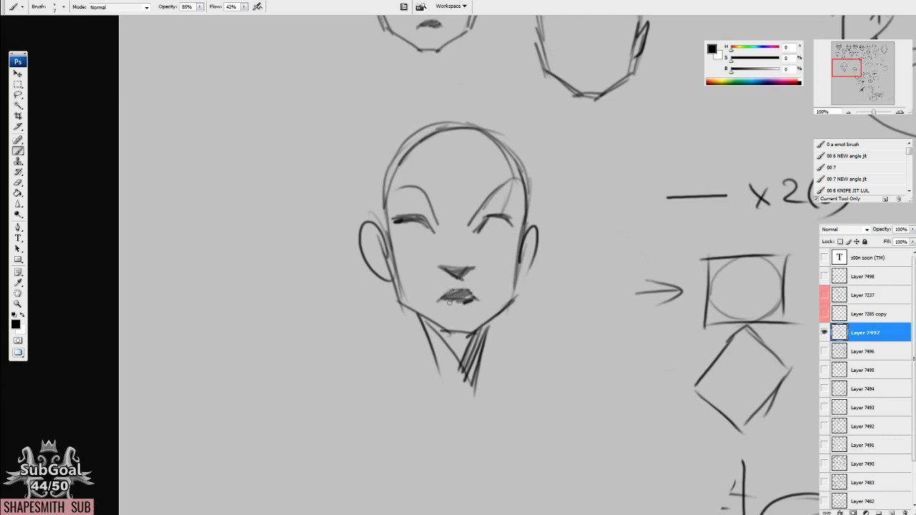
Draw angled cheekbone lines down both sides of the face and short plane lines at the temples.
{"action": "left_click_drag", "start_coordinate": [389, 241], "coordinate": [416, 263]}
{"action": "left_click_drag", "start_coordinate": [409, 258], "coordinate": [432, 324]}
{"action": "left_click_drag", "start_coordinate": [522, 230], "coordinate": [495, 300]}
{"action": "left_click_drag", "start_coordinate": [521, 163], "coordinate": [512, 227]}
{"action": "mouse_move", "coordinate": [395, 178]}
{"action": "left_mouse_down"}
{"action": "mouse_move", "coordinate": [395, 231]}
{"action": "mouse_move", "coordinate": [392, 221]}
{"action": "left_mouse_up"}
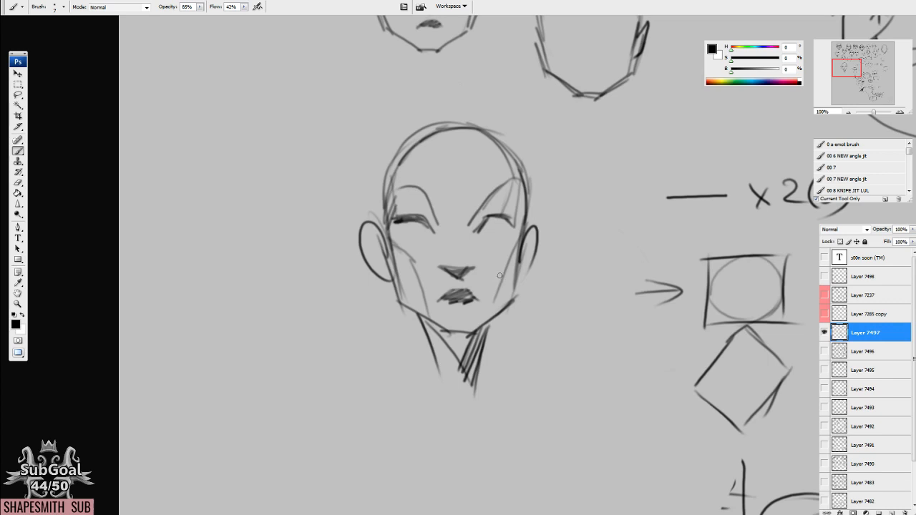
Reinforce the eye and brow lines and add strokes along both sides of the skull.
{"action": "mouse_move", "coordinate": [465, 214]}
{"action": "left_mouse_down"}
{"action": "mouse_move", "coordinate": [482, 188]}
{"action": "mouse_move", "coordinate": [413, 195]}
{"action": "left_mouse_up"}
{"action": "mouse_move", "coordinate": [495, 206]}
{"action": "left_mouse_down"}
{"action": "mouse_move", "coordinate": [518, 192]}
{"action": "mouse_move", "coordinate": [530, 201]}
{"action": "mouse_move", "coordinate": [491, 208]}
{"action": "mouse_move", "coordinate": [508, 173]}
{"action": "mouse_move", "coordinate": [537, 160]}
{"action": "left_mouse_up"}
{"action": "left_click_drag", "start_coordinate": [393, 159], "coordinate": [427, 97]}
{"action": "left_click_drag", "start_coordinate": [540, 204], "coordinate": [545, 155]}
{"action": "left_click_drag", "start_coordinate": [537, 220], "coordinate": [534, 178]}
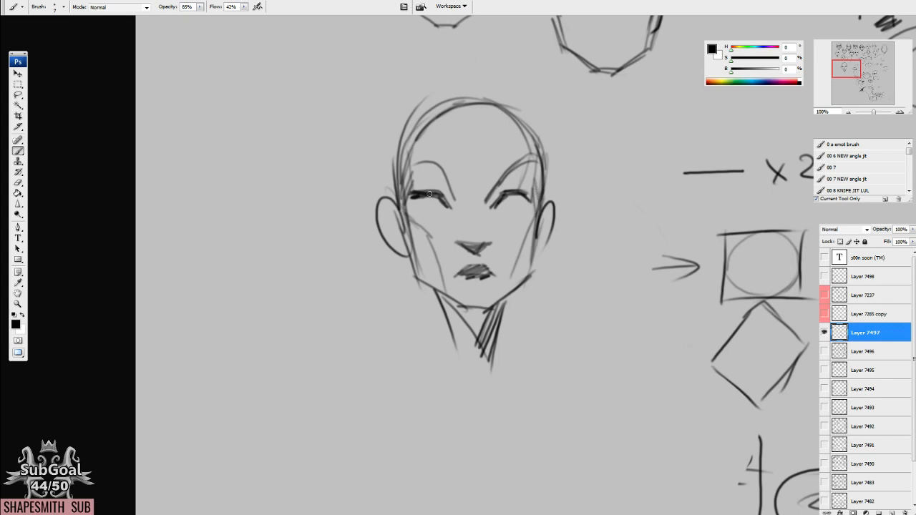
Darken the upper eyelids and hatch both eye sockets up to the brow lines.
{"action": "mouse_move", "coordinate": [451, 204]}
{"action": "left_mouse_down"}
{"action": "mouse_move", "coordinate": [433, 156]}
{"action": "mouse_move", "coordinate": [423, 180]}
{"action": "mouse_move", "coordinate": [438, 204]}
{"action": "mouse_move", "coordinate": [495, 206]}
{"action": "mouse_move", "coordinate": [510, 174]}
{"action": "mouse_move", "coordinate": [510, 189]}
{"action": "mouse_move", "coordinate": [534, 154]}
{"action": "mouse_move", "coordinate": [543, 165]}
{"action": "mouse_move", "coordinate": [526, 199]}
{"action": "left_mouse_up"}
{"action": "mouse_move", "coordinate": [419, 185]}
{"action": "left_mouse_down"}
{"action": "mouse_move", "coordinate": [409, 165]}
{"action": "mouse_move", "coordinate": [414, 205]}
{"action": "left_mouse_up"}
{"action": "mouse_move", "coordinate": [449, 180]}
{"action": "left_mouse_down"}
{"action": "mouse_move", "coordinate": [462, 209]}
{"action": "mouse_move", "coordinate": [492, 193]}
{"action": "mouse_move", "coordinate": [486, 205]}
{"action": "mouse_move", "coordinate": [507, 201]}
{"action": "mouse_move", "coordinate": [497, 210]}
{"action": "mouse_move", "coordinate": [520, 193]}
{"action": "left_mouse_up"}
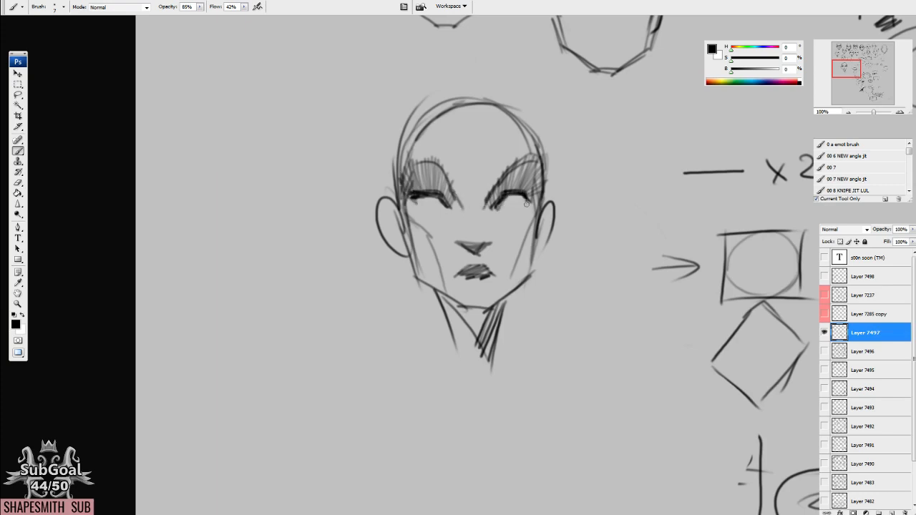
Mark the forehead planes with a vertical centre line, side lines and a curved upper line, and hatch both temples.
{"action": "mouse_move", "coordinate": [472, 152]}
{"action": "left_mouse_down"}
{"action": "mouse_move", "coordinate": [474, 190]}
{"action": "mouse_move", "coordinate": [472, 123]}
{"action": "left_mouse_up"}
{"action": "mouse_move", "coordinate": [417, 109]}
{"action": "left_mouse_down"}
{"action": "mouse_move", "coordinate": [424, 169]}
{"action": "mouse_move", "coordinate": [403, 176]}
{"action": "mouse_move", "coordinate": [411, 130]}
{"action": "left_mouse_up"}
{"action": "left_click_drag", "start_coordinate": [404, 131], "coordinate": [400, 209]}
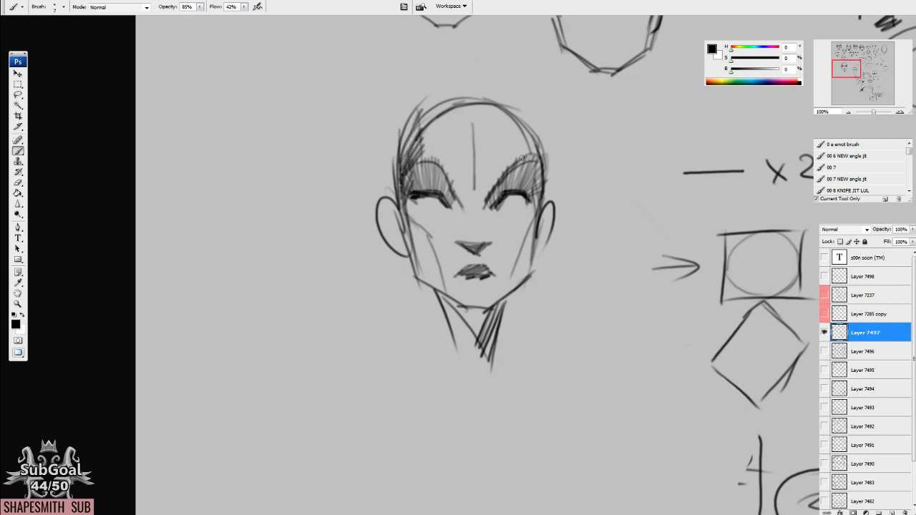
{"action": "mouse_move", "coordinate": [432, 101]}
{"action": "left_mouse_down"}
{"action": "mouse_move", "coordinate": [432, 135]}
{"action": "mouse_move", "coordinate": [444, 90]}
{"action": "mouse_move", "coordinate": [503, 93]}
{"action": "mouse_move", "coordinate": [430, 104]}
{"action": "mouse_move", "coordinate": [500, 93]}
{"action": "mouse_move", "coordinate": [541, 132]}
{"action": "mouse_move", "coordinate": [532, 166]}
{"action": "left_mouse_up"}
{"action": "left_click_drag", "start_coordinate": [535, 123], "coordinate": [522, 156]}
{"action": "mouse_move", "coordinate": [519, 110]}
{"action": "left_mouse_down"}
{"action": "mouse_move", "coordinate": [476, 160]}
{"action": "mouse_move", "coordinate": [434, 126]}
{"action": "mouse_move", "coordinate": [505, 112]}
{"action": "left_mouse_up"}
{"action": "mouse_move", "coordinate": [430, 126]}
{"action": "left_mouse_down"}
{"action": "mouse_move", "coordinate": [482, 109]}
{"action": "mouse_move", "coordinate": [521, 123]}
{"action": "left_mouse_up"}
Retrace and thicken the skull outline across the crown and down the right side of the head.
{"action": "left_click_drag", "start_coordinate": [438, 92], "coordinate": [411, 120]}
{"action": "mouse_move", "coordinate": [442, 94]}
{"action": "left_mouse_down"}
{"action": "mouse_move", "coordinate": [413, 118]}
{"action": "mouse_move", "coordinate": [492, 85]}
{"action": "left_mouse_up"}
{"action": "mouse_move", "coordinate": [482, 84]}
{"action": "left_mouse_down"}
{"action": "mouse_move", "coordinate": [541, 118]}
{"action": "mouse_move", "coordinate": [539, 133]}
{"action": "left_mouse_up"}
{"action": "mouse_move", "coordinate": [503, 91]}
{"action": "left_mouse_down"}
{"action": "mouse_move", "coordinate": [515, 105]}
{"action": "mouse_move", "coordinate": [515, 155]}
{"action": "left_mouse_up"}
{"action": "left_click_drag", "start_coordinate": [539, 126], "coordinate": [545, 174]}
{"action": "left_click_drag", "start_coordinate": [522, 104], "coordinate": [542, 179]}
{"action": "left_click_drag", "start_coordinate": [538, 125], "coordinate": [541, 210]}
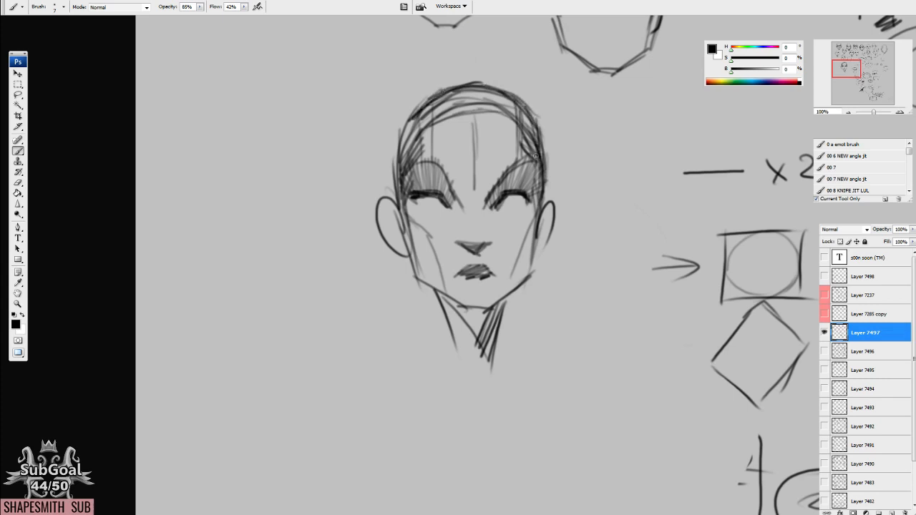
{"action": "left_click_drag", "start_coordinate": [538, 151], "coordinate": [533, 206]}
Hatch the side planes of both cheeks and the inner corners of the eyes.
{"action": "scroll", "coordinate": [528, 225], "scroll_direction": "down", "scroll_amount": 1}
{"action": "left_click_drag", "start_coordinate": [503, 273], "coordinate": [527, 213]}
{"action": "left_click_drag", "start_coordinate": [522, 249], "coordinate": [531, 196]}
{"action": "mouse_move", "coordinate": [448, 251]}
{"action": "left_mouse_down"}
{"action": "mouse_move", "coordinate": [439, 262]}
{"action": "mouse_move", "coordinate": [405, 176]}
{"action": "left_mouse_up"}
{"action": "mouse_move", "coordinate": [529, 174]}
{"action": "left_mouse_down"}
{"action": "mouse_move", "coordinate": [518, 196]}
{"action": "mouse_move", "coordinate": [527, 195]}
{"action": "mouse_move", "coordinate": [535, 190]}
{"action": "mouse_move", "coordinate": [524, 182]}
{"action": "mouse_move", "coordinate": [461, 190]}
{"action": "mouse_move", "coordinate": [461, 181]}
{"action": "mouse_move", "coordinate": [441, 176]}
{"action": "mouse_move", "coordinate": [430, 185]}
{"action": "left_mouse_up"}
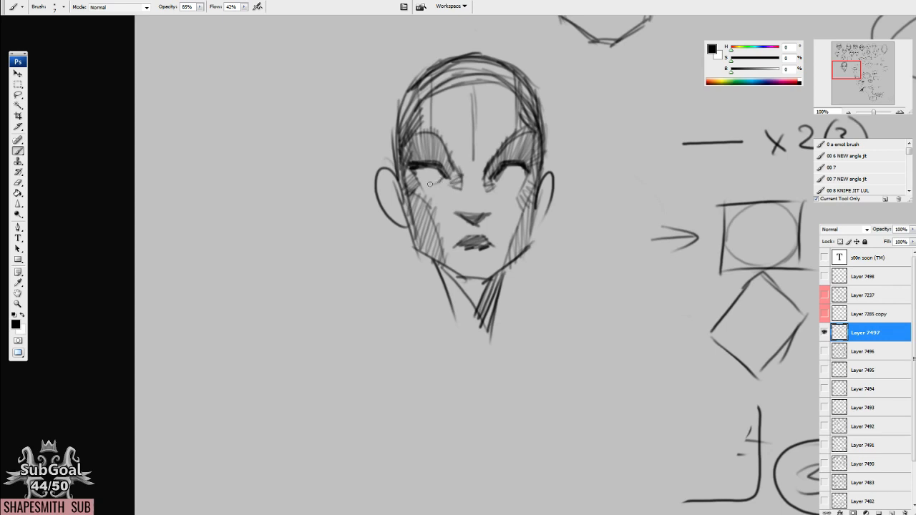
Hatch the planes under both eyes and darken the irises and upper lids.
{"action": "mouse_move", "coordinate": [508, 183]}
{"action": "left_mouse_down"}
{"action": "mouse_move", "coordinate": [524, 177]}
{"action": "mouse_move", "coordinate": [506, 198]}
{"action": "left_mouse_up"}
{"action": "left_click_drag", "start_coordinate": [500, 181], "coordinate": [498, 196]}
{"action": "mouse_move", "coordinate": [509, 183]}
{"action": "left_mouse_down"}
{"action": "mouse_move", "coordinate": [505, 200]}
{"action": "mouse_move", "coordinate": [523, 197]}
{"action": "left_mouse_up"}
{"action": "mouse_move", "coordinate": [464, 184]}
{"action": "left_mouse_down"}
{"action": "mouse_move", "coordinate": [444, 206]}
{"action": "mouse_move", "coordinate": [424, 208]}
{"action": "mouse_move", "coordinate": [412, 169]}
{"action": "mouse_move", "coordinate": [420, 171]}
{"action": "left_mouse_up"}
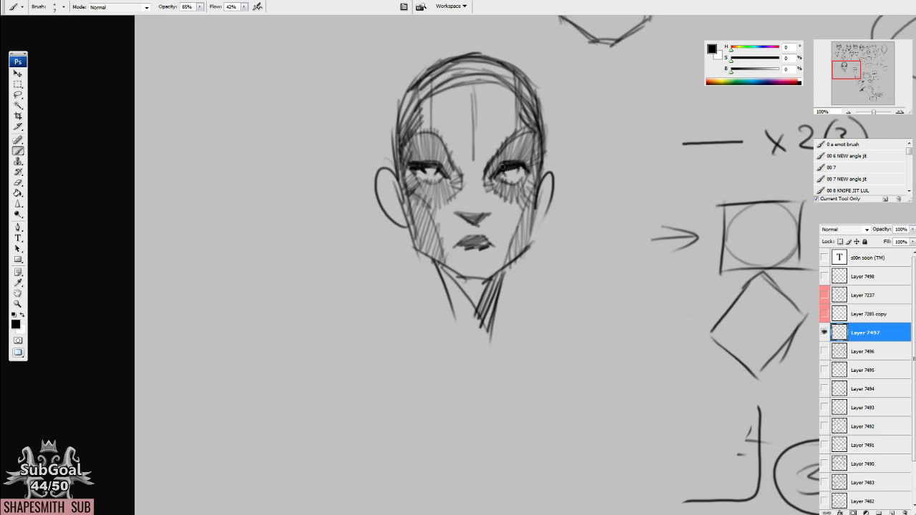
Add short vertical strokes beside the nose bridge and more hatching on both temples.
{"action": "left_click_drag", "start_coordinate": [455, 162], "coordinate": [462, 179]}
{"action": "left_click_drag", "start_coordinate": [459, 162], "coordinate": [468, 178]}
{"action": "left_click_drag", "start_coordinate": [467, 160], "coordinate": [472, 177]}
{"action": "left_click_drag", "start_coordinate": [402, 120], "coordinate": [405, 176]}
{"action": "left_click_drag", "start_coordinate": [393, 100], "coordinate": [398, 173]}
{"action": "left_click_drag", "start_coordinate": [410, 134], "coordinate": [430, 120]}
{"action": "left_click_drag", "start_coordinate": [403, 128], "coordinate": [435, 105]}
{"action": "mouse_move", "coordinate": [507, 113]}
{"action": "left_mouse_down"}
{"action": "mouse_move", "coordinate": [505, 96]}
{"action": "mouse_move", "coordinate": [503, 124]}
{"action": "mouse_move", "coordinate": [521, 133]}
{"action": "left_mouse_up"}
{"action": "left_click_drag", "start_coordinate": [503, 114], "coordinate": [515, 124]}
Hatch between the brows and around the inner eye corners, and shade one side of the nose bridge.
{"action": "left_click_drag", "start_coordinate": [467, 159], "coordinate": [472, 178]}
{"action": "mouse_move", "coordinate": [477, 159]}
{"action": "left_mouse_down"}
{"action": "mouse_move", "coordinate": [477, 177]}
{"action": "mouse_move", "coordinate": [453, 183]}
{"action": "left_mouse_up"}
{"action": "left_click_drag", "start_coordinate": [462, 149], "coordinate": [442, 172]}
{"action": "left_click_drag", "start_coordinate": [457, 164], "coordinate": [441, 175]}
{"action": "left_click_drag", "start_coordinate": [453, 159], "coordinate": [436, 172]}
{"action": "left_click_drag", "start_coordinate": [487, 155], "coordinate": [485, 179]}
{"action": "left_click_drag", "start_coordinate": [482, 154], "coordinate": [480, 180]}
{"action": "mouse_move", "coordinate": [483, 215]}
{"action": "left_mouse_down"}
{"action": "mouse_move", "coordinate": [472, 224]}
{"action": "mouse_move", "coordinate": [486, 208]}
{"action": "left_mouse_up"}
{"action": "mouse_move", "coordinate": [479, 168]}
{"action": "left_mouse_down"}
{"action": "mouse_move", "coordinate": [479, 208]}
{"action": "mouse_move", "coordinate": [486, 207]}
{"action": "left_mouse_up"}
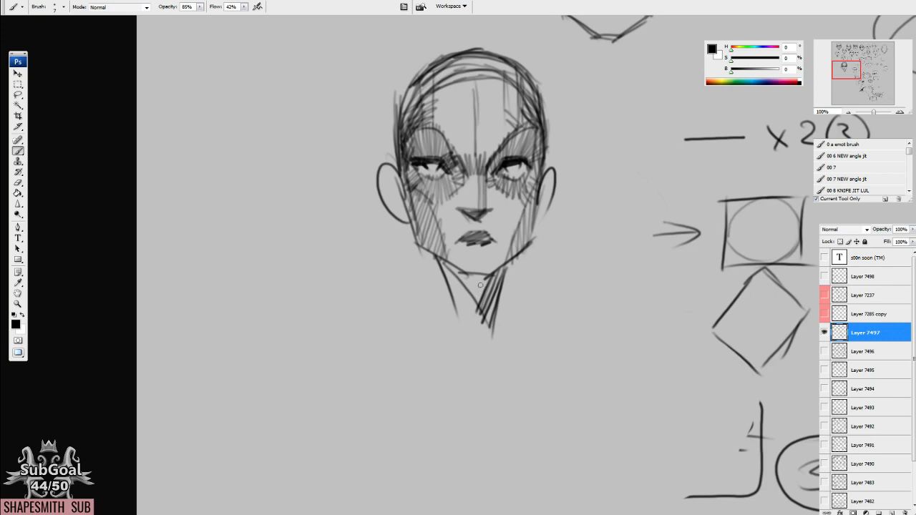
Hatch a band of vertical strokes across the brow area and deepen the shading at the left side of the head.
{"action": "left_click_drag", "start_coordinate": [391, 179], "coordinate": [397, 203]}
{"action": "left_click_drag", "start_coordinate": [396, 148], "coordinate": [400, 199]}
{"action": "left_click_drag", "start_coordinate": [401, 93], "coordinate": [398, 159]}
{"action": "mouse_move", "coordinate": [414, 112]}
{"action": "left_mouse_down"}
{"action": "mouse_move", "coordinate": [405, 158]}
{"action": "mouse_move", "coordinate": [443, 161]}
{"action": "mouse_move", "coordinate": [457, 186]}
{"action": "left_mouse_up"}
{"action": "left_click_drag", "start_coordinate": [458, 148], "coordinate": [462, 191]}
{"action": "left_click_drag", "start_coordinate": [465, 156], "coordinate": [474, 198]}
{"action": "left_click_drag", "start_coordinate": [478, 153], "coordinate": [482, 196]}
{"action": "mouse_move", "coordinate": [487, 154]}
{"action": "left_mouse_down"}
{"action": "mouse_move", "coordinate": [489, 197]}
{"action": "mouse_move", "coordinate": [496, 186]}
{"action": "left_mouse_up"}
{"action": "mouse_move", "coordinate": [501, 153]}
{"action": "left_mouse_down"}
{"action": "mouse_move", "coordinate": [511, 202]}
{"action": "mouse_move", "coordinate": [502, 199]}
{"action": "mouse_move", "coordinate": [528, 180]}
{"action": "mouse_move", "coordinate": [540, 193]}
{"action": "left_mouse_up"}
{"action": "mouse_move", "coordinate": [457, 175]}
{"action": "left_mouse_down"}
{"action": "mouse_move", "coordinate": [419, 191]}
{"action": "mouse_move", "coordinate": [413, 231]}
{"action": "left_mouse_up"}
{"action": "left_click_drag", "start_coordinate": [405, 185], "coordinate": [409, 206]}
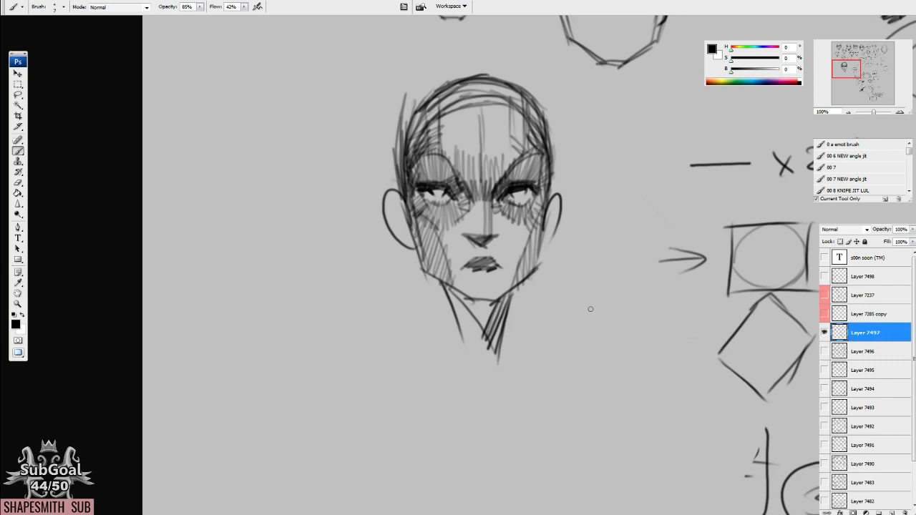
Darken the top of the skull with repeated curved strokes along the hairline and crown.
{"action": "left_click_drag", "start_coordinate": [553, 252], "coordinate": [498, 208]}
{"action": "mouse_move", "coordinate": [396, 117]}
{"action": "left_mouse_down"}
{"action": "mouse_move", "coordinate": [433, 84]}
{"action": "mouse_move", "coordinate": [468, 70]}
{"action": "mouse_move", "coordinate": [512, 75]}
{"action": "mouse_move", "coordinate": [515, 84]}
{"action": "left_mouse_up"}
{"action": "mouse_move", "coordinate": [446, 113]}
{"action": "left_mouse_down"}
{"action": "mouse_move", "coordinate": [523, 115]}
{"action": "mouse_move", "coordinate": [443, 92]}
{"action": "mouse_move", "coordinate": [480, 82]}
{"action": "left_mouse_up"}
{"action": "mouse_move", "coordinate": [485, 117]}
{"action": "left_mouse_down"}
{"action": "mouse_move", "coordinate": [493, 83]}
{"action": "mouse_move", "coordinate": [524, 102]}
{"action": "mouse_move", "coordinate": [520, 90]}
{"action": "left_mouse_up"}
{"action": "left_click_drag", "start_coordinate": [412, 103], "coordinate": [445, 80]}
{"action": "mouse_move", "coordinate": [416, 121]}
{"action": "left_mouse_down"}
{"action": "mouse_move", "coordinate": [448, 87]}
{"action": "mouse_move", "coordinate": [502, 79]}
{"action": "left_mouse_up"}
{"action": "mouse_move", "coordinate": [440, 92]}
{"action": "left_mouse_down"}
{"action": "mouse_move", "coordinate": [499, 77]}
{"action": "mouse_move", "coordinate": [501, 88]}
{"action": "left_mouse_up"}
{"action": "left_click_drag", "start_coordinate": [521, 97], "coordinate": [487, 82]}
{"action": "left_click_drag", "start_coordinate": [514, 95], "coordinate": [479, 83]}
Fill the forehead from temple to temple with parallel vertical hatching strokes.
{"action": "left_click_drag", "start_coordinate": [439, 156], "coordinate": [441, 107]}
{"action": "left_click_drag", "start_coordinate": [444, 156], "coordinate": [449, 105]}
{"action": "left_click_drag", "start_coordinate": [452, 160], "coordinate": [458, 104]}
{"action": "left_click_drag", "start_coordinate": [462, 160], "coordinate": [468, 104]}
{"action": "left_click_drag", "start_coordinate": [472, 158], "coordinate": [475, 106]}
{"action": "left_click_drag", "start_coordinate": [480, 160], "coordinate": [487, 109]}
{"action": "left_click_drag", "start_coordinate": [492, 159], "coordinate": [498, 107]}
{"action": "mouse_move", "coordinate": [503, 153]}
{"action": "left_mouse_down"}
{"action": "mouse_move", "coordinate": [505, 107]}
{"action": "mouse_move", "coordinate": [512, 110]}
{"action": "left_mouse_up"}
{"action": "left_click_drag", "start_coordinate": [520, 160], "coordinate": [522, 108]}
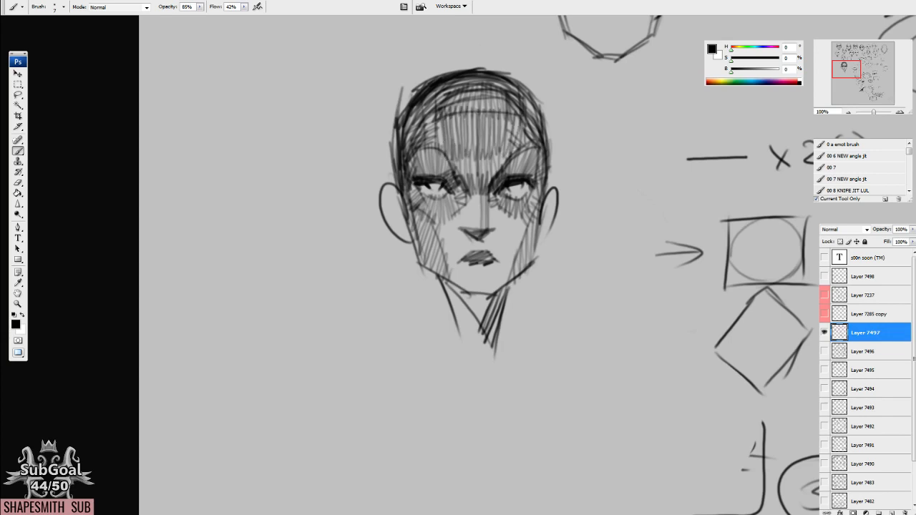
Shade the side plane of the nose with vertical strokes from the bridge to the tip.
{"action": "left_click_drag", "start_coordinate": [485, 193], "coordinate": [492, 234]}
{"action": "left_click_drag", "start_coordinate": [488, 201], "coordinate": [493, 224]}
{"action": "mouse_move", "coordinate": [470, 188]}
{"action": "left_mouse_down"}
{"action": "mouse_move", "coordinate": [465, 239]}
{"action": "mouse_move", "coordinate": [472, 187]}
{"action": "left_mouse_up"}
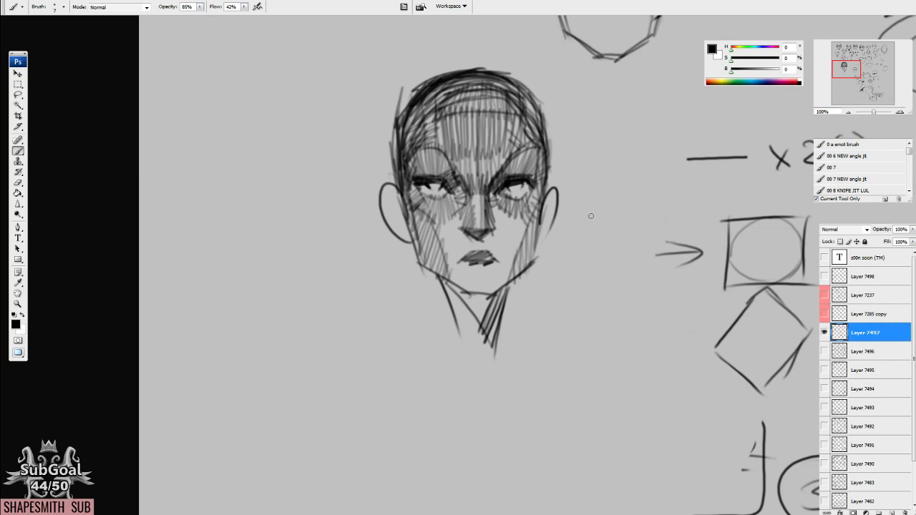
Hatch the cheek planes of the head and darken the shadow beneath its jaw.
{"action": "scroll", "coordinate": [581, 228], "scroll_direction": "down", "scroll_amount": 4}
{"action": "mouse_move", "coordinate": [491, 229]}
{"action": "left_mouse_down"}
{"action": "mouse_move", "coordinate": [477, 251]}
{"action": "mouse_move", "coordinate": [445, 212]}
{"action": "mouse_move", "coordinate": [508, 291]}
{"action": "left_mouse_up"}
{"action": "left_click_drag", "start_coordinate": [455, 224], "coordinate": [461, 302]}
{"action": "left_click_drag", "start_coordinate": [473, 209], "coordinate": [487, 208]}
{"action": "left_click_drag", "start_coordinate": [515, 167], "coordinate": [495, 244]}
{"action": "mouse_move", "coordinate": [493, 206]}
{"action": "left_mouse_down"}
{"action": "mouse_move", "coordinate": [500, 239]}
{"action": "mouse_move", "coordinate": [448, 257]}
{"action": "left_mouse_up"}
{"action": "mouse_move", "coordinate": [451, 224]}
{"action": "left_mouse_down"}
{"action": "mouse_move", "coordinate": [457, 245]}
{"action": "mouse_move", "coordinate": [442, 248]}
{"action": "left_mouse_up"}
Add slanted hatching along both cheeks and jaw sides and extend the neck lines downward.
{"action": "left_click_drag", "start_coordinate": [455, 221], "coordinate": [438, 257]}
{"action": "left_click_drag", "start_coordinate": [448, 220], "coordinate": [435, 261]}
{"action": "left_click_drag", "start_coordinate": [505, 221], "coordinate": [496, 247]}
{"action": "left_click_drag", "start_coordinate": [511, 222], "coordinate": [502, 254]}
{"action": "left_click_drag", "start_coordinate": [521, 233], "coordinate": [506, 261]}
{"action": "left_click_drag", "start_coordinate": [675, 274], "coordinate": [646, 291]}
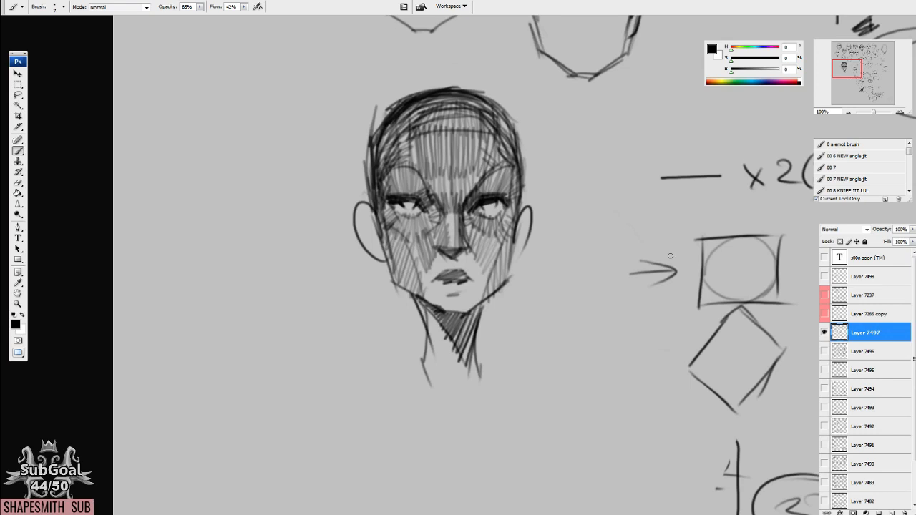
{"action": "mouse_move", "coordinate": [491, 341]}
{"action": "left_mouse_down"}
{"action": "mouse_move", "coordinate": [493, 251]}
{"action": "mouse_move", "coordinate": [467, 385]}
{"action": "left_mouse_up"}
Select the hatched head with the Lasso, move it closer to the shape diagrams, and deselect it.
{"action": "key", "text": "l"}
{"action": "mouse_move", "coordinate": [310, 243]}
{"action": "left_mouse_down"}
{"action": "mouse_move", "coordinate": [605, 300]}
{"action": "mouse_move", "coordinate": [358, 128]}
{"action": "left_mouse_up"}
{"action": "left_click_drag", "start_coordinate": [422, 286], "coordinate": [530, 263]}
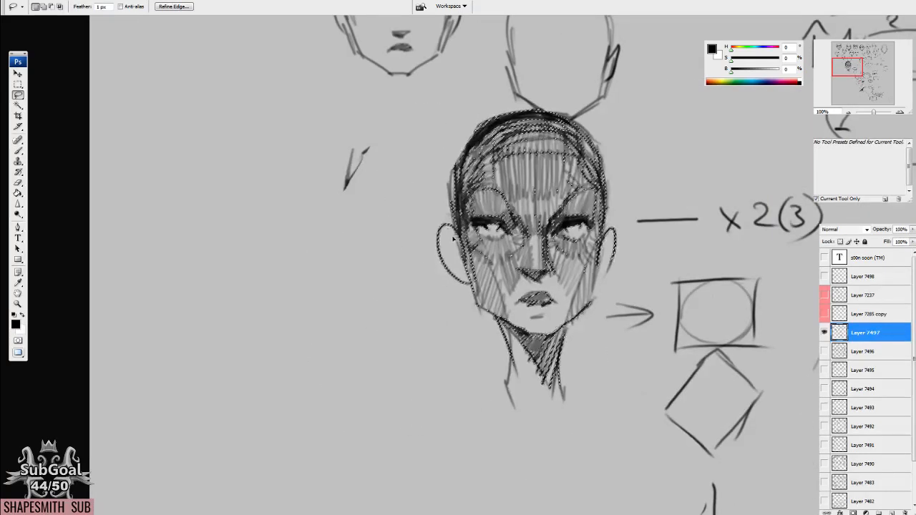
{"action": "key", "text": "ctrl+z"}
{"action": "left_click_drag", "start_coordinate": [365, 216], "coordinate": [467, 209]}
{"action": "key", "text": "ctrl+d"}
Sketch the skull dome and jaw contour of a second front-facing head in the empty space left of the first.
{"action": "key", "text": "b"}
{"action": "left_click_drag", "start_coordinate": [376, 266], "coordinate": [626, 258]}
{"action": "left_click_drag", "start_coordinate": [489, 208], "coordinate": [461, 189]}
{"action": "mouse_move", "coordinate": [513, 289]}
{"action": "left_mouse_down"}
{"action": "mouse_move", "coordinate": [374, 247]}
{"action": "mouse_move", "coordinate": [486, 184]}
{"action": "mouse_move", "coordinate": [450, 188]}
{"action": "mouse_move", "coordinate": [394, 216]}
{"action": "mouse_move", "coordinate": [400, 210]}
{"action": "mouse_move", "coordinate": [363, 184]}
{"action": "mouse_move", "coordinate": [382, 232]}
{"action": "left_mouse_up"}
{"action": "left_click_drag", "start_coordinate": [353, 170], "coordinate": [380, 240]}
{"action": "left_click_drag", "start_coordinate": [511, 161], "coordinate": [491, 218]}
{"action": "mouse_move", "coordinate": [354, 149]}
{"action": "left_mouse_down"}
{"action": "mouse_move", "coordinate": [390, 231]}
{"action": "mouse_move", "coordinate": [454, 256]}
{"action": "left_mouse_up"}
{"action": "left_click_drag", "start_coordinate": [440, 261], "coordinate": [490, 229]}
{"action": "left_click_drag", "start_coordinate": [463, 194], "coordinate": [463, 265]}
Restate the sides and crown of the second head and outline its ears.
{"action": "left_click_drag", "start_coordinate": [358, 175], "coordinate": [373, 251]}
{"action": "left_click_drag", "start_coordinate": [395, 110], "coordinate": [357, 183]}
{"action": "mouse_move", "coordinate": [505, 245]}
{"action": "left_mouse_down"}
{"action": "mouse_move", "coordinate": [507, 188]}
{"action": "mouse_move", "coordinate": [493, 152]}
{"action": "left_mouse_up"}
{"action": "mouse_move", "coordinate": [366, 166]}
{"action": "left_mouse_down"}
{"action": "mouse_move", "coordinate": [424, 115]}
{"action": "mouse_move", "coordinate": [475, 129]}
{"action": "mouse_move", "coordinate": [505, 201]}
{"action": "left_mouse_up"}
{"action": "mouse_move", "coordinate": [502, 166]}
{"action": "left_mouse_down"}
{"action": "mouse_move", "coordinate": [494, 259]}
{"action": "mouse_move", "coordinate": [511, 250]}
{"action": "left_mouse_up"}
{"action": "left_click_drag", "start_coordinate": [362, 218], "coordinate": [358, 259]}
Draw the second head's neck lines and hatch the triangular shadow under its jaw.
{"action": "left_click_drag", "start_coordinate": [402, 306], "coordinate": [424, 367]}
{"action": "left_click_drag", "start_coordinate": [469, 320], "coordinate": [454, 379]}
{"action": "left_click_drag", "start_coordinate": [509, 240], "coordinate": [488, 307]}
{"action": "mouse_move", "coordinate": [359, 152]}
{"action": "left_mouse_down"}
{"action": "mouse_move", "coordinate": [354, 221]}
{"action": "mouse_move", "coordinate": [407, 114]}
{"action": "mouse_move", "coordinate": [447, 110]}
{"action": "mouse_move", "coordinate": [488, 146]}
{"action": "mouse_move", "coordinate": [504, 192]}
{"action": "left_mouse_up"}
{"action": "mouse_move", "coordinate": [500, 271]}
{"action": "left_mouse_down"}
{"action": "mouse_move", "coordinate": [500, 204]}
{"action": "mouse_move", "coordinate": [487, 228]}
{"action": "left_mouse_up"}
{"action": "left_click_drag", "start_coordinate": [406, 248], "coordinate": [453, 313]}
{"action": "mouse_move", "coordinate": [467, 249]}
{"action": "left_mouse_down"}
{"action": "mouse_move", "coordinate": [449, 301]}
{"action": "mouse_move", "coordinate": [432, 290]}
{"action": "left_mouse_up"}
{"action": "left_click_drag", "start_coordinate": [433, 250], "coordinate": [417, 272]}
{"action": "left_click_drag", "start_coordinate": [424, 249], "coordinate": [410, 304]}
{"action": "left_click_drag", "start_coordinate": [410, 309], "coordinate": [425, 336]}
{"action": "left_click_drag", "start_coordinate": [462, 254], "coordinate": [458, 326]}
Firm up the second head's jawline and thicken the skull outline with overlapping strokes.
{"action": "mouse_move", "coordinate": [395, 238]}
{"action": "left_mouse_down"}
{"action": "mouse_move", "coordinate": [432, 257]}
{"action": "mouse_move", "coordinate": [494, 228]}
{"action": "left_mouse_up"}
{"action": "left_click_drag", "start_coordinate": [422, 247], "coordinate": [373, 228]}
{"action": "left_click_drag", "start_coordinate": [364, 170], "coordinate": [375, 238]}
{"action": "left_click_drag", "start_coordinate": [368, 186], "coordinate": [375, 235]}
{"action": "left_click_drag", "start_coordinate": [450, 183], "coordinate": [445, 240]}
{"action": "left_click_drag", "start_coordinate": [360, 133], "coordinate": [355, 216]}
{"action": "mouse_move", "coordinate": [361, 132]}
{"action": "left_mouse_down"}
{"action": "mouse_move", "coordinate": [356, 186]}
{"action": "mouse_move", "coordinate": [359, 128]}
{"action": "left_mouse_up"}
{"action": "left_click_drag", "start_coordinate": [358, 154], "coordinate": [406, 105]}
{"action": "mouse_move", "coordinate": [366, 137]}
{"action": "left_mouse_down"}
{"action": "mouse_move", "coordinate": [442, 98]}
{"action": "mouse_move", "coordinate": [480, 123]}
{"action": "mouse_move", "coordinate": [497, 172]}
{"action": "mouse_move", "coordinate": [486, 244]}
{"action": "left_mouse_up"}
Mark the temple planes on both sides of the second head's forehead with light guide strokes.
{"action": "left_click_drag", "start_coordinate": [481, 141], "coordinate": [477, 180]}
{"action": "mouse_move", "coordinate": [379, 133]}
{"action": "left_mouse_down"}
{"action": "mouse_move", "coordinate": [382, 193]}
{"action": "mouse_move", "coordinate": [357, 212]}
{"action": "mouse_move", "coordinate": [373, 136]}
{"action": "left_mouse_up"}
{"action": "left_click_drag", "start_coordinate": [475, 141], "coordinate": [473, 212]}
{"action": "left_click_drag", "start_coordinate": [472, 159], "coordinate": [497, 200]}
{"action": "mouse_move", "coordinate": [391, 176]}
{"action": "left_mouse_down"}
{"action": "mouse_move", "coordinate": [389, 128]}
{"action": "mouse_move", "coordinate": [394, 175]}
{"action": "left_mouse_up"}
{"action": "left_click_drag", "start_coordinate": [461, 119], "coordinate": [464, 185]}
{"action": "left_click_drag", "start_coordinate": [489, 221], "coordinate": [492, 190]}
Hatch the side planes of the second head along both lower cheeks.
{"action": "mouse_move", "coordinate": [354, 195]}
{"action": "left_mouse_down"}
{"action": "mouse_move", "coordinate": [392, 225]}
{"action": "mouse_move", "coordinate": [400, 268]}
{"action": "left_mouse_up"}
{"action": "mouse_move", "coordinate": [502, 188]}
{"action": "left_mouse_down"}
{"action": "mouse_move", "coordinate": [460, 278]}
{"action": "mouse_move", "coordinate": [478, 236]}
{"action": "left_mouse_up"}
{"action": "left_click_drag", "start_coordinate": [472, 275], "coordinate": [492, 218]}
{"action": "left_click_drag", "start_coordinate": [400, 266], "coordinate": [373, 208]}
{"action": "mouse_move", "coordinate": [378, 239]}
{"action": "left_mouse_down"}
{"action": "mouse_move", "coordinate": [351, 136]}
{"action": "mouse_move", "coordinate": [374, 90]}
{"action": "left_mouse_up"}
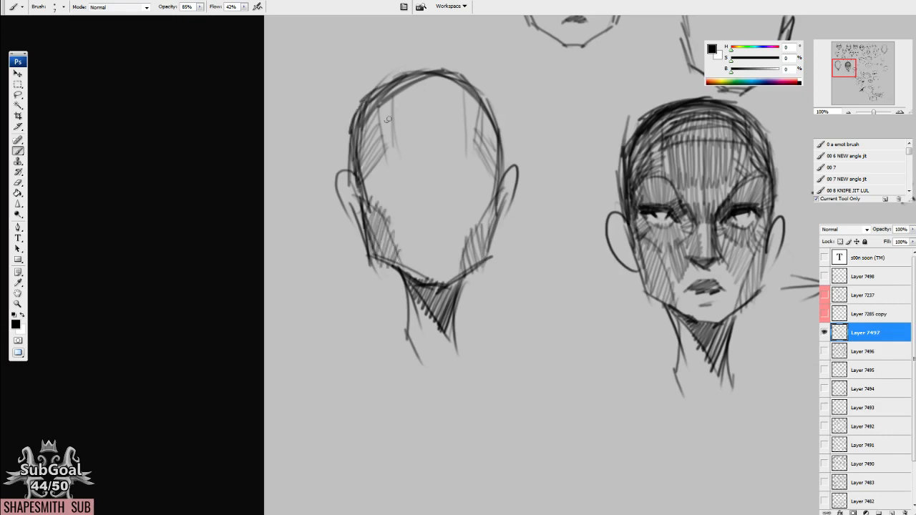
Hatch the temple planes on both sides of the second head with slanted strokes.
{"action": "left_click_drag", "start_coordinate": [380, 148], "coordinate": [396, 124]}
{"action": "left_click_drag", "start_coordinate": [376, 143], "coordinate": [401, 96]}
{"action": "left_click_drag", "start_coordinate": [463, 150], "coordinate": [480, 127]}
{"action": "left_click_drag", "start_coordinate": [462, 142], "coordinate": [483, 114]}
{"action": "left_click_drag", "start_coordinate": [472, 121], "coordinate": [485, 109]}
Fill the top plane of the second head's skull with a row of short slanted strokes.
{"action": "mouse_move", "coordinate": [405, 107]}
{"action": "left_mouse_down"}
{"action": "mouse_move", "coordinate": [473, 105]}
{"action": "mouse_move", "coordinate": [465, 85]}
{"action": "mouse_move", "coordinate": [404, 86]}
{"action": "left_mouse_up"}
{"action": "left_click_drag", "start_coordinate": [395, 120], "coordinate": [415, 83]}
{"action": "left_click_drag", "start_coordinate": [410, 117], "coordinate": [427, 83]}
{"action": "left_click_drag", "start_coordinate": [425, 110], "coordinate": [438, 83]}
{"action": "left_click_drag", "start_coordinate": [436, 114], "coordinate": [450, 83]}
{"action": "left_click_drag", "start_coordinate": [446, 116], "coordinate": [461, 84]}
{"action": "left_click_drag", "start_coordinate": [458, 119], "coordinate": [467, 88]}
{"action": "left_click_drag", "start_coordinate": [464, 120], "coordinate": [478, 92]}
{"action": "left_click_drag", "start_coordinate": [480, 153], "coordinate": [496, 115]}
{"action": "left_click_drag", "start_coordinate": [485, 135], "coordinate": [492, 117]}
Darken the crown of the second head and define its hairline with long curved strokes.
{"action": "mouse_move", "coordinate": [367, 112]}
{"action": "left_mouse_down"}
{"action": "mouse_move", "coordinate": [414, 73]}
{"action": "mouse_move", "coordinate": [459, 76]}
{"action": "left_mouse_up"}
{"action": "left_click_drag", "start_coordinate": [396, 94], "coordinate": [465, 92]}
{"action": "mouse_move", "coordinate": [413, 80]}
{"action": "left_mouse_down"}
{"action": "mouse_move", "coordinate": [466, 90]}
{"action": "mouse_move", "coordinate": [458, 71]}
{"action": "mouse_move", "coordinate": [494, 113]}
{"action": "mouse_move", "coordinate": [481, 105]}
{"action": "left_mouse_up"}
{"action": "left_click_drag", "start_coordinate": [421, 86], "coordinate": [462, 85]}
{"action": "left_click_drag", "start_coordinate": [361, 107], "coordinate": [395, 76]}
Hatch the chin plane of the second head with short vertical strokes above the jawline.
{"action": "mouse_move", "coordinate": [523, 245]}
{"action": "left_mouse_down"}
{"action": "mouse_move", "coordinate": [515, 228]}
{"action": "mouse_move", "coordinate": [496, 233]}
{"action": "left_mouse_up"}
{"action": "mouse_move", "coordinate": [395, 243]}
{"action": "left_mouse_down"}
{"action": "mouse_move", "coordinate": [433, 264]}
{"action": "mouse_move", "coordinate": [465, 247]}
{"action": "mouse_move", "coordinate": [447, 255]}
{"action": "mouse_move", "coordinate": [412, 243]}
{"action": "mouse_move", "coordinate": [438, 248]}
{"action": "mouse_move", "coordinate": [444, 230]}
{"action": "left_mouse_up"}
{"action": "left_click_drag", "start_coordinate": [445, 251], "coordinate": [486, 184]}
{"action": "left_click_drag", "start_coordinate": [481, 214], "coordinate": [472, 203]}
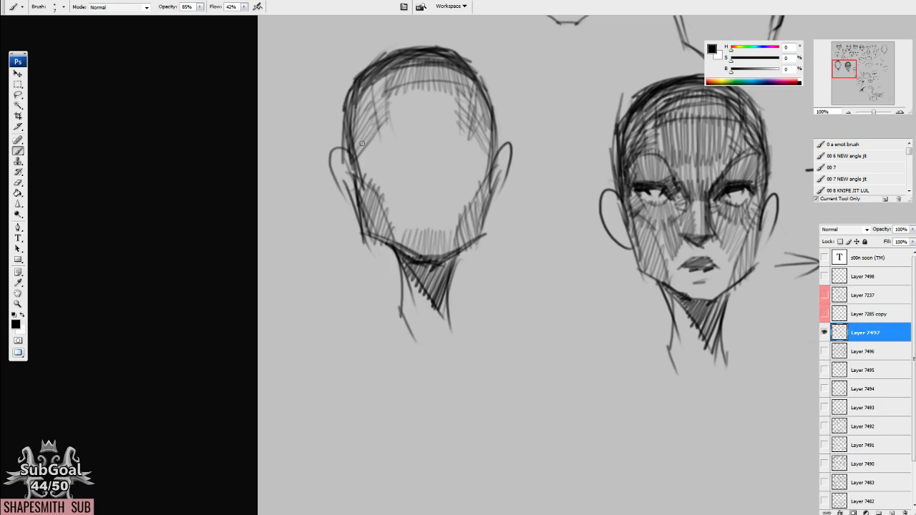
Fill the second head's forehead with vertical hatching and reinforce both sides of the face.
{"action": "left_click_drag", "start_coordinate": [356, 141], "coordinate": [391, 155]}
{"action": "mouse_move", "coordinate": [388, 81]}
{"action": "left_mouse_down"}
{"action": "mouse_move", "coordinate": [397, 130]}
{"action": "mouse_move", "coordinate": [418, 130]}
{"action": "left_mouse_up"}
{"action": "mouse_move", "coordinate": [421, 84]}
{"action": "left_mouse_down"}
{"action": "mouse_move", "coordinate": [428, 130]}
{"action": "mouse_move", "coordinate": [439, 131]}
{"action": "left_mouse_up"}
{"action": "left_click_drag", "start_coordinate": [446, 78], "coordinate": [455, 126]}
{"action": "mouse_move", "coordinate": [355, 84]}
{"action": "left_mouse_down"}
{"action": "mouse_move", "coordinate": [349, 128]}
{"action": "mouse_move", "coordinate": [362, 211]}
{"action": "left_mouse_up"}
{"action": "left_click_drag", "start_coordinate": [480, 133], "coordinate": [483, 227]}
{"action": "mouse_move", "coordinate": [487, 207]}
{"action": "left_mouse_down"}
{"action": "mouse_move", "coordinate": [479, 242]}
{"action": "mouse_move", "coordinate": [485, 219]}
{"action": "left_mouse_up"}
Deepen the shadow under the second head's jaw and widen the neck with outer muscle and shoulder lines.
{"action": "left_click_drag", "start_coordinate": [491, 218], "coordinate": [462, 255]}
{"action": "left_click_drag", "start_coordinate": [405, 248], "coordinate": [427, 292]}
{"action": "mouse_move", "coordinate": [457, 255]}
{"action": "left_mouse_down"}
{"action": "mouse_move", "coordinate": [438, 301]}
{"action": "mouse_move", "coordinate": [399, 266]}
{"action": "mouse_move", "coordinate": [414, 324]}
{"action": "left_mouse_up"}
{"action": "mouse_move", "coordinate": [395, 283]}
{"action": "left_mouse_down"}
{"action": "mouse_move", "coordinate": [410, 331]}
{"action": "mouse_move", "coordinate": [393, 302]}
{"action": "mouse_move", "coordinate": [392, 317]}
{"action": "left_mouse_up"}
{"action": "left_click_drag", "start_coordinate": [452, 277], "coordinate": [461, 329]}
{"action": "mouse_move", "coordinate": [445, 288]}
{"action": "left_mouse_down"}
{"action": "mouse_move", "coordinate": [455, 326]}
{"action": "mouse_move", "coordinate": [451, 318]}
{"action": "left_mouse_up"}
{"action": "left_click_drag", "start_coordinate": [405, 277], "coordinate": [387, 338]}
{"action": "left_click_drag", "start_coordinate": [458, 254], "coordinate": [445, 319]}
{"action": "left_click_drag", "start_coordinate": [462, 266], "coordinate": [461, 359]}
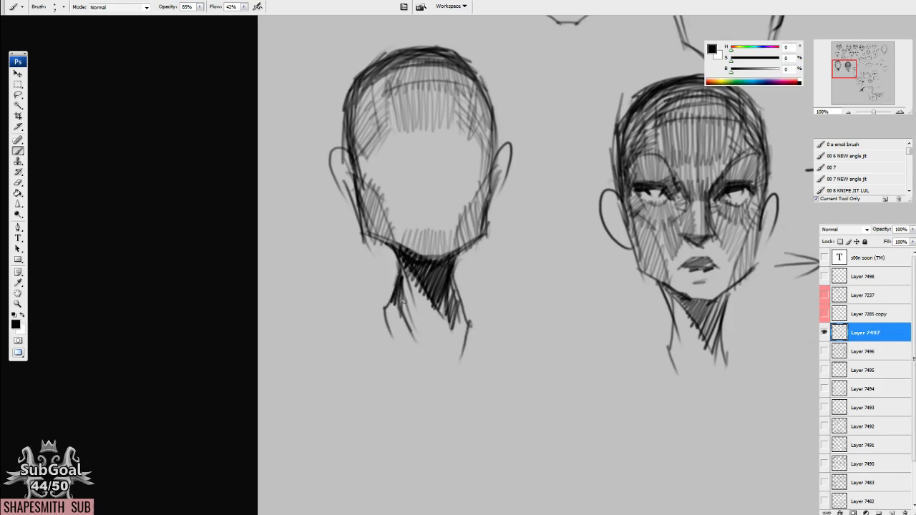
Darken the second head's ears and add inner contour lines to them.
{"action": "left_click_drag", "start_coordinate": [364, 234], "coordinate": [382, 243]}
{"action": "left_click_drag", "start_coordinate": [361, 167], "coordinate": [362, 253]}
{"action": "mouse_move", "coordinate": [504, 182]}
{"action": "left_mouse_down"}
{"action": "mouse_move", "coordinate": [491, 254]}
{"action": "mouse_move", "coordinate": [491, 245]}
{"action": "left_mouse_up"}
{"action": "mouse_move", "coordinate": [509, 204]}
{"action": "left_mouse_down"}
{"action": "mouse_move", "coordinate": [506, 190]}
{"action": "mouse_move", "coordinate": [498, 246]}
{"action": "left_mouse_up"}
{"action": "left_click_drag", "start_coordinate": [498, 168], "coordinate": [489, 227]}
{"action": "mouse_move", "coordinate": [374, 187]}
{"action": "left_mouse_down"}
{"action": "mouse_move", "coordinate": [368, 227]}
{"action": "mouse_move", "coordinate": [372, 179]}
{"action": "left_mouse_up"}
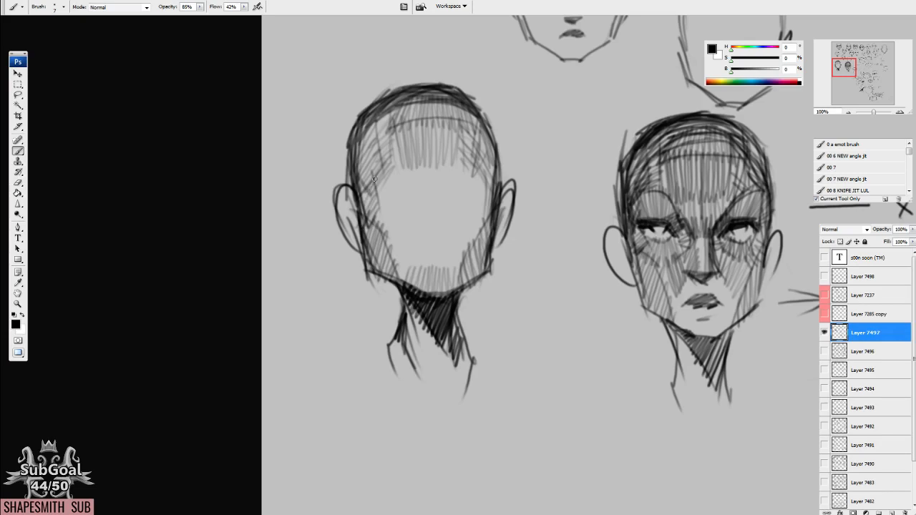
Extend the hatching on the second head's side and cheek planes and block in its facial features.
{"action": "left_click_drag", "start_coordinate": [486, 169], "coordinate": [482, 236]}
{"action": "left_click_drag", "start_coordinate": [489, 192], "coordinate": [483, 232]}
{"action": "left_click_drag", "start_coordinate": [402, 174], "coordinate": [376, 188]}
{"action": "mouse_move", "coordinate": [468, 173]}
{"action": "left_mouse_down"}
{"action": "mouse_move", "coordinate": [488, 188]}
{"action": "mouse_move", "coordinate": [481, 166]}
{"action": "mouse_move", "coordinate": [469, 243]}
{"action": "mouse_move", "coordinate": [429, 233]}
{"action": "mouse_move", "coordinate": [429, 254]}
{"action": "mouse_move", "coordinate": [445, 257]}
{"action": "left_mouse_up"}
{"action": "left_click_drag", "start_coordinate": [364, 205], "coordinate": [405, 250]}
{"action": "left_click_drag", "start_coordinate": [489, 203], "coordinate": [452, 256]}
Shade the second head's brow ridges and eye sockets down to the root of the nose.
{"action": "mouse_move", "coordinate": [377, 194]}
{"action": "left_mouse_down"}
{"action": "mouse_move", "coordinate": [475, 176]}
{"action": "mouse_move", "coordinate": [481, 184]}
{"action": "mouse_move", "coordinate": [448, 189]}
{"action": "mouse_move", "coordinate": [407, 174]}
{"action": "mouse_move", "coordinate": [410, 190]}
{"action": "mouse_move", "coordinate": [392, 172]}
{"action": "mouse_move", "coordinate": [409, 169]}
{"action": "left_mouse_up"}
{"action": "mouse_move", "coordinate": [463, 167]}
{"action": "left_mouse_down"}
{"action": "mouse_move", "coordinate": [445, 190]}
{"action": "mouse_move", "coordinate": [425, 166]}
{"action": "mouse_move", "coordinate": [442, 161]}
{"action": "left_mouse_up"}
{"action": "mouse_move", "coordinate": [384, 180]}
{"action": "left_mouse_down"}
{"action": "mouse_move", "coordinate": [372, 138]}
{"action": "mouse_move", "coordinate": [365, 218]}
{"action": "left_mouse_up"}
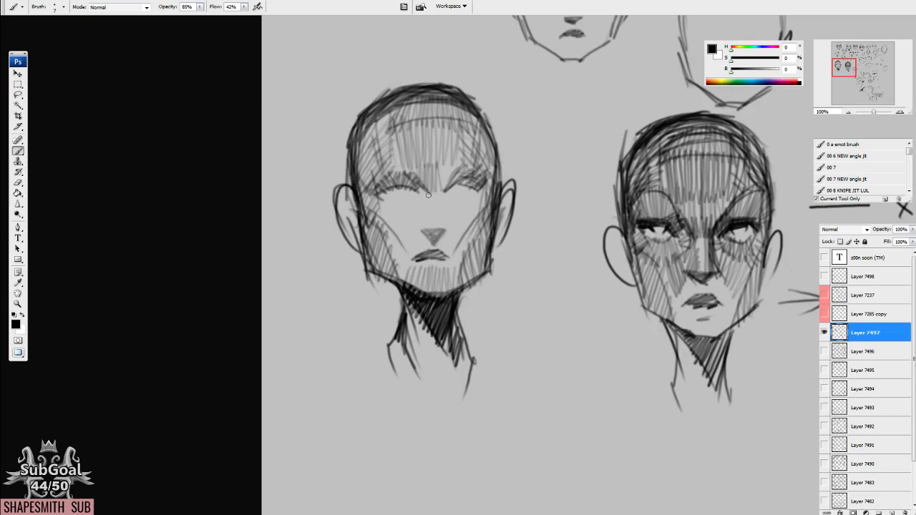
{"action": "left_click_drag", "start_coordinate": [441, 193], "coordinate": [449, 163]}
{"action": "mouse_move", "coordinate": [445, 188]}
{"action": "left_mouse_down"}
{"action": "mouse_move", "coordinate": [452, 166]}
{"action": "mouse_move", "coordinate": [463, 183]}
{"action": "mouse_move", "coordinate": [488, 180]}
{"action": "mouse_move", "coordinate": [456, 179]}
{"action": "left_mouse_up"}
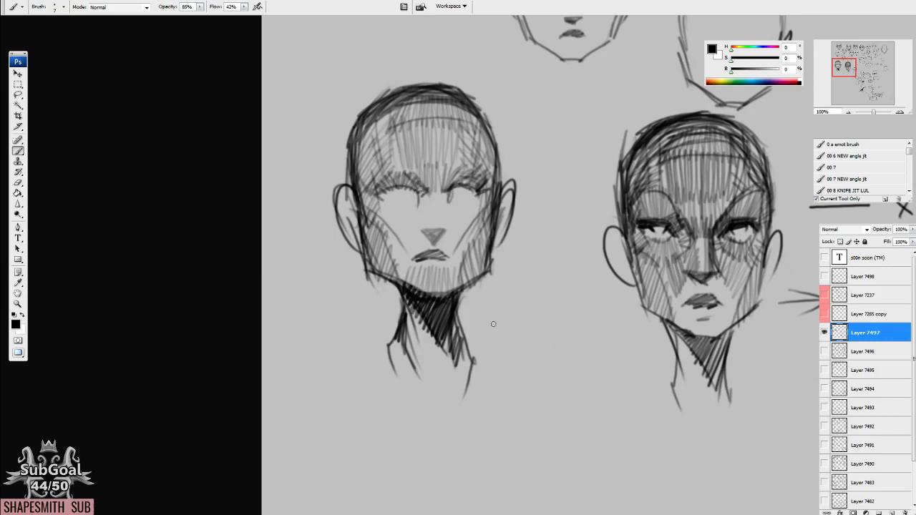
Darken the upper eyelids and inner eye sockets of the second head.
{"action": "scroll", "coordinate": [487, 315], "scroll_direction": "up", "scroll_amount": 1}
{"action": "mouse_move", "coordinate": [440, 207]}
{"action": "left_mouse_down"}
{"action": "mouse_move", "coordinate": [452, 186]}
{"action": "mouse_move", "coordinate": [485, 188]}
{"action": "left_mouse_up"}
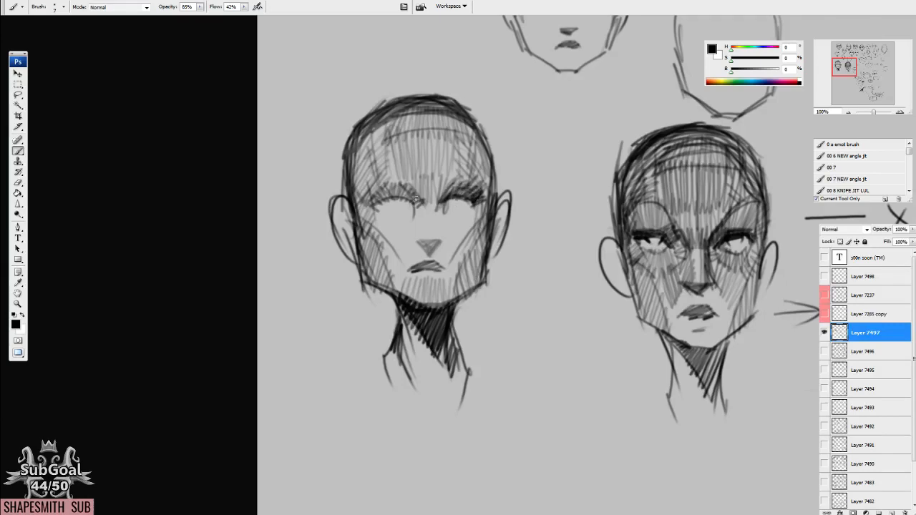
{"action": "mouse_move", "coordinate": [432, 202]}
{"action": "left_mouse_down"}
{"action": "mouse_move", "coordinate": [423, 198]}
{"action": "mouse_move", "coordinate": [429, 190]}
{"action": "mouse_move", "coordinate": [408, 184]}
{"action": "mouse_move", "coordinate": [368, 199]}
{"action": "left_mouse_up"}
{"action": "left_click_drag", "start_coordinate": [455, 177], "coordinate": [480, 187]}
Hatch the planes beside the mouth and along both lower cheeks of the second head.
{"action": "left_click_drag", "start_coordinate": [484, 229], "coordinate": [454, 280]}
{"action": "left_click_drag", "start_coordinate": [410, 260], "coordinate": [388, 282]}
{"action": "left_click_drag", "start_coordinate": [396, 245], "coordinate": [381, 278]}
{"action": "mouse_move", "coordinate": [457, 260]}
{"action": "left_mouse_down"}
{"action": "mouse_move", "coordinate": [478, 225]}
{"action": "mouse_move", "coordinate": [455, 201]}
{"action": "mouse_move", "coordinate": [469, 194]}
{"action": "left_mouse_up"}
Strengthen the brow and upper lashes of the second head and sketch the lower lids.
{"action": "mouse_move", "coordinate": [375, 208]}
{"action": "left_mouse_down"}
{"action": "mouse_move", "coordinate": [408, 196]}
{"action": "mouse_move", "coordinate": [454, 206]}
{"action": "left_mouse_up"}
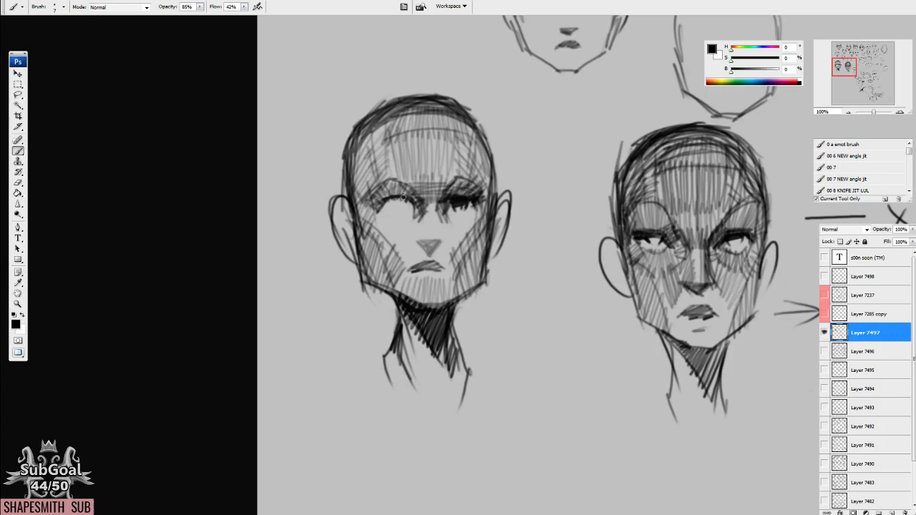
{"action": "left_click_drag", "start_coordinate": [382, 208], "coordinate": [388, 192]}
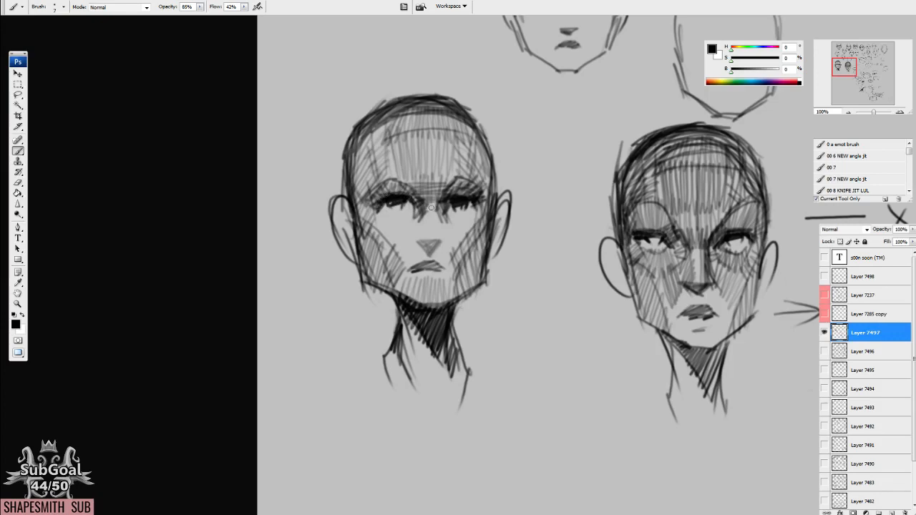
{"action": "left_click_drag", "start_coordinate": [411, 215], "coordinate": [380, 226]}
{"action": "left_click_drag", "start_coordinate": [368, 217], "coordinate": [387, 244]}
{"action": "mouse_move", "coordinate": [425, 217]}
{"action": "left_mouse_down"}
{"action": "mouse_move", "coordinate": [409, 233]}
{"action": "mouse_move", "coordinate": [456, 245]}
{"action": "left_mouse_up"}
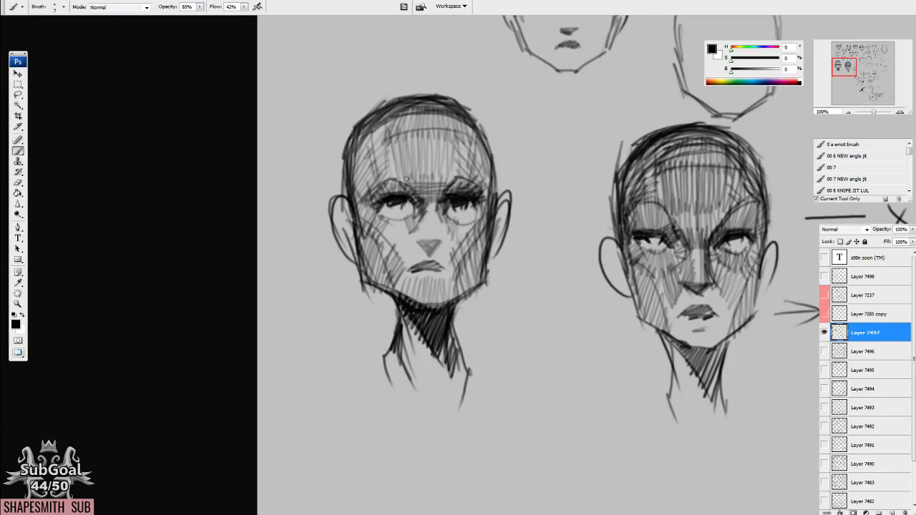
Hatch the brow and temple areas of the second head, mark the chin crease, and refine the eye shading.
{"action": "mouse_move", "coordinate": [416, 175]}
{"action": "left_mouse_down"}
{"action": "mouse_move", "coordinate": [423, 198]}
{"action": "mouse_move", "coordinate": [447, 198]}
{"action": "left_mouse_up"}
{"action": "mouse_move", "coordinate": [379, 187]}
{"action": "left_mouse_down"}
{"action": "mouse_move", "coordinate": [404, 186]}
{"action": "mouse_move", "coordinate": [357, 193]}
{"action": "mouse_move", "coordinate": [362, 154]}
{"action": "mouse_move", "coordinate": [367, 193]}
{"action": "mouse_move", "coordinate": [344, 144]}
{"action": "mouse_move", "coordinate": [350, 205]}
{"action": "left_mouse_up"}
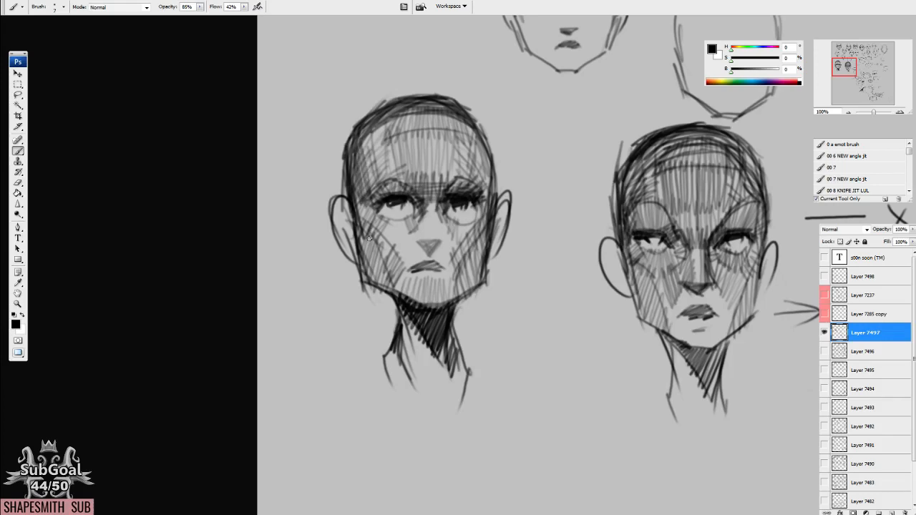
{"action": "left_click_drag", "start_coordinate": [422, 287], "coordinate": [440, 287]}
{"action": "left_click_drag", "start_coordinate": [466, 243], "coordinate": [465, 250]}
{"action": "mouse_move", "coordinate": [486, 202]}
{"action": "left_mouse_down"}
{"action": "mouse_move", "coordinate": [483, 148]}
{"action": "mouse_move", "coordinate": [494, 235]}
{"action": "mouse_move", "coordinate": [473, 213]}
{"action": "mouse_move", "coordinate": [454, 230]}
{"action": "left_mouse_up"}
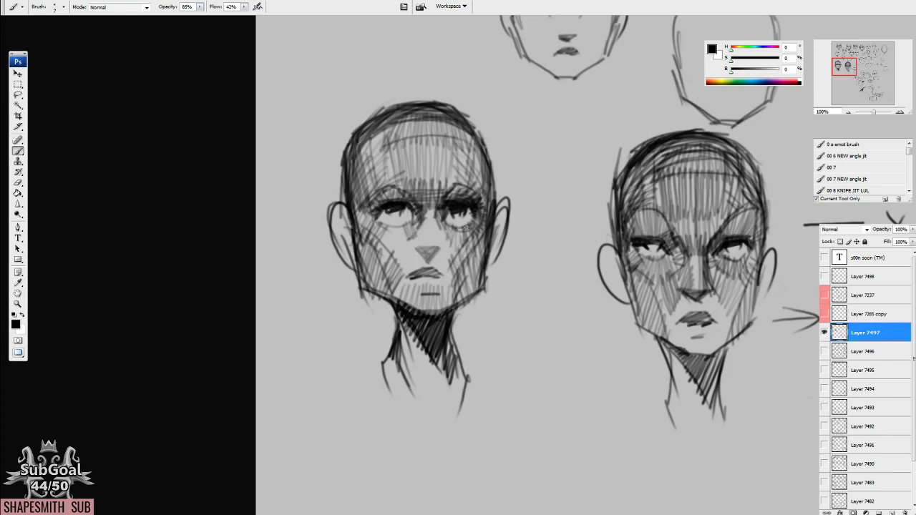
Hatch the second head's under-eye areas, the front planes around the mouth, and the nose.
{"action": "left_click_drag", "start_coordinate": [396, 242], "coordinate": [376, 224]}
{"action": "mouse_move", "coordinate": [390, 243]}
{"action": "left_mouse_down"}
{"action": "mouse_move", "coordinate": [407, 275]}
{"action": "mouse_move", "coordinate": [418, 268]}
{"action": "mouse_move", "coordinate": [442, 279]}
{"action": "left_mouse_up"}
{"action": "left_click_drag", "start_coordinate": [455, 242], "coordinate": [438, 280]}
{"action": "left_click_drag", "start_coordinate": [449, 235], "coordinate": [434, 273]}
{"action": "mouse_move", "coordinate": [424, 217]}
{"action": "left_mouse_down"}
{"action": "mouse_move", "coordinate": [419, 250]}
{"action": "mouse_move", "coordinate": [438, 264]}
{"action": "left_mouse_up"}
{"action": "mouse_move", "coordinate": [428, 210]}
{"action": "left_mouse_down"}
{"action": "mouse_move", "coordinate": [426, 225]}
{"action": "mouse_move", "coordinate": [445, 222]}
{"action": "left_mouse_up"}
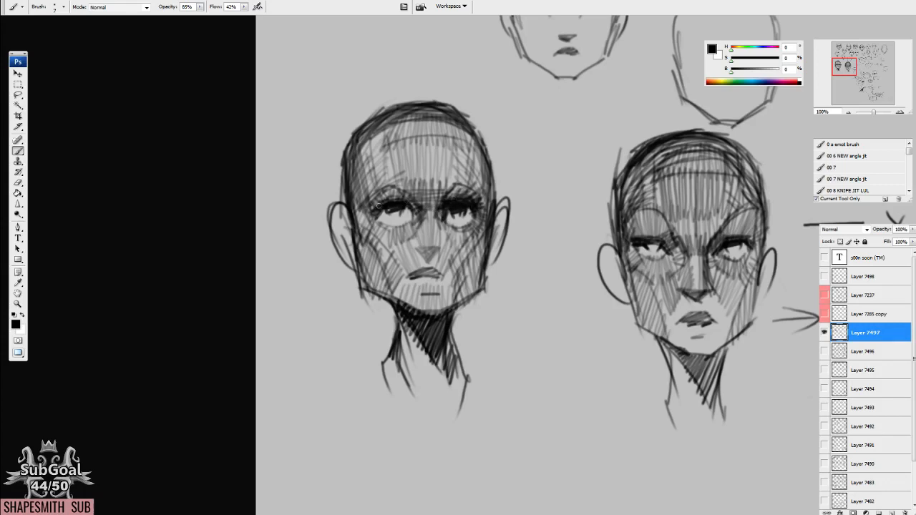
Darken the hatching on both cheek planes and along the temples of the first head.
{"action": "mouse_move", "coordinate": [350, 214]}
{"action": "left_mouse_down"}
{"action": "mouse_move", "coordinate": [367, 262]}
{"action": "mouse_move", "coordinate": [386, 277]}
{"action": "left_mouse_up"}
{"action": "mouse_move", "coordinate": [379, 244]}
{"action": "left_mouse_down"}
{"action": "mouse_move", "coordinate": [389, 270]}
{"action": "mouse_move", "coordinate": [359, 250]}
{"action": "left_mouse_up"}
{"action": "mouse_move", "coordinate": [478, 242]}
{"action": "left_mouse_down"}
{"action": "mouse_move", "coordinate": [459, 280]}
{"action": "mouse_move", "coordinate": [465, 270]}
{"action": "mouse_move", "coordinate": [477, 289]}
{"action": "left_mouse_up"}
{"action": "left_click_drag", "start_coordinate": [482, 188], "coordinate": [483, 144]}
{"action": "left_click_drag", "start_coordinate": [372, 181], "coordinate": [366, 136]}
{"action": "mouse_move", "coordinate": [362, 166]}
{"action": "left_mouse_down"}
{"action": "mouse_move", "coordinate": [357, 128]}
{"action": "mouse_move", "coordinate": [368, 129]}
{"action": "left_mouse_up"}
{"action": "left_click_drag", "start_coordinate": [361, 136], "coordinate": [364, 178]}
Add hatching across the first head's forehead and crown and deepen the upper temple plane.
{"action": "left_click_drag", "start_coordinate": [429, 144], "coordinate": [431, 168]}
{"action": "left_click_drag", "start_coordinate": [430, 120], "coordinate": [433, 170]}
{"action": "mouse_move", "coordinate": [401, 141]}
{"action": "left_mouse_down"}
{"action": "mouse_move", "coordinate": [402, 172]}
{"action": "mouse_move", "coordinate": [460, 141]}
{"action": "left_mouse_up"}
{"action": "left_click_drag", "start_coordinate": [376, 143], "coordinate": [404, 119]}
{"action": "mouse_move", "coordinate": [380, 126]}
{"action": "left_mouse_down"}
{"action": "mouse_move", "coordinate": [440, 110]}
{"action": "mouse_move", "coordinate": [487, 133]}
{"action": "left_mouse_up"}
{"action": "mouse_move", "coordinate": [459, 110]}
{"action": "left_mouse_down"}
{"action": "mouse_move", "coordinate": [491, 152]}
{"action": "mouse_move", "coordinate": [495, 186]}
{"action": "mouse_move", "coordinate": [478, 151]}
{"action": "mouse_move", "coordinate": [480, 166]}
{"action": "left_mouse_up"}
{"action": "left_click_drag", "start_coordinate": [465, 129], "coordinate": [477, 156]}
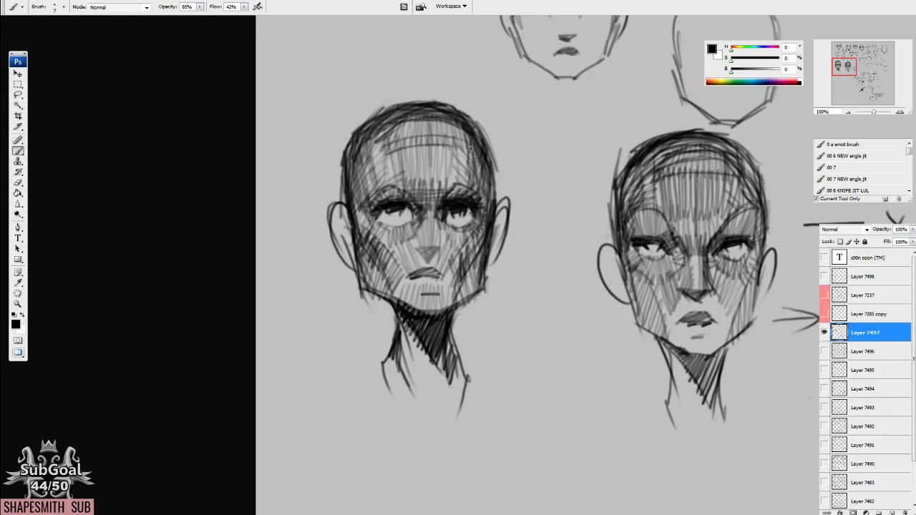
Deepen the shading along the side of the skull, around the eye sockets and across the forehead of the first head.
{"action": "left_click_drag", "start_coordinate": [362, 136], "coordinate": [347, 179]}
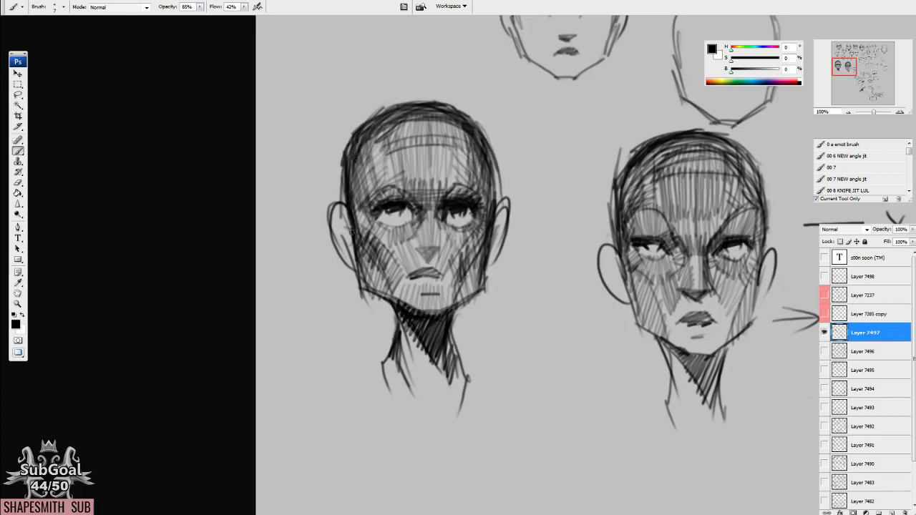
{"action": "mouse_move", "coordinate": [358, 222]}
{"action": "left_mouse_down"}
{"action": "mouse_move", "coordinate": [366, 241]}
{"action": "mouse_move", "coordinate": [376, 204]}
{"action": "mouse_move", "coordinate": [397, 191]}
{"action": "left_mouse_up"}
{"action": "mouse_move", "coordinate": [457, 185]}
{"action": "left_mouse_down"}
{"action": "mouse_move", "coordinate": [437, 214]}
{"action": "mouse_move", "coordinate": [440, 239]}
{"action": "mouse_move", "coordinate": [452, 234]}
{"action": "mouse_move", "coordinate": [447, 228]}
{"action": "mouse_move", "coordinate": [405, 239]}
{"action": "mouse_move", "coordinate": [384, 219]}
{"action": "mouse_move", "coordinate": [410, 214]}
{"action": "mouse_move", "coordinate": [395, 230]}
{"action": "left_mouse_up"}
{"action": "mouse_move", "coordinate": [385, 214]}
{"action": "left_mouse_down"}
{"action": "mouse_move", "coordinate": [373, 228]}
{"action": "mouse_move", "coordinate": [382, 229]}
{"action": "left_mouse_up"}
{"action": "left_click_drag", "start_coordinate": [368, 187], "coordinate": [355, 214]}
{"action": "left_click_drag", "start_coordinate": [346, 170], "coordinate": [342, 187]}
{"action": "mouse_move", "coordinate": [348, 155]}
{"action": "left_mouse_down"}
{"action": "mouse_move", "coordinate": [343, 185]}
{"action": "mouse_move", "coordinate": [358, 139]}
{"action": "mouse_move", "coordinate": [462, 131]}
{"action": "left_mouse_up"}
{"action": "left_click_drag", "start_coordinate": [392, 142], "coordinate": [450, 136]}
{"action": "mouse_move", "coordinate": [392, 148]}
{"action": "left_mouse_down"}
{"action": "mouse_move", "coordinate": [452, 140]}
{"action": "mouse_move", "coordinate": [496, 198]}
{"action": "left_mouse_up"}
Sketch the arched back, rounded head and arm of a cartoon figure lying flat in the empty space below the hatched heads.
{"action": "mouse_move", "coordinate": [597, 148]}
{"action": "left_mouse_down"}
{"action": "mouse_move", "coordinate": [478, 346]}
{"action": "mouse_move", "coordinate": [494, 296]}
{"action": "mouse_move", "coordinate": [239, 296]}
{"action": "left_mouse_up"}
{"action": "mouse_move", "coordinate": [479, 226]}
{"action": "left_mouse_down"}
{"action": "mouse_move", "coordinate": [507, 207]}
{"action": "mouse_move", "coordinate": [495, 211]}
{"action": "mouse_move", "coordinate": [553, 210]}
{"action": "left_mouse_up"}
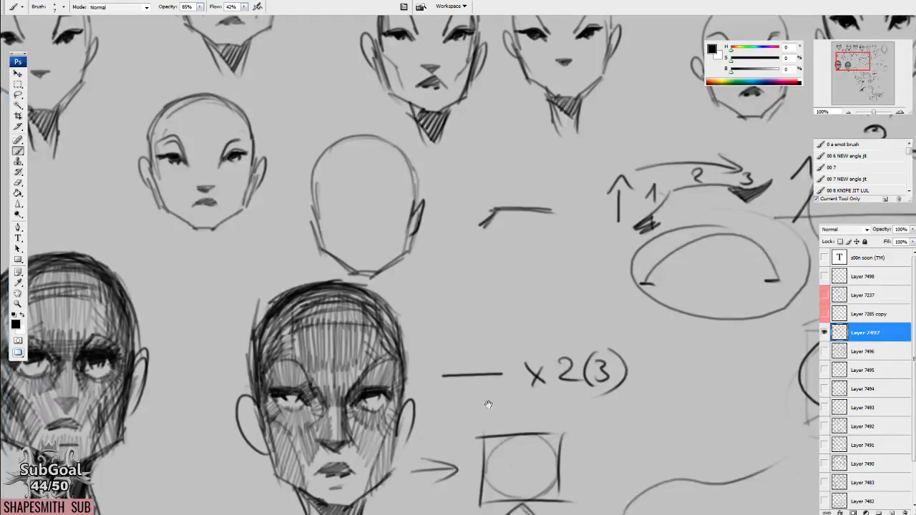
{"action": "left_click_drag", "start_coordinate": [489, 404], "coordinate": [460, 108]}
{"action": "left_click_drag", "start_coordinate": [314, 361], "coordinate": [572, 172]}
{"action": "mouse_move", "coordinate": [465, 286]}
{"action": "left_mouse_down"}
{"action": "mouse_move", "coordinate": [433, 269]}
{"action": "mouse_move", "coordinate": [429, 298]}
{"action": "left_mouse_up"}
{"action": "left_click_drag", "start_coordinate": [370, 286], "coordinate": [372, 284]}
{"action": "mouse_move", "coordinate": [260, 327]}
{"action": "left_mouse_down"}
{"action": "mouse_move", "coordinate": [307, 266]}
{"action": "mouse_move", "coordinate": [360, 255]}
{"action": "mouse_move", "coordinate": [404, 291]}
{"action": "left_mouse_up"}
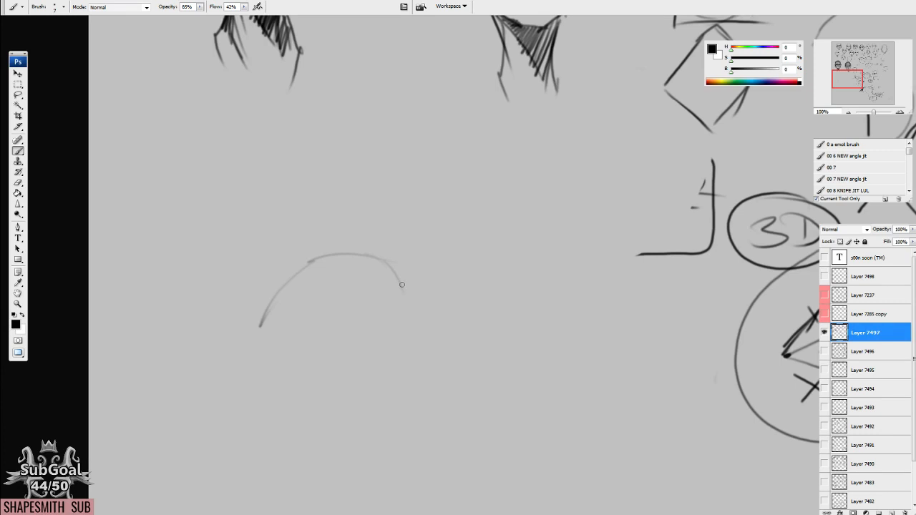
{"action": "mouse_move", "coordinate": [365, 259]}
{"action": "left_mouse_down"}
{"action": "mouse_move", "coordinate": [419, 256]}
{"action": "mouse_move", "coordinate": [447, 279]}
{"action": "mouse_move", "coordinate": [455, 320]}
{"action": "mouse_move", "coordinate": [346, 321]}
{"action": "mouse_move", "coordinate": [371, 334]}
{"action": "mouse_move", "coordinate": [445, 329]}
{"action": "left_mouse_up"}
{"action": "left_click_drag", "start_coordinate": [456, 317], "coordinate": [485, 320]}
{"action": "left_click_drag", "start_coordinate": [456, 324], "coordinate": [485, 326]}
Draw a large boulder resting on the cartoon figure, erasing and redrawing the overlapping lines.
{"action": "left_click_drag", "start_coordinate": [402, 240], "coordinate": [414, 259]}
{"action": "key", "text": "e"}
{"action": "mouse_move", "coordinate": [407, 297]}
{"action": "left_mouse_down"}
{"action": "mouse_move", "coordinate": [437, 284]}
{"action": "mouse_move", "coordinate": [364, 302]}
{"action": "mouse_move", "coordinate": [438, 277]}
{"action": "left_mouse_up"}
{"action": "key", "text": "b"}
{"action": "key", "text": "e"}
{"action": "mouse_move", "coordinate": [367, 267]}
{"action": "left_mouse_down"}
{"action": "mouse_move", "coordinate": [329, 273]}
{"action": "mouse_move", "coordinate": [337, 297]}
{"action": "mouse_move", "coordinate": [282, 274]}
{"action": "mouse_move", "coordinate": [258, 186]}
{"action": "mouse_move", "coordinate": [377, 114]}
{"action": "mouse_move", "coordinate": [476, 187]}
{"action": "mouse_move", "coordinate": [449, 264]}
{"action": "mouse_move", "coordinate": [419, 292]}
{"action": "left_mouse_up"}
{"action": "key", "text": "b"}
{"action": "left_click_drag", "start_coordinate": [330, 298], "coordinate": [438, 276]}
Draw the crushed figure's face with one squinting eye, one bulging eye, slanted brows and a small mouth.
{"action": "mouse_move", "coordinate": [358, 349]}
{"action": "left_mouse_down"}
{"action": "mouse_move", "coordinate": [403, 357]}
{"action": "mouse_move", "coordinate": [387, 330]}
{"action": "mouse_move", "coordinate": [414, 333]}
{"action": "left_mouse_up"}
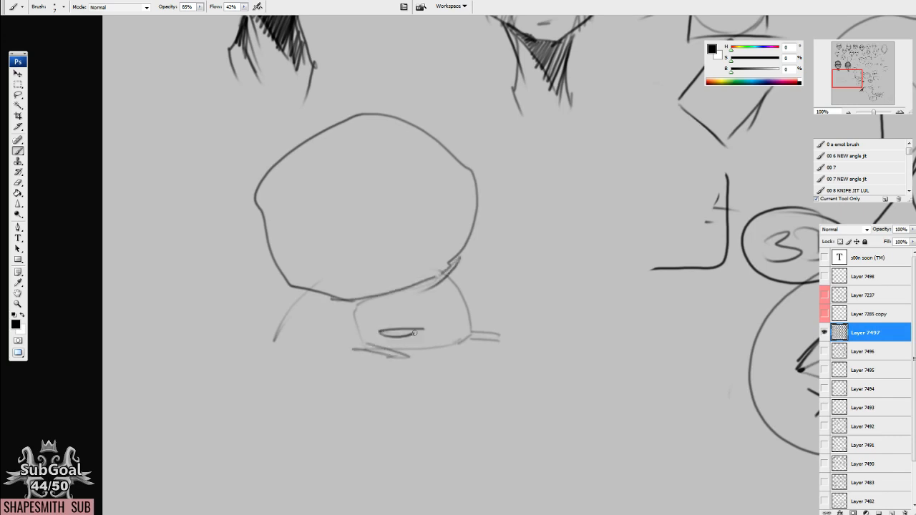
{"action": "mouse_move", "coordinate": [442, 300]}
{"action": "left_mouse_down"}
{"action": "mouse_move", "coordinate": [443, 334]}
{"action": "mouse_move", "coordinate": [455, 324]}
{"action": "mouse_move", "coordinate": [444, 303]}
{"action": "left_mouse_up"}
{"action": "mouse_move", "coordinate": [414, 339]}
{"action": "left_mouse_down"}
{"action": "mouse_move", "coordinate": [444, 338]}
{"action": "mouse_move", "coordinate": [390, 313]}
{"action": "mouse_move", "coordinate": [443, 278]}
{"action": "left_mouse_up"}
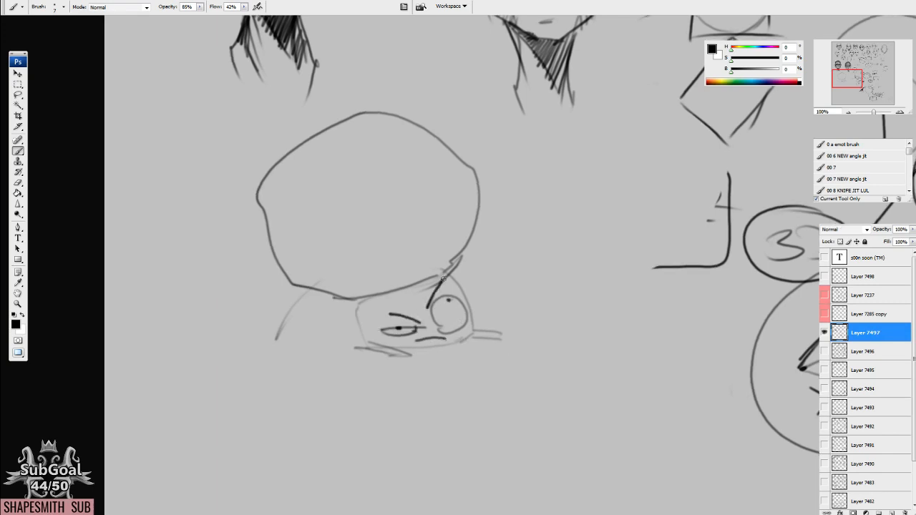
Letter the words "ART SKILL" inside the boulder.
{"action": "mouse_move", "coordinate": [311, 179]}
{"action": "left_mouse_down"}
{"action": "mouse_move", "coordinate": [300, 213]}
{"action": "mouse_move", "coordinate": [317, 202]}
{"action": "left_mouse_up"}
{"action": "left_click_drag", "start_coordinate": [304, 195], "coordinate": [329, 199]}
{"action": "mouse_move", "coordinate": [327, 179]}
{"action": "left_mouse_down"}
{"action": "mouse_move", "coordinate": [339, 198]}
{"action": "mouse_move", "coordinate": [354, 195]}
{"action": "left_mouse_up"}
{"action": "left_click_drag", "start_coordinate": [340, 176], "coordinate": [368, 174]}
{"action": "mouse_move", "coordinate": [347, 219]}
{"action": "left_mouse_down"}
{"action": "mouse_move", "coordinate": [334, 249]}
{"action": "mouse_move", "coordinate": [358, 243]}
{"action": "left_mouse_up"}
{"action": "mouse_move", "coordinate": [372, 217]}
{"action": "left_mouse_down"}
{"action": "mouse_move", "coordinate": [374, 239]}
{"action": "mouse_move", "coordinate": [386, 237]}
{"action": "left_mouse_up"}
{"action": "left_click_drag", "start_coordinate": [386, 204], "coordinate": [407, 229]}
{"action": "mouse_move", "coordinate": [414, 203]}
{"action": "left_mouse_down"}
{"action": "mouse_move", "coordinate": [417, 227]}
{"action": "mouse_move", "coordinate": [428, 223]}
{"action": "left_mouse_up"}
{"action": "left_click", "coordinate": [381, 211]}
Draw a ground line beneath the crushed figure, extending it past the figure's back.
{"action": "scroll", "coordinate": [481, 352], "scroll_direction": "down", "scroll_amount": 2}
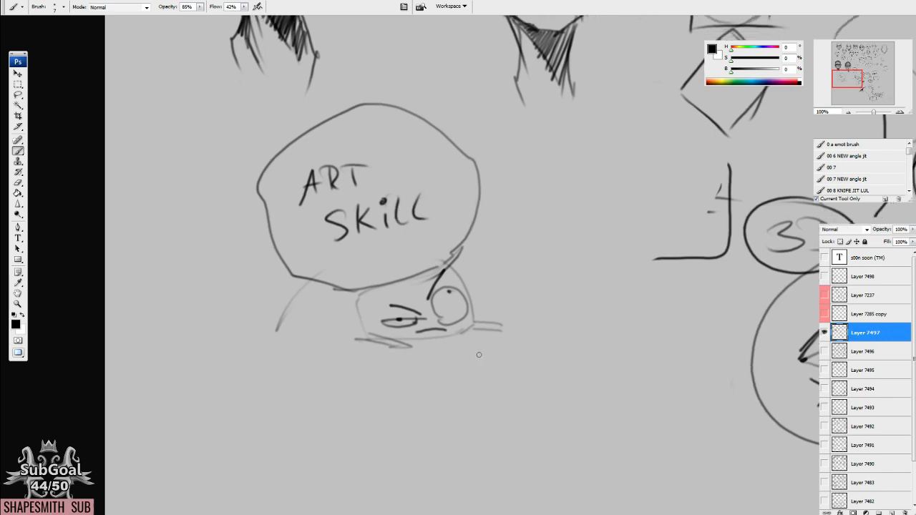
{"action": "left_click_drag", "start_coordinate": [345, 246], "coordinate": [377, 224]}
{"action": "left_click_drag", "start_coordinate": [392, 316], "coordinate": [266, 307]}
{"action": "left_click_drag", "start_coordinate": [506, 326], "coordinate": [503, 329]}
{"action": "left_click_drag", "start_coordinate": [466, 254], "coordinate": [465, 263]}
Erase the word "ART" in the boulder and letter "GAME" in its place.
{"action": "key", "text": "e"}
{"action": "left_click_drag", "start_coordinate": [342, 172], "coordinate": [405, 162]}
{"action": "key", "text": "b"}
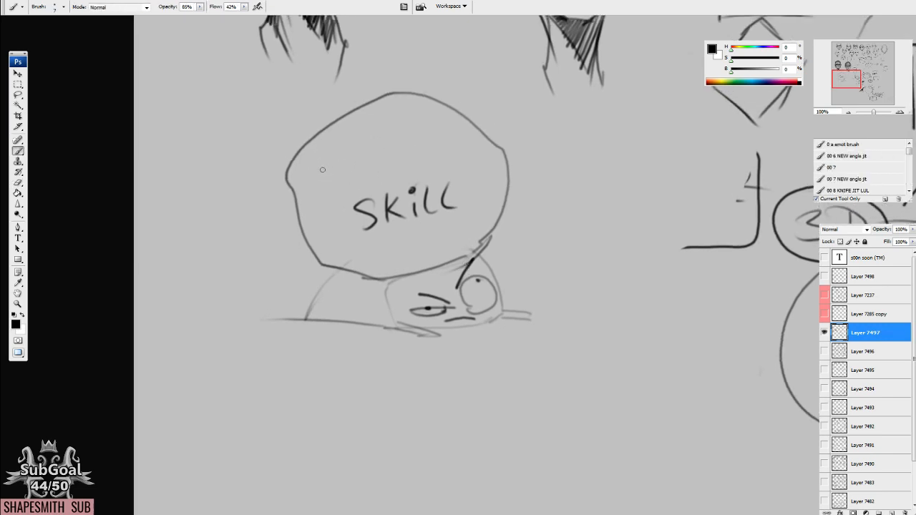
{"action": "mouse_move", "coordinate": [333, 158]}
{"action": "left_mouse_down"}
{"action": "mouse_move", "coordinate": [338, 169]}
{"action": "mouse_move", "coordinate": [364, 172]}
{"action": "left_mouse_up"}
{"action": "mouse_move", "coordinate": [354, 166]}
{"action": "left_mouse_down"}
{"action": "mouse_move", "coordinate": [370, 156]}
{"action": "mouse_move", "coordinate": [405, 166]}
{"action": "mouse_move", "coordinate": [431, 141]}
{"action": "left_mouse_up"}
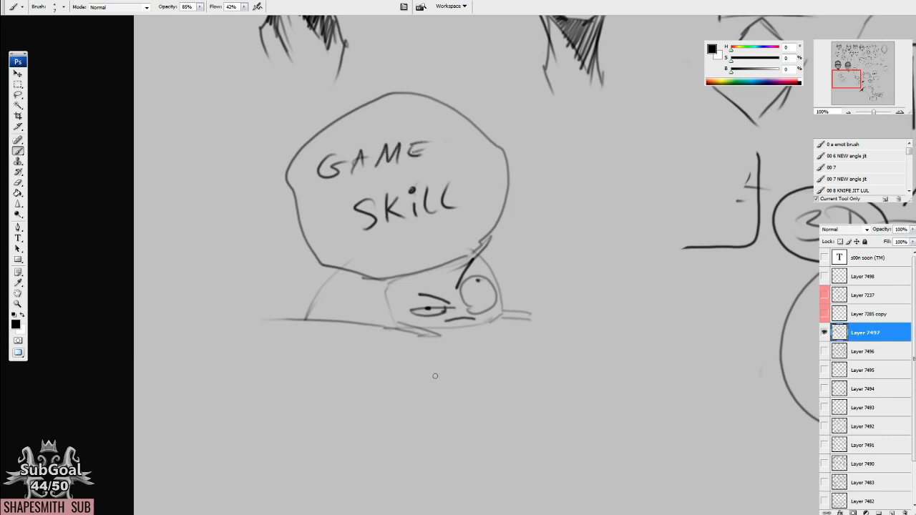
Erase the word "GAME" in the boulder and letter "ART" above "SKILL" again.
{"action": "key", "text": "e"}
{"action": "mouse_move", "coordinate": [429, 143]}
{"action": "left_mouse_down"}
{"action": "mouse_move", "coordinate": [401, 152]}
{"action": "mouse_move", "coordinate": [355, 171]}
{"action": "left_mouse_up"}
{"action": "key", "text": "b"}
{"action": "mouse_move", "coordinate": [346, 169]}
{"action": "left_mouse_down"}
{"action": "mouse_move", "coordinate": [364, 149]}
{"action": "mouse_move", "coordinate": [399, 166]}
{"action": "left_mouse_up"}
{"action": "left_click_drag", "start_coordinate": [387, 146], "coordinate": [412, 141]}
Compare the two hatched heads with the boulder sketch and the surrounding shape diagrams.
{"action": "left_click_drag", "start_coordinate": [587, 342], "coordinate": [573, 333]}
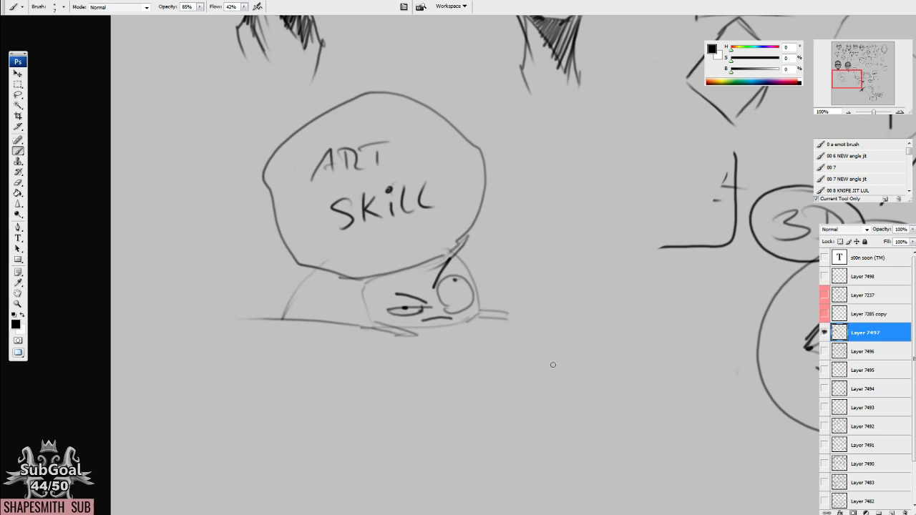
{"action": "mouse_move", "coordinate": [583, 337]}
{"action": "left_mouse_down"}
{"action": "mouse_move", "coordinate": [485, 327]}
{"action": "mouse_move", "coordinate": [201, 360]}
{"action": "left_mouse_up"}
{"action": "mouse_move", "coordinate": [323, 215]}
{"action": "left_mouse_down"}
{"action": "mouse_move", "coordinate": [393, 235]}
{"action": "mouse_move", "coordinate": [513, 456]}
{"action": "left_mouse_up"}
{"action": "left_click_drag", "start_coordinate": [447, 255], "coordinate": [442, 431]}
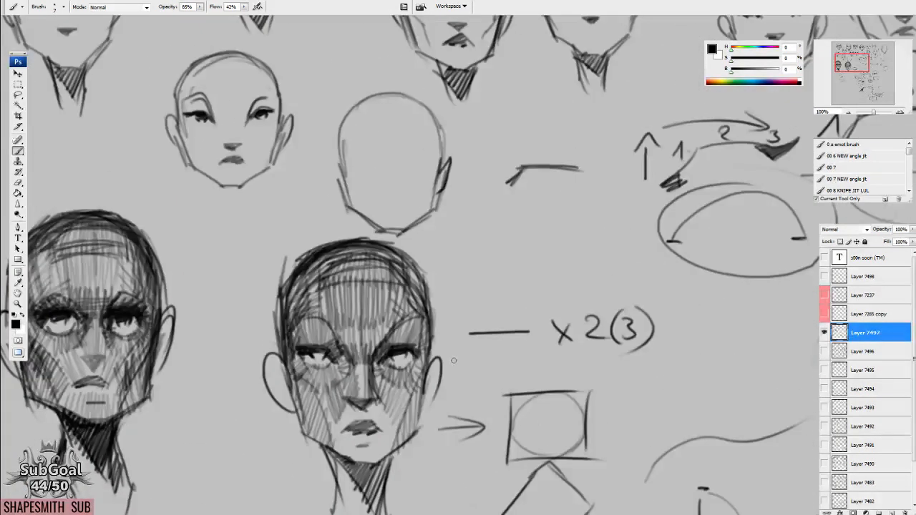
{"action": "left_click_drag", "start_coordinate": [454, 361], "coordinate": [477, 316]}
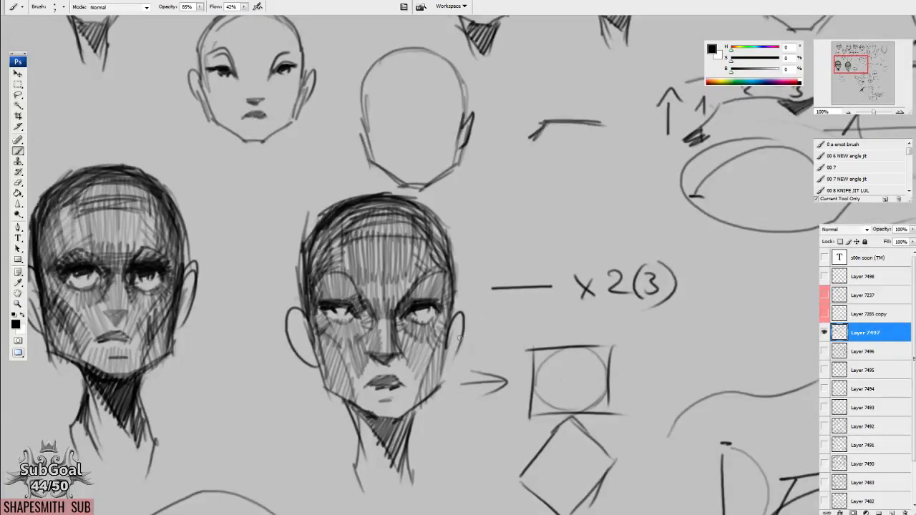
{"action": "left_click_drag", "start_coordinate": [456, 356], "coordinate": [493, 158]}
{"action": "left_click_drag", "start_coordinate": [428, 352], "coordinate": [432, 318]}
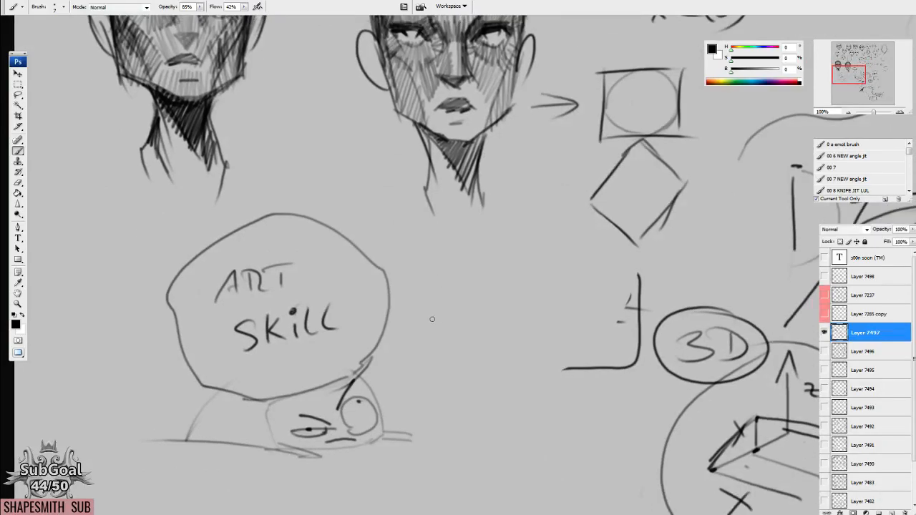
{"action": "left_click_drag", "start_coordinate": [434, 319], "coordinate": [533, 266]}
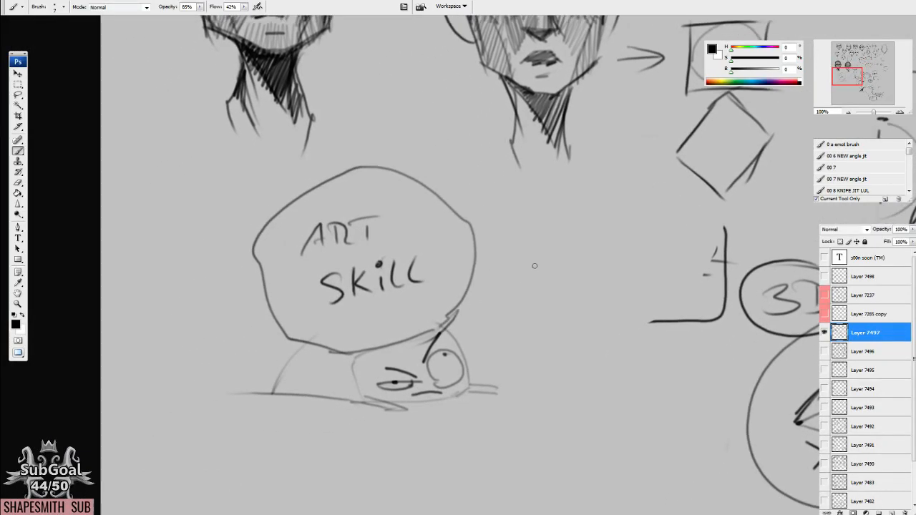
Lasso the whole boulder sketch and move it up and left, beneath the first head.
{"action": "key", "text": "l"}
{"action": "mouse_move", "coordinate": [503, 189]}
{"action": "left_mouse_down"}
{"action": "mouse_move", "coordinate": [193, 422]}
{"action": "mouse_move", "coordinate": [504, 197]}
{"action": "left_mouse_up"}
{"action": "mouse_move", "coordinate": [504, 350]}
{"action": "left_mouse_down"}
{"action": "mouse_move", "coordinate": [427, 302]}
{"action": "mouse_move", "coordinate": [394, 299]}
{"action": "left_mouse_up"}
{"action": "key", "text": "ctrl+d"}
{"action": "key", "text": "b"}
Lasso and delete the corner sketch and the circled "3D" label beside the axis diagram.
{"action": "left_click_drag", "start_coordinate": [667, 331], "coordinate": [461, 250]}
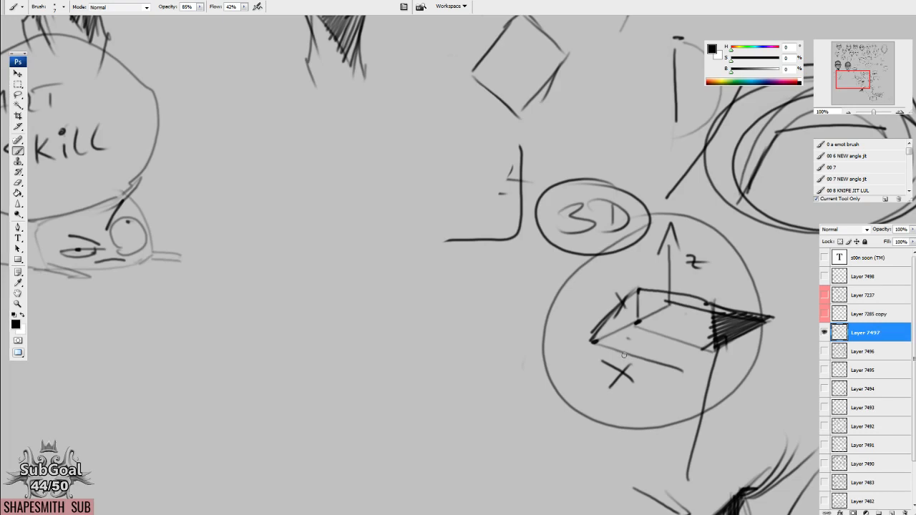
{"action": "left_click_drag", "start_coordinate": [581, 320], "coordinate": [581, 298]}
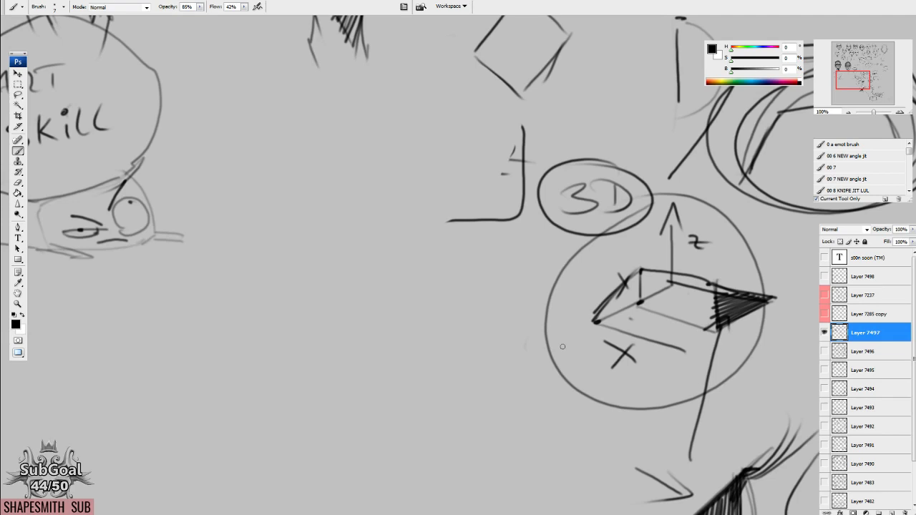
{"action": "mouse_move", "coordinate": [286, 175]}
{"action": "left_mouse_down"}
{"action": "mouse_move", "coordinate": [415, 247]}
{"action": "mouse_move", "coordinate": [476, 264]}
{"action": "left_mouse_up"}
{"action": "mouse_move", "coordinate": [706, 268]}
{"action": "left_mouse_down"}
{"action": "mouse_move", "coordinate": [435, 260]}
{"action": "mouse_move", "coordinate": [465, 250]}
{"action": "left_mouse_up"}
{"action": "key", "text": "l"}
{"action": "mouse_move", "coordinate": [414, 177]}
{"action": "left_mouse_down"}
{"action": "mouse_move", "coordinate": [357, 342]}
{"action": "mouse_move", "coordinate": [545, 306]}
{"action": "mouse_move", "coordinate": [522, 187]}
{"action": "mouse_move", "coordinate": [390, 427]}
{"action": "left_mouse_up"}
{"action": "key", "text": "Delete"}
{"action": "key", "text": "ctrl+d"}
{"action": "key", "text": "b"}
Review the earlier head sketches, the numbered arc diagrams, the boxed 3D ellipse and the arrow diagrams.
{"action": "left_click_drag", "start_coordinate": [639, 329], "coordinate": [439, 446]}
{"action": "scroll", "coordinate": [439, 446], "scroll_direction": "up", "scroll_amount": 3}
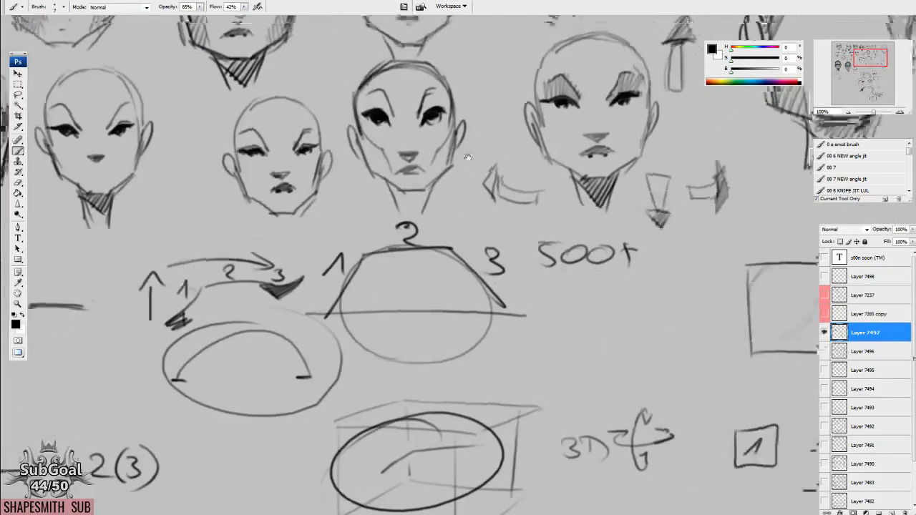
{"action": "left_click_drag", "start_coordinate": [520, 110], "coordinate": [373, 336]}
{"action": "left_click_drag", "start_coordinate": [656, 441], "coordinate": [367, 356]}
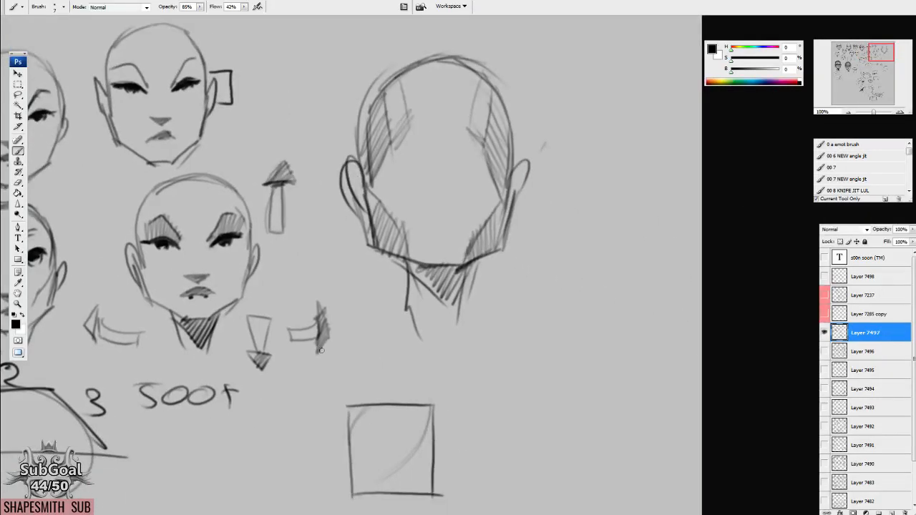
{"action": "left_click_drag", "start_coordinate": [330, 396], "coordinate": [565, 165]}
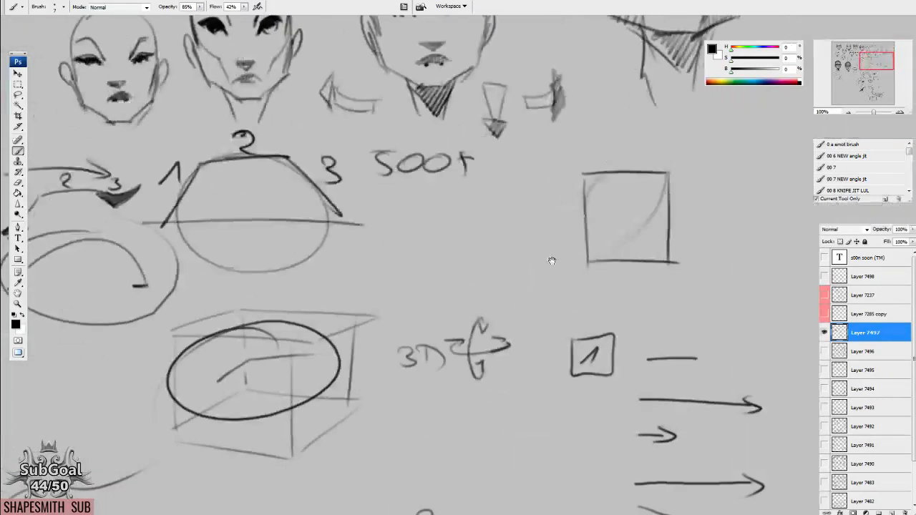
{"action": "left_click_drag", "start_coordinate": [460, 410], "coordinate": [453, 289]}
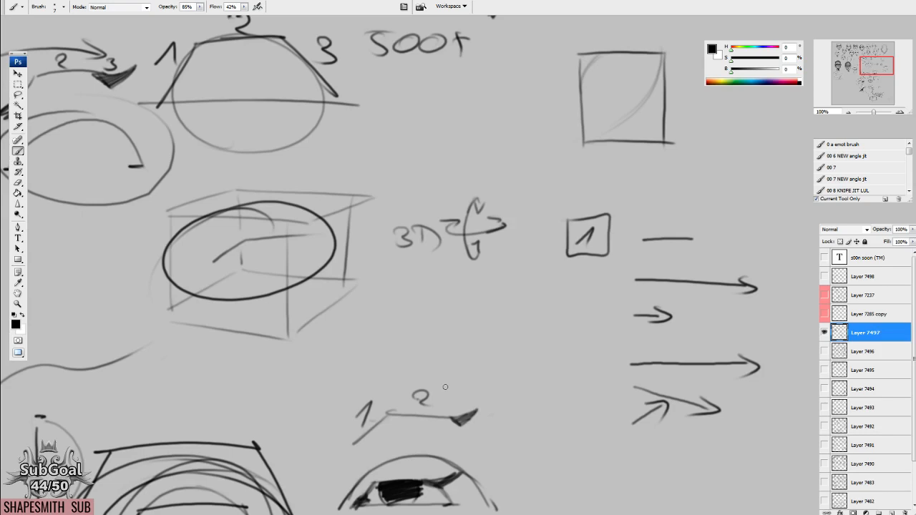
{"action": "mouse_move", "coordinate": [345, 394]}
{"action": "left_mouse_down"}
{"action": "mouse_move", "coordinate": [601, 169]}
{"action": "mouse_move", "coordinate": [643, 152]}
{"action": "left_mouse_up"}
{"action": "left_click_drag", "start_coordinate": [366, 271], "coordinate": [555, 124]}
{"action": "left_click_drag", "start_coordinate": [443, 235], "coordinate": [484, 186]}
{"action": "mouse_move", "coordinate": [403, 190]}
{"action": "left_mouse_down"}
{"action": "mouse_move", "coordinate": [466, 186]}
{"action": "mouse_move", "coordinate": [468, 310]}
{"action": "mouse_move", "coordinate": [505, 343]}
{"action": "left_mouse_up"}
{"action": "left_click_drag", "start_coordinate": [429, 250], "coordinate": [524, 220]}
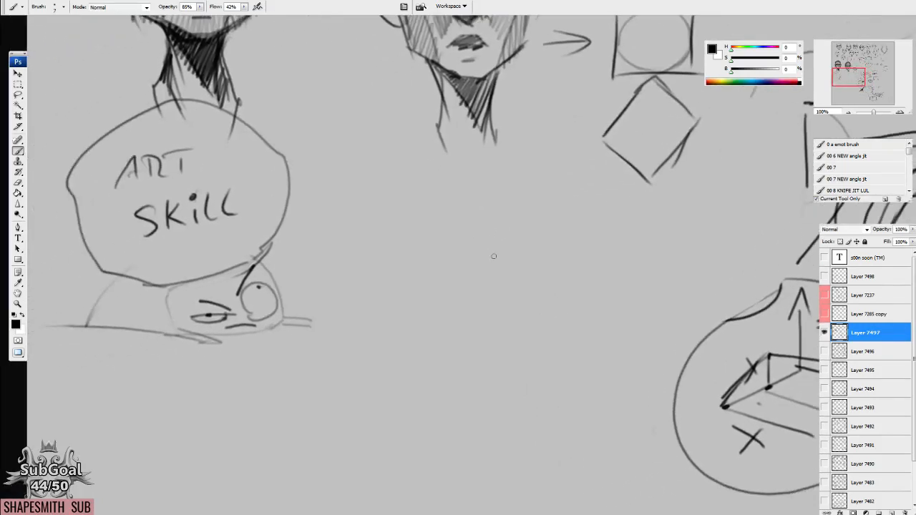
Thicken the second head's neck with darker contour strokes and dense hatching along both sides.
{"action": "left_click_drag", "start_coordinate": [424, 176], "coordinate": [413, 186]}
{"action": "mouse_move", "coordinate": [460, 286]}
{"action": "left_mouse_down"}
{"action": "mouse_move", "coordinate": [430, 255]}
{"action": "mouse_move", "coordinate": [452, 318]}
{"action": "left_mouse_up"}
{"action": "left_click_drag", "start_coordinate": [407, 143], "coordinate": [415, 202]}
{"action": "left_click_drag", "start_coordinate": [406, 133], "coordinate": [402, 173]}
{"action": "left_click_drag", "start_coordinate": [468, 130], "coordinate": [460, 163]}
{"action": "mouse_move", "coordinate": [472, 169]}
{"action": "left_mouse_down"}
{"action": "mouse_move", "coordinate": [470, 153]}
{"action": "mouse_move", "coordinate": [462, 179]}
{"action": "left_mouse_up"}
{"action": "left_click_drag", "start_coordinate": [465, 130], "coordinate": [456, 173]}
{"action": "left_click_drag", "start_coordinate": [406, 120], "coordinate": [395, 166]}
{"action": "left_click_drag", "start_coordinate": [414, 152], "coordinate": [402, 185]}
{"action": "left_click_drag", "start_coordinate": [405, 111], "coordinate": [410, 135]}
{"action": "left_click_drag", "start_coordinate": [418, 142], "coordinate": [412, 177]}
{"action": "left_click_drag", "start_coordinate": [410, 125], "coordinate": [426, 203]}
{"action": "left_click_drag", "start_coordinate": [460, 125], "coordinate": [451, 201]}
{"action": "mouse_move", "coordinate": [439, 134]}
{"action": "left_mouse_down"}
{"action": "mouse_move", "coordinate": [448, 211]}
{"action": "mouse_move", "coordinate": [433, 244]}
{"action": "mouse_move", "coordinate": [445, 277]}
{"action": "left_mouse_up"}
{"action": "left_click_drag", "start_coordinate": [418, 189], "coordinate": [440, 281]}
{"action": "left_click_drag", "start_coordinate": [474, 196], "coordinate": [453, 277]}
{"action": "left_click_drag", "start_coordinate": [438, 191], "coordinate": [422, 214]}
{"action": "left_click_drag", "start_coordinate": [480, 189], "coordinate": [452, 247]}
{"action": "mouse_move", "coordinate": [439, 185]}
{"action": "left_mouse_down"}
{"action": "mouse_move", "coordinate": [454, 184]}
{"action": "mouse_move", "coordinate": [459, 149]}
{"action": "mouse_move", "coordinate": [445, 141]}
{"action": "mouse_move", "coordinate": [435, 163]}
{"action": "mouse_move", "coordinate": [414, 176]}
{"action": "mouse_move", "coordinate": [472, 168]}
{"action": "mouse_move", "coordinate": [485, 179]}
{"action": "mouse_move", "coordinate": [481, 221]}
{"action": "left_mouse_up"}
Sketch a third front-facing head below the second one, with a rounded cranium, straight tapering sides, an angular jaw and ears.
{"action": "left_click_drag", "start_coordinate": [370, 178], "coordinate": [395, 226]}
{"action": "left_click_drag", "start_coordinate": [499, 176], "coordinate": [467, 230]}
{"action": "mouse_move", "coordinate": [465, 153]}
{"action": "left_mouse_down"}
{"action": "mouse_move", "coordinate": [451, 142]}
{"action": "mouse_move", "coordinate": [490, 142]}
{"action": "mouse_move", "coordinate": [486, 151]}
{"action": "left_mouse_up"}
{"action": "left_click_drag", "start_coordinate": [541, 458], "coordinate": [574, 118]}
{"action": "mouse_move", "coordinate": [474, 273]}
{"action": "left_mouse_down"}
{"action": "mouse_move", "coordinate": [429, 264]}
{"action": "mouse_move", "coordinate": [466, 237]}
{"action": "left_mouse_up"}
{"action": "left_click_drag", "start_coordinate": [417, 178], "coordinate": [402, 216]}
{"action": "left_click_drag", "start_coordinate": [374, 168], "coordinate": [393, 222]}
{"action": "left_click_drag", "start_coordinate": [518, 192], "coordinate": [516, 217]}
{"action": "left_click_drag", "start_coordinate": [511, 180], "coordinate": [492, 252]}
{"action": "mouse_move", "coordinate": [383, 177]}
{"action": "left_mouse_down"}
{"action": "mouse_move", "coordinate": [405, 257]}
{"action": "mouse_move", "coordinate": [420, 250]}
{"action": "mouse_move", "coordinate": [463, 259]}
{"action": "mouse_move", "coordinate": [491, 245]}
{"action": "mouse_move", "coordinate": [367, 211]}
{"action": "mouse_move", "coordinate": [389, 269]}
{"action": "left_mouse_up"}
{"action": "left_click_drag", "start_coordinate": [376, 202], "coordinate": [379, 245]}
{"action": "left_click_drag", "start_coordinate": [513, 185], "coordinate": [497, 249]}
{"action": "left_click_drag", "start_coordinate": [507, 218], "coordinate": [522, 232]}
{"action": "left_click_drag", "start_coordinate": [412, 219], "coordinate": [419, 253]}
{"action": "left_click_drag", "start_coordinate": [377, 176], "coordinate": [389, 249]}
{"action": "left_click_drag", "start_coordinate": [420, 118], "coordinate": [381, 231]}
{"action": "left_click_drag", "start_coordinate": [516, 184], "coordinate": [509, 234]}
{"action": "mouse_move", "coordinate": [379, 171]}
{"action": "left_mouse_down"}
{"action": "mouse_move", "coordinate": [376, 204]}
{"action": "mouse_move", "coordinate": [432, 118]}
{"action": "mouse_move", "coordinate": [520, 191]}
{"action": "mouse_move", "coordinate": [511, 235]}
{"action": "left_mouse_up"}
{"action": "left_click_drag", "start_coordinate": [382, 176], "coordinate": [384, 246]}
{"action": "left_click_drag", "start_coordinate": [375, 215], "coordinate": [437, 125]}
{"action": "mouse_move", "coordinate": [384, 172]}
{"action": "left_mouse_down"}
{"action": "mouse_move", "coordinate": [424, 133]}
{"action": "mouse_move", "coordinate": [506, 151]}
{"action": "left_mouse_up"}
Draw the third head's neck lines and hatch the shadow plane under its chin.
{"action": "left_click_drag", "start_coordinate": [507, 326], "coordinate": [497, 228]}
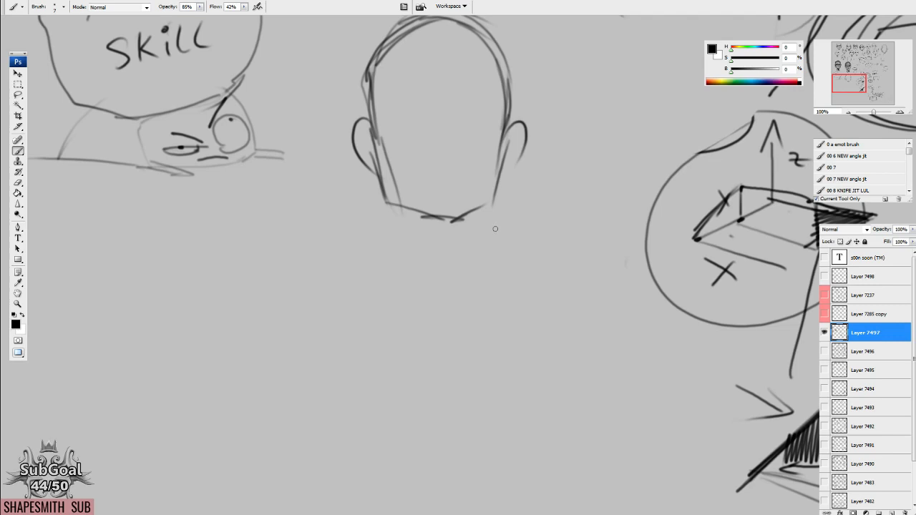
{"action": "scroll", "coordinate": [494, 226], "scroll_direction": "down", "scroll_amount": 2}
{"action": "left_click_drag", "start_coordinate": [408, 192], "coordinate": [429, 260]}
{"action": "left_click_drag", "start_coordinate": [472, 190], "coordinate": [459, 268]}
{"action": "left_click_drag", "start_coordinate": [421, 200], "coordinate": [450, 249]}
{"action": "mouse_move", "coordinate": [474, 189]}
{"action": "left_mouse_down"}
{"action": "mouse_move", "coordinate": [449, 259]}
{"action": "mouse_move", "coordinate": [442, 254]}
{"action": "left_mouse_up"}
{"action": "mouse_move", "coordinate": [441, 252]}
{"action": "left_mouse_down"}
{"action": "mouse_move", "coordinate": [463, 195]}
{"action": "mouse_move", "coordinate": [444, 215]}
{"action": "mouse_move", "coordinate": [424, 204]}
{"action": "mouse_move", "coordinate": [424, 264]}
{"action": "left_mouse_up"}
{"action": "left_click_drag", "start_coordinate": [420, 214], "coordinate": [401, 272]}
{"action": "left_click_drag", "start_coordinate": [465, 208], "coordinate": [482, 266]}
{"action": "left_click_drag", "start_coordinate": [455, 173], "coordinate": [424, 291]}
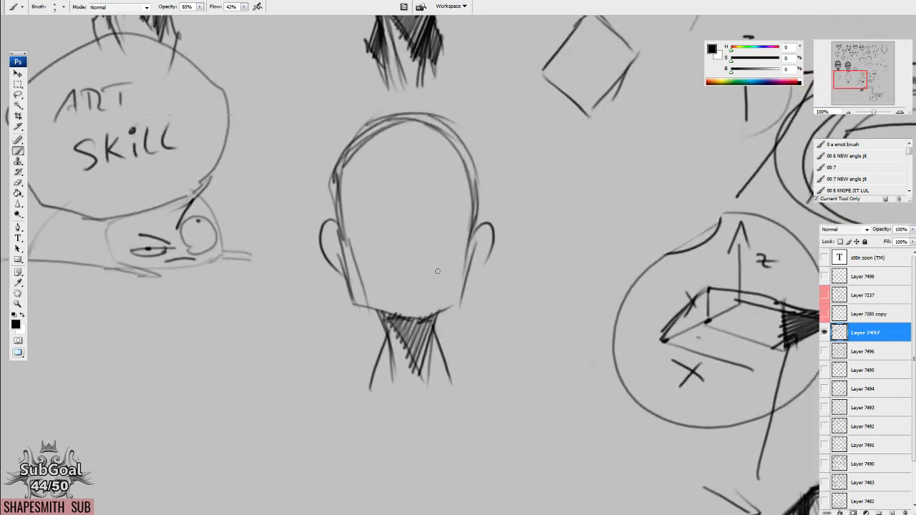
Sketch arched brow lines and short, dark upper eyelid strokes on the third head's blank face.
{"action": "mouse_move", "coordinate": [442, 258]}
{"action": "left_mouse_down"}
{"action": "mouse_move", "coordinate": [382, 179]}
{"action": "mouse_move", "coordinate": [396, 189]}
{"action": "mouse_move", "coordinate": [356, 178]}
{"action": "left_mouse_up"}
{"action": "mouse_move", "coordinate": [433, 184]}
{"action": "left_mouse_down"}
{"action": "mouse_move", "coordinate": [460, 175]}
{"action": "mouse_move", "coordinate": [428, 184]}
{"action": "mouse_move", "coordinate": [461, 142]}
{"action": "left_mouse_up"}
{"action": "left_click_drag", "start_coordinate": [397, 187], "coordinate": [346, 149]}
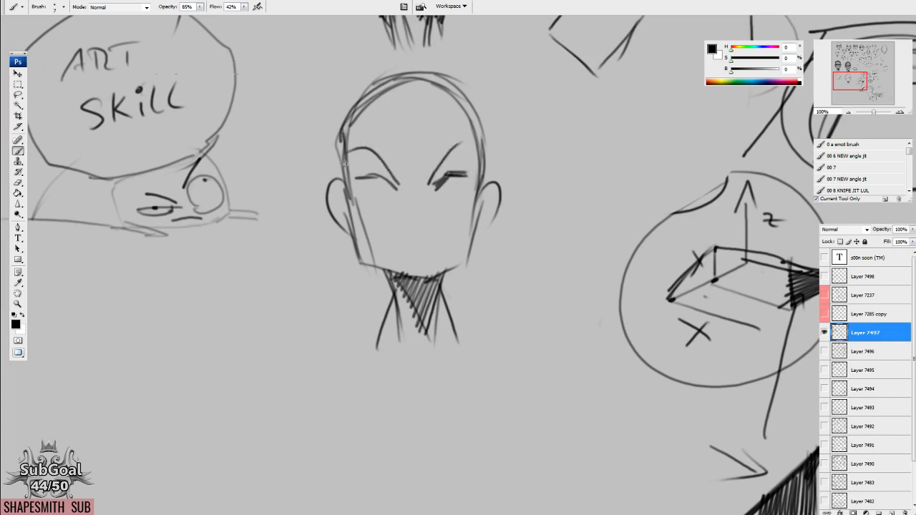
{"action": "left_click_drag", "start_coordinate": [363, 180], "coordinate": [378, 176]}
{"action": "mouse_move", "coordinate": [447, 181]}
{"action": "left_mouse_down"}
{"action": "mouse_move", "coordinate": [435, 188]}
{"action": "mouse_move", "coordinate": [469, 173]}
{"action": "left_mouse_up"}
Block in the third head's nose base and dark lips, then extend the brow arcs and darken the upper eyelids.
{"action": "mouse_move", "coordinate": [423, 225]}
{"action": "left_mouse_down"}
{"action": "mouse_move", "coordinate": [407, 229]}
{"action": "mouse_move", "coordinate": [430, 226]}
{"action": "mouse_move", "coordinate": [409, 228]}
{"action": "mouse_move", "coordinate": [412, 253]}
{"action": "mouse_move", "coordinate": [422, 249]}
{"action": "mouse_move", "coordinate": [411, 252]}
{"action": "mouse_move", "coordinate": [435, 255]}
{"action": "left_mouse_up"}
{"action": "mouse_move", "coordinate": [455, 175]}
{"action": "left_mouse_down"}
{"action": "mouse_move", "coordinate": [479, 173]}
{"action": "mouse_move", "coordinate": [434, 188]}
{"action": "left_mouse_up"}
{"action": "mouse_move", "coordinate": [381, 176]}
{"action": "left_mouse_down"}
{"action": "mouse_move", "coordinate": [394, 189]}
{"action": "mouse_move", "coordinate": [362, 181]}
{"action": "mouse_move", "coordinate": [381, 255]}
{"action": "left_mouse_up"}
{"action": "left_click_drag", "start_coordinate": [483, 190], "coordinate": [452, 239]}
{"action": "mouse_move", "coordinate": [432, 172]}
{"action": "left_mouse_down"}
{"action": "mouse_move", "coordinate": [450, 148]}
{"action": "mouse_move", "coordinate": [480, 134]}
{"action": "left_mouse_up"}
{"action": "left_click_drag", "start_coordinate": [395, 184], "coordinate": [333, 153]}
{"action": "left_click_drag", "start_coordinate": [348, 199], "coordinate": [335, 122]}
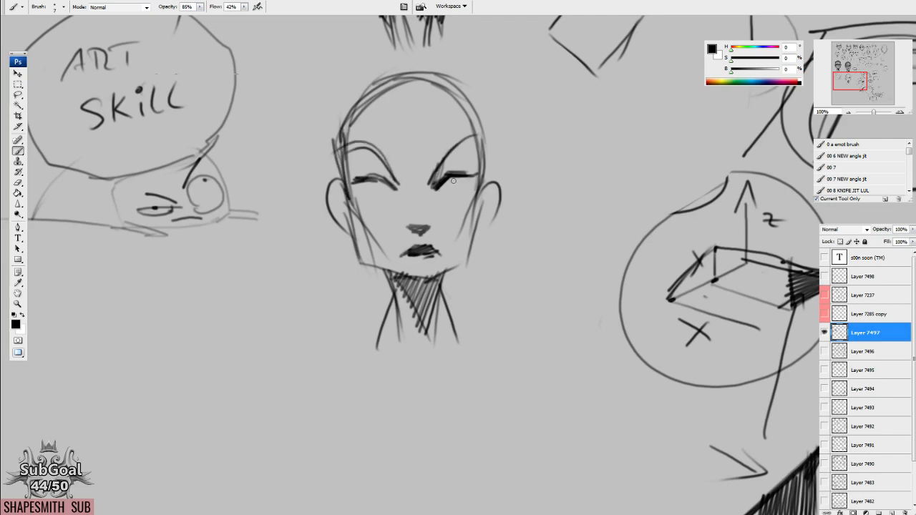
Hatch the third head's temple planes and mark vertical guide strokes on the forehead.
{"action": "left_click_drag", "start_coordinate": [453, 187], "coordinate": [475, 106]}
{"action": "left_click_drag", "start_coordinate": [473, 164], "coordinate": [480, 136]}
{"action": "left_click_drag", "start_coordinate": [368, 153], "coordinate": [356, 112]}
{"action": "mouse_move", "coordinate": [357, 173]}
{"action": "left_mouse_down"}
{"action": "mouse_move", "coordinate": [364, 146]}
{"action": "mouse_move", "coordinate": [351, 127]}
{"action": "mouse_move", "coordinate": [354, 116]}
{"action": "left_mouse_up"}
{"action": "mouse_move", "coordinate": [383, 160]}
{"action": "left_mouse_down"}
{"action": "mouse_move", "coordinate": [368, 94]}
{"action": "mouse_move", "coordinate": [366, 130]}
{"action": "left_mouse_up"}
{"action": "mouse_move", "coordinate": [376, 161]}
{"action": "left_mouse_down"}
{"action": "mouse_move", "coordinate": [362, 142]}
{"action": "mouse_move", "coordinate": [363, 96]}
{"action": "left_mouse_up"}
{"action": "left_click_drag", "start_coordinate": [361, 129], "coordinate": [355, 113]}
{"action": "left_click_drag", "start_coordinate": [467, 147], "coordinate": [463, 79]}
{"action": "mouse_move", "coordinate": [469, 150]}
{"action": "left_mouse_down"}
{"action": "mouse_move", "coordinate": [464, 128]}
{"action": "mouse_move", "coordinate": [415, 82]}
{"action": "left_mouse_up"}
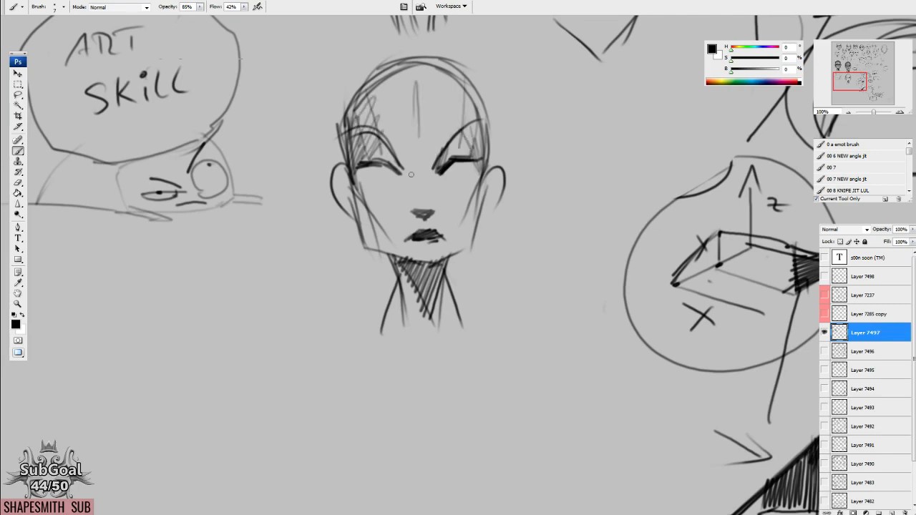
Hatch the third head's eye sockets under the brow arcs and add the irises and lower eyelids.
{"action": "left_click_drag", "start_coordinate": [399, 169], "coordinate": [389, 152]}
{"action": "left_click_drag", "start_coordinate": [394, 168], "coordinate": [379, 136]}
{"action": "left_click_drag", "start_coordinate": [440, 168], "coordinate": [463, 136]}
{"action": "left_click_drag", "start_coordinate": [460, 165], "coordinate": [466, 148]}
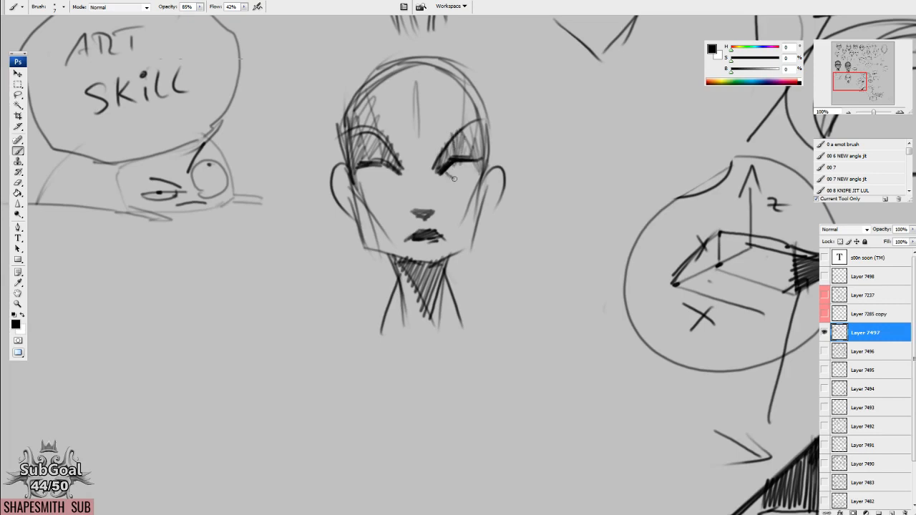
{"action": "left_click_drag", "start_coordinate": [373, 164], "coordinate": [382, 165]}
{"action": "left_click_drag", "start_coordinate": [448, 169], "coordinate": [466, 157]}
Hatch the shadow planes under both cheekbones and darken the inner eye corners of the third head.
{"action": "left_click_drag", "start_coordinate": [376, 200], "coordinate": [397, 236]}
{"action": "mouse_move", "coordinate": [479, 176]}
{"action": "left_mouse_down"}
{"action": "mouse_move", "coordinate": [449, 210]}
{"action": "mouse_move", "coordinate": [463, 220]}
{"action": "mouse_move", "coordinate": [479, 195]}
{"action": "left_mouse_up"}
{"action": "mouse_move", "coordinate": [377, 216]}
{"action": "left_mouse_down"}
{"action": "mouse_move", "coordinate": [358, 187]}
{"action": "mouse_move", "coordinate": [363, 204]}
{"action": "left_mouse_up"}
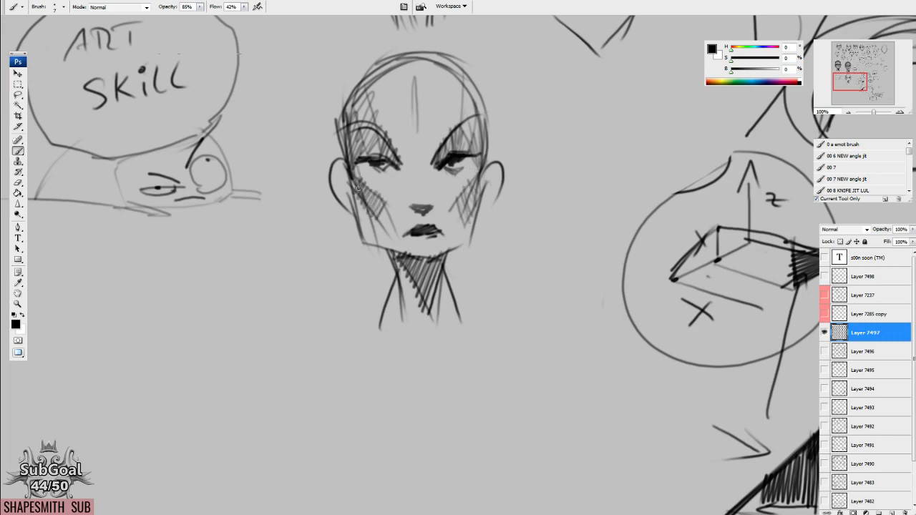
{"action": "mouse_move", "coordinate": [471, 152]}
{"action": "left_mouse_down"}
{"action": "mouse_move", "coordinate": [469, 178]}
{"action": "mouse_move", "coordinate": [477, 166]}
{"action": "left_mouse_up"}
{"action": "scroll", "coordinate": [437, 157], "scroll_direction": "down", "scroll_amount": 2}
{"action": "mouse_move", "coordinate": [402, 153]}
{"action": "left_mouse_down"}
{"action": "mouse_move", "coordinate": [440, 144]}
{"action": "mouse_move", "coordinate": [428, 159]}
{"action": "mouse_move", "coordinate": [452, 148]}
{"action": "left_mouse_up"}
{"action": "left_click_drag", "start_coordinate": [384, 151], "coordinate": [384, 165]}
Darken the third head's outer side contours and add denser hatching over both temples.
{"action": "left_click_drag", "start_coordinate": [339, 129], "coordinate": [352, 193]}
{"action": "left_click_drag", "start_coordinate": [341, 102], "coordinate": [346, 170]}
{"action": "left_click_drag", "start_coordinate": [491, 153], "coordinate": [488, 185]}
{"action": "left_click_drag", "start_coordinate": [493, 125], "coordinate": [487, 170]}
{"action": "left_click_drag", "start_coordinate": [482, 107], "coordinate": [478, 179]}
{"action": "left_click_drag", "start_coordinate": [485, 145], "coordinate": [478, 171]}
{"action": "mouse_move", "coordinate": [477, 131]}
{"action": "left_mouse_down"}
{"action": "mouse_move", "coordinate": [481, 156]}
{"action": "mouse_move", "coordinate": [471, 100]}
{"action": "left_mouse_up"}
{"action": "mouse_move", "coordinate": [380, 86]}
{"action": "left_mouse_down"}
{"action": "mouse_move", "coordinate": [382, 139]}
{"action": "mouse_move", "coordinate": [366, 104]}
{"action": "mouse_move", "coordinate": [364, 140]}
{"action": "left_mouse_up"}
{"action": "left_click_drag", "start_coordinate": [462, 129], "coordinate": [457, 79]}
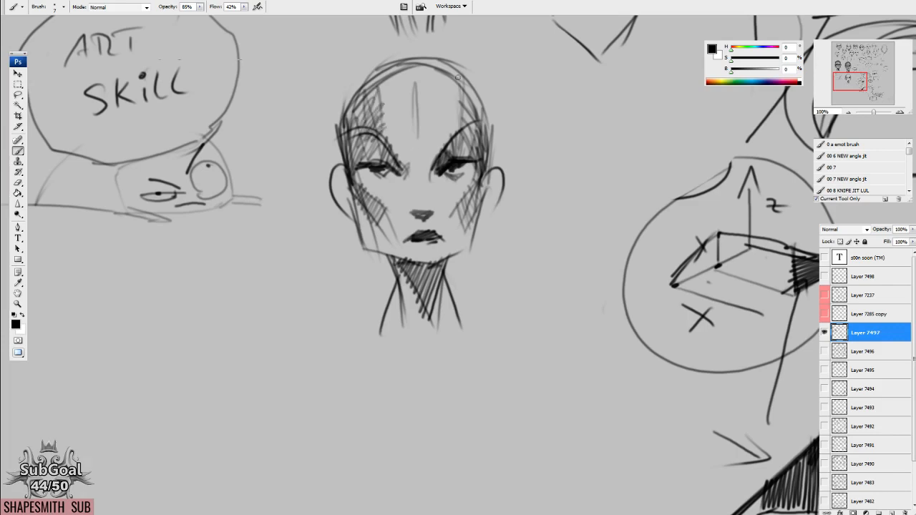
Draw a curved line across the third head's upper forehead and hatch the cranium plane above it.
{"action": "mouse_move", "coordinate": [369, 116]}
{"action": "left_mouse_down"}
{"action": "mouse_move", "coordinate": [471, 104]}
{"action": "mouse_move", "coordinate": [426, 103]}
{"action": "mouse_move", "coordinate": [466, 107]}
{"action": "left_mouse_up"}
{"action": "mouse_move", "coordinate": [371, 106]}
{"action": "left_mouse_down"}
{"action": "mouse_move", "coordinate": [379, 94]}
{"action": "mouse_move", "coordinate": [457, 88]}
{"action": "mouse_move", "coordinate": [382, 120]}
{"action": "left_mouse_up"}
{"action": "mouse_move", "coordinate": [394, 82]}
{"action": "left_mouse_down"}
{"action": "mouse_move", "coordinate": [382, 122]}
{"action": "mouse_move", "coordinate": [389, 119]}
{"action": "left_mouse_up"}
{"action": "mouse_move", "coordinate": [419, 69]}
{"action": "left_mouse_down"}
{"action": "mouse_move", "coordinate": [402, 111]}
{"action": "mouse_move", "coordinate": [417, 107]}
{"action": "left_mouse_up"}
{"action": "left_click_drag", "start_coordinate": [432, 73], "coordinate": [430, 109]}
{"action": "mouse_move", "coordinate": [446, 75]}
{"action": "left_mouse_down"}
{"action": "mouse_move", "coordinate": [435, 113]}
{"action": "mouse_move", "coordinate": [442, 116]}
{"action": "left_mouse_up"}
{"action": "left_click_drag", "start_coordinate": [357, 102], "coordinate": [340, 134]}
{"action": "left_click_drag", "start_coordinate": [346, 107], "coordinate": [339, 161]}
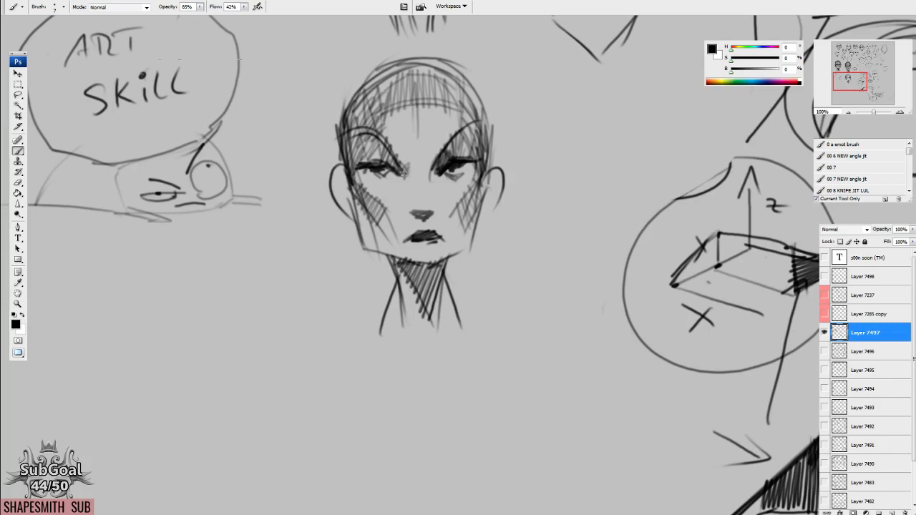
Hatch the third head's brow bridge and fill the forehead with vertical strokes from cranium to brows.
{"action": "left_click_drag", "start_coordinate": [437, 162], "coordinate": [425, 169]}
{"action": "left_click_drag", "start_coordinate": [426, 166], "coordinate": [470, 158]}
{"action": "scroll", "coordinate": [466, 204], "scroll_direction": "down", "scroll_amount": 2}
{"action": "mouse_move", "coordinate": [405, 133]}
{"action": "left_mouse_down"}
{"action": "mouse_move", "coordinate": [415, 158]}
{"action": "mouse_move", "coordinate": [428, 157]}
{"action": "left_mouse_up"}
{"action": "mouse_move", "coordinate": [391, 90]}
{"action": "left_mouse_down"}
{"action": "mouse_move", "coordinate": [401, 141]}
{"action": "mouse_move", "coordinate": [412, 147]}
{"action": "left_mouse_up"}
{"action": "left_click_drag", "start_coordinate": [418, 81], "coordinate": [425, 144]}
{"action": "left_click_drag", "start_coordinate": [429, 80], "coordinate": [436, 142]}
{"action": "left_click_drag", "start_coordinate": [439, 86], "coordinate": [447, 135]}
{"action": "left_click_drag", "start_coordinate": [451, 90], "coordinate": [448, 143]}
{"action": "mouse_move", "coordinate": [352, 92]}
{"action": "left_mouse_down"}
{"action": "mouse_move", "coordinate": [362, 170]}
{"action": "mouse_move", "coordinate": [359, 147]}
{"action": "left_mouse_up"}
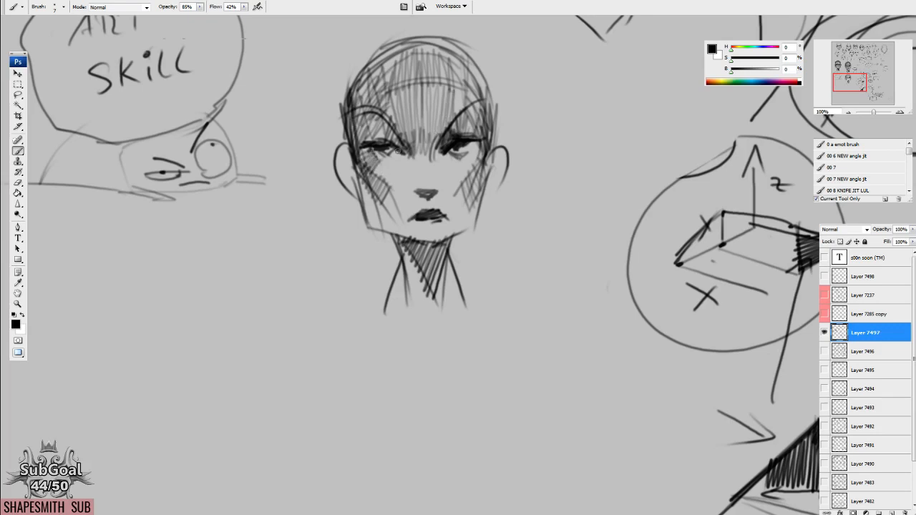
{"action": "mouse_move", "coordinate": [472, 163]}
{"action": "left_mouse_down"}
{"action": "mouse_move", "coordinate": [483, 153]}
{"action": "mouse_move", "coordinate": [472, 146]}
{"action": "left_mouse_up"}
Draw a timeline arrow from an X labelled "NOW" to "10y" below the third head, with a second arrow between the labels.
{"action": "left_click_drag", "start_coordinate": [364, 306], "coordinate": [501, 200]}
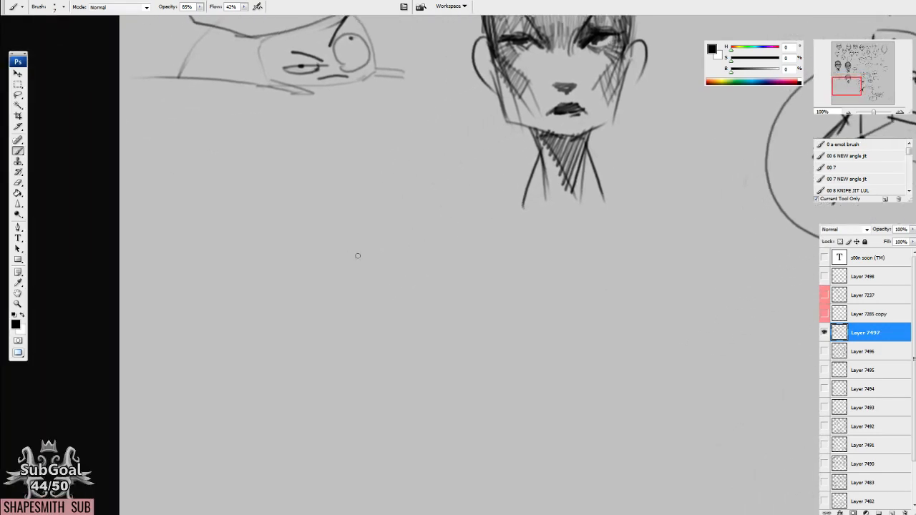
{"action": "mouse_move", "coordinate": [231, 301]}
{"action": "left_mouse_down"}
{"action": "mouse_move", "coordinate": [245, 316]}
{"action": "mouse_move", "coordinate": [228, 318]}
{"action": "mouse_move", "coordinate": [276, 333]}
{"action": "mouse_move", "coordinate": [318, 308]}
{"action": "mouse_move", "coordinate": [535, 310]}
{"action": "mouse_move", "coordinate": [510, 345]}
{"action": "mouse_move", "coordinate": [526, 334]}
{"action": "mouse_move", "coordinate": [539, 346]}
{"action": "left_mouse_up"}
{"action": "left_click_drag", "start_coordinate": [548, 333], "coordinate": [524, 361]}
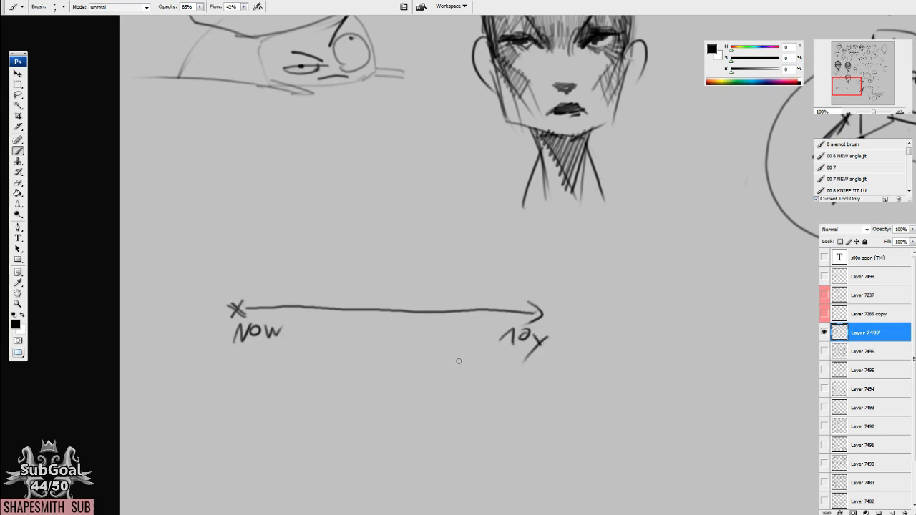
{"action": "mouse_move", "coordinate": [292, 329]}
{"action": "left_mouse_down"}
{"action": "mouse_move", "coordinate": [468, 330]}
{"action": "mouse_move", "coordinate": [463, 339]}
{"action": "left_mouse_up"}
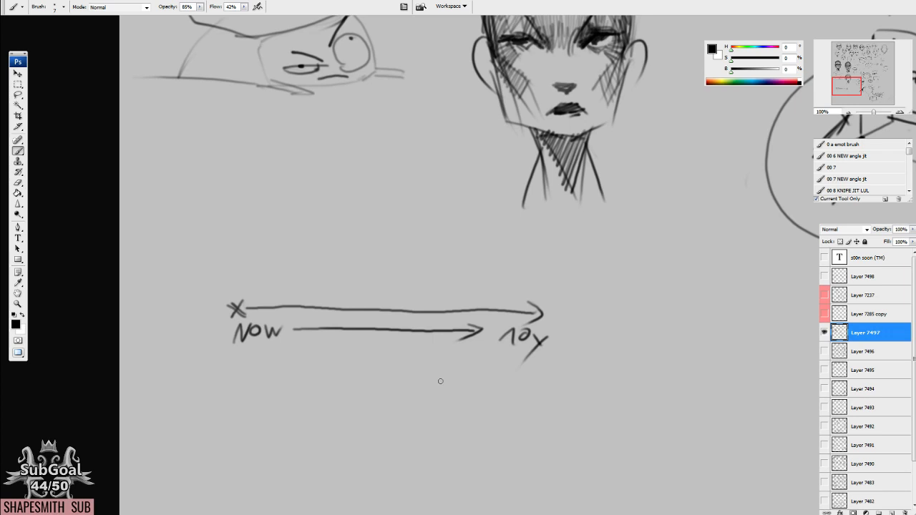
Hatch the third head's under-eye planes and the sides of the nose bridge.
{"action": "mouse_move", "coordinate": [568, 143]}
{"action": "left_mouse_down"}
{"action": "mouse_move", "coordinate": [471, 221]}
{"action": "mouse_move", "coordinate": [399, 263]}
{"action": "left_mouse_up"}
{"action": "left_click_drag", "start_coordinate": [434, 211], "coordinate": [461, 201]}
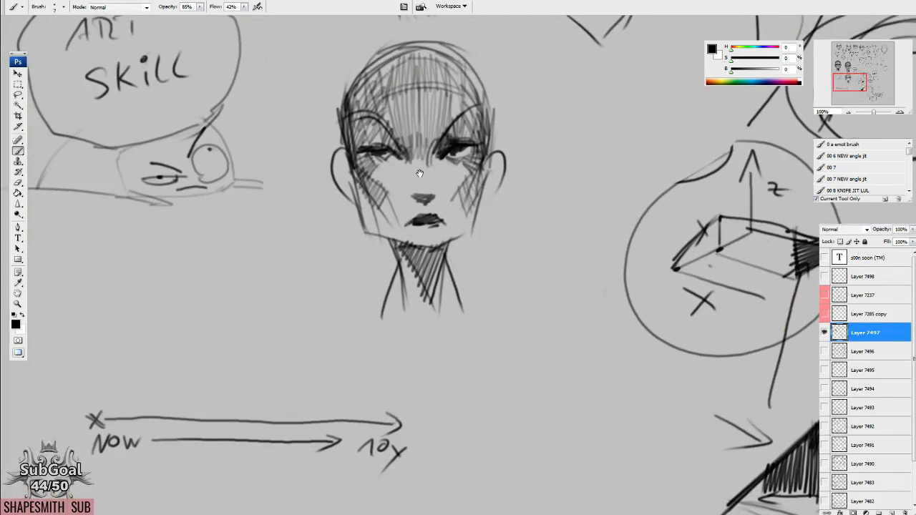
{"action": "left_click_drag", "start_coordinate": [406, 150], "coordinate": [403, 169]}
{"action": "left_click_drag", "start_coordinate": [436, 143], "coordinate": [441, 167]}
{"action": "left_click_drag", "start_coordinate": [368, 163], "coordinate": [405, 172]}
{"action": "mouse_move", "coordinate": [449, 161]}
{"action": "left_mouse_down"}
{"action": "mouse_move", "coordinate": [467, 172]}
{"action": "mouse_move", "coordinate": [451, 167]}
{"action": "mouse_move", "coordinate": [462, 174]}
{"action": "mouse_move", "coordinate": [449, 183]}
{"action": "mouse_move", "coordinate": [465, 187]}
{"action": "left_mouse_up"}
{"action": "mouse_move", "coordinate": [406, 164]}
{"action": "left_mouse_down"}
{"action": "mouse_move", "coordinate": [382, 199]}
{"action": "mouse_move", "coordinate": [370, 196]}
{"action": "left_mouse_up"}
{"action": "left_click_drag", "start_coordinate": [415, 142], "coordinate": [407, 176]}
{"action": "mouse_move", "coordinate": [434, 142]}
{"action": "left_mouse_down"}
{"action": "mouse_move", "coordinate": [425, 183]}
{"action": "mouse_move", "coordinate": [427, 176]}
{"action": "left_mouse_up"}
{"action": "left_click_drag", "start_coordinate": [418, 166], "coordinate": [399, 188]}
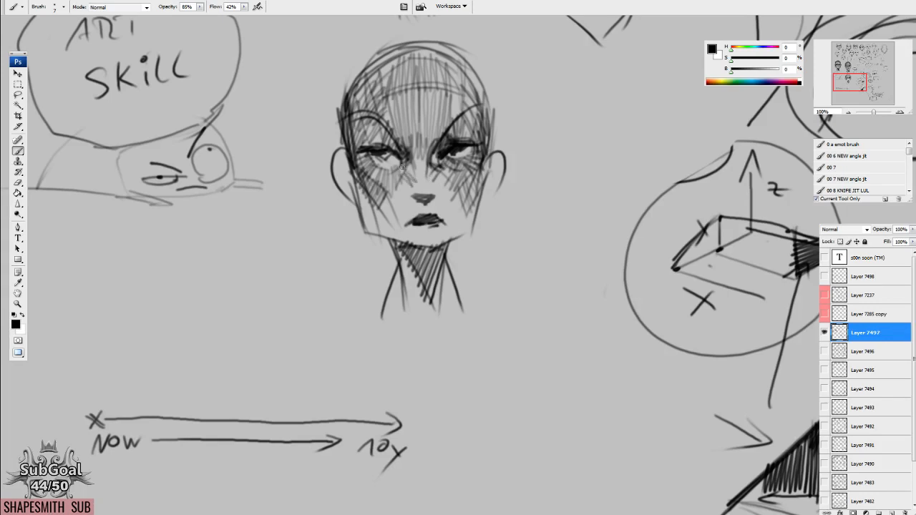
Draw curved lines across the nose bridge, darken the eyes, and hatch the third head's cheeks and jaw.
{"action": "mouse_move", "coordinate": [412, 153]}
{"action": "left_mouse_down"}
{"action": "mouse_move", "coordinate": [428, 166]}
{"action": "mouse_move", "coordinate": [409, 170]}
{"action": "mouse_move", "coordinate": [433, 144]}
{"action": "mouse_move", "coordinate": [437, 156]}
{"action": "left_mouse_up"}
{"action": "left_click_drag", "start_coordinate": [447, 143], "coordinate": [473, 138]}
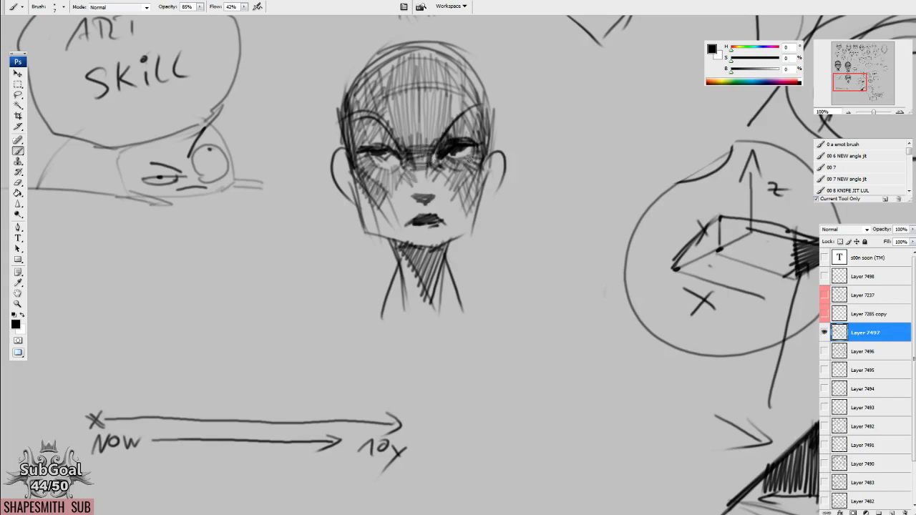
{"action": "left_click_drag", "start_coordinate": [379, 153], "coordinate": [389, 159]}
{"action": "left_click_drag", "start_coordinate": [391, 196], "coordinate": [385, 218]}
{"action": "left_click_drag", "start_coordinate": [398, 209], "coordinate": [392, 224]}
{"action": "mouse_move", "coordinate": [362, 181]}
{"action": "left_mouse_down"}
{"action": "mouse_move", "coordinate": [372, 233]}
{"action": "mouse_move", "coordinate": [405, 243]}
{"action": "left_mouse_up"}
{"action": "mouse_move", "coordinate": [454, 197]}
{"action": "left_mouse_down"}
{"action": "mouse_move", "coordinate": [446, 239]}
{"action": "mouse_move", "coordinate": [461, 225]}
{"action": "left_mouse_up"}
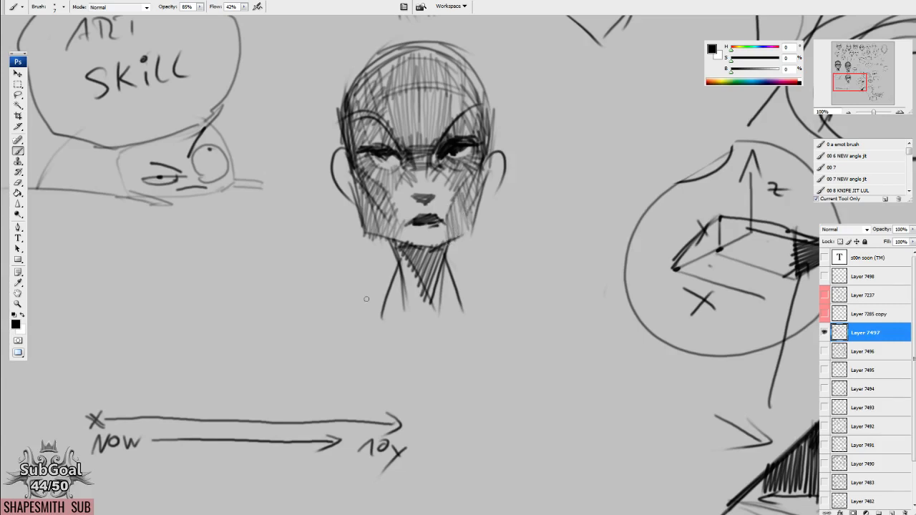
Circle the X and the "NOW" label at the start of the timeline.
{"action": "left_click_drag", "start_coordinate": [183, 391], "coordinate": [327, 277]}
{"action": "left_click_drag", "start_coordinate": [268, 304], "coordinate": [235, 281]}
{"action": "left_click_drag", "start_coordinate": [617, 172], "coordinate": [505, 304]}
Shade the side of the third head's nose and hatch the planes around the nose and mouth.
{"action": "left_click_drag", "start_coordinate": [465, 187], "coordinate": [460, 213]}
{"action": "mouse_move", "coordinate": [469, 188]}
{"action": "left_mouse_down"}
{"action": "mouse_move", "coordinate": [469, 216]}
{"action": "mouse_move", "coordinate": [438, 213]}
{"action": "mouse_move", "coordinate": [421, 224]}
{"action": "left_mouse_up"}
{"action": "mouse_move", "coordinate": [449, 212]}
{"action": "left_mouse_down"}
{"action": "mouse_move", "coordinate": [431, 235]}
{"action": "mouse_move", "coordinate": [427, 219]}
{"action": "left_mouse_up"}
{"action": "mouse_move", "coordinate": [492, 203]}
{"action": "left_mouse_down"}
{"action": "mouse_move", "coordinate": [471, 234]}
{"action": "mouse_move", "coordinate": [465, 214]}
{"action": "left_mouse_up"}
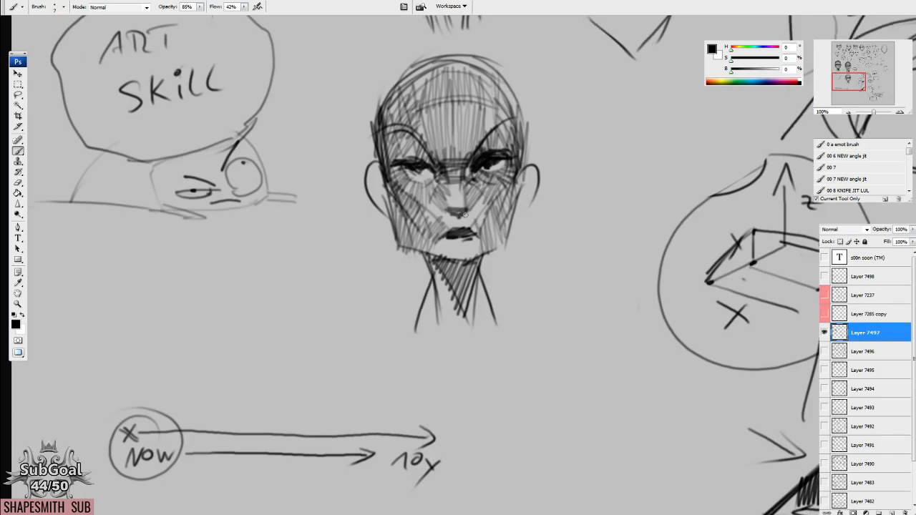
Darken one eye socket of the third head and reinforce the hatching on its temple and cranium edges.
{"action": "mouse_move", "coordinate": [461, 179]}
{"action": "left_mouse_down"}
{"action": "mouse_move", "coordinate": [464, 206]}
{"action": "mouse_move", "coordinate": [475, 157]}
{"action": "mouse_move", "coordinate": [504, 147]}
{"action": "mouse_move", "coordinate": [492, 160]}
{"action": "mouse_move", "coordinate": [513, 158]}
{"action": "left_mouse_up"}
{"action": "left_click_drag", "start_coordinate": [515, 106], "coordinate": [512, 142]}
{"action": "mouse_move", "coordinate": [512, 90]}
{"action": "left_mouse_down"}
{"action": "mouse_move", "coordinate": [511, 139]}
{"action": "mouse_move", "coordinate": [520, 159]}
{"action": "left_mouse_up"}
{"action": "left_click_drag", "start_coordinate": [465, 74], "coordinate": [471, 116]}
{"action": "mouse_move", "coordinate": [386, 145]}
{"action": "left_mouse_down"}
{"action": "mouse_move", "coordinate": [385, 183]}
{"action": "mouse_move", "coordinate": [432, 93]}
{"action": "mouse_move", "coordinate": [514, 118]}
{"action": "mouse_move", "coordinate": [528, 153]}
{"action": "mouse_move", "coordinate": [527, 216]}
{"action": "left_mouse_up"}
{"action": "left_click_drag", "start_coordinate": [385, 214], "coordinate": [391, 241]}
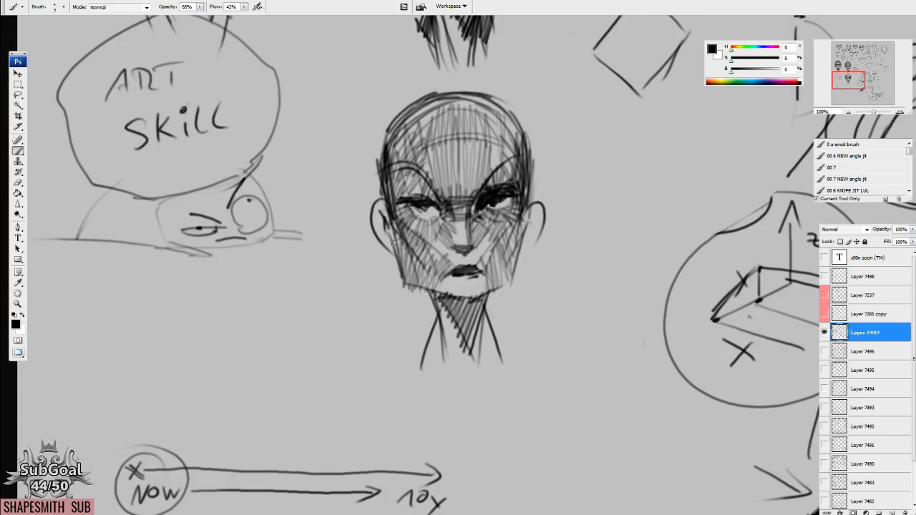
Densify the hatching along both sides of the third head's face and jaw, and darken the brow arcs.
{"action": "left_click_drag", "start_coordinate": [531, 203], "coordinate": [528, 224]}
{"action": "left_click_drag", "start_coordinate": [530, 183], "coordinate": [520, 263]}
{"action": "left_click_drag", "start_coordinate": [519, 228], "coordinate": [507, 289]}
{"action": "left_click_drag", "start_coordinate": [518, 247], "coordinate": [508, 284]}
{"action": "left_click_drag", "start_coordinate": [528, 191], "coordinate": [514, 277]}
{"action": "mouse_move", "coordinate": [475, 204]}
{"action": "left_mouse_down"}
{"action": "mouse_move", "coordinate": [470, 221]}
{"action": "mouse_move", "coordinate": [520, 156]}
{"action": "left_mouse_up"}
{"action": "mouse_move", "coordinate": [426, 185]}
{"action": "left_mouse_down"}
{"action": "mouse_move", "coordinate": [398, 177]}
{"action": "mouse_move", "coordinate": [403, 248]}
{"action": "left_mouse_up"}
{"action": "left_click_drag", "start_coordinate": [391, 219], "coordinate": [409, 289]}
{"action": "left_click_drag", "start_coordinate": [399, 234], "coordinate": [411, 279]}
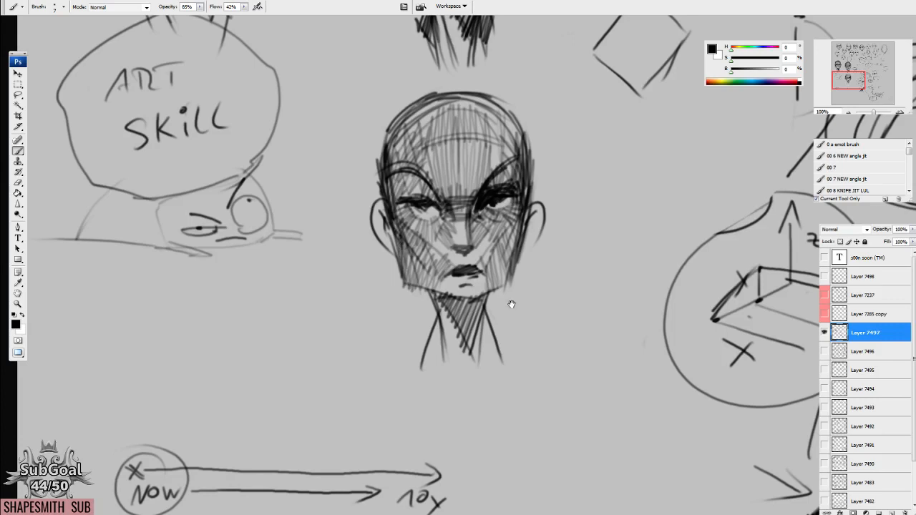
Extend the third head's neck with longer side contours, shoulder starts and a V-shaped line at the throat.
{"action": "left_click_drag", "start_coordinate": [511, 305], "coordinate": [489, 222]}
{"action": "left_click_drag", "start_coordinate": [410, 226], "coordinate": [387, 321]}
{"action": "mouse_move", "coordinate": [472, 225]}
{"action": "left_mouse_down"}
{"action": "mouse_move", "coordinate": [494, 292]}
{"action": "mouse_move", "coordinate": [488, 323]}
{"action": "left_mouse_up"}
{"action": "mouse_move", "coordinate": [423, 231]}
{"action": "left_mouse_down"}
{"action": "mouse_move", "coordinate": [456, 246]}
{"action": "mouse_move", "coordinate": [422, 249]}
{"action": "mouse_move", "coordinate": [425, 285]}
{"action": "left_mouse_up"}
{"action": "mouse_move", "coordinate": [437, 255]}
{"action": "left_mouse_down"}
{"action": "mouse_move", "coordinate": [432, 269]}
{"action": "mouse_move", "coordinate": [451, 275]}
{"action": "left_mouse_up"}
Thicken the third head's upper eyelids and inner eye corners with heavy black strokes.
{"action": "mouse_move", "coordinate": [472, 215]}
{"action": "left_mouse_down"}
{"action": "mouse_move", "coordinate": [465, 245]}
{"action": "mouse_move", "coordinate": [445, 247]}
{"action": "mouse_move", "coordinate": [425, 213]}
{"action": "left_mouse_up"}
{"action": "left_click_drag", "start_coordinate": [423, 239], "coordinate": [419, 217]}
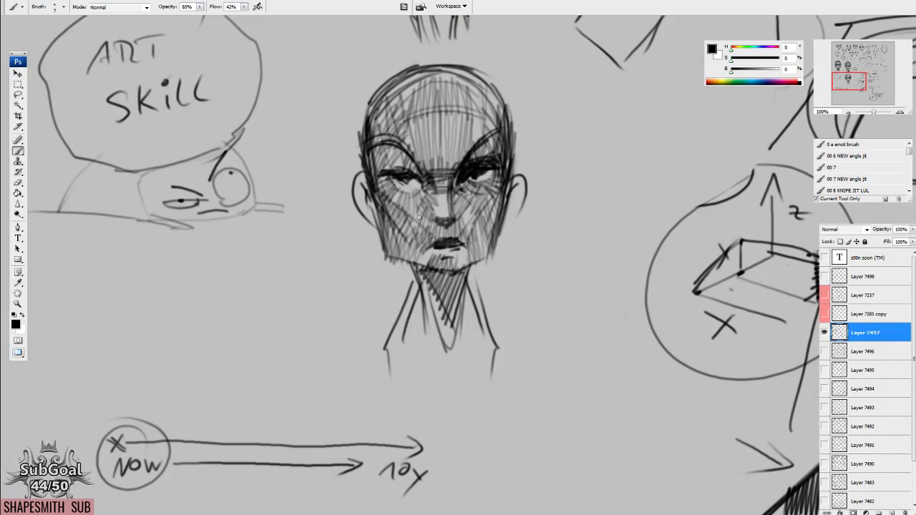
{"action": "left_click_drag", "start_coordinate": [425, 175], "coordinate": [387, 174]}
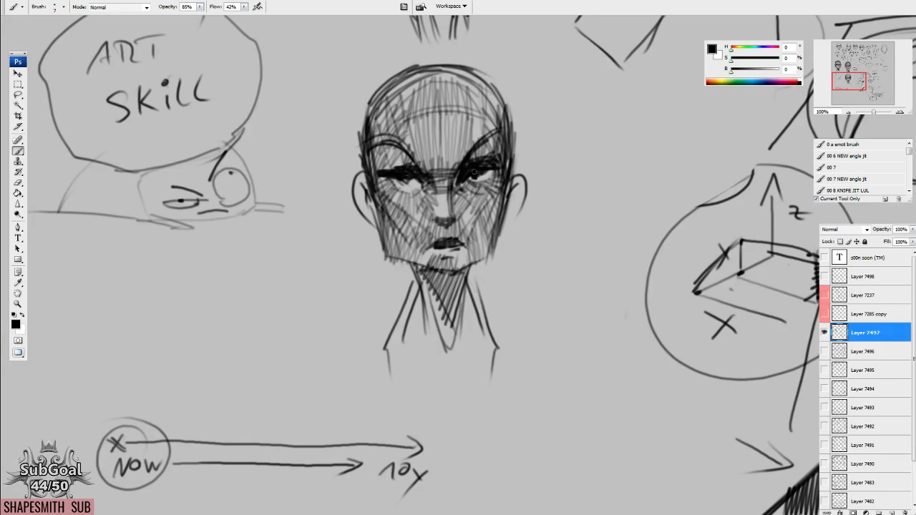
{"action": "left_click_drag", "start_coordinate": [416, 160], "coordinate": [431, 175]}
{"action": "left_click_drag", "start_coordinate": [419, 163], "coordinate": [445, 178]}
{"action": "mouse_move", "coordinate": [460, 162]}
{"action": "left_mouse_down"}
{"action": "mouse_move", "coordinate": [445, 179]}
{"action": "mouse_move", "coordinate": [489, 157]}
{"action": "left_mouse_up"}
{"action": "left_click_drag", "start_coordinate": [416, 167], "coordinate": [387, 171]}
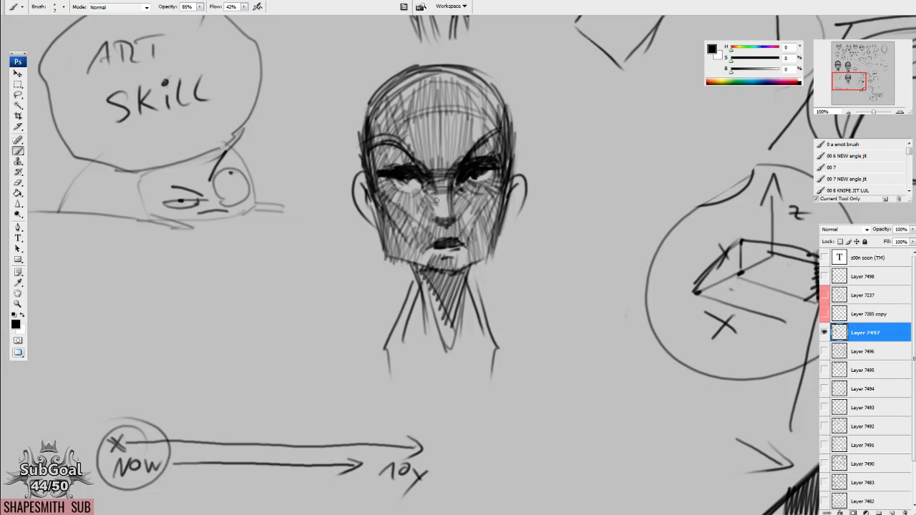
Hatch more tone onto the third head's cheeks, outer temples and cranium.
{"action": "mouse_move", "coordinate": [497, 206]}
{"action": "left_mouse_down"}
{"action": "mouse_move", "coordinate": [478, 248]}
{"action": "mouse_move", "coordinate": [498, 222]}
{"action": "mouse_move", "coordinate": [492, 229]}
{"action": "mouse_move", "coordinate": [477, 213]}
{"action": "mouse_move", "coordinate": [468, 241]}
{"action": "left_mouse_up"}
{"action": "mouse_move", "coordinate": [398, 212]}
{"action": "left_mouse_down"}
{"action": "mouse_move", "coordinate": [425, 257]}
{"action": "mouse_move", "coordinate": [409, 201]}
{"action": "left_mouse_up"}
{"action": "left_click_drag", "start_coordinate": [355, 127], "coordinate": [355, 185]}
{"action": "left_click_drag", "start_coordinate": [364, 110], "coordinate": [356, 156]}
{"action": "left_click_drag", "start_coordinate": [405, 75], "coordinate": [358, 121]}
{"action": "left_click_drag", "start_coordinate": [405, 90], "coordinate": [368, 129]}
{"action": "mouse_move", "coordinate": [387, 84]}
{"action": "left_mouse_down"}
{"action": "mouse_move", "coordinate": [449, 72]}
{"action": "mouse_move", "coordinate": [448, 84]}
{"action": "left_mouse_up"}
{"action": "left_click_drag", "start_coordinate": [475, 123], "coordinate": [425, 80]}
{"action": "mouse_move", "coordinate": [451, 93]}
{"action": "left_mouse_down"}
{"action": "mouse_move", "coordinate": [429, 81]}
{"action": "mouse_move", "coordinate": [394, 101]}
{"action": "left_mouse_up"}
{"action": "left_click_drag", "start_coordinate": [456, 81], "coordinate": [412, 90]}
{"action": "mouse_move", "coordinate": [473, 75]}
{"action": "left_mouse_down"}
{"action": "mouse_move", "coordinate": [451, 91]}
{"action": "mouse_move", "coordinate": [418, 92]}
{"action": "left_mouse_up"}
{"action": "mouse_move", "coordinate": [445, 87]}
{"action": "left_mouse_down"}
{"action": "mouse_move", "coordinate": [392, 101]}
{"action": "mouse_move", "coordinate": [379, 118]}
{"action": "left_mouse_up"}
{"action": "left_click_drag", "start_coordinate": [411, 81], "coordinate": [363, 110]}
{"action": "left_click_drag", "start_coordinate": [456, 85], "coordinate": [488, 106]}
{"action": "left_click_drag", "start_coordinate": [454, 87], "coordinate": [489, 122]}
{"action": "mouse_move", "coordinate": [469, 91]}
{"action": "left_mouse_down"}
{"action": "mouse_move", "coordinate": [487, 114]}
{"action": "mouse_move", "coordinate": [485, 160]}
{"action": "left_mouse_up"}
{"action": "left_click_drag", "start_coordinate": [488, 113], "coordinate": [483, 127]}
Lasso the NOW-to-10y timeline, move it up beside the third head's neck, and deselect it.
{"action": "mouse_move", "coordinate": [375, 419]}
{"action": "left_mouse_down"}
{"action": "mouse_move", "coordinate": [510, 302]}
{"action": "mouse_move", "coordinate": [531, 251]}
{"action": "left_mouse_up"}
{"action": "key", "text": "l"}
{"action": "mouse_move", "coordinate": [404, 199]}
{"action": "left_mouse_down"}
{"action": "mouse_move", "coordinate": [277, 194]}
{"action": "mouse_move", "coordinate": [673, 337]}
{"action": "mouse_move", "coordinate": [441, 222]}
{"action": "left_mouse_up"}
{"action": "left_click_drag", "start_coordinate": [485, 332], "coordinate": [416, 188]}
{"action": "key", "text": "ctrl+d"}
{"action": "key", "text": "b"}
Draw a stick figure with round eyes and angry brows inside a rectangular frame below the third head.
{"action": "left_click_drag", "start_coordinate": [634, 321], "coordinate": [482, 331]}
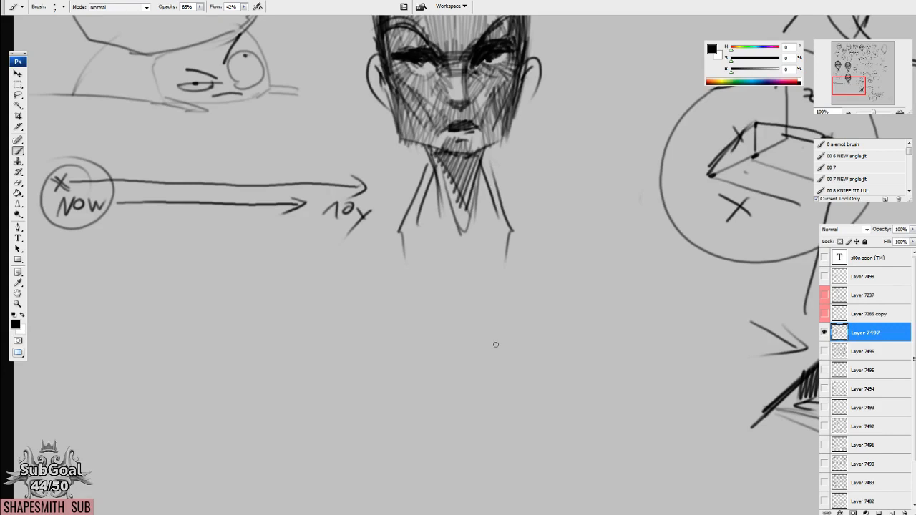
{"action": "mouse_move", "coordinate": [507, 349]}
{"action": "left_mouse_down"}
{"action": "mouse_move", "coordinate": [430, 216]}
{"action": "mouse_move", "coordinate": [378, 229]}
{"action": "mouse_move", "coordinate": [394, 230]}
{"action": "left_mouse_up"}
{"action": "left_click_drag", "start_coordinate": [443, 153], "coordinate": [434, 153]}
{"action": "mouse_move", "coordinate": [426, 212]}
{"action": "left_mouse_down"}
{"action": "mouse_move", "coordinate": [425, 265]}
{"action": "mouse_move", "coordinate": [406, 298]}
{"action": "left_mouse_up"}
{"action": "mouse_move", "coordinate": [425, 266]}
{"action": "left_mouse_down"}
{"action": "mouse_move", "coordinate": [406, 298]}
{"action": "mouse_move", "coordinate": [445, 290]}
{"action": "left_mouse_up"}
{"action": "left_click_drag", "start_coordinate": [399, 237], "coordinate": [448, 238]}
{"action": "mouse_move", "coordinate": [421, 181]}
{"action": "left_mouse_down"}
{"action": "mouse_move", "coordinate": [448, 180]}
{"action": "mouse_move", "coordinate": [449, 168]}
{"action": "left_mouse_up"}
{"action": "left_click_drag", "start_coordinate": [423, 179], "coordinate": [393, 170]}
{"action": "mouse_move", "coordinate": [359, 138]}
{"action": "left_mouse_down"}
{"action": "mouse_move", "coordinate": [363, 181]}
{"action": "mouse_move", "coordinate": [488, 326]}
{"action": "mouse_move", "coordinate": [379, 131]}
{"action": "left_mouse_up"}
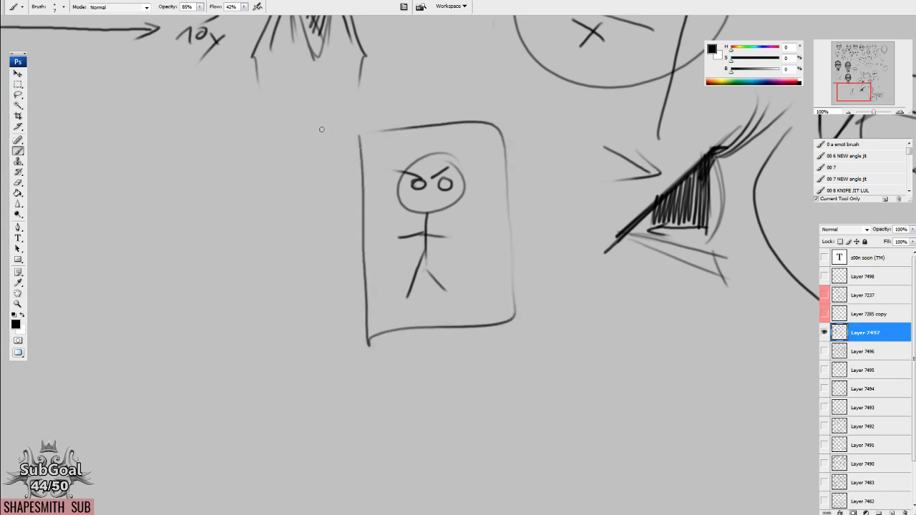
Give the framed stick figure one ear and a small handheld object, and draw arrows pointing at its neck and legs.
{"action": "mouse_move", "coordinate": [507, 182]}
{"action": "left_mouse_down"}
{"action": "mouse_move", "coordinate": [518, 179]}
{"action": "mouse_move", "coordinate": [473, 192]}
{"action": "mouse_move", "coordinate": [475, 205]}
{"action": "left_mouse_up"}
{"action": "mouse_move", "coordinate": [404, 176]}
{"action": "left_mouse_down"}
{"action": "mouse_move", "coordinate": [397, 213]}
{"action": "mouse_move", "coordinate": [421, 213]}
{"action": "left_mouse_up"}
{"action": "mouse_move", "coordinate": [406, 205]}
{"action": "left_mouse_down"}
{"action": "mouse_move", "coordinate": [421, 213]}
{"action": "mouse_move", "coordinate": [404, 226]}
{"action": "left_mouse_up"}
{"action": "mouse_move", "coordinate": [460, 269]}
{"action": "left_mouse_down"}
{"action": "mouse_move", "coordinate": [491, 271]}
{"action": "mouse_move", "coordinate": [464, 278]}
{"action": "left_mouse_up"}
{"action": "mouse_move", "coordinate": [482, 295]}
{"action": "left_mouse_down"}
{"action": "mouse_move", "coordinate": [458, 289]}
{"action": "mouse_move", "coordinate": [469, 287]}
{"action": "left_mouse_up"}
{"action": "left_click_drag", "start_coordinate": [463, 220], "coordinate": [469, 241]}
Add the stick figure's other ear and arrows pointing at its crown, temple, cheek and chin.
{"action": "left_click_drag", "start_coordinate": [472, 128], "coordinate": [479, 143]}
{"action": "left_click_drag", "start_coordinate": [490, 134], "coordinate": [462, 153]}
{"action": "left_click_drag", "start_coordinate": [461, 154], "coordinate": [479, 152]}
{"action": "left_click_drag", "start_coordinate": [486, 192], "coordinate": [487, 186]}
{"action": "left_click_drag", "start_coordinate": [505, 156], "coordinate": [487, 168]}
{"action": "left_click_drag", "start_coordinate": [484, 158], "coordinate": [493, 175]}
{"action": "left_click_drag", "start_coordinate": [488, 229], "coordinate": [453, 208]}
{"action": "mouse_move", "coordinate": [455, 223]}
{"action": "left_mouse_down"}
{"action": "mouse_move", "coordinate": [462, 209]}
{"action": "mouse_move", "coordinate": [480, 219]}
{"action": "left_mouse_up"}
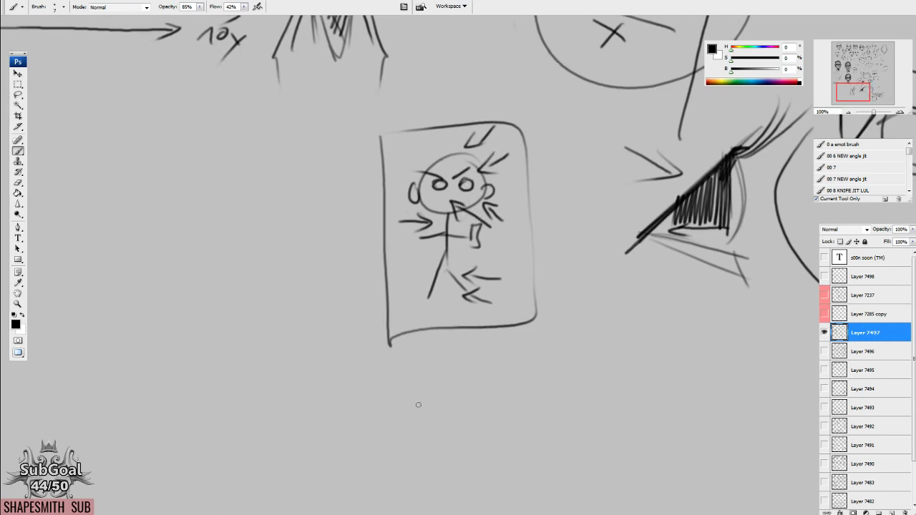
Draw a small rectangle with a line extending from its side above the stick figure's frame.
{"action": "left_click_drag", "start_coordinate": [465, 185], "coordinate": [510, 277]}
{"action": "mouse_move", "coordinate": [488, 162]}
{"action": "left_mouse_down"}
{"action": "mouse_move", "coordinate": [466, 174]}
{"action": "mouse_move", "coordinate": [517, 144]}
{"action": "mouse_move", "coordinate": [516, 174]}
{"action": "mouse_move", "coordinate": [460, 173]}
{"action": "mouse_move", "coordinate": [468, 172]}
{"action": "left_mouse_up"}
{"action": "mouse_move", "coordinate": [467, 146]}
{"action": "left_mouse_down"}
{"action": "mouse_move", "coordinate": [493, 144]}
{"action": "mouse_move", "coordinate": [519, 171]}
{"action": "left_mouse_up"}
{"action": "mouse_move", "coordinate": [518, 171]}
{"action": "left_mouse_down"}
{"action": "mouse_move", "coordinate": [474, 172]}
{"action": "mouse_move", "coordinate": [569, 156]}
{"action": "left_mouse_up"}
Sketch a circle and a leaf shape with short leader lines beside the frame, and lasso and delete both.
{"action": "left_click_drag", "start_coordinate": [525, 222], "coordinate": [628, 196]}
{"action": "left_click_drag", "start_coordinate": [469, 171], "coordinate": [503, 182]}
{"action": "mouse_move", "coordinate": [412, 239]}
{"action": "left_mouse_down"}
{"action": "mouse_move", "coordinate": [415, 229]}
{"action": "mouse_move", "coordinate": [408, 256]}
{"action": "left_mouse_up"}
{"action": "mouse_move", "coordinate": [409, 238]}
{"action": "left_mouse_down"}
{"action": "mouse_move", "coordinate": [499, 212]}
{"action": "mouse_move", "coordinate": [394, 245]}
{"action": "left_mouse_up"}
{"action": "left_click_drag", "start_coordinate": [486, 225], "coordinate": [517, 222]}
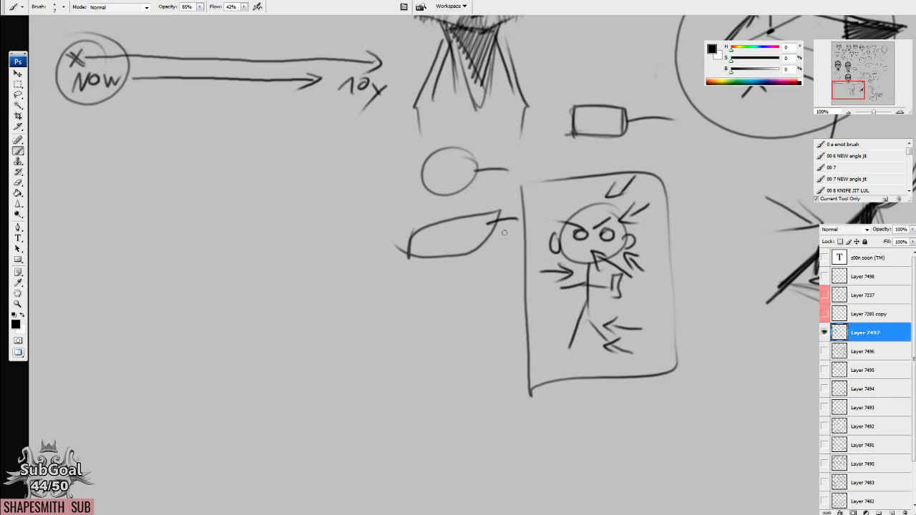
{"action": "left_click_drag", "start_coordinate": [422, 239], "coordinate": [471, 193]}
{"action": "key", "text": "l"}
{"action": "mouse_move", "coordinate": [425, 134]}
{"action": "left_mouse_down"}
{"action": "mouse_move", "coordinate": [401, 247]}
{"action": "mouse_move", "coordinate": [565, 222]}
{"action": "mouse_move", "coordinate": [429, 132]}
{"action": "left_mouse_up"}
{"action": "key", "text": "ctrl+d"}
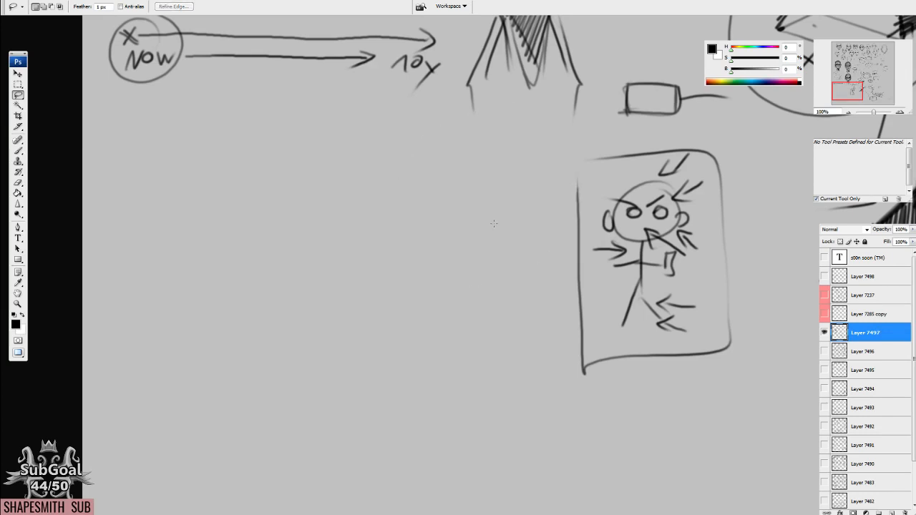
Draw two stacked H-shaped marks inside a tall rounded outline below the NOW-to-10y timeline.
{"action": "key", "text": "b"}
{"action": "left_click_drag", "start_coordinate": [472, 319], "coordinate": [491, 321]}
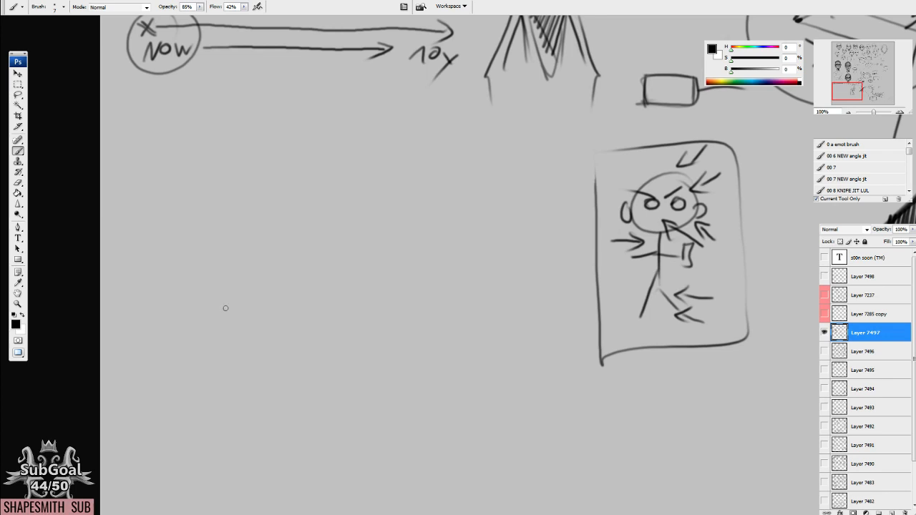
{"action": "left_click_drag", "start_coordinate": [460, 325], "coordinate": [379, 304]}
{"action": "mouse_move", "coordinate": [274, 303]}
{"action": "left_mouse_down"}
{"action": "mouse_move", "coordinate": [368, 323]}
{"action": "mouse_move", "coordinate": [390, 307]}
{"action": "left_mouse_up"}
{"action": "left_click_drag", "start_coordinate": [346, 109], "coordinate": [344, 166]}
{"action": "mouse_move", "coordinate": [360, 118]}
{"action": "left_mouse_down"}
{"action": "mouse_move", "coordinate": [361, 160]}
{"action": "mouse_move", "coordinate": [367, 146]}
{"action": "mouse_move", "coordinate": [344, 223]}
{"action": "left_mouse_up"}
{"action": "mouse_move", "coordinate": [342, 198]}
{"action": "left_mouse_down"}
{"action": "mouse_move", "coordinate": [361, 199]}
{"action": "mouse_move", "coordinate": [363, 224]}
{"action": "left_mouse_up"}
{"action": "left_click_drag", "start_coordinate": [331, 172], "coordinate": [365, 174]}
{"action": "mouse_move", "coordinate": [330, 109]}
{"action": "left_mouse_down"}
{"action": "mouse_move", "coordinate": [370, 236]}
{"action": "mouse_move", "coordinate": [373, 125]}
{"action": "left_mouse_up"}
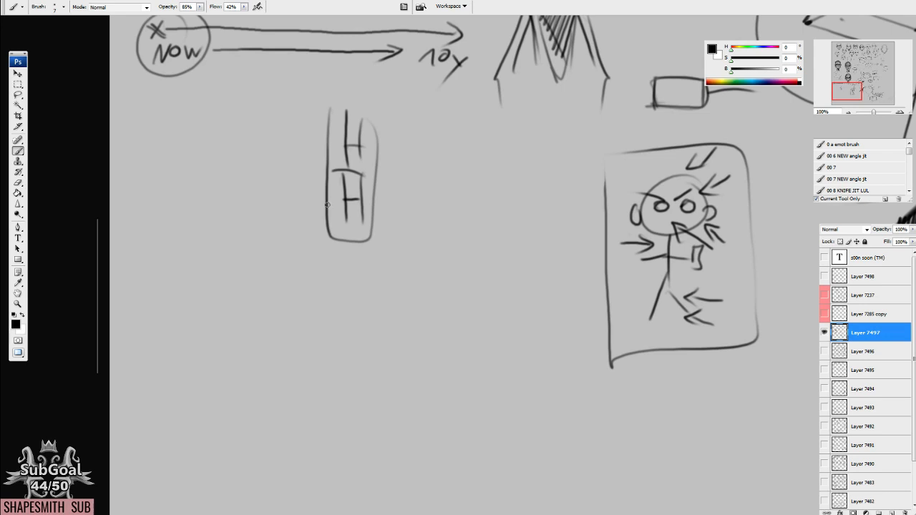
Lasso the outlined H-shaped marks, delete them, and clear the selection.
{"action": "key", "text": "l"}
{"action": "mouse_move", "coordinate": [351, 89]}
{"action": "left_mouse_down"}
{"action": "mouse_move", "coordinate": [285, 243]}
{"action": "mouse_move", "coordinate": [358, 91]}
{"action": "left_mouse_up"}
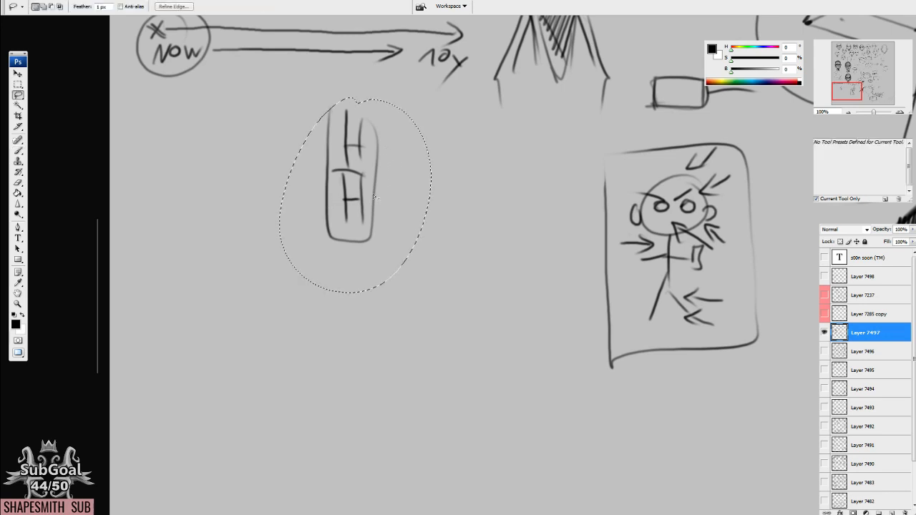
{"action": "key", "text": "Delete"}
{"action": "key", "text": "ctrl+d"}
{"action": "key", "text": "b"}
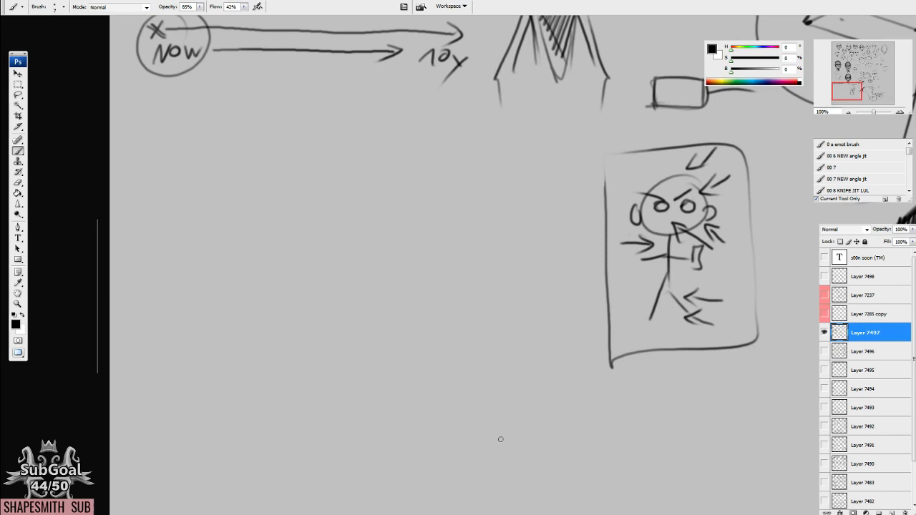
{"action": "mouse_move", "coordinate": [512, 363]}
{"action": "left_mouse_down"}
{"action": "mouse_move", "coordinate": [511, 347]}
{"action": "mouse_move", "coordinate": [372, 248]}
{"action": "mouse_move", "coordinate": [414, 288]}
{"action": "mouse_move", "coordinate": [369, 292]}
{"action": "mouse_move", "coordinate": [320, 318]}
{"action": "mouse_move", "coordinate": [307, 295]}
{"action": "mouse_move", "coordinate": [431, 293]}
{"action": "left_mouse_up"}
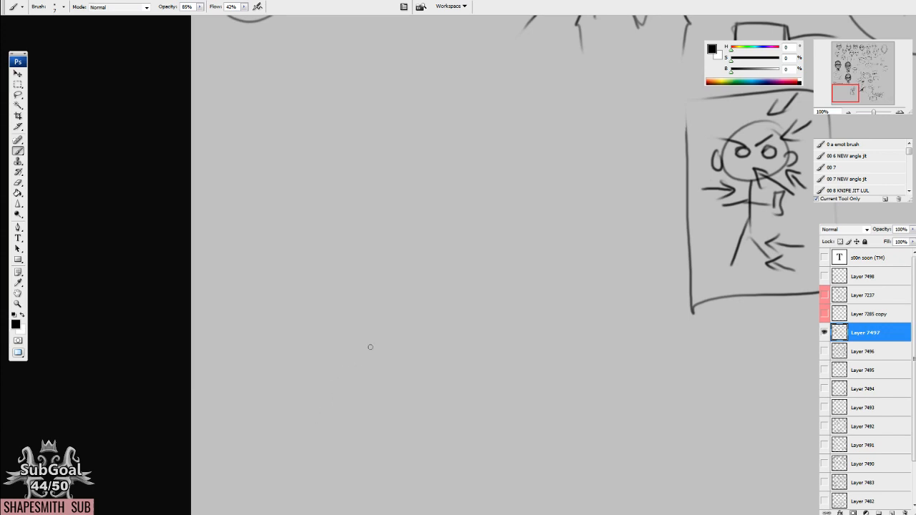
{"action": "left_click_drag", "start_coordinate": [408, 287], "coordinate": [321, 337]}
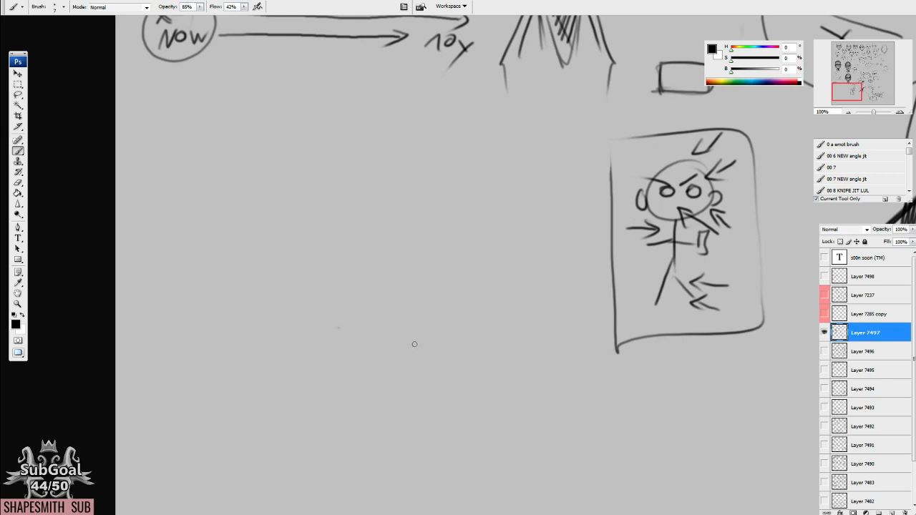
{"action": "left_click_drag", "start_coordinate": [379, 250], "coordinate": [399, 265]}
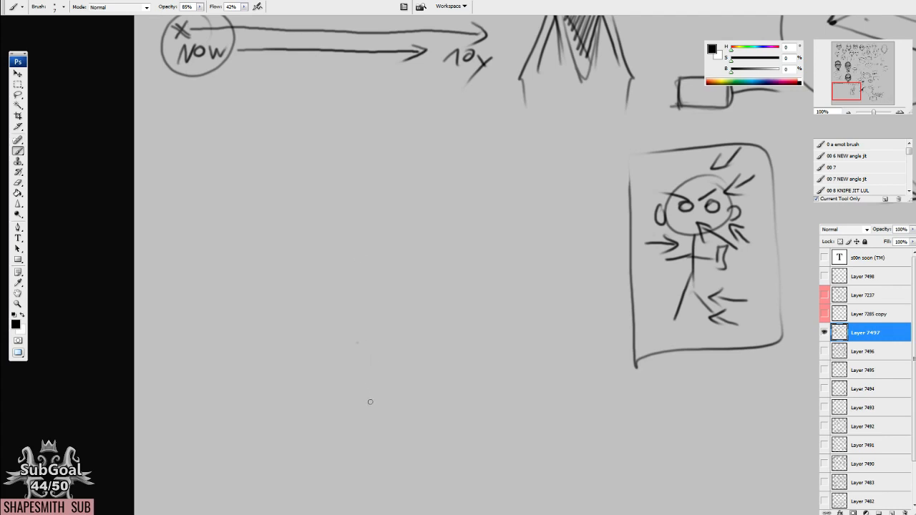
Sketch the sides, angular jaw and pointed chin of a large front-facing head beside the framed stick figure.
{"action": "mouse_move", "coordinate": [400, 303]}
{"action": "left_mouse_down"}
{"action": "mouse_move", "coordinate": [397, 278]}
{"action": "mouse_move", "coordinate": [418, 246]}
{"action": "left_mouse_up"}
{"action": "left_click_drag", "start_coordinate": [321, 231], "coordinate": [314, 237]}
{"action": "left_click_drag", "start_coordinate": [290, 195], "coordinate": [320, 280]}
{"action": "left_click_drag", "start_coordinate": [447, 193], "coordinate": [429, 258]}
{"action": "mouse_move", "coordinate": [284, 181]}
{"action": "left_mouse_down"}
{"action": "mouse_move", "coordinate": [313, 262]}
{"action": "mouse_move", "coordinate": [371, 312]}
{"action": "left_mouse_up"}
{"action": "mouse_move", "coordinate": [299, 253]}
{"action": "left_mouse_down"}
{"action": "mouse_move", "coordinate": [361, 309]}
{"action": "mouse_move", "coordinate": [429, 258]}
{"action": "left_mouse_up"}
{"action": "left_click_drag", "start_coordinate": [358, 241], "coordinate": [388, 270]}
{"action": "mouse_move", "coordinate": [308, 207]}
{"action": "left_mouse_down"}
{"action": "mouse_move", "coordinate": [340, 306]}
{"action": "mouse_move", "coordinate": [397, 333]}
{"action": "left_mouse_up"}
{"action": "mouse_move", "coordinate": [338, 294]}
{"action": "left_mouse_down"}
{"action": "mouse_move", "coordinate": [403, 336]}
{"action": "mouse_move", "coordinate": [428, 332]}
{"action": "left_mouse_up"}
{"action": "left_click_drag", "start_coordinate": [404, 343], "coordinate": [471, 275]}
{"action": "left_click_drag", "start_coordinate": [472, 197], "coordinate": [462, 278]}
Build the new head's tall cranium and temples with overlapping curved contour strokes.
{"action": "left_click_drag", "start_coordinate": [327, 179], "coordinate": [330, 238]}
{"action": "left_click_drag", "start_coordinate": [316, 193], "coordinate": [358, 91]}
{"action": "left_click_drag", "start_coordinate": [483, 146], "coordinate": [474, 207]}
{"action": "left_click_drag", "start_coordinate": [394, 83], "coordinate": [479, 147]}
{"action": "left_click_drag", "start_coordinate": [322, 157], "coordinate": [424, 72]}
{"action": "left_click_drag", "start_coordinate": [445, 104], "coordinate": [472, 214]}
{"action": "mouse_move", "coordinate": [438, 108]}
{"action": "left_mouse_down"}
{"action": "mouse_move", "coordinate": [392, 85]}
{"action": "mouse_move", "coordinate": [327, 168]}
{"action": "left_mouse_up"}
{"action": "mouse_move", "coordinate": [329, 153]}
{"action": "left_mouse_down"}
{"action": "mouse_move", "coordinate": [451, 127]}
{"action": "mouse_move", "coordinate": [465, 252]}
{"action": "left_mouse_up"}
Reinforce the head's outline beside the ears and draw two tapering neck lines below the jaw.
{"action": "left_click_drag", "start_coordinate": [467, 219], "coordinate": [490, 245]}
{"action": "left_click_drag", "start_coordinate": [315, 202], "coordinate": [325, 262]}
{"action": "left_click_drag", "start_coordinate": [356, 302], "coordinate": [391, 400]}
{"action": "left_click_drag", "start_coordinate": [433, 314], "coordinate": [427, 390]}
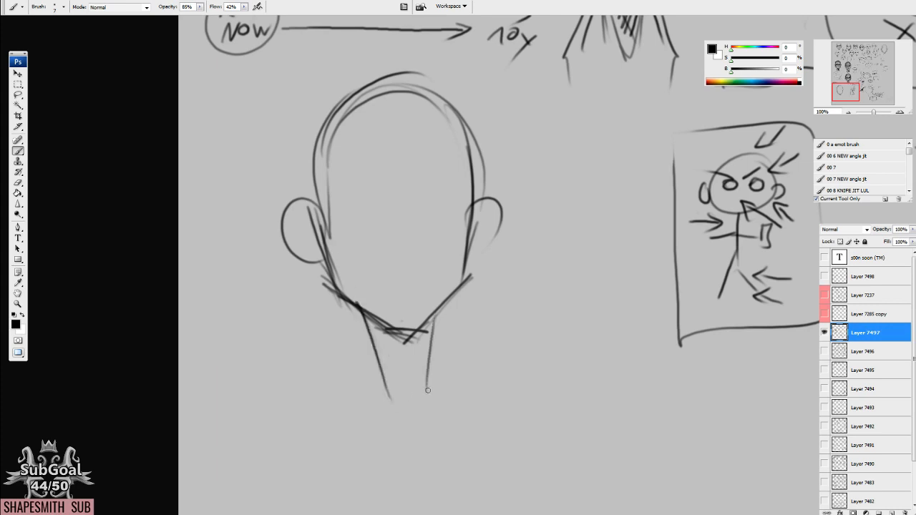
Draw slanted dark eyes, arched brows and a small shaded triangular nose on the new head.
{"action": "mouse_move", "coordinate": [428, 196]}
{"action": "left_mouse_down"}
{"action": "mouse_move", "coordinate": [418, 213]}
{"action": "mouse_move", "coordinate": [462, 189]}
{"action": "left_mouse_up"}
{"action": "mouse_move", "coordinate": [369, 209]}
{"action": "left_mouse_down"}
{"action": "mouse_move", "coordinate": [326, 201]}
{"action": "mouse_move", "coordinate": [364, 200]}
{"action": "left_mouse_up"}
{"action": "mouse_move", "coordinate": [377, 208]}
{"action": "left_mouse_down"}
{"action": "mouse_move", "coordinate": [359, 179]}
{"action": "mouse_move", "coordinate": [315, 164]}
{"action": "left_mouse_up"}
{"action": "left_click_drag", "start_coordinate": [413, 210], "coordinate": [447, 162]}
{"action": "mouse_move", "coordinate": [436, 194]}
{"action": "left_mouse_down"}
{"action": "mouse_move", "coordinate": [427, 208]}
{"action": "mouse_move", "coordinate": [459, 190]}
{"action": "left_mouse_up"}
{"action": "mouse_move", "coordinate": [369, 209]}
{"action": "left_mouse_down"}
{"action": "mouse_move", "coordinate": [319, 199]}
{"action": "mouse_move", "coordinate": [358, 207]}
{"action": "left_mouse_up"}
{"action": "mouse_move", "coordinate": [429, 202]}
{"action": "left_mouse_down"}
{"action": "mouse_move", "coordinate": [441, 209]}
{"action": "mouse_move", "coordinate": [453, 194]}
{"action": "left_mouse_up"}
{"action": "left_click_drag", "start_coordinate": [343, 209], "coordinate": [360, 203]}
{"action": "mouse_move", "coordinate": [384, 253]}
{"action": "left_mouse_down"}
{"action": "mouse_move", "coordinate": [402, 259]}
{"action": "mouse_move", "coordinate": [394, 269]}
{"action": "mouse_move", "coordinate": [412, 257]}
{"action": "mouse_move", "coordinate": [395, 263]}
{"action": "left_mouse_up"}
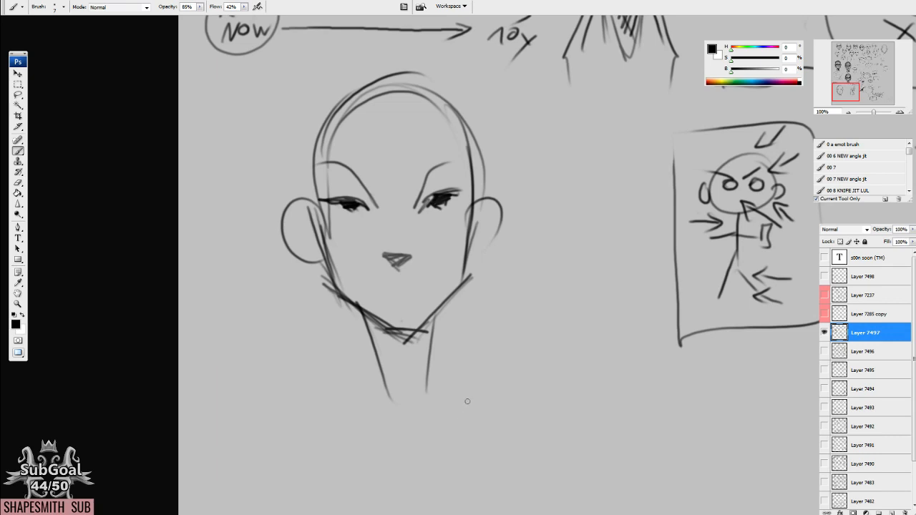
Thicken the new head's upper eyelids with heavy black strokes.
{"action": "left_click_drag", "start_coordinate": [437, 267], "coordinate": [445, 247]}
{"action": "left_click_drag", "start_coordinate": [444, 180], "coordinate": [433, 195]}
{"action": "mouse_move", "coordinate": [440, 178]}
{"action": "left_mouse_down"}
{"action": "mouse_move", "coordinate": [432, 195]}
{"action": "mouse_move", "coordinate": [467, 172]}
{"action": "mouse_move", "coordinate": [471, 183]}
{"action": "left_mouse_up"}
{"action": "left_click_drag", "start_coordinate": [355, 180], "coordinate": [339, 180]}
{"action": "mouse_move", "coordinate": [330, 188]}
{"action": "left_mouse_down"}
{"action": "mouse_move", "coordinate": [345, 188]}
{"action": "mouse_move", "coordinate": [338, 183]}
{"action": "left_mouse_up"}
Add diagonal cheek plane lines to the new head, darken its nose, and reinforce its brow lines.
{"action": "left_click_drag", "start_coordinate": [336, 180], "coordinate": [384, 288]}
{"action": "left_click_drag", "start_coordinate": [476, 206], "coordinate": [443, 282]}
{"action": "left_click_drag", "start_coordinate": [404, 242], "coordinate": [408, 245]}
{"action": "left_click_drag", "start_coordinate": [431, 180], "coordinate": [425, 192]}
{"action": "left_click_drag", "start_coordinate": [427, 190], "coordinate": [459, 141]}
{"action": "left_click_drag", "start_coordinate": [380, 182], "coordinate": [323, 154]}
Strengthen the new head's cranium and temple contours with repeated strokes and darken its eyes further.
{"action": "left_click_drag", "start_coordinate": [324, 194], "coordinate": [318, 139]}
{"action": "left_click_drag", "start_coordinate": [319, 174], "coordinate": [331, 89]}
{"action": "mouse_move", "coordinate": [496, 204]}
{"action": "left_mouse_down"}
{"action": "mouse_move", "coordinate": [487, 213]}
{"action": "mouse_move", "coordinate": [480, 137]}
{"action": "left_mouse_up"}
{"action": "mouse_move", "coordinate": [323, 113]}
{"action": "left_mouse_down"}
{"action": "mouse_move", "coordinate": [446, 87]}
{"action": "mouse_move", "coordinate": [338, 96]}
{"action": "left_mouse_up"}
{"action": "mouse_move", "coordinate": [325, 107]}
{"action": "left_mouse_down"}
{"action": "mouse_move", "coordinate": [312, 165]}
{"action": "mouse_move", "coordinate": [429, 65]}
{"action": "mouse_move", "coordinate": [391, 71]}
{"action": "left_mouse_up"}
{"action": "mouse_move", "coordinate": [330, 93]}
{"action": "left_mouse_down"}
{"action": "mouse_move", "coordinate": [309, 156]}
{"action": "mouse_move", "coordinate": [428, 73]}
{"action": "mouse_move", "coordinate": [475, 146]}
{"action": "left_mouse_up"}
{"action": "mouse_move", "coordinate": [479, 110]}
{"action": "left_mouse_down"}
{"action": "mouse_move", "coordinate": [458, 192]}
{"action": "mouse_move", "coordinate": [433, 186]}
{"action": "mouse_move", "coordinate": [421, 207]}
{"action": "left_mouse_up"}
{"action": "mouse_move", "coordinate": [357, 187]}
{"action": "left_mouse_down"}
{"action": "mouse_move", "coordinate": [372, 204]}
{"action": "mouse_move", "coordinate": [323, 197]}
{"action": "left_mouse_up"}
{"action": "left_click_drag", "start_coordinate": [444, 191], "coordinate": [434, 199]}
{"action": "left_click_drag", "start_coordinate": [361, 192], "coordinate": [344, 196]}
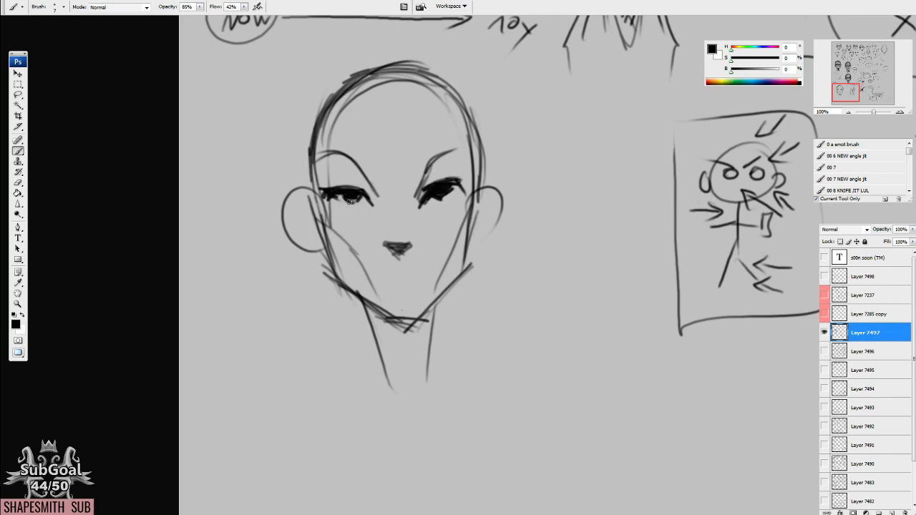
Sketch the outline of a low shoe beside the head, with an elliptical ankle opening, angular toe and straight sole edge.
{"action": "mouse_move", "coordinate": [618, 375]}
{"action": "left_mouse_down"}
{"action": "mouse_move", "coordinate": [501, 296]}
{"action": "mouse_move", "coordinate": [475, 290]}
{"action": "left_mouse_up"}
{"action": "mouse_move", "coordinate": [469, 215]}
{"action": "left_mouse_down"}
{"action": "mouse_move", "coordinate": [496, 226]}
{"action": "mouse_move", "coordinate": [472, 212]}
{"action": "left_mouse_up"}
{"action": "left_click_drag", "start_coordinate": [400, 245], "coordinate": [427, 290]}
{"action": "mouse_move", "coordinate": [493, 212]}
{"action": "left_mouse_down"}
{"action": "mouse_move", "coordinate": [515, 270]}
{"action": "mouse_move", "coordinate": [571, 290]}
{"action": "left_mouse_up"}
{"action": "mouse_move", "coordinate": [506, 267]}
{"action": "left_mouse_down"}
{"action": "mouse_move", "coordinate": [451, 291]}
{"action": "mouse_move", "coordinate": [526, 330]}
{"action": "left_mouse_up"}
{"action": "left_click_drag", "start_coordinate": [533, 320], "coordinate": [575, 299]}
{"action": "left_click_drag", "start_coordinate": [519, 335], "coordinate": [399, 288]}
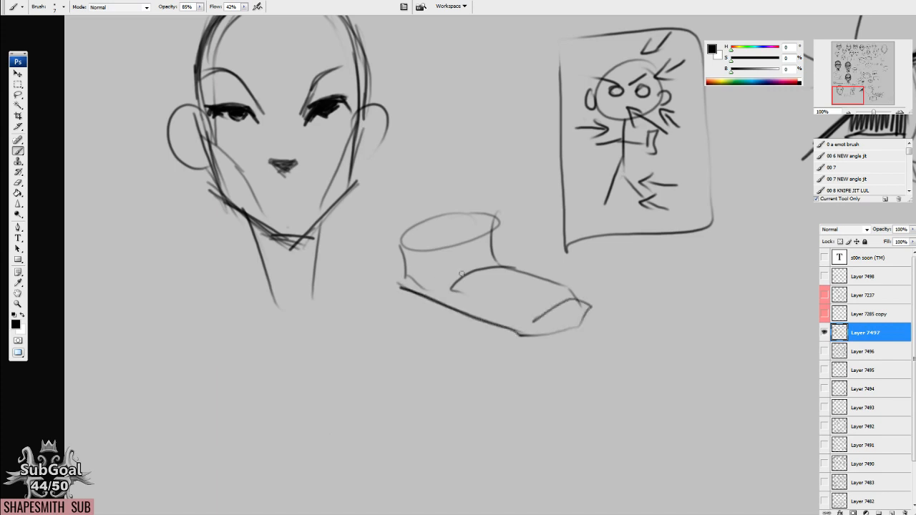
Add curved instep bands, a toe cap and a thicker sole to the shoe, and write 350 beside it.
{"action": "mouse_move", "coordinate": [464, 287]}
{"action": "left_mouse_down"}
{"action": "mouse_move", "coordinate": [531, 307]}
{"action": "mouse_move", "coordinate": [516, 273]}
{"action": "left_mouse_up"}
{"action": "left_click_drag", "start_coordinate": [497, 290], "coordinate": [542, 276]}
{"action": "left_click_drag", "start_coordinate": [524, 293], "coordinate": [551, 285]}
{"action": "left_click_drag", "start_coordinate": [397, 287], "coordinate": [551, 348]}
{"action": "mouse_move", "coordinate": [626, 269]}
{"action": "left_mouse_down"}
{"action": "mouse_move", "coordinate": [648, 275]}
{"action": "mouse_move", "coordinate": [627, 284]}
{"action": "mouse_move", "coordinate": [678, 266]}
{"action": "left_mouse_up"}
{"action": "left_click_drag", "start_coordinate": [694, 267], "coordinate": [692, 267]}
{"action": "mouse_move", "coordinate": [528, 337]}
{"action": "left_mouse_down"}
{"action": "mouse_move", "coordinate": [592, 320]}
{"action": "mouse_move", "coordinate": [586, 310]}
{"action": "mouse_move", "coordinate": [534, 324]}
{"action": "left_mouse_up"}
{"action": "mouse_move", "coordinate": [571, 289]}
{"action": "left_mouse_down"}
{"action": "mouse_move", "coordinate": [526, 289]}
{"action": "mouse_move", "coordinate": [510, 320]}
{"action": "left_mouse_up"}
{"action": "mouse_move", "coordinate": [553, 287]}
{"action": "left_mouse_down"}
{"action": "mouse_move", "coordinate": [569, 312]}
{"action": "mouse_move", "coordinate": [428, 281]}
{"action": "mouse_move", "coordinate": [428, 226]}
{"action": "left_mouse_up"}
Hatch a dark triangular shadow under the chin and redraw the head's neck with angular contour lines.
{"action": "mouse_move", "coordinate": [407, 362]}
{"action": "left_mouse_down"}
{"action": "mouse_move", "coordinate": [491, 341]}
{"action": "mouse_move", "coordinate": [504, 354]}
{"action": "left_mouse_up"}
{"action": "left_click_drag", "start_coordinate": [353, 228], "coordinate": [409, 291]}
{"action": "left_click_drag", "start_coordinate": [422, 222], "coordinate": [405, 288]}
{"action": "mouse_move", "coordinate": [414, 219]}
{"action": "left_mouse_down"}
{"action": "mouse_move", "coordinate": [399, 289]}
{"action": "mouse_move", "coordinate": [405, 284]}
{"action": "left_mouse_up"}
{"action": "mouse_move", "coordinate": [398, 228]}
{"action": "left_mouse_down"}
{"action": "mouse_move", "coordinate": [393, 274]}
{"action": "mouse_move", "coordinate": [388, 263]}
{"action": "left_mouse_up"}
{"action": "left_click_drag", "start_coordinate": [379, 223], "coordinate": [381, 246]}
{"action": "mouse_move", "coordinate": [359, 214]}
{"action": "left_mouse_down"}
{"action": "mouse_move", "coordinate": [371, 240]}
{"action": "mouse_move", "coordinate": [361, 235]}
{"action": "mouse_move", "coordinate": [348, 281]}
{"action": "left_mouse_up"}
{"action": "left_click_drag", "start_coordinate": [413, 225], "coordinate": [411, 314]}
{"action": "left_click_drag", "start_coordinate": [346, 277], "coordinate": [389, 338]}
{"action": "left_click_drag", "start_coordinate": [415, 212], "coordinate": [423, 281]}
Shade the head's lower cheek planes along the jaw with diagonal hatching.
{"action": "mouse_move", "coordinate": [440, 244]}
{"action": "left_mouse_down"}
{"action": "mouse_move", "coordinate": [432, 278]}
{"action": "mouse_move", "coordinate": [441, 267]}
{"action": "left_mouse_up"}
{"action": "left_click_drag", "start_coordinate": [367, 286], "coordinate": [362, 251]}
{"action": "left_click_drag", "start_coordinate": [357, 284], "coordinate": [347, 236]}
{"action": "left_click_drag", "start_coordinate": [346, 271], "coordinate": [335, 216]}
{"action": "mouse_move", "coordinate": [335, 258]}
{"action": "left_mouse_down"}
{"action": "mouse_move", "coordinate": [327, 210]}
{"action": "mouse_move", "coordinate": [315, 206]}
{"action": "left_mouse_up"}
{"action": "mouse_move", "coordinate": [332, 212]}
{"action": "left_mouse_down"}
{"action": "mouse_move", "coordinate": [337, 190]}
{"action": "mouse_move", "coordinate": [345, 226]}
{"action": "mouse_move", "coordinate": [319, 152]}
{"action": "mouse_move", "coordinate": [324, 193]}
{"action": "left_mouse_up"}
{"action": "left_click_drag", "start_coordinate": [329, 229], "coordinate": [306, 169]}
{"action": "left_click_drag", "start_coordinate": [321, 190], "coordinate": [309, 155]}
Mark and hatch the temple planes on both sides of the forehead and join them with a curved line.
{"action": "left_click_drag", "start_coordinate": [450, 203], "coordinate": [452, 125]}
{"action": "mouse_move", "coordinate": [463, 219]}
{"action": "left_mouse_down"}
{"action": "mouse_move", "coordinate": [455, 166]}
{"action": "mouse_move", "coordinate": [429, 110]}
{"action": "left_mouse_up"}
{"action": "mouse_move", "coordinate": [451, 199]}
{"action": "left_mouse_down"}
{"action": "mouse_move", "coordinate": [437, 179]}
{"action": "mouse_move", "coordinate": [448, 170]}
{"action": "mouse_move", "coordinate": [429, 142]}
{"action": "left_mouse_up"}
{"action": "left_click_drag", "start_coordinate": [340, 172], "coordinate": [345, 127]}
{"action": "mouse_move", "coordinate": [326, 199]}
{"action": "left_mouse_down"}
{"action": "mouse_move", "coordinate": [350, 168]}
{"action": "mouse_move", "coordinate": [347, 155]}
{"action": "left_mouse_up"}
{"action": "left_click_drag", "start_coordinate": [316, 195], "coordinate": [342, 141]}
{"action": "mouse_move", "coordinate": [317, 179]}
{"action": "left_mouse_down"}
{"action": "mouse_move", "coordinate": [340, 124]}
{"action": "mouse_move", "coordinate": [413, 121]}
{"action": "mouse_move", "coordinate": [429, 136]}
{"action": "left_mouse_up"}
Fill the curved forehead plane with light vertical hatching.
{"action": "mouse_move", "coordinate": [351, 164]}
{"action": "left_mouse_down"}
{"action": "mouse_move", "coordinate": [426, 152]}
{"action": "mouse_move", "coordinate": [348, 133]}
{"action": "mouse_move", "coordinate": [358, 123]}
{"action": "left_mouse_up"}
{"action": "mouse_move", "coordinate": [360, 166]}
{"action": "left_mouse_down"}
{"action": "mouse_move", "coordinate": [368, 120]}
{"action": "mouse_move", "coordinate": [377, 119]}
{"action": "left_mouse_up"}
{"action": "left_click_drag", "start_coordinate": [378, 165], "coordinate": [391, 113]}
{"action": "left_click_drag", "start_coordinate": [388, 164], "coordinate": [401, 119]}
{"action": "left_click_drag", "start_coordinate": [398, 163], "coordinate": [409, 118]}
{"action": "left_click_drag", "start_coordinate": [410, 166], "coordinate": [421, 123]}
{"action": "left_click_drag", "start_coordinate": [419, 166], "coordinate": [422, 151]}
Hatch the socket between the brow and upper eyelid of the right-hand eye.
{"action": "left_click_drag", "start_coordinate": [413, 218], "coordinate": [429, 172]}
{"action": "left_click_drag", "start_coordinate": [425, 206], "coordinate": [438, 173]}
{"action": "left_click_drag", "start_coordinate": [434, 204], "coordinate": [449, 177]}
{"action": "mouse_move", "coordinate": [444, 207]}
{"action": "left_mouse_down"}
{"action": "mouse_move", "coordinate": [455, 185]}
{"action": "mouse_move", "coordinate": [458, 194]}
{"action": "left_mouse_up"}
{"action": "left_click_drag", "start_coordinate": [452, 209], "coordinate": [459, 200]}
Hatch the socket between the brow and upper eyelid of the left-hand eye.
{"action": "left_click_drag", "start_coordinate": [362, 219], "coordinate": [368, 199]}
{"action": "left_click_drag", "start_coordinate": [358, 216], "coordinate": [364, 189]}
{"action": "mouse_move", "coordinate": [348, 214]}
{"action": "left_mouse_down"}
{"action": "mouse_move", "coordinate": [357, 185]}
{"action": "mouse_move", "coordinate": [351, 181]}
{"action": "left_mouse_up"}
{"action": "left_click_drag", "start_coordinate": [339, 214], "coordinate": [345, 177]}
{"action": "mouse_move", "coordinate": [334, 210]}
{"action": "left_mouse_down"}
{"action": "mouse_move", "coordinate": [342, 179]}
{"action": "mouse_move", "coordinate": [335, 171]}
{"action": "left_mouse_up"}
{"action": "left_click_drag", "start_coordinate": [321, 215], "coordinate": [331, 171]}
{"action": "left_click_drag", "start_coordinate": [315, 218], "coordinate": [325, 171]}
{"action": "mouse_move", "coordinate": [310, 220]}
{"action": "left_mouse_down"}
{"action": "mouse_move", "coordinate": [319, 176]}
{"action": "mouse_move", "coordinate": [328, 209]}
{"action": "left_mouse_up"}
{"action": "left_click_drag", "start_coordinate": [324, 179], "coordinate": [330, 208]}
{"action": "mouse_move", "coordinate": [322, 177]}
{"action": "left_mouse_down"}
{"action": "mouse_move", "coordinate": [325, 208]}
{"action": "mouse_move", "coordinate": [348, 214]}
{"action": "left_mouse_up"}
Hatch the areas beside and beneath both eyes and shade the nose bridge between them.
{"action": "mouse_move", "coordinate": [440, 221]}
{"action": "left_mouse_down"}
{"action": "mouse_move", "coordinate": [430, 182]}
{"action": "mouse_move", "coordinate": [451, 172]}
{"action": "left_mouse_up"}
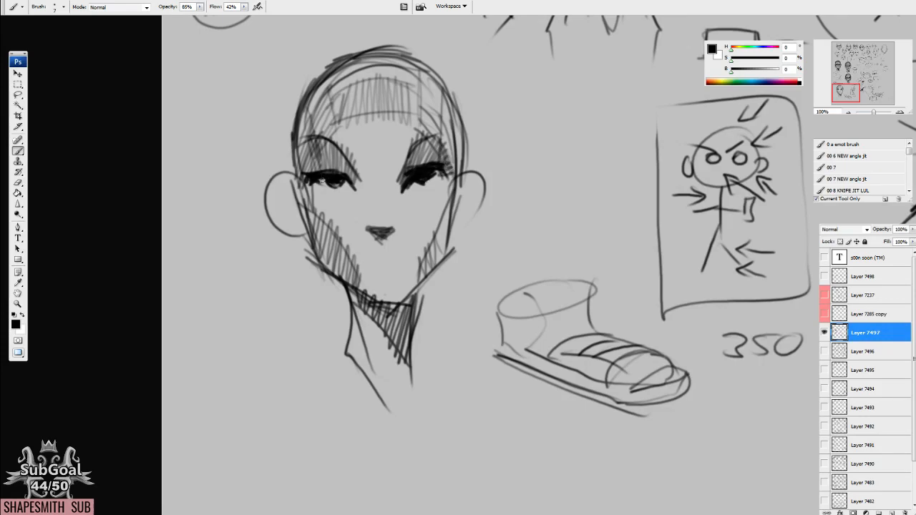
{"action": "mouse_move", "coordinate": [323, 201]}
{"action": "left_mouse_down"}
{"action": "mouse_move", "coordinate": [309, 207]}
{"action": "mouse_move", "coordinate": [313, 190]}
{"action": "left_mouse_up"}
{"action": "mouse_move", "coordinate": [515, 359]}
{"action": "left_mouse_down"}
{"action": "mouse_move", "coordinate": [485, 336]}
{"action": "mouse_move", "coordinate": [452, 338]}
{"action": "left_mouse_up"}
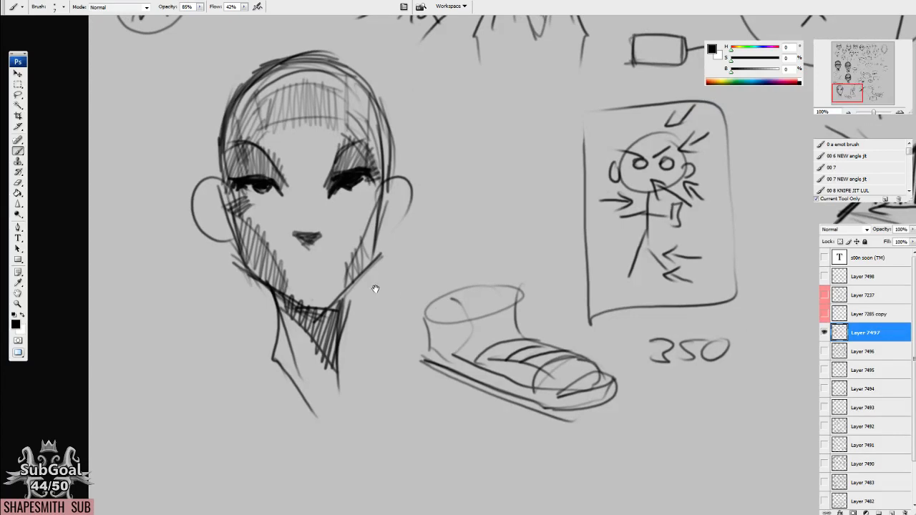
{"action": "left_click_drag", "start_coordinate": [407, 179], "coordinate": [405, 177]}
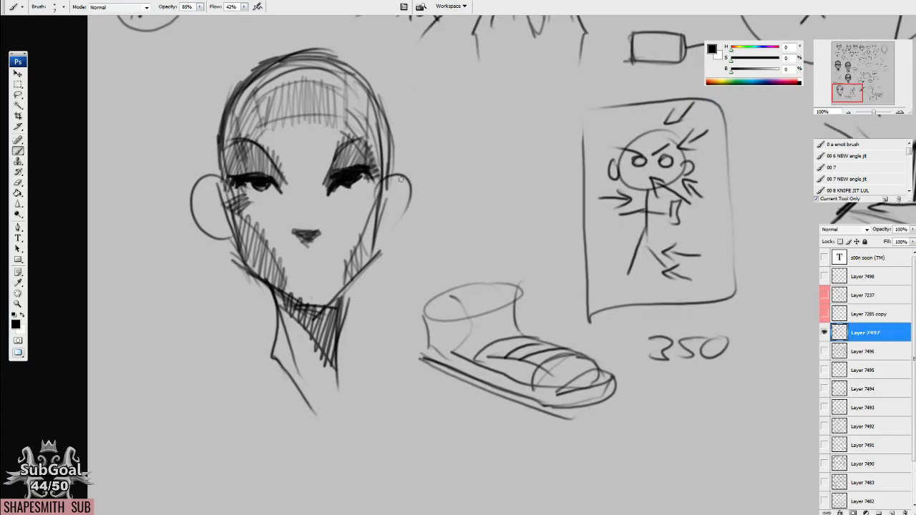
{"action": "left_click_drag", "start_coordinate": [305, 205], "coordinate": [380, 210]}
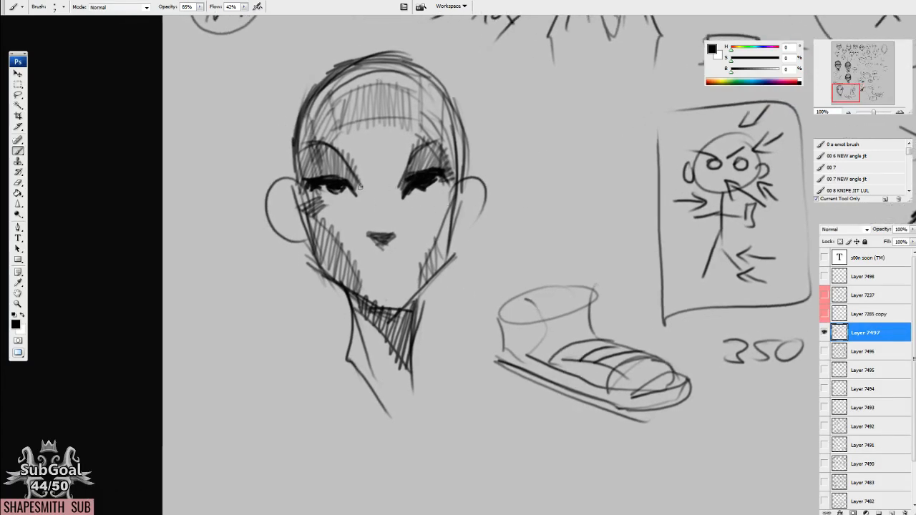
{"action": "mouse_move", "coordinate": [407, 168]}
{"action": "left_mouse_down"}
{"action": "mouse_move", "coordinate": [394, 191]}
{"action": "mouse_move", "coordinate": [437, 165]}
{"action": "left_mouse_up"}
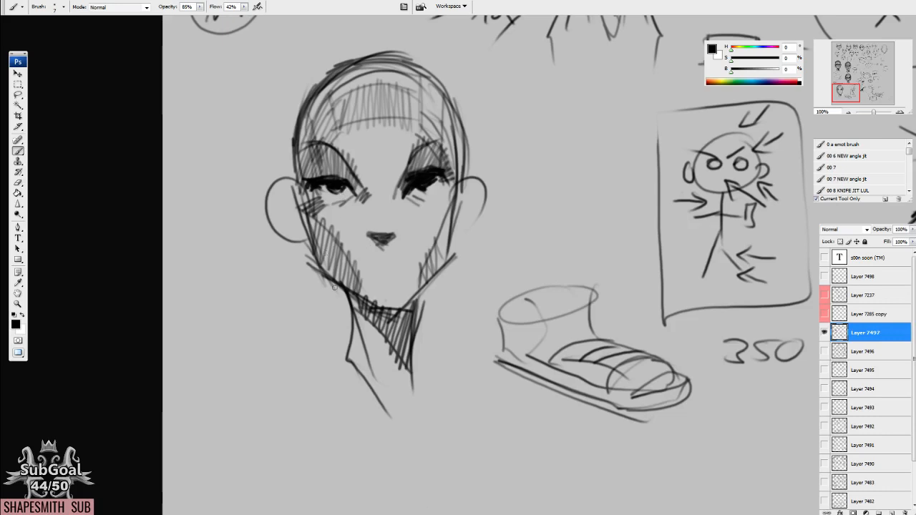
{"action": "left_click_drag", "start_coordinate": [389, 260], "coordinate": [408, 266]}
{"action": "mouse_move", "coordinate": [383, 190]}
{"action": "left_mouse_down"}
{"action": "mouse_move", "coordinate": [414, 204]}
{"action": "mouse_move", "coordinate": [419, 197]}
{"action": "mouse_move", "coordinate": [420, 209]}
{"action": "mouse_move", "coordinate": [453, 172]}
{"action": "mouse_move", "coordinate": [456, 216]}
{"action": "mouse_move", "coordinate": [450, 206]}
{"action": "left_mouse_up"}
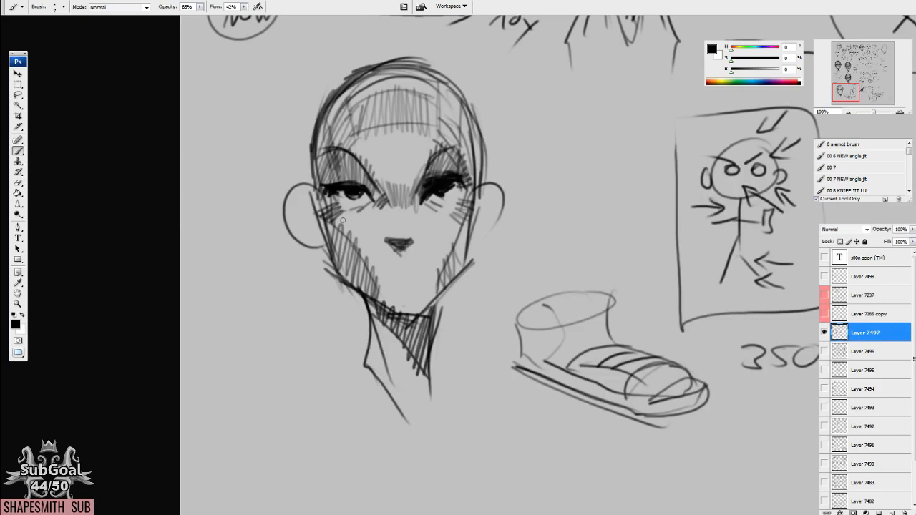
Extend the hatching down the centre of the forehead and onto the cheek below the left-hand eye.
{"action": "mouse_move", "coordinate": [369, 225]}
{"action": "left_mouse_down"}
{"action": "mouse_move", "coordinate": [369, 209]}
{"action": "mouse_move", "coordinate": [330, 225]}
{"action": "mouse_move", "coordinate": [323, 214]}
{"action": "mouse_move", "coordinate": [358, 157]}
{"action": "mouse_move", "coordinate": [373, 182]}
{"action": "mouse_move", "coordinate": [422, 183]}
{"action": "mouse_move", "coordinate": [446, 99]}
{"action": "left_mouse_up"}
{"action": "mouse_move", "coordinate": [557, 367]}
{"action": "left_mouse_down"}
{"action": "mouse_move", "coordinate": [560, 361]}
{"action": "mouse_move", "coordinate": [546, 365]}
{"action": "mouse_move", "coordinate": [543, 347]}
{"action": "left_mouse_up"}
{"action": "mouse_move", "coordinate": [462, 304]}
{"action": "left_mouse_down"}
{"action": "mouse_move", "coordinate": [464, 279]}
{"action": "mouse_move", "coordinate": [441, 225]}
{"action": "left_mouse_up"}
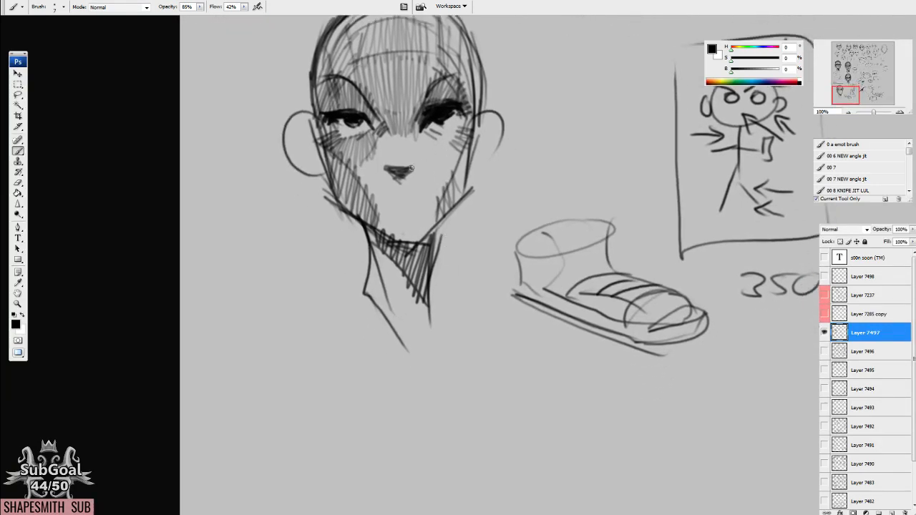
Rework the triangular nose with short strokes that widen the nostrils.
{"action": "left_click_drag", "start_coordinate": [404, 193], "coordinate": [401, 174]}
{"action": "key", "text": "e"}
{"action": "key", "text": "b"}
{"action": "mouse_move", "coordinate": [418, 163]}
{"action": "left_mouse_down"}
{"action": "mouse_move", "coordinate": [400, 173]}
{"action": "mouse_move", "coordinate": [406, 178]}
{"action": "left_mouse_up"}
{"action": "left_click_drag", "start_coordinate": [418, 163], "coordinate": [400, 178]}
Darken the brow line across the nose bridge and hatch below the right-hand eye.
{"action": "left_click_drag", "start_coordinate": [476, 148], "coordinate": [448, 241]}
{"action": "mouse_move", "coordinate": [398, 189]}
{"action": "left_mouse_down"}
{"action": "mouse_move", "coordinate": [390, 219]}
{"action": "mouse_move", "coordinate": [398, 233]}
{"action": "mouse_move", "coordinate": [391, 228]}
{"action": "left_mouse_up"}
{"action": "mouse_move", "coordinate": [397, 190]}
{"action": "left_mouse_down"}
{"action": "mouse_move", "coordinate": [425, 186]}
{"action": "mouse_move", "coordinate": [433, 212]}
{"action": "mouse_move", "coordinate": [398, 226]}
{"action": "mouse_move", "coordinate": [431, 211]}
{"action": "mouse_move", "coordinate": [417, 238]}
{"action": "mouse_move", "coordinate": [433, 229]}
{"action": "left_mouse_up"}
{"action": "mouse_move", "coordinate": [343, 201]}
{"action": "left_mouse_down"}
{"action": "mouse_move", "coordinate": [357, 222]}
{"action": "mouse_move", "coordinate": [391, 213]}
{"action": "mouse_move", "coordinate": [405, 185]}
{"action": "mouse_move", "coordinate": [422, 179]}
{"action": "left_mouse_up"}
Draw a mouth below the nose with a shaded upper lip and a dark parting line.
{"action": "mouse_move", "coordinate": [360, 213]}
{"action": "left_mouse_down"}
{"action": "mouse_move", "coordinate": [350, 189]}
{"action": "mouse_move", "coordinate": [345, 208]}
{"action": "mouse_move", "coordinate": [325, 195]}
{"action": "mouse_move", "coordinate": [381, 206]}
{"action": "mouse_move", "coordinate": [354, 236]}
{"action": "mouse_move", "coordinate": [387, 240]}
{"action": "mouse_move", "coordinate": [376, 278]}
{"action": "left_mouse_up"}
{"action": "mouse_move", "coordinate": [378, 277]}
{"action": "left_mouse_down"}
{"action": "mouse_move", "coordinate": [390, 261]}
{"action": "mouse_move", "coordinate": [378, 277]}
{"action": "left_mouse_up"}
{"action": "mouse_move", "coordinate": [376, 275]}
{"action": "left_mouse_down"}
{"action": "mouse_move", "coordinate": [369, 269]}
{"action": "mouse_move", "coordinate": [378, 273]}
{"action": "left_mouse_up"}
{"action": "mouse_move", "coordinate": [379, 277]}
{"action": "left_mouse_down"}
{"action": "mouse_move", "coordinate": [389, 266]}
{"action": "mouse_move", "coordinate": [385, 284]}
{"action": "mouse_move", "coordinate": [404, 292]}
{"action": "mouse_move", "coordinate": [386, 293]}
{"action": "left_mouse_up"}
{"action": "left_click_drag", "start_coordinate": [479, 266], "coordinate": [451, 328]}
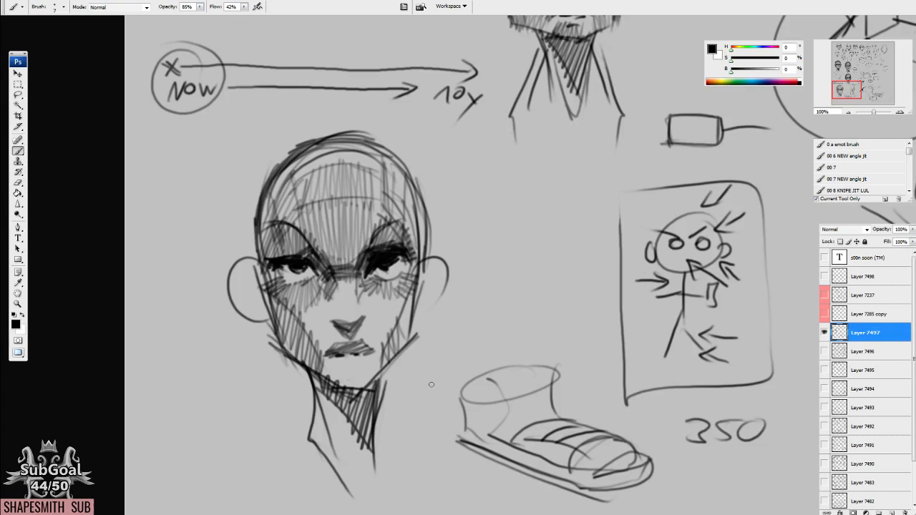
Write the numbers 25 and 15 in separate hand-drawn boxes, one above the other, between the shaded head and the framed figure.
{"action": "mouse_move", "coordinate": [463, 356]}
{"action": "left_mouse_down"}
{"action": "mouse_move", "coordinate": [474, 344]}
{"action": "mouse_move", "coordinate": [444, 215]}
{"action": "mouse_move", "coordinate": [471, 250]}
{"action": "mouse_move", "coordinate": [439, 215]}
{"action": "mouse_move", "coordinate": [448, 208]}
{"action": "mouse_move", "coordinate": [442, 226]}
{"action": "mouse_move", "coordinate": [447, 187]}
{"action": "mouse_move", "coordinate": [438, 221]}
{"action": "mouse_move", "coordinate": [434, 174]}
{"action": "left_mouse_up"}
{"action": "left_click_drag", "start_coordinate": [540, 303], "coordinate": [493, 287]}
{"action": "left_click_drag", "start_coordinate": [463, 173], "coordinate": [480, 191]}
{"action": "mouse_move", "coordinate": [496, 170]}
{"action": "left_mouse_down"}
{"action": "mouse_move", "coordinate": [491, 183]}
{"action": "mouse_move", "coordinate": [509, 166]}
{"action": "left_mouse_up"}
{"action": "left_click_drag", "start_coordinate": [452, 158], "coordinate": [457, 204]}
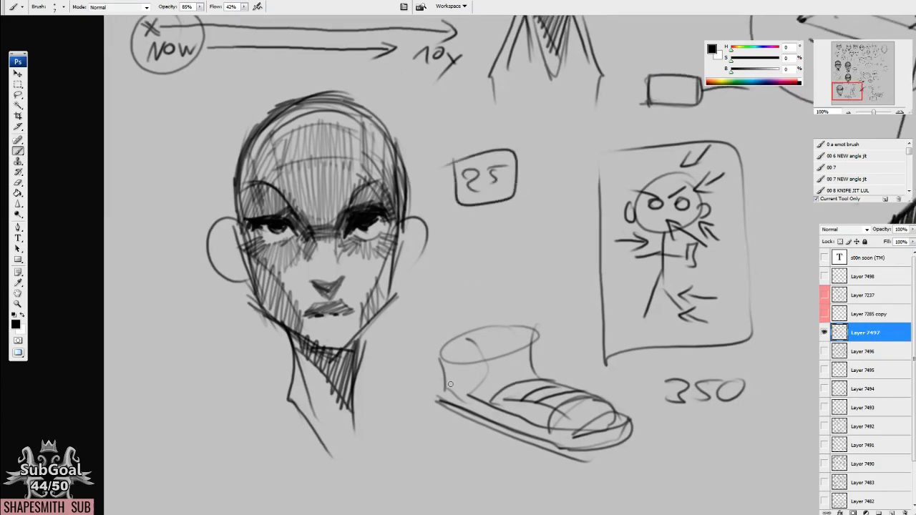
{"action": "mouse_move", "coordinate": [520, 246]}
{"action": "left_mouse_down"}
{"action": "mouse_move", "coordinate": [504, 234]}
{"action": "mouse_move", "coordinate": [470, 245]}
{"action": "left_mouse_up"}
{"action": "mouse_move", "coordinate": [485, 223]}
{"action": "left_mouse_down"}
{"action": "mouse_move", "coordinate": [477, 243]}
{"action": "mouse_move", "coordinate": [504, 219]}
{"action": "left_mouse_up"}
{"action": "left_click_drag", "start_coordinate": [448, 209], "coordinate": [451, 205]}
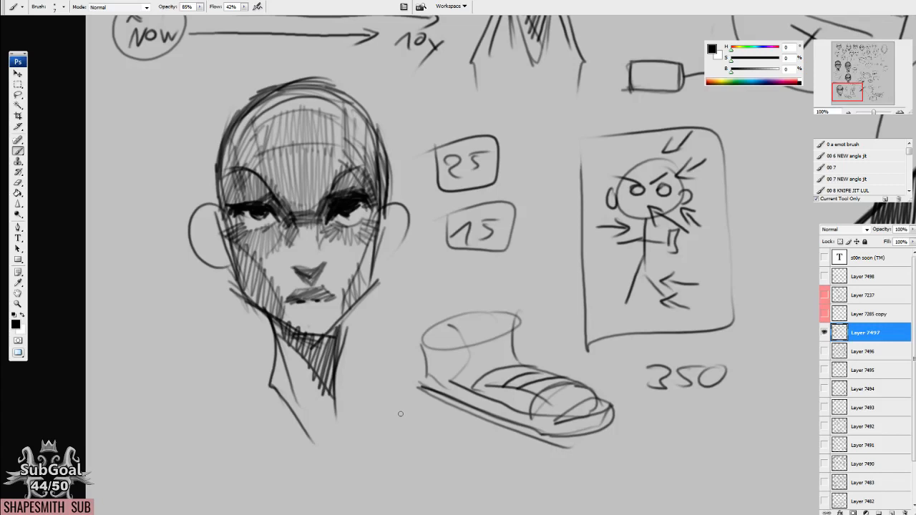
Add light hatching on the cheeks beside the nose and circle the boxed 25.
{"action": "mouse_move", "coordinate": [385, 277]}
{"action": "left_mouse_down"}
{"action": "mouse_move", "coordinate": [394, 264]}
{"action": "mouse_move", "coordinate": [372, 250]}
{"action": "mouse_move", "coordinate": [378, 239]}
{"action": "mouse_move", "coordinate": [379, 265]}
{"action": "left_mouse_up"}
{"action": "left_click_drag", "start_coordinate": [385, 201], "coordinate": [380, 239]}
{"action": "left_click_drag", "start_coordinate": [326, 216], "coordinate": [334, 245]}
{"action": "mouse_move", "coordinate": [348, 226]}
{"action": "left_mouse_down"}
{"action": "mouse_move", "coordinate": [335, 244]}
{"action": "mouse_move", "coordinate": [282, 262]}
{"action": "left_mouse_up"}
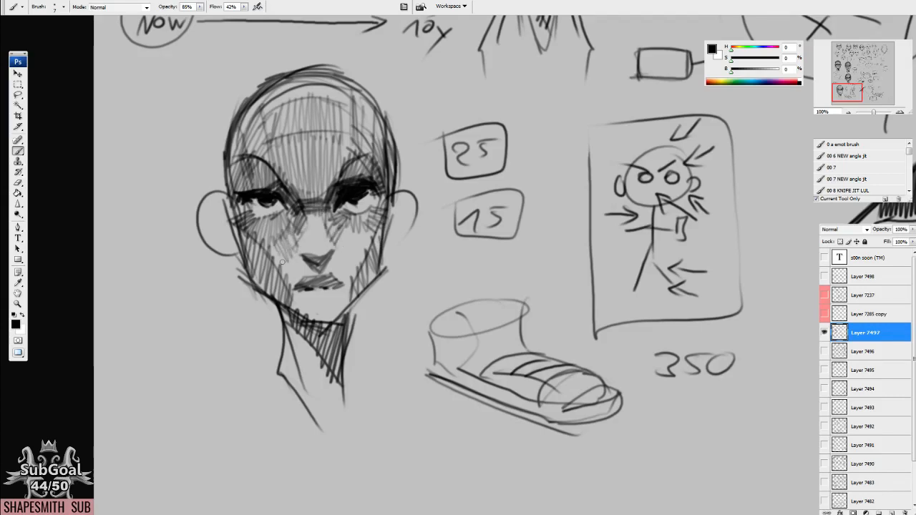
{"action": "mouse_move", "coordinate": [492, 116]}
{"action": "left_mouse_down"}
{"action": "mouse_move", "coordinate": [432, 172]}
{"action": "mouse_move", "coordinate": [466, 115]}
{"action": "left_mouse_up"}
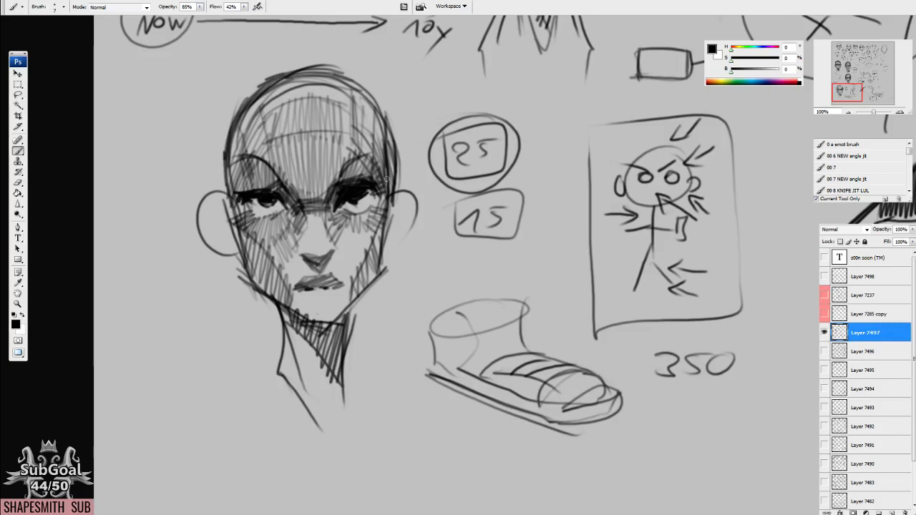
Deepen the hatching under the eyes, along the nose, on the cheeks and around the skull, and mark the lower lip.
{"action": "left_click_drag", "start_coordinate": [332, 168], "coordinate": [395, 216]}
{"action": "left_click_drag", "start_coordinate": [386, 153], "coordinate": [382, 206]}
{"action": "mouse_move", "coordinate": [291, 163]}
{"action": "left_mouse_down"}
{"action": "mouse_move", "coordinate": [300, 143]}
{"action": "mouse_move", "coordinate": [331, 126]}
{"action": "mouse_move", "coordinate": [369, 140]}
{"action": "mouse_move", "coordinate": [295, 151]}
{"action": "mouse_move", "coordinate": [271, 228]}
{"action": "mouse_move", "coordinate": [379, 100]}
{"action": "mouse_move", "coordinate": [367, 93]}
{"action": "mouse_move", "coordinate": [437, 163]}
{"action": "mouse_move", "coordinate": [271, 137]}
{"action": "mouse_move", "coordinate": [280, 159]}
{"action": "mouse_move", "coordinate": [334, 104]}
{"action": "mouse_move", "coordinate": [369, 104]}
{"action": "mouse_move", "coordinate": [400, 125]}
{"action": "mouse_move", "coordinate": [415, 172]}
{"action": "mouse_move", "coordinate": [422, 139]}
{"action": "mouse_move", "coordinate": [393, 136]}
{"action": "mouse_move", "coordinate": [382, 100]}
{"action": "mouse_move", "coordinate": [351, 92]}
{"action": "mouse_move", "coordinate": [438, 258]}
{"action": "mouse_move", "coordinate": [419, 306]}
{"action": "mouse_move", "coordinate": [426, 255]}
{"action": "left_mouse_up"}
{"action": "mouse_move", "coordinate": [376, 187]}
{"action": "left_mouse_down"}
{"action": "mouse_move", "coordinate": [383, 226]}
{"action": "mouse_move", "coordinate": [377, 233]}
{"action": "mouse_move", "coordinate": [364, 194]}
{"action": "mouse_move", "coordinate": [359, 237]}
{"action": "mouse_move", "coordinate": [370, 234]}
{"action": "mouse_move", "coordinate": [347, 266]}
{"action": "left_mouse_up"}
{"action": "mouse_move", "coordinate": [427, 216]}
{"action": "left_mouse_down"}
{"action": "mouse_move", "coordinate": [396, 251]}
{"action": "mouse_move", "coordinate": [422, 200]}
{"action": "mouse_move", "coordinate": [402, 270]}
{"action": "mouse_move", "coordinate": [389, 279]}
{"action": "left_mouse_up"}
{"action": "mouse_move", "coordinate": [409, 229]}
{"action": "left_mouse_down"}
{"action": "mouse_move", "coordinate": [389, 243]}
{"action": "mouse_move", "coordinate": [388, 222]}
{"action": "mouse_move", "coordinate": [371, 261]}
{"action": "mouse_move", "coordinate": [357, 249]}
{"action": "left_mouse_up"}
{"action": "mouse_move", "coordinate": [289, 246]}
{"action": "left_mouse_down"}
{"action": "mouse_move", "coordinate": [266, 218]}
{"action": "mouse_move", "coordinate": [268, 227]}
{"action": "left_mouse_up"}
{"action": "mouse_move", "coordinate": [427, 194]}
{"action": "left_mouse_down"}
{"action": "mouse_move", "coordinate": [402, 242]}
{"action": "mouse_move", "coordinate": [395, 236]}
{"action": "left_mouse_up"}
{"action": "mouse_move", "coordinate": [389, 199]}
{"action": "left_mouse_down"}
{"action": "mouse_move", "coordinate": [369, 213]}
{"action": "mouse_move", "coordinate": [377, 216]}
{"action": "left_mouse_up"}
{"action": "left_click_drag", "start_coordinate": [375, 171], "coordinate": [363, 201]}
{"action": "mouse_move", "coordinate": [405, 166]}
{"action": "left_mouse_down"}
{"action": "mouse_move", "coordinate": [372, 169]}
{"action": "mouse_move", "coordinate": [363, 207]}
{"action": "mouse_move", "coordinate": [401, 207]}
{"action": "mouse_move", "coordinate": [422, 196]}
{"action": "mouse_move", "coordinate": [421, 177]}
{"action": "left_mouse_up"}
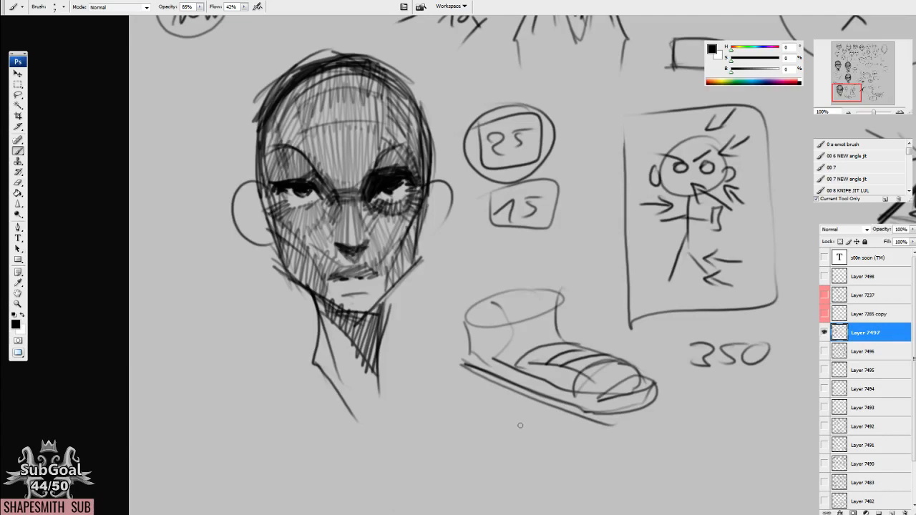
Darken the head's brows, temples, jaw and ear edge with dense strokes, and refine the eyes and lower lip.
{"action": "left_click_drag", "start_coordinate": [530, 380], "coordinate": [555, 319]}
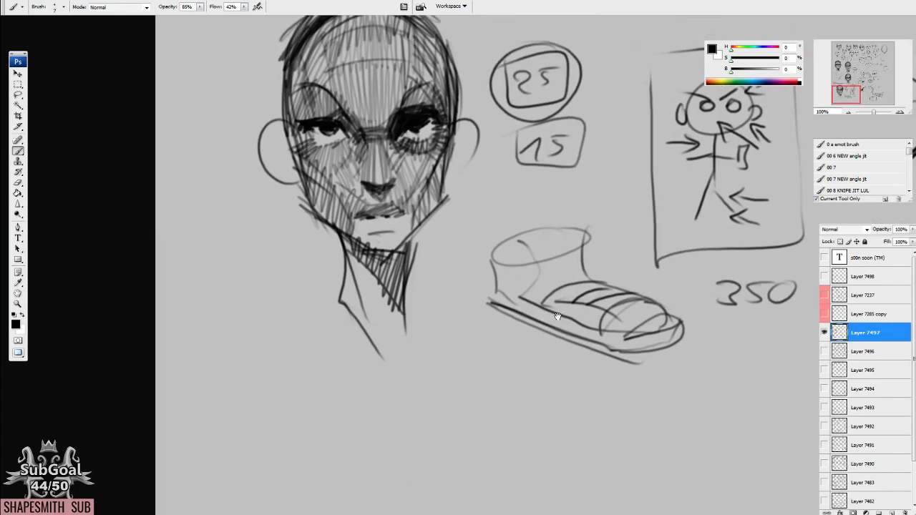
{"action": "left_click_drag", "start_coordinate": [372, 233], "coordinate": [392, 230]}
{"action": "left_click_drag", "start_coordinate": [370, 230], "coordinate": [393, 228]}
{"action": "mouse_move", "coordinate": [398, 248]}
{"action": "left_mouse_down"}
{"action": "mouse_move", "coordinate": [361, 241]}
{"action": "mouse_move", "coordinate": [403, 234]}
{"action": "mouse_move", "coordinate": [408, 218]}
{"action": "mouse_move", "coordinate": [400, 240]}
{"action": "mouse_move", "coordinate": [390, 211]}
{"action": "mouse_move", "coordinate": [367, 232]}
{"action": "mouse_move", "coordinate": [352, 220]}
{"action": "mouse_move", "coordinate": [360, 276]}
{"action": "mouse_move", "coordinate": [349, 243]}
{"action": "mouse_move", "coordinate": [337, 253]}
{"action": "mouse_move", "coordinate": [322, 215]}
{"action": "left_mouse_up"}
{"action": "mouse_move", "coordinate": [481, 169]}
{"action": "left_mouse_down"}
{"action": "mouse_move", "coordinate": [464, 255]}
{"action": "mouse_move", "coordinate": [472, 219]}
{"action": "mouse_move", "coordinate": [465, 231]}
{"action": "left_mouse_up"}
{"action": "mouse_move", "coordinate": [429, 188]}
{"action": "left_mouse_down"}
{"action": "mouse_move", "coordinate": [436, 181]}
{"action": "mouse_move", "coordinate": [465, 168]}
{"action": "left_mouse_up"}
{"action": "mouse_move", "coordinate": [364, 166]}
{"action": "left_mouse_down"}
{"action": "mouse_move", "coordinate": [351, 171]}
{"action": "mouse_move", "coordinate": [340, 162]}
{"action": "mouse_move", "coordinate": [324, 176]}
{"action": "mouse_move", "coordinate": [318, 143]}
{"action": "mouse_move", "coordinate": [317, 229]}
{"action": "left_mouse_up"}
{"action": "left_click_drag", "start_coordinate": [300, 127], "coordinate": [313, 200]}
{"action": "left_click_drag", "start_coordinate": [485, 172], "coordinate": [473, 249]}
{"action": "mouse_move", "coordinate": [481, 190]}
{"action": "left_mouse_down"}
{"action": "mouse_move", "coordinate": [463, 253]}
{"action": "mouse_move", "coordinate": [460, 229]}
{"action": "mouse_move", "coordinate": [442, 273]}
{"action": "left_mouse_up"}
{"action": "left_click_drag", "start_coordinate": [455, 242], "coordinate": [444, 294]}
{"action": "left_click_drag", "start_coordinate": [337, 241], "coordinate": [365, 286]}
{"action": "mouse_move", "coordinate": [381, 216]}
{"action": "left_mouse_down"}
{"action": "mouse_move", "coordinate": [331, 216]}
{"action": "mouse_move", "coordinate": [367, 206]}
{"action": "left_mouse_up"}
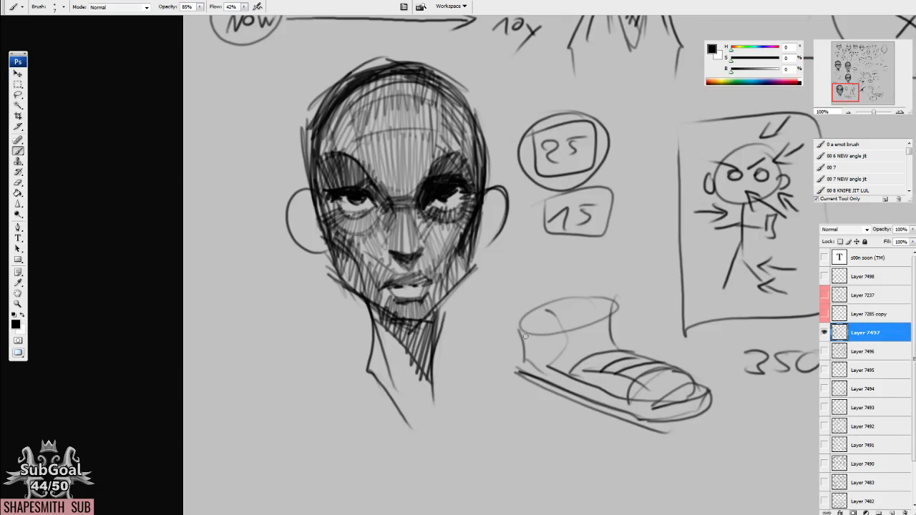
Draw a vertical double-headed arrow in the empty area below the number 350.
{"action": "left_click_drag", "start_coordinate": [530, 462], "coordinate": [427, 179]}
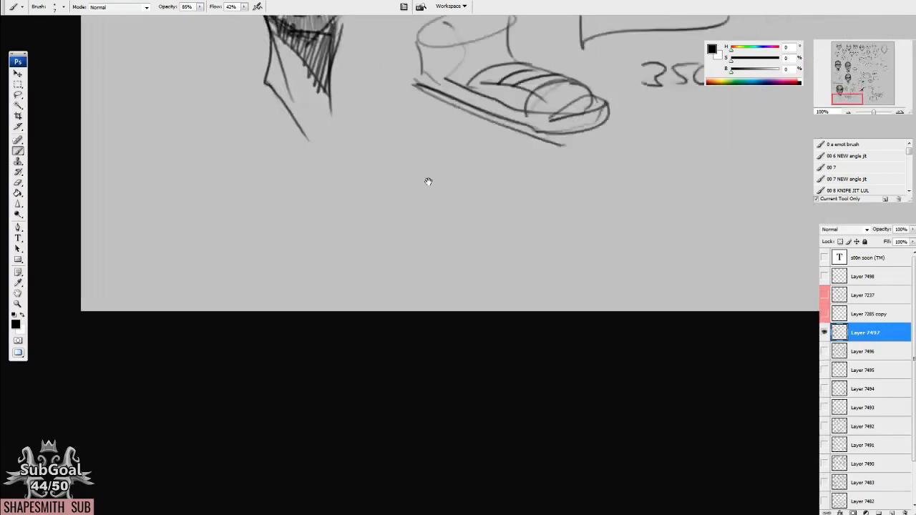
{"action": "left_click_drag", "start_coordinate": [482, 257], "coordinate": [355, 370]}
{"action": "left_click_drag", "start_coordinate": [619, 300], "coordinate": [303, 282]}
{"action": "left_click_drag", "start_coordinate": [456, 269], "coordinate": [442, 283]}
{"action": "left_click_drag", "start_coordinate": [369, 259], "coordinate": [367, 252]}
{"action": "left_click_drag", "start_coordinate": [359, 296], "coordinate": [386, 287]}
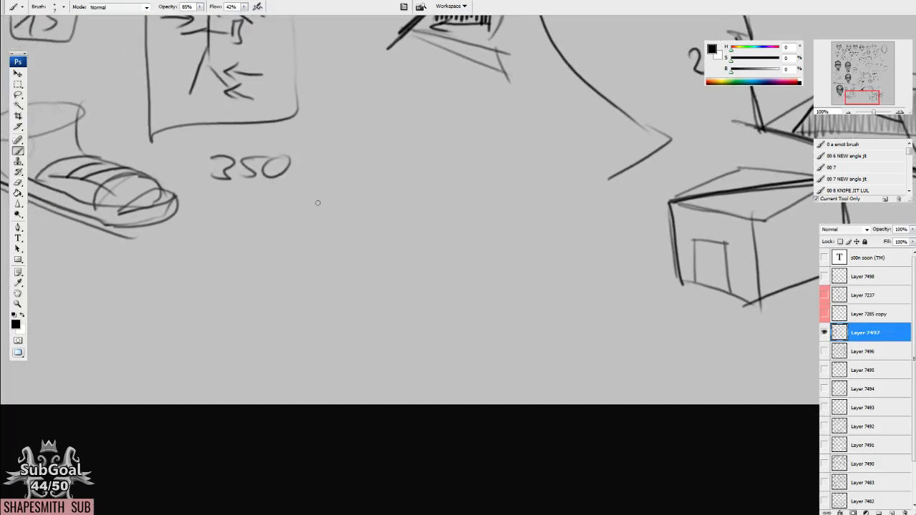
{"action": "left_click_drag", "start_coordinate": [321, 198], "coordinate": [320, 278]}
{"action": "left_click_drag", "start_coordinate": [310, 214], "coordinate": [329, 209]}
{"action": "left_click_drag", "start_coordinate": [311, 266], "coordinate": [330, 276]}
Sketch light zigzag lines beside the vertical double-headed arrow.
{"action": "left_click_drag", "start_coordinate": [432, 314], "coordinate": [372, 323]}
{"action": "left_click_drag", "start_coordinate": [363, 269], "coordinate": [365, 273]}
{"action": "left_click_drag", "start_coordinate": [267, 251], "coordinate": [289, 253]}
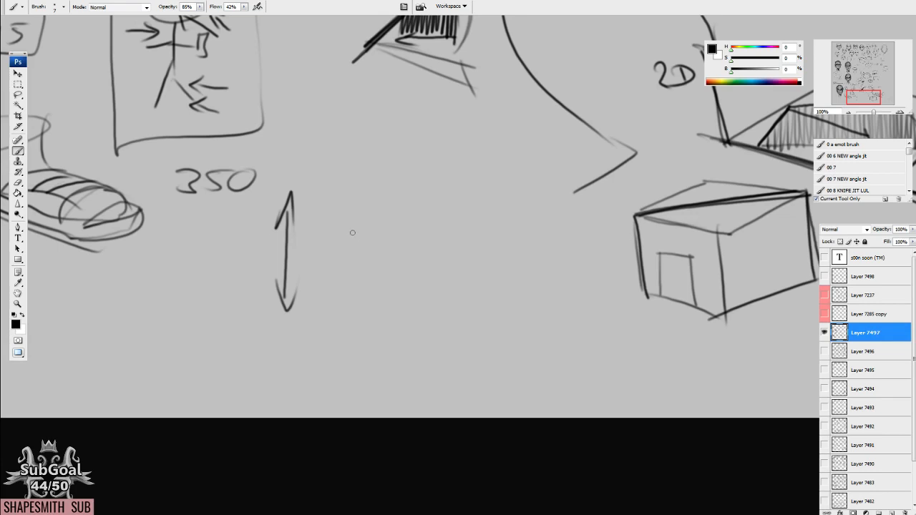
{"action": "left_click_drag", "start_coordinate": [338, 205], "coordinate": [360, 304]}
{"action": "mouse_move", "coordinate": [330, 231]}
{"action": "left_mouse_down"}
{"action": "mouse_move", "coordinate": [356, 223]}
{"action": "mouse_move", "coordinate": [380, 298]}
{"action": "left_mouse_up"}
{"action": "mouse_move", "coordinate": [383, 207]}
{"action": "left_mouse_down"}
{"action": "mouse_move", "coordinate": [377, 291]}
{"action": "mouse_move", "coordinate": [368, 216]}
{"action": "mouse_move", "coordinate": [379, 293]}
{"action": "left_mouse_up"}
Sketch a front-view head outline between the zigzag lines and the house, with tapering sides, angular jaw and domed skull.
{"action": "left_click_drag", "start_coordinate": [465, 276], "coordinate": [391, 279]}
{"action": "left_click_drag", "start_coordinate": [357, 215], "coordinate": [374, 295]}
{"action": "left_click_drag", "start_coordinate": [364, 226], "coordinate": [383, 294]}
{"action": "left_click_drag", "start_coordinate": [500, 207], "coordinate": [480, 304]}
{"action": "mouse_move", "coordinate": [351, 206]}
{"action": "left_mouse_down"}
{"action": "mouse_move", "coordinate": [376, 302]}
{"action": "mouse_move", "coordinate": [425, 324]}
{"action": "mouse_move", "coordinate": [485, 305]}
{"action": "left_mouse_up"}
{"action": "left_click_drag", "start_coordinate": [403, 208], "coordinate": [395, 239]}
{"action": "left_click_drag", "start_coordinate": [352, 201], "coordinate": [362, 284]}
{"action": "mouse_move", "coordinate": [487, 195]}
{"action": "left_mouse_down"}
{"action": "mouse_move", "coordinate": [482, 257]}
{"action": "mouse_move", "coordinate": [437, 144]}
{"action": "mouse_move", "coordinate": [355, 220]}
{"action": "left_mouse_up"}
{"action": "mouse_move", "coordinate": [390, 163]}
{"action": "left_mouse_down"}
{"action": "mouse_move", "coordinate": [483, 265]}
{"action": "mouse_move", "coordinate": [448, 250]}
{"action": "mouse_move", "coordinate": [458, 210]}
{"action": "mouse_move", "coordinate": [484, 209]}
{"action": "left_mouse_up"}
Add slanted eye lines, ears, a small triangular nose and angled brows to the new head.
{"action": "left_click_drag", "start_coordinate": [416, 226], "coordinate": [370, 207]}
{"action": "left_click_drag", "start_coordinate": [461, 295], "coordinate": [454, 280]}
{"action": "left_click_drag", "start_coordinate": [487, 224], "coordinate": [489, 255]}
{"action": "left_click_drag", "start_coordinate": [344, 224], "coordinate": [357, 267]}
{"action": "left_click_drag", "start_coordinate": [413, 255], "coordinate": [427, 263]}
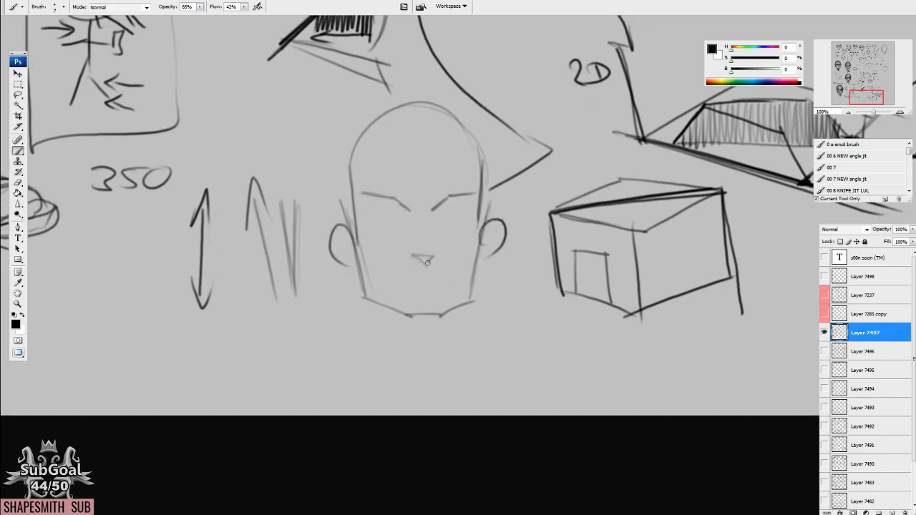
{"action": "mouse_move", "coordinate": [443, 186]}
{"action": "left_mouse_down"}
{"action": "mouse_move", "coordinate": [432, 197]}
{"action": "mouse_move", "coordinate": [483, 170]}
{"action": "left_mouse_up"}
{"action": "mouse_move", "coordinate": [406, 196]}
{"action": "left_mouse_down"}
{"action": "mouse_move", "coordinate": [374, 171]}
{"action": "mouse_move", "coordinate": [356, 172]}
{"action": "left_mouse_up"}
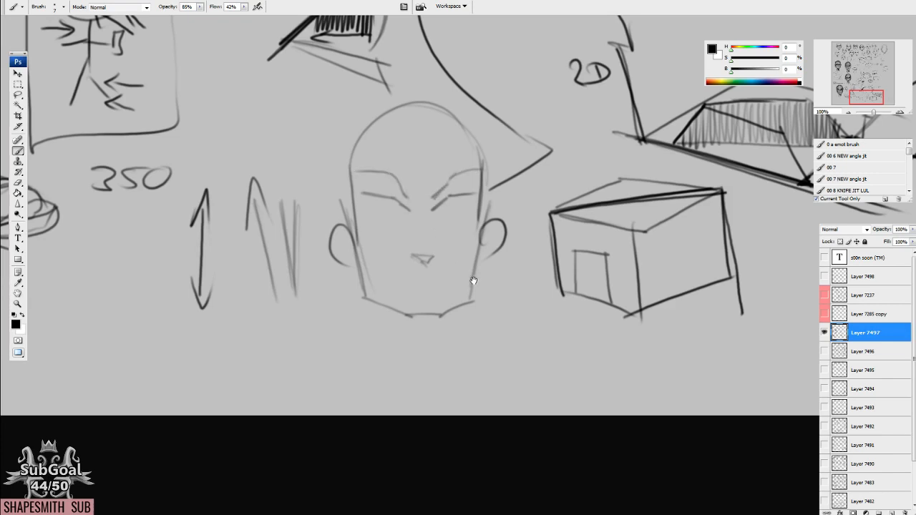
Lasso the new head, paste a copy onto its own layer and hide Layer 7497.
{"action": "left_click_drag", "start_coordinate": [473, 280], "coordinate": [465, 274]}
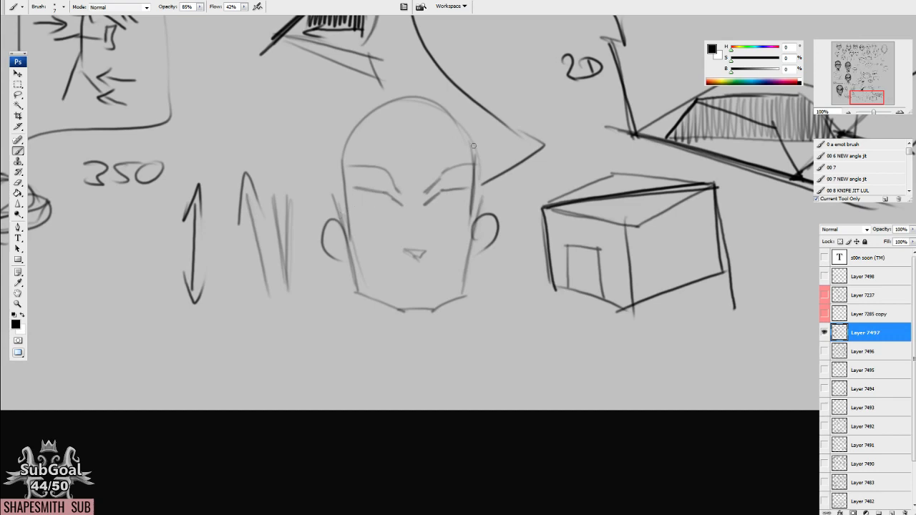
{"action": "mouse_move", "coordinate": [452, 221]}
{"action": "left_mouse_down"}
{"action": "mouse_move", "coordinate": [439, 195]}
{"action": "mouse_move", "coordinate": [412, 212]}
{"action": "left_mouse_up"}
{"action": "scroll", "coordinate": [511, 210], "scroll_direction": "up", "scroll_amount": 2}
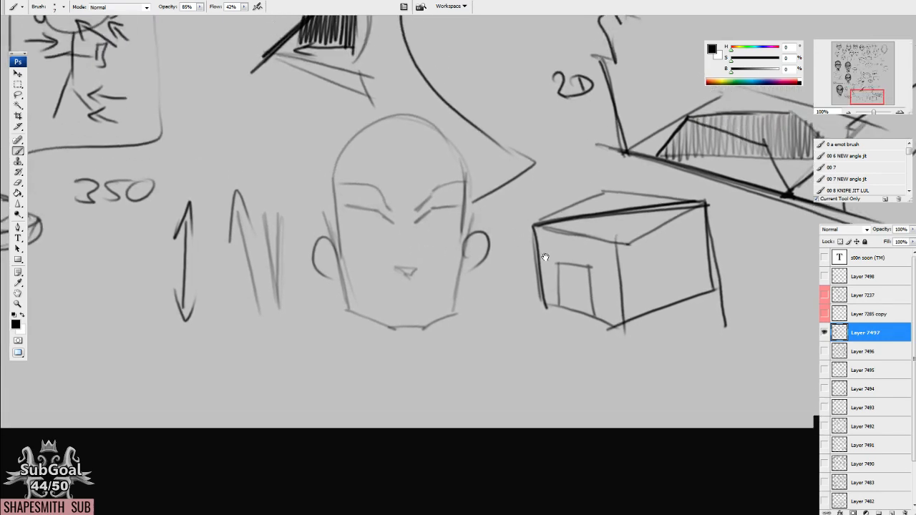
{"action": "key", "text": "l"}
{"action": "mouse_move", "coordinate": [309, 130]}
{"action": "left_mouse_down"}
{"action": "mouse_move", "coordinate": [299, 282]}
{"action": "mouse_move", "coordinate": [512, 270]}
{"action": "mouse_move", "coordinate": [485, 152]}
{"action": "mouse_move", "coordinate": [318, 102]}
{"action": "left_mouse_up"}
{"action": "key", "text": "ctrl+c"}
{"action": "key", "text": "ctrl+v"}
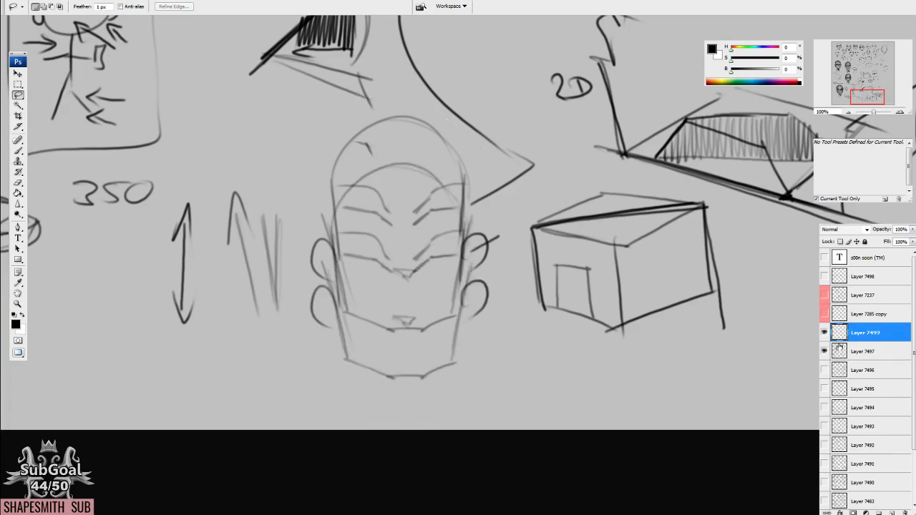
{"action": "left_click", "coordinate": [823, 351]}
{"action": "left_click_drag", "start_coordinate": [410, 116], "coordinate": [475, 266]}
Erase the stray line fragments around the pasted head.
{"action": "key", "text": "e"}
{"action": "left_click_drag", "start_coordinate": [563, 378], "coordinate": [544, 398]}
{"action": "left_click_drag", "start_coordinate": [434, 188], "coordinate": [523, 321]}
Move the pasted head to the upper-left area of the empty canvas.
{"action": "key", "text": "v"}
{"action": "left_click_drag", "start_coordinate": [528, 439], "coordinate": [411, 195]}
{"action": "left_click_drag", "start_coordinate": [372, 163], "coordinate": [467, 360]}
{"action": "left_click_drag", "start_coordinate": [492, 419], "coordinate": [291, 145]}
{"action": "left_click_drag", "start_coordinate": [390, 196], "coordinate": [585, 388]}
{"action": "left_click_drag", "start_coordinate": [581, 421], "coordinate": [546, 438]}
{"action": "left_click_drag", "start_coordinate": [534, 404], "coordinate": [425, 129]}
{"action": "left_click_drag", "start_coordinate": [465, 226], "coordinate": [433, 238]}
{"action": "left_click_drag", "start_coordinate": [427, 226], "coordinate": [462, 388]}
{"action": "left_click_drag", "start_coordinate": [455, 402], "coordinate": [430, 388]}
{"action": "left_click_drag", "start_coordinate": [485, 444], "coordinate": [449, 259]}
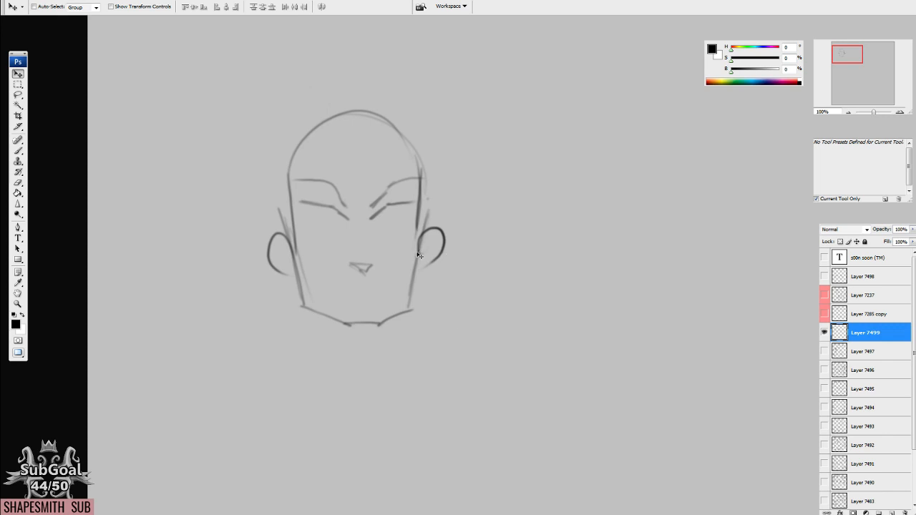
Lasso the head and duplicate it to place a second copy alongside it.
{"action": "key", "text": "b"}
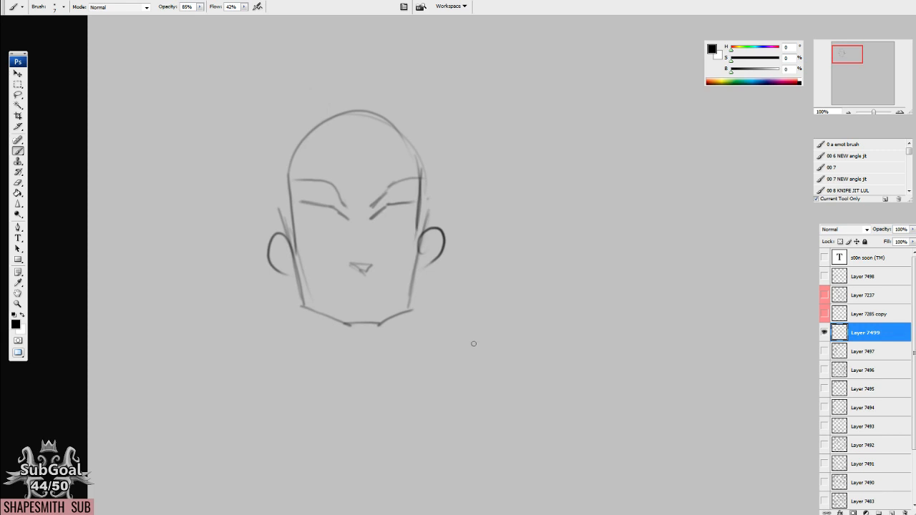
{"action": "left_click_drag", "start_coordinate": [473, 343], "coordinate": [498, 329]}
{"action": "key", "text": "l"}
{"action": "mouse_move", "coordinate": [337, 81]}
{"action": "left_mouse_down"}
{"action": "mouse_move", "coordinate": [290, 386]}
{"action": "mouse_move", "coordinate": [461, 80]}
{"action": "left_mouse_up"}
{"action": "left_click_drag", "start_coordinate": [387, 226], "coordinate": [223, 261]}
{"action": "left_click_drag", "start_coordinate": [262, 317], "coordinate": [460, 326]}
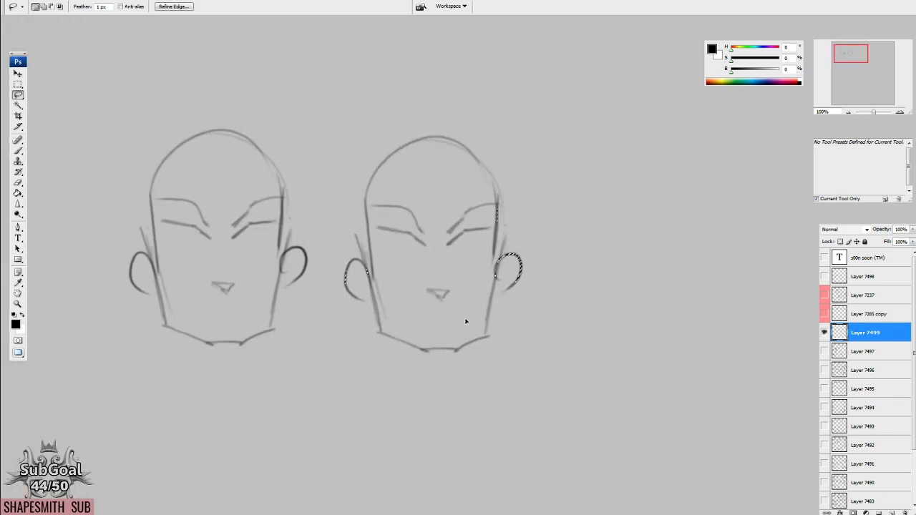
{"action": "key", "text": "v"}
{"action": "key", "text": "ctrl+d"}
Erase part of the lower slanted eye line on the right-hand head.
{"action": "key", "text": "b"}
{"action": "key", "text": "e"}
{"action": "left_click_drag", "start_coordinate": [453, 246], "coordinate": [464, 235]}
Draw a bent two-segment line above the right-hand head and label its segments 1 and 2.
{"action": "key", "text": "b"}
{"action": "left_click_drag", "start_coordinate": [582, 138], "coordinate": [517, 148]}
{"action": "mouse_move", "coordinate": [463, 122]}
{"action": "left_mouse_down"}
{"action": "mouse_move", "coordinate": [442, 137]}
{"action": "mouse_move", "coordinate": [538, 112]}
{"action": "mouse_move", "coordinate": [452, 123]}
{"action": "left_mouse_up"}
{"action": "mouse_move", "coordinate": [484, 97]}
{"action": "left_mouse_down"}
{"action": "mouse_move", "coordinate": [502, 108]}
{"action": "mouse_move", "coordinate": [448, 141]}
{"action": "left_mouse_up"}
{"action": "left_click_drag", "start_coordinate": [461, 116], "coordinate": [467, 121]}
{"action": "left_click_drag", "start_coordinate": [533, 110], "coordinate": [523, 114]}
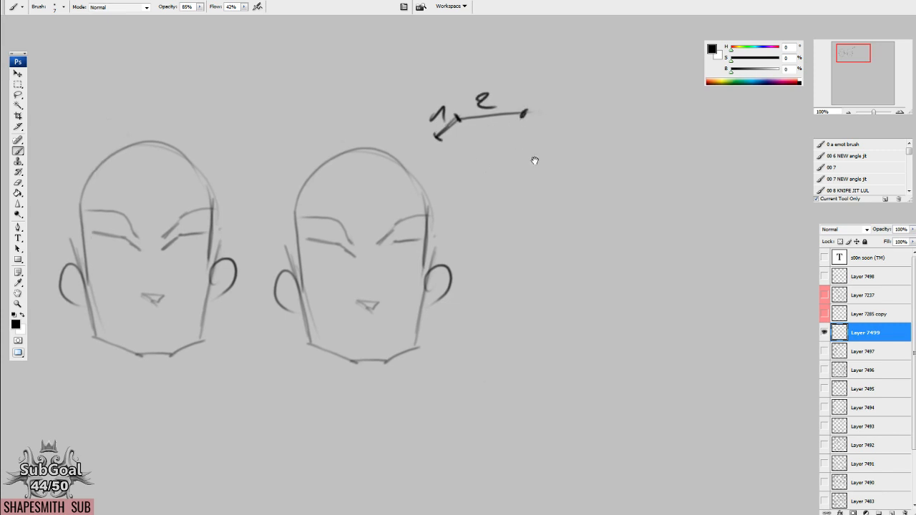
Draw a second, larger line diagram with a horizontal segment labelled 2 and three arrows branching from its left end.
{"action": "left_click_drag", "start_coordinate": [609, 145], "coordinate": [546, 172]}
{"action": "left_click_drag", "start_coordinate": [520, 135], "coordinate": [596, 132]}
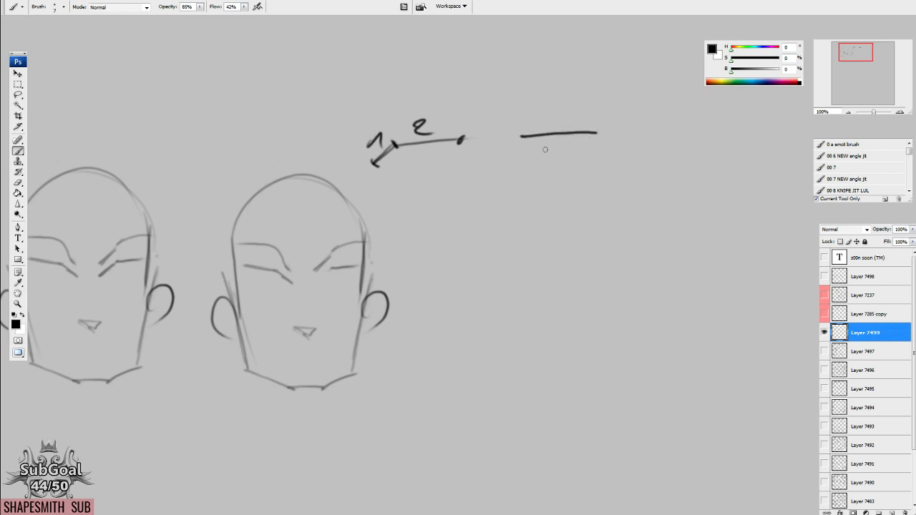
{"action": "mouse_move", "coordinate": [526, 135]}
{"action": "left_mouse_down"}
{"action": "mouse_move", "coordinate": [491, 147]}
{"action": "mouse_move", "coordinate": [512, 166]}
{"action": "left_mouse_up"}
{"action": "left_click_drag", "start_coordinate": [521, 135], "coordinate": [488, 237]}
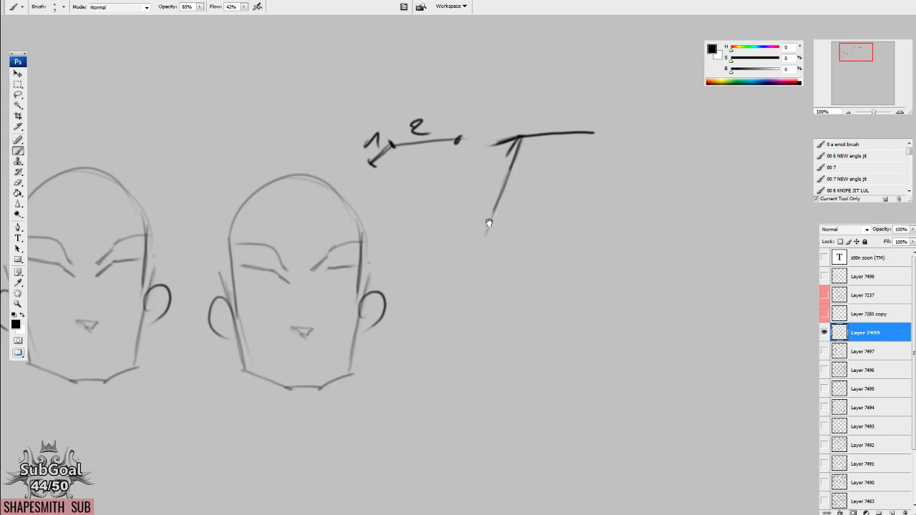
{"action": "left_click_drag", "start_coordinate": [498, 135], "coordinate": [503, 157]}
{"action": "left_click_drag", "start_coordinate": [498, 200], "coordinate": [499, 219]}
{"action": "left_click_drag", "start_coordinate": [548, 110], "coordinate": [565, 121]}
{"action": "left_click_drag", "start_coordinate": [557, 223], "coordinate": [538, 220]}
Duplicate the branching-arrow diagram to its right.
{"action": "key", "text": "l"}
{"action": "mouse_move", "coordinate": [470, 119]}
{"action": "left_mouse_down"}
{"action": "mouse_move", "coordinate": [445, 203]}
{"action": "mouse_move", "coordinate": [490, 107]}
{"action": "left_mouse_up"}
{"action": "left_click_drag", "start_coordinate": [552, 197], "coordinate": [691, 193]}
{"action": "key", "text": "ctrl+d"}
Erase the label and horizontal segment of the copied diagram and draw a slightly descending line from its corner.
{"action": "left_click_drag", "start_coordinate": [685, 156], "coordinate": [551, 202]}
{"action": "key", "text": "e"}
{"action": "left_click_drag", "start_coordinate": [554, 155], "coordinate": [546, 157]}
{"action": "key", "text": "b"}
{"action": "key", "text": "e"}
{"action": "mouse_move", "coordinate": [596, 174]}
{"action": "left_mouse_down"}
{"action": "mouse_move", "coordinate": [533, 169]}
{"action": "mouse_move", "coordinate": [574, 187]}
{"action": "left_mouse_up"}
{"action": "key", "text": "b"}
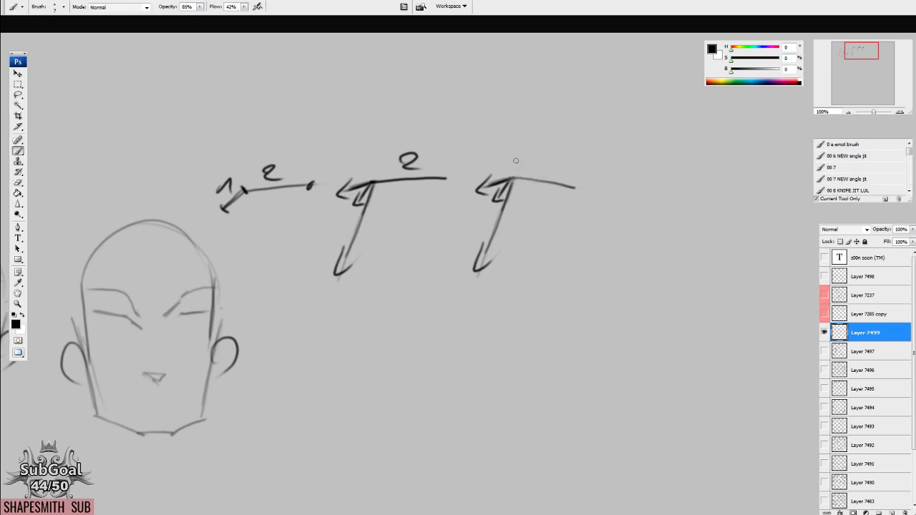
Add a rising bent line and a darker arc from the corner of the copied arrow diagram.
{"action": "left_click_drag", "start_coordinate": [512, 176], "coordinate": [585, 166]}
{"action": "left_click_drag", "start_coordinate": [511, 177], "coordinate": [534, 125]}
{"action": "key", "text": "ctrl+z"}
{"action": "mouse_move", "coordinate": [538, 187]}
{"action": "left_mouse_down"}
{"action": "mouse_move", "coordinate": [513, 172]}
{"action": "mouse_move", "coordinate": [542, 150]}
{"action": "mouse_move", "coordinate": [571, 148]}
{"action": "mouse_move", "coordinate": [598, 164]}
{"action": "left_mouse_up"}
{"action": "mouse_move", "coordinate": [537, 151]}
{"action": "left_mouse_down"}
{"action": "mouse_move", "coordinate": [552, 143]}
{"action": "mouse_move", "coordinate": [596, 158]}
{"action": "left_mouse_up"}
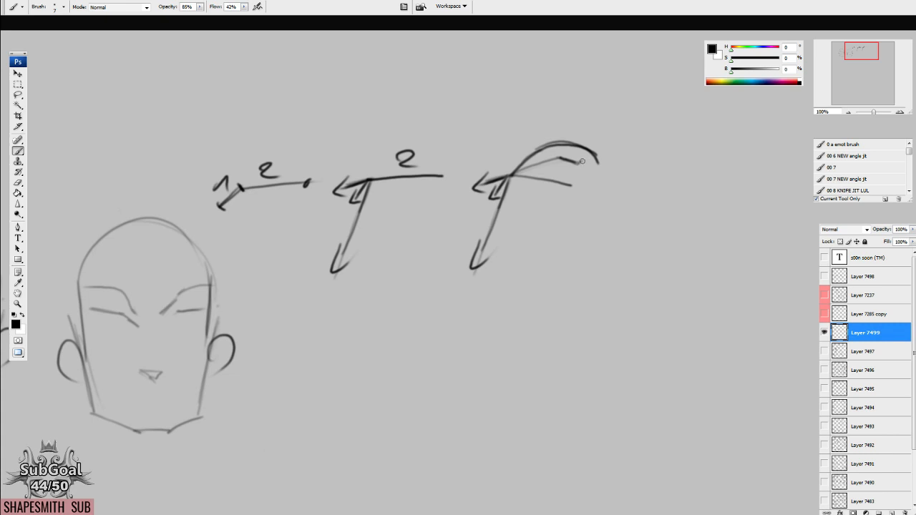
Circle the third arrow diagram and draw a vertical double-headed arrow crossed by a curved rotation arrow inside it.
{"action": "mouse_move", "coordinate": [472, 144]}
{"action": "left_mouse_down"}
{"action": "mouse_move", "coordinate": [471, 294]}
{"action": "mouse_move", "coordinate": [493, 123]}
{"action": "mouse_move", "coordinate": [482, 128]}
{"action": "left_mouse_up"}
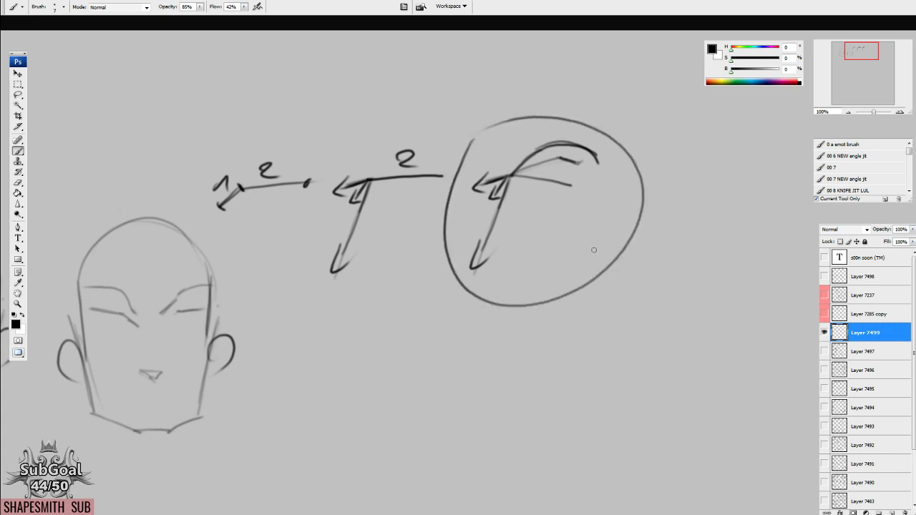
{"action": "mouse_move", "coordinate": [545, 248]}
{"action": "left_mouse_down"}
{"action": "mouse_move", "coordinate": [582, 255]}
{"action": "mouse_move", "coordinate": [531, 243]}
{"action": "mouse_move", "coordinate": [545, 286]}
{"action": "mouse_move", "coordinate": [558, 236]}
{"action": "left_mouse_up"}
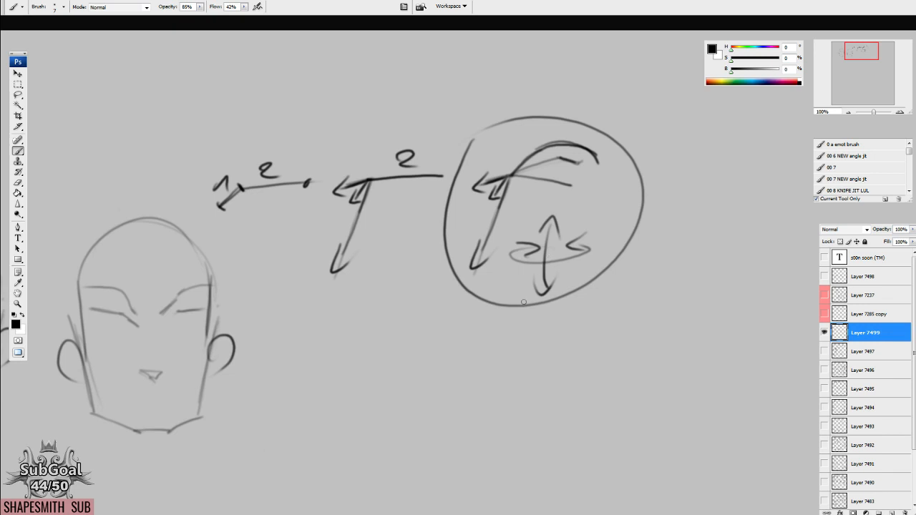
{"action": "left_click_drag", "start_coordinate": [541, 327], "coordinate": [554, 340]}
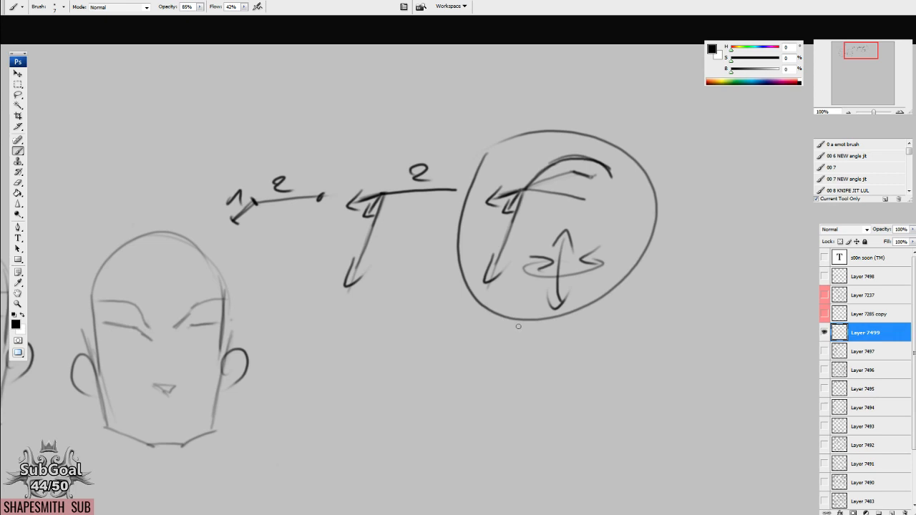
Draw a short vertical line and a tilted cylinder below the circled diagram.
{"action": "left_click_drag", "start_coordinate": [505, 342], "coordinate": [545, 278]}
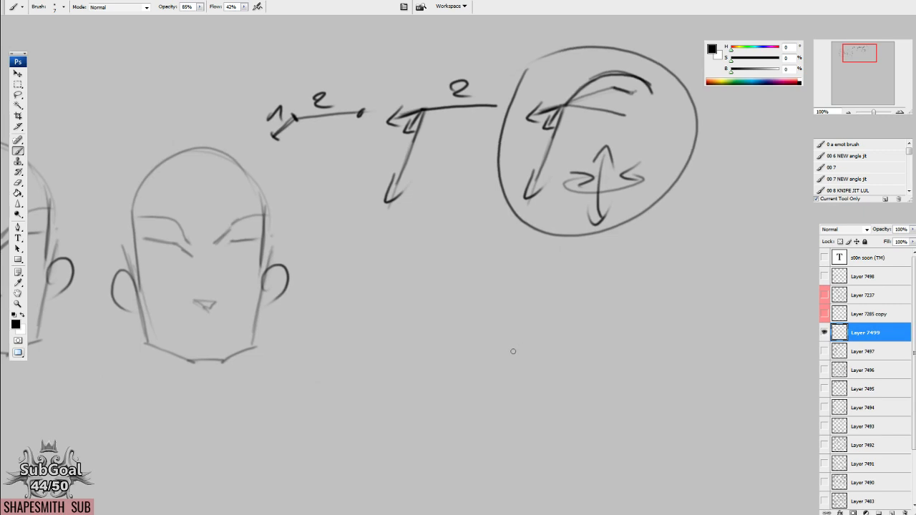
{"action": "left_click_drag", "start_coordinate": [513, 324], "coordinate": [423, 262]}
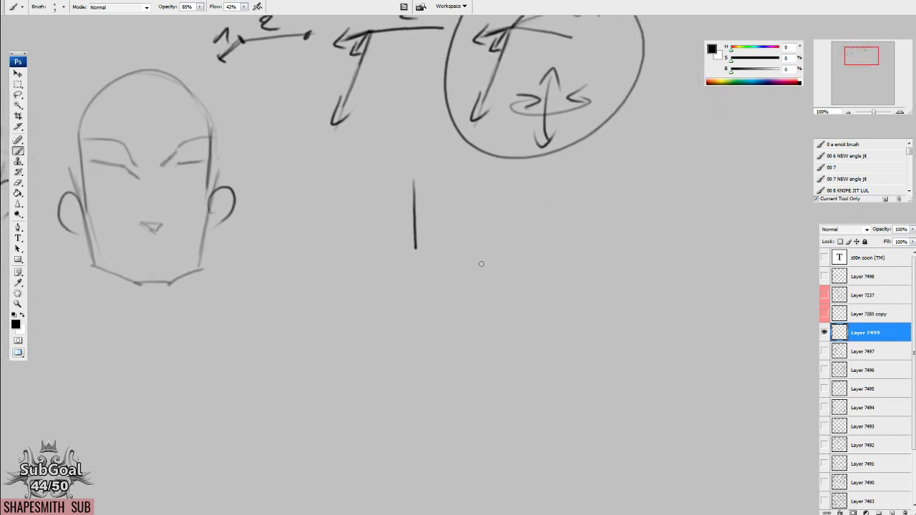
{"action": "mouse_move", "coordinate": [465, 305]}
{"action": "left_mouse_down"}
{"action": "mouse_move", "coordinate": [481, 410]}
{"action": "mouse_move", "coordinate": [416, 352]}
{"action": "mouse_move", "coordinate": [432, 298]}
{"action": "mouse_move", "coordinate": [575, 246]}
{"action": "mouse_move", "coordinate": [652, 291]}
{"action": "left_mouse_up"}
{"action": "left_click_drag", "start_coordinate": [588, 243], "coordinate": [654, 309]}
{"action": "left_click_drag", "start_coordinate": [469, 428], "coordinate": [631, 356]}
{"action": "left_click_drag", "start_coordinate": [606, 388], "coordinate": [609, 380]}
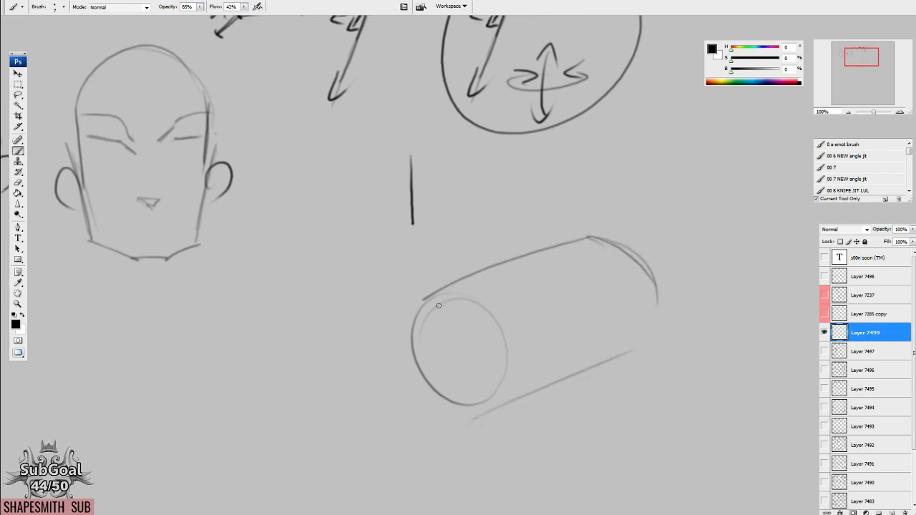
Wrap contour arcs around the cylinder, continue them beyond its far end and add a direction arrow along its lower edge.
{"action": "mouse_move", "coordinate": [499, 431]}
{"action": "left_mouse_down"}
{"action": "mouse_move", "coordinate": [661, 362]}
{"action": "mouse_move", "coordinate": [635, 388]}
{"action": "left_mouse_up"}
{"action": "left_click_drag", "start_coordinate": [456, 280], "coordinate": [514, 400]}
{"action": "left_click_drag", "start_coordinate": [503, 254], "coordinate": [535, 393]}
{"action": "left_click_drag", "start_coordinate": [540, 251], "coordinate": [572, 379]}
{"action": "mouse_move", "coordinate": [588, 244]}
{"action": "left_mouse_down"}
{"action": "mouse_move", "coordinate": [597, 378]}
{"action": "mouse_move", "coordinate": [631, 357]}
{"action": "left_mouse_up"}
{"action": "mouse_move", "coordinate": [533, 241]}
{"action": "left_mouse_down"}
{"action": "mouse_move", "coordinate": [628, 217]}
{"action": "mouse_move", "coordinate": [653, 387]}
{"action": "left_mouse_up"}
{"action": "left_click_drag", "start_coordinate": [559, 198], "coordinate": [697, 281]}
{"action": "mouse_move", "coordinate": [613, 170]}
{"action": "left_mouse_down"}
{"action": "mouse_move", "coordinate": [676, 148]}
{"action": "mouse_move", "coordinate": [704, 244]}
{"action": "left_mouse_up"}
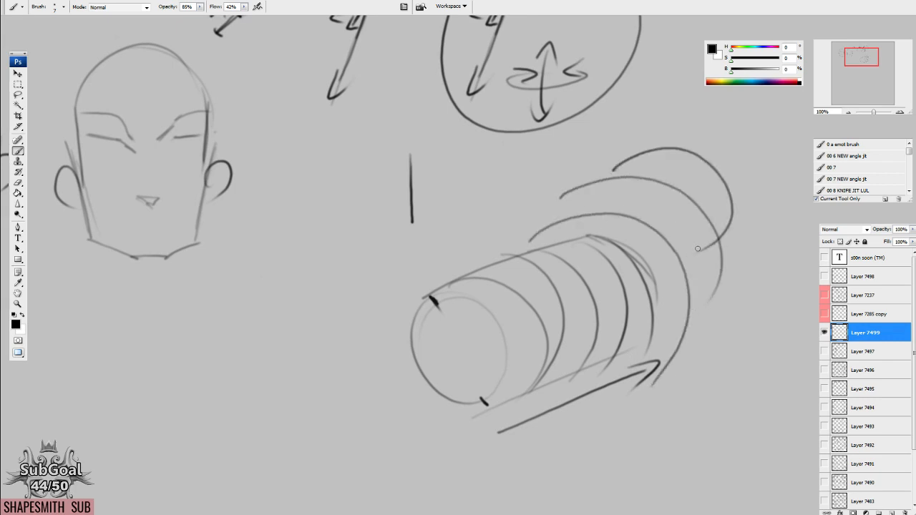
Draw a row of short parallel diagonal strokes above the last contour arc.
{"action": "left_click_drag", "start_coordinate": [696, 249], "coordinate": [599, 287]}
{"action": "left_click_drag", "start_coordinate": [609, 144], "coordinate": [644, 191]}
{"action": "left_click_drag", "start_coordinate": [621, 141], "coordinate": [654, 189]}
{"action": "mouse_move", "coordinate": [636, 133]}
{"action": "left_mouse_down"}
{"action": "mouse_move", "coordinate": [664, 176]}
{"action": "mouse_move", "coordinate": [674, 176]}
{"action": "left_mouse_up"}
{"action": "left_click_drag", "start_coordinate": [656, 123], "coordinate": [687, 171]}
{"action": "mouse_move", "coordinate": [668, 120]}
{"action": "left_mouse_down"}
{"action": "mouse_move", "coordinate": [696, 168]}
{"action": "mouse_move", "coordinate": [713, 163]}
{"action": "left_mouse_up"}
{"action": "left_click_drag", "start_coordinate": [694, 111], "coordinate": [732, 162]}
{"action": "left_click_drag", "start_coordinate": [707, 286], "coordinate": [614, 286]}
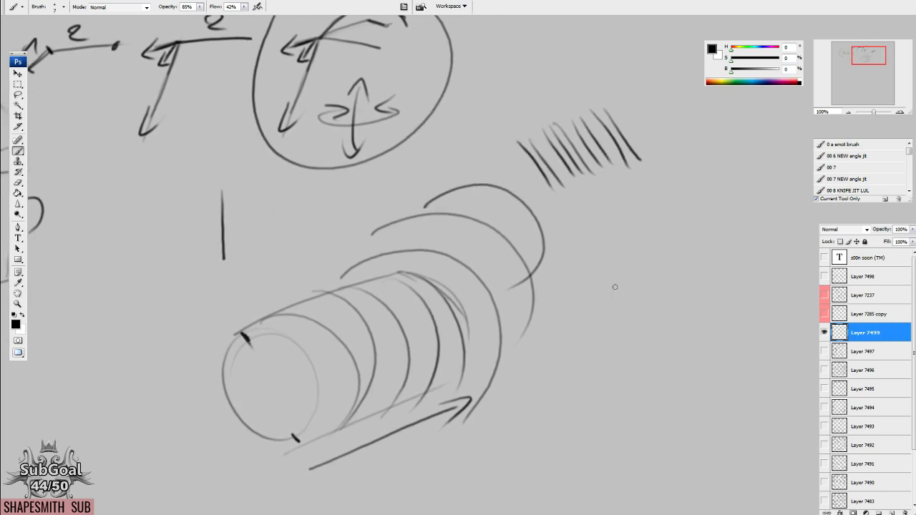
Draw a row of short parallel curved arcs beneath the diagonal strokes.
{"action": "mouse_move", "coordinate": [550, 219]}
{"action": "left_mouse_down"}
{"action": "mouse_move", "coordinate": [598, 275]}
{"action": "mouse_move", "coordinate": [623, 254]}
{"action": "mouse_move", "coordinate": [612, 275]}
{"action": "left_mouse_up"}
{"action": "mouse_move", "coordinate": [597, 199]}
{"action": "left_mouse_down"}
{"action": "mouse_move", "coordinate": [638, 202]}
{"action": "mouse_move", "coordinate": [644, 250]}
{"action": "left_mouse_up"}
{"action": "mouse_move", "coordinate": [622, 188]}
{"action": "left_mouse_down"}
{"action": "mouse_move", "coordinate": [631, 183]}
{"action": "mouse_move", "coordinate": [660, 232]}
{"action": "left_mouse_up"}
{"action": "mouse_move", "coordinate": [639, 173]}
{"action": "left_mouse_down"}
{"action": "mouse_move", "coordinate": [667, 177]}
{"action": "mouse_move", "coordinate": [679, 225]}
{"action": "left_mouse_up"}
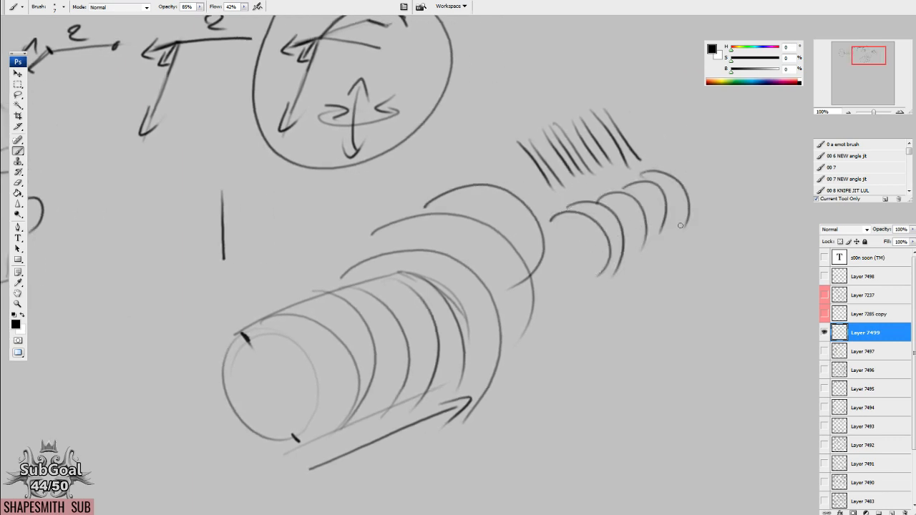
Mark the cylinder's near end with a diameter line and an arc divided by ticks, and erase the contour arcs from its body.
{"action": "left_click_drag", "start_coordinate": [381, 246], "coordinate": [504, 160]}
{"action": "mouse_move", "coordinate": [367, 249]}
{"action": "left_mouse_down"}
{"action": "mouse_move", "coordinate": [435, 368]}
{"action": "mouse_move", "coordinate": [438, 286]}
{"action": "mouse_move", "coordinate": [429, 350]}
{"action": "mouse_move", "coordinate": [445, 335]}
{"action": "left_mouse_up"}
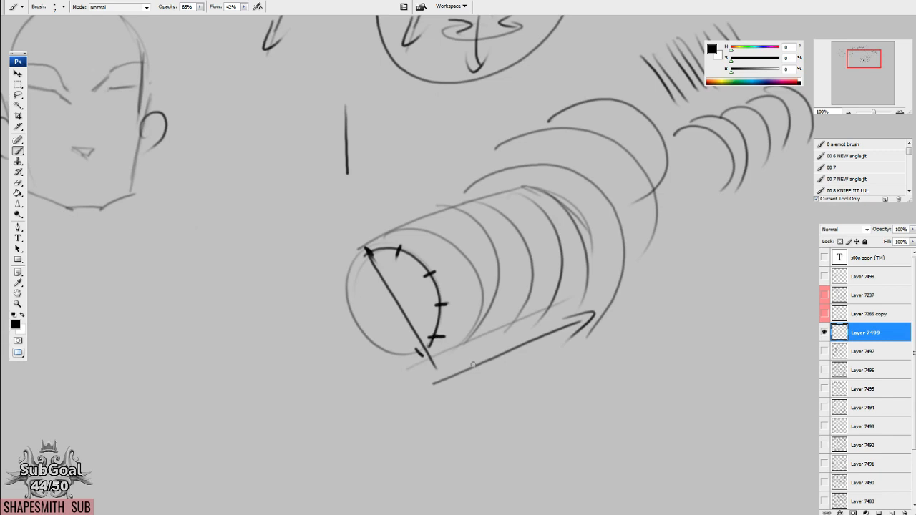
{"action": "key", "text": "e"}
{"action": "left_click_drag", "start_coordinate": [423, 229], "coordinate": [578, 218]}
{"action": "left_click_drag", "start_coordinate": [472, 261], "coordinate": [605, 250]}
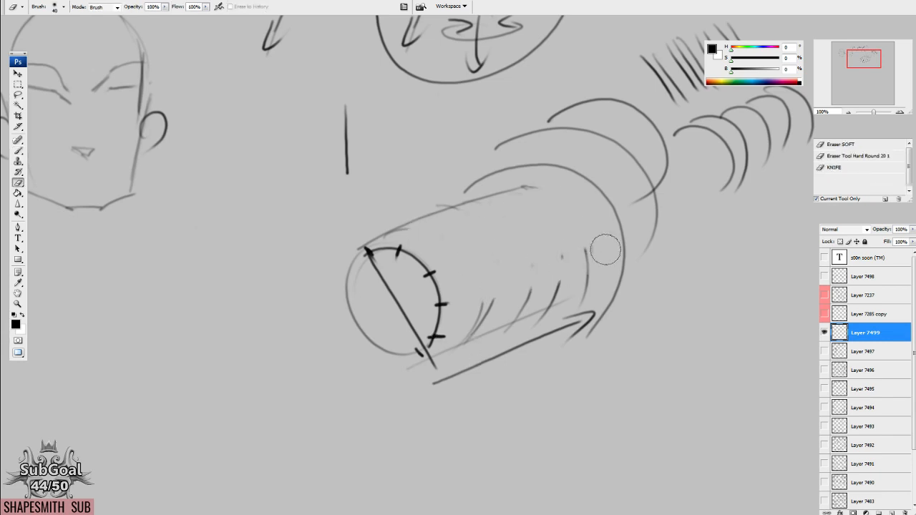
Extend parallel lines from the tick marks along the cylinder's length to divide its surface into planes.
{"action": "key", "text": "b"}
{"action": "left_click_drag", "start_coordinate": [399, 247], "coordinate": [529, 205]}
{"action": "left_click_drag", "start_coordinate": [434, 274], "coordinate": [570, 223]}
{"action": "left_click_drag", "start_coordinate": [440, 307], "coordinate": [548, 266]}
{"action": "key", "text": "e"}
{"action": "key", "text": "b"}
{"action": "mouse_move", "coordinate": [457, 332]}
{"action": "left_mouse_down"}
{"action": "mouse_move", "coordinate": [487, 304]}
{"action": "mouse_move", "coordinate": [577, 301]}
{"action": "left_mouse_up"}
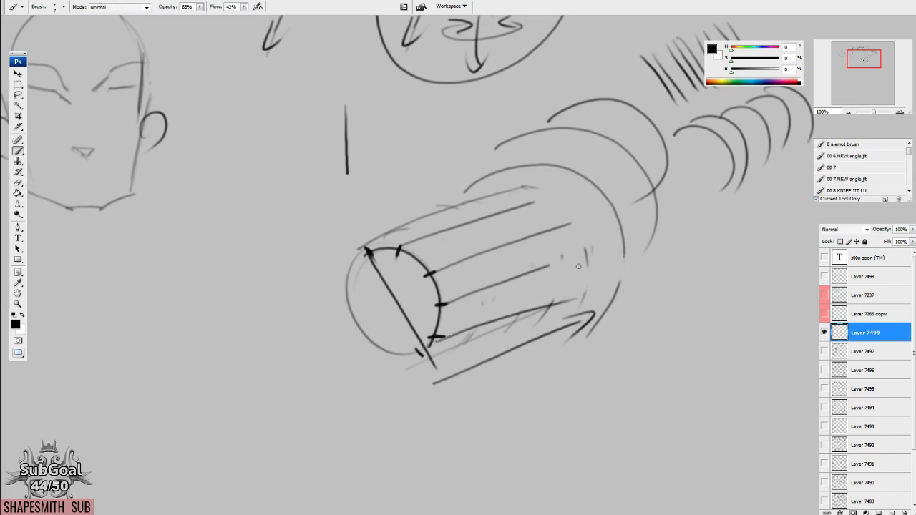
Build the cylinder's curved far edge from overlapping strokes that change direction from plane to plane.
{"action": "mouse_move", "coordinate": [432, 214]}
{"action": "left_mouse_down"}
{"action": "mouse_move", "coordinate": [519, 212]}
{"action": "mouse_move", "coordinate": [516, 341]}
{"action": "left_mouse_up"}
{"action": "mouse_move", "coordinate": [452, 203]}
{"action": "left_mouse_down"}
{"action": "mouse_move", "coordinate": [517, 212]}
{"action": "mouse_move", "coordinate": [497, 204]}
{"action": "left_mouse_up"}
{"action": "mouse_move", "coordinate": [404, 227]}
{"action": "left_mouse_down"}
{"action": "mouse_move", "coordinate": [482, 212]}
{"action": "mouse_move", "coordinate": [531, 237]}
{"action": "mouse_move", "coordinate": [494, 245]}
{"action": "mouse_move", "coordinate": [542, 272]}
{"action": "left_mouse_up"}
{"action": "mouse_move", "coordinate": [534, 229]}
{"action": "left_mouse_down"}
{"action": "mouse_move", "coordinate": [521, 283]}
{"action": "mouse_move", "coordinate": [542, 270]}
{"action": "mouse_move", "coordinate": [529, 314]}
{"action": "left_mouse_up"}
{"action": "left_click_drag", "start_coordinate": [533, 266], "coordinate": [520, 336]}
{"action": "left_click_drag", "start_coordinate": [541, 301], "coordinate": [503, 343]}
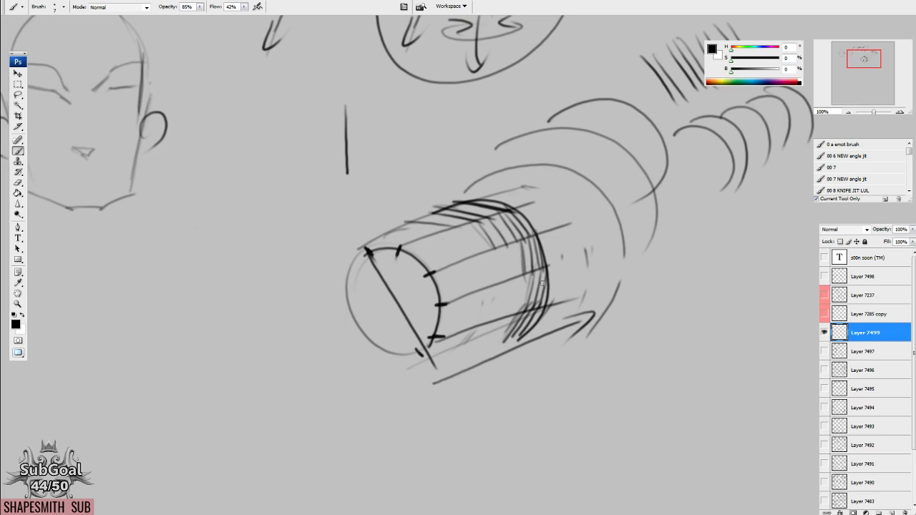
Draw a large open arc to the left of the cylinder and divide it with short tick marks.
{"action": "left_click_drag", "start_coordinate": [455, 314], "coordinate": [475, 296]}
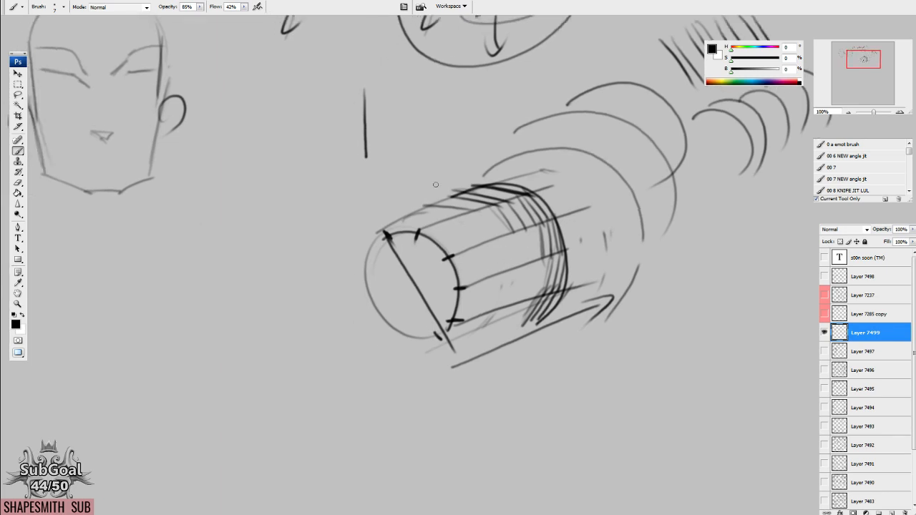
{"action": "mouse_move", "coordinate": [335, 154]}
{"action": "left_mouse_down"}
{"action": "mouse_move", "coordinate": [222, 223]}
{"action": "mouse_move", "coordinate": [230, 305]}
{"action": "left_mouse_up"}
{"action": "left_click_drag", "start_coordinate": [198, 250], "coordinate": [222, 258]}
{"action": "left_click_drag", "start_coordinate": [214, 218], "coordinate": [233, 224]}
{"action": "left_click_drag", "start_coordinate": [238, 192], "coordinate": [256, 195]}
{"action": "left_click_drag", "start_coordinate": [281, 163], "coordinate": [294, 166]}
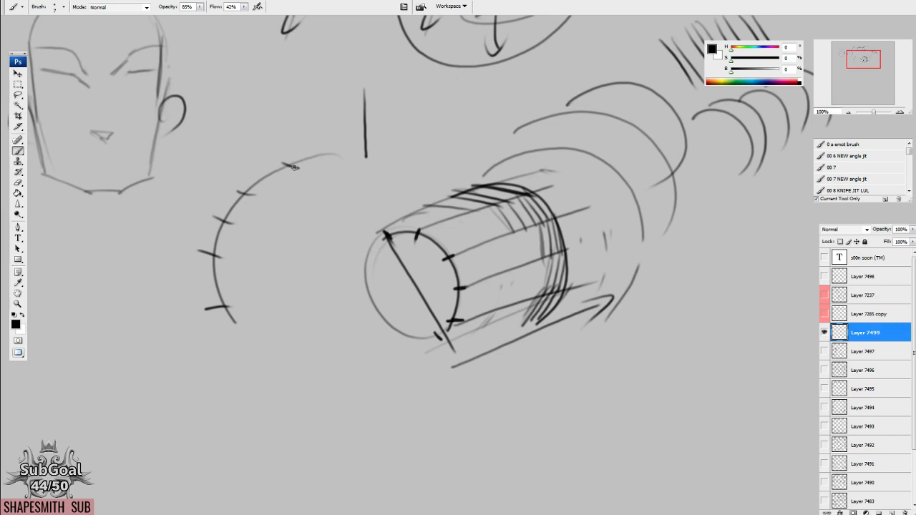
Draw rows of parallel curved strokes above and inside the ticked arc, following its bend towards the cylinder.
{"action": "mouse_move", "coordinate": [231, 192]}
{"action": "left_mouse_down"}
{"action": "mouse_move", "coordinate": [276, 151]}
{"action": "mouse_move", "coordinate": [298, 147]}
{"action": "left_mouse_up"}
{"action": "mouse_move", "coordinate": [198, 194]}
{"action": "left_mouse_down"}
{"action": "mouse_move", "coordinate": [296, 145]}
{"action": "mouse_move", "coordinate": [282, 141]}
{"action": "left_mouse_up"}
{"action": "left_click_drag", "start_coordinate": [179, 185], "coordinate": [276, 126]}
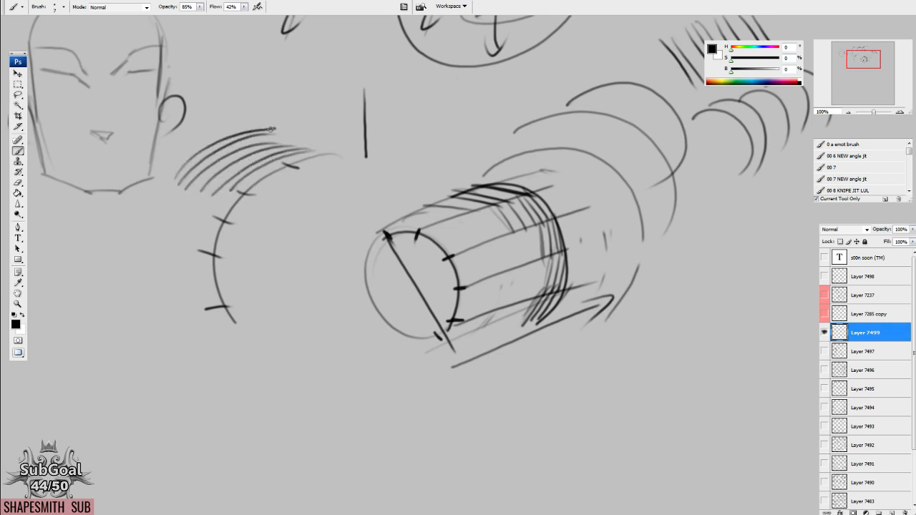
{"action": "left_click_drag", "start_coordinate": [349, 157], "coordinate": [224, 260]}
{"action": "mouse_move", "coordinate": [362, 180]}
{"action": "left_mouse_down"}
{"action": "mouse_move", "coordinate": [241, 265]}
{"action": "mouse_move", "coordinate": [266, 272]}
{"action": "mouse_move", "coordinate": [300, 254]}
{"action": "mouse_move", "coordinate": [338, 254]}
{"action": "left_mouse_up"}
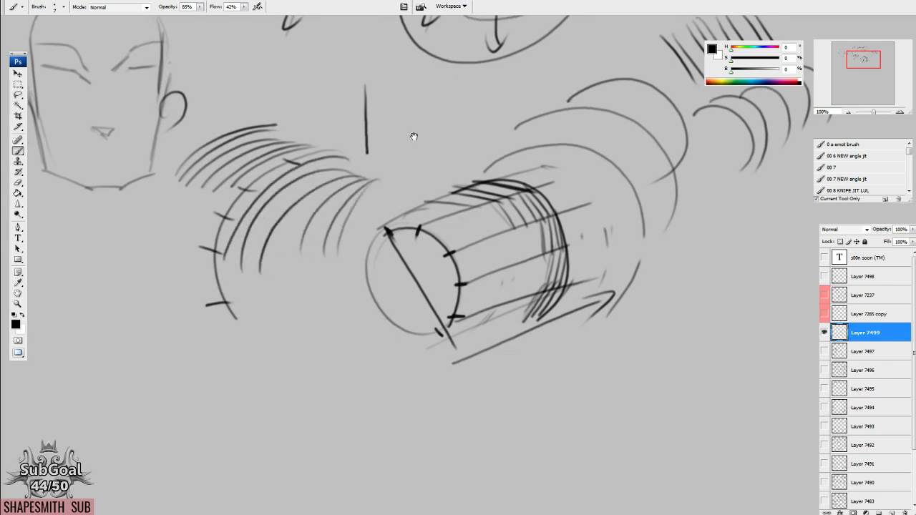
Fan curved strokes from above the cylinder down around its near end and enclose the cylinder in a large double ellipse.
{"action": "scroll", "coordinate": [413, 135], "scroll_direction": "up", "scroll_amount": 3}
{"action": "left_click_drag", "start_coordinate": [391, 183], "coordinate": [386, 282]}
{"action": "left_click_drag", "start_coordinate": [411, 203], "coordinate": [392, 293]}
{"action": "left_click_drag", "start_coordinate": [438, 236], "coordinate": [379, 336]}
{"action": "left_click_drag", "start_coordinate": [397, 296], "coordinate": [368, 379]}
{"action": "left_click_drag", "start_coordinate": [371, 336], "coordinate": [351, 438]}
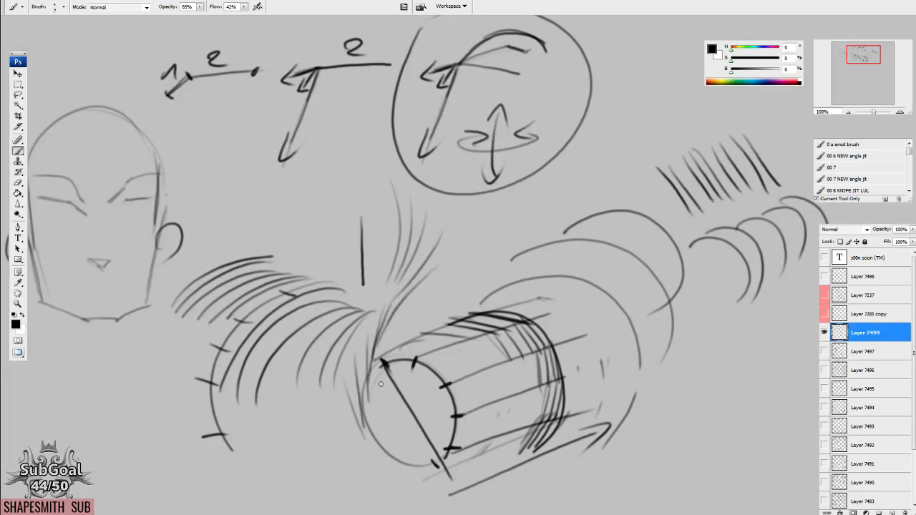
{"action": "left_click_drag", "start_coordinate": [385, 380], "coordinate": [364, 452]}
{"action": "left_click_drag", "start_coordinate": [392, 420], "coordinate": [372, 456]}
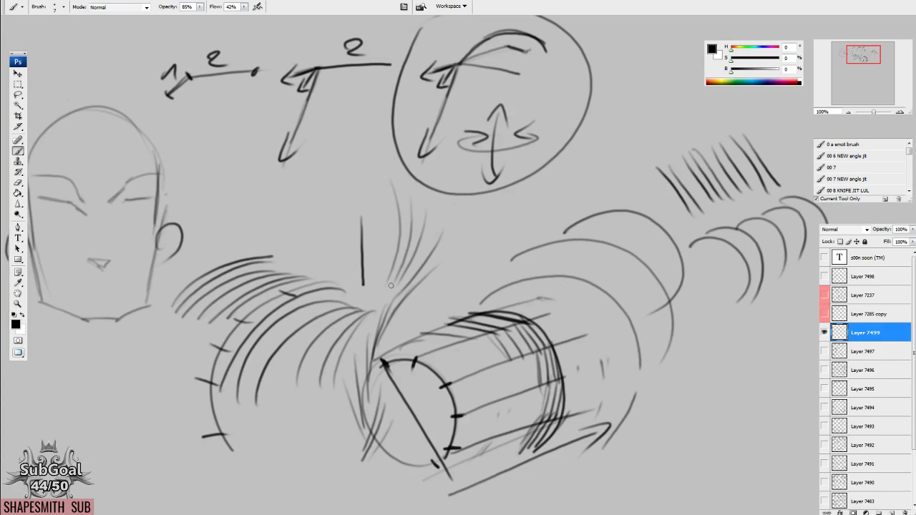
{"action": "left_click_drag", "start_coordinate": [485, 357], "coordinate": [422, 279]}
{"action": "mouse_move", "coordinate": [569, 227]}
{"action": "left_mouse_down"}
{"action": "mouse_move", "coordinate": [365, 416]}
{"action": "mouse_move", "coordinate": [270, 295]}
{"action": "mouse_move", "coordinate": [550, 386]}
{"action": "mouse_move", "coordinate": [286, 250]}
{"action": "left_mouse_up"}
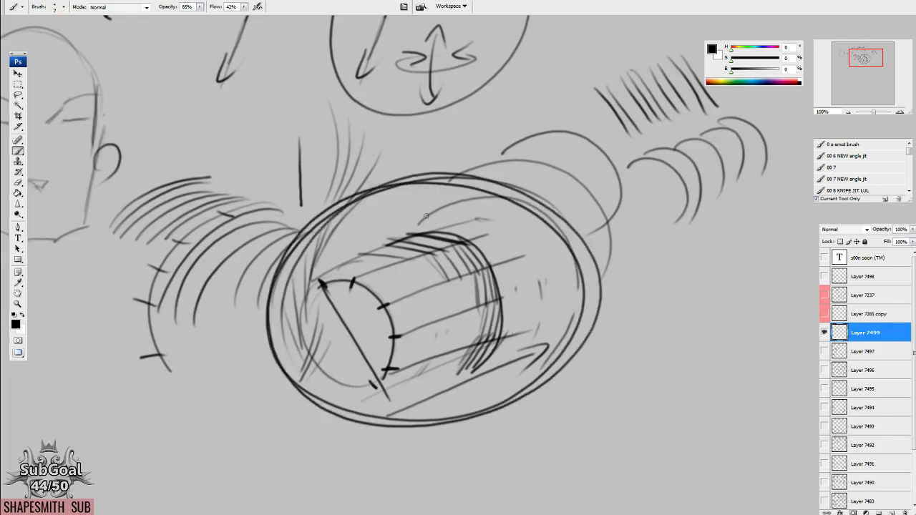
Hide Layer 7499, then show Layer 7491 with the hatched heads and make it the active layer.
{"action": "left_click", "coordinate": [824, 333]}
{"action": "left_click", "coordinate": [824, 464]}
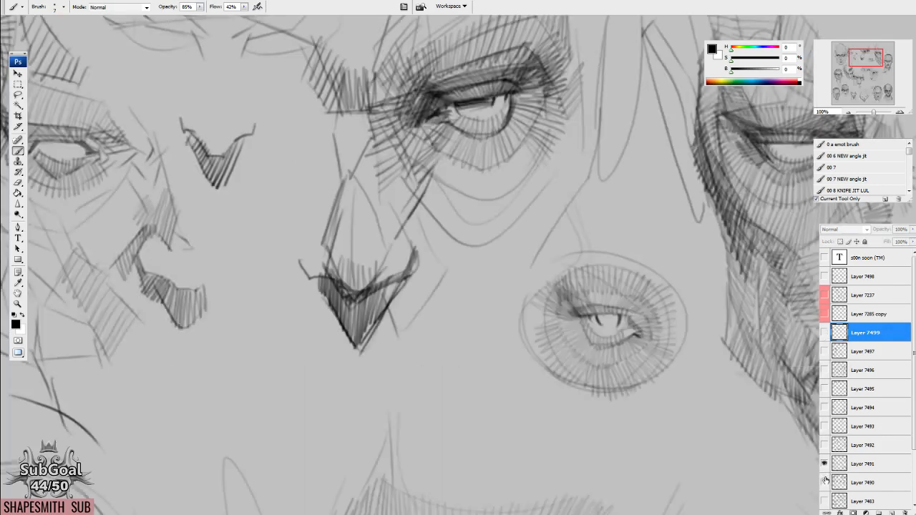
{"action": "left_click_drag", "start_coordinate": [725, 403], "coordinate": [296, 368]}
{"action": "left_click_drag", "start_coordinate": [433, 386], "coordinate": [427, 388]}
{"action": "left_click_drag", "start_coordinate": [684, 380], "coordinate": [490, 319]}
{"action": "left_click", "coordinate": [882, 470]}
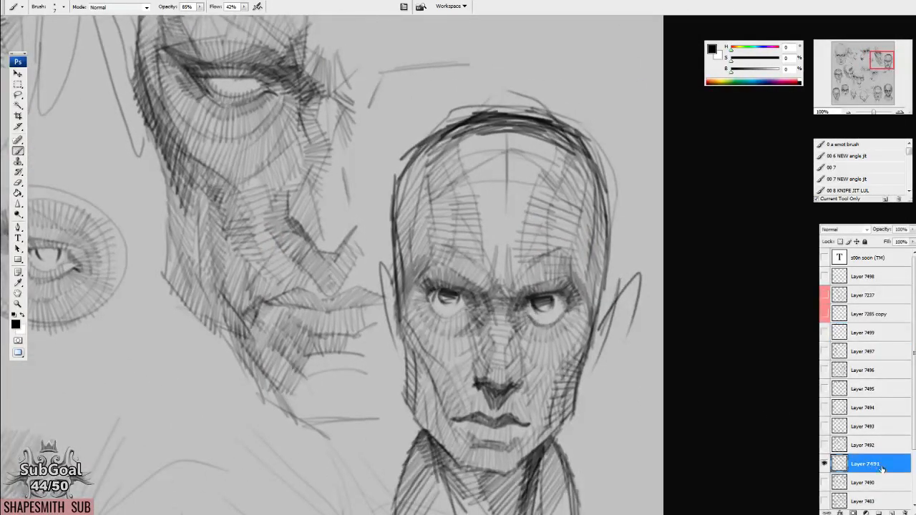
Draw an ellipse above the front-facing head and cross it with near-vertical contour lines on both sides.
{"action": "left_click_drag", "start_coordinate": [648, 285], "coordinate": [634, 322]}
{"action": "scroll", "coordinate": [536, 107], "scroll_direction": "up", "scroll_amount": 4}
{"action": "mouse_move", "coordinate": [533, 77]}
{"action": "left_mouse_down"}
{"action": "mouse_move", "coordinate": [585, 116]}
{"action": "mouse_move", "coordinate": [468, 65]}
{"action": "left_mouse_up"}
{"action": "mouse_move", "coordinate": [592, 360]}
{"action": "left_mouse_down"}
{"action": "mouse_move", "coordinate": [595, 305]}
{"action": "mouse_move", "coordinate": [583, 337]}
{"action": "left_mouse_up"}
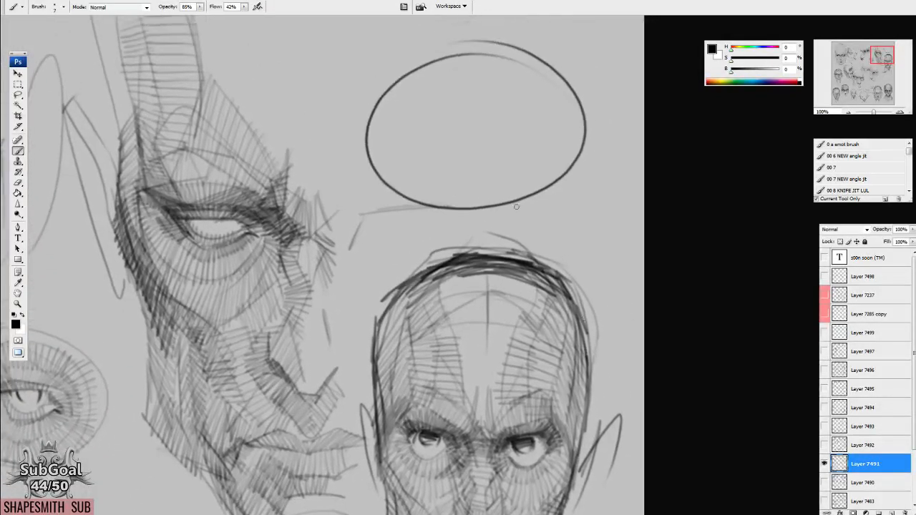
{"action": "left_click_drag", "start_coordinate": [372, 90], "coordinate": [385, 180]}
{"action": "left_click_drag", "start_coordinate": [406, 79], "coordinate": [417, 191]}
{"action": "left_click_drag", "start_coordinate": [436, 68], "coordinate": [449, 203]}
{"action": "left_click_drag", "start_coordinate": [519, 58], "coordinate": [513, 200]}
{"action": "left_click_drag", "start_coordinate": [554, 78], "coordinate": [544, 214]}
{"action": "left_click_drag", "start_coordinate": [578, 259], "coordinate": [577, 253]}
{"action": "left_click_drag", "start_coordinate": [576, 83], "coordinate": [556, 219]}
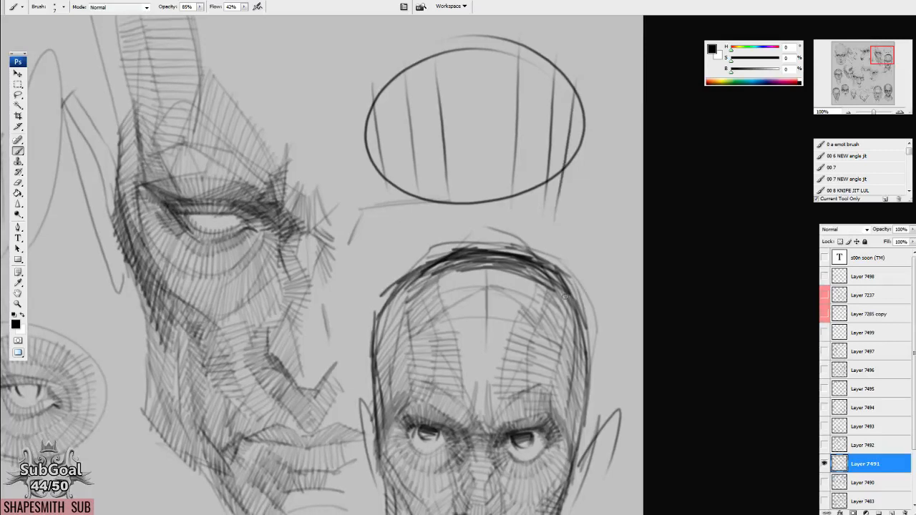
Draw a dashed contour across the front-facing head's forehead, bending down at both temples.
{"action": "scroll", "coordinate": [564, 295], "scroll_direction": "down", "scroll_amount": 4}
{"action": "mouse_move", "coordinate": [382, 330]}
{"action": "left_mouse_down"}
{"action": "mouse_move", "coordinate": [408, 303]}
{"action": "mouse_move", "coordinate": [442, 297]}
{"action": "mouse_move", "coordinate": [545, 301]}
{"action": "mouse_move", "coordinate": [561, 318]}
{"action": "left_mouse_up"}
{"action": "left_click_drag", "start_coordinate": [563, 327], "coordinate": [572, 340]}
{"action": "left_click_drag", "start_coordinate": [590, 435], "coordinate": [569, 342]}
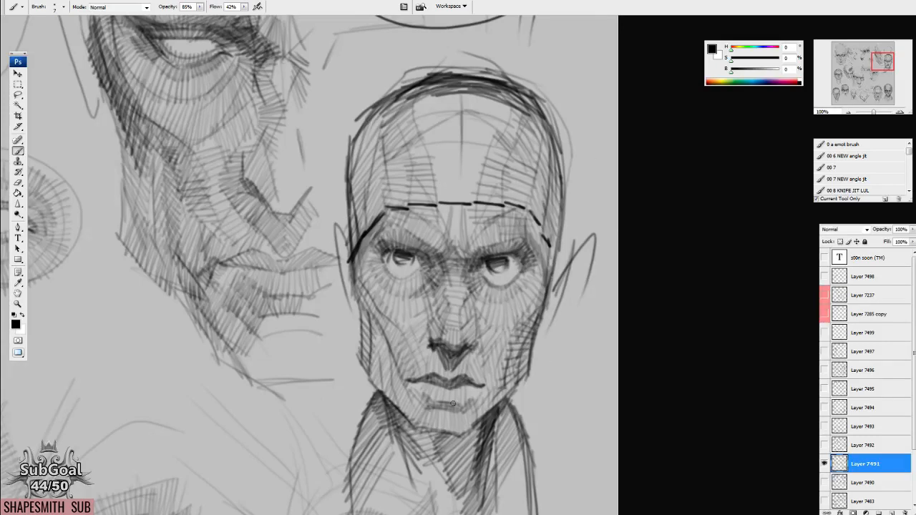
Draw an arched line across the striped ellipse, bending at its contour lines and running past both sides.
{"action": "left_click_drag", "start_coordinate": [452, 403], "coordinate": [459, 310]}
{"action": "left_click_drag", "start_coordinate": [511, 400], "coordinate": [503, 394]}
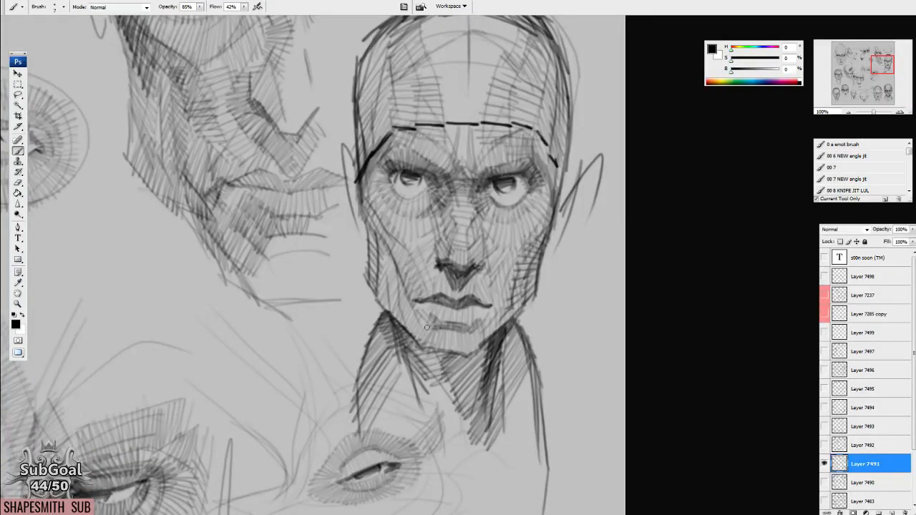
{"action": "scroll", "coordinate": [433, 313], "scroll_direction": "up", "scroll_amount": 5}
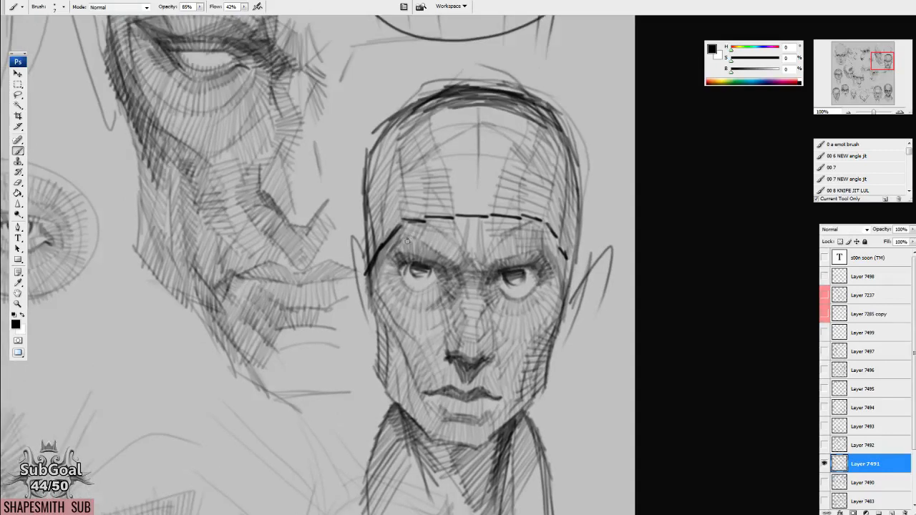
{"action": "scroll", "coordinate": [403, 210], "scroll_direction": "up", "scroll_amount": 10}
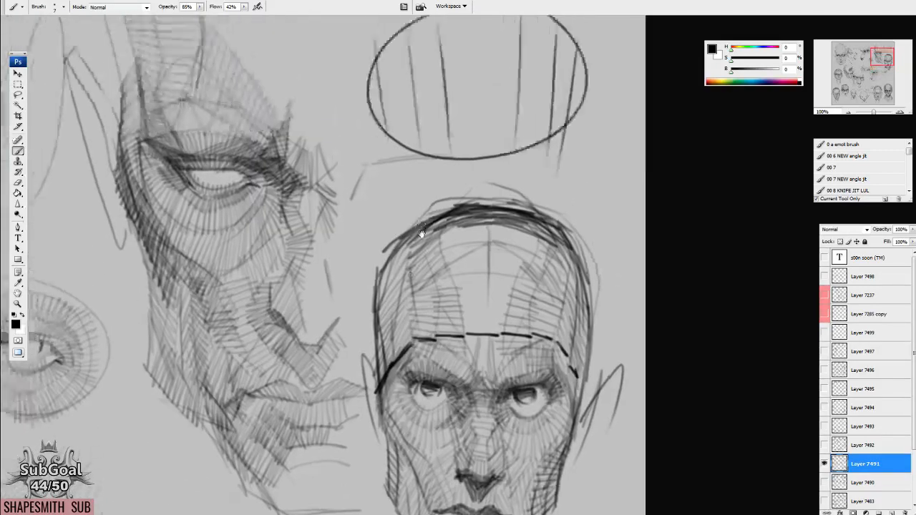
{"action": "mouse_move", "coordinate": [399, 224]}
{"action": "left_mouse_down"}
{"action": "mouse_move", "coordinate": [391, 199]}
{"action": "mouse_move", "coordinate": [452, 178]}
{"action": "mouse_move", "coordinate": [510, 174]}
{"action": "mouse_move", "coordinate": [561, 192]}
{"action": "mouse_move", "coordinate": [599, 240]}
{"action": "left_mouse_up"}
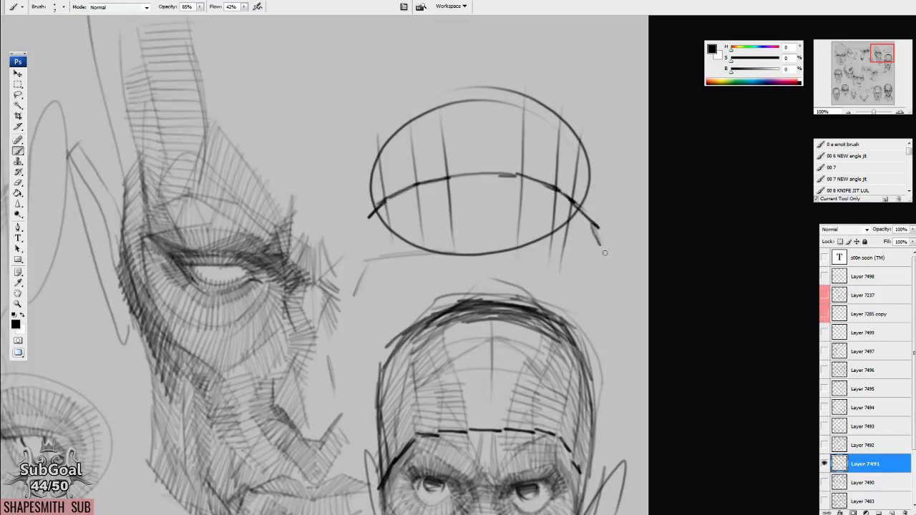
Sketch a perspective box above the ellipse, with horizontal lines across its front face and a long line extending sideways.
{"action": "mouse_move", "coordinate": [367, 217]}
{"action": "left_mouse_down"}
{"action": "mouse_move", "coordinate": [351, 241]}
{"action": "mouse_move", "coordinate": [352, 320]}
{"action": "left_mouse_up"}
{"action": "left_click_drag", "start_coordinate": [349, 133], "coordinate": [566, 130]}
{"action": "left_click_drag", "start_coordinate": [264, 90], "coordinate": [272, 163]}
{"action": "mouse_move", "coordinate": [264, 92]}
{"action": "left_mouse_down"}
{"action": "mouse_move", "coordinate": [319, 91]}
{"action": "mouse_move", "coordinate": [392, 170]}
{"action": "left_mouse_up"}
{"action": "left_click_drag", "start_coordinate": [266, 162], "coordinate": [408, 165]}
{"action": "left_click_drag", "start_coordinate": [377, 88], "coordinate": [434, 69]}
{"action": "mouse_move", "coordinate": [265, 93]}
{"action": "left_mouse_down"}
{"action": "mouse_move", "coordinate": [362, 57]}
{"action": "mouse_move", "coordinate": [461, 63]}
{"action": "left_mouse_up"}
{"action": "left_click_drag", "start_coordinate": [454, 63], "coordinate": [454, 147]}
{"action": "left_click_drag", "start_coordinate": [254, 120], "coordinate": [404, 131]}
{"action": "left_click_drag", "start_coordinate": [273, 138], "coordinate": [404, 143]}
{"action": "mouse_move", "coordinate": [262, 92]}
{"action": "left_mouse_down"}
{"action": "mouse_move", "coordinate": [290, 172]}
{"action": "mouse_move", "coordinate": [412, 171]}
{"action": "left_mouse_up"}
{"action": "left_click_drag", "start_coordinate": [272, 173], "coordinate": [415, 172]}
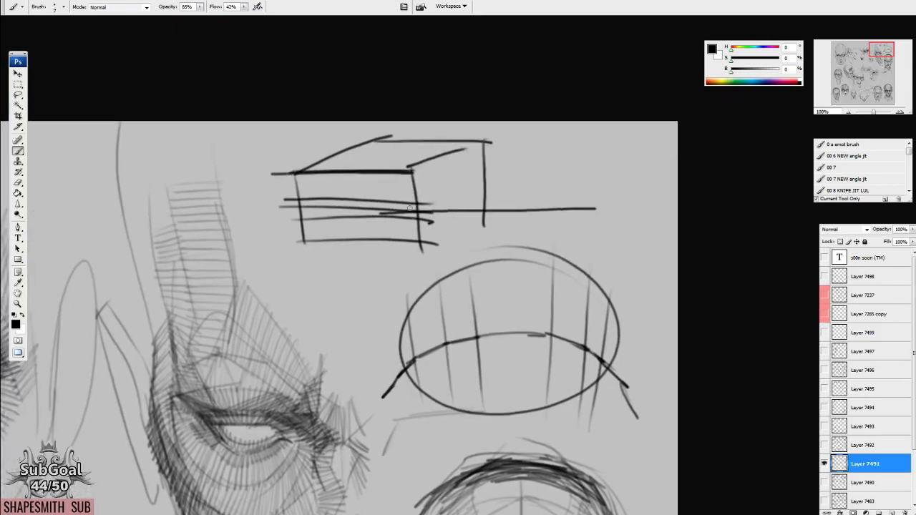
Add bulging curves to the top and base of the box's front face and fill it with vertical hatching.
{"action": "left_click_drag", "start_coordinate": [433, 260], "coordinate": [442, 249]}
{"action": "mouse_move", "coordinate": [312, 229]}
{"action": "left_mouse_down"}
{"action": "mouse_move", "coordinate": [293, 241]}
{"action": "mouse_move", "coordinate": [333, 262]}
{"action": "mouse_move", "coordinate": [417, 237]}
{"action": "left_mouse_up"}
{"action": "mouse_move", "coordinate": [309, 159]}
{"action": "left_mouse_down"}
{"action": "mouse_move", "coordinate": [289, 180]}
{"action": "mouse_move", "coordinate": [380, 192]}
{"action": "mouse_move", "coordinate": [420, 159]}
{"action": "left_mouse_up"}
{"action": "left_click_drag", "start_coordinate": [285, 172], "coordinate": [301, 263]}
{"action": "left_click_drag", "start_coordinate": [304, 187], "coordinate": [313, 268]}
{"action": "mouse_move", "coordinate": [314, 190]}
{"action": "left_mouse_down"}
{"action": "mouse_move", "coordinate": [323, 269]}
{"action": "mouse_move", "coordinate": [331, 271]}
{"action": "left_mouse_up"}
{"action": "mouse_move", "coordinate": [334, 196]}
{"action": "left_mouse_down"}
{"action": "mouse_move", "coordinate": [337, 272]}
{"action": "mouse_move", "coordinate": [346, 266]}
{"action": "left_mouse_up"}
{"action": "mouse_move", "coordinate": [355, 199]}
{"action": "left_mouse_down"}
{"action": "mouse_move", "coordinate": [354, 266]}
{"action": "mouse_move", "coordinate": [365, 262]}
{"action": "left_mouse_up"}
{"action": "mouse_move", "coordinate": [372, 193]}
{"action": "left_mouse_down"}
{"action": "mouse_move", "coordinate": [369, 257]}
{"action": "mouse_move", "coordinate": [382, 254]}
{"action": "left_mouse_up"}
{"action": "mouse_move", "coordinate": [387, 187]}
{"action": "left_mouse_down"}
{"action": "mouse_move", "coordinate": [391, 250]}
{"action": "mouse_move", "coordinate": [397, 243]}
{"action": "left_mouse_up"}
{"action": "left_click_drag", "start_coordinate": [402, 173], "coordinate": [415, 250]}
{"action": "mouse_move", "coordinate": [416, 170]}
{"action": "left_mouse_down"}
{"action": "mouse_move", "coordinate": [424, 246]}
{"action": "mouse_move", "coordinate": [437, 213]}
{"action": "left_mouse_up"}
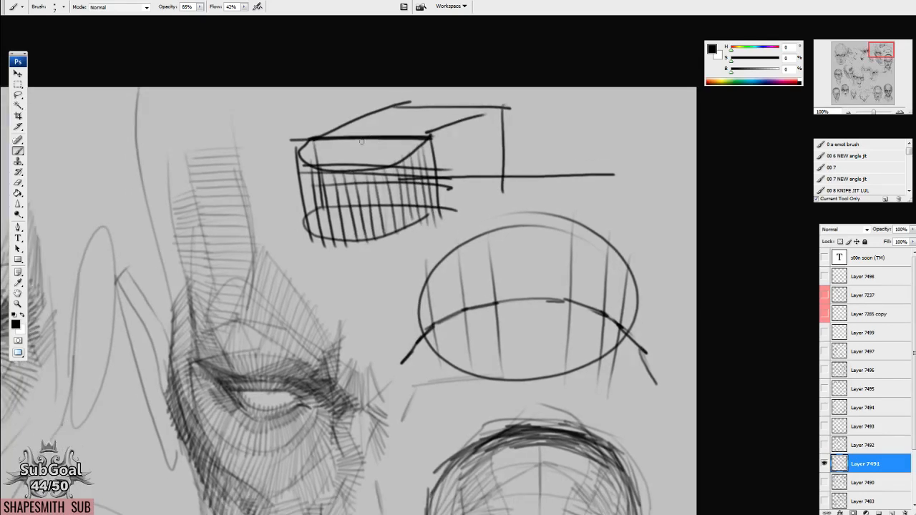
Draw large nested curves sweeping from the top of the box down around its hatched front.
{"action": "mouse_move", "coordinate": [367, 134]}
{"action": "left_mouse_down"}
{"action": "mouse_move", "coordinate": [321, 161]}
{"action": "mouse_move", "coordinate": [298, 276]}
{"action": "mouse_move", "coordinate": [435, 267]}
{"action": "left_mouse_up"}
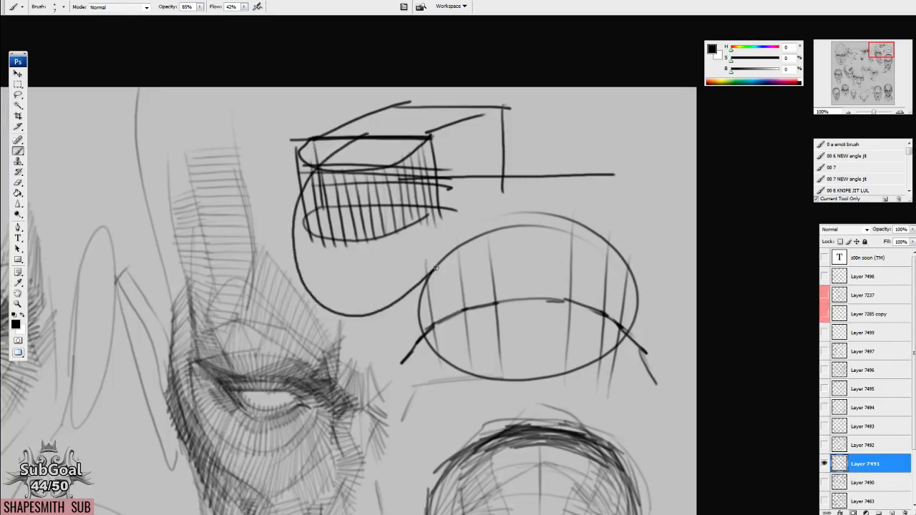
{"action": "mouse_move", "coordinate": [370, 134]}
{"action": "left_mouse_down"}
{"action": "mouse_move", "coordinate": [342, 147]}
{"action": "mouse_move", "coordinate": [349, 286]}
{"action": "mouse_move", "coordinate": [409, 295]}
{"action": "left_mouse_up"}
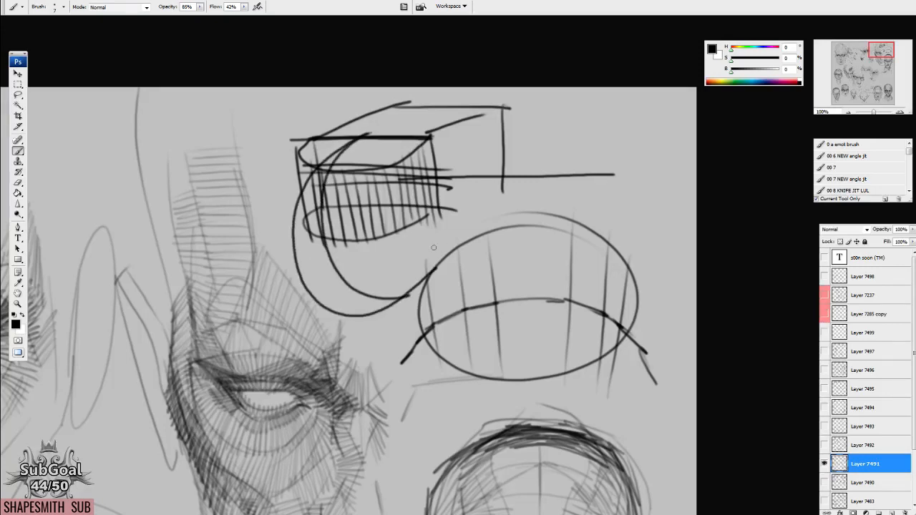
{"action": "mouse_move", "coordinate": [365, 134]}
{"action": "left_mouse_down"}
{"action": "mouse_move", "coordinate": [409, 159]}
{"action": "mouse_move", "coordinate": [400, 265]}
{"action": "left_mouse_up"}
{"action": "mouse_move", "coordinate": [361, 146]}
{"action": "left_mouse_down"}
{"action": "mouse_move", "coordinate": [395, 213]}
{"action": "mouse_move", "coordinate": [383, 257]}
{"action": "left_mouse_up"}
{"action": "mouse_move", "coordinate": [368, 126]}
{"action": "left_mouse_down"}
{"action": "mouse_move", "coordinate": [426, 166]}
{"action": "mouse_move", "coordinate": [437, 252]}
{"action": "mouse_move", "coordinate": [351, 181]}
{"action": "mouse_move", "coordinate": [372, 270]}
{"action": "mouse_move", "coordinate": [321, 270]}
{"action": "mouse_move", "coordinate": [342, 262]}
{"action": "left_mouse_up"}
{"action": "left_click_drag", "start_coordinate": [305, 237], "coordinate": [445, 209]}
Hide Layer 7491 and make Layer 7499 visible and active again.
{"action": "left_click_drag", "start_coordinate": [418, 380], "coordinate": [547, 147]}
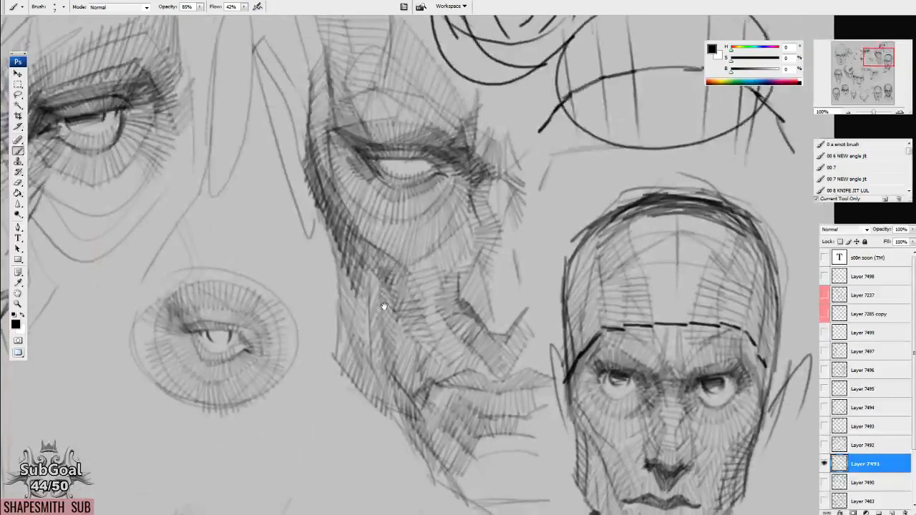
{"action": "left_click_drag", "start_coordinate": [382, 307], "coordinate": [359, 256]}
{"action": "left_click_drag", "start_coordinate": [246, 226], "coordinate": [590, 357]}
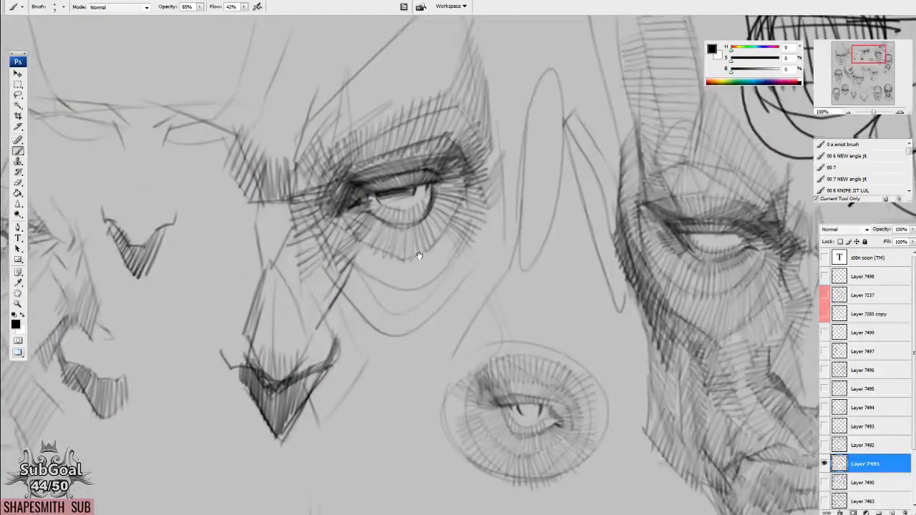
{"action": "left_click_drag", "start_coordinate": [622, 469], "coordinate": [233, 147]}
{"action": "left_click_drag", "start_coordinate": [391, 358], "coordinate": [541, 153]}
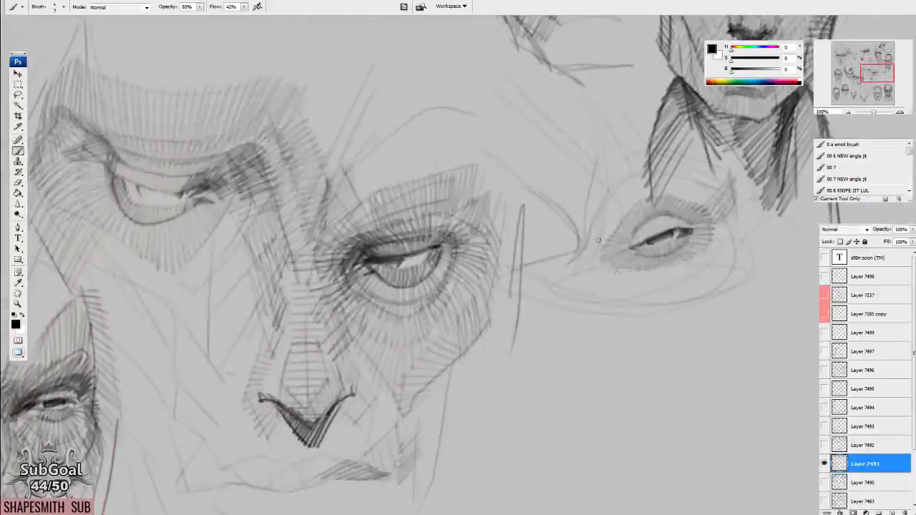
{"action": "left_click", "coordinate": [824, 464]}
{"action": "left_click", "coordinate": [824, 333]}
{"action": "left_click", "coordinate": [824, 333]}
{"action": "left_click", "coordinate": [824, 333]}
{"action": "left_click", "coordinate": [869, 334]}
Retrace the cylinder's near end with a full dark ellipse.
{"action": "left_click", "coordinate": [860, 54]}
{"action": "mouse_move", "coordinate": [577, 266]}
{"action": "left_mouse_down"}
{"action": "mouse_move", "coordinate": [471, 228]}
{"action": "mouse_move", "coordinate": [404, 115]}
{"action": "left_mouse_up"}
{"action": "left_click_drag", "start_coordinate": [559, 304], "coordinate": [562, 291]}
{"action": "left_click_drag", "start_coordinate": [321, 242], "coordinate": [365, 342]}
{"action": "left_click_drag", "start_coordinate": [352, 241], "coordinate": [384, 301]}
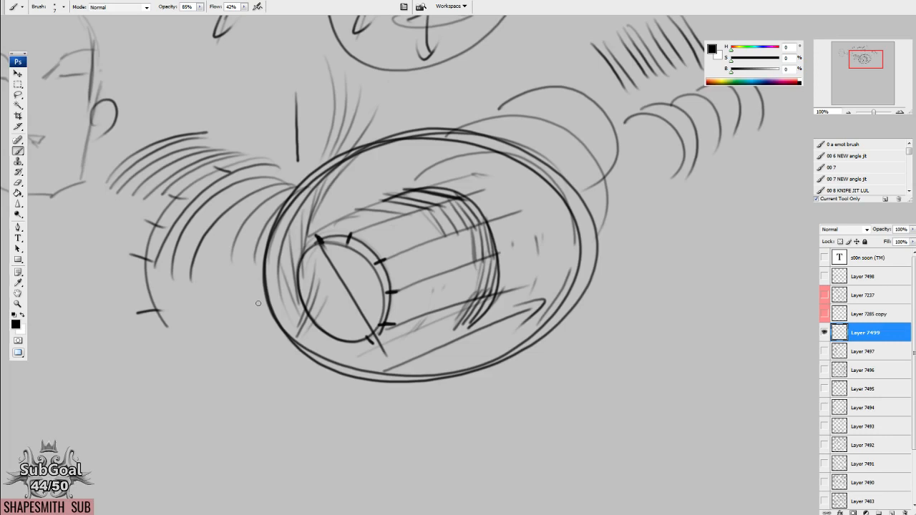
Outline a new head below the earlier heads, using curved strokes for the cranium and straight angled ones for cheeks, jaw and chin.
{"action": "mouse_move", "coordinate": [346, 258]}
{"action": "left_mouse_down"}
{"action": "mouse_move", "coordinate": [394, 279]}
{"action": "mouse_move", "coordinate": [589, 312]}
{"action": "left_mouse_up"}
{"action": "left_click_drag", "start_coordinate": [342, 238], "coordinate": [538, 268]}
{"action": "mouse_move", "coordinate": [473, 231]}
{"action": "left_mouse_down"}
{"action": "mouse_move", "coordinate": [461, 223]}
{"action": "mouse_move", "coordinate": [545, 251]}
{"action": "left_mouse_up"}
{"action": "key", "text": "l"}
{"action": "mouse_move", "coordinate": [263, 29]}
{"action": "left_mouse_down"}
{"action": "mouse_move", "coordinate": [296, 420]}
{"action": "mouse_move", "coordinate": [578, 314]}
{"action": "mouse_move", "coordinate": [644, 131]}
{"action": "mouse_move", "coordinate": [447, 33]}
{"action": "left_mouse_up"}
{"action": "mouse_move", "coordinate": [497, 226]}
{"action": "left_mouse_down"}
{"action": "mouse_move", "coordinate": [379, 214]}
{"action": "mouse_move", "coordinate": [385, 211]}
{"action": "left_mouse_up"}
{"action": "key", "text": "b"}
{"action": "left_click_drag", "start_coordinate": [455, 179], "coordinate": [484, 165]}
{"action": "mouse_move", "coordinate": [485, 362]}
{"action": "left_mouse_down"}
{"action": "mouse_move", "coordinate": [524, 259]}
{"action": "mouse_move", "coordinate": [517, 192]}
{"action": "left_mouse_up"}
{"action": "left_click_drag", "start_coordinate": [470, 286], "coordinate": [434, 326]}
{"action": "mouse_move", "coordinate": [351, 213]}
{"action": "left_mouse_down"}
{"action": "mouse_move", "coordinate": [369, 261]}
{"action": "mouse_move", "coordinate": [417, 292]}
{"action": "left_mouse_up"}
{"action": "left_click_drag", "start_coordinate": [493, 207], "coordinate": [477, 263]}
{"action": "left_click_drag", "start_coordinate": [476, 266], "coordinate": [433, 298]}
{"action": "mouse_move", "coordinate": [346, 195]}
{"action": "left_mouse_down"}
{"action": "mouse_move", "coordinate": [371, 262]}
{"action": "mouse_move", "coordinate": [442, 291]}
{"action": "left_mouse_up"}
{"action": "left_click_drag", "start_coordinate": [435, 292], "coordinate": [477, 259]}
{"action": "left_click_drag", "start_coordinate": [482, 224], "coordinate": [473, 300]}
{"action": "mouse_move", "coordinate": [351, 264]}
{"action": "left_mouse_down"}
{"action": "mouse_move", "coordinate": [347, 223]}
{"action": "mouse_move", "coordinate": [387, 146]}
{"action": "left_mouse_up"}
{"action": "mouse_move", "coordinate": [489, 218]}
{"action": "left_mouse_down"}
{"action": "mouse_move", "coordinate": [422, 142]}
{"action": "mouse_move", "coordinate": [350, 201]}
{"action": "left_mouse_up"}
{"action": "left_click_drag", "start_coordinate": [445, 153], "coordinate": [478, 237]}
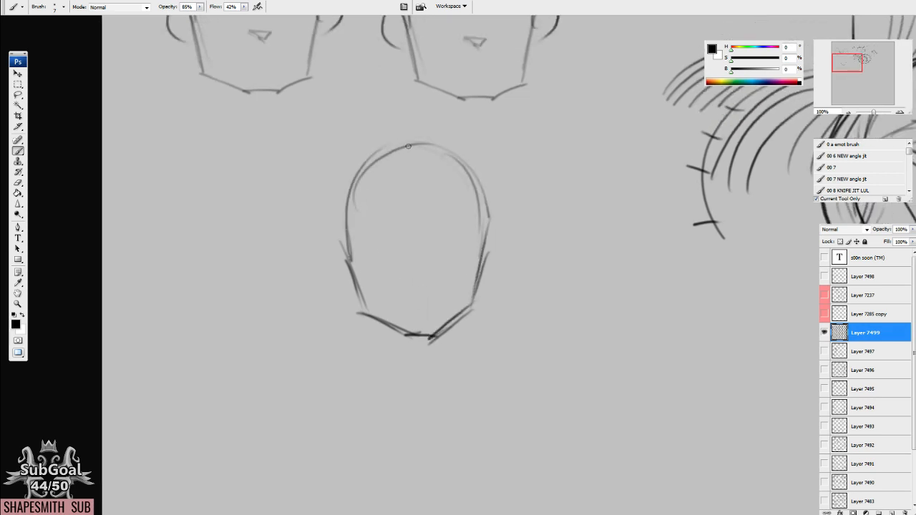
Add two converging neck lines beneath the new head's jaw.
{"action": "scroll", "coordinate": [380, 236], "scroll_direction": "down", "scroll_amount": 3}
{"action": "left_click_drag", "start_coordinate": [380, 287], "coordinate": [406, 344]}
{"action": "left_click_drag", "start_coordinate": [441, 304], "coordinate": [433, 354]}
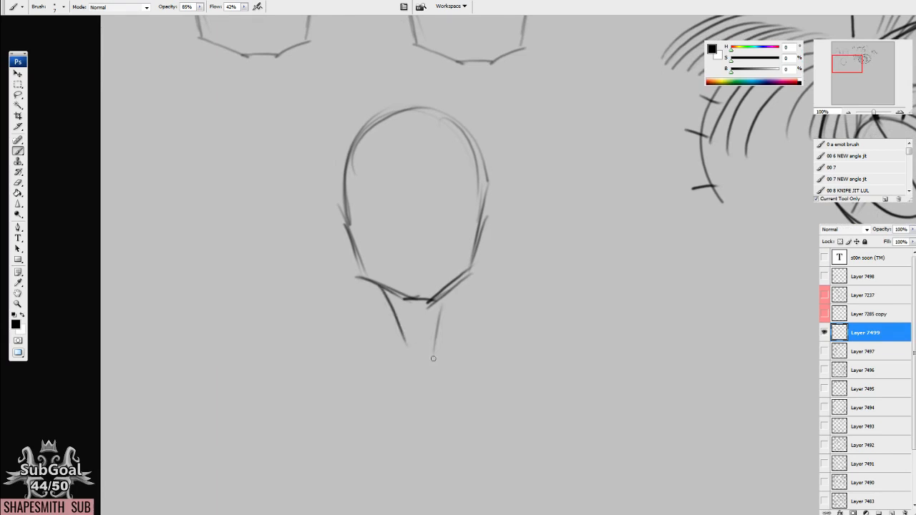
{"action": "left_click_drag", "start_coordinate": [496, 257], "coordinate": [496, 255]}
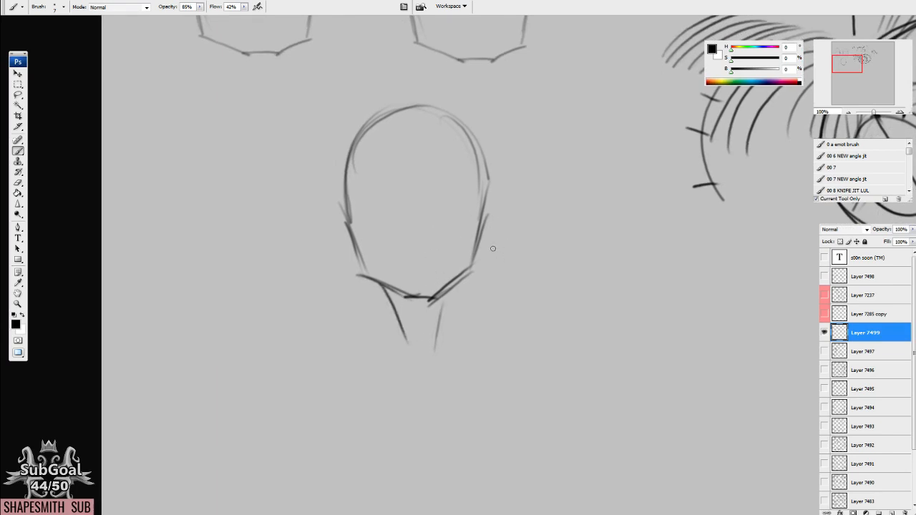
Draw both upper eye lines on the new head as angled strokes dipping towards the nose.
{"action": "left_click_drag", "start_coordinate": [488, 224], "coordinate": [492, 219]}
{"action": "left_click_drag", "start_coordinate": [451, 194], "coordinate": [485, 183]}
{"action": "left_click_drag", "start_coordinate": [378, 188], "coordinate": [404, 194]}
{"action": "left_click_drag", "start_coordinate": [581, 225], "coordinate": [572, 225]}
{"action": "left_click_drag", "start_coordinate": [439, 184], "coordinate": [434, 191]}
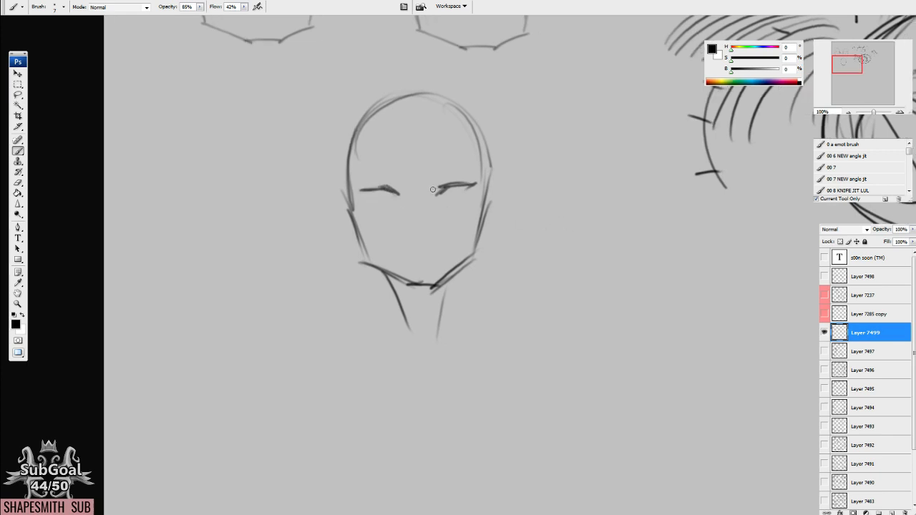
Sketch two enlarged eyes beside the head, each with an angled upper lid and a dark iris beneath it.
{"action": "mouse_move", "coordinate": [572, 223]}
{"action": "left_mouse_down"}
{"action": "mouse_move", "coordinate": [543, 229]}
{"action": "mouse_move", "coordinate": [503, 203]}
{"action": "mouse_move", "coordinate": [553, 209]}
{"action": "mouse_move", "coordinate": [556, 226]}
{"action": "left_mouse_up"}
{"action": "left_click_drag", "start_coordinate": [507, 210], "coordinate": [545, 227]}
{"action": "key", "text": "l"}
{"action": "left_click_drag", "start_coordinate": [467, 182], "coordinate": [533, 164]}
{"action": "mouse_move", "coordinate": [539, 225]}
{"action": "left_mouse_down"}
{"action": "mouse_move", "coordinate": [535, 287]}
{"action": "mouse_move", "coordinate": [540, 264]}
{"action": "left_mouse_up"}
{"action": "key", "text": "ctrl+d"}
{"action": "key", "text": "e"}
{"action": "key", "text": "b"}
{"action": "mouse_move", "coordinate": [465, 275]}
{"action": "left_mouse_down"}
{"action": "mouse_move", "coordinate": [481, 294]}
{"action": "mouse_move", "coordinate": [532, 273]}
{"action": "mouse_move", "coordinate": [526, 292]}
{"action": "mouse_move", "coordinate": [488, 290]}
{"action": "mouse_move", "coordinate": [517, 267]}
{"action": "mouse_move", "coordinate": [532, 269]}
{"action": "left_mouse_up"}
Draw a two-stroke lid angle above the enlarged eyes and label its strokes 1 and 2.
{"action": "scroll", "coordinate": [494, 304], "scroll_direction": "down", "scroll_amount": 1}
{"action": "left_click_drag", "start_coordinate": [489, 204], "coordinate": [469, 253]}
{"action": "mouse_move", "coordinate": [436, 206]}
{"action": "left_mouse_down"}
{"action": "mouse_move", "coordinate": [428, 236]}
{"action": "mouse_move", "coordinate": [508, 201]}
{"action": "left_mouse_up"}
{"action": "mouse_move", "coordinate": [422, 219]}
{"action": "left_mouse_down"}
{"action": "mouse_move", "coordinate": [483, 185]}
{"action": "mouse_move", "coordinate": [494, 194]}
{"action": "left_mouse_up"}
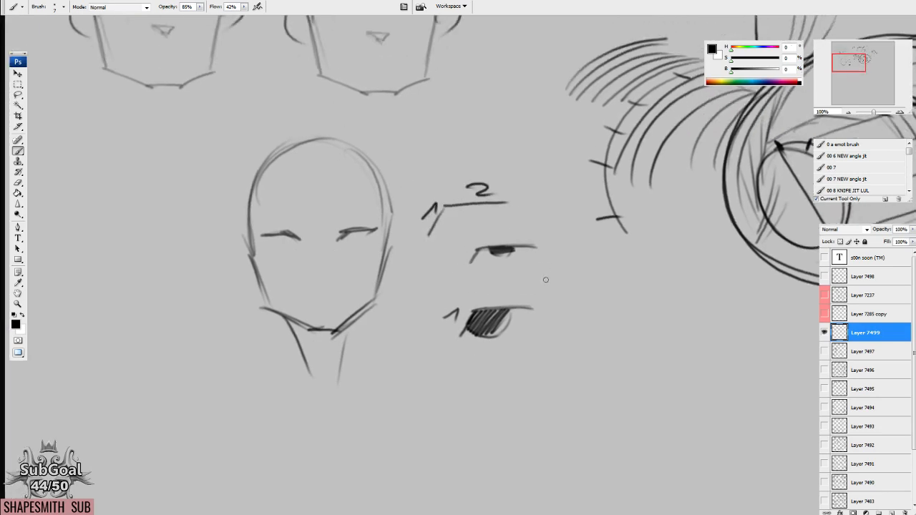
{"action": "left_click_drag", "start_coordinate": [546, 279], "coordinate": [538, 280]}
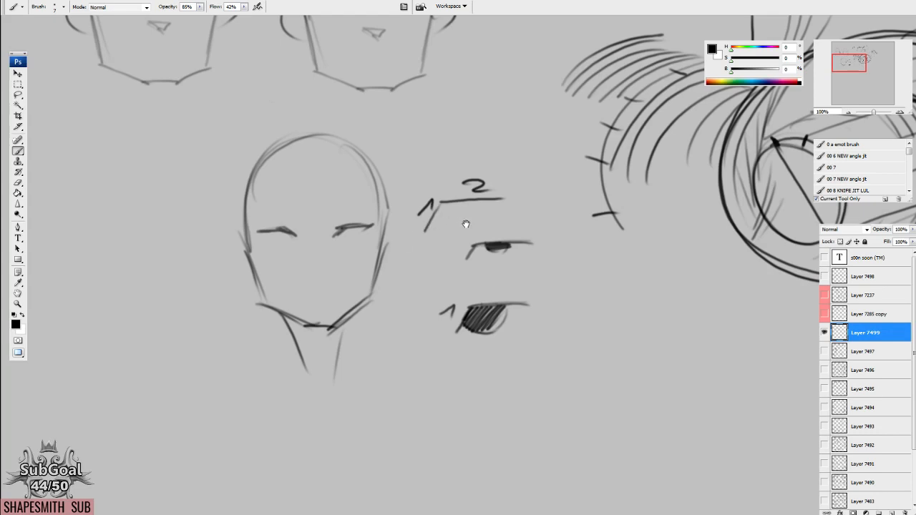
Mark lid stroke 1 with a short tick and draw a curved double-headed arrow linking the two enlarged eyes.
{"action": "left_click_drag", "start_coordinate": [466, 224], "coordinate": [467, 223]}
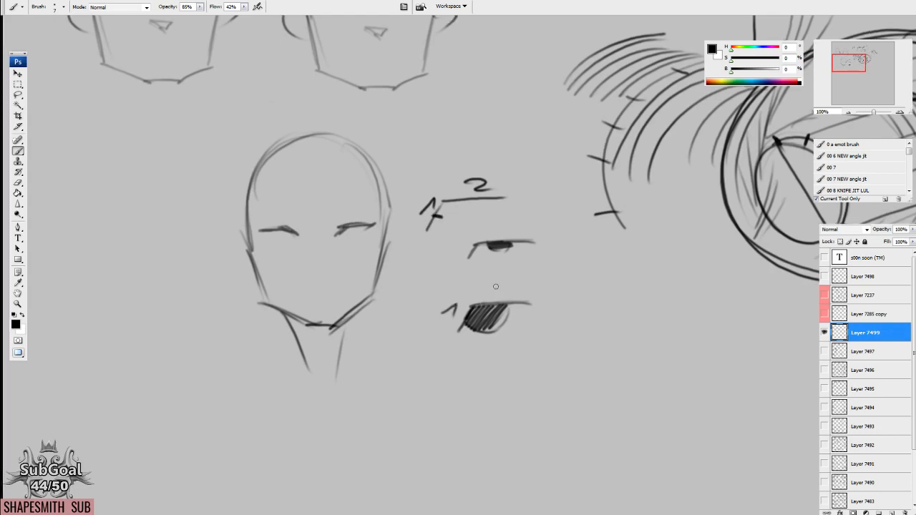
{"action": "left_click_drag", "start_coordinate": [496, 286], "coordinate": [494, 283]}
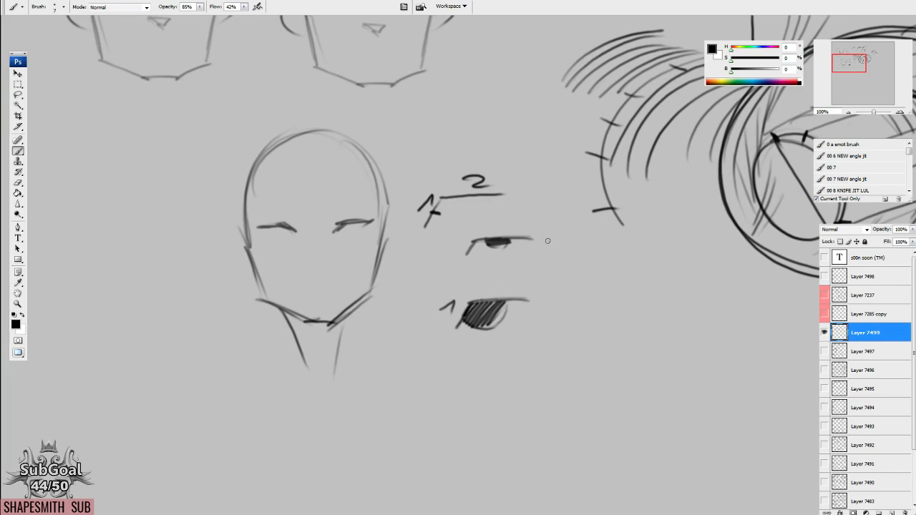
{"action": "mouse_move", "coordinate": [547, 240]}
{"action": "left_mouse_down"}
{"action": "mouse_move", "coordinate": [595, 242]}
{"action": "mouse_move", "coordinate": [612, 274]}
{"action": "mouse_move", "coordinate": [565, 314]}
{"action": "left_mouse_up"}
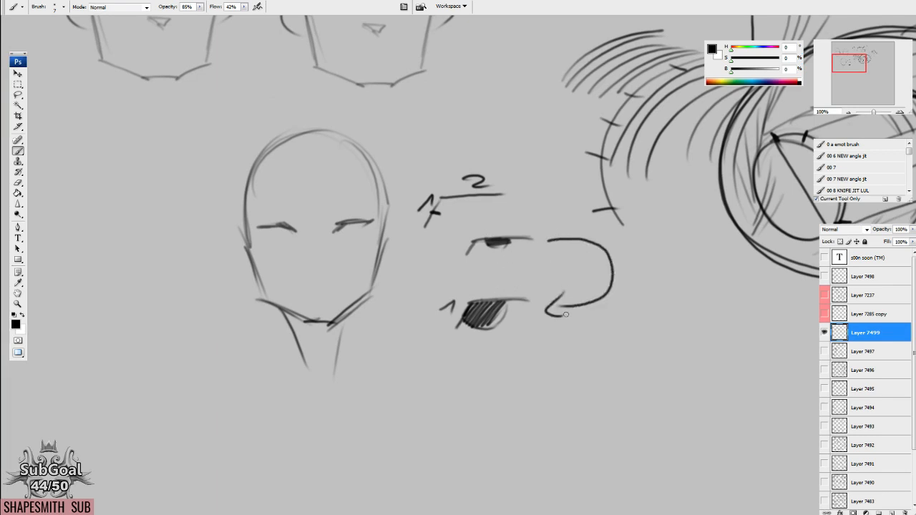
{"action": "left_click_drag", "start_coordinate": [556, 230], "coordinate": [558, 248]}
Sketch a round cartoon face below the enlarged eyes, with one large eye, one small eye and a three-toothed mouth.
{"action": "mouse_move", "coordinate": [510, 363]}
{"action": "left_mouse_down"}
{"action": "mouse_move", "coordinate": [508, 321]}
{"action": "mouse_move", "coordinate": [483, 345]}
{"action": "left_mouse_up"}
{"action": "left_click_drag", "start_coordinate": [491, 300], "coordinate": [501, 300]}
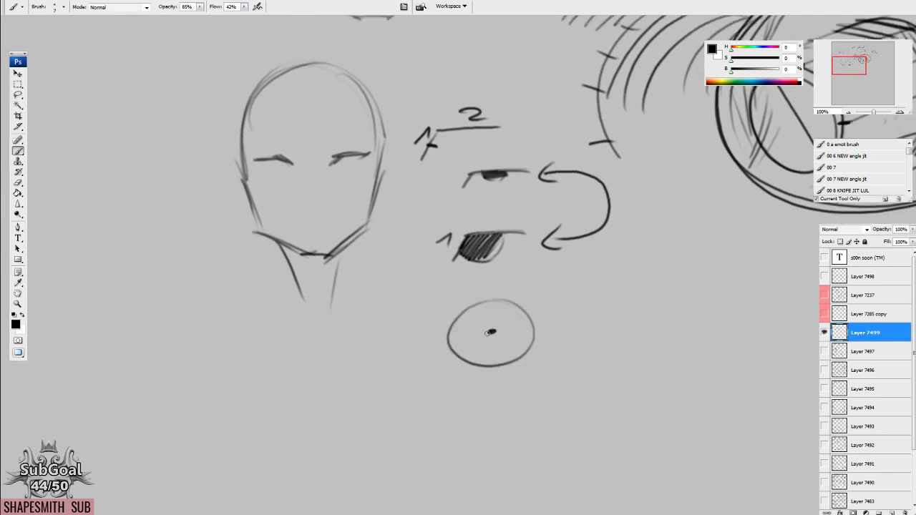
{"action": "mouse_move", "coordinate": [419, 339]}
{"action": "left_mouse_down"}
{"action": "mouse_move", "coordinate": [411, 333]}
{"action": "mouse_move", "coordinate": [536, 377]}
{"action": "mouse_move", "coordinate": [429, 294]}
{"action": "left_mouse_up"}
{"action": "mouse_move", "coordinate": [423, 375]}
{"action": "left_mouse_down"}
{"action": "mouse_move", "coordinate": [476, 371]}
{"action": "mouse_move", "coordinate": [445, 373]}
{"action": "mouse_move", "coordinate": [462, 373]}
{"action": "left_mouse_up"}
{"action": "left_click_drag", "start_coordinate": [463, 374], "coordinate": [475, 375]}
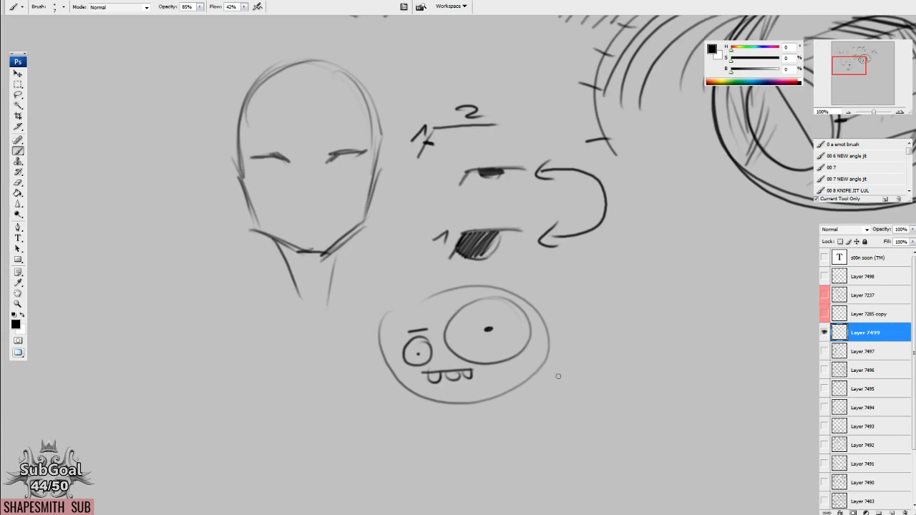
Draw an arrow leading away from the cartoon face and a second empty round head at its tip.
{"action": "mouse_move", "coordinate": [578, 374]}
{"action": "left_mouse_down"}
{"action": "mouse_move", "coordinate": [511, 359]}
{"action": "mouse_move", "coordinate": [526, 333]}
{"action": "mouse_move", "coordinate": [513, 338]}
{"action": "left_mouse_up"}
{"action": "mouse_move", "coordinate": [592, 326]}
{"action": "left_mouse_down"}
{"action": "mouse_move", "coordinate": [478, 332]}
{"action": "mouse_move", "coordinate": [477, 318]}
{"action": "left_mouse_up"}
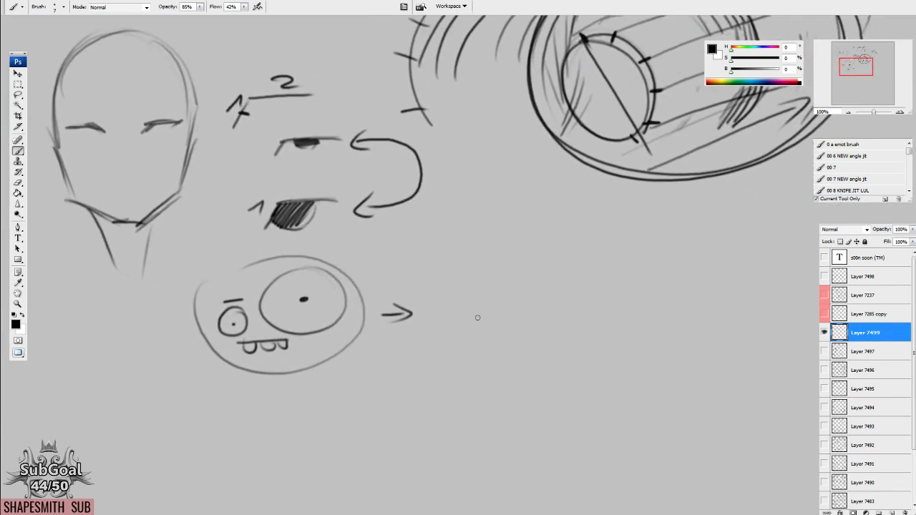
{"action": "mouse_move", "coordinate": [445, 267]}
{"action": "left_mouse_down"}
{"action": "mouse_move", "coordinate": [557, 346]}
{"action": "mouse_move", "coordinate": [465, 259]}
{"action": "left_mouse_up"}
{"action": "left_click_drag", "start_coordinate": [517, 348], "coordinate": [517, 338]}
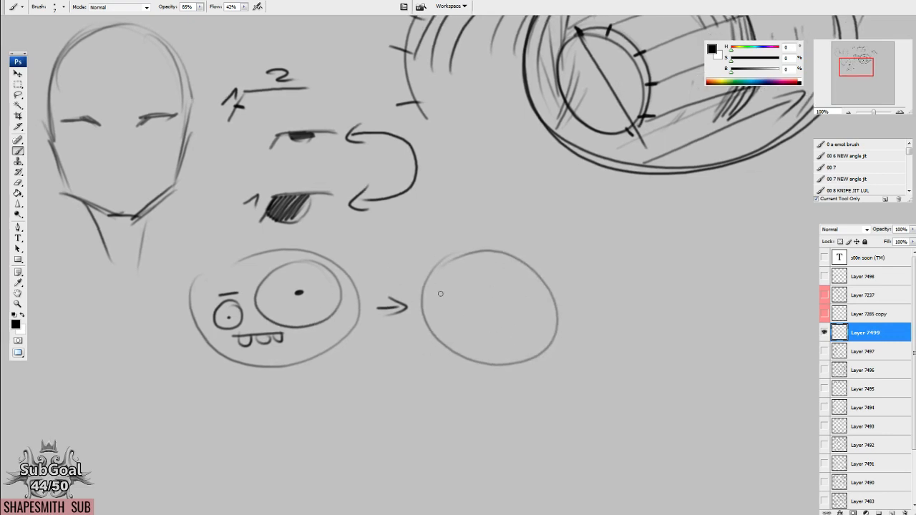
{"action": "left_click_drag", "start_coordinate": [523, 302], "coordinate": [506, 276]}
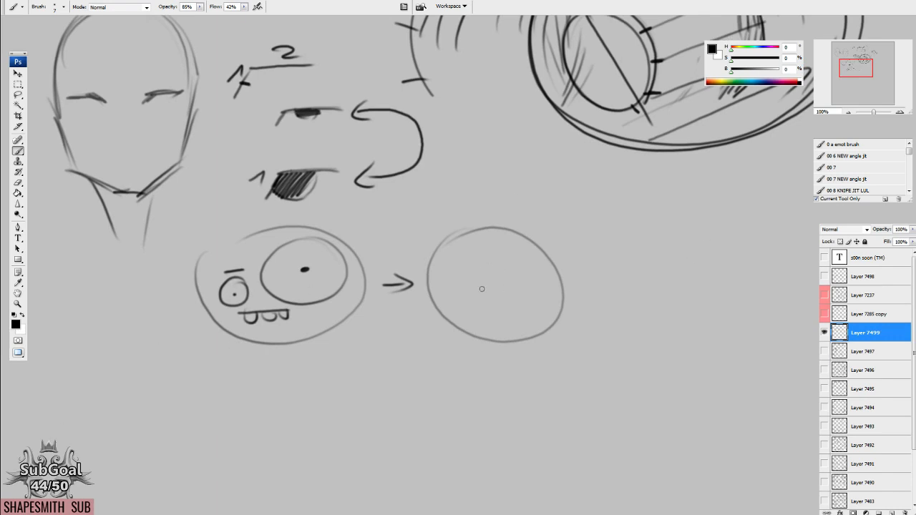
Draw an angled upper lid with a dark iris and outer lashes inside the second round head.
{"action": "mouse_move", "coordinate": [494, 285]}
{"action": "left_mouse_down"}
{"action": "mouse_move", "coordinate": [507, 267]}
{"action": "mouse_move", "coordinate": [556, 260]}
{"action": "mouse_move", "coordinate": [532, 257]}
{"action": "left_mouse_up"}
{"action": "left_click_drag", "start_coordinate": [532, 304], "coordinate": [535, 300]}
{"action": "left_click_drag", "start_coordinate": [531, 358], "coordinate": [533, 354]}
{"action": "mouse_move", "coordinate": [510, 273]}
{"action": "left_mouse_down"}
{"action": "mouse_move", "coordinate": [512, 262]}
{"action": "mouse_move", "coordinate": [528, 260]}
{"action": "mouse_move", "coordinate": [522, 274]}
{"action": "mouse_move", "coordinate": [505, 273]}
{"action": "left_mouse_up"}
{"action": "left_click_drag", "start_coordinate": [525, 328], "coordinate": [523, 320]}
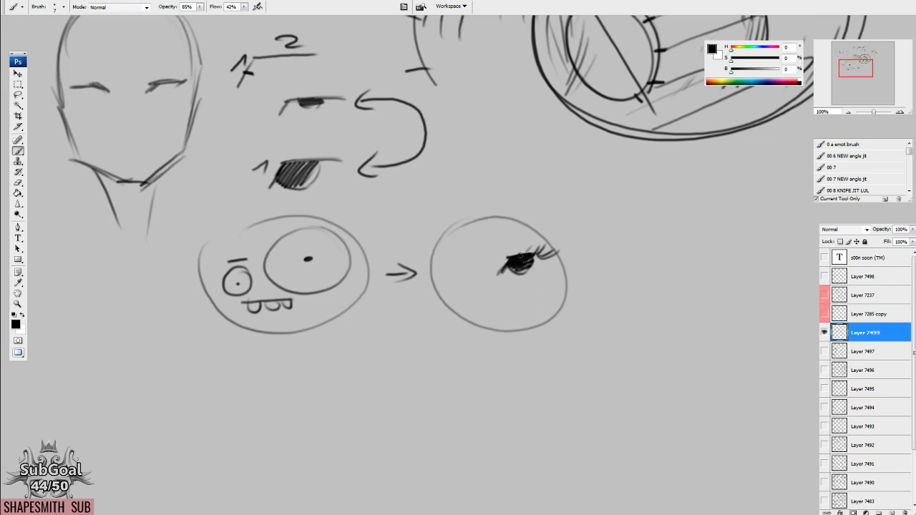
Circle the upper enlarged eye and draw a wavy line leading away from the second round head's lashes.
{"action": "left_click_drag", "start_coordinate": [379, 166], "coordinate": [426, 202]}
{"action": "mouse_move", "coordinate": [382, 123]}
{"action": "left_mouse_down"}
{"action": "mouse_move", "coordinate": [347, 171]}
{"action": "mouse_move", "coordinate": [413, 130]}
{"action": "left_mouse_up"}
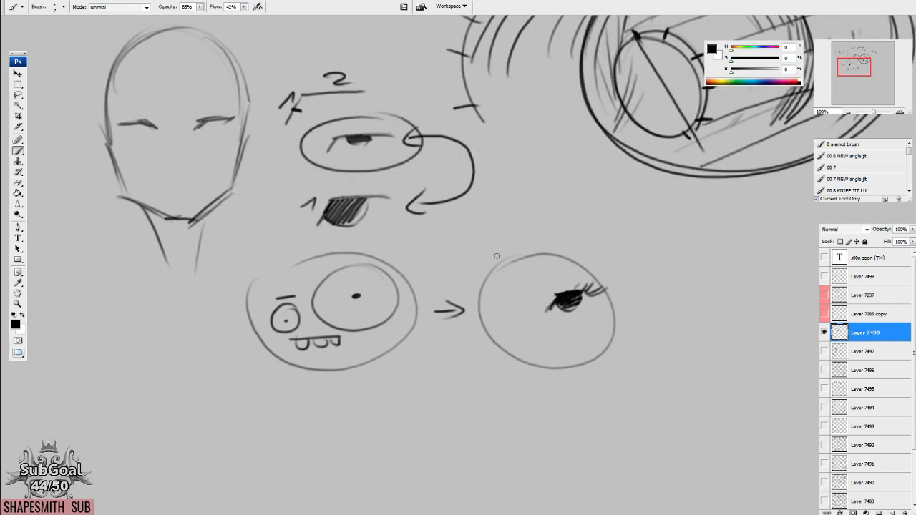
{"action": "mouse_move", "coordinate": [597, 289]}
{"action": "left_mouse_down"}
{"action": "mouse_move", "coordinate": [494, 282]}
{"action": "mouse_move", "coordinate": [611, 239]}
{"action": "left_mouse_up"}
{"action": "left_click_drag", "start_coordinate": [549, 216], "coordinate": [626, 230]}
{"action": "mouse_move", "coordinate": [525, 266]}
{"action": "left_mouse_down"}
{"action": "mouse_move", "coordinate": [534, 225]}
{"action": "mouse_move", "coordinate": [579, 216]}
{"action": "left_mouse_up"}
Sketch a more realistic eye beside the second round head and label its lid strokes 1 and 2.
{"action": "left_click_drag", "start_coordinate": [580, 358], "coordinate": [574, 346]}
{"action": "mouse_move", "coordinate": [559, 279]}
{"action": "left_mouse_down"}
{"action": "mouse_move", "coordinate": [585, 271]}
{"action": "mouse_move", "coordinate": [575, 274]}
{"action": "mouse_move", "coordinate": [625, 269]}
{"action": "mouse_move", "coordinate": [543, 292]}
{"action": "mouse_move", "coordinate": [569, 274]}
{"action": "mouse_move", "coordinate": [631, 275]}
{"action": "mouse_move", "coordinate": [546, 291]}
{"action": "left_mouse_up"}
{"action": "left_click_drag", "start_coordinate": [542, 281], "coordinate": [558, 278]}
{"action": "mouse_move", "coordinate": [595, 258]}
{"action": "left_mouse_down"}
{"action": "mouse_move", "coordinate": [608, 269]}
{"action": "mouse_move", "coordinate": [601, 290]}
{"action": "mouse_move", "coordinate": [620, 278]}
{"action": "left_mouse_up"}
{"action": "mouse_move", "coordinate": [565, 286]}
{"action": "left_mouse_down"}
{"action": "mouse_move", "coordinate": [605, 289]}
{"action": "mouse_move", "coordinate": [621, 278]}
{"action": "mouse_move", "coordinate": [609, 293]}
{"action": "mouse_move", "coordinate": [570, 295]}
{"action": "mouse_move", "coordinate": [589, 294]}
{"action": "mouse_move", "coordinate": [608, 276]}
{"action": "left_mouse_up"}
{"action": "left_click_drag", "start_coordinate": [538, 292], "coordinate": [566, 265]}
{"action": "left_click_drag", "start_coordinate": [558, 266], "coordinate": [612, 255]}
Draw a long horizontal arrow beneath the realistic eye, labelled TOON at its start and REAL at its tip.
{"action": "mouse_move", "coordinate": [476, 374]}
{"action": "left_mouse_down"}
{"action": "mouse_move", "coordinate": [477, 390]}
{"action": "mouse_move", "coordinate": [485, 371]}
{"action": "left_mouse_up"}
{"action": "left_click_drag", "start_coordinate": [494, 376], "coordinate": [550, 367]}
{"action": "left_click_drag", "start_coordinate": [495, 399], "coordinate": [724, 389]}
{"action": "mouse_move", "coordinate": [706, 382]}
{"action": "left_mouse_down"}
{"action": "mouse_move", "coordinate": [708, 396]}
{"action": "mouse_move", "coordinate": [703, 358]}
{"action": "left_mouse_up"}
{"action": "left_click_drag", "start_coordinate": [701, 358], "coordinate": [715, 376]}
{"action": "mouse_move", "coordinate": [718, 370]}
{"action": "left_mouse_down"}
{"action": "mouse_move", "coordinate": [734, 362]}
{"action": "mouse_move", "coordinate": [733, 374]}
{"action": "left_mouse_up"}
{"action": "mouse_move", "coordinate": [748, 373]}
{"action": "left_mouse_down"}
{"action": "mouse_move", "coordinate": [756, 358]}
{"action": "mouse_move", "coordinate": [763, 372]}
{"action": "left_mouse_up"}
{"action": "left_click_drag", "start_coordinate": [767, 357], "coordinate": [780, 369]}
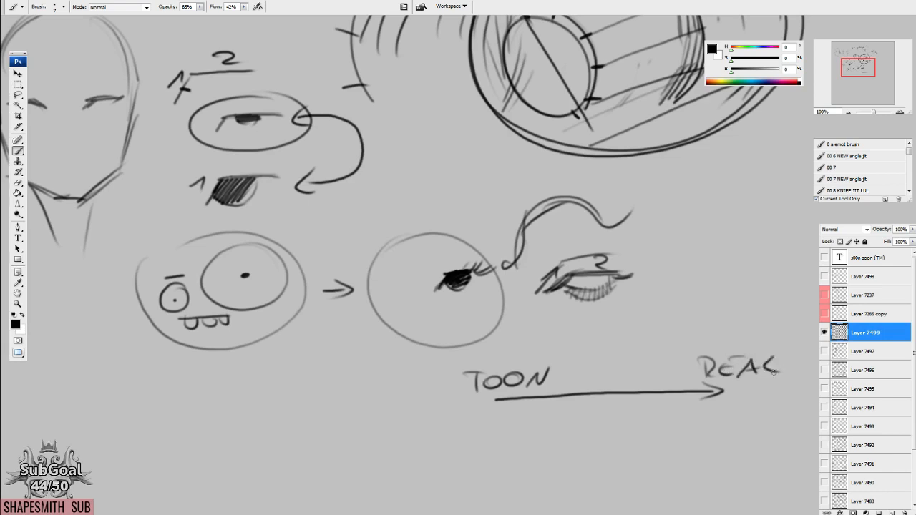
Add a row of short tick marks across the middle of the TOON-to-REAL arrow.
{"action": "left_click_drag", "start_coordinate": [541, 387], "coordinate": [551, 398]}
{"action": "mouse_move", "coordinate": [561, 385]}
{"action": "left_mouse_down"}
{"action": "mouse_move", "coordinate": [561, 398]}
{"action": "mouse_move", "coordinate": [570, 397]}
{"action": "left_mouse_up"}
{"action": "mouse_move", "coordinate": [579, 385]}
{"action": "left_mouse_down"}
{"action": "mouse_move", "coordinate": [579, 397]}
{"action": "mouse_move", "coordinate": [588, 396]}
{"action": "left_mouse_up"}
{"action": "left_click_drag", "start_coordinate": [599, 383], "coordinate": [598, 396]}
{"action": "mouse_move", "coordinate": [610, 382]}
{"action": "left_mouse_down"}
{"action": "mouse_move", "coordinate": [611, 395]}
{"action": "mouse_move", "coordinate": [619, 392]}
{"action": "left_mouse_up"}
{"action": "left_click_drag", "start_coordinate": [628, 379], "coordinate": [628, 392]}
{"action": "mouse_move", "coordinate": [638, 378]}
{"action": "left_mouse_down"}
{"action": "mouse_move", "coordinate": [637, 390]}
{"action": "mouse_move", "coordinate": [646, 391]}
{"action": "mouse_move", "coordinate": [612, 339]}
{"action": "left_mouse_up"}
Draw one arrow upward and five slanted arrows downward from the TOON-to-REAL scale.
{"action": "mouse_move", "coordinate": [604, 356]}
{"action": "left_mouse_down"}
{"action": "mouse_move", "coordinate": [612, 338]}
{"action": "mouse_move", "coordinate": [617, 361]}
{"action": "left_mouse_up"}
{"action": "mouse_move", "coordinate": [566, 404]}
{"action": "left_mouse_down"}
{"action": "mouse_move", "coordinate": [558, 452]}
{"action": "mouse_move", "coordinate": [585, 410]}
{"action": "left_mouse_up"}
{"action": "left_click_drag", "start_coordinate": [567, 375], "coordinate": [588, 434]}
{"action": "mouse_move", "coordinate": [505, 369]}
{"action": "left_mouse_down"}
{"action": "mouse_move", "coordinate": [482, 419]}
{"action": "mouse_move", "coordinate": [492, 420]}
{"action": "left_mouse_up"}
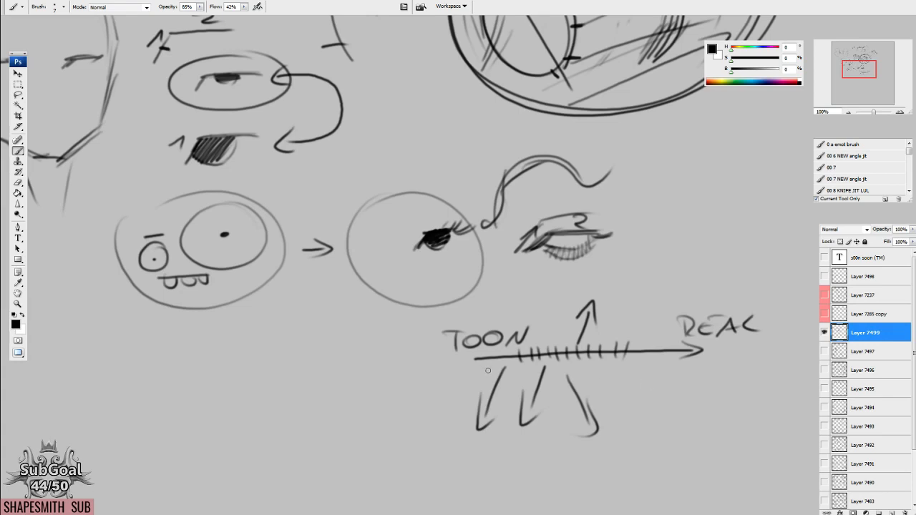
{"action": "left_click_drag", "start_coordinate": [484, 367], "coordinate": [436, 442]}
{"action": "mouse_move", "coordinate": [624, 365]}
{"action": "left_mouse_down"}
{"action": "mouse_move", "coordinate": [714, 420]}
{"action": "mouse_move", "coordinate": [703, 434]}
{"action": "left_mouse_up"}
{"action": "left_click_drag", "start_coordinate": [616, 339], "coordinate": [590, 335]}
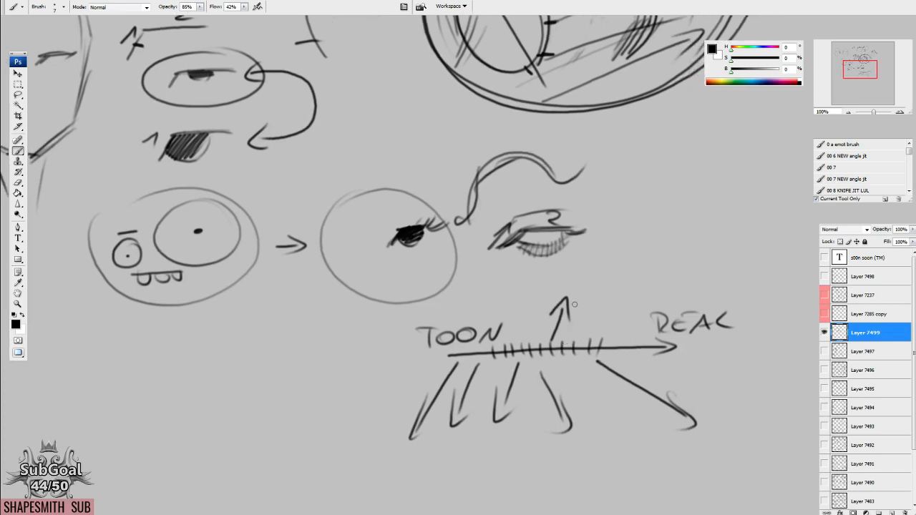
Add a rectangle beside the scale's upward arrow and circle the TOON label.
{"action": "mouse_move", "coordinate": [575, 296]}
{"action": "left_mouse_down"}
{"action": "mouse_move", "coordinate": [573, 329]}
{"action": "mouse_move", "coordinate": [599, 294]}
{"action": "mouse_move", "coordinate": [651, 295]}
{"action": "mouse_move", "coordinate": [654, 318]}
{"action": "left_mouse_up"}
{"action": "left_click_drag", "start_coordinate": [570, 327], "coordinate": [658, 322]}
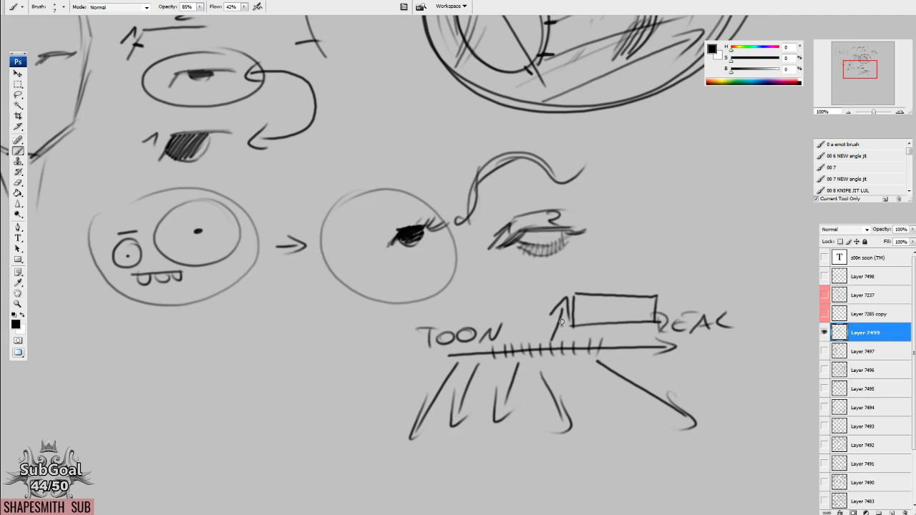
{"action": "mouse_move", "coordinate": [562, 294]}
{"action": "left_mouse_down"}
{"action": "mouse_move", "coordinate": [605, 274]}
{"action": "mouse_move", "coordinate": [602, 285]}
{"action": "left_mouse_up"}
{"action": "mouse_move", "coordinate": [654, 303]}
{"action": "left_mouse_down"}
{"action": "mouse_move", "coordinate": [643, 295]}
{"action": "mouse_move", "coordinate": [659, 284]}
{"action": "mouse_move", "coordinate": [613, 272]}
{"action": "left_mouse_up"}
{"action": "mouse_move", "coordinate": [518, 221]}
{"action": "left_mouse_down"}
{"action": "mouse_move", "coordinate": [541, 227]}
{"action": "mouse_move", "coordinate": [544, 219]}
{"action": "mouse_move", "coordinate": [529, 227]}
{"action": "left_mouse_up"}
{"action": "mouse_move", "coordinate": [609, 254]}
{"action": "left_mouse_down"}
{"action": "mouse_move", "coordinate": [591, 260]}
{"action": "mouse_move", "coordinate": [622, 257]}
{"action": "mouse_move", "coordinate": [608, 251]}
{"action": "mouse_move", "coordinate": [633, 267]}
{"action": "left_mouse_up"}
{"action": "mouse_move", "coordinate": [572, 233]}
{"action": "left_mouse_down"}
{"action": "mouse_move", "coordinate": [607, 357]}
{"action": "mouse_move", "coordinate": [600, 239]}
{"action": "mouse_move", "coordinate": [562, 243]}
{"action": "left_mouse_up"}
{"action": "mouse_move", "coordinate": [595, 372]}
{"action": "left_mouse_down"}
{"action": "mouse_move", "coordinate": [648, 396]}
{"action": "mouse_move", "coordinate": [419, 332]}
{"action": "mouse_move", "coordinate": [510, 362]}
{"action": "mouse_move", "coordinate": [529, 323]}
{"action": "left_mouse_up"}
Fill in a dark iris under the angled lid of one eye on the necked head.
{"action": "mouse_move", "coordinate": [279, 145]}
{"action": "left_mouse_down"}
{"action": "mouse_move", "coordinate": [480, 269]}
{"action": "mouse_move", "coordinate": [616, 301]}
{"action": "left_mouse_up"}
{"action": "left_click_drag", "start_coordinate": [345, 224], "coordinate": [351, 225]}
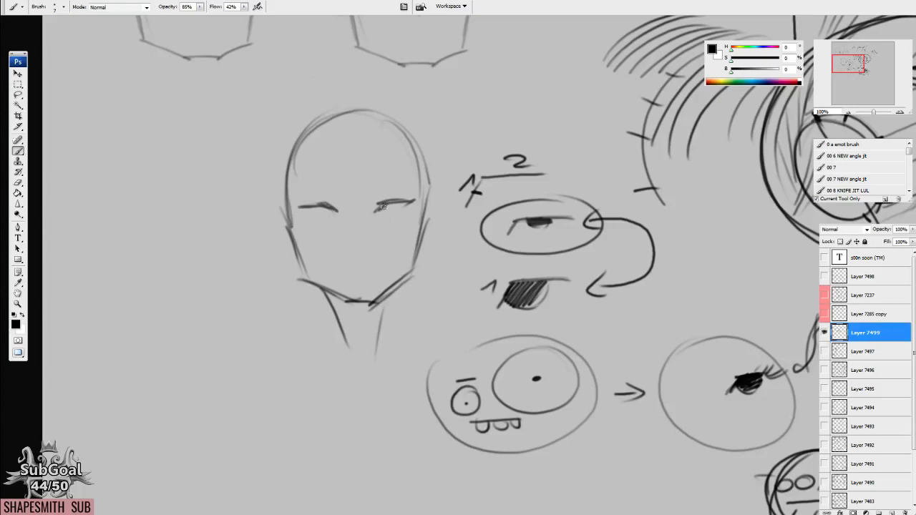
{"action": "left_click_drag", "start_coordinate": [391, 204], "coordinate": [398, 211]}
Sketch a grumpy round cartoon head above the lid diagram, with two half-lidded eyes and a toothed mouth.
{"action": "left_click_drag", "start_coordinate": [435, 186], "coordinate": [403, 287]}
{"action": "mouse_move", "coordinate": [529, 130]}
{"action": "left_mouse_down"}
{"action": "mouse_move", "coordinate": [467, 225]}
{"action": "mouse_move", "coordinate": [535, 136]}
{"action": "left_mouse_up"}
{"action": "left_click_drag", "start_coordinate": [509, 185], "coordinate": [540, 175]}
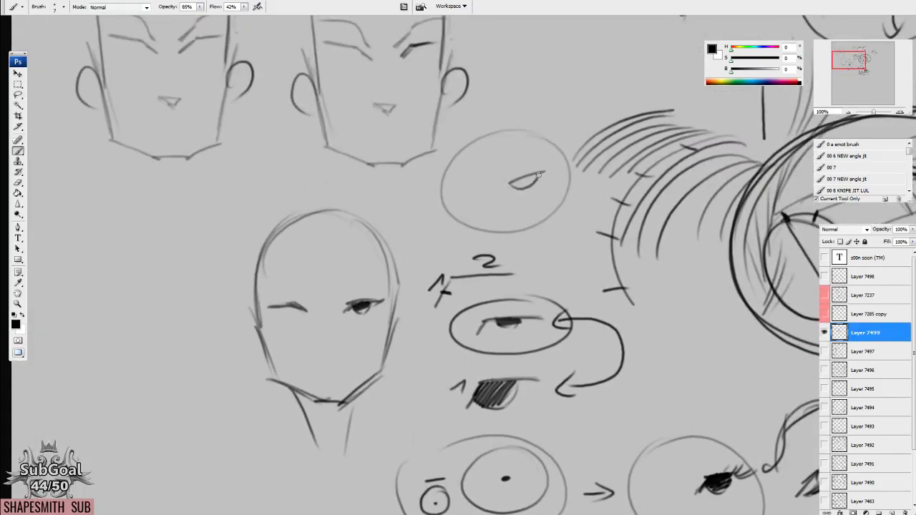
{"action": "left_click_drag", "start_coordinate": [481, 186], "coordinate": [530, 202]}
{"action": "mouse_move", "coordinate": [472, 209]}
{"action": "left_mouse_down"}
{"action": "mouse_move", "coordinate": [525, 207]}
{"action": "mouse_move", "coordinate": [535, 176]}
{"action": "left_mouse_up"}
{"action": "left_click_drag", "start_coordinate": [470, 188], "coordinate": [467, 194]}
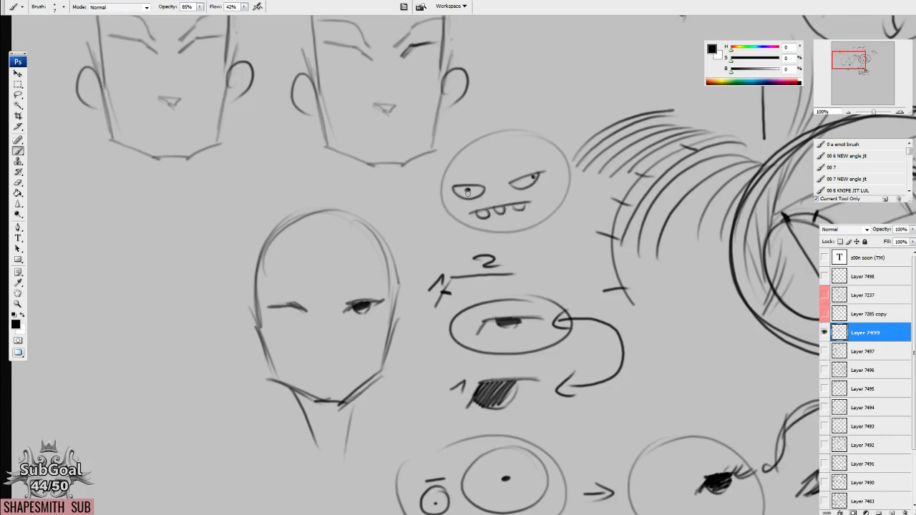
Give the grumpy cartoon head two raised arms, a small boxy body and short legs.
{"action": "mouse_move", "coordinate": [450, 232]}
{"action": "left_mouse_down"}
{"action": "mouse_move", "coordinate": [430, 203]}
{"action": "mouse_move", "coordinate": [419, 208]}
{"action": "mouse_move", "coordinate": [433, 214]}
{"action": "left_mouse_up"}
{"action": "mouse_move", "coordinate": [575, 227]}
{"action": "left_mouse_down"}
{"action": "mouse_move", "coordinate": [545, 182]}
{"action": "mouse_move", "coordinate": [540, 193]}
{"action": "left_mouse_up"}
{"action": "mouse_move", "coordinate": [487, 230]}
{"action": "left_mouse_down"}
{"action": "mouse_move", "coordinate": [487, 248]}
{"action": "mouse_move", "coordinate": [541, 223]}
{"action": "left_mouse_up"}
{"action": "mouse_move", "coordinate": [505, 254]}
{"action": "left_mouse_down"}
{"action": "mouse_move", "coordinate": [505, 267]}
{"action": "mouse_move", "coordinate": [521, 267]}
{"action": "left_mouse_up"}
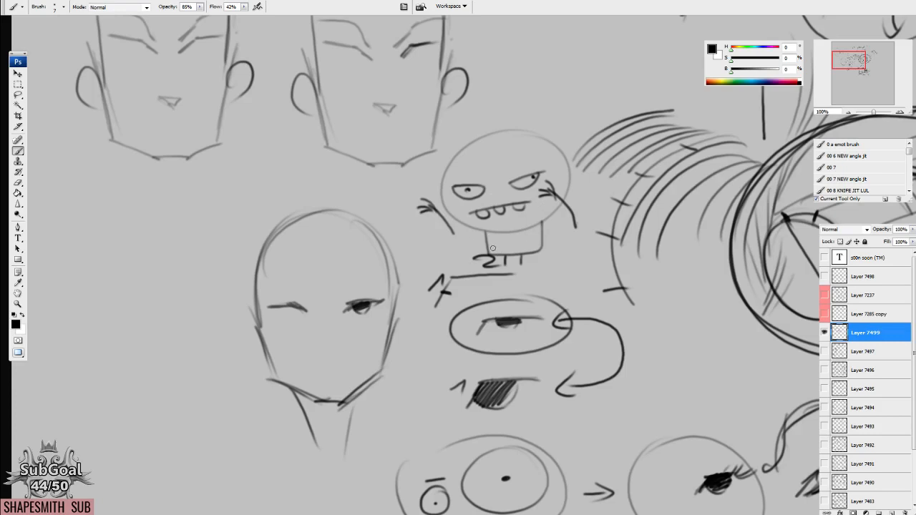
Label the long upper lid stroke of the lower enlarged eye 2.
{"action": "mouse_move", "coordinate": [490, 344]}
{"action": "left_mouse_down"}
{"action": "mouse_move", "coordinate": [429, 247]}
{"action": "mouse_move", "coordinate": [507, 237]}
{"action": "left_mouse_up"}
{"action": "mouse_move", "coordinate": [410, 210]}
{"action": "left_mouse_down"}
{"action": "mouse_move", "coordinate": [430, 209]}
{"action": "mouse_move", "coordinate": [402, 207]}
{"action": "left_mouse_up"}
{"action": "left_click_drag", "start_coordinate": [562, 256], "coordinate": [566, 264]}
Outline another head beside the necked one, with a rounded skull, straight cheek lines and an angled jaw.
{"action": "mouse_move", "coordinate": [403, 261]}
{"action": "left_mouse_down"}
{"action": "mouse_move", "coordinate": [465, 248]}
{"action": "mouse_move", "coordinate": [429, 231]}
{"action": "mouse_move", "coordinate": [419, 232]}
{"action": "mouse_move", "coordinate": [484, 259]}
{"action": "mouse_move", "coordinate": [444, 274]}
{"action": "mouse_move", "coordinate": [452, 322]}
{"action": "left_mouse_up"}
{"action": "left_click_drag", "start_coordinate": [324, 226], "coordinate": [342, 286]}
{"action": "left_click_drag", "start_coordinate": [472, 213], "coordinate": [453, 295]}
{"action": "mouse_move", "coordinate": [324, 213]}
{"action": "left_mouse_down"}
{"action": "mouse_move", "coordinate": [342, 285]}
{"action": "mouse_move", "coordinate": [387, 320]}
{"action": "mouse_move", "coordinate": [417, 321]}
{"action": "mouse_move", "coordinate": [452, 296]}
{"action": "left_mouse_up"}
{"action": "left_click_drag", "start_coordinate": [462, 202], "coordinate": [454, 254]}
{"action": "mouse_move", "coordinate": [326, 177]}
{"action": "left_mouse_down"}
{"action": "mouse_move", "coordinate": [330, 214]}
{"action": "mouse_move", "coordinate": [348, 126]}
{"action": "left_mouse_up"}
{"action": "mouse_move", "coordinate": [463, 224]}
{"action": "left_mouse_down"}
{"action": "mouse_move", "coordinate": [395, 115]}
{"action": "mouse_move", "coordinate": [331, 151]}
{"action": "left_mouse_up"}
{"action": "left_click_drag", "start_coordinate": [392, 115], "coordinate": [424, 114]}
Draw an arrow pointing at the blank head's jaw corner and add a second arc around its skull.
{"action": "left_click_drag", "start_coordinate": [528, 289], "coordinate": [479, 287]}
{"action": "left_click_drag", "start_coordinate": [502, 272], "coordinate": [492, 297]}
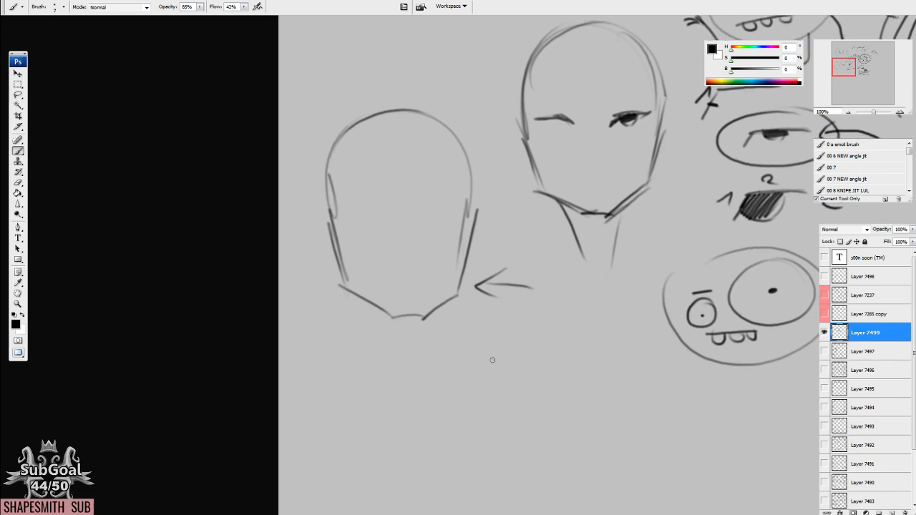
{"action": "left_click_drag", "start_coordinate": [478, 208], "coordinate": [448, 117]}
{"action": "mouse_move", "coordinate": [331, 199]}
{"action": "left_mouse_down"}
{"action": "mouse_move", "coordinate": [353, 128]}
{"action": "mouse_move", "coordinate": [447, 132]}
{"action": "mouse_move", "coordinate": [472, 209]}
{"action": "left_mouse_up"}
{"action": "left_click_drag", "start_coordinate": [457, 290], "coordinate": [463, 257]}
{"action": "left_click_drag", "start_coordinate": [398, 175], "coordinate": [409, 189]}
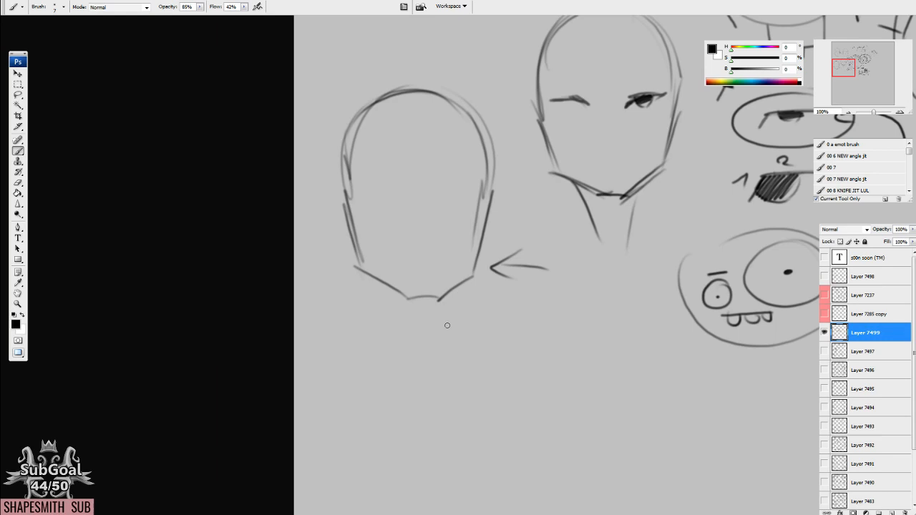
Circle the lid-angle diagram with strokes 1 and 2.
{"action": "left_click_drag", "start_coordinate": [539, 235], "coordinate": [418, 378]}
{"action": "left_click_drag", "start_coordinate": [571, 351], "coordinate": [550, 341]}
{"action": "mouse_move", "coordinate": [600, 182]}
{"action": "left_mouse_down"}
{"action": "mouse_move", "coordinate": [554, 208]}
{"action": "mouse_move", "coordinate": [581, 234]}
{"action": "mouse_move", "coordinate": [638, 228]}
{"action": "mouse_move", "coordinate": [559, 191]}
{"action": "left_mouse_up"}
Draw arched brows above both eyes of the necked head, with arrows rising from the dark eye to its brow.
{"action": "left_click_drag", "start_coordinate": [512, 247], "coordinate": [510, 250]}
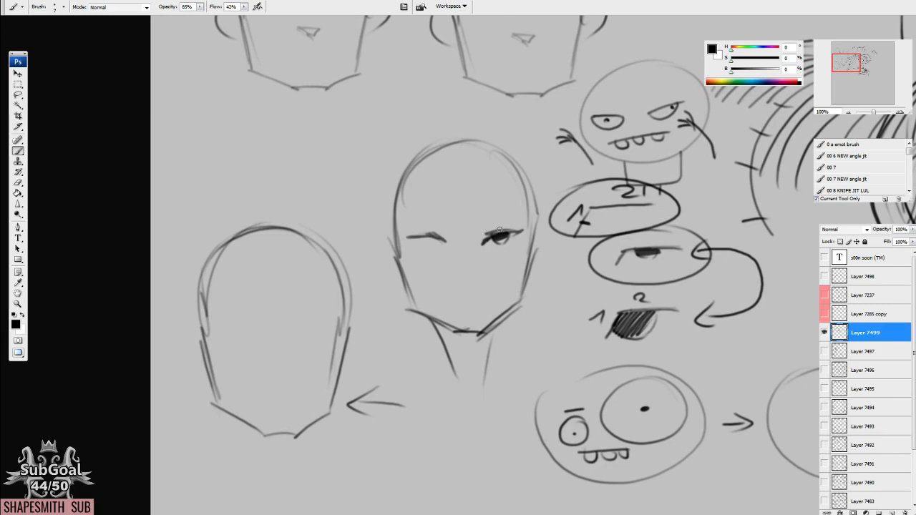
{"action": "left_click_drag", "start_coordinate": [510, 258], "coordinate": [500, 262]}
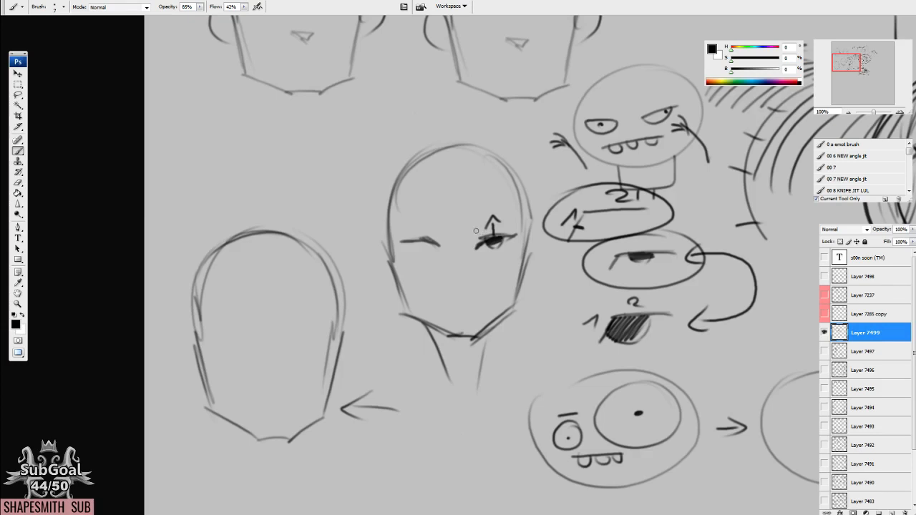
{"action": "mouse_move", "coordinate": [470, 228]}
{"action": "left_mouse_down"}
{"action": "mouse_move", "coordinate": [494, 205]}
{"action": "mouse_move", "coordinate": [533, 206]}
{"action": "left_mouse_up"}
{"action": "left_click_drag", "start_coordinate": [467, 237], "coordinate": [479, 233]}
{"action": "left_click_drag", "start_coordinate": [509, 230], "coordinate": [517, 213]}
{"action": "mouse_move", "coordinate": [508, 216]}
{"action": "left_mouse_down"}
{"action": "mouse_move", "coordinate": [518, 210]}
{"action": "mouse_move", "coordinate": [519, 219]}
{"action": "left_mouse_up"}
{"action": "mouse_move", "coordinate": [466, 263]}
{"action": "left_mouse_down"}
{"action": "mouse_move", "coordinate": [474, 265]}
{"action": "mouse_move", "coordinate": [428, 223]}
{"action": "mouse_move", "coordinate": [381, 229]}
{"action": "left_mouse_up"}
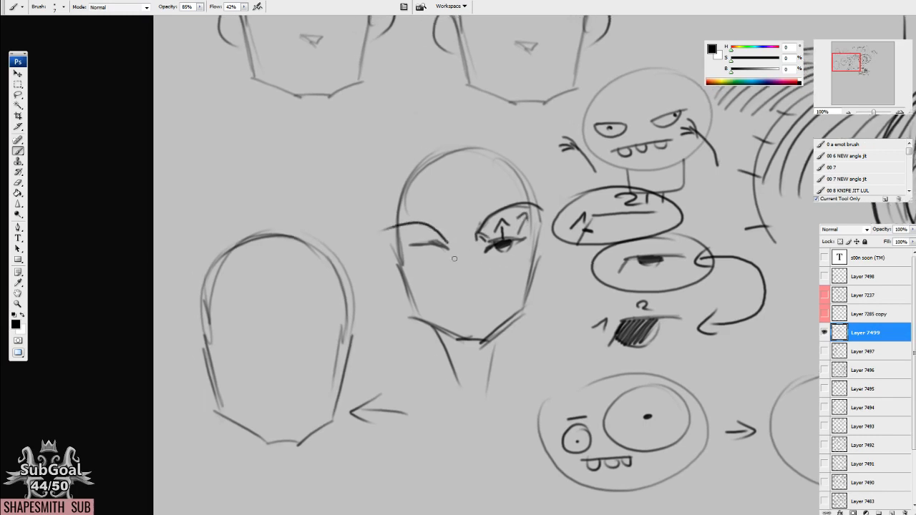
Draw an angled eye line with a low slanted brow on the blank head and a double arrow between them.
{"action": "left_click_drag", "start_coordinate": [412, 262], "coordinate": [487, 207]}
{"action": "mouse_move", "coordinate": [369, 288]}
{"action": "left_mouse_down"}
{"action": "mouse_move", "coordinate": [410, 277]}
{"action": "mouse_move", "coordinate": [368, 283]}
{"action": "mouse_move", "coordinate": [419, 257]}
{"action": "left_mouse_up"}
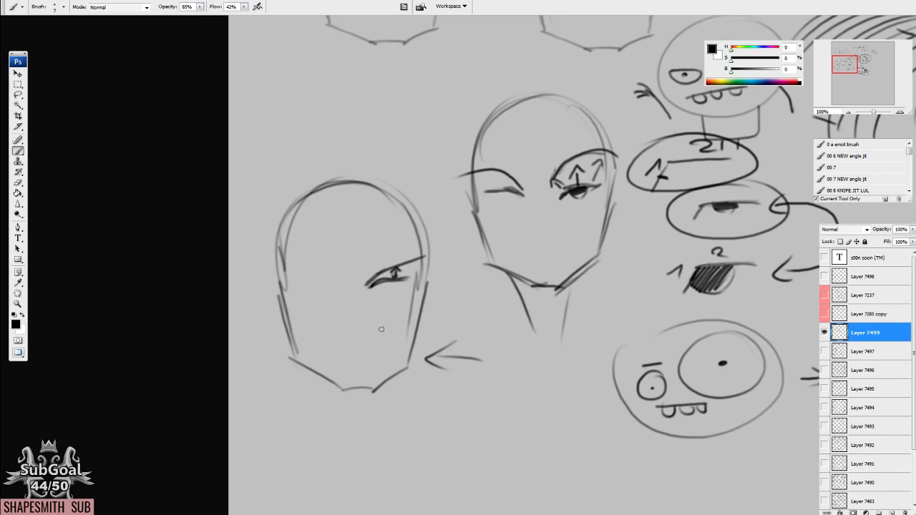
{"action": "left_click_drag", "start_coordinate": [387, 316], "coordinate": [377, 304]}
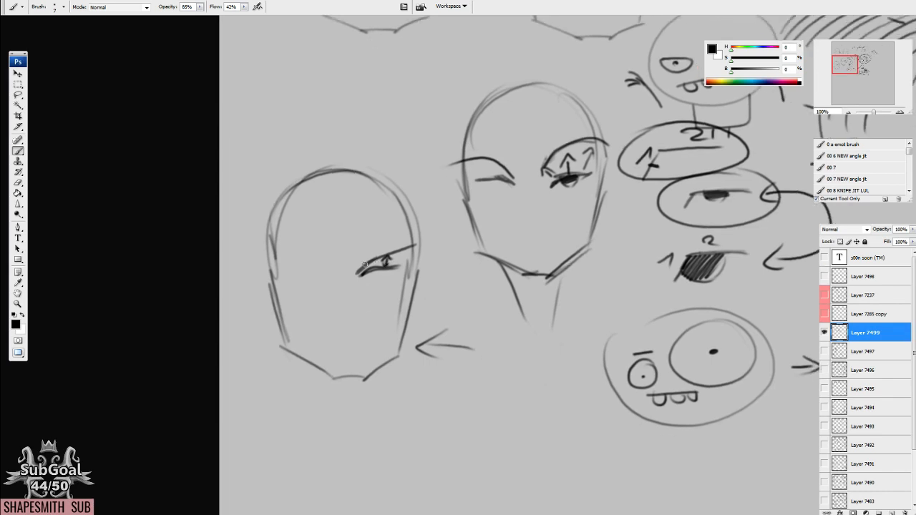
Add an upward arrow between the necked head's plain eye line and its arched brow.
{"action": "mouse_move", "coordinate": [562, 310]}
{"action": "left_mouse_down"}
{"action": "mouse_move", "coordinate": [527, 299]}
{"action": "mouse_move", "coordinate": [497, 313]}
{"action": "mouse_move", "coordinate": [509, 328]}
{"action": "mouse_move", "coordinate": [492, 336]}
{"action": "left_mouse_up"}
{"action": "left_click_drag", "start_coordinate": [466, 263], "coordinate": [448, 270]}
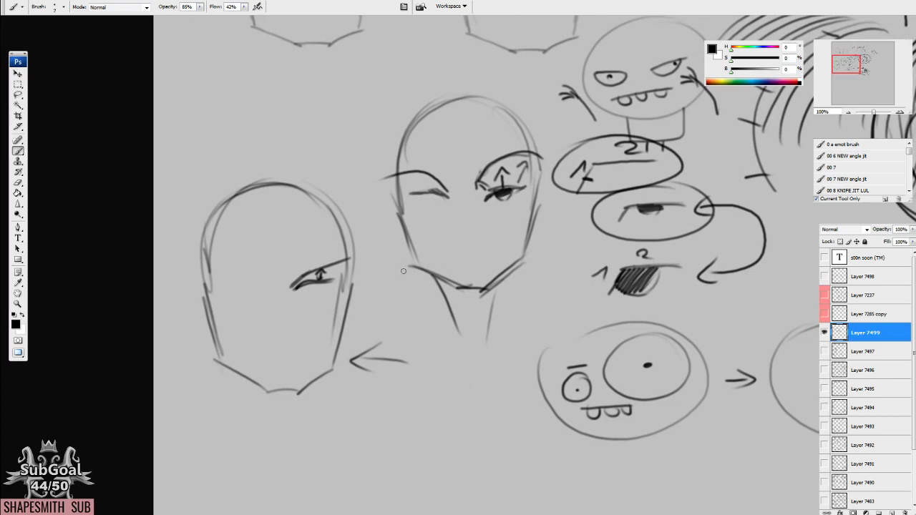
{"action": "left_click_drag", "start_coordinate": [403, 271], "coordinate": [465, 258]}
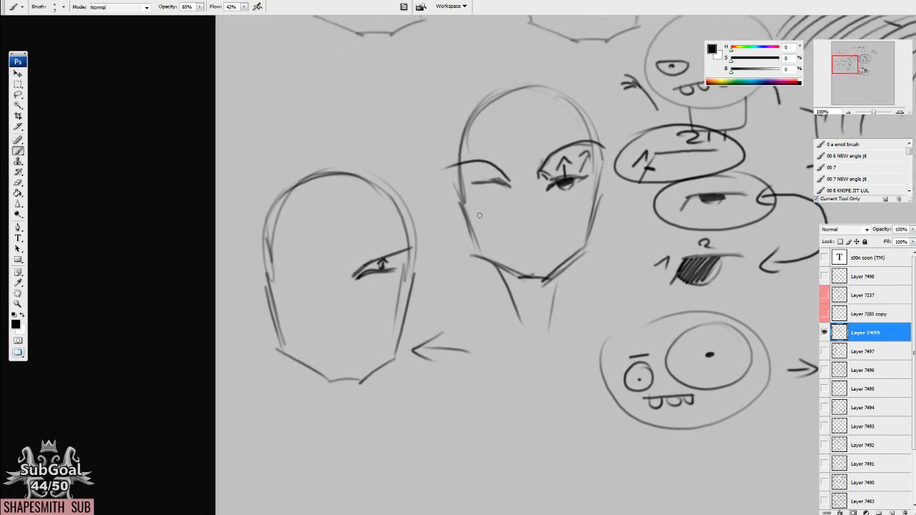
{"action": "left_click_drag", "start_coordinate": [479, 167], "coordinate": [485, 175]}
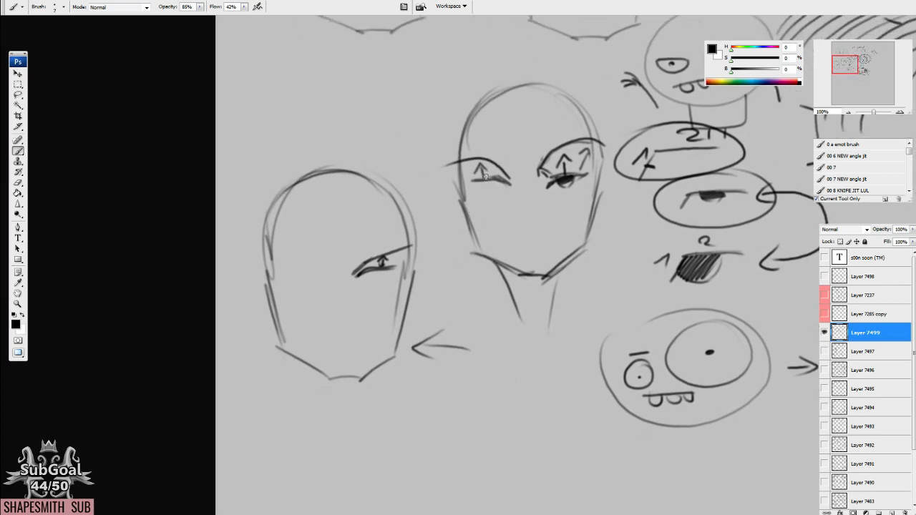
Outline an enlarged upper-lid form below the heads, with a curved top edge and an angled lower lid edge.
{"action": "mouse_move", "coordinate": [553, 343]}
{"action": "left_mouse_down"}
{"action": "mouse_move", "coordinate": [509, 193]}
{"action": "mouse_move", "coordinate": [516, 190]}
{"action": "left_mouse_up"}
{"action": "mouse_move", "coordinate": [449, 298]}
{"action": "left_mouse_down"}
{"action": "mouse_move", "coordinate": [487, 284]}
{"action": "mouse_move", "coordinate": [457, 287]}
{"action": "mouse_move", "coordinate": [517, 251]}
{"action": "left_mouse_up"}
{"action": "mouse_move", "coordinate": [441, 276]}
{"action": "left_mouse_down"}
{"action": "mouse_move", "coordinate": [533, 250]}
{"action": "mouse_move", "coordinate": [502, 252]}
{"action": "left_mouse_up"}
{"action": "mouse_move", "coordinate": [446, 275]}
{"action": "left_mouse_down"}
{"action": "mouse_move", "coordinate": [474, 278]}
{"action": "mouse_move", "coordinate": [442, 303]}
{"action": "mouse_move", "coordinate": [447, 288]}
{"action": "mouse_move", "coordinate": [526, 276]}
{"action": "left_mouse_up"}
{"action": "left_click_drag", "start_coordinate": [465, 286], "coordinate": [535, 285]}
Hatch the enlarged upper-lid form with close parallel strokes between its upper and lower edges.
{"action": "left_click_drag", "start_coordinate": [548, 252], "coordinate": [538, 286]}
{"action": "left_click_drag", "start_coordinate": [542, 250], "coordinate": [528, 284]}
{"action": "left_click_drag", "start_coordinate": [529, 249], "coordinate": [514, 283]}
{"action": "left_click_drag", "start_coordinate": [514, 251], "coordinate": [499, 280]}
{"action": "mouse_move", "coordinate": [499, 255]}
{"action": "left_mouse_down"}
{"action": "mouse_move", "coordinate": [494, 282]}
{"action": "mouse_move", "coordinate": [484, 282]}
{"action": "left_mouse_up"}
{"action": "left_click_drag", "start_coordinate": [488, 255], "coordinate": [473, 285]}
{"action": "left_click_drag", "start_coordinate": [478, 260], "coordinate": [464, 286]}
{"action": "mouse_move", "coordinate": [470, 264]}
{"action": "left_mouse_down"}
{"action": "mouse_move", "coordinate": [459, 285]}
{"action": "mouse_move", "coordinate": [452, 280]}
{"action": "left_mouse_up"}
{"action": "mouse_move", "coordinate": [462, 269]}
{"action": "left_mouse_down"}
{"action": "mouse_move", "coordinate": [442, 274]}
{"action": "mouse_move", "coordinate": [458, 282]}
{"action": "mouse_move", "coordinate": [455, 266]}
{"action": "left_mouse_up"}
{"action": "left_click_drag", "start_coordinate": [433, 275], "coordinate": [460, 260]}
Sketch a triangular side-view eye beneath the hatched lid form, with a long curved upper lid.
{"action": "mouse_move", "coordinate": [654, 363]}
{"action": "left_mouse_down"}
{"action": "mouse_move", "coordinate": [480, 237]}
{"action": "mouse_move", "coordinate": [478, 214]}
{"action": "left_mouse_up"}
{"action": "mouse_move", "coordinate": [491, 249]}
{"action": "left_mouse_down"}
{"action": "mouse_move", "coordinate": [508, 244]}
{"action": "mouse_move", "coordinate": [374, 279]}
{"action": "left_mouse_up"}
{"action": "left_click_drag", "start_coordinate": [422, 258], "coordinate": [474, 243]}
{"action": "left_click_drag", "start_coordinate": [475, 238], "coordinate": [469, 276]}
{"action": "mouse_move", "coordinate": [424, 258]}
{"action": "left_mouse_down"}
{"action": "mouse_move", "coordinate": [470, 273]}
{"action": "mouse_move", "coordinate": [469, 289]}
{"action": "left_mouse_up"}
{"action": "mouse_move", "coordinate": [428, 265]}
{"action": "left_mouse_down"}
{"action": "mouse_move", "coordinate": [466, 291]}
{"action": "mouse_move", "coordinate": [475, 243]}
{"action": "mouse_move", "coordinate": [488, 270]}
{"action": "mouse_move", "coordinate": [476, 270]}
{"action": "left_mouse_up"}
{"action": "left_click_drag", "start_coordinate": [366, 255], "coordinate": [499, 273]}
{"action": "left_click_drag", "start_coordinate": [337, 255], "coordinate": [502, 274]}
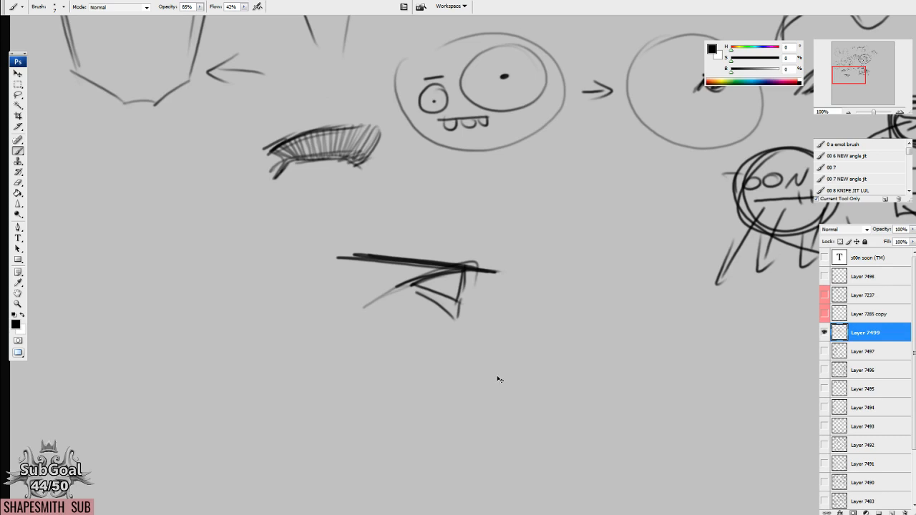
{"action": "key", "text": "ctrl+alt+z"}
{"action": "key", "text": "ctrl+alt+z"}
{"action": "key", "text": "ctrl+alt+z"}
{"action": "key", "text": "ctrl+alt+z"}
Draw a curved nose-bridge profile beside the side-view eye, with a lid crease and a hatched eyebrow above it.
{"action": "mouse_move", "coordinate": [466, 270]}
{"action": "left_mouse_down"}
{"action": "mouse_move", "coordinate": [515, 235]}
{"action": "mouse_move", "coordinate": [544, 335]}
{"action": "mouse_move", "coordinate": [576, 359]}
{"action": "left_mouse_up"}
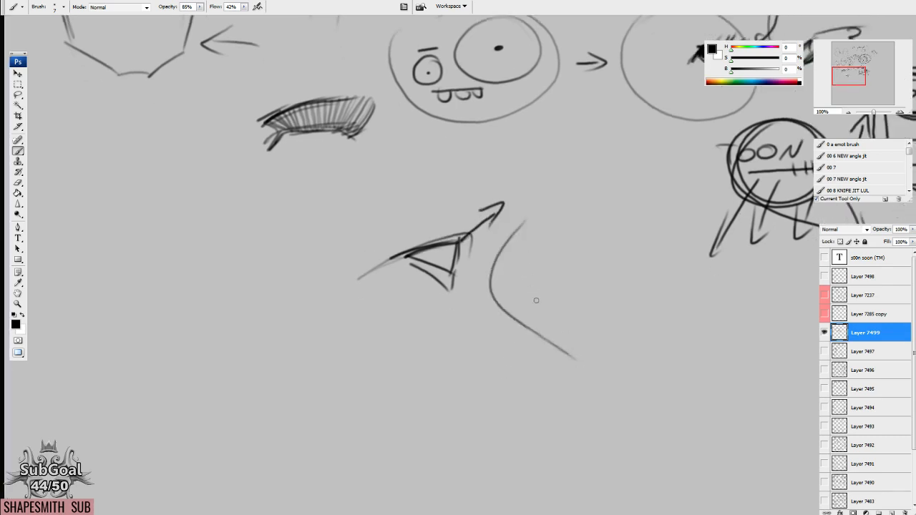
{"action": "mouse_move", "coordinate": [483, 229]}
{"action": "left_mouse_down"}
{"action": "mouse_move", "coordinate": [395, 225]}
{"action": "mouse_move", "coordinate": [389, 269]}
{"action": "left_mouse_up"}
{"action": "mouse_move", "coordinate": [493, 217]}
{"action": "left_mouse_down"}
{"action": "mouse_move", "coordinate": [493, 209]}
{"action": "mouse_move", "coordinate": [384, 192]}
{"action": "mouse_move", "coordinate": [362, 210]}
{"action": "left_mouse_up"}
{"action": "left_click_drag", "start_coordinate": [361, 215], "coordinate": [483, 201]}
{"action": "mouse_move", "coordinate": [418, 171]}
{"action": "left_mouse_down"}
{"action": "mouse_move", "coordinate": [378, 197]}
{"action": "mouse_move", "coordinate": [458, 172]}
{"action": "mouse_move", "coordinate": [486, 188]}
{"action": "mouse_move", "coordinate": [489, 221]}
{"action": "left_mouse_up"}
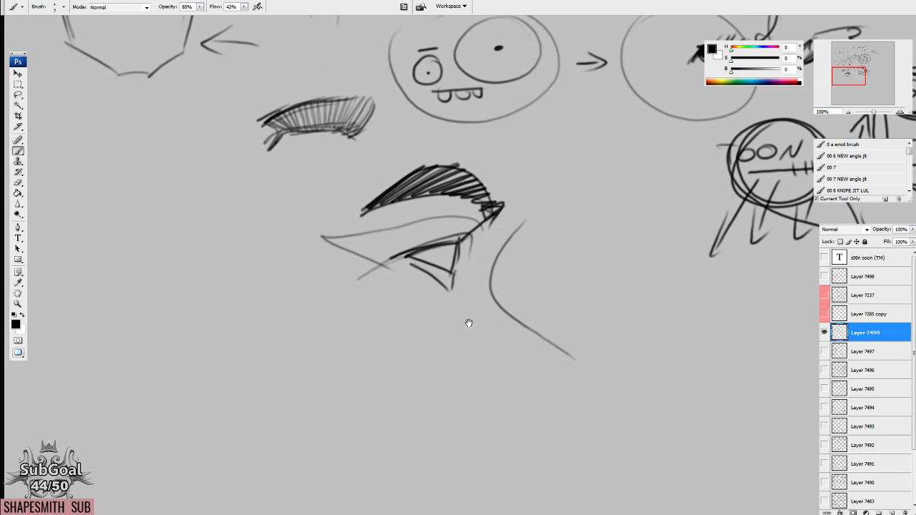
Add angular contour strokes around the side-view eye for the surrounding lids.
{"action": "left_click_drag", "start_coordinate": [468, 324], "coordinate": [469, 320]}
{"action": "mouse_move", "coordinate": [439, 229]}
{"action": "left_mouse_down"}
{"action": "mouse_move", "coordinate": [480, 229]}
{"action": "mouse_move", "coordinate": [461, 310]}
{"action": "left_mouse_up"}
{"action": "left_click_drag", "start_coordinate": [456, 300], "coordinate": [378, 267]}
{"action": "left_click_drag", "start_coordinate": [404, 241], "coordinate": [352, 269]}
{"action": "left_click_drag", "start_coordinate": [541, 309], "coordinate": [528, 309]}
Select the whole side-view eye sketch, rotate it about 26.3 degrees clockwise and clear the selection.
{"action": "key", "text": "l"}
{"action": "mouse_move", "coordinate": [511, 150]}
{"action": "left_mouse_down"}
{"action": "mouse_move", "coordinate": [428, 140]}
{"action": "mouse_move", "coordinate": [629, 387]}
{"action": "mouse_move", "coordinate": [663, 371]}
{"action": "mouse_move", "coordinate": [659, 415]}
{"action": "mouse_move", "coordinate": [618, 478]}
{"action": "left_mouse_up"}
{"action": "key", "text": "ctrl+t"}
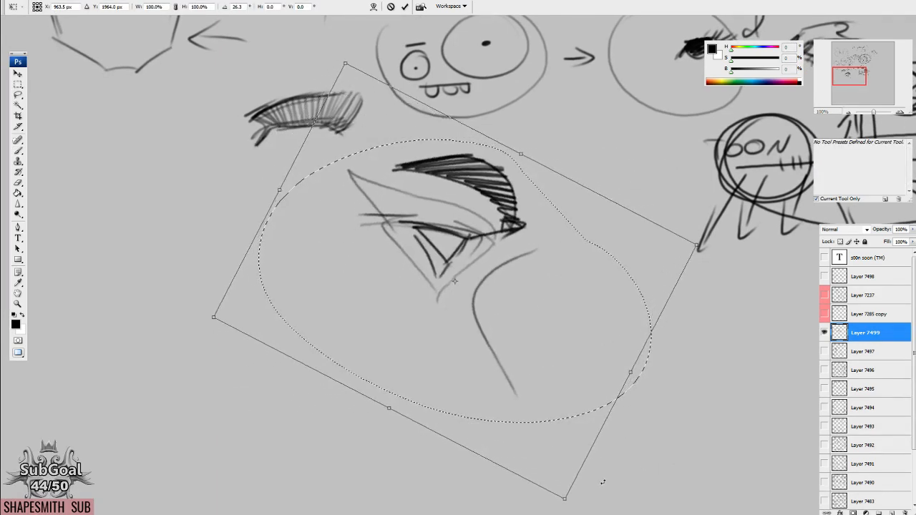
{"action": "key", "text": "Return"}
{"action": "key", "text": "ctrl+d"}
Draw a long horizontal arrow from the front of the rotated side-view eye with the brush.
{"action": "key", "text": "b"}
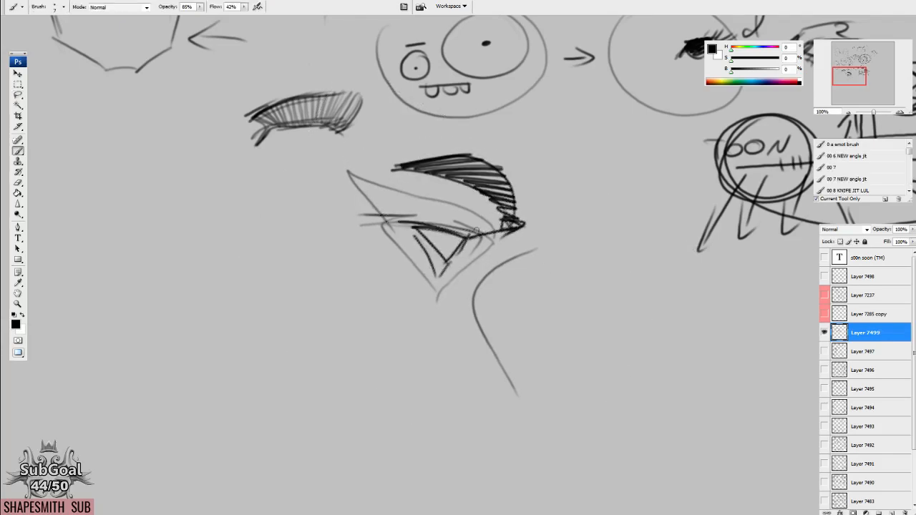
{"action": "mouse_move", "coordinate": [466, 237]}
{"action": "left_mouse_down"}
{"action": "mouse_move", "coordinate": [611, 238]}
{"action": "mouse_move", "coordinate": [579, 249]}
{"action": "left_mouse_up"}
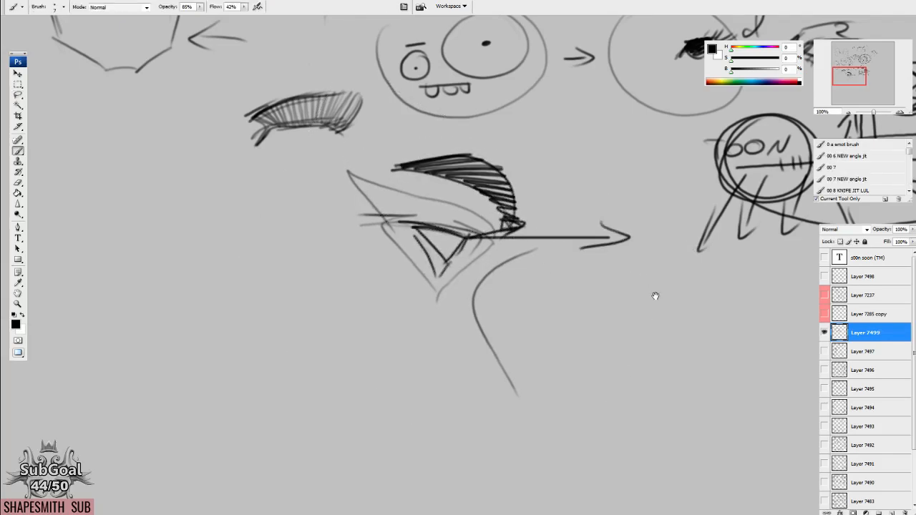
Erase the right eyebrow area on the pointed-chin head and redraw the slanted brow and dark eye.
{"action": "left_click_drag", "start_coordinate": [655, 296], "coordinate": [573, 321]}
{"action": "left_click_drag", "start_coordinate": [581, 252], "coordinate": [565, 253]}
{"action": "left_click_drag", "start_coordinate": [573, 243], "coordinate": [561, 266]}
{"action": "mouse_move", "coordinate": [380, 232]}
{"action": "left_mouse_down"}
{"action": "mouse_move", "coordinate": [581, 293]}
{"action": "mouse_move", "coordinate": [604, 290]}
{"action": "mouse_move", "coordinate": [662, 379]}
{"action": "left_mouse_up"}
{"action": "key", "text": "e"}
{"action": "mouse_move", "coordinate": [336, 110]}
{"action": "left_mouse_down"}
{"action": "mouse_move", "coordinate": [353, 119]}
{"action": "mouse_move", "coordinate": [325, 140]}
{"action": "mouse_move", "coordinate": [379, 112]}
{"action": "left_mouse_up"}
{"action": "key", "text": "b"}
{"action": "mouse_move", "coordinate": [328, 138]}
{"action": "left_mouse_down"}
{"action": "mouse_move", "coordinate": [371, 125]}
{"action": "mouse_move", "coordinate": [322, 138]}
{"action": "mouse_move", "coordinate": [368, 110]}
{"action": "left_mouse_up"}
{"action": "mouse_move", "coordinate": [333, 130]}
{"action": "left_mouse_down"}
{"action": "mouse_move", "coordinate": [317, 137]}
{"action": "mouse_move", "coordinate": [352, 130]}
{"action": "mouse_move", "coordinate": [336, 134]}
{"action": "mouse_move", "coordinate": [378, 173]}
{"action": "left_mouse_up"}
{"action": "mouse_move", "coordinate": [331, 143]}
{"action": "left_mouse_down"}
{"action": "mouse_move", "coordinate": [285, 140]}
{"action": "mouse_move", "coordinate": [334, 145]}
{"action": "mouse_move", "coordinate": [277, 123]}
{"action": "mouse_move", "coordinate": [348, 153]}
{"action": "left_mouse_up"}
{"action": "left_click_drag", "start_coordinate": [339, 191], "coordinate": [356, 201]}
Erase the head's old jaw and chin lines and redraw them as straight strokes meeting in a narrow, pointed chin.
{"action": "key", "text": "e"}
{"action": "left_click_drag", "start_coordinate": [319, 226], "coordinate": [364, 258]}
{"action": "key", "text": "b"}
{"action": "key", "text": "e"}
{"action": "left_click_drag", "start_coordinate": [295, 192], "coordinate": [307, 214]}
{"action": "key", "text": "b"}
{"action": "mouse_move", "coordinate": [285, 148]}
{"action": "left_mouse_down"}
{"action": "mouse_move", "coordinate": [296, 183]}
{"action": "mouse_move", "coordinate": [361, 254]}
{"action": "left_mouse_up"}
{"action": "key", "text": "e"}
{"action": "left_click_drag", "start_coordinate": [306, 205], "coordinate": [351, 247]}
{"action": "key", "text": "b"}
{"action": "mouse_move", "coordinate": [292, 172]}
{"action": "left_mouse_down"}
{"action": "mouse_move", "coordinate": [361, 259]}
{"action": "mouse_move", "coordinate": [379, 251]}
{"action": "left_mouse_up"}
{"action": "mouse_move", "coordinate": [406, 209]}
{"action": "left_mouse_down"}
{"action": "mouse_move", "coordinate": [369, 255]}
{"action": "mouse_move", "coordinate": [421, 185]}
{"action": "left_mouse_up"}
{"action": "left_click_drag", "start_coordinate": [421, 243], "coordinate": [423, 258]}
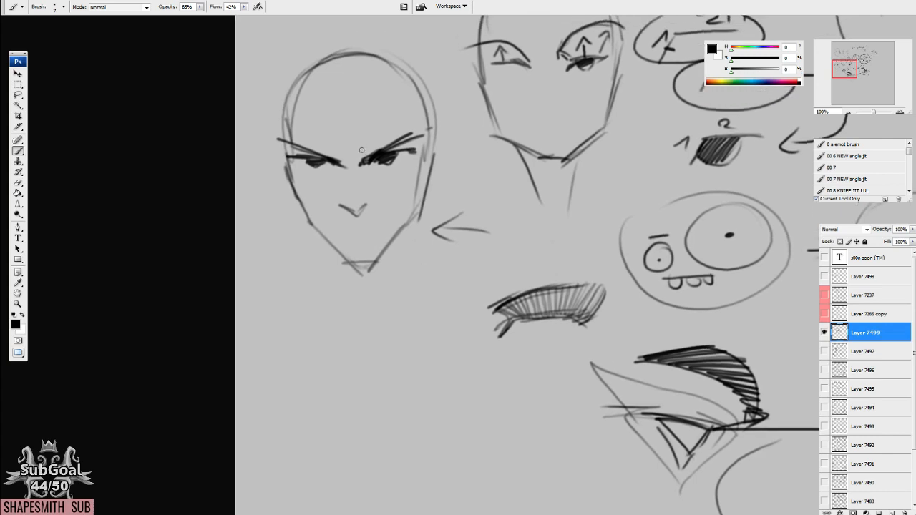
{"action": "left_click_drag", "start_coordinate": [360, 160], "coordinate": [357, 153]}
Sketch a new circular head in the empty area beneath the pointed-chin head and add angular cheek and jaw lines.
{"action": "left_click_drag", "start_coordinate": [497, 345], "coordinate": [506, 204]}
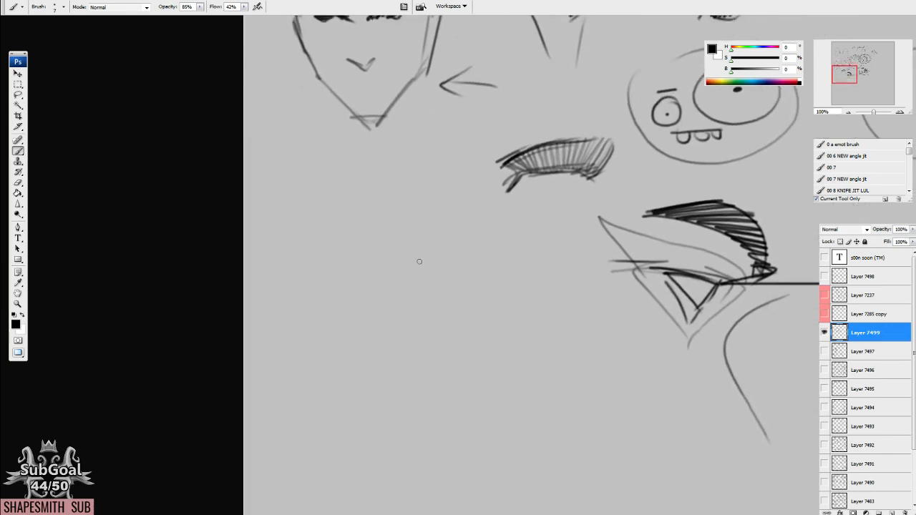
{"action": "left_click_drag", "start_coordinate": [430, 308], "coordinate": [412, 209]}
{"action": "left_click_drag", "start_coordinate": [441, 178], "coordinate": [385, 167]}
{"action": "left_click_drag", "start_coordinate": [338, 259], "coordinate": [368, 321]}
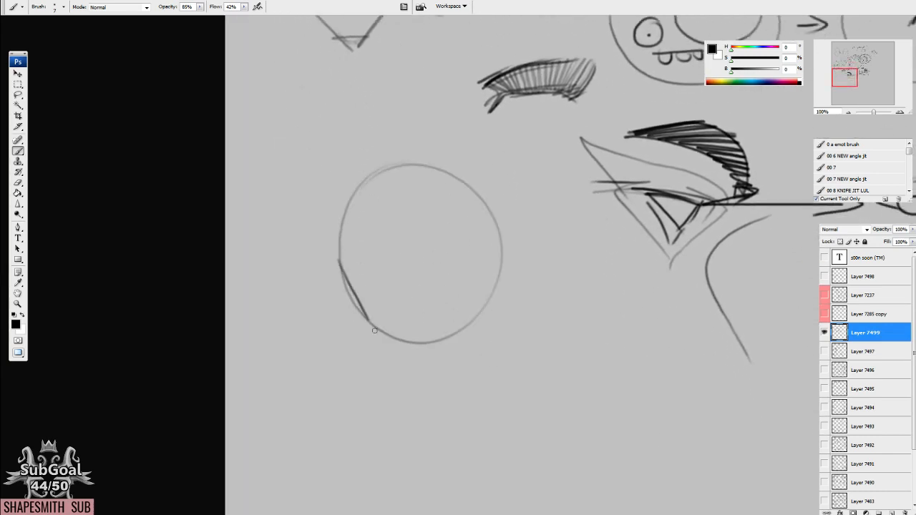
{"action": "left_click_drag", "start_coordinate": [500, 248], "coordinate": [484, 309]}
{"action": "left_click_drag", "start_coordinate": [331, 254], "coordinate": [366, 323]}
{"action": "mouse_move", "coordinate": [346, 312]}
{"action": "left_mouse_down"}
{"action": "mouse_move", "coordinate": [437, 346]}
{"action": "mouse_move", "coordinate": [482, 310]}
{"action": "left_mouse_up"}
{"action": "left_click_drag", "start_coordinate": [341, 238], "coordinate": [365, 326]}
{"action": "mouse_move", "coordinate": [340, 249]}
{"action": "left_mouse_down"}
{"action": "mouse_move", "coordinate": [363, 319]}
{"action": "mouse_move", "coordinate": [443, 345]}
{"action": "mouse_move", "coordinate": [481, 312]}
{"action": "left_mouse_up"}
{"action": "left_click_drag", "start_coordinate": [501, 235], "coordinate": [484, 301]}
{"action": "left_click_drag", "start_coordinate": [492, 221], "coordinate": [485, 296]}
{"action": "mouse_move", "coordinate": [500, 235]}
{"action": "left_mouse_down"}
{"action": "mouse_move", "coordinate": [489, 275]}
{"action": "mouse_move", "coordinate": [506, 277]}
{"action": "left_mouse_up"}
Add a taller skull curve, rounded ears and V-shaped neck lines to the new head.
{"action": "left_click_drag", "start_coordinate": [340, 224], "coordinate": [355, 272]}
{"action": "mouse_move", "coordinate": [342, 230]}
{"action": "left_mouse_down"}
{"action": "mouse_move", "coordinate": [368, 148]}
{"action": "mouse_move", "coordinate": [392, 131]}
{"action": "left_mouse_up"}
{"action": "mouse_move", "coordinate": [491, 209]}
{"action": "left_mouse_down"}
{"action": "mouse_move", "coordinate": [445, 139]}
{"action": "mouse_move", "coordinate": [346, 166]}
{"action": "left_mouse_up"}
{"action": "mouse_move", "coordinate": [340, 247]}
{"action": "left_mouse_down"}
{"action": "mouse_move", "coordinate": [485, 191]}
{"action": "mouse_move", "coordinate": [490, 217]}
{"action": "mouse_move", "coordinate": [346, 297]}
{"action": "left_mouse_up"}
{"action": "mouse_move", "coordinate": [399, 366]}
{"action": "left_mouse_down"}
{"action": "mouse_move", "coordinate": [388, 324]}
{"action": "mouse_move", "coordinate": [404, 357]}
{"action": "left_mouse_up"}
{"action": "left_click_drag", "start_coordinate": [451, 293], "coordinate": [434, 362]}
{"action": "left_click_drag", "start_coordinate": [367, 290], "coordinate": [420, 357]}
{"action": "left_click_drag", "start_coordinate": [449, 285], "coordinate": [419, 359]}
Draw slanted eyebrows, dark narrow eyes and a small flat nose on the new head.
{"action": "mouse_move", "coordinate": [430, 202]}
{"action": "left_mouse_down"}
{"action": "mouse_move", "coordinate": [434, 191]}
{"action": "mouse_move", "coordinate": [438, 207]}
{"action": "mouse_move", "coordinate": [460, 188]}
{"action": "mouse_move", "coordinate": [425, 214]}
{"action": "mouse_move", "coordinate": [468, 181]}
{"action": "left_mouse_up"}
{"action": "mouse_move", "coordinate": [428, 209]}
{"action": "left_mouse_down"}
{"action": "mouse_move", "coordinate": [455, 193]}
{"action": "mouse_move", "coordinate": [477, 144]}
{"action": "left_mouse_up"}
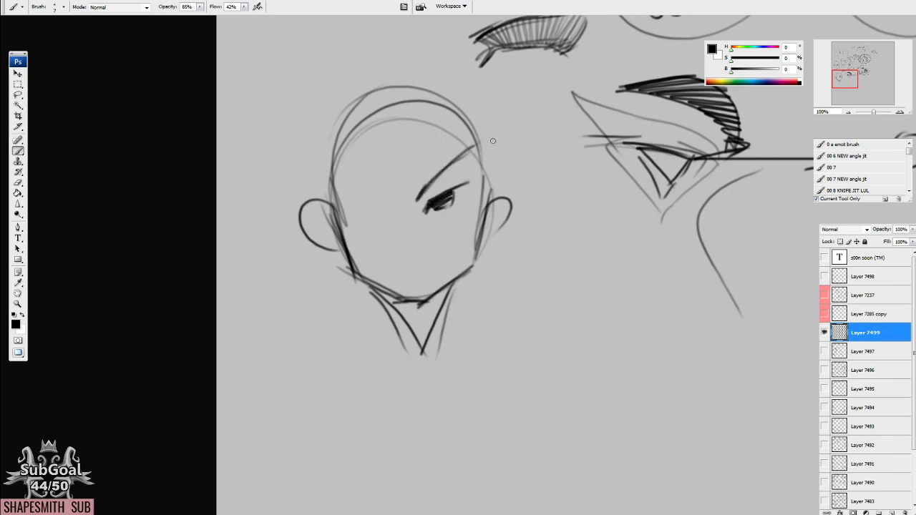
{"action": "left_click_drag", "start_coordinate": [443, 327], "coordinate": [488, 329]}
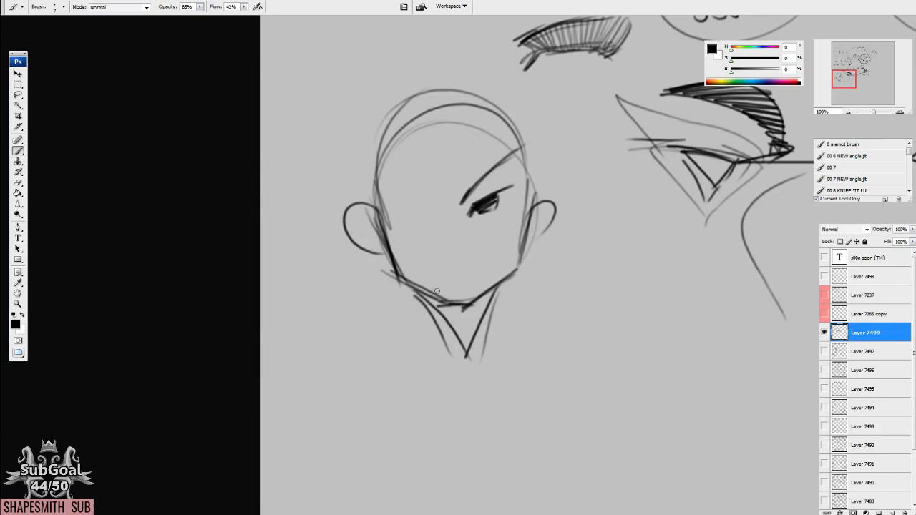
{"action": "mouse_move", "coordinate": [432, 179]}
{"action": "left_mouse_down"}
{"action": "mouse_move", "coordinate": [429, 213]}
{"action": "mouse_move", "coordinate": [378, 207]}
{"action": "mouse_move", "coordinate": [381, 183]}
{"action": "left_mouse_up"}
{"action": "left_click_drag", "start_coordinate": [426, 207], "coordinate": [377, 181]}
{"action": "left_click_drag", "start_coordinate": [420, 217], "coordinate": [399, 214]}
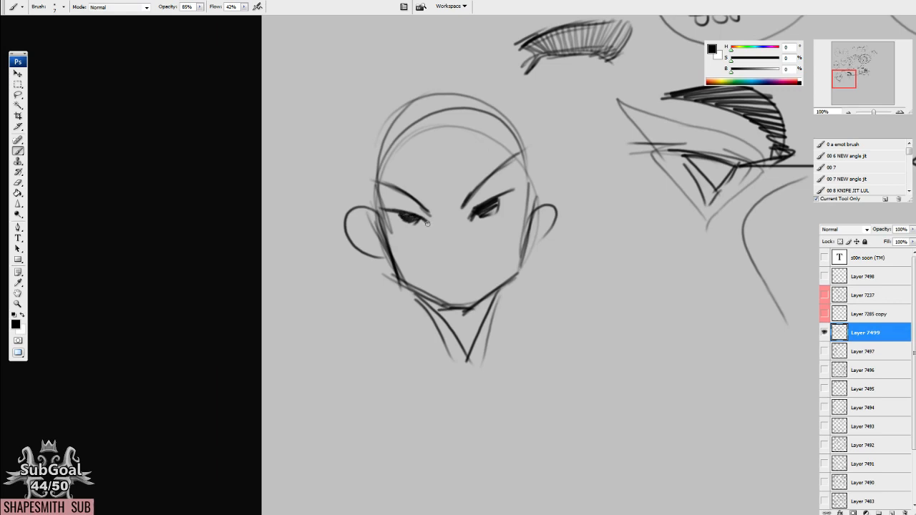
{"action": "mouse_move", "coordinate": [444, 255]}
{"action": "left_mouse_down"}
{"action": "mouse_move", "coordinate": [465, 252]}
{"action": "mouse_move", "coordinate": [447, 255]}
{"action": "left_mouse_up"}
{"action": "left_click_drag", "start_coordinate": [472, 217], "coordinate": [490, 200]}
{"action": "mouse_move", "coordinate": [484, 226]}
{"action": "left_mouse_down"}
{"action": "mouse_move", "coordinate": [486, 197]}
{"action": "mouse_move", "coordinate": [516, 184]}
{"action": "left_mouse_up"}
{"action": "left_click_drag", "start_coordinate": [514, 186], "coordinate": [515, 193]}
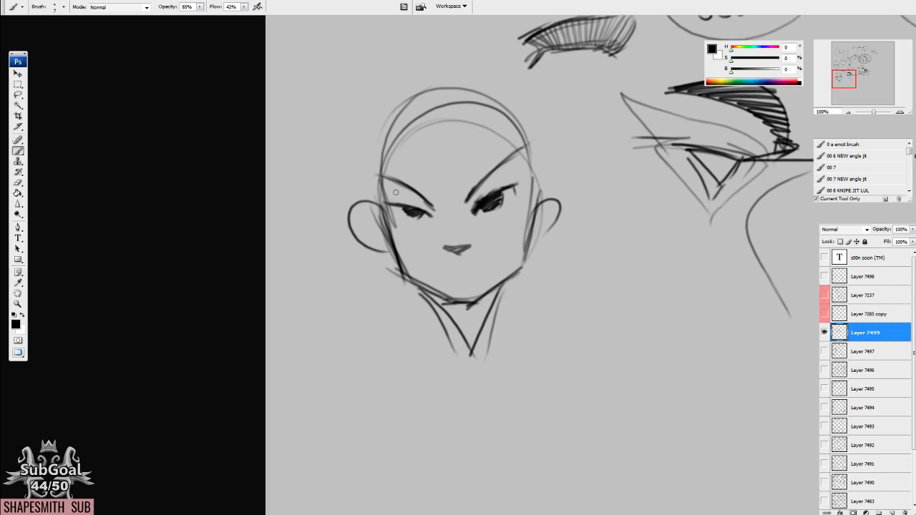
Add angled cheek lines to the face and touch the dark eyes with sampled light gray.
{"action": "left_click_drag", "start_coordinate": [392, 242], "coordinate": [423, 264]}
{"action": "mouse_move", "coordinate": [534, 195]}
{"action": "left_mouse_down"}
{"action": "mouse_move", "coordinate": [504, 255]}
{"action": "mouse_move", "coordinate": [491, 228]}
{"action": "left_mouse_up"}
{"action": "left_click_drag", "start_coordinate": [404, 200], "coordinate": [413, 214]}
{"action": "left_click", "coordinate": [428, 223], "text": "alt"}
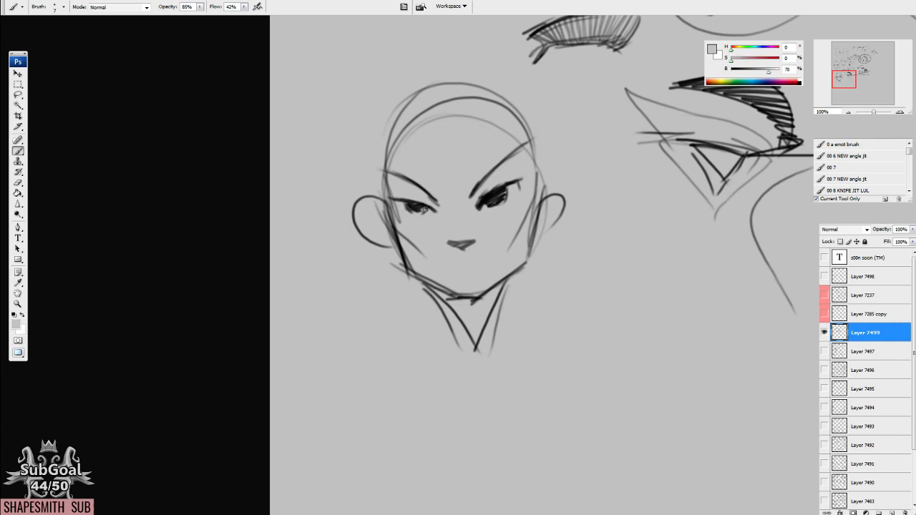
{"action": "left_click", "coordinate": [495, 190], "text": "alt"}
Draw a simplified eye beside the head with an angled inner corner, a straight upper lid and a hatched half-round iris.
{"action": "mouse_move", "coordinate": [662, 345]}
{"action": "left_mouse_down"}
{"action": "mouse_move", "coordinate": [434, 278]}
{"action": "mouse_move", "coordinate": [417, 222]}
{"action": "mouse_move", "coordinate": [428, 231]}
{"action": "mouse_move", "coordinate": [493, 222]}
{"action": "left_mouse_up"}
{"action": "left_click_drag", "start_coordinate": [431, 233], "coordinate": [417, 251]}
{"action": "mouse_move", "coordinate": [424, 235]}
{"action": "left_mouse_down"}
{"action": "mouse_move", "coordinate": [501, 222]}
{"action": "mouse_move", "coordinate": [413, 251]}
{"action": "left_mouse_up"}
{"action": "mouse_move", "coordinate": [487, 282]}
{"action": "left_mouse_down"}
{"action": "mouse_move", "coordinate": [484, 273]}
{"action": "mouse_move", "coordinate": [462, 292]}
{"action": "mouse_move", "coordinate": [494, 276]}
{"action": "mouse_move", "coordinate": [489, 268]}
{"action": "left_mouse_up"}
{"action": "mouse_move", "coordinate": [443, 275]}
{"action": "left_mouse_down"}
{"action": "mouse_move", "coordinate": [489, 268]}
{"action": "mouse_move", "coordinate": [444, 278]}
{"action": "left_mouse_up"}
{"action": "left_click_drag", "start_coordinate": [445, 277], "coordinate": [500, 269]}
{"action": "mouse_move", "coordinate": [455, 284]}
{"action": "left_mouse_down"}
{"action": "mouse_move", "coordinate": [499, 273]}
{"action": "mouse_move", "coordinate": [453, 287]}
{"action": "mouse_move", "coordinate": [484, 261]}
{"action": "left_mouse_up"}
{"action": "mouse_move", "coordinate": [447, 274]}
{"action": "left_mouse_down"}
{"action": "mouse_move", "coordinate": [467, 266]}
{"action": "mouse_move", "coordinate": [453, 289]}
{"action": "mouse_move", "coordinate": [439, 290]}
{"action": "mouse_move", "coordinate": [454, 290]}
{"action": "mouse_move", "coordinate": [485, 262]}
{"action": "left_mouse_up"}
{"action": "key", "text": "e"}
{"action": "key", "text": "b"}
{"action": "mouse_move", "coordinate": [453, 272]}
{"action": "left_mouse_down"}
{"action": "mouse_move", "coordinate": [491, 262]}
{"action": "mouse_move", "coordinate": [499, 271]}
{"action": "left_mouse_up"}
{"action": "mouse_move", "coordinate": [496, 272]}
{"action": "left_mouse_down"}
{"action": "mouse_move", "coordinate": [459, 291]}
{"action": "mouse_move", "coordinate": [483, 286]}
{"action": "left_mouse_up"}
{"action": "mouse_move", "coordinate": [494, 271]}
{"action": "left_mouse_down"}
{"action": "mouse_move", "coordinate": [479, 290]}
{"action": "mouse_move", "coordinate": [464, 291]}
{"action": "mouse_move", "coordinate": [489, 281]}
{"action": "mouse_move", "coordinate": [452, 278]}
{"action": "mouse_move", "coordinate": [454, 288]}
{"action": "mouse_move", "coordinate": [436, 269]}
{"action": "mouse_move", "coordinate": [441, 299]}
{"action": "mouse_move", "coordinate": [508, 280]}
{"action": "left_mouse_up"}
{"action": "key", "text": "e"}
{"action": "key", "text": "b"}
Lasso the simplified eye's iris, fit it against the straight upper lid and clear the selection.
{"action": "key", "text": "l"}
{"action": "mouse_move", "coordinate": [455, 241]}
{"action": "left_mouse_down"}
{"action": "mouse_move", "coordinate": [522, 309]}
{"action": "mouse_move", "coordinate": [504, 252]}
{"action": "left_mouse_up"}
{"action": "left_click_drag", "start_coordinate": [491, 308], "coordinate": [485, 261]}
{"action": "key", "text": "ctrl+d"}
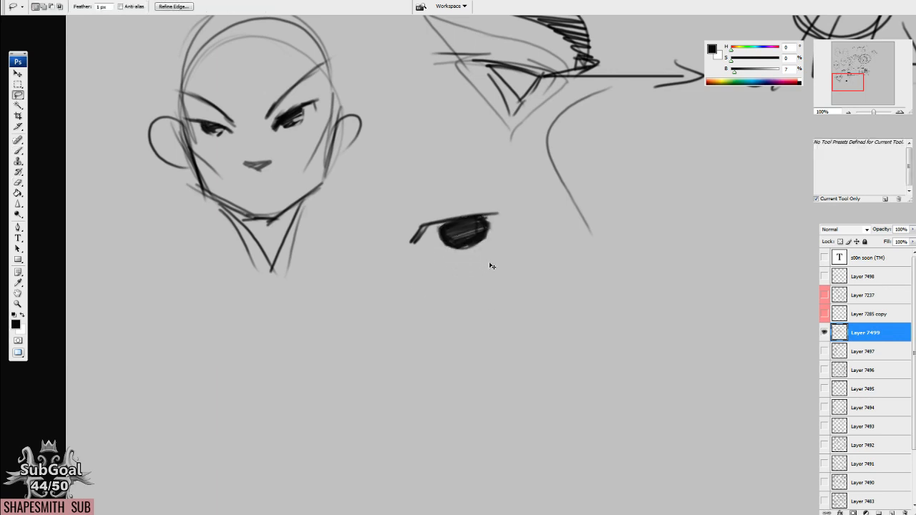
Label the simplified eye 2 and draw a smaller straight-lidded eye with a small dark iris and arrowhead mark below it.
{"action": "key", "text": "b"}
{"action": "left_click_drag", "start_coordinate": [451, 200], "coordinate": [469, 211]}
{"action": "mouse_move", "coordinate": [482, 278]}
{"action": "left_mouse_down"}
{"action": "mouse_move", "coordinate": [480, 242]}
{"action": "mouse_move", "coordinate": [467, 270]}
{"action": "mouse_move", "coordinate": [550, 249]}
{"action": "left_mouse_up"}
{"action": "mouse_move", "coordinate": [491, 254]}
{"action": "left_mouse_down"}
{"action": "mouse_move", "coordinate": [518, 252]}
{"action": "mouse_move", "coordinate": [493, 251]}
{"action": "mouse_move", "coordinate": [518, 259]}
{"action": "mouse_move", "coordinate": [493, 250]}
{"action": "left_mouse_up"}
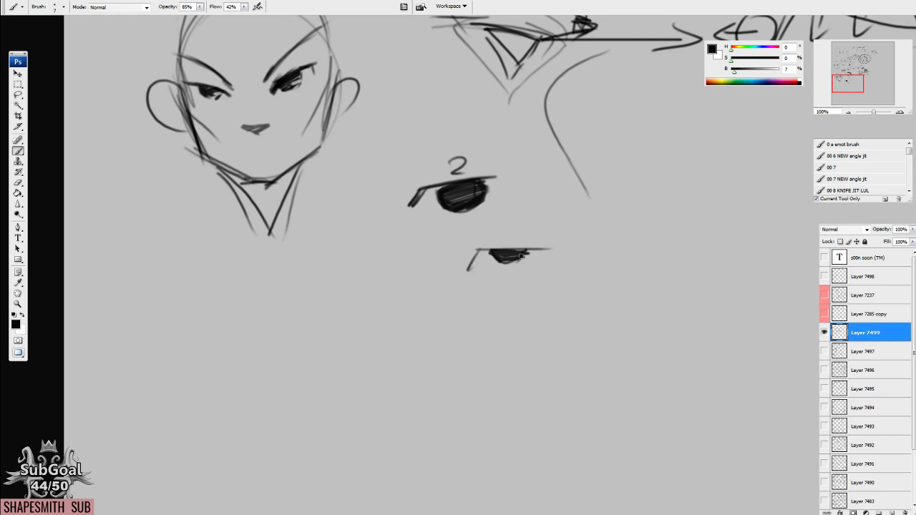
{"action": "scroll", "coordinate": [526, 251], "scroll_direction": "down", "scroll_amount": 3}
{"action": "mouse_move", "coordinate": [425, 299]}
{"action": "left_mouse_down"}
{"action": "mouse_move", "coordinate": [445, 271]}
{"action": "mouse_move", "coordinate": [522, 262]}
{"action": "left_mouse_up"}
{"action": "left_click_drag", "start_coordinate": [554, 195], "coordinate": [537, 210]}
{"action": "left_click_drag", "start_coordinate": [540, 202], "coordinate": [558, 215]}
Draw a third eye labelled 1 with a hatched, half-round iris, and mark the corner overlap on eyes 1 and 2.
{"action": "mouse_move", "coordinate": [438, 284]}
{"action": "left_mouse_down"}
{"action": "mouse_move", "coordinate": [484, 296]}
{"action": "mouse_move", "coordinate": [505, 266]}
{"action": "left_mouse_up"}
{"action": "mouse_move", "coordinate": [490, 296]}
{"action": "left_mouse_down"}
{"action": "mouse_move", "coordinate": [435, 287]}
{"action": "mouse_move", "coordinate": [425, 299]}
{"action": "mouse_move", "coordinate": [420, 283]}
{"action": "mouse_move", "coordinate": [440, 289]}
{"action": "mouse_move", "coordinate": [428, 294]}
{"action": "mouse_move", "coordinate": [422, 260]}
{"action": "mouse_move", "coordinate": [427, 284]}
{"action": "left_mouse_up"}
{"action": "left_click_drag", "start_coordinate": [425, 336], "coordinate": [426, 328]}
{"action": "left_click_drag", "start_coordinate": [448, 263], "coordinate": [438, 288]}
{"action": "mouse_move", "coordinate": [484, 260]}
{"action": "left_mouse_down"}
{"action": "mouse_move", "coordinate": [465, 295]}
{"action": "mouse_move", "coordinate": [502, 259]}
{"action": "left_mouse_up"}
{"action": "mouse_move", "coordinate": [432, 284]}
{"action": "left_mouse_down"}
{"action": "mouse_move", "coordinate": [465, 297]}
{"action": "mouse_move", "coordinate": [502, 260]}
{"action": "mouse_move", "coordinate": [477, 297]}
{"action": "left_mouse_up"}
{"action": "mouse_move", "coordinate": [438, 177]}
{"action": "left_mouse_down"}
{"action": "mouse_move", "coordinate": [468, 199]}
{"action": "mouse_move", "coordinate": [496, 169]}
{"action": "left_mouse_up"}
{"action": "mouse_move", "coordinate": [438, 178]}
{"action": "left_mouse_down"}
{"action": "mouse_move", "coordinate": [450, 192]}
{"action": "mouse_move", "coordinate": [497, 167]}
{"action": "left_mouse_up"}
{"action": "mouse_move", "coordinate": [433, 165]}
{"action": "left_mouse_down"}
{"action": "mouse_move", "coordinate": [439, 183]}
{"action": "mouse_move", "coordinate": [447, 174]}
{"action": "mouse_move", "coordinate": [426, 193]}
{"action": "left_mouse_up"}
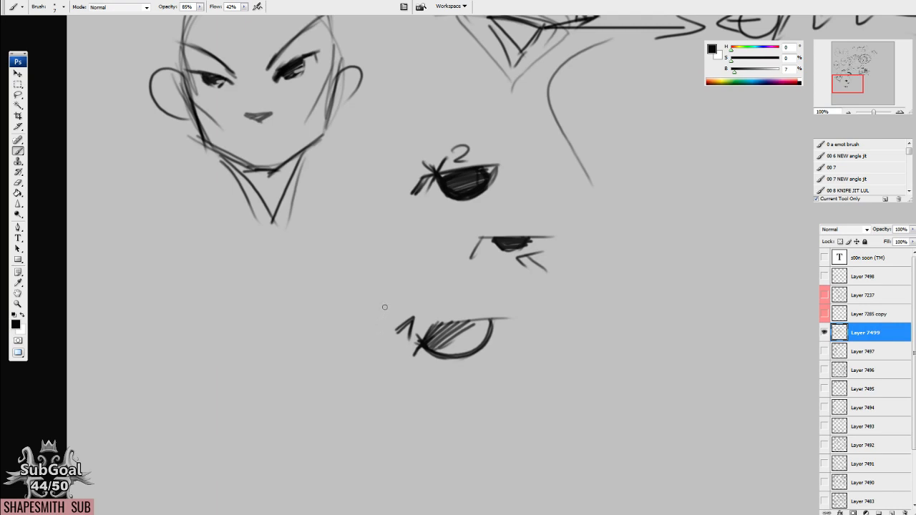
Link the eye sketches with curved arrows, and add a question mark and tick marks around the small middle iris.
{"action": "left_click_drag", "start_coordinate": [360, 192], "coordinate": [356, 211]}
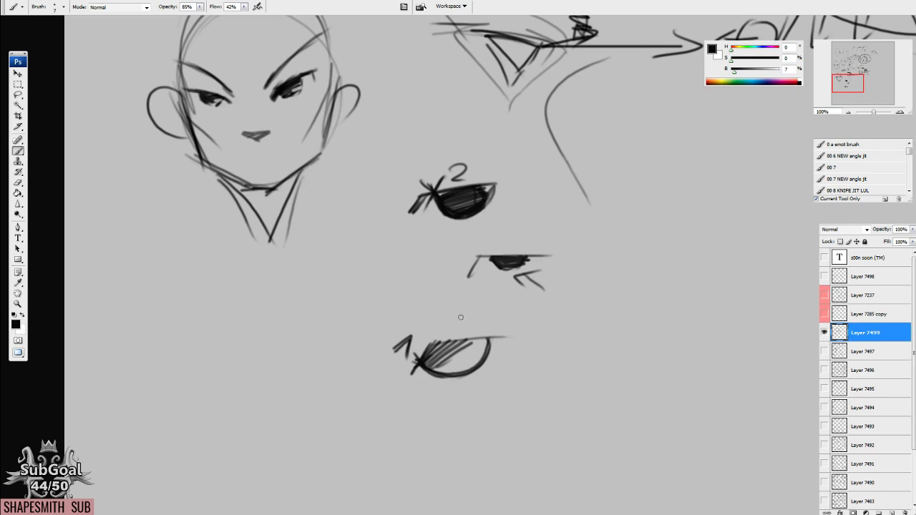
{"action": "left_click_drag", "start_coordinate": [483, 253], "coordinate": [484, 209]}
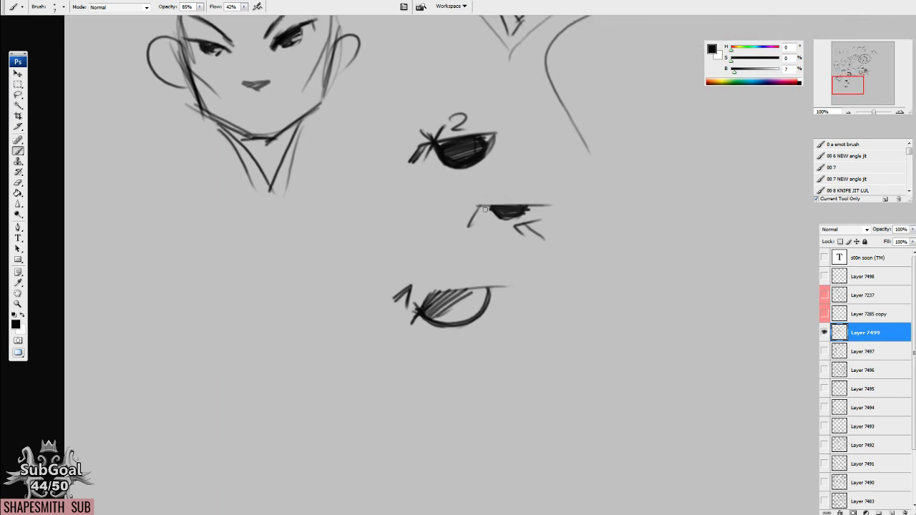
{"action": "mouse_move", "coordinate": [449, 181]}
{"action": "left_mouse_down"}
{"action": "mouse_move", "coordinate": [425, 186]}
{"action": "mouse_move", "coordinate": [395, 246]}
{"action": "mouse_move", "coordinate": [438, 269]}
{"action": "left_mouse_up"}
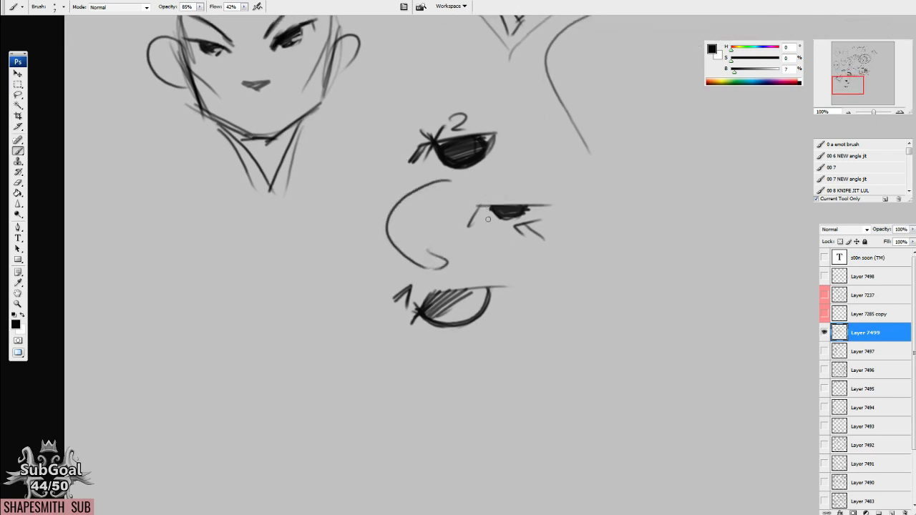
{"action": "mouse_move", "coordinate": [491, 207]}
{"action": "left_mouse_down"}
{"action": "mouse_move", "coordinate": [522, 211]}
{"action": "mouse_move", "coordinate": [490, 211]}
{"action": "mouse_move", "coordinate": [509, 195]}
{"action": "left_mouse_up"}
{"action": "mouse_move", "coordinate": [507, 198]}
{"action": "left_mouse_down"}
{"action": "mouse_move", "coordinate": [490, 211]}
{"action": "mouse_move", "coordinate": [538, 211]}
{"action": "left_mouse_up"}
{"action": "mouse_move", "coordinate": [502, 237]}
{"action": "left_mouse_down"}
{"action": "mouse_move", "coordinate": [467, 263]}
{"action": "mouse_move", "coordinate": [473, 272]}
{"action": "left_mouse_up"}
{"action": "left_click_drag", "start_coordinate": [425, 317], "coordinate": [455, 290]}
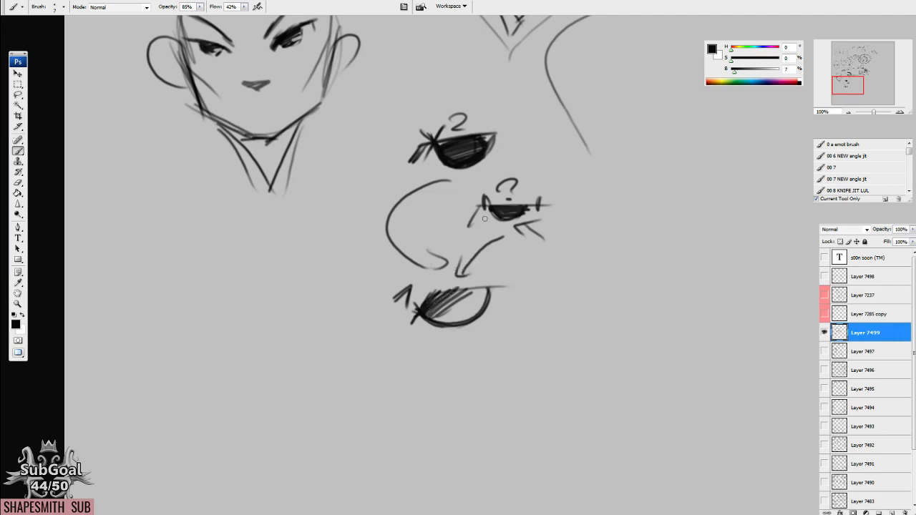
Lasso the small middle iris, scale it up to about 231% and clear the selection.
{"action": "key", "text": "l"}
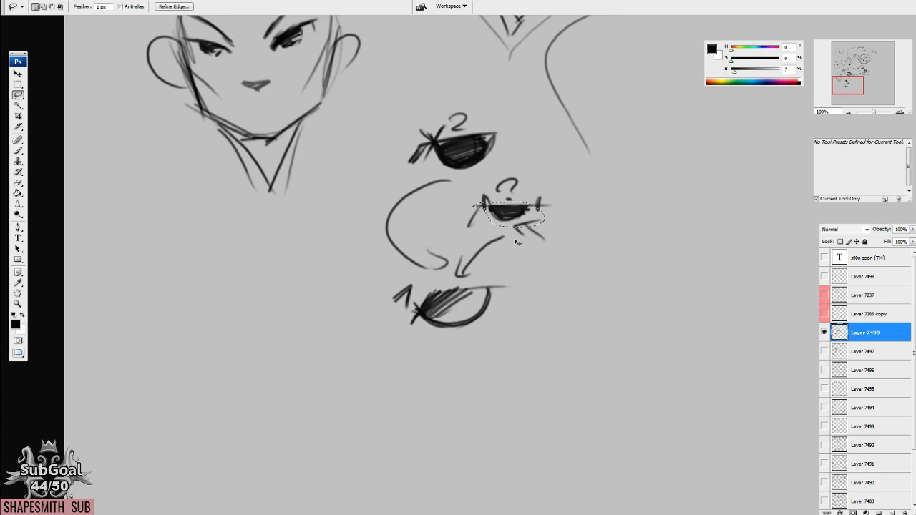
{"action": "key", "text": "ctrl+t"}
{"action": "left_click_drag", "start_coordinate": [546, 201], "coordinate": [599, 176]}
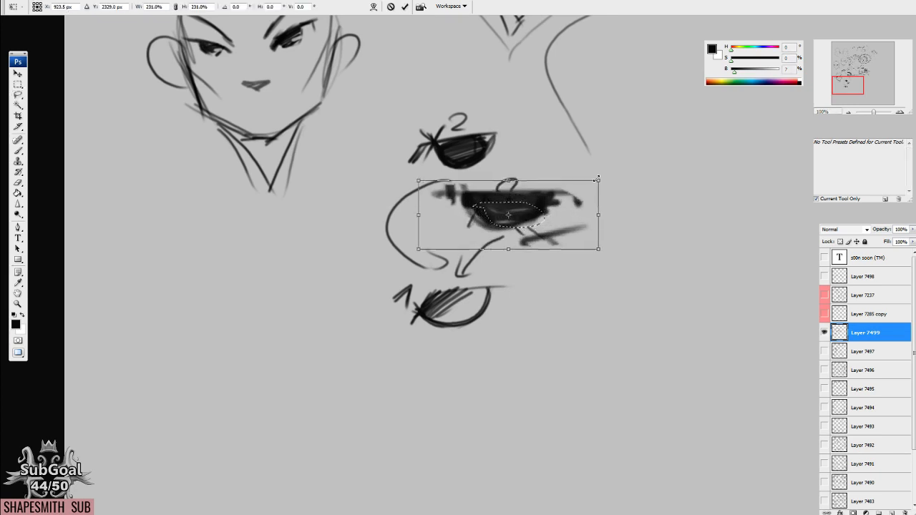
{"action": "key", "text": "Return"}
{"action": "key", "text": "ctrl+d"}
Erase the blurred marks around the enlarged middle eye and redraw its upper lid, inner corner and iris.
{"action": "key", "text": "e"}
{"action": "mouse_move", "coordinate": [446, 198]}
{"action": "left_mouse_down"}
{"action": "mouse_move", "coordinate": [474, 185]}
{"action": "mouse_move", "coordinate": [555, 180]}
{"action": "mouse_move", "coordinate": [462, 184]}
{"action": "mouse_move", "coordinate": [459, 214]}
{"action": "mouse_move", "coordinate": [473, 179]}
{"action": "left_mouse_up"}
{"action": "mouse_move", "coordinate": [566, 207]}
{"action": "left_mouse_down"}
{"action": "mouse_move", "coordinate": [589, 198]}
{"action": "mouse_move", "coordinate": [577, 199]}
{"action": "left_mouse_up"}
{"action": "key", "text": "b"}
{"action": "mouse_move", "coordinate": [485, 221]}
{"action": "left_mouse_down"}
{"action": "mouse_move", "coordinate": [528, 224]}
{"action": "mouse_move", "coordinate": [529, 215]}
{"action": "left_mouse_up"}
{"action": "left_click", "coordinate": [548, 282], "text": "alt"}
{"action": "left_click_drag", "start_coordinate": [524, 209], "coordinate": [539, 209]}
{"action": "left_click_drag", "start_coordinate": [756, 70], "coordinate": [721, 76]}
{"action": "mouse_move", "coordinate": [478, 197]}
{"action": "left_mouse_down"}
{"action": "mouse_move", "coordinate": [466, 227]}
{"action": "mouse_move", "coordinate": [547, 195]}
{"action": "left_mouse_up"}
Draw the upper lid and dark inner corner of a new eye beside the enlarged one, and reposition it with the lasso.
{"action": "mouse_move", "coordinate": [666, 152]}
{"action": "left_mouse_down"}
{"action": "mouse_move", "coordinate": [529, 179]}
{"action": "mouse_move", "coordinate": [521, 170]}
{"action": "mouse_move", "coordinate": [585, 169]}
{"action": "left_mouse_up"}
{"action": "left_click_drag", "start_coordinate": [505, 189], "coordinate": [585, 168]}
{"action": "mouse_move", "coordinate": [518, 182]}
{"action": "left_mouse_down"}
{"action": "mouse_move", "coordinate": [509, 190]}
{"action": "mouse_move", "coordinate": [519, 203]}
{"action": "mouse_move", "coordinate": [520, 186]}
{"action": "mouse_move", "coordinate": [508, 189]}
{"action": "mouse_move", "coordinate": [593, 171]}
{"action": "left_mouse_up"}
{"action": "key", "text": "e"}
{"action": "key", "text": "b"}
{"action": "key", "text": "l"}
{"action": "left_click_drag", "start_coordinate": [533, 134], "coordinate": [530, 136]}
{"action": "left_click_drag", "start_coordinate": [566, 210], "coordinate": [564, 279]}
{"action": "key", "text": "ctrl+d"}
Add arched brow and crease lines above the new eye and complete a matching second eye beneath it.
{"action": "key", "text": "b"}
{"action": "left_click_drag", "start_coordinate": [489, 179], "coordinate": [598, 128]}
{"action": "left_click_drag", "start_coordinate": [516, 151], "coordinate": [614, 149]}
{"action": "left_click_drag", "start_coordinate": [496, 234], "coordinate": [601, 221]}
{"action": "left_click_drag", "start_coordinate": [516, 213], "coordinate": [598, 218]}
{"action": "left_click_drag", "start_coordinate": [579, 175], "coordinate": [608, 163]}
{"action": "left_click_drag", "start_coordinate": [581, 242], "coordinate": [602, 231]}
{"action": "scroll", "coordinate": [577, 280], "scroll_direction": "down", "scroll_amount": 1}
{"action": "mouse_move", "coordinate": [529, 219]}
{"action": "left_mouse_down"}
{"action": "mouse_move", "coordinate": [547, 225]}
{"action": "mouse_move", "coordinate": [550, 239]}
{"action": "mouse_move", "coordinate": [568, 227]}
{"action": "left_mouse_up"}
{"action": "mouse_move", "coordinate": [519, 159]}
{"action": "left_mouse_down"}
{"action": "mouse_move", "coordinate": [539, 167]}
{"action": "mouse_move", "coordinate": [535, 151]}
{"action": "mouse_move", "coordinate": [550, 151]}
{"action": "mouse_move", "coordinate": [531, 169]}
{"action": "mouse_move", "coordinate": [549, 163]}
{"action": "left_mouse_up"}
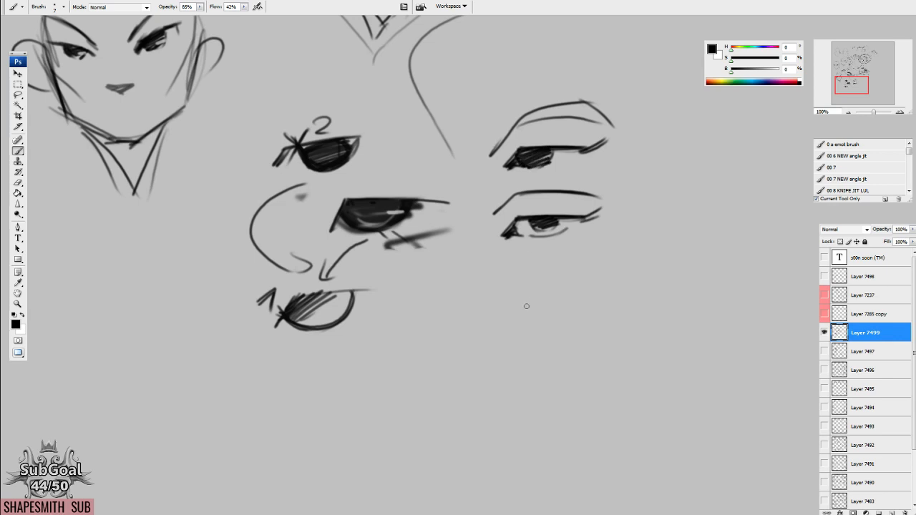
Paint light-gray highlights into the irises of both new eyes and restore black as the brush colour.
{"action": "left_click_drag", "start_coordinate": [526, 301], "coordinate": [518, 307]}
{"action": "left_click", "coordinate": [631, 195], "text": "alt"}
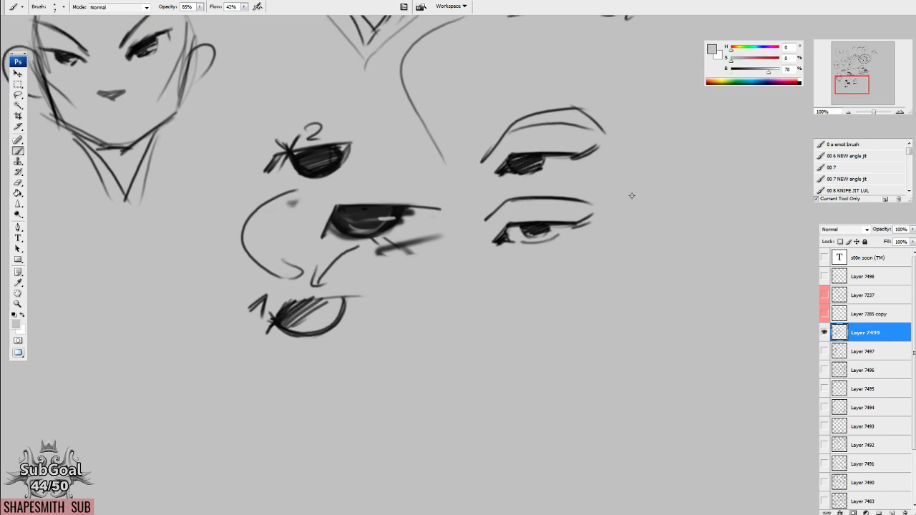
{"action": "left_click_drag", "start_coordinate": [538, 159], "coordinate": [518, 172]}
{"action": "left_click_drag", "start_coordinate": [544, 223], "coordinate": [527, 236]}
{"action": "key", "text": "d"}
Number the lower eye's corner and lid 1 and 2, and draw a straight lid with an angled inner corner beneath it.
{"action": "left_click_drag", "start_coordinate": [601, 266], "coordinate": [593, 291]}
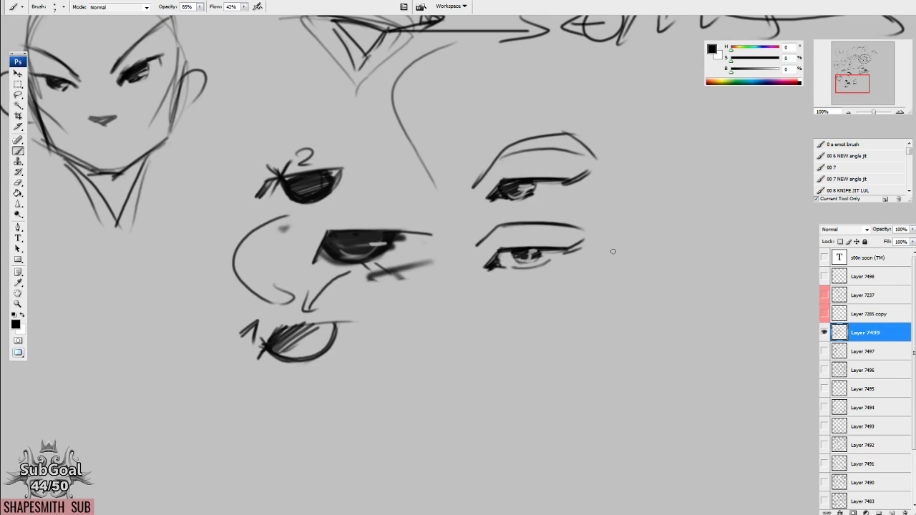
{"action": "scroll", "coordinate": [482, 252], "scroll_direction": "down", "scroll_amount": 1}
{"action": "left_click_drag", "start_coordinate": [478, 225], "coordinate": [490, 236]}
{"action": "mouse_move", "coordinate": [549, 289]}
{"action": "left_mouse_down"}
{"action": "mouse_move", "coordinate": [482, 266]}
{"action": "mouse_move", "coordinate": [569, 263]}
{"action": "left_mouse_up"}
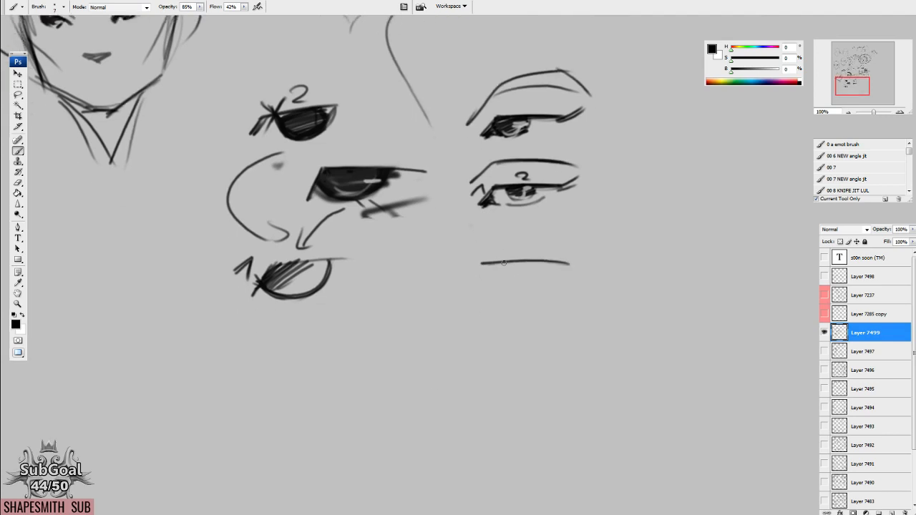
{"action": "mouse_move", "coordinate": [484, 265]}
{"action": "left_mouse_down"}
{"action": "mouse_move", "coordinate": [462, 296]}
{"action": "mouse_move", "coordinate": [490, 272]}
{"action": "mouse_move", "coordinate": [475, 284]}
{"action": "mouse_move", "coordinate": [560, 258]}
{"action": "left_mouse_up"}
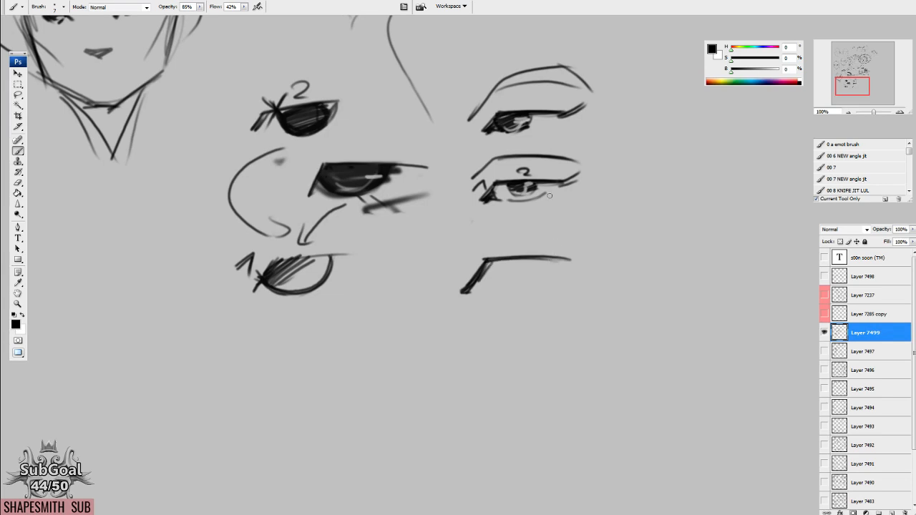
{"action": "left_click_drag", "start_coordinate": [528, 181], "coordinate": [526, 170]}
{"action": "mouse_move", "coordinate": [496, 249]}
{"action": "left_mouse_down"}
{"action": "mouse_move", "coordinate": [515, 264]}
{"action": "mouse_move", "coordinate": [534, 249]}
{"action": "left_mouse_up"}
{"action": "left_click_drag", "start_coordinate": [499, 249], "coordinate": [536, 249]}
{"action": "mouse_move", "coordinate": [507, 255]}
{"action": "left_mouse_down"}
{"action": "mouse_move", "coordinate": [557, 249]}
{"action": "mouse_move", "coordinate": [481, 277]}
{"action": "left_mouse_up"}
{"action": "key", "text": "ctrl+alt+z"}
{"action": "key", "text": "ctrl+alt+z"}
{"action": "key", "text": "ctrl+alt+z"}
{"action": "key", "text": "ctrl+alt+z"}
{"action": "key", "text": "ctrl+alt+z"}
{"action": "key", "text": "ctrl+alt+z"}
Draw a large half-round iris under the new straight lid and fill its inner side with dark diagonal hatching.
{"action": "scroll", "coordinate": [527, 240], "scroll_direction": "down", "scroll_amount": 1}
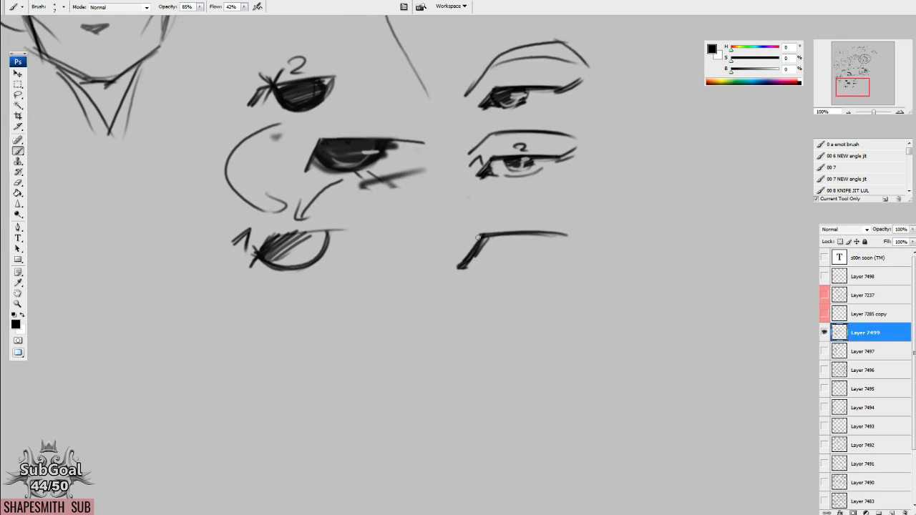
{"action": "scroll", "coordinate": [494, 246], "scroll_direction": "down", "scroll_amount": 1}
{"action": "scroll", "coordinate": [502, 250], "scroll_direction": "down", "scroll_amount": 1}
{"action": "mouse_move", "coordinate": [477, 241]}
{"action": "left_mouse_down"}
{"action": "mouse_move", "coordinate": [494, 254]}
{"action": "mouse_move", "coordinate": [535, 224]}
{"action": "mouse_move", "coordinate": [521, 255]}
{"action": "mouse_move", "coordinate": [511, 252]}
{"action": "mouse_move", "coordinate": [501, 218]}
{"action": "mouse_move", "coordinate": [512, 219]}
{"action": "left_mouse_up"}
{"action": "left_click_drag", "start_coordinate": [498, 252], "coordinate": [524, 223]}
{"action": "left_click_drag", "start_coordinate": [506, 254], "coordinate": [530, 226]}
{"action": "key", "text": "l"}
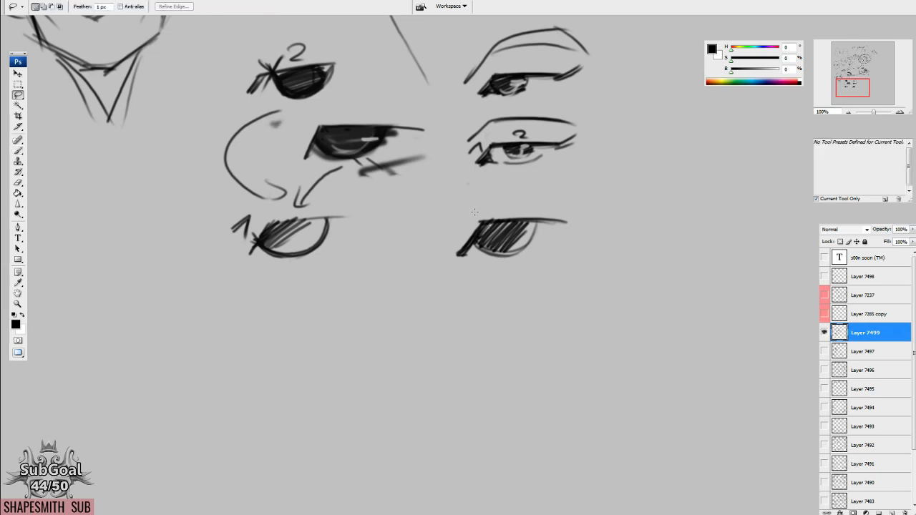
Duplicate the straight-lid eye below itself, erase the copy's iris and sketch a curved lower lid in its place.
{"action": "mouse_move", "coordinate": [473, 204]}
{"action": "left_mouse_down"}
{"action": "mouse_move", "coordinate": [423, 283]}
{"action": "mouse_move", "coordinate": [480, 270]}
{"action": "mouse_move", "coordinate": [474, 349]}
{"action": "left_mouse_up"}
{"action": "key", "text": "ctrl+d"}
{"action": "key", "text": "e"}
{"action": "mouse_move", "coordinate": [530, 324]}
{"action": "left_mouse_down"}
{"action": "mouse_move", "coordinate": [458, 320]}
{"action": "mouse_move", "coordinate": [486, 326]}
{"action": "mouse_move", "coordinate": [493, 315]}
{"action": "mouse_move", "coordinate": [516, 332]}
{"action": "mouse_move", "coordinate": [541, 316]}
{"action": "left_mouse_up"}
{"action": "key", "text": "b"}
{"action": "left_click_drag", "start_coordinate": [485, 333], "coordinate": [541, 319]}
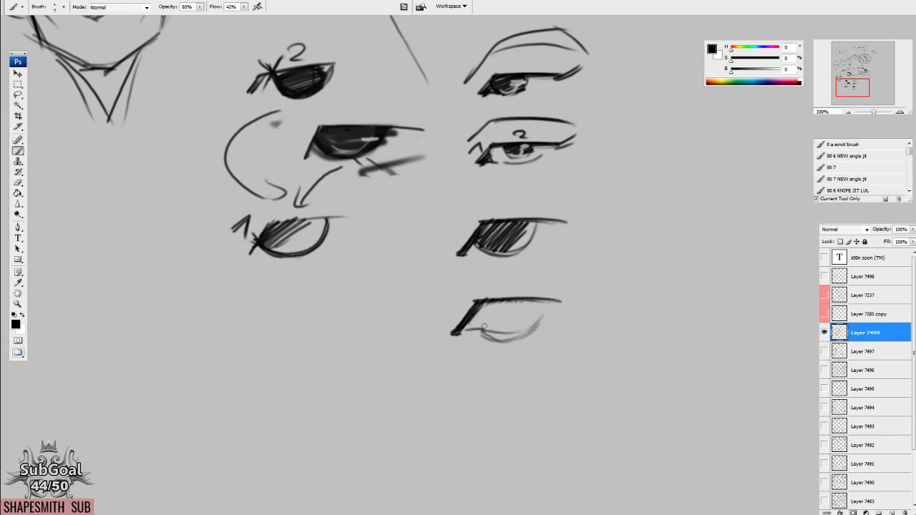
Draw a dark iris under the copied lid, hatch short lashes along the lower lid and strengthen the upper lid line.
{"action": "mouse_move", "coordinate": [480, 333]}
{"action": "left_mouse_down"}
{"action": "mouse_move", "coordinate": [520, 325]}
{"action": "mouse_move", "coordinate": [507, 327]}
{"action": "mouse_move", "coordinate": [538, 299]}
{"action": "mouse_move", "coordinate": [561, 300]}
{"action": "left_mouse_up"}
{"action": "mouse_move", "coordinate": [471, 303]}
{"action": "left_mouse_down"}
{"action": "mouse_move", "coordinate": [458, 329]}
{"action": "mouse_move", "coordinate": [468, 320]}
{"action": "mouse_move", "coordinate": [483, 337]}
{"action": "mouse_move", "coordinate": [514, 343]}
{"action": "left_mouse_up"}
{"action": "mouse_move", "coordinate": [518, 328]}
{"action": "left_mouse_down"}
{"action": "mouse_move", "coordinate": [522, 340]}
{"action": "mouse_move", "coordinate": [530, 336]}
{"action": "left_mouse_up"}
{"action": "mouse_move", "coordinate": [535, 317]}
{"action": "left_mouse_down"}
{"action": "mouse_move", "coordinate": [536, 332]}
{"action": "mouse_move", "coordinate": [538, 321]}
{"action": "left_mouse_up"}
{"action": "mouse_move", "coordinate": [542, 301]}
{"action": "left_mouse_down"}
{"action": "mouse_move", "coordinate": [535, 333]}
{"action": "mouse_move", "coordinate": [522, 339]}
{"action": "left_mouse_up"}
{"action": "mouse_move", "coordinate": [463, 297]}
{"action": "left_mouse_down"}
{"action": "mouse_move", "coordinate": [443, 310]}
{"action": "mouse_move", "coordinate": [518, 272]}
{"action": "mouse_move", "coordinate": [591, 284]}
{"action": "mouse_move", "coordinate": [558, 289]}
{"action": "left_mouse_up"}
{"action": "left_click_drag", "start_coordinate": [536, 298], "coordinate": [549, 291]}
{"action": "mouse_move", "coordinate": [473, 299]}
{"action": "left_mouse_down"}
{"action": "mouse_move", "coordinate": [445, 333]}
{"action": "mouse_move", "coordinate": [503, 297]}
{"action": "left_mouse_up"}
Build a thick hatched crease above the bottom eye and shade its inner corner and outer lid.
{"action": "left_click_drag", "start_coordinate": [446, 310], "coordinate": [458, 325]}
{"action": "left_click_drag", "start_coordinate": [462, 277], "coordinate": [443, 300]}
{"action": "left_click_drag", "start_coordinate": [462, 283], "coordinate": [443, 309]}
{"action": "mouse_move", "coordinate": [462, 277]}
{"action": "left_mouse_down"}
{"action": "mouse_move", "coordinate": [562, 261]}
{"action": "mouse_move", "coordinate": [574, 277]}
{"action": "left_mouse_up"}
{"action": "left_click_drag", "start_coordinate": [457, 312], "coordinate": [444, 323]}
{"action": "mouse_move", "coordinate": [470, 296]}
{"action": "left_mouse_down"}
{"action": "mouse_move", "coordinate": [449, 319]}
{"action": "mouse_move", "coordinate": [494, 275]}
{"action": "mouse_move", "coordinate": [509, 281]}
{"action": "mouse_move", "coordinate": [458, 326]}
{"action": "mouse_move", "coordinate": [560, 326]}
{"action": "mouse_move", "coordinate": [572, 272]}
{"action": "left_mouse_up"}
{"action": "mouse_move", "coordinate": [546, 298]}
{"action": "left_mouse_down"}
{"action": "mouse_move", "coordinate": [568, 275]}
{"action": "mouse_move", "coordinate": [552, 276]}
{"action": "left_mouse_up"}
{"action": "left_click_drag", "start_coordinate": [528, 303], "coordinate": [548, 277]}
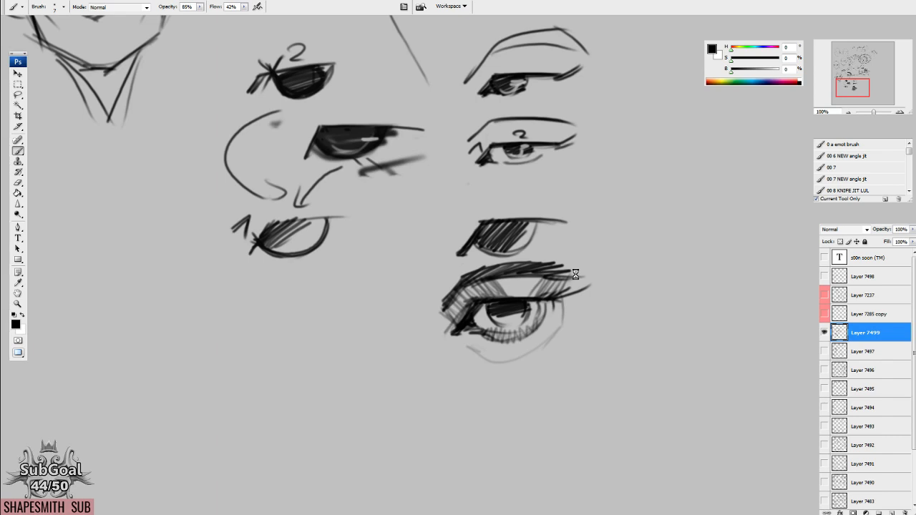
Hide Layer 7499 and examine the head sketches on Layer 7493, followed by those on Layer 7494.
{"action": "left_click_drag", "start_coordinate": [294, 168], "coordinate": [362, 319]}
{"action": "mouse_move", "coordinate": [468, 164]}
{"action": "left_mouse_down"}
{"action": "mouse_move", "coordinate": [551, 356]}
{"action": "mouse_move", "coordinate": [532, 370]}
{"action": "left_mouse_up"}
{"action": "left_click", "coordinate": [824, 332]}
{"action": "left_click", "coordinate": [824, 426]}
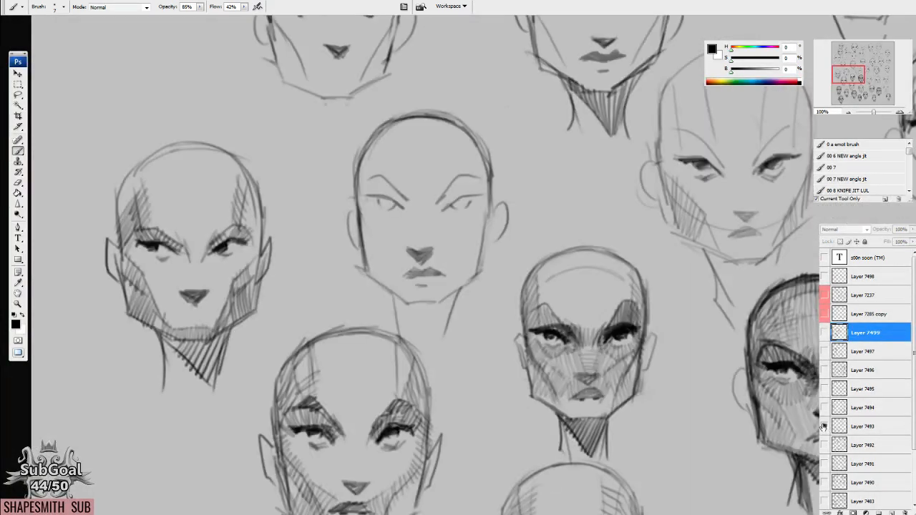
{"action": "double_click", "coordinate": [849, 113]}
{"action": "left_click_drag", "start_coordinate": [654, 411], "coordinate": [434, 259]}
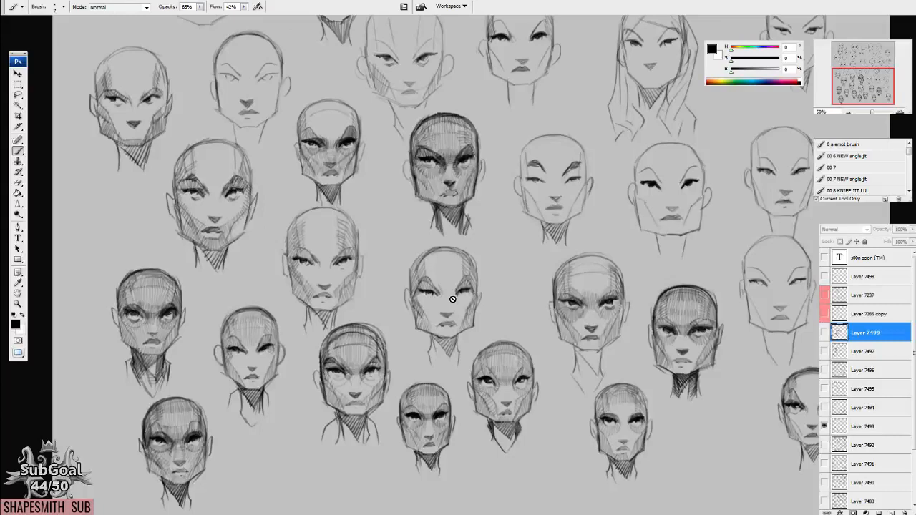
{"action": "left_click", "coordinate": [824, 425]}
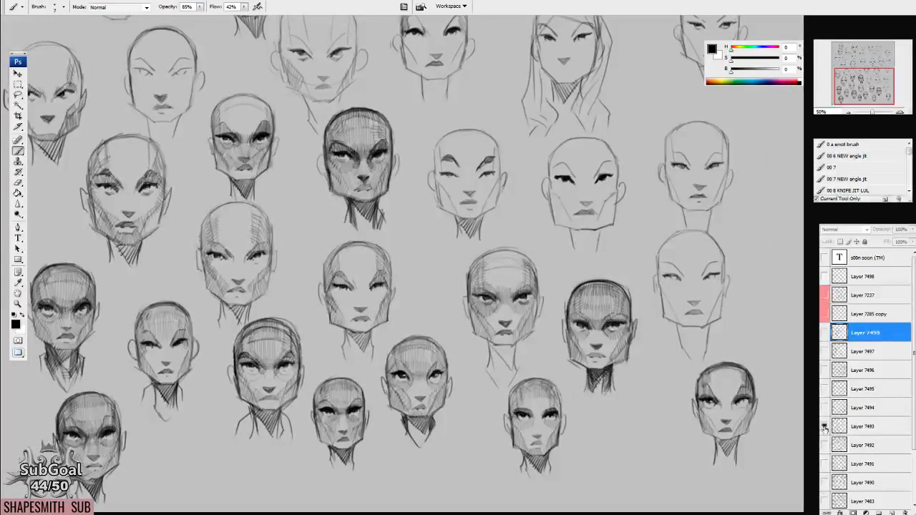
{"action": "left_click", "coordinate": [824, 407]}
{"action": "left_click_drag", "start_coordinate": [473, 267], "coordinate": [564, 392]}
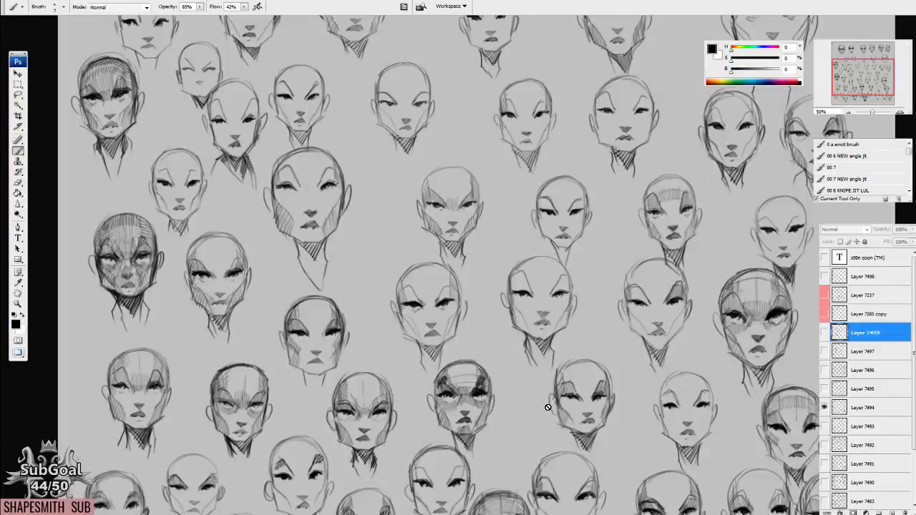
Examine the head sketches on Layer 7495 and Layer 7496, showing only one layer at a time.
{"action": "left_click", "coordinate": [824, 407]}
{"action": "left_click", "coordinate": [824, 388]}
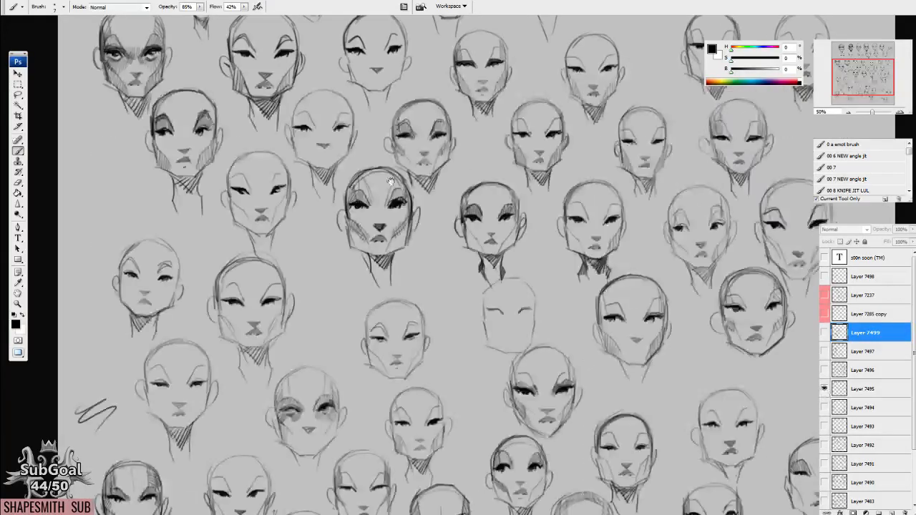
{"action": "left_click_drag", "start_coordinate": [390, 181], "coordinate": [371, 379]}
{"action": "mouse_move", "coordinate": [592, 372]}
{"action": "left_mouse_down"}
{"action": "mouse_move", "coordinate": [523, 435]}
{"action": "mouse_move", "coordinate": [523, 338]}
{"action": "left_mouse_up"}
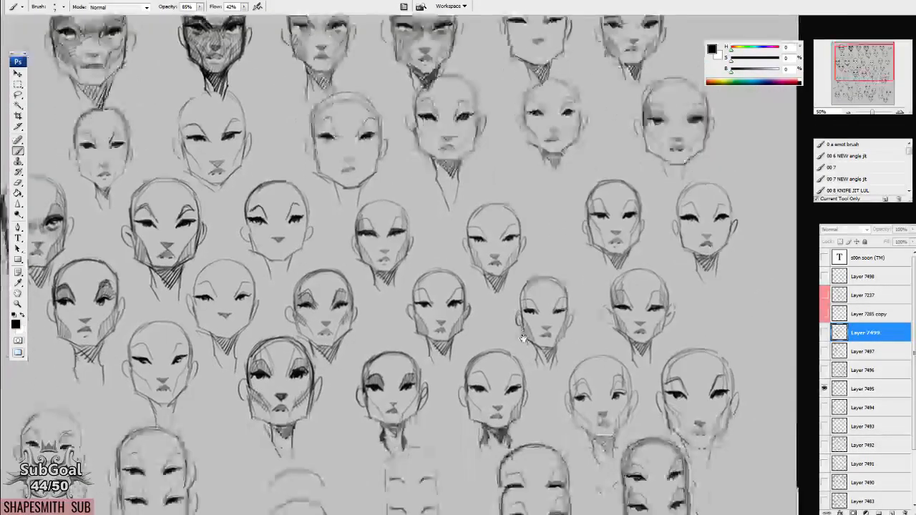
{"action": "scroll", "coordinate": [501, 331], "scroll_direction": "down", "scroll_amount": 5}
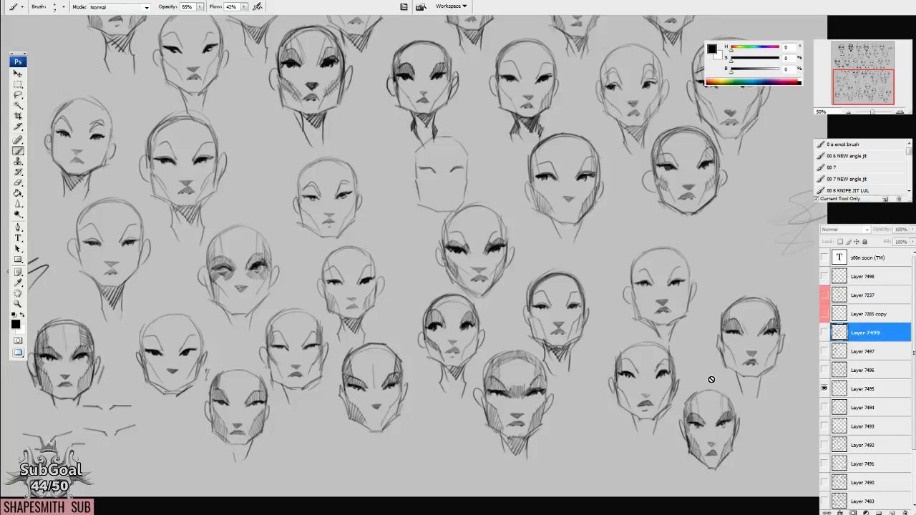
{"action": "mouse_move", "coordinate": [530, 45]}
{"action": "left_mouse_down"}
{"action": "mouse_move", "coordinate": [571, 325]}
{"action": "mouse_move", "coordinate": [561, 391]}
{"action": "mouse_move", "coordinate": [508, 386]}
{"action": "left_mouse_up"}
{"action": "left_click", "coordinate": [824, 389]}
{"action": "left_click", "coordinate": [824, 370]}
{"action": "left_click_drag", "start_coordinate": [384, 347], "coordinate": [482, 184]}
{"action": "mouse_move", "coordinate": [531, 383]}
{"action": "left_mouse_down"}
{"action": "mouse_move", "coordinate": [533, 358]}
{"action": "mouse_move", "coordinate": [534, 371]}
{"action": "left_mouse_up"}
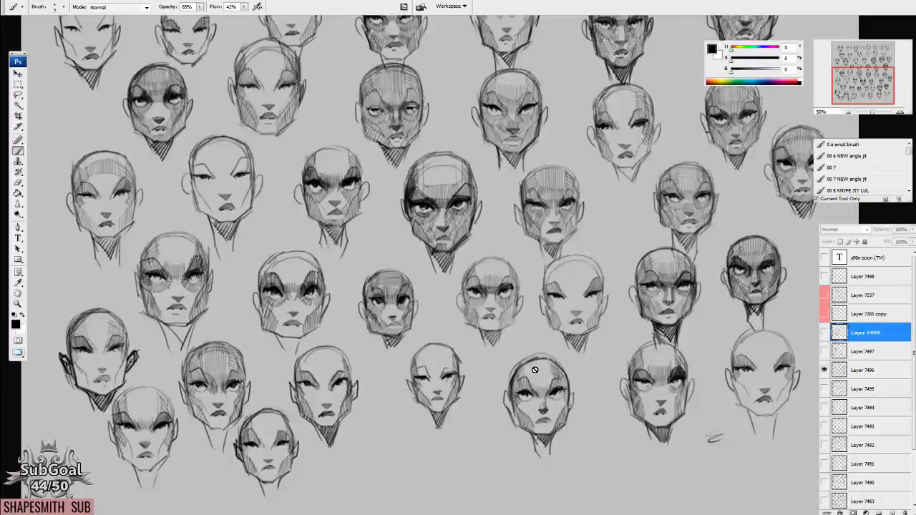
Show Layer 7499 again and draw a long angled brow and a half-lidded eye with crease in the empty space beside the eye studies.
{"action": "left_click", "coordinate": [824, 370]}
{"action": "left_click", "coordinate": [824, 333]}
{"action": "left_click_drag", "start_coordinate": [475, 156], "coordinate": [572, 307]}
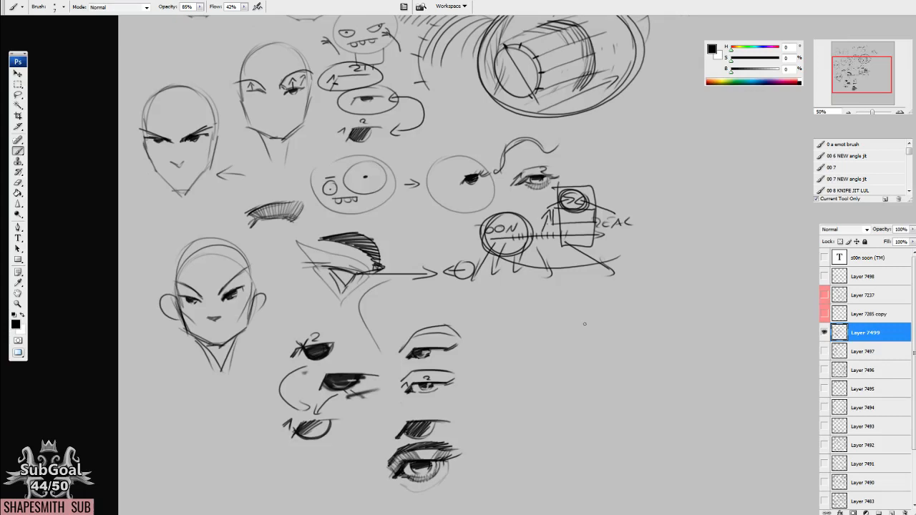
{"action": "mouse_move", "coordinate": [512, 247]}
{"action": "left_mouse_down"}
{"action": "mouse_move", "coordinate": [503, 376]}
{"action": "mouse_move", "coordinate": [543, 293]}
{"action": "mouse_move", "coordinate": [528, 276]}
{"action": "mouse_move", "coordinate": [427, 229]}
{"action": "left_mouse_up"}
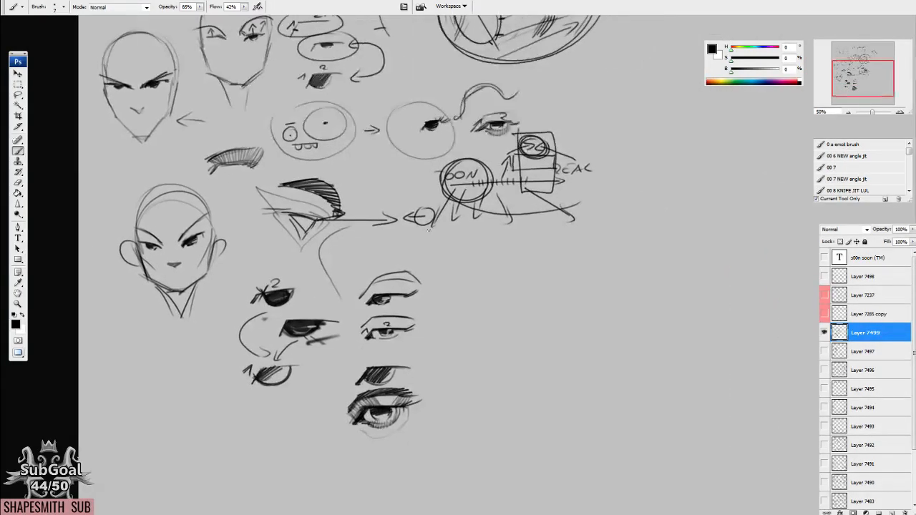
{"action": "key", "text": "ctrl+plus"}
{"action": "key", "text": "ctrl+plus"}
{"action": "mouse_move", "coordinate": [442, 256]}
{"action": "left_mouse_down"}
{"action": "mouse_move", "coordinate": [475, 220]}
{"action": "mouse_move", "coordinate": [573, 202]}
{"action": "left_mouse_up"}
{"action": "left_click_drag", "start_coordinate": [481, 224], "coordinate": [635, 208]}
{"action": "left_click_drag", "start_coordinate": [505, 215], "coordinate": [635, 207]}
{"action": "mouse_move", "coordinate": [508, 299]}
{"action": "left_mouse_down"}
{"action": "mouse_move", "coordinate": [547, 293]}
{"action": "mouse_move", "coordinate": [492, 305]}
{"action": "mouse_move", "coordinate": [505, 295]}
{"action": "mouse_move", "coordinate": [563, 294]}
{"action": "mouse_move", "coordinate": [489, 309]}
{"action": "mouse_move", "coordinate": [534, 296]}
{"action": "mouse_move", "coordinate": [518, 304]}
{"action": "mouse_move", "coordinate": [526, 310]}
{"action": "mouse_move", "coordinate": [522, 329]}
{"action": "mouse_move", "coordinate": [529, 326]}
{"action": "mouse_move", "coordinate": [502, 317]}
{"action": "mouse_move", "coordinate": [535, 324]}
{"action": "mouse_move", "coordinate": [519, 333]}
{"action": "mouse_move", "coordinate": [488, 290]}
{"action": "mouse_move", "coordinate": [471, 308]}
{"action": "left_mouse_up"}
{"action": "mouse_move", "coordinate": [462, 301]}
{"action": "left_mouse_down"}
{"action": "mouse_move", "coordinate": [473, 288]}
{"action": "mouse_move", "coordinate": [563, 257]}
{"action": "left_mouse_up"}
{"action": "left_click_drag", "start_coordinate": [608, 356], "coordinate": [561, 330]}
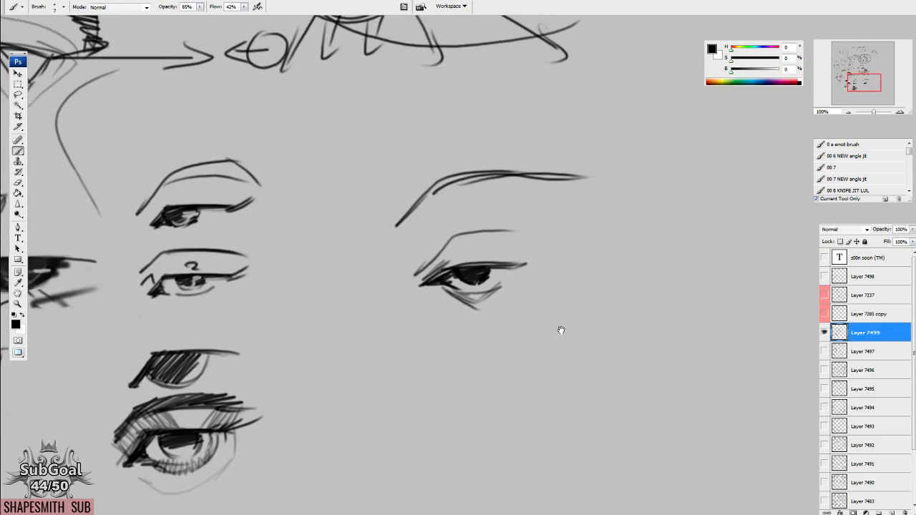
Add outer lashes to the new half-lidded eye and hatch its angular lower lid and inner corner.
{"action": "mouse_move", "coordinate": [462, 271]}
{"action": "left_mouse_down"}
{"action": "mouse_move", "coordinate": [536, 258]}
{"action": "mouse_move", "coordinate": [503, 263]}
{"action": "mouse_move", "coordinate": [528, 250]}
{"action": "left_mouse_up"}
{"action": "mouse_move", "coordinate": [495, 266]}
{"action": "left_mouse_down"}
{"action": "mouse_move", "coordinate": [524, 248]}
{"action": "mouse_move", "coordinate": [511, 284]}
{"action": "mouse_move", "coordinate": [468, 302]}
{"action": "mouse_move", "coordinate": [473, 307]}
{"action": "left_mouse_up"}
{"action": "mouse_move", "coordinate": [478, 292]}
{"action": "left_mouse_down"}
{"action": "mouse_move", "coordinate": [482, 307]}
{"action": "mouse_move", "coordinate": [492, 302]}
{"action": "left_mouse_up"}
{"action": "mouse_move", "coordinate": [504, 280]}
{"action": "left_mouse_down"}
{"action": "mouse_move", "coordinate": [497, 304]}
{"action": "mouse_move", "coordinate": [454, 297]}
{"action": "left_mouse_up"}
{"action": "left_click_drag", "start_coordinate": [452, 286], "coordinate": [448, 262]}
{"action": "left_click_drag", "start_coordinate": [411, 287], "coordinate": [459, 243]}
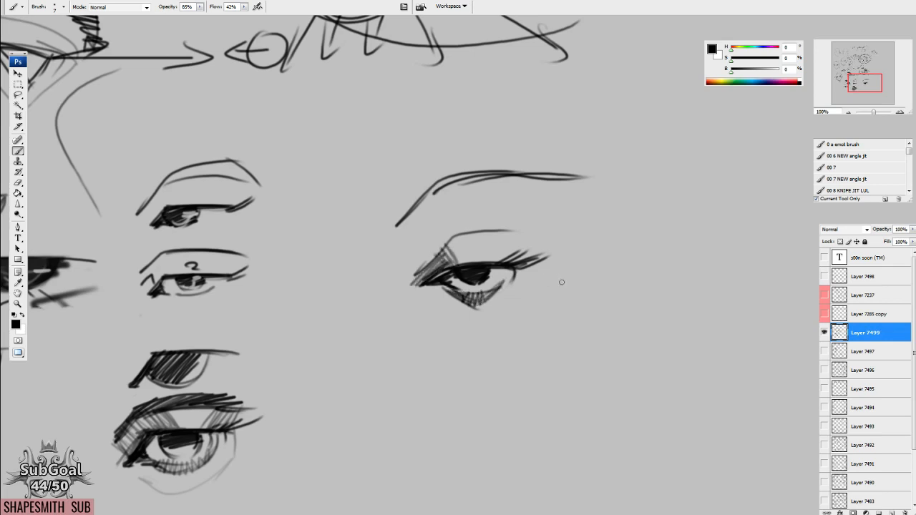
Draw a second, higher crease over the half-lidded eye and shade the outer and upper lid with dense hatching.
{"action": "left_click_drag", "start_coordinate": [526, 316], "coordinate": [530, 309]}
{"action": "mouse_move", "coordinate": [419, 270]}
{"action": "left_mouse_down"}
{"action": "mouse_move", "coordinate": [538, 227]}
{"action": "mouse_move", "coordinate": [505, 225]}
{"action": "mouse_move", "coordinate": [535, 236]}
{"action": "left_mouse_up"}
{"action": "mouse_move", "coordinate": [541, 238]}
{"action": "left_mouse_down"}
{"action": "mouse_move", "coordinate": [545, 246]}
{"action": "mouse_move", "coordinate": [531, 226]}
{"action": "left_mouse_up"}
{"action": "left_click_drag", "start_coordinate": [537, 258], "coordinate": [516, 220]}
{"action": "mouse_move", "coordinate": [529, 256]}
{"action": "left_mouse_down"}
{"action": "mouse_move", "coordinate": [523, 227]}
{"action": "mouse_move", "coordinate": [512, 222]}
{"action": "left_mouse_up"}
{"action": "mouse_move", "coordinate": [440, 262]}
{"action": "left_mouse_down"}
{"action": "mouse_move", "coordinate": [517, 244]}
{"action": "mouse_move", "coordinate": [527, 252]}
{"action": "mouse_move", "coordinate": [487, 256]}
{"action": "left_mouse_up"}
{"action": "left_click_drag", "start_coordinate": [458, 313], "coordinate": [457, 373]}
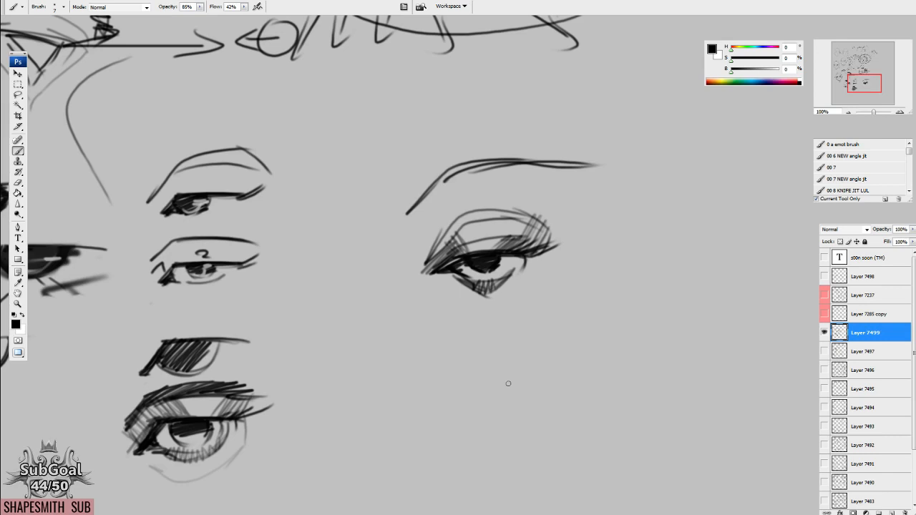
{"action": "mouse_move", "coordinate": [518, 303]}
{"action": "left_mouse_down"}
{"action": "mouse_move", "coordinate": [507, 313]}
{"action": "mouse_move", "coordinate": [510, 300]}
{"action": "left_mouse_up"}
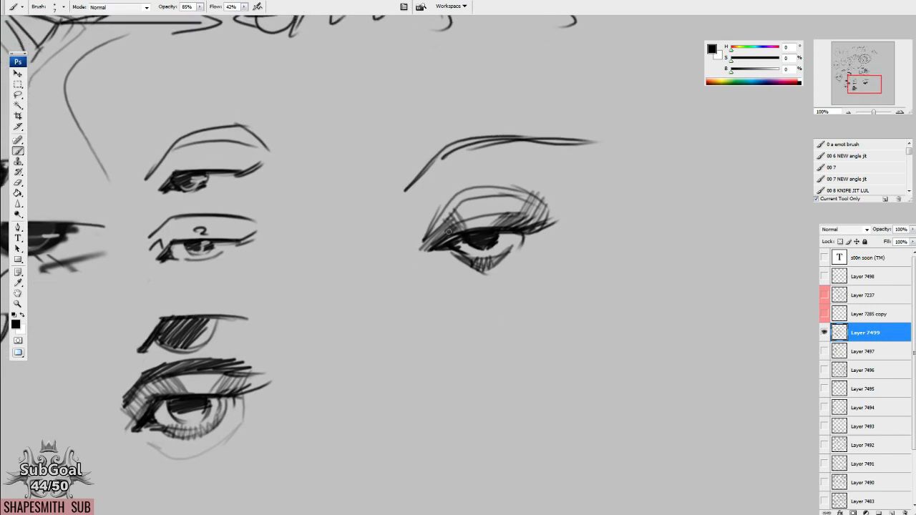
{"action": "left_click_drag", "start_coordinate": [453, 233], "coordinate": [510, 216]}
{"action": "mouse_move", "coordinate": [514, 263]}
{"action": "left_mouse_down"}
{"action": "mouse_move", "coordinate": [521, 242]}
{"action": "mouse_move", "coordinate": [643, 251]}
{"action": "left_mouse_up"}
{"action": "left_click", "coordinate": [531, 276], "text": "alt"}
{"action": "left_click", "coordinate": [731, 71]}
{"action": "left_click_drag", "start_coordinate": [400, 279], "coordinate": [400, 268]}
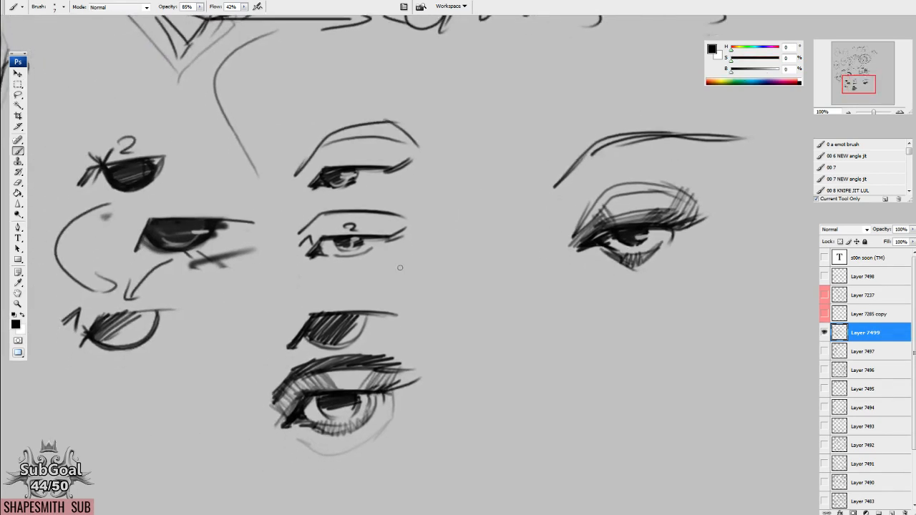
Show Layer 7495 in place of Layer 7499 and examine the eyes and brows of its heads up close.
{"action": "left_click_drag", "start_coordinate": [306, 184], "coordinate": [548, 327]}
{"action": "left_click", "coordinate": [824, 332]}
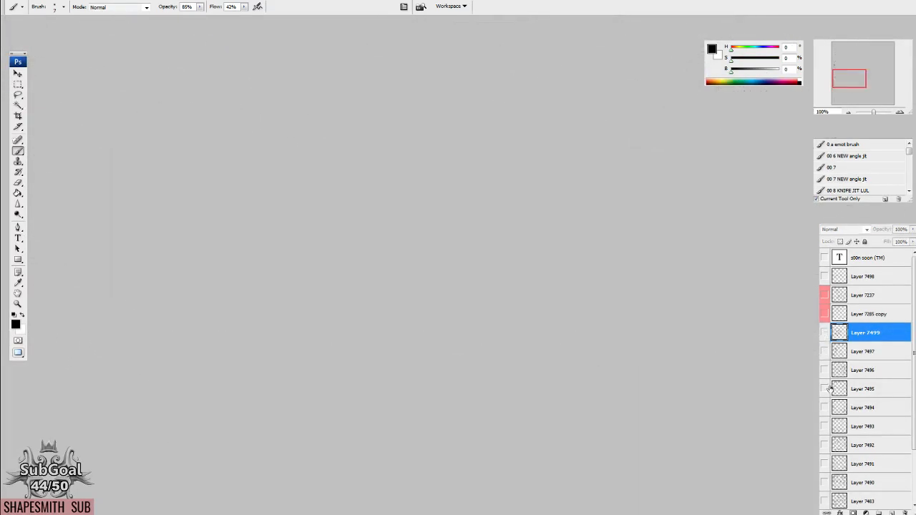
{"action": "left_click", "coordinate": [824, 388]}
{"action": "left_click_drag", "start_coordinate": [633, 333], "coordinate": [618, 434]}
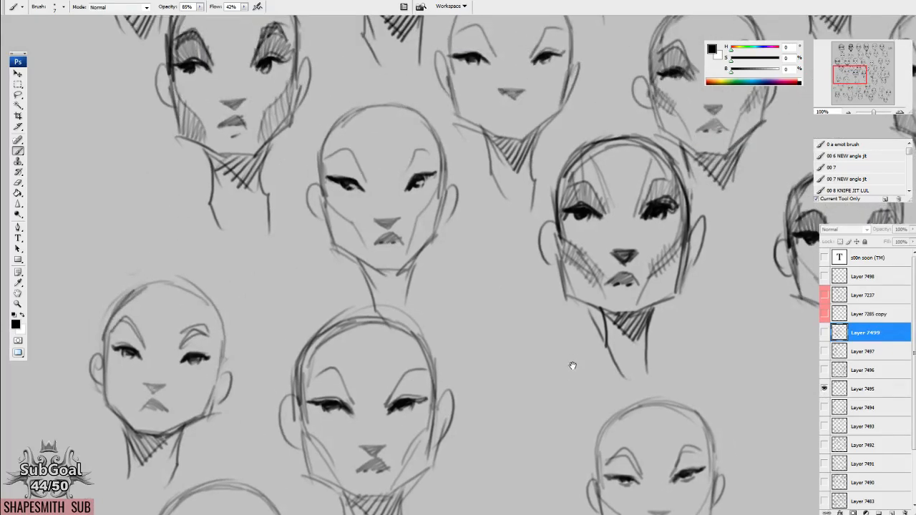
{"action": "left_click_drag", "start_coordinate": [599, 223], "coordinate": [519, 394]}
{"action": "mouse_move", "coordinate": [578, 268]}
{"action": "left_mouse_down"}
{"action": "mouse_move", "coordinate": [491, 327]}
{"action": "mouse_move", "coordinate": [407, 350]}
{"action": "left_mouse_up"}
{"action": "mouse_move", "coordinate": [534, 207]}
{"action": "left_mouse_down"}
{"action": "mouse_move", "coordinate": [503, 242]}
{"action": "mouse_move", "coordinate": [496, 343]}
{"action": "mouse_move", "coordinate": [405, 379]}
{"action": "left_mouse_up"}
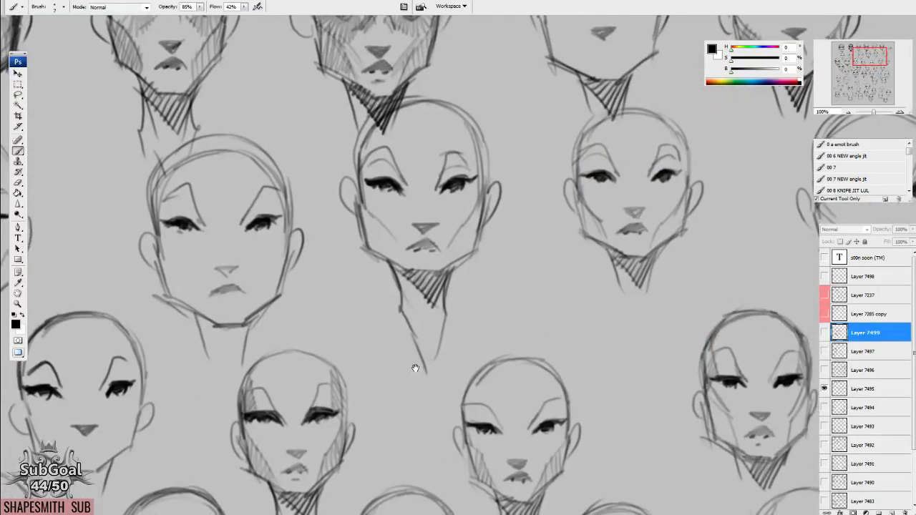
{"action": "mouse_move", "coordinate": [512, 132]}
{"action": "left_mouse_down"}
{"action": "mouse_move", "coordinate": [554, 284]}
{"action": "mouse_move", "coordinate": [559, 377]}
{"action": "left_mouse_up"}
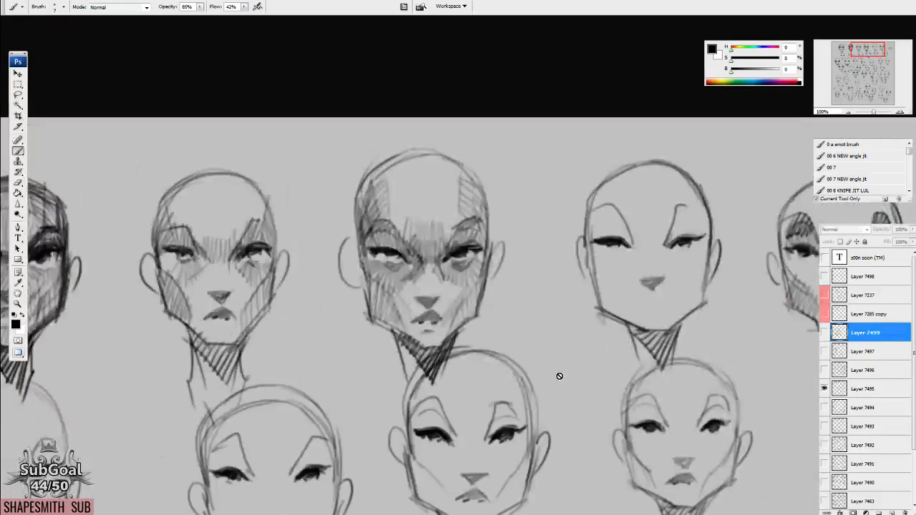
Look over the whole sheet of head sketches on Layer 7495, from the upper rows to the lowest and back.
{"action": "mouse_move", "coordinate": [141, 426]}
{"action": "left_mouse_down"}
{"action": "mouse_move", "coordinate": [460, 342]}
{"action": "mouse_move", "coordinate": [490, 367]}
{"action": "mouse_move", "coordinate": [674, 363]}
{"action": "mouse_move", "coordinate": [532, 235]}
{"action": "mouse_move", "coordinate": [400, 148]}
{"action": "left_mouse_up"}
{"action": "left_click", "coordinate": [849, 114]}
{"action": "left_click", "coordinate": [849, 113]}
{"action": "mouse_move", "coordinate": [506, 407]}
{"action": "left_mouse_down"}
{"action": "mouse_move", "coordinate": [566, 390]}
{"action": "mouse_move", "coordinate": [598, 440]}
{"action": "left_mouse_up"}
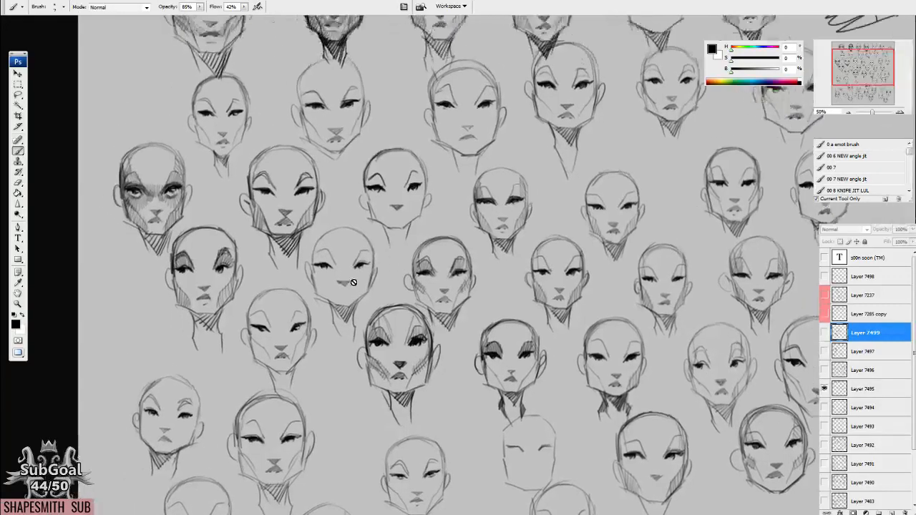
{"action": "left_click_drag", "start_coordinate": [499, 437], "coordinate": [511, 431]}
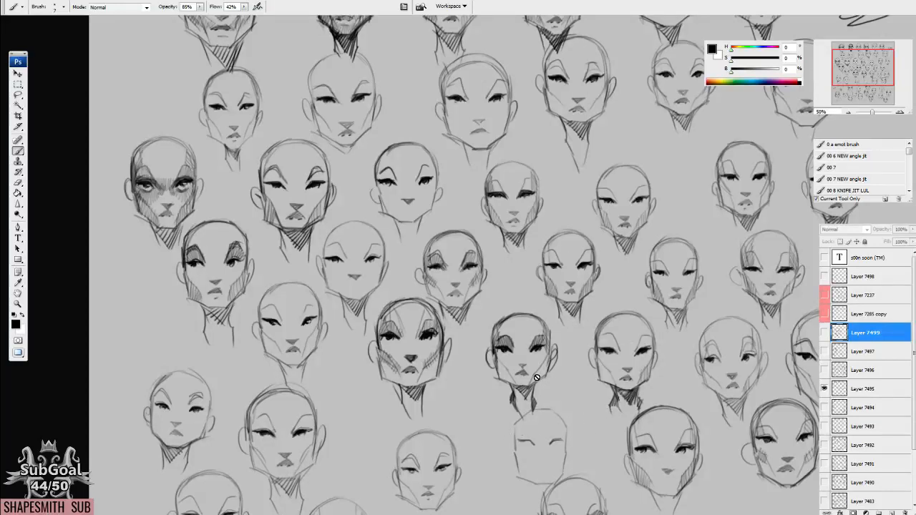
{"action": "scroll", "coordinate": [536, 377], "scroll_direction": "down", "scroll_amount": 5}
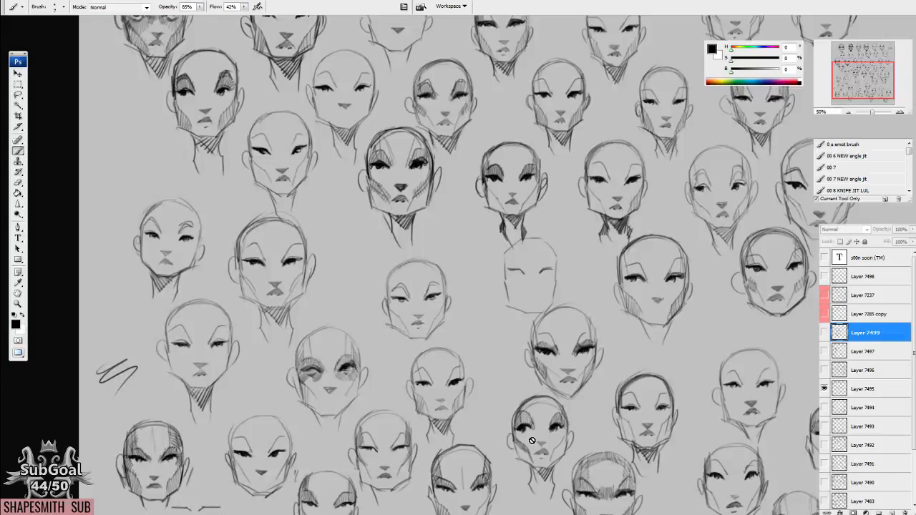
{"action": "left_click_drag", "start_coordinate": [534, 359], "coordinate": [509, 213]}
{"action": "left_click_drag", "start_coordinate": [458, 255], "coordinate": [400, 249]}
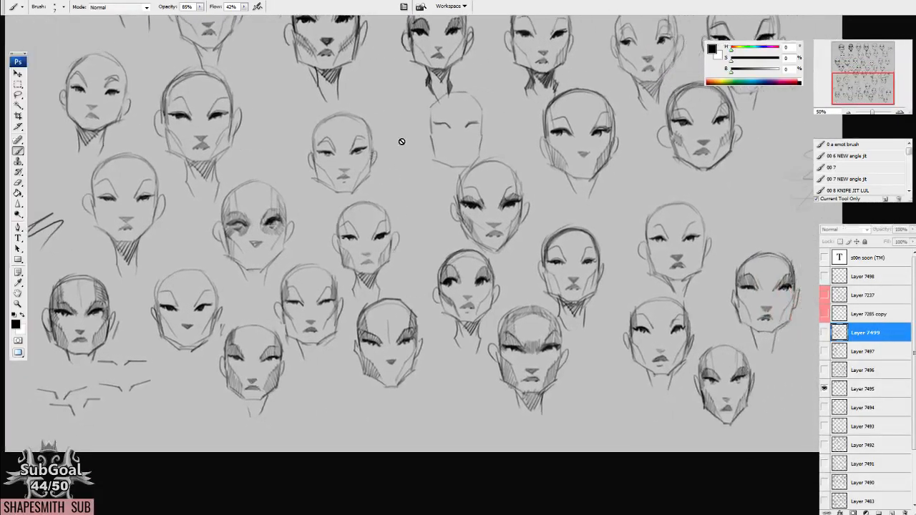
{"action": "left_click_drag", "start_coordinate": [401, 142], "coordinate": [418, 501]}
{"action": "mouse_move", "coordinate": [505, 225]}
{"action": "left_mouse_down"}
{"action": "mouse_move", "coordinate": [530, 364]}
{"action": "mouse_move", "coordinate": [520, 312]}
{"action": "left_mouse_up"}
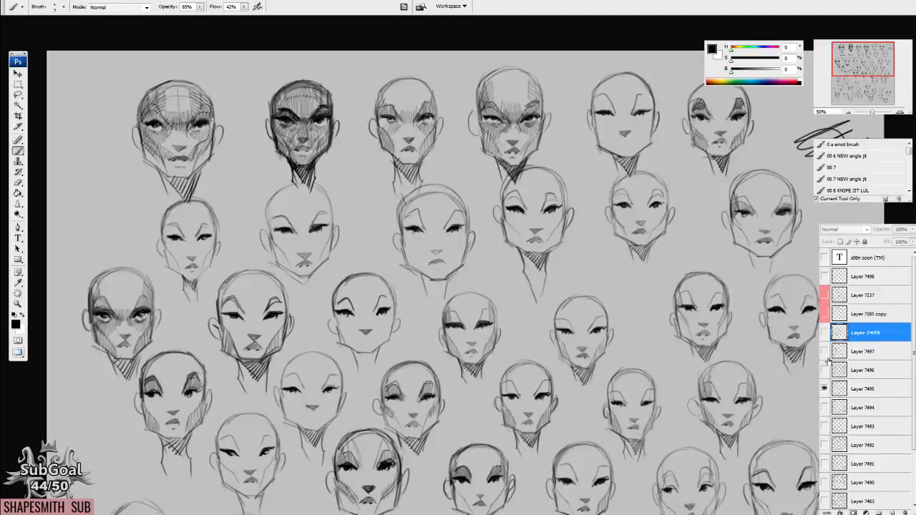
Show Layer 7497 in place of Layer 7495 and examine its shaded heads and 2D-to-3D angle diagrams.
{"action": "left_click", "coordinate": [824, 389]}
{"action": "left_click", "coordinate": [824, 407]}
{"action": "left_click", "coordinate": [824, 407]}
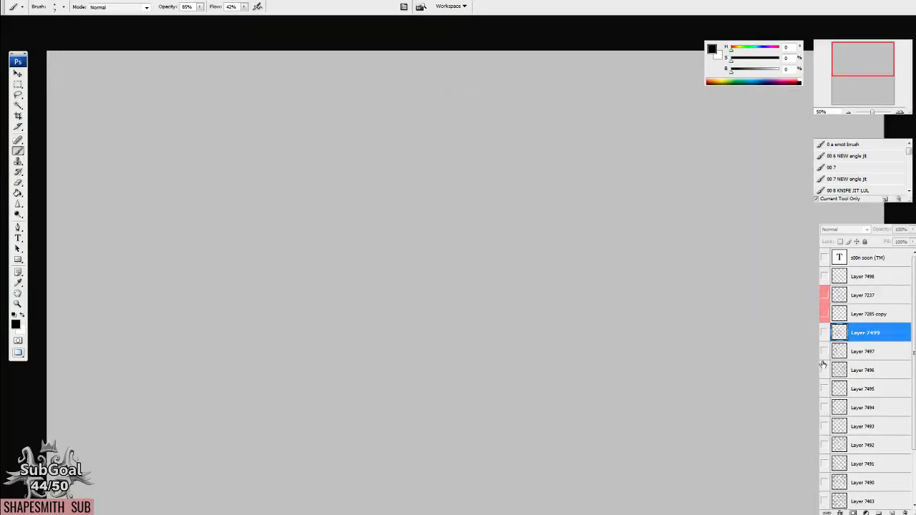
{"action": "left_click", "coordinate": [823, 353]}
{"action": "left_click_drag", "start_coordinate": [680, 430], "coordinate": [696, 213]}
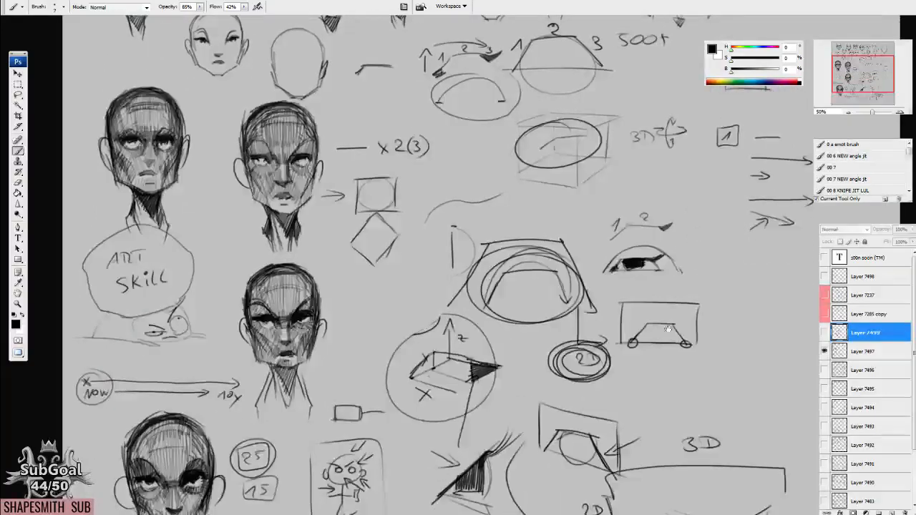
{"action": "left_click_drag", "start_coordinate": [668, 329], "coordinate": [688, 184]}
{"action": "left_click_drag", "start_coordinate": [634, 319], "coordinate": [564, 226]}
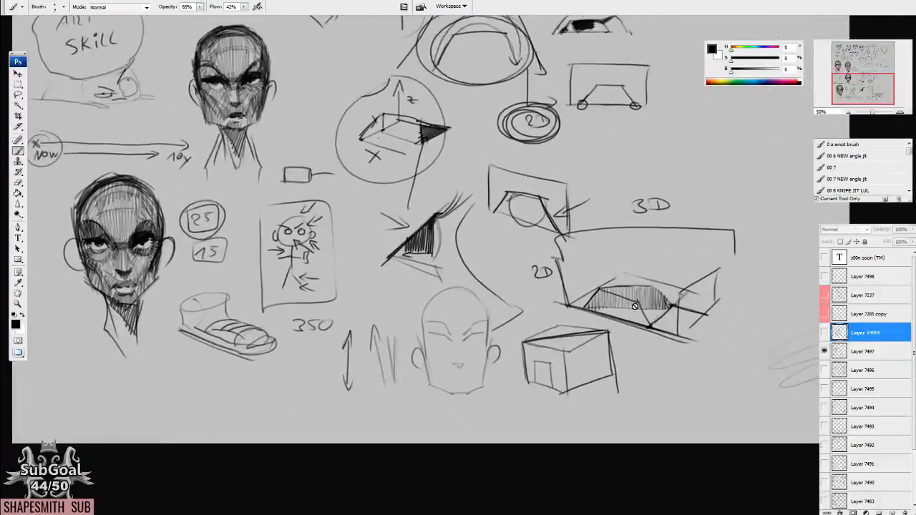
Switch back to Layer 7499 and review its line, arc, cartoon and eye demonstrations.
{"action": "left_click", "coordinate": [824, 352]}
{"action": "left_click", "coordinate": [824, 334]}
{"action": "left_click_drag", "start_coordinate": [427, 139], "coordinate": [494, 429]}
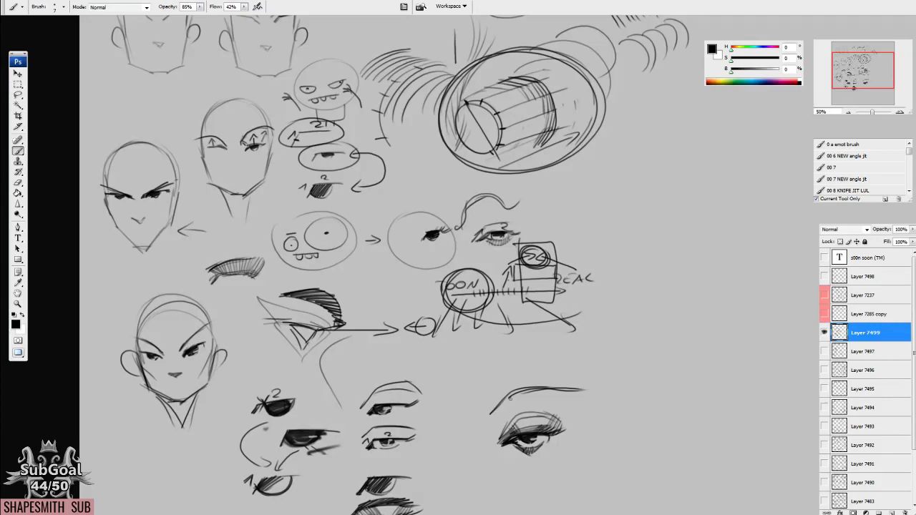
{"action": "left_click_drag", "start_coordinate": [597, 164], "coordinate": [569, 342]}
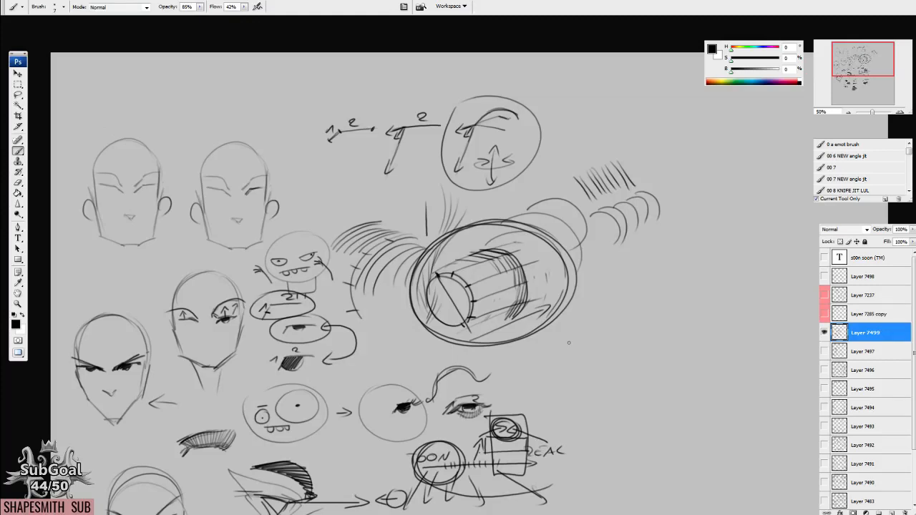
{"action": "left_click_drag", "start_coordinate": [554, 461], "coordinate": [565, 311]}
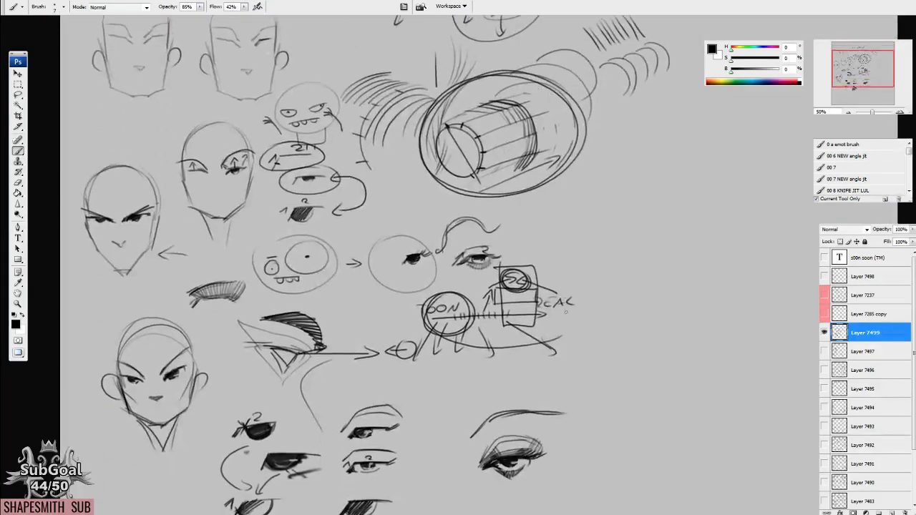
Compare Layer 7497 with Layer 7499 by alternating their visibility, ending on the upper head rows and diagrams of Layer 7497.
{"action": "left_click", "coordinate": [824, 333]}
{"action": "left_click", "coordinate": [824, 351]}
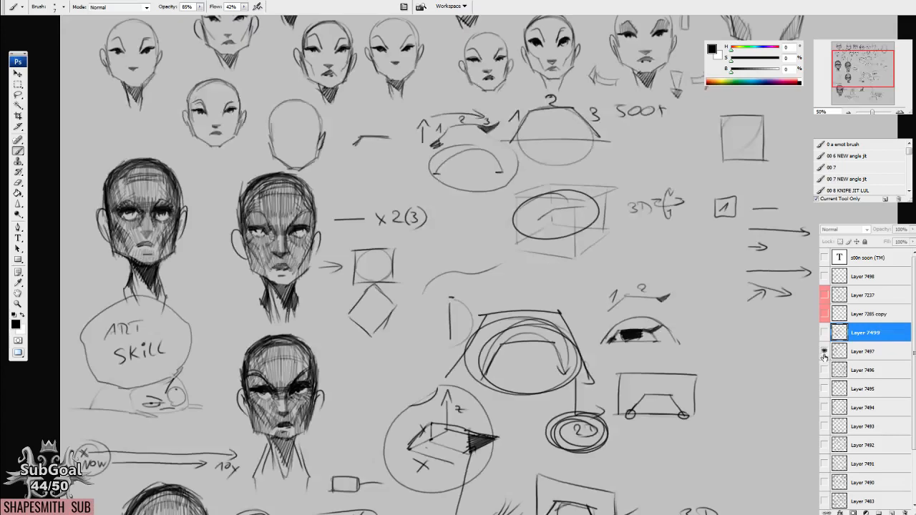
{"action": "left_click", "coordinate": [824, 351]}
{"action": "left_click", "coordinate": [824, 332]}
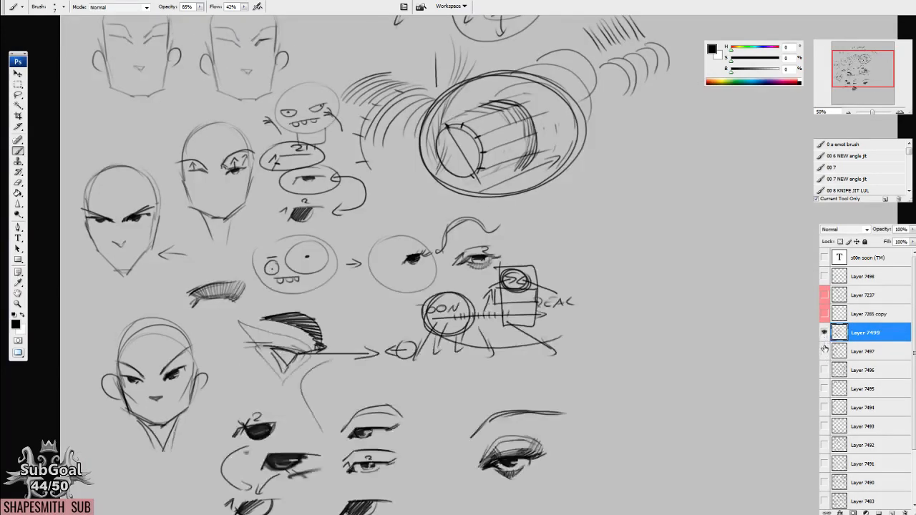
{"action": "left_click", "coordinate": [824, 334]}
{"action": "left_click", "coordinate": [824, 351]}
{"action": "left_click_drag", "start_coordinate": [774, 236], "coordinate": [719, 331]}
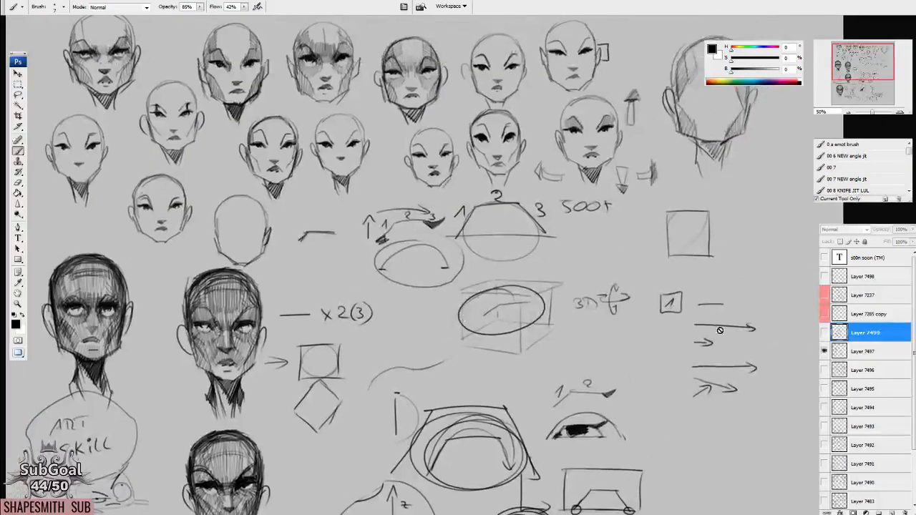
Switch from Layer 7497 back to Layer 7499 and review its toon-to-real diagram and the eye studies below it.
{"action": "left_click", "coordinate": [824, 352]}
{"action": "left_click", "coordinate": [824, 334]}
{"action": "mouse_move", "coordinate": [448, 314]}
{"action": "left_mouse_down"}
{"action": "mouse_move", "coordinate": [486, 218]}
{"action": "mouse_move", "coordinate": [544, 127]}
{"action": "left_mouse_up"}
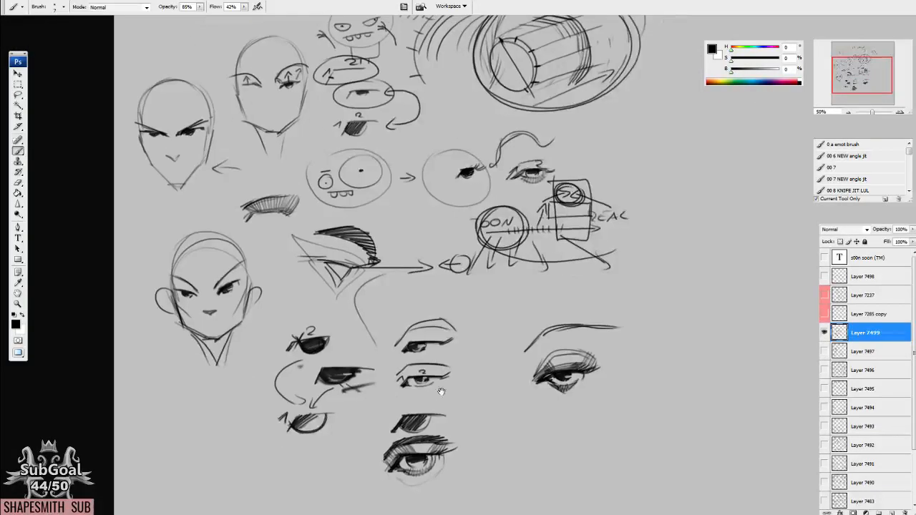
{"action": "left_click_drag", "start_coordinate": [442, 392], "coordinate": [435, 298]}
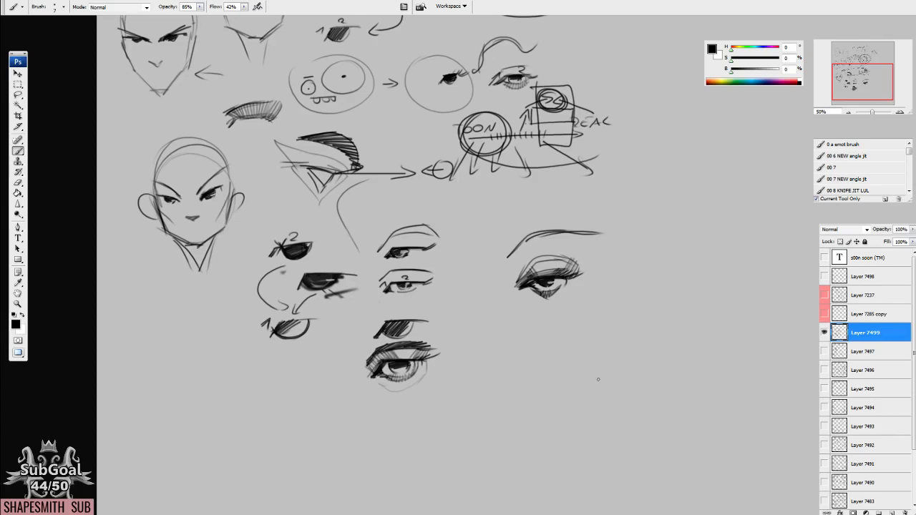
{"action": "left_click_drag", "start_coordinate": [620, 311], "coordinate": [615, 425]}
Show Layer 7492 in place of Layer 7499 and look over its lower rows of shaded portrait heads.
{"action": "left_click", "coordinate": [824, 332]}
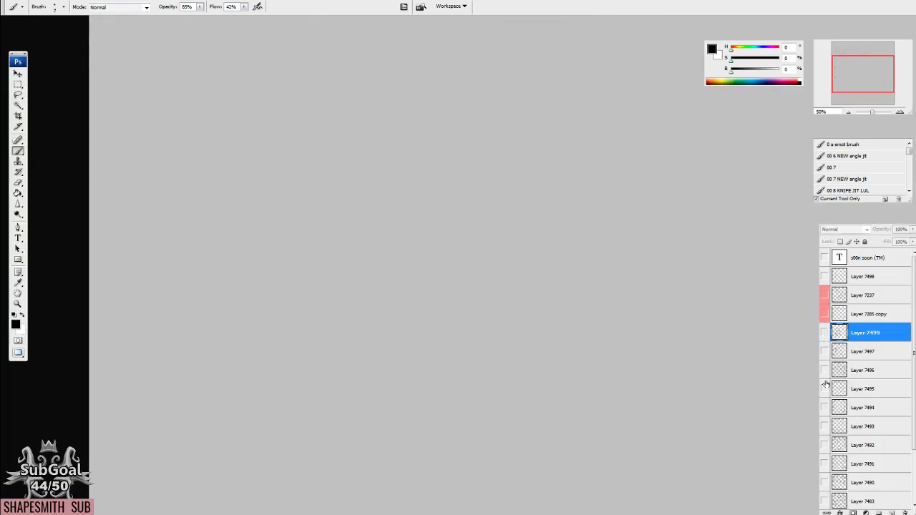
{"action": "left_click", "coordinate": [824, 444]}
{"action": "left_click_drag", "start_coordinate": [669, 429], "coordinate": [666, 366]}
{"action": "left_click_drag", "start_coordinate": [631, 402], "coordinate": [566, 272]}
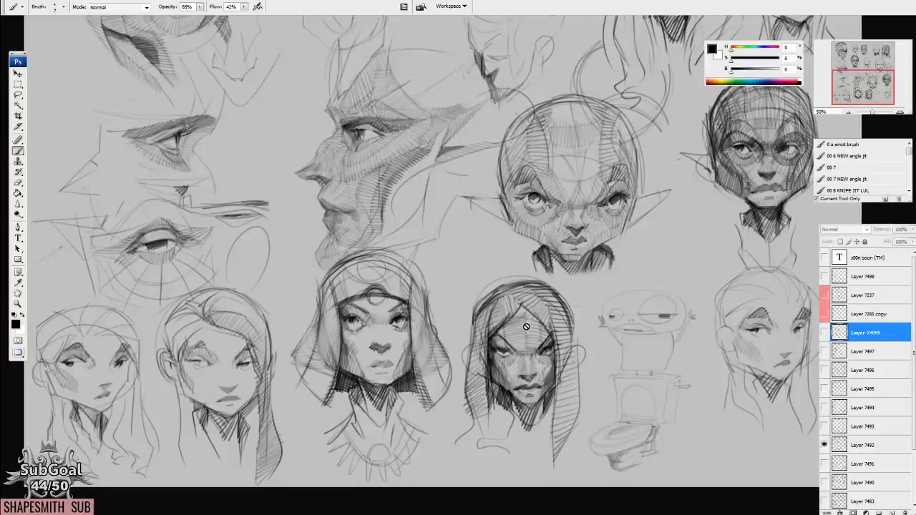
{"action": "left_click", "coordinate": [526, 326]}
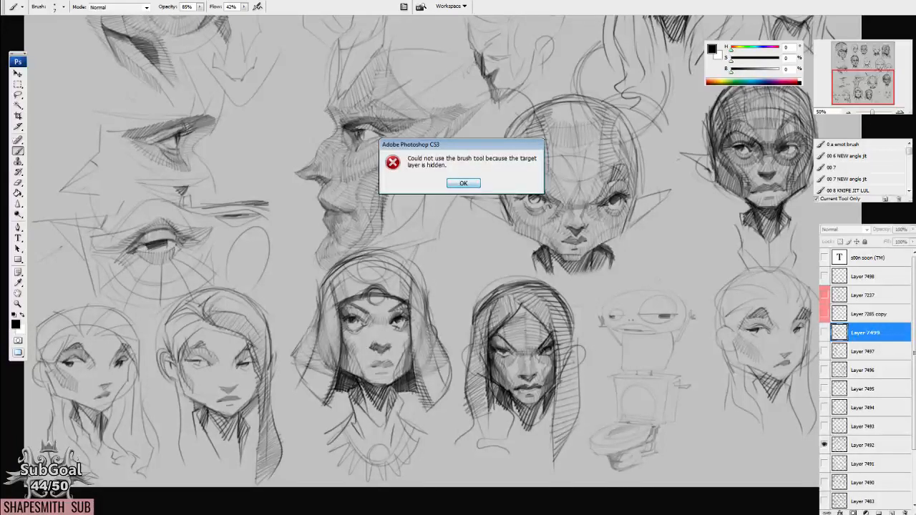
{"action": "key", "text": "Return"}
Examine Layer 7492 at 100%, from the long-haired head and toilet cartoon to the two shaded heads with pointed ears.
{"action": "key", "text": "ctrl+plus"}
{"action": "key", "text": "ctrl+plus"}
{"action": "mouse_move", "coordinate": [639, 402]}
{"action": "left_mouse_down"}
{"action": "mouse_move", "coordinate": [337, 281]}
{"action": "mouse_move", "coordinate": [613, 369]}
{"action": "mouse_move", "coordinate": [607, 235]}
{"action": "left_mouse_up"}
{"action": "key", "text": "ctrl+plus"}
{"action": "key", "text": "ctrl+minus"}
{"action": "left_click_drag", "start_coordinate": [578, 286], "coordinate": [586, 327]}
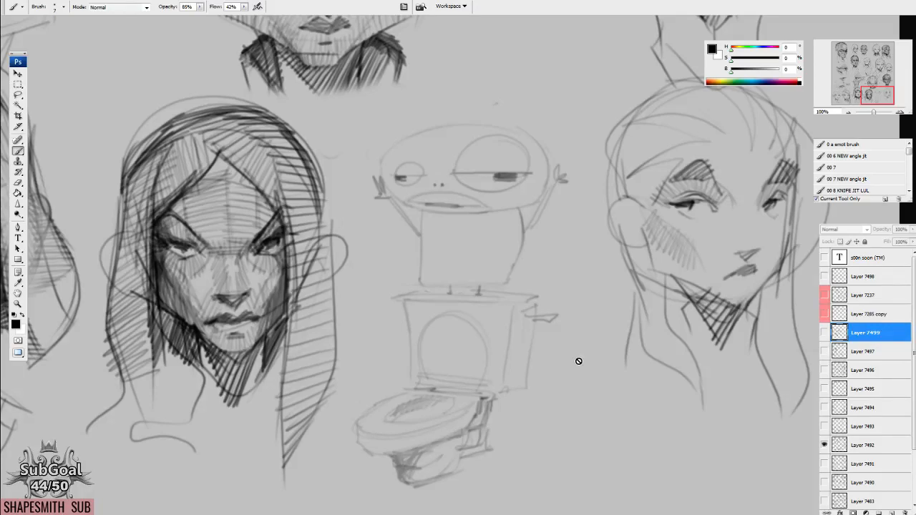
{"action": "left_click_drag", "start_coordinate": [390, 156], "coordinate": [464, 441]}
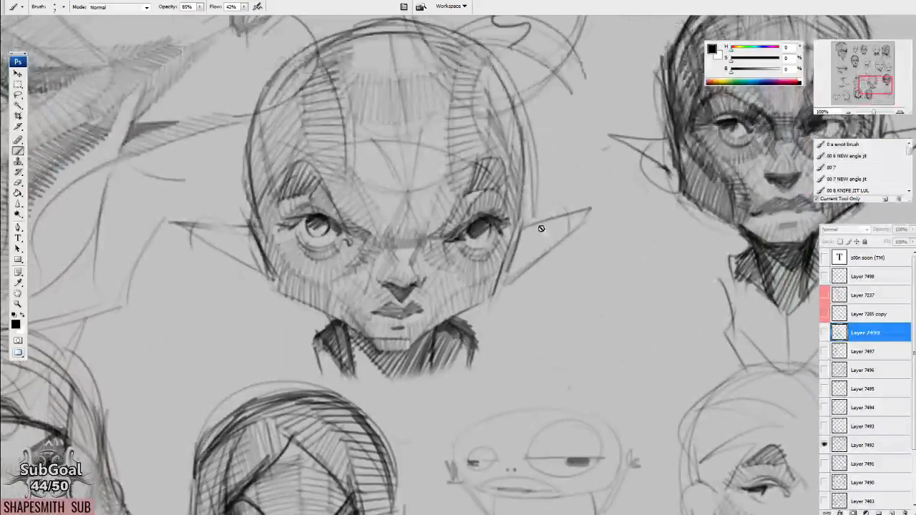
{"action": "left_click_drag", "start_coordinate": [659, 218], "coordinate": [341, 342]}
{"action": "left_click_drag", "start_coordinate": [327, 110], "coordinate": [322, 140]}
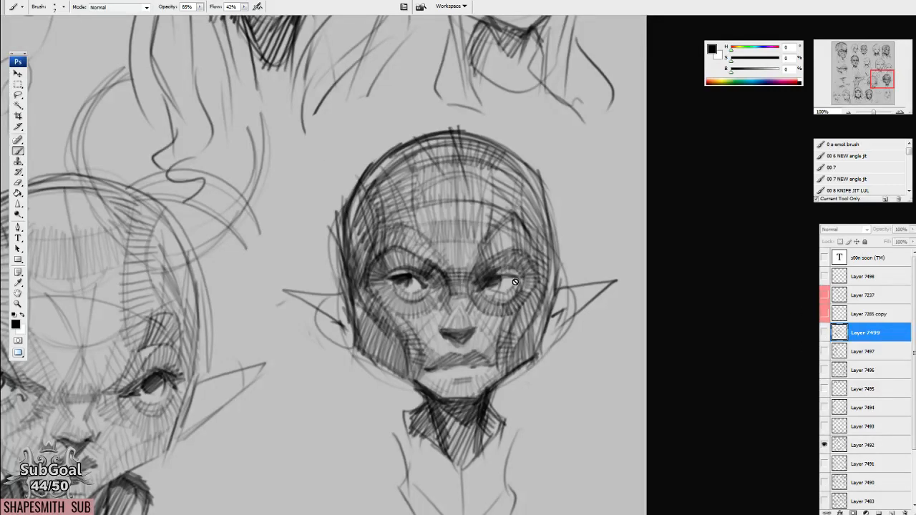
On a new layer directly above Layer 7492, trace one eye, its socket and the cheek plane of the dark pointed-ear head with angular strokes.
{"action": "left_click", "coordinate": [858, 447]}
{"action": "scroll", "coordinate": [544, 332], "scroll_direction": "down", "scroll_amount": 3}
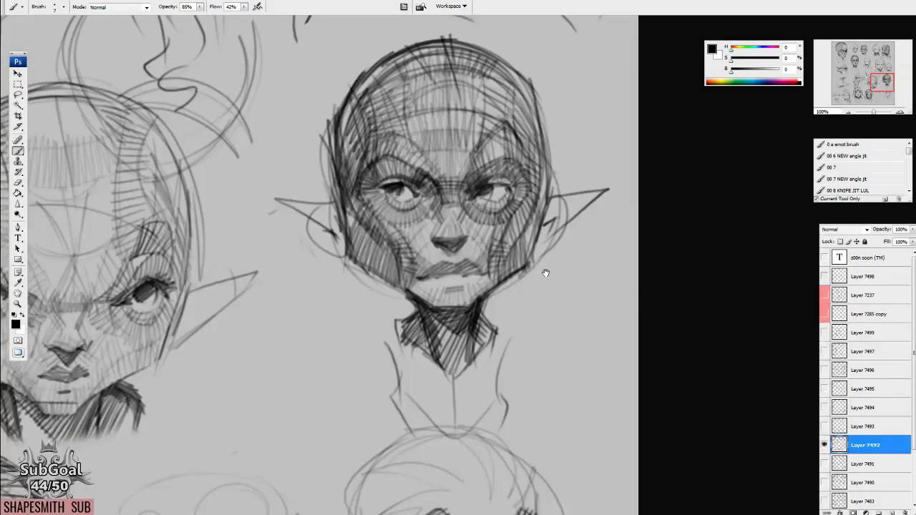
{"action": "scroll", "coordinate": [543, 308], "scroll_direction": "down", "scroll_amount": 2}
{"action": "scroll", "coordinate": [526, 210], "scroll_direction": "up", "scroll_amount": 2}
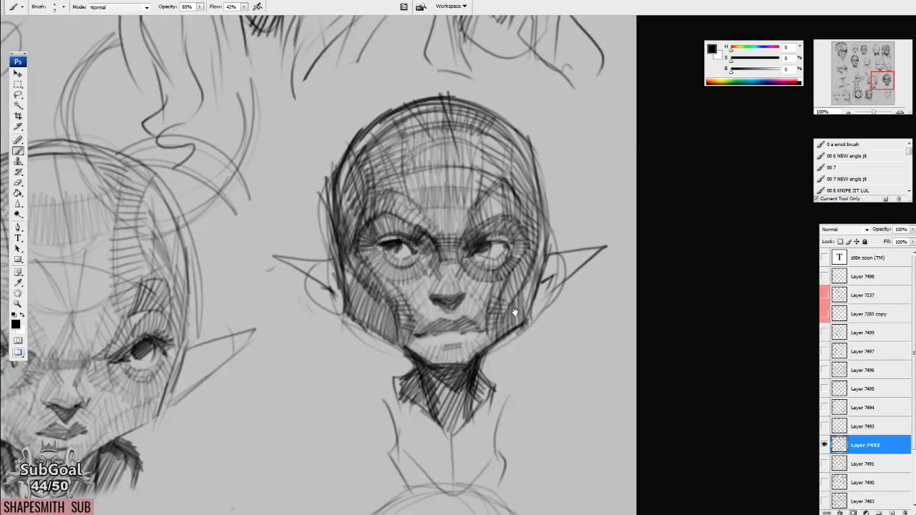
{"action": "left_click", "coordinate": [891, 511]}
{"action": "mouse_move", "coordinate": [481, 238]}
{"action": "left_mouse_down"}
{"action": "mouse_move", "coordinate": [510, 234]}
{"action": "mouse_move", "coordinate": [510, 243]}
{"action": "mouse_move", "coordinate": [482, 227]}
{"action": "mouse_move", "coordinate": [474, 239]}
{"action": "mouse_move", "coordinate": [497, 226]}
{"action": "left_mouse_up"}
{"action": "mouse_move", "coordinate": [469, 255]}
{"action": "left_mouse_down"}
{"action": "mouse_move", "coordinate": [495, 258]}
{"action": "mouse_move", "coordinate": [507, 247]}
{"action": "left_mouse_up"}
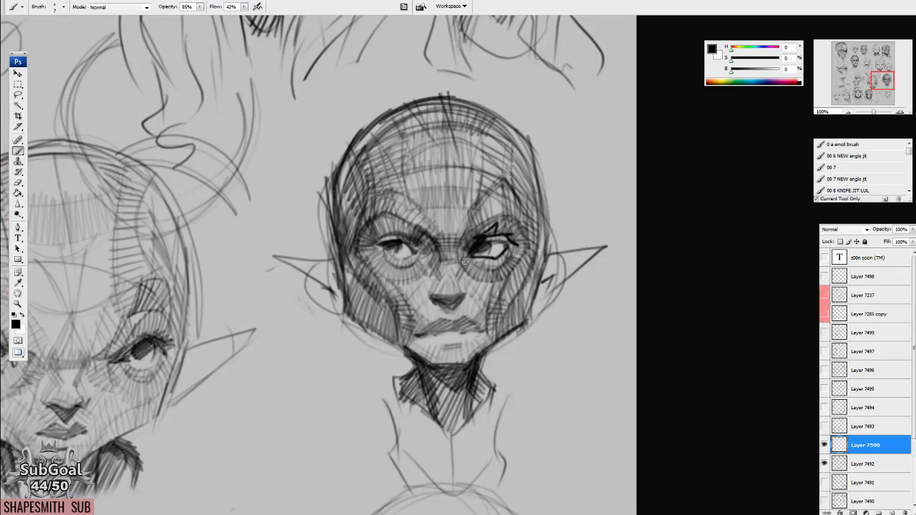
{"action": "mouse_move", "coordinate": [460, 242]}
{"action": "left_mouse_down"}
{"action": "mouse_move", "coordinate": [499, 215]}
{"action": "mouse_move", "coordinate": [521, 228]}
{"action": "mouse_move", "coordinate": [517, 221]}
{"action": "mouse_move", "coordinate": [534, 268]}
{"action": "mouse_move", "coordinate": [512, 268]}
{"action": "left_mouse_up"}
{"action": "mouse_move", "coordinate": [462, 236]}
{"action": "left_mouse_down"}
{"action": "mouse_move", "coordinate": [480, 282]}
{"action": "mouse_move", "coordinate": [463, 262]}
{"action": "mouse_move", "coordinate": [502, 282]}
{"action": "mouse_move", "coordinate": [531, 237]}
{"action": "mouse_move", "coordinate": [479, 327]}
{"action": "left_mouse_up"}
Write "15/1-23" beside the dark pointed-ear head and sketch a small angular eye-line diagram beneath the note.
{"action": "mouse_move", "coordinate": [542, 232]}
{"action": "left_mouse_down"}
{"action": "mouse_move", "coordinate": [534, 273]}
{"action": "mouse_move", "coordinate": [483, 347]}
{"action": "mouse_move", "coordinate": [544, 259]}
{"action": "mouse_move", "coordinate": [533, 137]}
{"action": "mouse_move", "coordinate": [544, 108]}
{"action": "mouse_move", "coordinate": [542, 126]}
{"action": "left_mouse_up"}
{"action": "mouse_move", "coordinate": [562, 107]}
{"action": "left_mouse_down"}
{"action": "mouse_move", "coordinate": [555, 121]}
{"action": "mouse_move", "coordinate": [573, 105]}
{"action": "mouse_move", "coordinate": [571, 129]}
{"action": "mouse_move", "coordinate": [600, 105]}
{"action": "mouse_move", "coordinate": [618, 113]}
{"action": "left_mouse_up"}
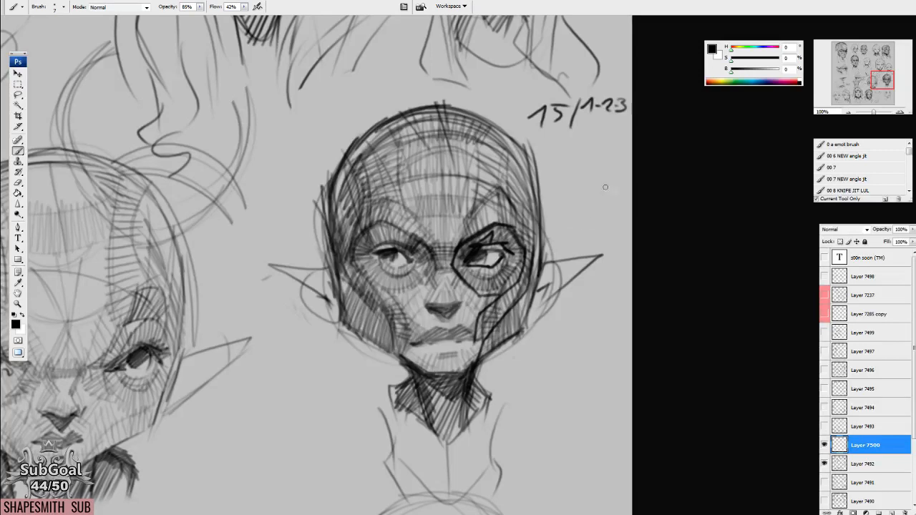
{"action": "mouse_move", "coordinate": [566, 189]}
{"action": "left_mouse_down"}
{"action": "mouse_move", "coordinate": [603, 172]}
{"action": "mouse_move", "coordinate": [578, 173]}
{"action": "mouse_move", "coordinate": [601, 172]}
{"action": "mouse_move", "coordinate": [579, 184]}
{"action": "mouse_move", "coordinate": [586, 173]}
{"action": "mouse_move", "coordinate": [584, 182]}
{"action": "mouse_move", "coordinate": [610, 180]}
{"action": "mouse_move", "coordinate": [613, 198]}
{"action": "mouse_move", "coordinate": [606, 176]}
{"action": "left_mouse_up"}
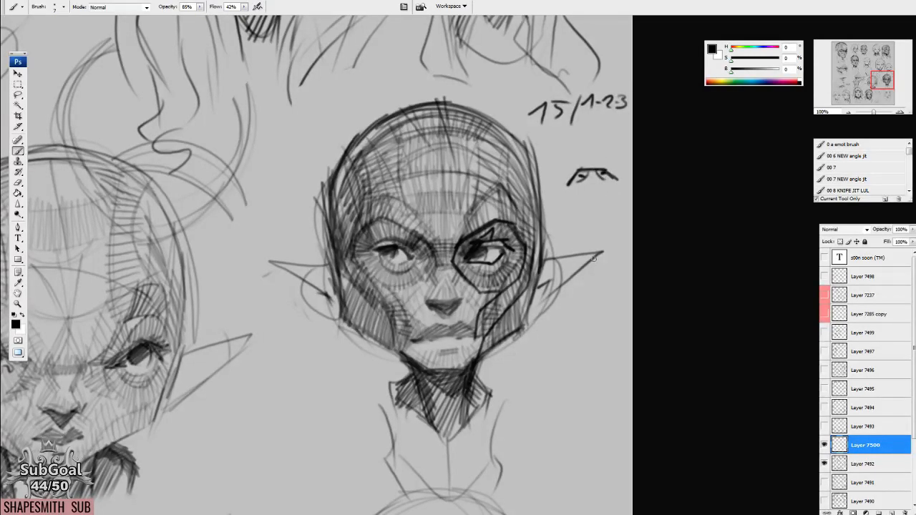
{"action": "left_click_drag", "start_coordinate": [516, 329], "coordinate": [527, 295]}
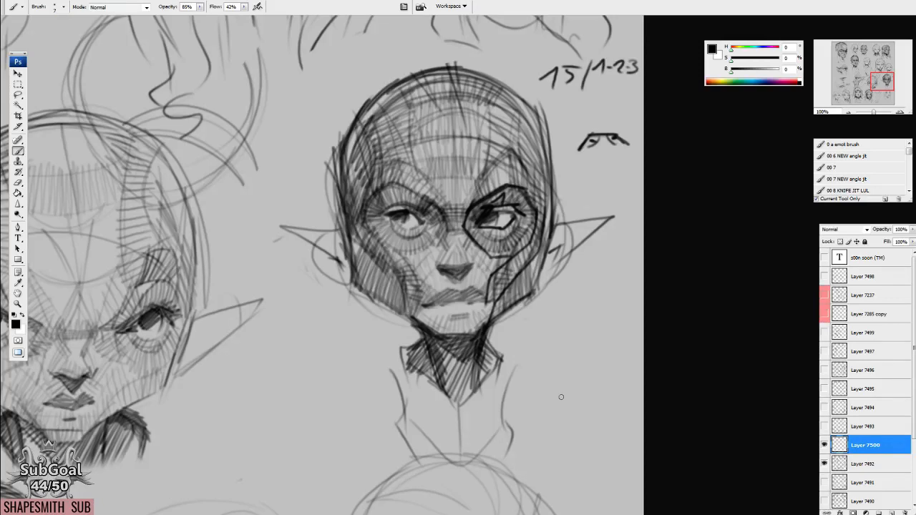
Draw a straight line between the two shaded heads with pointed ears and trace parts of their skull and jaw contours.
{"action": "mouse_move", "coordinate": [561, 397]}
{"action": "left_mouse_down"}
{"action": "mouse_move", "coordinate": [608, 387]}
{"action": "mouse_move", "coordinate": [718, 293]}
{"action": "left_mouse_up"}
{"action": "left_click_drag", "start_coordinate": [347, 312], "coordinate": [506, 292]}
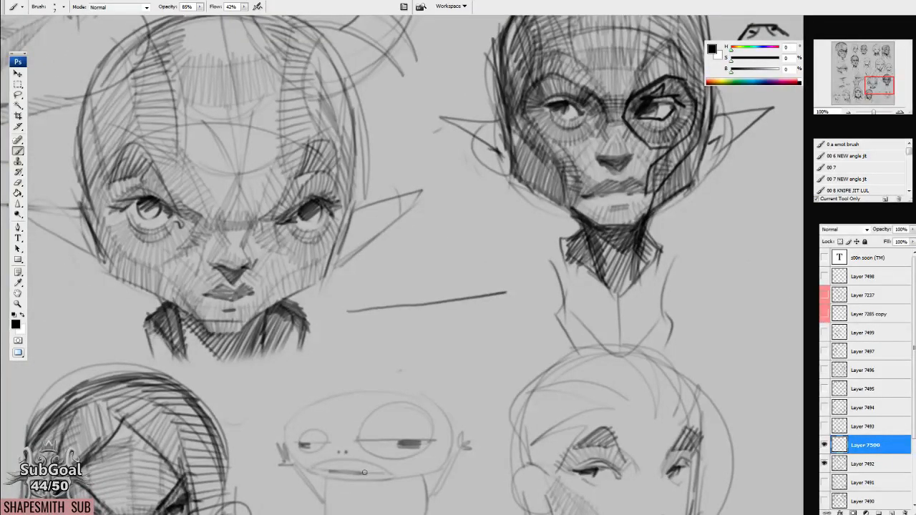
{"action": "mouse_move", "coordinate": [572, 235]}
{"action": "left_mouse_down"}
{"action": "mouse_move", "coordinate": [523, 292]}
{"action": "mouse_move", "coordinate": [533, 270]}
{"action": "mouse_move", "coordinate": [398, 204]}
{"action": "left_mouse_up"}
{"action": "left_click_drag", "start_coordinate": [457, 272], "coordinate": [470, 355]}
{"action": "mouse_move", "coordinate": [290, 422]}
{"action": "left_mouse_down"}
{"action": "mouse_move", "coordinate": [319, 333]}
{"action": "mouse_move", "coordinate": [324, 285]}
{"action": "mouse_move", "coordinate": [266, 152]}
{"action": "left_mouse_up"}
{"action": "mouse_move", "coordinate": [426, 358]}
{"action": "left_mouse_down"}
{"action": "mouse_move", "coordinate": [458, 307]}
{"action": "mouse_move", "coordinate": [563, 380]}
{"action": "mouse_move", "coordinate": [562, 347]}
{"action": "left_mouse_up"}
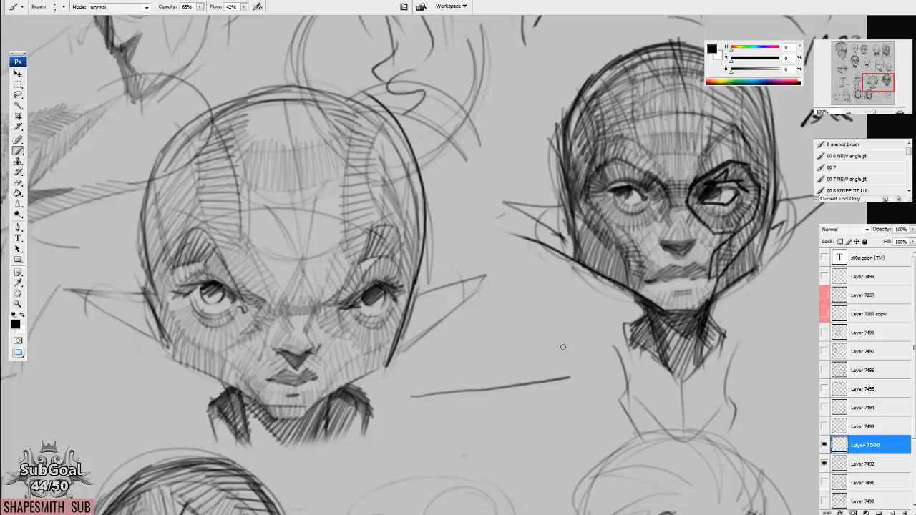
Circle the straight line and the "15/1-23" note, and draw an arrow pointing towards the lighter pointed-ear head.
{"action": "mouse_move", "coordinate": [554, 352]}
{"action": "left_mouse_down"}
{"action": "mouse_move", "coordinate": [413, 369]}
{"action": "mouse_move", "coordinate": [576, 370]}
{"action": "left_mouse_up"}
{"action": "mouse_move", "coordinate": [483, 219]}
{"action": "left_mouse_down"}
{"action": "mouse_move", "coordinate": [445, 227]}
{"action": "mouse_move", "coordinate": [468, 238]}
{"action": "left_mouse_up"}
{"action": "left_click_drag", "start_coordinate": [664, 248], "coordinate": [469, 296]}
{"action": "mouse_move", "coordinate": [659, 73]}
{"action": "left_mouse_down"}
{"action": "mouse_move", "coordinate": [686, 81]}
{"action": "mouse_move", "coordinate": [631, 59]}
{"action": "left_mouse_up"}
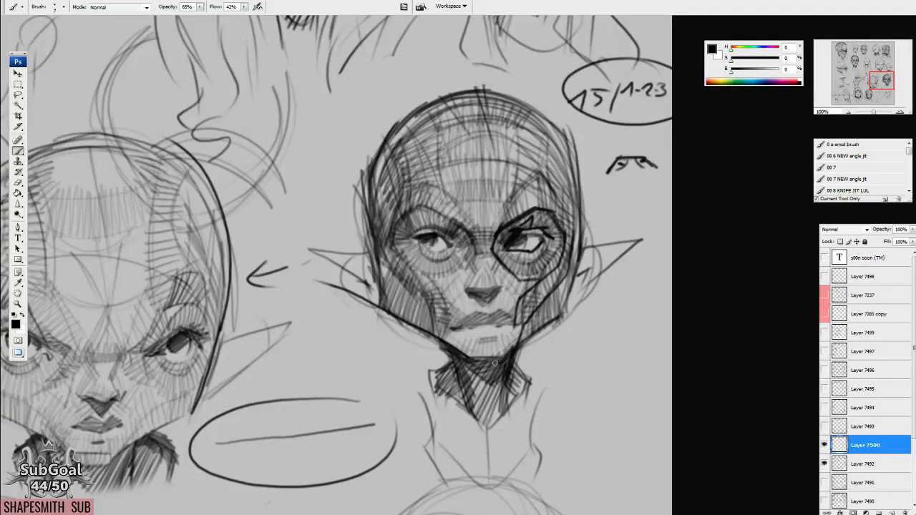
{"action": "left_click_drag", "start_coordinate": [325, 376], "coordinate": [704, 225]}
{"action": "left_click_drag", "start_coordinate": [372, 322], "coordinate": [714, 162]}
Delete Layer 7500, hide Layer 7492, and show and select Layer 7499.
{"action": "left_click_drag", "start_coordinate": [882, 470], "coordinate": [904, 511]}
{"action": "left_click", "coordinate": [824, 445]}
{"action": "left_click", "coordinate": [824, 333]}
{"action": "left_click", "coordinate": [869, 333]}
Sketch a rectangular box in perspective beside the large shaded eye study and enclose it in a wide ellipse.
{"action": "mouse_move", "coordinate": [486, 198]}
{"action": "left_mouse_down"}
{"action": "mouse_move", "coordinate": [518, 388]}
{"action": "mouse_move", "coordinate": [577, 308]}
{"action": "mouse_move", "coordinate": [550, 269]}
{"action": "mouse_move", "coordinate": [545, 236]}
{"action": "mouse_move", "coordinate": [475, 211]}
{"action": "mouse_move", "coordinate": [395, 234]}
{"action": "left_mouse_up"}
{"action": "left_click_drag", "start_coordinate": [488, 209], "coordinate": [592, 256]}
{"action": "left_click_drag", "start_coordinate": [404, 239], "coordinate": [510, 283]}
{"action": "left_click_drag", "start_coordinate": [587, 254], "coordinate": [509, 285]}
{"action": "mouse_move", "coordinate": [401, 240]}
{"action": "left_mouse_down"}
{"action": "mouse_move", "coordinate": [409, 299]}
{"action": "mouse_move", "coordinate": [488, 348]}
{"action": "left_mouse_up"}
{"action": "left_click_drag", "start_coordinate": [498, 286], "coordinate": [503, 360]}
{"action": "mouse_move", "coordinate": [508, 285]}
{"action": "left_mouse_down"}
{"action": "mouse_move", "coordinate": [584, 258]}
{"action": "mouse_move", "coordinate": [572, 326]}
{"action": "mouse_move", "coordinate": [504, 358]}
{"action": "left_mouse_up"}
{"action": "left_click_drag", "start_coordinate": [406, 290], "coordinate": [505, 357]}
{"action": "mouse_move", "coordinate": [575, 191]}
{"action": "left_mouse_down"}
{"action": "mouse_move", "coordinate": [357, 222]}
{"action": "mouse_move", "coordinate": [611, 172]}
{"action": "mouse_move", "coordinate": [437, 173]}
{"action": "left_mouse_up"}
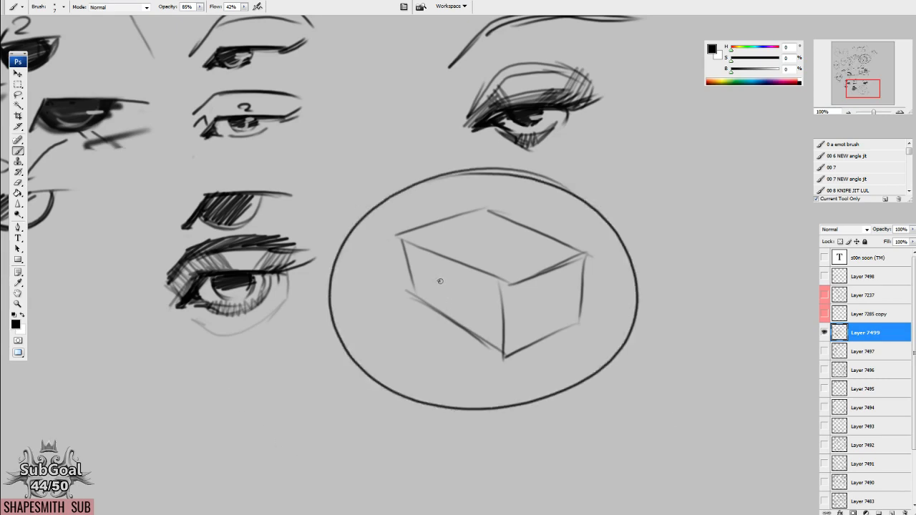
Draw a small face on the box's long side, add short tick marks at its edges, and write "3D" above it.
{"action": "left_click", "coordinate": [460, 289]}
{"action": "left_click_drag", "start_coordinate": [443, 289], "coordinate": [449, 290]}
{"action": "left_click_drag", "start_coordinate": [405, 263], "coordinate": [393, 257]}
{"action": "left_click_drag", "start_coordinate": [506, 313], "coordinate": [519, 311]}
{"action": "left_click_drag", "start_coordinate": [444, 313], "coordinate": [467, 344]}
{"action": "mouse_move", "coordinate": [387, 203]}
{"action": "left_mouse_down"}
{"action": "mouse_move", "coordinate": [390, 218]}
{"action": "mouse_move", "coordinate": [407, 217]}
{"action": "left_mouse_up"}
{"action": "left_click_drag", "start_coordinate": [543, 337], "coordinate": [540, 337]}
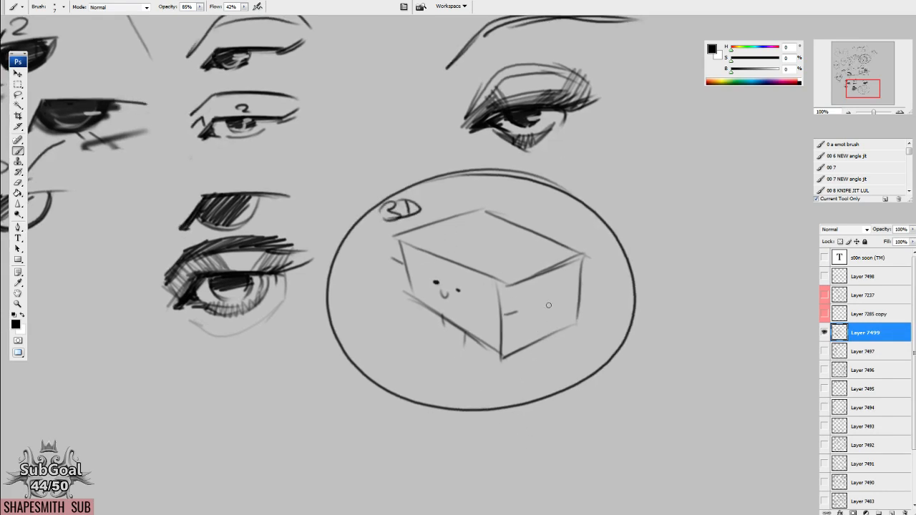
Number the box's three visible faces: 1 on the long side, 2 on the short side and 3 on top.
{"action": "mouse_move", "coordinate": [419, 277]}
{"action": "left_mouse_down"}
{"action": "mouse_move", "coordinate": [428, 264]}
{"action": "mouse_move", "coordinate": [433, 289]}
{"action": "left_mouse_up"}
{"action": "left_click_drag", "start_coordinate": [528, 298], "coordinate": [551, 310]}
{"action": "left_click_drag", "start_coordinate": [474, 234], "coordinate": [475, 249]}
{"action": "left_click_drag", "start_coordinate": [551, 310], "coordinate": [548, 308]}
Thicken the four edges of the box's top face and number them 1 to 4.
{"action": "left_click_drag", "start_coordinate": [391, 234], "coordinate": [478, 208]}
{"action": "mouse_move", "coordinate": [471, 207]}
{"action": "left_mouse_down"}
{"action": "mouse_move", "coordinate": [549, 244]}
{"action": "mouse_move", "coordinate": [505, 287]}
{"action": "mouse_move", "coordinate": [389, 229]}
{"action": "left_mouse_up"}
{"action": "left_click_drag", "start_coordinate": [425, 204], "coordinate": [437, 207]}
{"action": "left_click_drag", "start_coordinate": [525, 211], "coordinate": [537, 225]}
{"action": "mouse_move", "coordinate": [553, 269]}
{"action": "left_mouse_down"}
{"action": "mouse_move", "coordinate": [565, 274]}
{"action": "mouse_move", "coordinate": [555, 284]}
{"action": "left_mouse_up"}
{"action": "left_click_drag", "start_coordinate": [439, 256], "coordinate": [449, 278]}
{"action": "left_click_drag", "start_coordinate": [544, 328], "coordinate": [540, 331]}
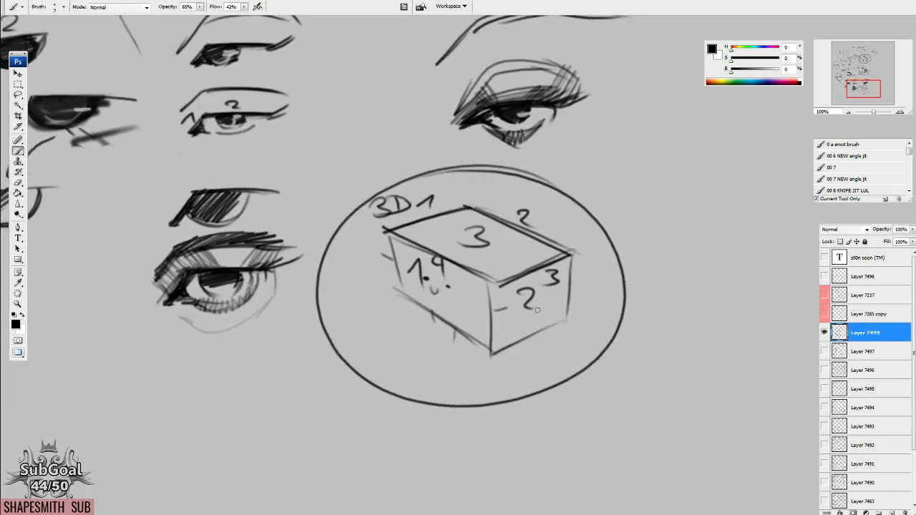
Mark the corners of the box's top face with small symbols and draw two direction arrows across that face.
{"action": "left_click_drag", "start_coordinate": [421, 221], "coordinate": [421, 239]}
{"action": "left_click_drag", "start_coordinate": [408, 231], "coordinate": [473, 214]}
{"action": "left_click_drag", "start_coordinate": [489, 271], "coordinate": [508, 275]}
{"action": "left_click_drag", "start_coordinate": [552, 301], "coordinate": [555, 297]}
{"action": "left_click_drag", "start_coordinate": [454, 243], "coordinate": [494, 236]}
{"action": "mouse_move", "coordinate": [459, 234]}
{"action": "left_mouse_down"}
{"action": "mouse_move", "coordinate": [447, 248]}
{"action": "mouse_move", "coordinate": [470, 249]}
{"action": "left_mouse_up"}
{"action": "left_click_drag", "start_coordinate": [445, 216], "coordinate": [534, 255]}
{"action": "mouse_move", "coordinate": [542, 243]}
{"action": "left_mouse_down"}
{"action": "mouse_move", "coordinate": [540, 255]}
{"action": "mouse_move", "coordinate": [507, 262]}
{"action": "left_mouse_up"}
{"action": "left_click_drag", "start_coordinate": [549, 296], "coordinate": [525, 301]}
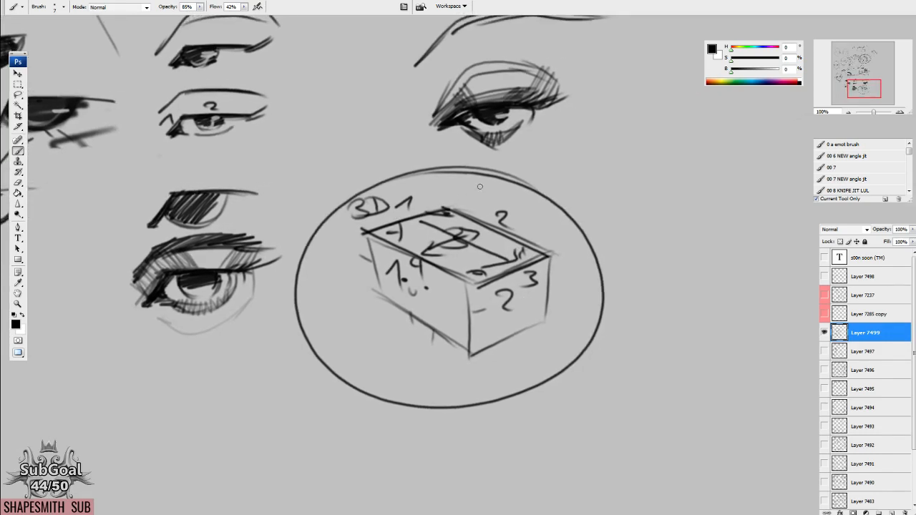
Write "2D" and "X Y" above the box and circle the "3D" label.
{"action": "mouse_move", "coordinate": [455, 191]}
{"action": "left_mouse_down"}
{"action": "mouse_move", "coordinate": [465, 204]}
{"action": "mouse_move", "coordinate": [491, 199]}
{"action": "mouse_move", "coordinate": [483, 205]}
{"action": "left_mouse_up"}
{"action": "mouse_move", "coordinate": [390, 187]}
{"action": "left_mouse_down"}
{"action": "mouse_move", "coordinate": [352, 200]}
{"action": "mouse_move", "coordinate": [399, 206]}
{"action": "left_mouse_up"}
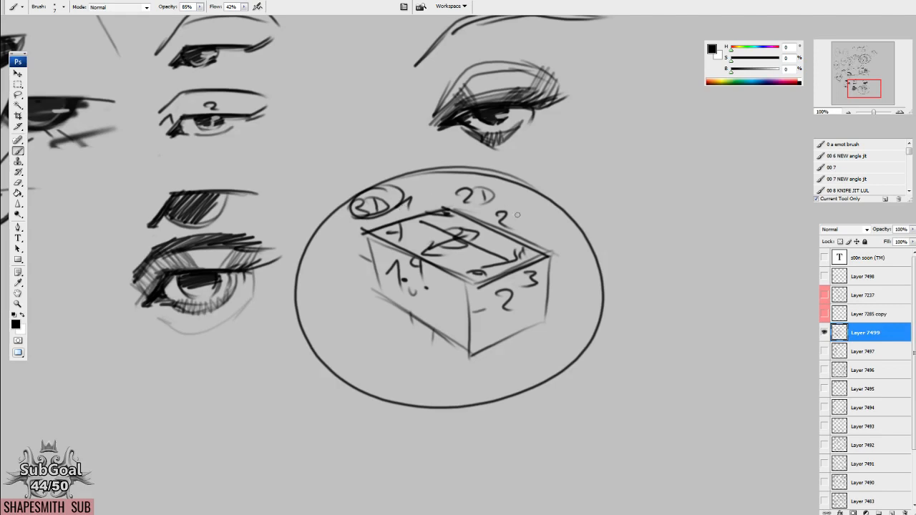
{"action": "mouse_move", "coordinate": [518, 194]}
{"action": "left_mouse_down"}
{"action": "mouse_move", "coordinate": [521, 211]}
{"action": "mouse_move", "coordinate": [546, 213]}
{"action": "left_mouse_up"}
{"action": "left_click_drag", "start_coordinate": [555, 203], "coordinate": [533, 230]}
Extend two adjoining top edges of the box past their shared corner with heavy straight strokes.
{"action": "left_click_drag", "start_coordinate": [471, 287], "coordinate": [573, 246]}
{"action": "left_click_drag", "start_coordinate": [493, 276], "coordinate": [584, 245]}
{"action": "mouse_move", "coordinate": [424, 192]}
{"action": "left_mouse_down"}
{"action": "mouse_move", "coordinate": [583, 266]}
{"action": "mouse_move", "coordinate": [367, 349]}
{"action": "left_mouse_up"}
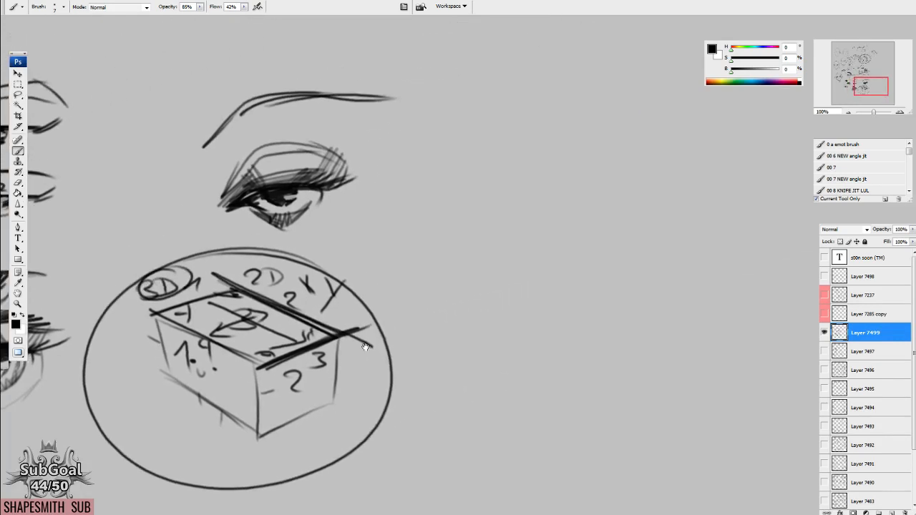
{"action": "left_click_drag", "start_coordinate": [254, 369], "coordinate": [402, 315]}
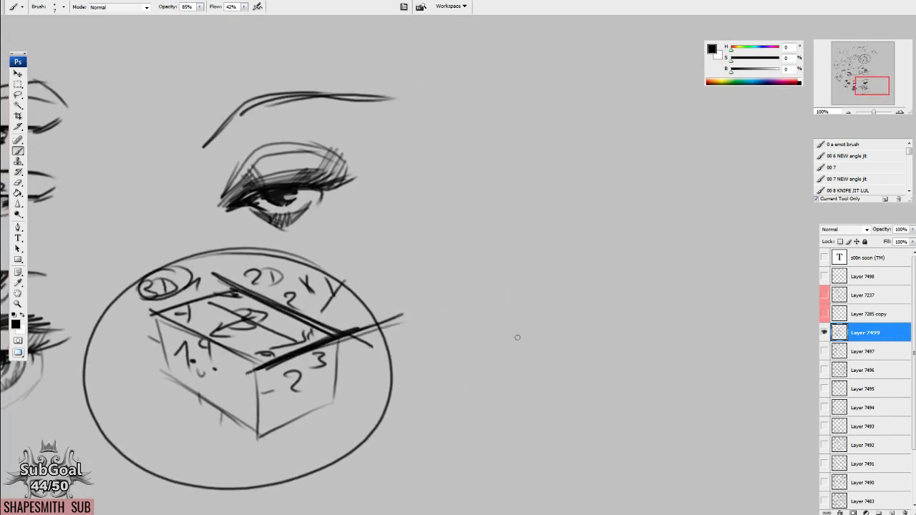
Draw a vertical, a horizontal and a slanted line from one shared corner in the empty space beside the circled box.
{"action": "left_click_drag", "start_coordinate": [502, 370], "coordinate": [488, 354]}
{"action": "left_click_drag", "start_coordinate": [429, 355], "coordinate": [603, 350]}
{"action": "left_click_drag", "start_coordinate": [434, 371], "coordinate": [424, 228]}
{"action": "left_click_drag", "start_coordinate": [432, 356], "coordinate": [555, 325]}
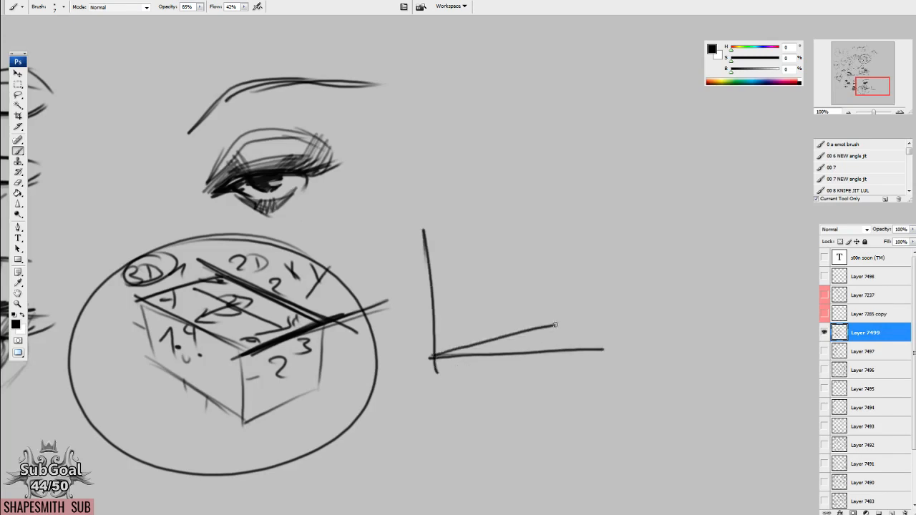
Draw a tilted parallelogram above the axis lines as the top face of a new box.
{"action": "left_click_drag", "start_coordinate": [548, 379], "coordinate": [537, 367]}
{"action": "left_click_drag", "start_coordinate": [647, 339], "coordinate": [569, 410]}
{"action": "left_click_drag", "start_coordinate": [490, 170], "coordinate": [546, 269]}
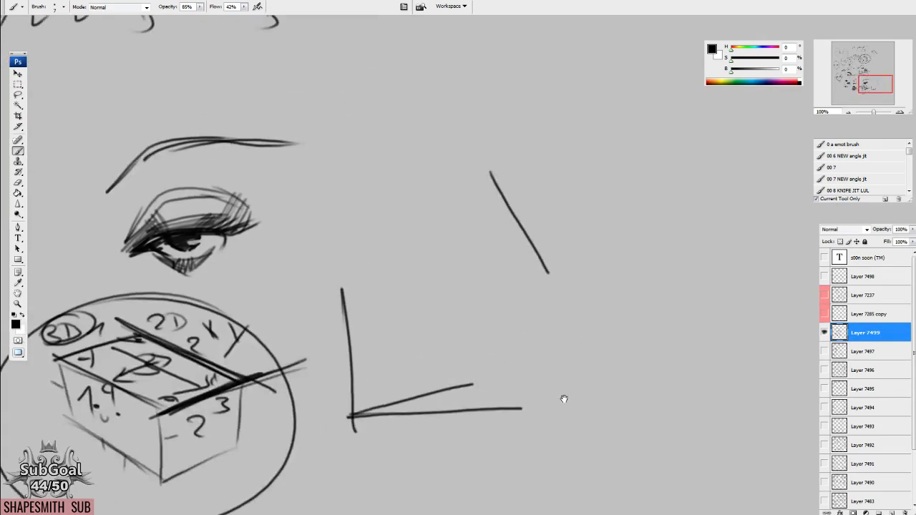
{"action": "left_click_drag", "start_coordinate": [558, 398], "coordinate": [542, 404]}
{"action": "mouse_move", "coordinate": [474, 176]}
{"action": "left_mouse_down"}
{"action": "mouse_move", "coordinate": [637, 119]}
{"action": "mouse_move", "coordinate": [706, 211]}
{"action": "left_mouse_up"}
{"action": "left_click_drag", "start_coordinate": [531, 277], "coordinate": [728, 204]}
{"action": "left_click_drag", "start_coordinate": [581, 332], "coordinate": [581, 327]}
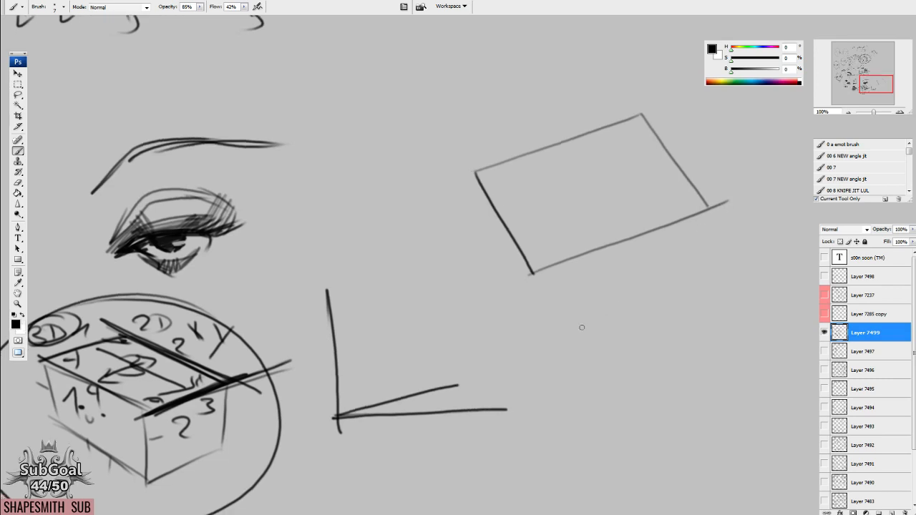
Add the side edges and lower edges under the parallelogram to complete the tilted box.
{"action": "left_click_drag", "start_coordinate": [472, 177], "coordinate": [466, 231]}
{"action": "left_click_drag", "start_coordinate": [530, 275], "coordinate": [507, 327]}
{"action": "left_click_drag", "start_coordinate": [467, 245], "coordinate": [507, 329]}
{"action": "mouse_move", "coordinate": [706, 209]}
{"action": "left_mouse_down"}
{"action": "mouse_move", "coordinate": [699, 221]}
{"action": "mouse_move", "coordinate": [505, 328]}
{"action": "left_mouse_up"}
{"action": "left_click_drag", "start_coordinate": [538, 392], "coordinate": [536, 389]}
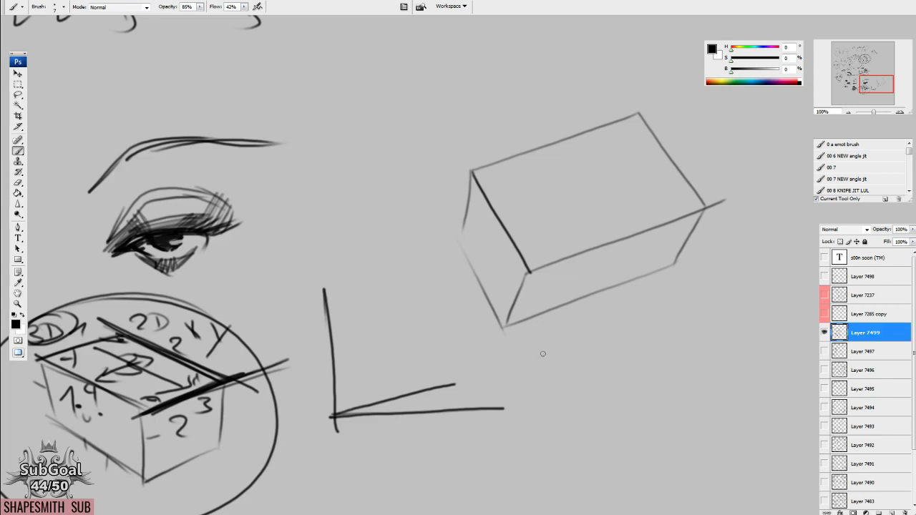
Select single edges of the tilted box with the Lasso and move or copy them to compare parallel edges.
{"action": "key", "text": "l"}
{"action": "mouse_move", "coordinate": [474, 149]}
{"action": "left_mouse_down"}
{"action": "mouse_move", "coordinate": [408, 184]}
{"action": "mouse_move", "coordinate": [574, 135]}
{"action": "mouse_move", "coordinate": [404, 204]}
{"action": "left_mouse_up"}
{"action": "mouse_move", "coordinate": [497, 192]}
{"action": "left_mouse_down"}
{"action": "mouse_move", "coordinate": [533, 254]}
{"action": "mouse_move", "coordinate": [479, 167]}
{"action": "left_mouse_up"}
{"action": "mouse_move", "coordinate": [599, 189]}
{"action": "left_mouse_down"}
{"action": "mouse_move", "coordinate": [576, 191]}
{"action": "mouse_move", "coordinate": [681, 303]}
{"action": "mouse_move", "coordinate": [634, 209]}
{"action": "left_mouse_up"}
{"action": "left_click_drag", "start_coordinate": [657, 263], "coordinate": [698, 248]}
{"action": "mouse_move", "coordinate": [618, 294]}
{"action": "left_mouse_down"}
{"action": "mouse_move", "coordinate": [591, 299]}
{"action": "mouse_move", "coordinate": [645, 348]}
{"action": "mouse_move", "coordinate": [709, 294]}
{"action": "left_mouse_up"}
{"action": "left_click_drag", "start_coordinate": [626, 340], "coordinate": [687, 333]}
{"action": "left_click_drag", "start_coordinate": [603, 365], "coordinate": [582, 306]}
{"action": "left_click_drag", "start_coordinate": [696, 261], "coordinate": [698, 252]}
{"action": "key", "text": "ctrl+d"}
{"action": "mouse_move", "coordinate": [480, 46]}
{"action": "left_mouse_down"}
{"action": "mouse_move", "coordinate": [435, 148]}
{"action": "mouse_move", "coordinate": [548, 57]}
{"action": "left_mouse_up"}
{"action": "mouse_move", "coordinate": [497, 120]}
{"action": "left_mouse_down"}
{"action": "mouse_move", "coordinate": [603, 272]}
{"action": "mouse_move", "coordinate": [586, 353]}
{"action": "left_mouse_up"}
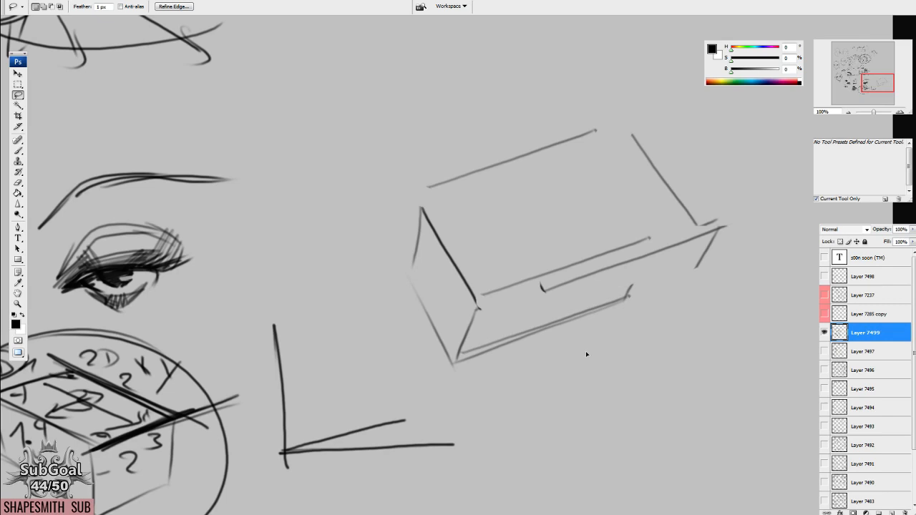
Below the tilted box, draw two back edges meeting at a peak and the vertical edges of another box.
{"action": "key", "text": "b"}
{"action": "left_click_drag", "start_coordinate": [681, 419], "coordinate": [507, 280]}
{"action": "left_click_drag", "start_coordinate": [532, 239], "coordinate": [432, 272]}
{"action": "left_click_drag", "start_coordinate": [531, 239], "coordinate": [655, 281]}
{"action": "left_click_drag", "start_coordinate": [576, 349], "coordinate": [571, 344]}
{"action": "mouse_move", "coordinate": [541, 319]}
{"action": "left_mouse_down"}
{"action": "mouse_move", "coordinate": [539, 408]}
{"action": "mouse_move", "coordinate": [561, 426]}
{"action": "left_mouse_up"}
Complete the new box by copying its slanted edges with the Lasso onto the opposite top and bottom sides.
{"action": "key", "text": "l"}
{"action": "mouse_move", "coordinate": [511, 299]}
{"action": "left_mouse_down"}
{"action": "mouse_move", "coordinate": [600, 393]}
{"action": "mouse_move", "coordinate": [590, 365]}
{"action": "left_mouse_up"}
{"action": "left_click_drag", "start_coordinate": [549, 426], "coordinate": [430, 386]}
{"action": "mouse_move", "coordinate": [432, 381]}
{"action": "left_mouse_down"}
{"action": "mouse_move", "coordinate": [560, 392]}
{"action": "mouse_move", "coordinate": [663, 377]}
{"action": "left_mouse_up"}
{"action": "mouse_move", "coordinate": [520, 237]}
{"action": "left_mouse_down"}
{"action": "mouse_move", "coordinate": [399, 287]}
{"action": "mouse_move", "coordinate": [523, 246]}
{"action": "left_mouse_up"}
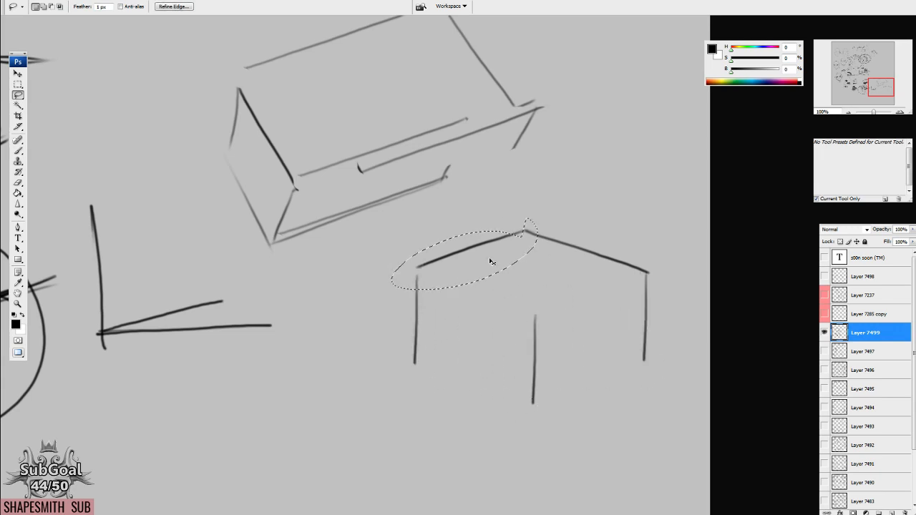
{"action": "mouse_move", "coordinate": [487, 276]}
{"action": "left_mouse_down"}
{"action": "mouse_move", "coordinate": [589, 302]}
{"action": "mouse_move", "coordinate": [602, 322]}
{"action": "left_mouse_up"}
{"action": "left_click_drag", "start_coordinate": [624, 293], "coordinate": [623, 384]}
{"action": "mouse_move", "coordinate": [626, 219]}
{"action": "left_mouse_down"}
{"action": "mouse_move", "coordinate": [569, 262]}
{"action": "mouse_move", "coordinate": [688, 253]}
{"action": "left_mouse_up"}
{"action": "mouse_move", "coordinate": [609, 263]}
{"action": "left_mouse_down"}
{"action": "mouse_move", "coordinate": [488, 304]}
{"action": "mouse_move", "coordinate": [519, 312]}
{"action": "mouse_move", "coordinate": [513, 411]}
{"action": "mouse_move", "coordinate": [533, 413]}
{"action": "left_mouse_up"}
{"action": "key", "text": "ctrl+d"}
{"action": "key", "text": "b"}
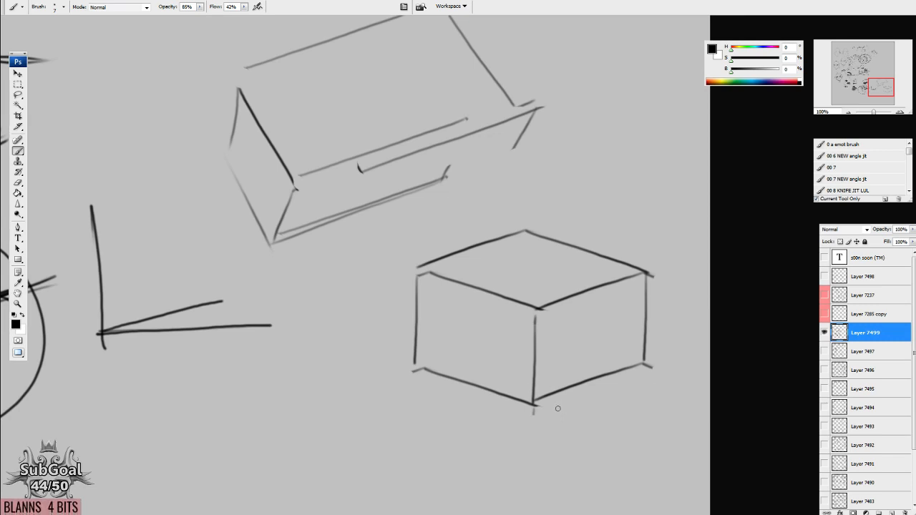
Enclose the finished box in a large ellipse and draw direction arrows on its top face.
{"action": "mouse_move", "coordinate": [517, 185]}
{"action": "left_mouse_down"}
{"action": "mouse_move", "coordinate": [515, 435]}
{"action": "mouse_move", "coordinate": [452, 196]}
{"action": "left_mouse_up"}
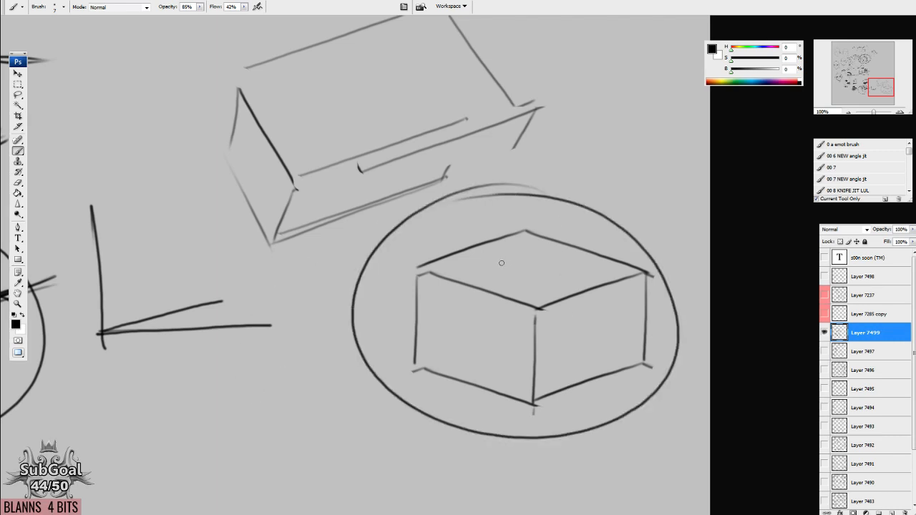
{"action": "left_click_drag", "start_coordinate": [489, 255], "coordinate": [538, 283]}
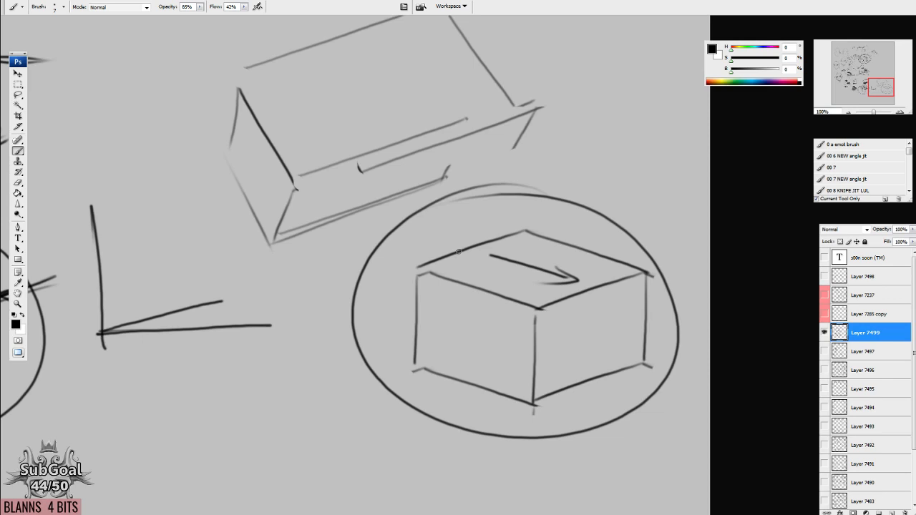
{"action": "left_click_drag", "start_coordinate": [450, 240], "coordinate": [469, 244]}
{"action": "mouse_move", "coordinate": [585, 280]}
{"action": "left_mouse_down"}
{"action": "mouse_move", "coordinate": [596, 272]}
{"action": "mouse_move", "coordinate": [591, 287]}
{"action": "left_mouse_up"}
{"action": "mouse_move", "coordinate": [509, 250]}
{"action": "left_mouse_down"}
{"action": "mouse_move", "coordinate": [503, 269]}
{"action": "mouse_move", "coordinate": [558, 257]}
{"action": "mouse_move", "coordinate": [556, 269]}
{"action": "left_mouse_up"}
{"action": "left_click_drag", "start_coordinate": [499, 280], "coordinate": [518, 293]}
Build a slanted parallelogram near the "REAL" diagram from two drawn edges and their copies placed opposite with the Lasso.
{"action": "mouse_move", "coordinate": [204, 144]}
{"action": "left_mouse_down"}
{"action": "mouse_move", "coordinate": [496, 321]}
{"action": "mouse_move", "coordinate": [572, 349]}
{"action": "left_mouse_up"}
{"action": "left_click_drag", "start_coordinate": [460, 109], "coordinate": [610, 154]}
{"action": "left_click_drag", "start_coordinate": [580, 261], "coordinate": [496, 347]}
{"action": "mouse_move", "coordinate": [521, 248]}
{"action": "left_mouse_down"}
{"action": "mouse_move", "coordinate": [443, 280]}
{"action": "mouse_move", "coordinate": [458, 285]}
{"action": "left_mouse_up"}
{"action": "key", "text": "l"}
{"action": "mouse_move", "coordinate": [537, 198]}
{"action": "left_mouse_down"}
{"action": "mouse_move", "coordinate": [349, 191]}
{"action": "mouse_move", "coordinate": [606, 224]}
{"action": "left_mouse_up"}
{"action": "left_click_drag", "start_coordinate": [542, 221], "coordinate": [469, 262], "text": "ctrl+alt"}
{"action": "key", "text": "ctrl+d"}
{"action": "left_click_drag", "start_coordinate": [505, 230], "coordinate": [509, 236]}
{"action": "mouse_move", "coordinate": [472, 268]}
{"action": "left_mouse_down", "text": "ctrl+alt"}
{"action": "mouse_move", "coordinate": [370, 239]}
{"action": "mouse_move", "coordinate": [341, 221]}
{"action": "left_mouse_up", "text": "ctrl+alt"}
{"action": "key", "text": "ctrl+d"}
{"action": "key", "text": "b"}
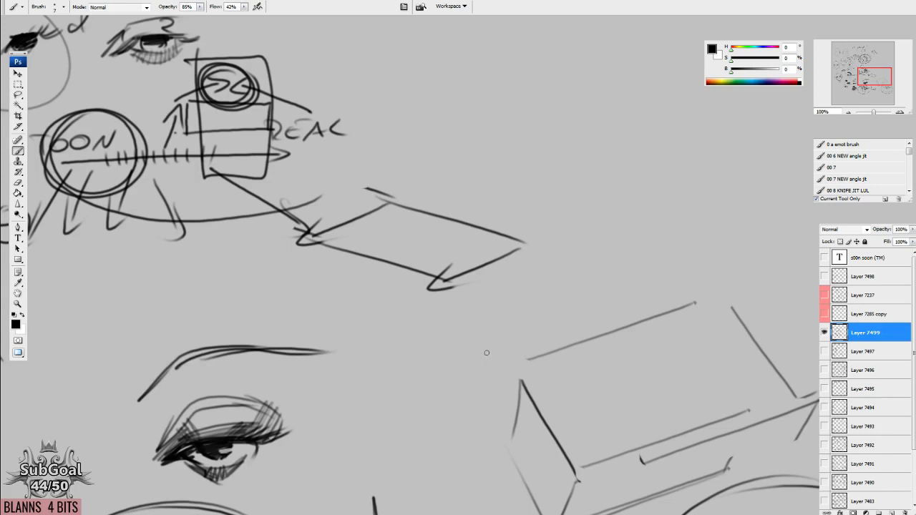
Outline an angular eye construction above the tilted box, with a narrow inner plane, a wide upper-lid plane and the lid line.
{"action": "key", "text": "space"}
{"action": "left_click_drag", "start_coordinate": [488, 350], "coordinate": [345, 401]}
{"action": "mouse_move", "coordinate": [447, 166]}
{"action": "left_mouse_down"}
{"action": "mouse_move", "coordinate": [385, 215]}
{"action": "mouse_move", "coordinate": [524, 171]}
{"action": "mouse_move", "coordinate": [613, 174]}
{"action": "mouse_move", "coordinate": [583, 231]}
{"action": "left_mouse_up"}
{"action": "mouse_move", "coordinate": [398, 216]}
{"action": "left_mouse_down"}
{"action": "mouse_move", "coordinate": [561, 236]}
{"action": "mouse_move", "coordinate": [378, 187]}
{"action": "mouse_move", "coordinate": [358, 147]}
{"action": "left_mouse_up"}
{"action": "mouse_move", "coordinate": [450, 168]}
{"action": "left_mouse_down"}
{"action": "mouse_move", "coordinate": [405, 111]}
{"action": "mouse_move", "coordinate": [349, 153]}
{"action": "left_mouse_up"}
{"action": "left_click_drag", "start_coordinate": [422, 104], "coordinate": [580, 122]}
{"action": "left_click_drag", "start_coordinate": [586, 126], "coordinate": [611, 185]}
{"action": "left_click_drag", "start_coordinate": [443, 167], "coordinate": [387, 214]}
{"action": "left_click_drag", "start_coordinate": [447, 168], "coordinate": [588, 178]}
Draw the iris under the lid line, hatch it dark and shade the inner corner of the eye.
{"action": "mouse_move", "coordinate": [419, 188]}
{"action": "left_mouse_down"}
{"action": "mouse_move", "coordinate": [438, 208]}
{"action": "mouse_move", "coordinate": [509, 170]}
{"action": "mouse_move", "coordinate": [449, 168]}
{"action": "mouse_move", "coordinate": [469, 168]}
{"action": "left_mouse_up"}
{"action": "mouse_move", "coordinate": [437, 205]}
{"action": "left_mouse_down"}
{"action": "mouse_move", "coordinate": [488, 168]}
{"action": "mouse_move", "coordinate": [508, 169]}
{"action": "mouse_move", "coordinate": [508, 177]}
{"action": "left_mouse_up"}
{"action": "left_click_drag", "start_coordinate": [465, 253], "coordinate": [454, 269]}
{"action": "left_click_drag", "start_coordinate": [406, 213], "coordinate": [368, 237]}
{"action": "mouse_move", "coordinate": [404, 215]}
{"action": "left_mouse_down"}
{"action": "mouse_move", "coordinate": [399, 235]}
{"action": "mouse_move", "coordinate": [383, 235]}
{"action": "left_mouse_up"}
{"action": "mouse_move", "coordinate": [401, 223]}
{"action": "left_mouse_down"}
{"action": "mouse_move", "coordinate": [381, 236]}
{"action": "mouse_move", "coordinate": [403, 231]}
{"action": "left_mouse_up"}
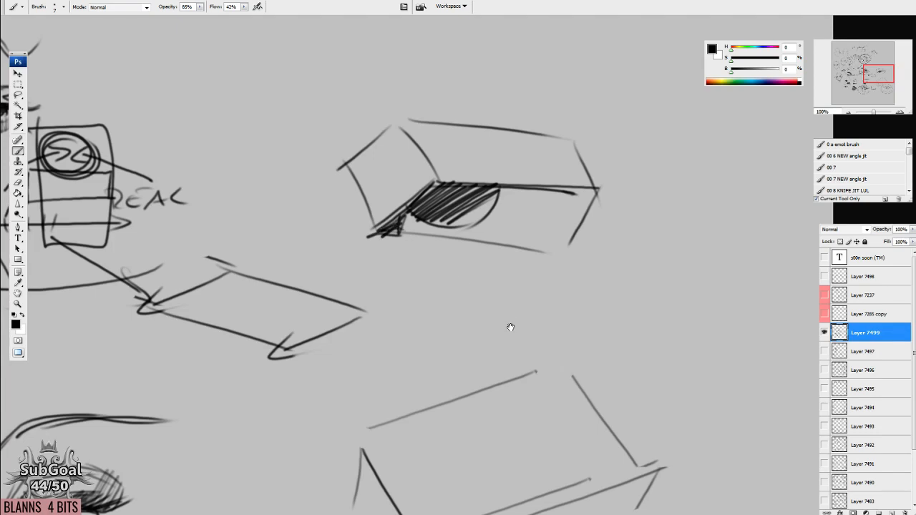
Add the lower eyelid and number the eye's inner plane 1 and its upper-lid plane 2.
{"action": "left_click_drag", "start_coordinate": [510, 327], "coordinate": [512, 326]}
{"action": "mouse_move", "coordinate": [400, 227]}
{"action": "left_mouse_down"}
{"action": "mouse_move", "coordinate": [500, 249]}
{"action": "mouse_move", "coordinate": [550, 204]}
{"action": "left_mouse_up"}
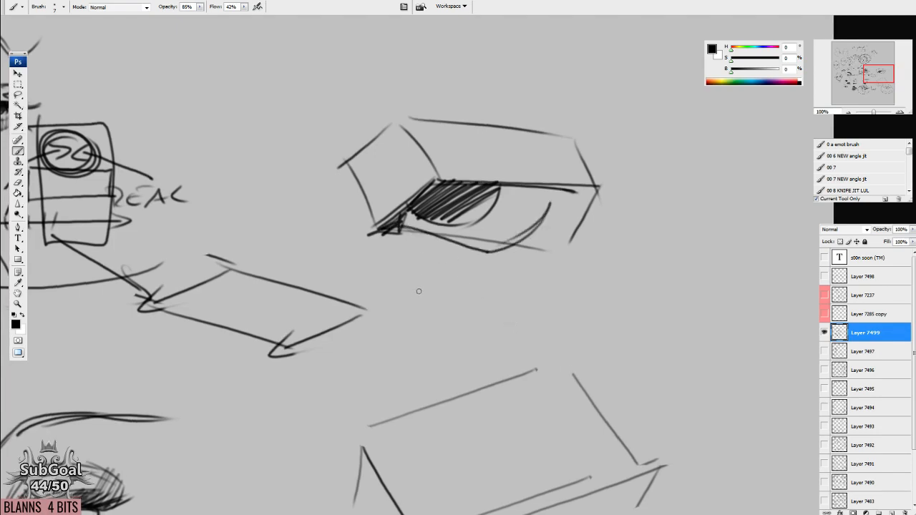
{"action": "left_click_drag", "start_coordinate": [382, 192], "coordinate": [411, 193]}
{"action": "mouse_move", "coordinate": [491, 150]}
{"action": "left_mouse_down"}
{"action": "mouse_move", "coordinate": [510, 147]}
{"action": "mouse_move", "coordinate": [504, 161]}
{"action": "mouse_move", "coordinate": [515, 172]}
{"action": "left_mouse_up"}
{"action": "left_click_drag", "start_coordinate": [550, 275], "coordinate": [553, 307]}
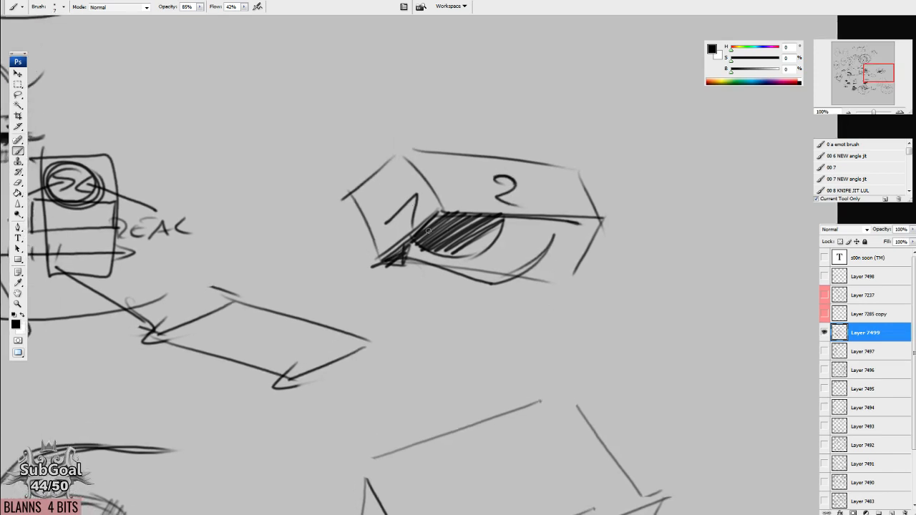
{"action": "left_click_drag", "start_coordinate": [455, 247], "coordinate": [458, 234]}
Sketch further straight strokes for the angular planes of an eye construction.
{"action": "left_click_drag", "start_coordinate": [578, 169], "coordinate": [490, 284]}
{"action": "left_click_drag", "start_coordinate": [489, 130], "coordinate": [454, 173]}
{"action": "left_click_drag", "start_coordinate": [490, 132], "coordinate": [607, 138]}
{"action": "left_click_drag", "start_coordinate": [593, 141], "coordinate": [603, 144]}
{"action": "left_click_drag", "start_coordinate": [565, 223], "coordinate": [547, 250]}
{"action": "left_click_drag", "start_coordinate": [478, 158], "coordinate": [439, 202]}
{"action": "left_click_drag", "start_coordinate": [474, 157], "coordinate": [420, 191]}
{"action": "mouse_move", "coordinate": [458, 137]}
{"action": "left_mouse_down"}
{"action": "mouse_move", "coordinate": [562, 146]}
{"action": "mouse_move", "coordinate": [591, 164]}
{"action": "left_mouse_up"}
{"action": "mouse_move", "coordinate": [476, 157]}
{"action": "left_mouse_down"}
{"action": "mouse_move", "coordinate": [452, 202]}
{"action": "mouse_move", "coordinate": [441, 202]}
{"action": "mouse_move", "coordinate": [573, 203]}
{"action": "left_mouse_up"}
{"action": "left_click_drag", "start_coordinate": [583, 167], "coordinate": [569, 208]}
{"action": "mouse_move", "coordinate": [450, 246]}
{"action": "left_mouse_down"}
{"action": "mouse_move", "coordinate": [483, 263]}
{"action": "mouse_move", "coordinate": [480, 284]}
{"action": "mouse_move", "coordinate": [522, 274]}
{"action": "mouse_move", "coordinate": [570, 155]}
{"action": "left_mouse_up"}
Examine the earlier eye, box and head studies across the canvas, from the numbered lid planes to the straight-lined jaws.
{"action": "mouse_move", "coordinate": [511, 327]}
{"action": "left_mouse_down"}
{"action": "mouse_move", "coordinate": [480, 350]}
{"action": "mouse_move", "coordinate": [491, 342]}
{"action": "left_mouse_up"}
{"action": "left_click_drag", "start_coordinate": [250, 346], "coordinate": [701, 247]}
{"action": "mouse_move", "coordinate": [389, 410]}
{"action": "left_mouse_down"}
{"action": "mouse_move", "coordinate": [472, 293]}
{"action": "mouse_move", "coordinate": [608, 175]}
{"action": "left_mouse_up"}
{"action": "left_click_drag", "start_coordinate": [517, 388], "coordinate": [542, 320]}
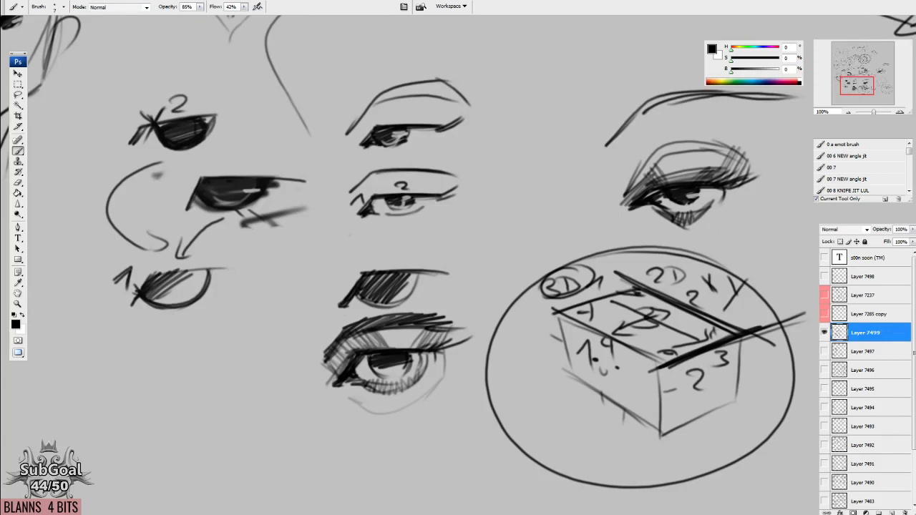
{"action": "mouse_move", "coordinate": [324, 403]}
{"action": "left_mouse_down"}
{"action": "mouse_move", "coordinate": [394, 380]}
{"action": "mouse_move", "coordinate": [550, 386]}
{"action": "left_mouse_up"}
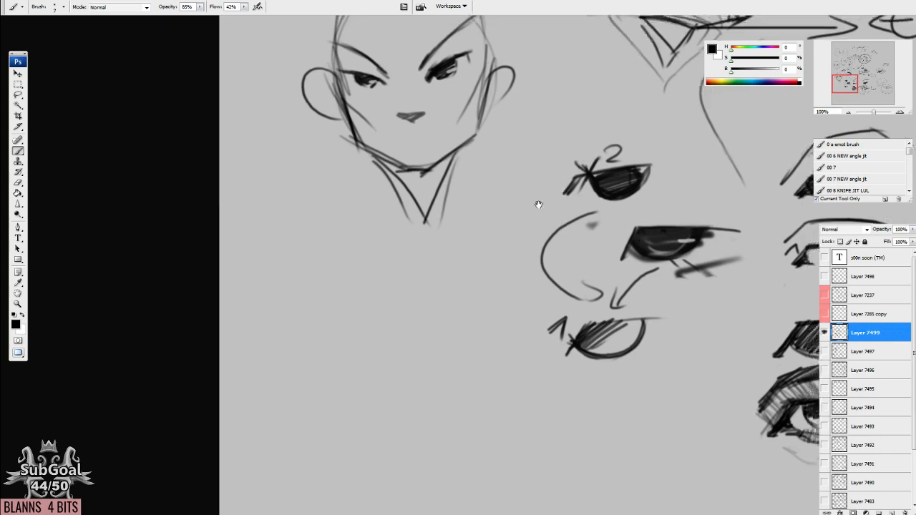
{"action": "left_click_drag", "start_coordinate": [536, 200], "coordinate": [383, 316]}
{"action": "left_click_drag", "start_coordinate": [423, 111], "coordinate": [433, 476]}
{"action": "left_click_drag", "start_coordinate": [329, 50], "coordinate": [364, 344]}
{"action": "left_click_drag", "start_coordinate": [425, 408], "coordinate": [512, 251]}
{"action": "left_click_drag", "start_coordinate": [500, 386], "coordinate": [504, 145]}
{"action": "left_click_drag", "start_coordinate": [469, 360], "coordinate": [472, 344]}
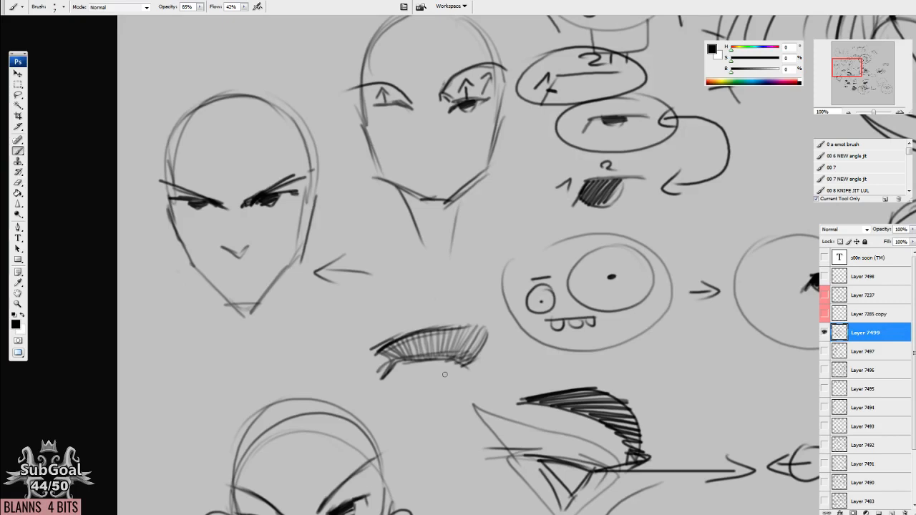
{"action": "left_click_drag", "start_coordinate": [517, 461], "coordinate": [506, 106]}
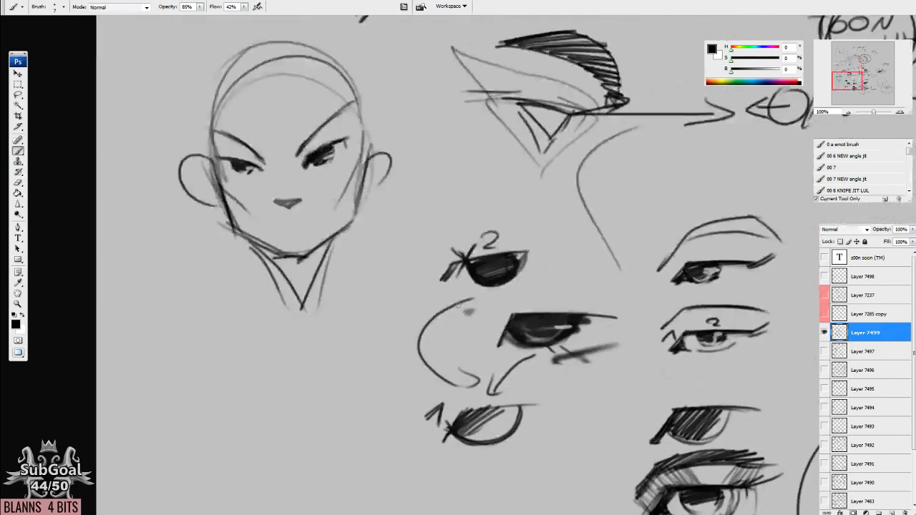
{"action": "left_click_drag", "start_coordinate": [468, 447], "coordinate": [290, 237]}
{"action": "mouse_move", "coordinate": [450, 366]}
{"action": "left_mouse_down"}
{"action": "mouse_move", "coordinate": [525, 309]}
{"action": "mouse_move", "coordinate": [609, 307]}
{"action": "left_mouse_up"}
{"action": "left_click_drag", "start_coordinate": [455, 286], "coordinate": [447, 445]}
{"action": "left_click_drag", "start_coordinate": [375, 251], "coordinate": [402, 263]}
{"action": "left_click_drag", "start_coordinate": [429, 410], "coordinate": [427, 397]}
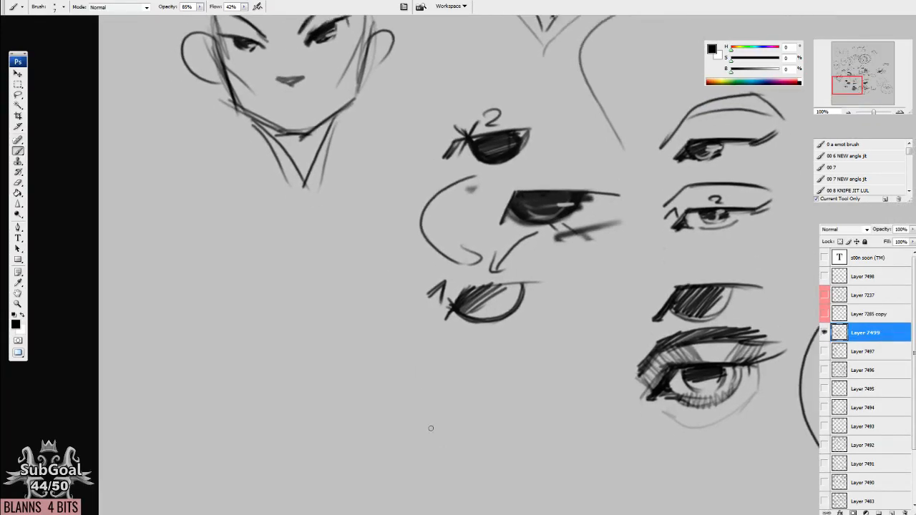
{"action": "left_click_drag", "start_coordinate": [444, 428], "coordinate": [451, 407]}
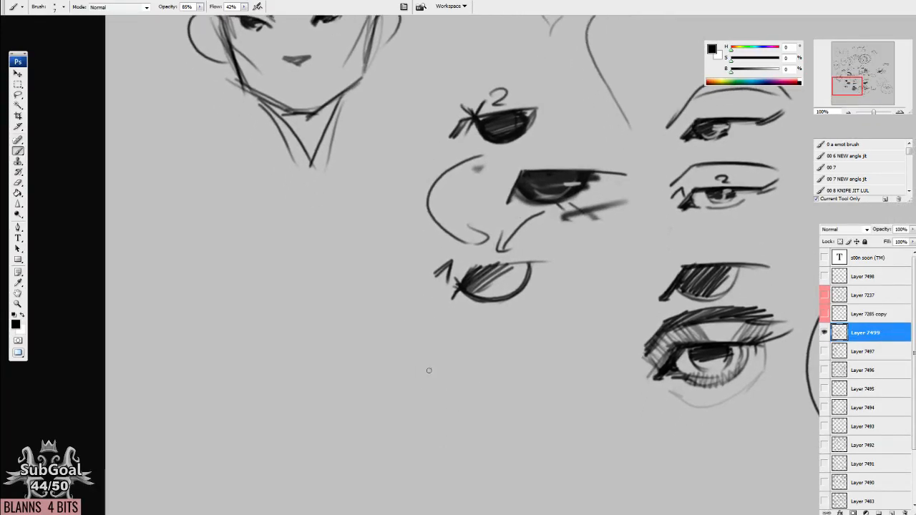
Draw a rounded lower-face curve in the empty area below the earlier studies and overlay straight chin and jaw segments.
{"action": "mouse_move", "coordinate": [504, 383]}
{"action": "left_mouse_down"}
{"action": "mouse_move", "coordinate": [474, 321]}
{"action": "mouse_move", "coordinate": [485, 281]}
{"action": "left_mouse_up"}
{"action": "mouse_move", "coordinate": [305, 192]}
{"action": "left_mouse_down"}
{"action": "mouse_move", "coordinate": [365, 310]}
{"action": "mouse_move", "coordinate": [494, 207]}
{"action": "left_mouse_up"}
{"action": "left_click_drag", "start_coordinate": [455, 363], "coordinate": [458, 363]}
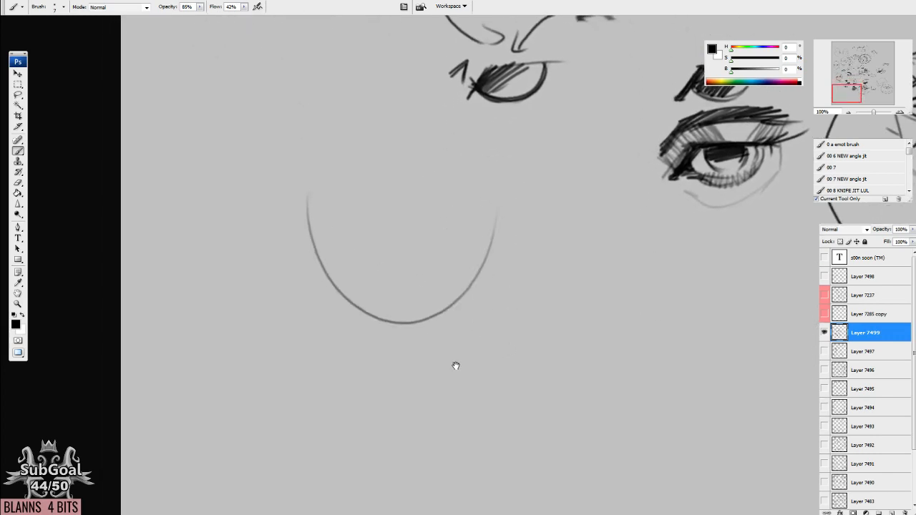
{"action": "left_click_drag", "start_coordinate": [430, 312], "coordinate": [429, 329]}
{"action": "left_click_drag", "start_coordinate": [372, 332], "coordinate": [428, 335]}
{"action": "left_click_drag", "start_coordinate": [312, 259], "coordinate": [375, 323]}
{"action": "mouse_move", "coordinate": [445, 300]}
{"action": "left_mouse_down"}
{"action": "mouse_move", "coordinate": [427, 330]}
{"action": "mouse_move", "coordinate": [486, 261]}
{"action": "left_mouse_up"}
Extend the head with steep cheek lines, a rounded cranium and an ear on each side.
{"action": "left_click_drag", "start_coordinate": [485, 267], "coordinate": [497, 179]}
{"action": "left_click_drag", "start_coordinate": [323, 269], "coordinate": [299, 179]}
{"action": "mouse_move", "coordinate": [302, 230]}
{"action": "left_mouse_down"}
{"action": "mouse_move", "coordinate": [270, 190]}
{"action": "mouse_move", "coordinate": [309, 217]}
{"action": "left_mouse_up"}
{"action": "mouse_move", "coordinate": [484, 206]}
{"action": "left_mouse_down"}
{"action": "mouse_move", "coordinate": [482, 192]}
{"action": "mouse_move", "coordinate": [514, 224]}
{"action": "left_mouse_up"}
{"action": "left_click_drag", "start_coordinate": [381, 182], "coordinate": [392, 286]}
{"action": "mouse_move", "coordinate": [312, 190]}
{"action": "left_mouse_down"}
{"action": "mouse_move", "coordinate": [325, 305]}
{"action": "mouse_move", "coordinate": [506, 287]}
{"action": "left_mouse_up"}
{"action": "left_click_drag", "start_coordinate": [465, 132], "coordinate": [320, 297]}
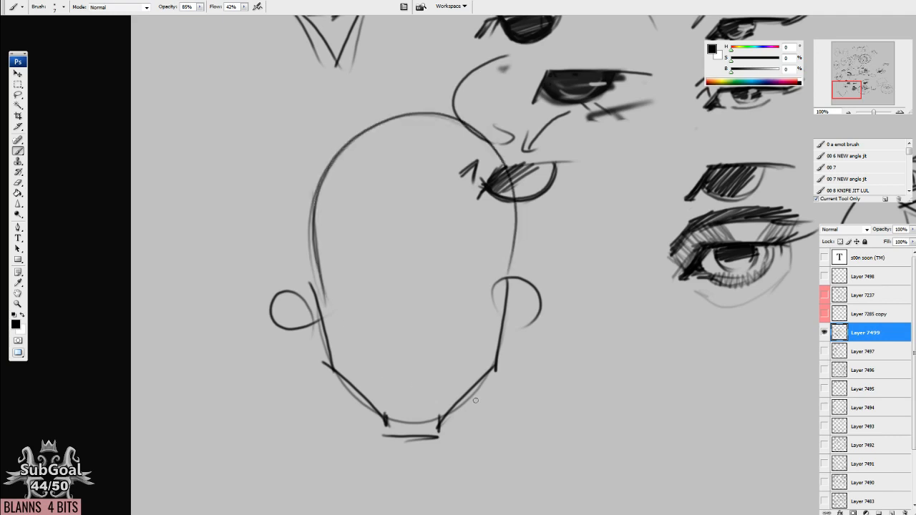
Draw a loose circle beside the new head and build a straight-edged square inside it.
{"action": "mouse_move", "coordinate": [584, 436]}
{"action": "left_mouse_down"}
{"action": "mouse_move", "coordinate": [474, 303]}
{"action": "mouse_move", "coordinate": [430, 311]}
{"action": "left_mouse_up"}
{"action": "mouse_move", "coordinate": [367, 252]}
{"action": "left_mouse_down"}
{"action": "mouse_move", "coordinate": [408, 322]}
{"action": "mouse_move", "coordinate": [400, 180]}
{"action": "mouse_move", "coordinate": [501, 126]}
{"action": "mouse_move", "coordinate": [402, 168]}
{"action": "left_mouse_up"}
{"action": "left_click_drag", "start_coordinate": [417, 333], "coordinate": [402, 176]}
{"action": "mouse_move", "coordinate": [400, 176]}
{"action": "left_mouse_down"}
{"action": "mouse_move", "coordinate": [564, 172]}
{"action": "mouse_move", "coordinate": [559, 336]}
{"action": "mouse_move", "coordinate": [392, 330]}
{"action": "left_mouse_up"}
{"action": "left_click_drag", "start_coordinate": [392, 330], "coordinate": [583, 324]}
{"action": "left_click_drag", "start_coordinate": [416, 333], "coordinate": [543, 330]}
{"action": "mouse_move", "coordinate": [413, 327]}
{"action": "left_mouse_down"}
{"action": "mouse_move", "coordinate": [483, 361]}
{"action": "mouse_move", "coordinate": [557, 329]}
{"action": "left_mouse_up"}
{"action": "left_click_drag", "start_coordinate": [562, 171], "coordinate": [564, 335]}
Sketch a plain circle beyond the square-in-circle diagram, with an arrow leading away from its lower edge.
{"action": "left_click_drag", "start_coordinate": [517, 356], "coordinate": [172, 309]}
{"action": "left_click_drag", "start_coordinate": [527, 313], "coordinate": [519, 305]}
{"action": "left_click_drag", "start_coordinate": [331, 311], "coordinate": [302, 310]}
{"action": "left_click_drag", "start_coordinate": [158, 237], "coordinate": [652, 329]}
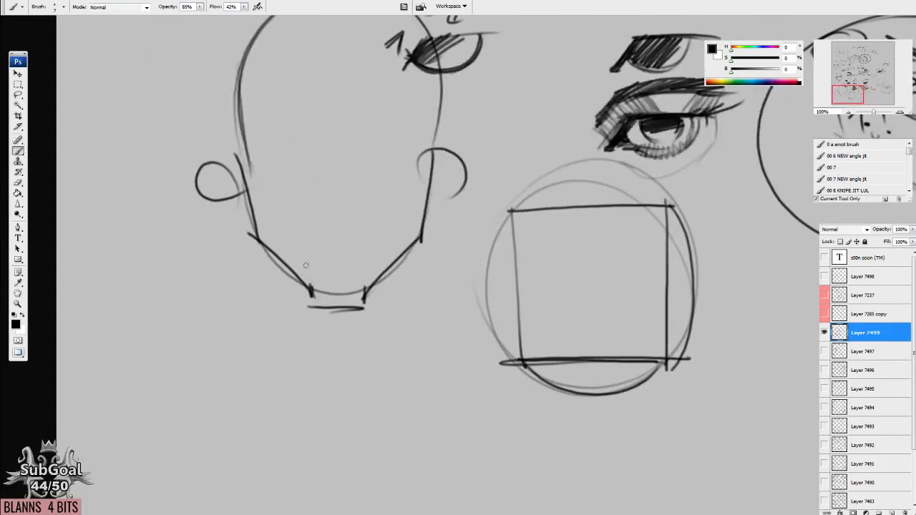
{"action": "left_click_drag", "start_coordinate": [319, 321], "coordinate": [314, 315]}
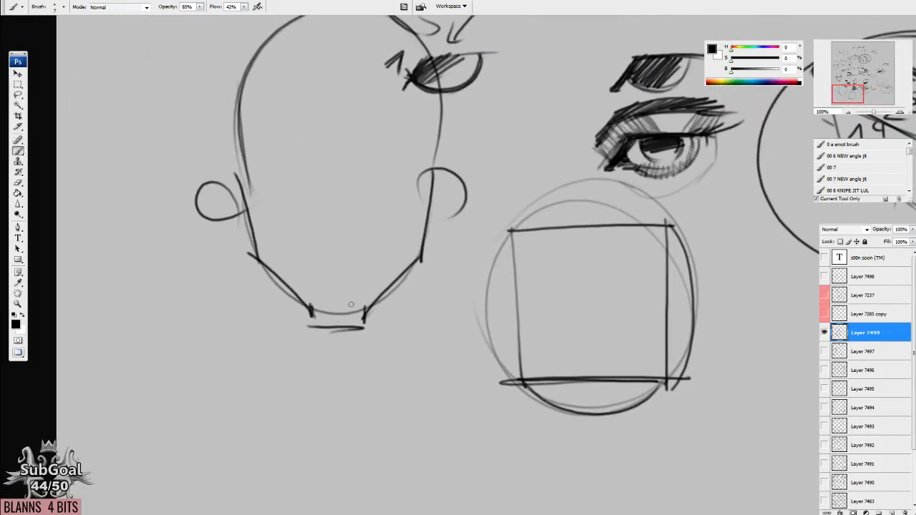
{"action": "left_click_drag", "start_coordinate": [620, 365], "coordinate": [178, 292]}
{"action": "left_click_drag", "start_coordinate": [501, 328], "coordinate": [415, 261]}
{"action": "mouse_move", "coordinate": [344, 281]}
{"action": "left_mouse_down"}
{"action": "mouse_move", "coordinate": [389, 336]}
{"action": "mouse_move", "coordinate": [343, 289]}
{"action": "mouse_move", "coordinate": [445, 139]}
{"action": "mouse_move", "coordinate": [436, 374]}
{"action": "left_mouse_up"}
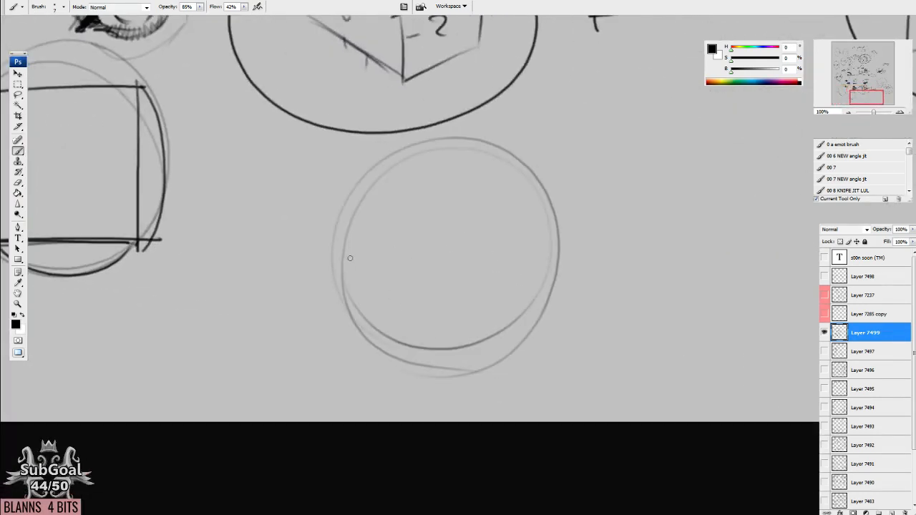
{"action": "scroll", "coordinate": [408, 336], "scroll_direction": "down", "scroll_amount": 4}
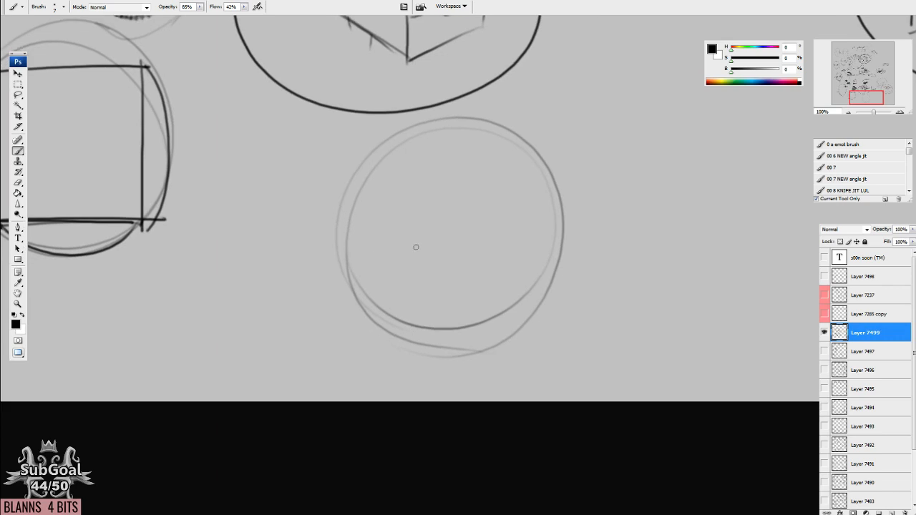
{"action": "scroll", "coordinate": [448, 274], "scroll_direction": "right", "scroll_amount": 3}
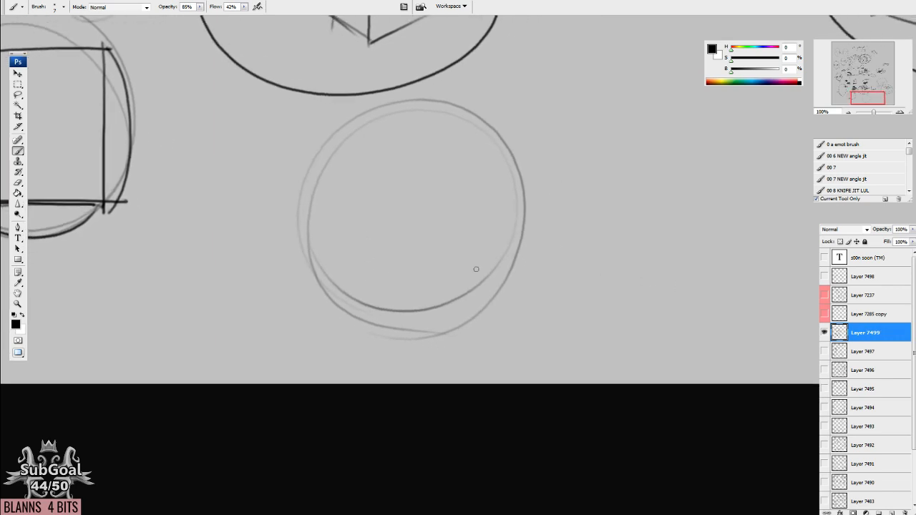
{"action": "scroll", "coordinate": [623, 281], "scroll_direction": "right", "scroll_amount": 3}
{"action": "mouse_move", "coordinate": [432, 295]}
{"action": "left_mouse_down"}
{"action": "mouse_move", "coordinate": [525, 296]}
{"action": "mouse_move", "coordinate": [483, 305]}
{"action": "left_mouse_up"}
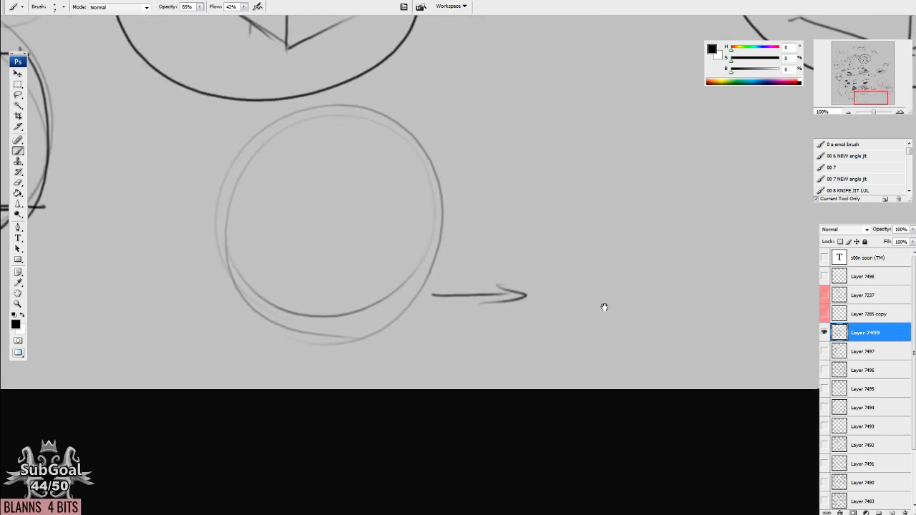
Draw a short flat chin segment between two rising jaw segments at the arrow's tip and number each segment 1.
{"action": "scroll", "coordinate": [603, 306], "scroll_direction": "right", "scroll_amount": 7}
{"action": "mouse_move", "coordinate": [388, 286]}
{"action": "left_mouse_down"}
{"action": "mouse_move", "coordinate": [458, 322]}
{"action": "mouse_move", "coordinate": [505, 321]}
{"action": "mouse_move", "coordinate": [566, 287]}
{"action": "left_mouse_up"}
{"action": "left_click_drag", "start_coordinate": [410, 329], "coordinate": [425, 327]}
{"action": "left_click_drag", "start_coordinate": [524, 320], "coordinate": [534, 337]}
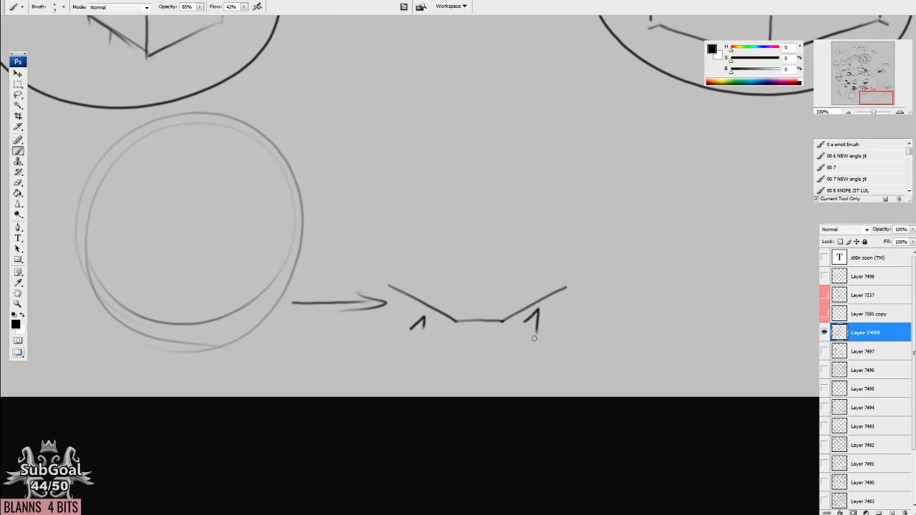
{"action": "mouse_move", "coordinate": [477, 331]}
{"action": "left_mouse_down"}
{"action": "mouse_move", "coordinate": [485, 343]}
{"action": "mouse_move", "coordinate": [480, 327]}
{"action": "mouse_move", "coordinate": [475, 344]}
{"action": "left_mouse_up"}
Erase the numbers beside the two rising jaw segments and write 2 next to each.
{"action": "key", "text": "e"}
{"action": "key", "text": "b"}
{"action": "key", "text": "e"}
{"action": "mouse_move", "coordinate": [414, 326]}
{"action": "left_mouse_down"}
{"action": "mouse_move", "coordinate": [424, 329]}
{"action": "mouse_move", "coordinate": [420, 311]}
{"action": "mouse_move", "coordinate": [429, 330]}
{"action": "left_mouse_up"}
{"action": "key", "text": "b"}
{"action": "key", "text": "e"}
{"action": "left_click_drag", "start_coordinate": [533, 315], "coordinate": [548, 330]}
{"action": "key", "text": "b"}
Add a steep side segment above each end of the jaw and number both segments 3.
{"action": "left_click_drag", "start_coordinate": [568, 285], "coordinate": [580, 227]}
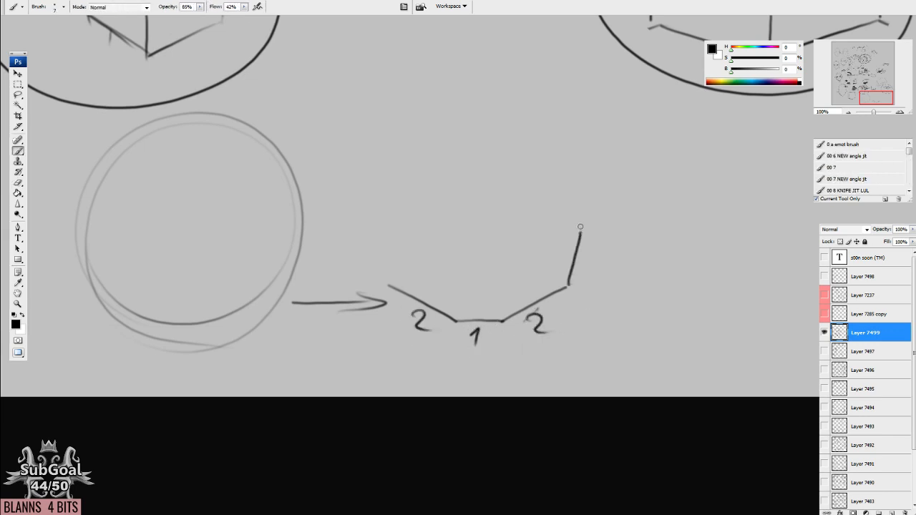
{"action": "mouse_move", "coordinate": [396, 287]}
{"action": "left_mouse_down"}
{"action": "mouse_move", "coordinate": [387, 221]}
{"action": "mouse_move", "coordinate": [356, 266]}
{"action": "left_mouse_up"}
{"action": "mouse_move", "coordinate": [581, 252]}
{"action": "left_mouse_down"}
{"action": "mouse_move", "coordinate": [595, 268]}
{"action": "mouse_move", "coordinate": [574, 271]}
{"action": "left_mouse_up"}
{"action": "left_click_drag", "start_coordinate": [549, 343], "coordinate": [546, 348]}
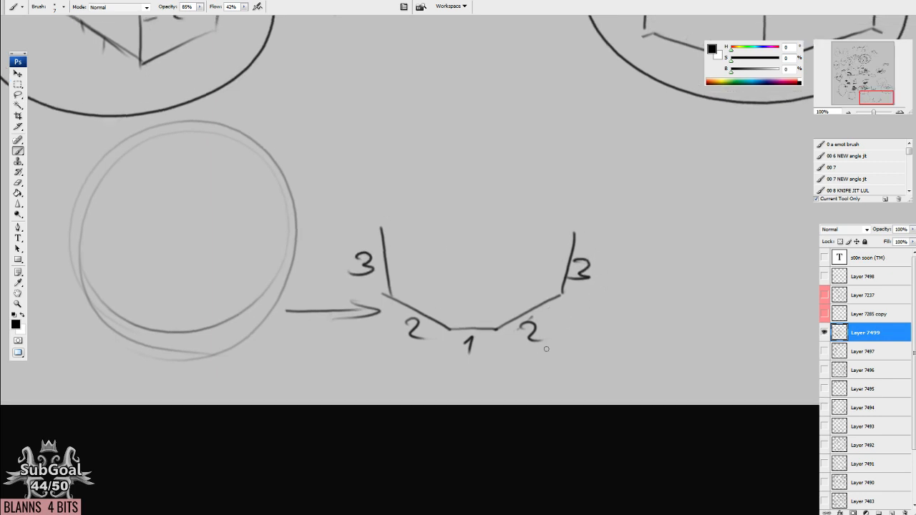
Reinforce the faceted jaw, lengthen the head's sides and add both ears and a curved cranium.
{"action": "mouse_move", "coordinate": [580, 217]}
{"action": "left_mouse_down"}
{"action": "mouse_move", "coordinate": [567, 291]}
{"action": "mouse_move", "coordinate": [501, 329]}
{"action": "left_mouse_up"}
{"action": "mouse_move", "coordinate": [576, 227]}
{"action": "left_mouse_down"}
{"action": "mouse_move", "coordinate": [587, 188]}
{"action": "mouse_move", "coordinate": [522, 250]}
{"action": "left_mouse_up"}
{"action": "mouse_move", "coordinate": [382, 222]}
{"action": "left_mouse_down"}
{"action": "mouse_move", "coordinate": [395, 226]}
{"action": "mouse_move", "coordinate": [374, 228]}
{"action": "mouse_move", "coordinate": [383, 291]}
{"action": "left_mouse_up"}
{"action": "scroll", "coordinate": [423, 243], "scroll_direction": "up", "scroll_amount": 3}
{"action": "left_click_drag", "start_coordinate": [583, 203], "coordinate": [575, 285]}
{"action": "left_click_drag", "start_coordinate": [383, 195], "coordinate": [428, 105]}
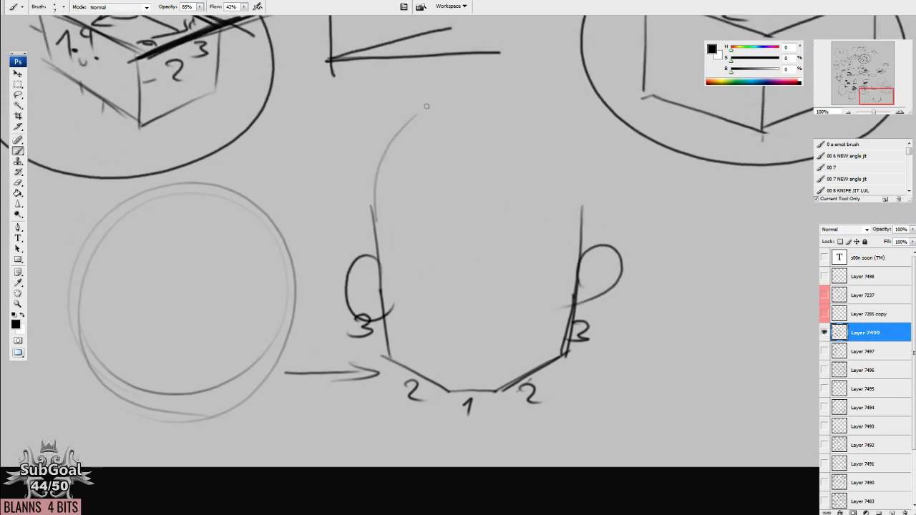
{"action": "mouse_move", "coordinate": [583, 204]}
{"action": "left_mouse_down"}
{"action": "mouse_move", "coordinate": [567, 143]}
{"action": "mouse_move", "coordinate": [464, 96]}
{"action": "left_mouse_up"}
{"action": "mouse_move", "coordinate": [373, 199]}
{"action": "left_mouse_down"}
{"action": "mouse_move", "coordinate": [388, 151]}
{"action": "mouse_move", "coordinate": [487, 100]}
{"action": "mouse_move", "coordinate": [543, 129]}
{"action": "left_mouse_up"}
{"action": "left_click_drag", "start_coordinate": [583, 269], "coordinate": [582, 267]}
Clean up the cranium curve and rework its sloping sides as straight segments.
{"action": "mouse_move", "coordinate": [367, 194]}
{"action": "left_mouse_down"}
{"action": "mouse_move", "coordinate": [416, 108]}
{"action": "mouse_move", "coordinate": [528, 107]}
{"action": "mouse_move", "coordinate": [586, 183]}
{"action": "mouse_move", "coordinate": [567, 178]}
{"action": "left_mouse_up"}
{"action": "key", "text": "e"}
{"action": "mouse_move", "coordinate": [454, 123]}
{"action": "left_mouse_down"}
{"action": "mouse_move", "coordinate": [498, 113]}
{"action": "mouse_move", "coordinate": [458, 114]}
{"action": "mouse_move", "coordinate": [505, 95]}
{"action": "mouse_move", "coordinate": [496, 96]}
{"action": "mouse_move", "coordinate": [548, 127]}
{"action": "left_mouse_up"}
{"action": "key", "text": "b"}
{"action": "left_click_drag", "start_coordinate": [427, 109], "coordinate": [505, 94]}
{"action": "mouse_move", "coordinate": [431, 113]}
{"action": "left_mouse_down"}
{"action": "mouse_move", "coordinate": [542, 110]}
{"action": "mouse_move", "coordinate": [588, 177]}
{"action": "left_mouse_up"}
{"action": "key", "text": "e"}
{"action": "key", "text": "b"}
{"action": "mouse_move", "coordinate": [541, 111]}
{"action": "left_mouse_down"}
{"action": "mouse_move", "coordinate": [594, 187]}
{"action": "mouse_move", "coordinate": [543, 176]}
{"action": "left_mouse_up"}
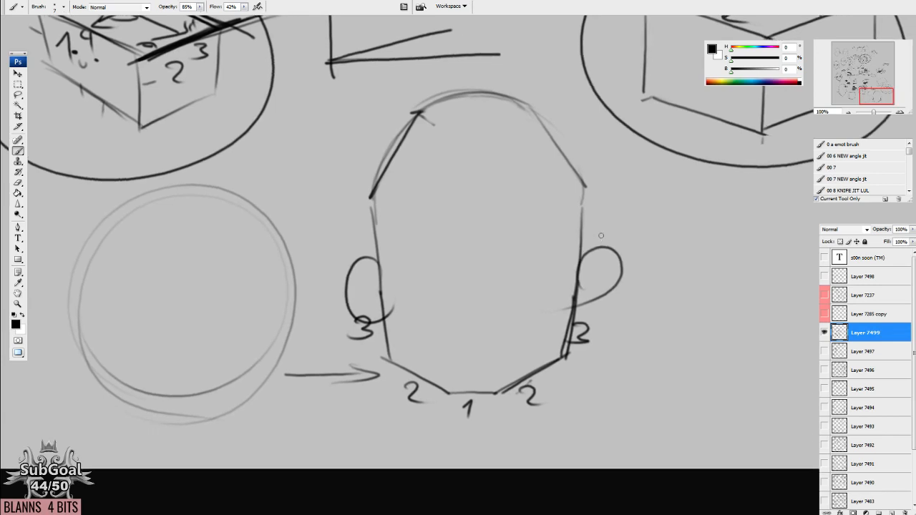
Draw a larger dark circle around the square-in-circle diagram.
{"action": "left_click_drag", "start_coordinate": [543, 299], "coordinate": [535, 304]}
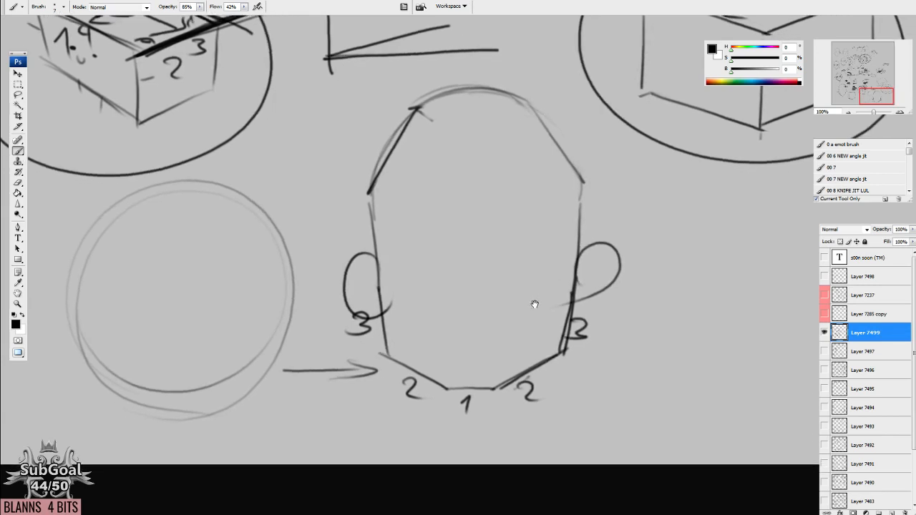
{"action": "left_click_drag", "start_coordinate": [598, 194], "coordinate": [593, 195]}
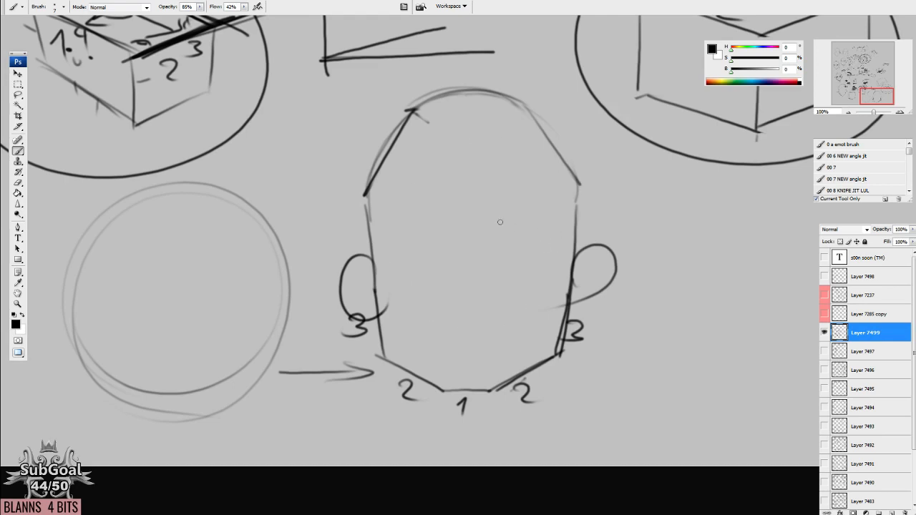
{"action": "left_click_drag", "start_coordinate": [262, 254], "coordinate": [342, 243]}
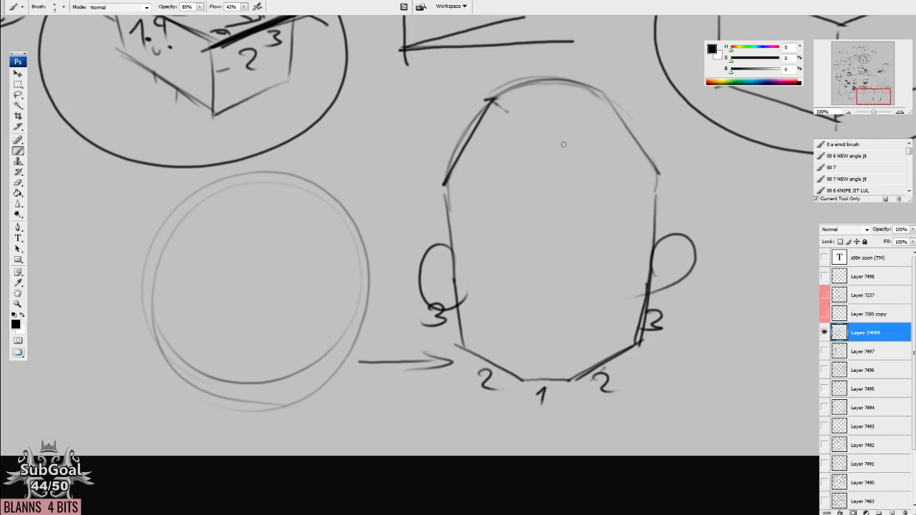
{"action": "mouse_move", "coordinate": [316, 185]}
{"action": "left_mouse_down"}
{"action": "mouse_move", "coordinate": [344, 184]}
{"action": "mouse_move", "coordinate": [535, 270]}
{"action": "mouse_move", "coordinate": [548, 264]}
{"action": "left_mouse_up"}
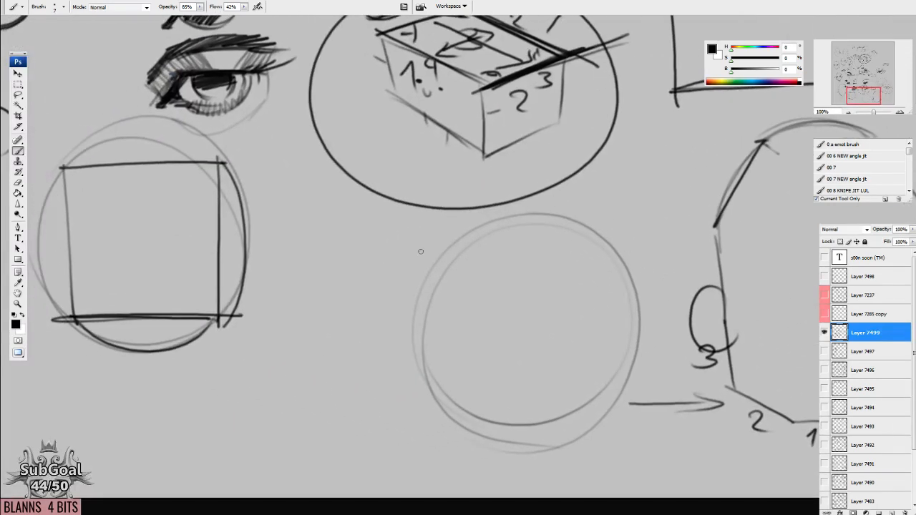
{"action": "left_click_drag", "start_coordinate": [413, 250], "coordinate": [584, 257]}
{"action": "left_click_drag", "start_coordinate": [234, 170], "coordinate": [234, 166]}
{"action": "mouse_move", "coordinate": [300, 119]}
{"action": "left_mouse_down"}
{"action": "mouse_move", "coordinate": [233, 130]}
{"action": "mouse_move", "coordinate": [412, 143]}
{"action": "mouse_move", "coordinate": [319, 120]}
{"action": "left_mouse_up"}
Write 360 beside the enlarged circle, with a small rectangle and a degree mark below it.
{"action": "mouse_move", "coordinate": [447, 255]}
{"action": "left_mouse_down"}
{"action": "mouse_move", "coordinate": [458, 271]}
{"action": "mouse_move", "coordinate": [439, 289]}
{"action": "left_mouse_up"}
{"action": "left_click_drag", "start_coordinate": [501, 257], "coordinate": [485, 279]}
{"action": "mouse_move", "coordinate": [531, 266]}
{"action": "left_mouse_down"}
{"action": "mouse_move", "coordinate": [512, 280]}
{"action": "mouse_move", "coordinate": [538, 261]}
{"action": "left_mouse_up"}
{"action": "left_click_drag", "start_coordinate": [478, 359], "coordinate": [489, 335]}
{"action": "mouse_move", "coordinate": [436, 306]}
{"action": "left_mouse_down"}
{"action": "mouse_move", "coordinate": [471, 309]}
{"action": "mouse_move", "coordinate": [441, 335]}
{"action": "mouse_move", "coordinate": [469, 330]}
{"action": "mouse_move", "coordinate": [424, 318]}
{"action": "mouse_move", "coordinate": [426, 309]}
{"action": "mouse_move", "coordinate": [470, 324]}
{"action": "mouse_move", "coordinate": [410, 336]}
{"action": "left_mouse_up"}
{"action": "left_click_drag", "start_coordinate": [490, 307], "coordinate": [489, 308]}
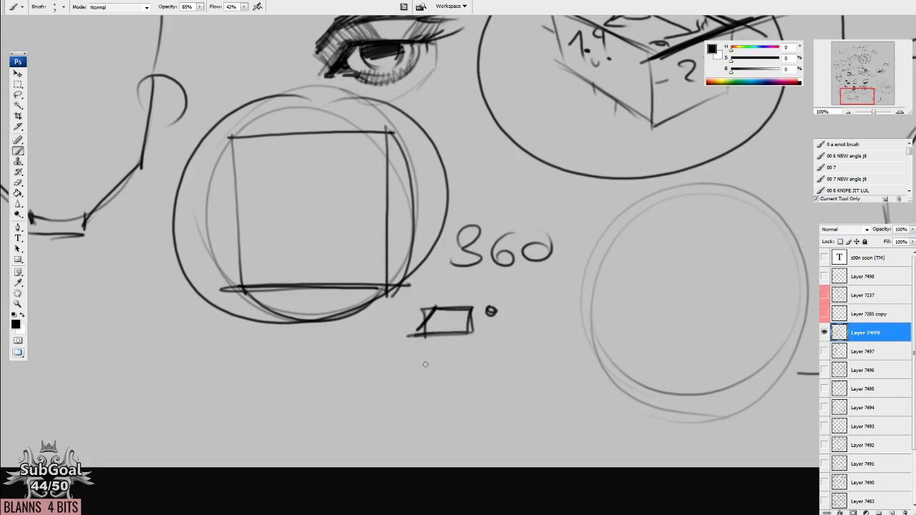
Divide the circle with vertical and horizontal axis lines and mark short ticks along its lower outer quarter.
{"action": "left_click_drag", "start_coordinate": [304, 80], "coordinate": [313, 354]}
{"action": "left_click_drag", "start_coordinate": [140, 208], "coordinate": [494, 195]}
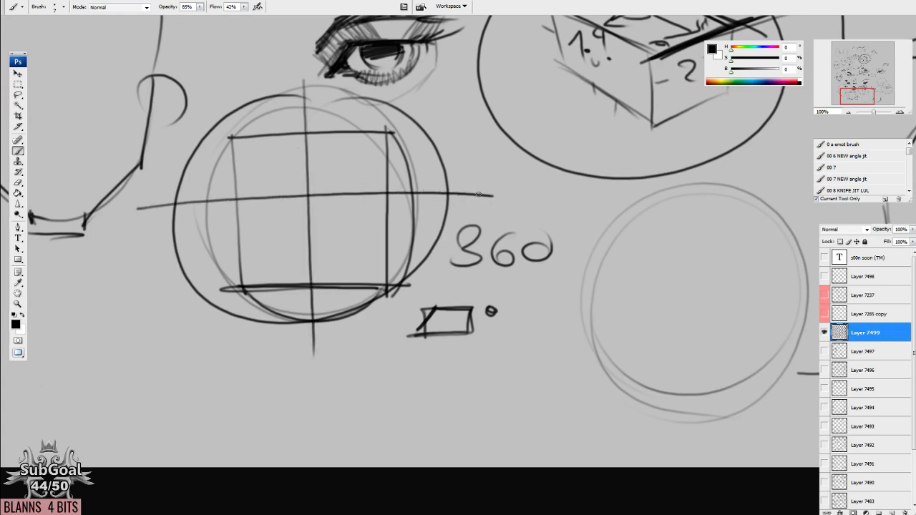
{"action": "left_click_drag", "start_coordinate": [372, 339], "coordinate": [369, 329]}
{"action": "left_click_drag", "start_coordinate": [319, 294], "coordinate": [334, 323]}
{"action": "mouse_move", "coordinate": [330, 296]}
{"action": "left_mouse_down"}
{"action": "mouse_move", "coordinate": [345, 321]}
{"action": "mouse_move", "coordinate": [357, 320]}
{"action": "left_mouse_up"}
{"action": "mouse_move", "coordinate": [350, 289]}
{"action": "left_mouse_down"}
{"action": "mouse_move", "coordinate": [372, 313]}
{"action": "mouse_move", "coordinate": [388, 304]}
{"action": "left_mouse_up"}
{"action": "mouse_move", "coordinate": [376, 273]}
{"action": "left_mouse_down"}
{"action": "mouse_move", "coordinate": [400, 294]}
{"action": "mouse_move", "coordinate": [413, 281]}
{"action": "left_mouse_up"}
{"action": "mouse_move", "coordinate": [394, 254]}
{"action": "left_mouse_down"}
{"action": "mouse_move", "coordinate": [423, 271]}
{"action": "mouse_move", "coordinate": [434, 256]}
{"action": "left_mouse_up"}
{"action": "mouse_move", "coordinate": [405, 230]}
{"action": "left_mouse_down"}
{"action": "mouse_move", "coordinate": [437, 240]}
{"action": "mouse_move", "coordinate": [458, 210]}
{"action": "left_mouse_up"}
{"action": "mouse_move", "coordinate": [418, 204]}
{"action": "left_mouse_down"}
{"action": "mouse_move", "coordinate": [466, 198]}
{"action": "mouse_move", "coordinate": [457, 211]}
{"action": "left_mouse_up"}
Retrace the edges of the square inside the circle with darker straight lines.
{"action": "left_click_drag", "start_coordinate": [252, 272], "coordinate": [395, 267]}
{"action": "left_click_drag", "start_coordinate": [242, 134], "coordinate": [258, 274]}
{"action": "mouse_move", "coordinate": [236, 108]}
{"action": "left_mouse_down"}
{"action": "mouse_move", "coordinate": [249, 250]}
{"action": "mouse_move", "coordinate": [438, 119]}
{"action": "left_mouse_up"}
{"action": "mouse_move", "coordinate": [468, 297]}
{"action": "left_mouse_down"}
{"action": "mouse_move", "coordinate": [463, 284]}
{"action": "mouse_move", "coordinate": [455, 289]}
{"action": "left_mouse_up"}
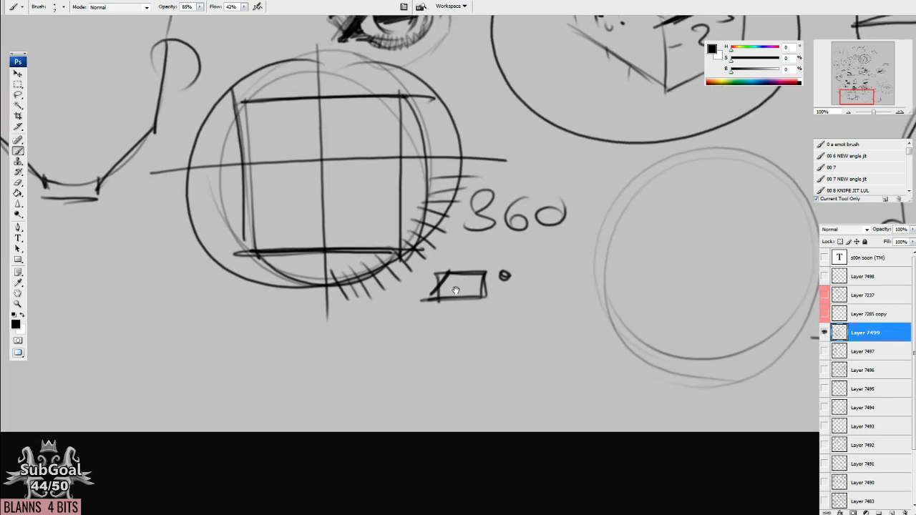
Circle the 360 label and darken the degree mark and the small rectangle beneath it.
{"action": "left_click_drag", "start_coordinate": [427, 240], "coordinate": [424, 242]}
{"action": "mouse_move", "coordinate": [489, 176]}
{"action": "left_mouse_down"}
{"action": "mouse_move", "coordinate": [458, 179]}
{"action": "mouse_move", "coordinate": [581, 214]}
{"action": "left_mouse_up"}
{"action": "left_click", "coordinate": [505, 276]}
{"action": "left_click_drag", "start_coordinate": [504, 272], "coordinate": [502, 265]}
{"action": "left_click_drag", "start_coordinate": [435, 294], "coordinate": [449, 266]}
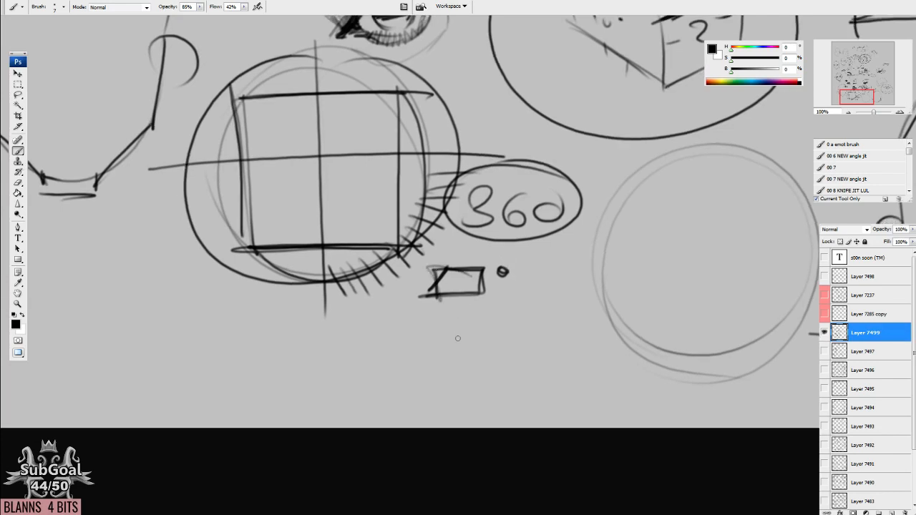
{"action": "left_click_drag", "start_coordinate": [504, 249], "coordinate": [504, 254]}
Write a 4 below the degree mark and draw a wider four-sided rectangle under it.
{"action": "mouse_move", "coordinate": [501, 299]}
{"action": "left_mouse_down"}
{"action": "mouse_move", "coordinate": [512, 322]}
{"action": "mouse_move", "coordinate": [508, 345]}
{"action": "left_mouse_up"}
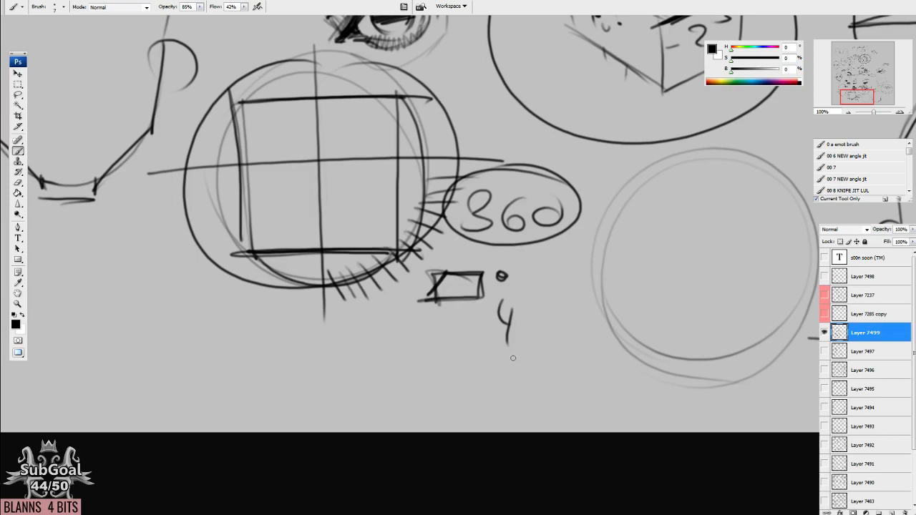
{"action": "left_click_drag", "start_coordinate": [394, 349], "coordinate": [397, 392]}
{"action": "mouse_move", "coordinate": [385, 350]}
{"action": "left_mouse_down"}
{"action": "mouse_move", "coordinate": [483, 342]}
{"action": "mouse_move", "coordinate": [501, 393]}
{"action": "left_mouse_up"}
{"action": "left_click_drag", "start_coordinate": [393, 398], "coordinate": [505, 392]}
{"action": "left_click_drag", "start_coordinate": [507, 344], "coordinate": [496, 408]}
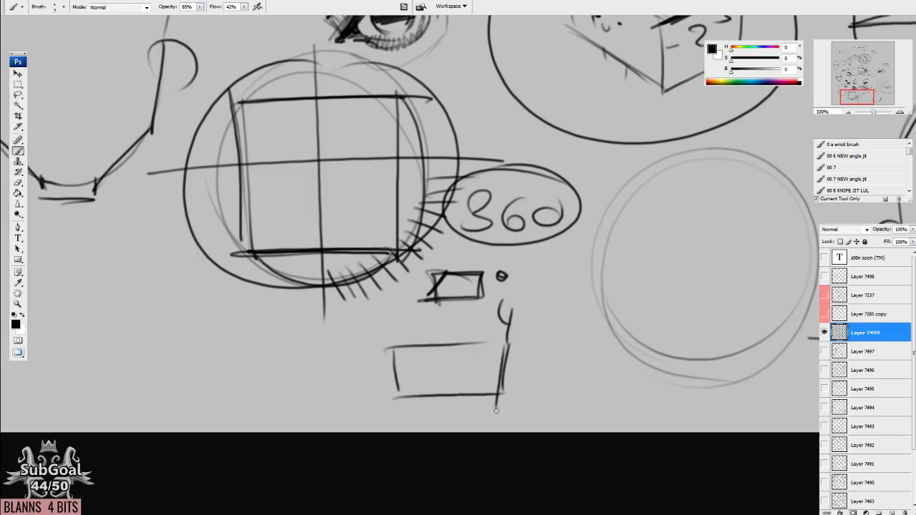
Cut the plain circle with a horizontal line, darken its upper half arc and label it 180.
{"action": "left_click_drag", "start_coordinate": [659, 336], "coordinate": [291, 357]}
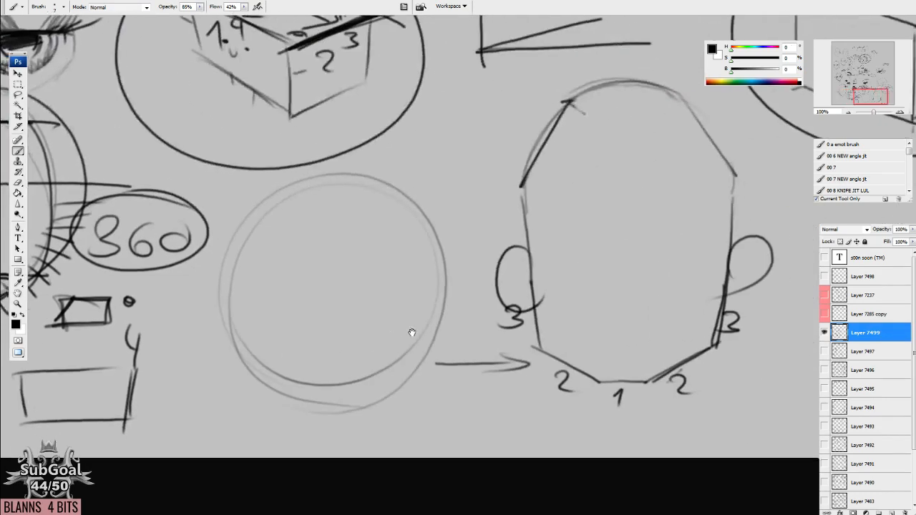
{"action": "mouse_move", "coordinate": [170, 285]}
{"action": "left_mouse_down"}
{"action": "mouse_move", "coordinate": [486, 273]}
{"action": "mouse_move", "coordinate": [401, 275]}
{"action": "left_mouse_up"}
{"action": "mouse_move", "coordinate": [222, 272]}
{"action": "left_mouse_down"}
{"action": "mouse_move", "coordinate": [247, 216]}
{"action": "mouse_move", "coordinate": [455, 286]}
{"action": "left_mouse_up"}
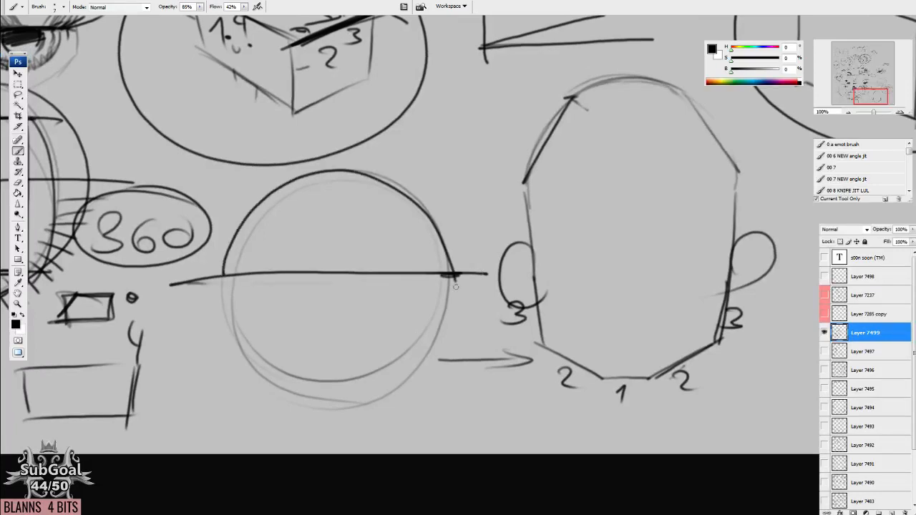
{"action": "mouse_move", "coordinate": [380, 159]}
{"action": "left_mouse_down"}
{"action": "mouse_move", "coordinate": [419, 162]}
{"action": "mouse_move", "coordinate": [430, 152]}
{"action": "mouse_move", "coordinate": [445, 162]}
{"action": "left_mouse_up"}
Connect the half circle's peak to both ends with straight lines, darken the baseline and add an upward arrow inside.
{"action": "left_click_drag", "start_coordinate": [337, 172], "coordinate": [223, 264]}
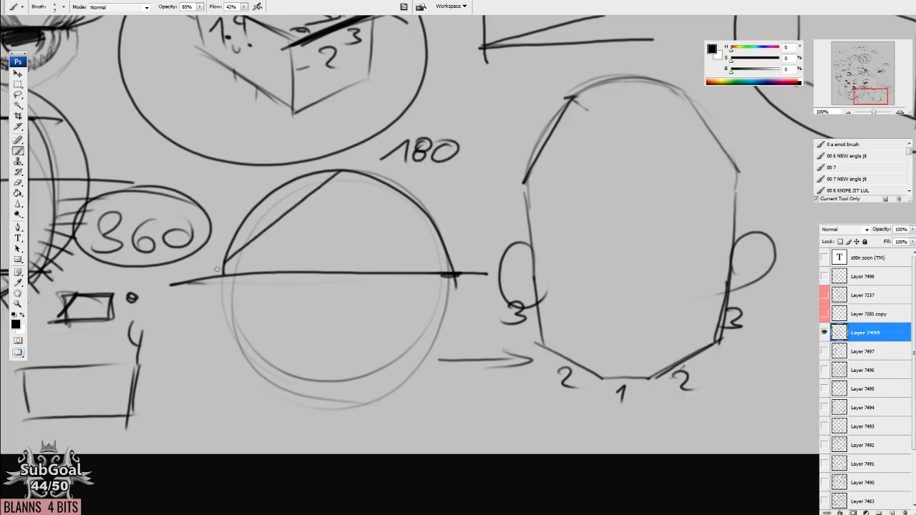
{"action": "left_click_drag", "start_coordinate": [341, 173], "coordinate": [452, 273]}
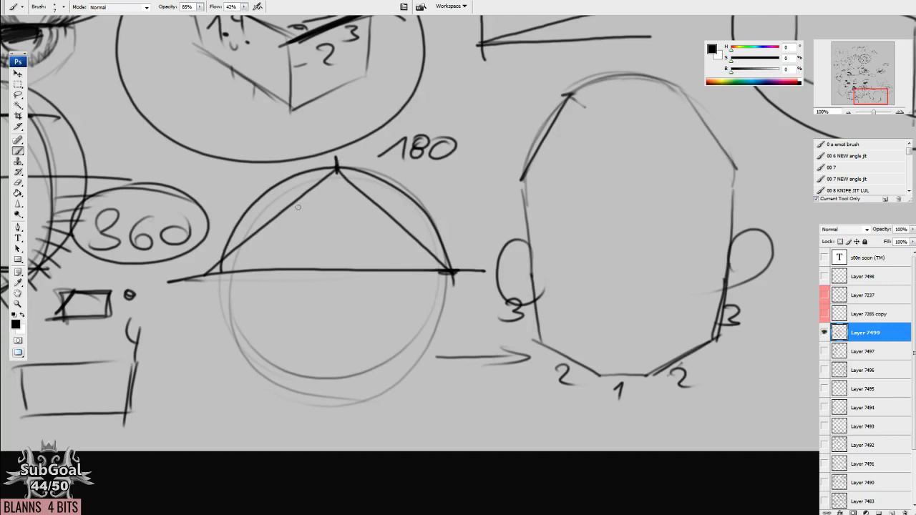
{"action": "left_click_drag", "start_coordinate": [205, 273], "coordinate": [469, 263]}
{"action": "left_click_drag", "start_coordinate": [197, 268], "coordinate": [484, 266]}
{"action": "mouse_move", "coordinate": [191, 272]}
{"action": "left_mouse_down"}
{"action": "mouse_move", "coordinate": [320, 272]}
{"action": "mouse_move", "coordinate": [331, 200]}
{"action": "mouse_move", "coordinate": [339, 212]}
{"action": "left_mouse_up"}
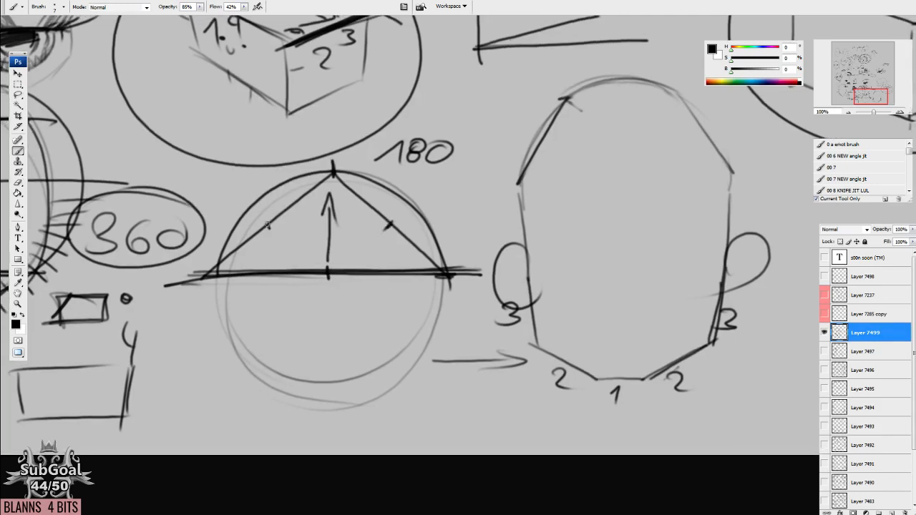
Break the half circle's arc into shorter straight segments on both sides, with tick marks at the segment midpoints.
{"action": "mouse_move", "coordinate": [249, 206]}
{"action": "left_mouse_down"}
{"action": "mouse_move", "coordinate": [216, 277]}
{"action": "mouse_move", "coordinate": [309, 177]}
{"action": "mouse_move", "coordinate": [411, 202]}
{"action": "mouse_move", "coordinate": [444, 269]}
{"action": "left_mouse_up"}
{"action": "left_click_drag", "start_coordinate": [410, 202], "coordinate": [437, 260]}
{"action": "mouse_move", "coordinate": [381, 199]}
{"action": "left_mouse_down"}
{"action": "mouse_move", "coordinate": [392, 185]}
{"action": "mouse_move", "coordinate": [417, 202]}
{"action": "mouse_move", "coordinate": [442, 242]}
{"action": "mouse_move", "coordinate": [447, 274]}
{"action": "left_mouse_up"}
{"action": "left_click_drag", "start_coordinate": [303, 203], "coordinate": [295, 187]}
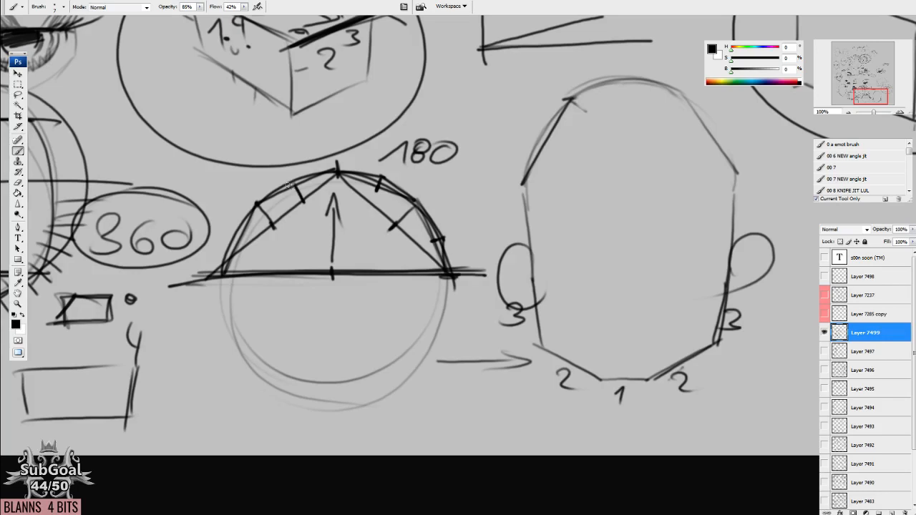
Add the missing tick mark on the half circle's lower-left arc segment and write 0→100% beside the 180 label.
{"action": "left_click_drag", "start_coordinate": [241, 236], "coordinate": [236, 226]}
{"action": "left_click_drag", "start_coordinate": [380, 330], "coordinate": [379, 327]}
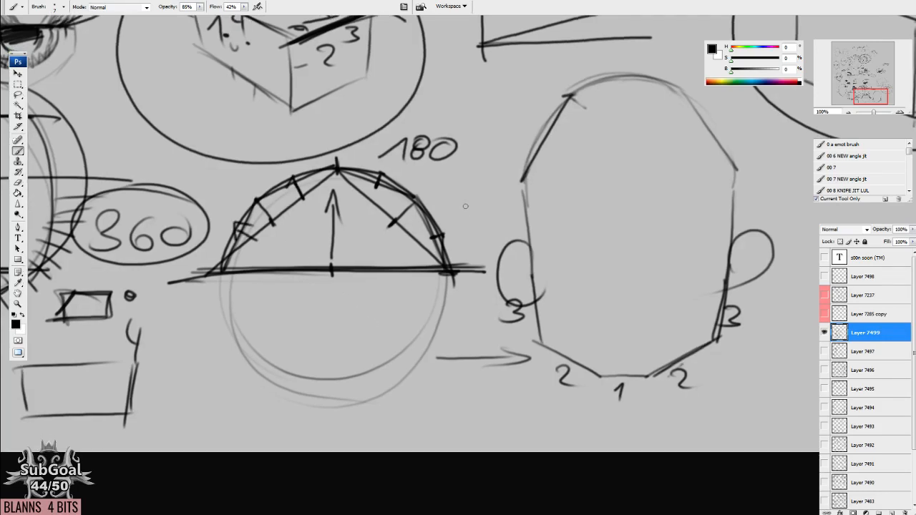
{"action": "mouse_move", "coordinate": [464, 184]}
{"action": "left_mouse_down"}
{"action": "mouse_move", "coordinate": [461, 202]}
{"action": "mouse_move", "coordinate": [488, 199]}
{"action": "mouse_move", "coordinate": [481, 210]}
{"action": "mouse_move", "coordinate": [499, 211]}
{"action": "mouse_move", "coordinate": [509, 199]}
{"action": "left_mouse_up"}
{"action": "mouse_move", "coordinate": [520, 199]}
{"action": "left_mouse_down"}
{"action": "mouse_move", "coordinate": [526, 214]}
{"action": "mouse_move", "coordinate": [530, 196]}
{"action": "left_mouse_up"}
{"action": "left_click_drag", "start_coordinate": [535, 208], "coordinate": [539, 215]}
{"action": "left_click_drag", "start_coordinate": [347, 349], "coordinate": [386, 322]}
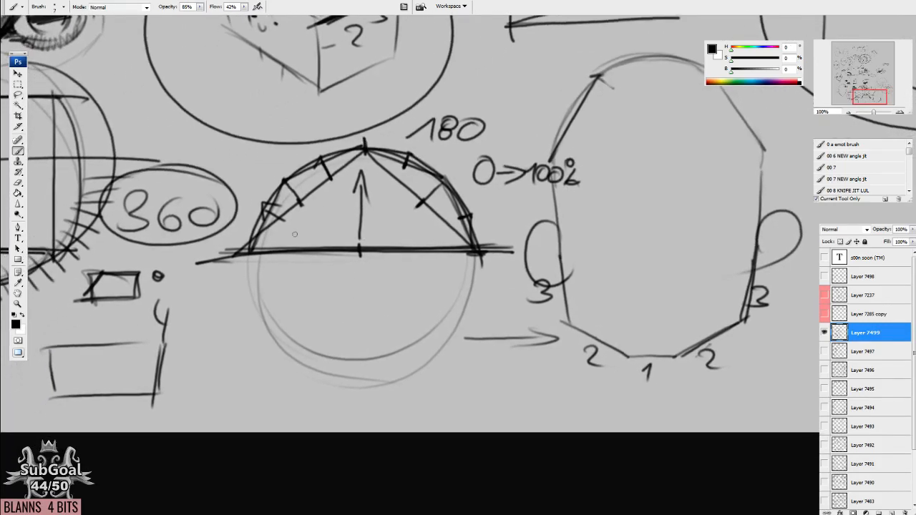
Build the circle's lower half from two straight lines meeting at the bottom, with midpoint ticks and shorter outer segments.
{"action": "left_click_drag", "start_coordinate": [248, 257], "coordinate": [352, 375]}
{"action": "left_click_drag", "start_coordinate": [478, 252], "coordinate": [345, 374]}
{"action": "left_click_drag", "start_coordinate": [315, 345], "coordinate": [352, 382]}
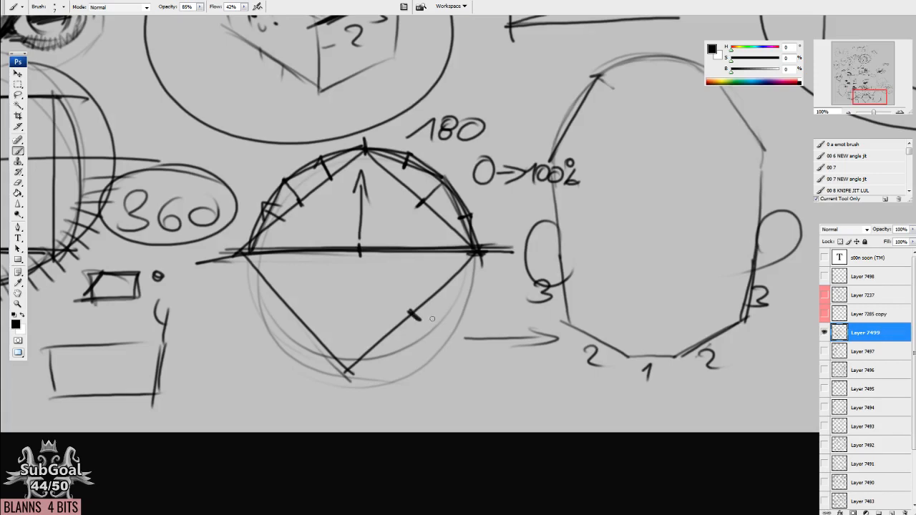
{"action": "left_click_drag", "start_coordinate": [423, 325], "coordinate": [442, 342]}
{"action": "left_click_drag", "start_coordinate": [349, 369], "coordinate": [440, 347]}
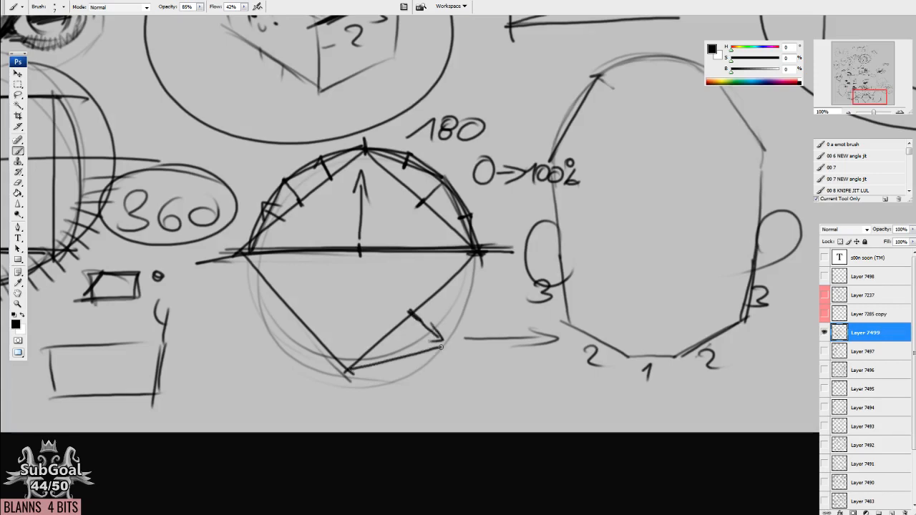
{"action": "mouse_move", "coordinate": [477, 256]}
{"action": "left_mouse_down"}
{"action": "mouse_move", "coordinate": [444, 346]}
{"action": "mouse_move", "coordinate": [453, 329]}
{"action": "left_mouse_up"}
{"action": "left_click_drag", "start_coordinate": [384, 369], "coordinate": [391, 367]}
{"action": "left_click_drag", "start_coordinate": [296, 306], "coordinate": [275, 320]}
{"action": "mouse_move", "coordinate": [245, 251]}
{"action": "left_mouse_down"}
{"action": "mouse_move", "coordinate": [266, 336]}
{"action": "mouse_move", "coordinate": [352, 369]}
{"action": "left_mouse_up"}
{"action": "left_click_drag", "start_coordinate": [368, 407], "coordinate": [363, 399]}
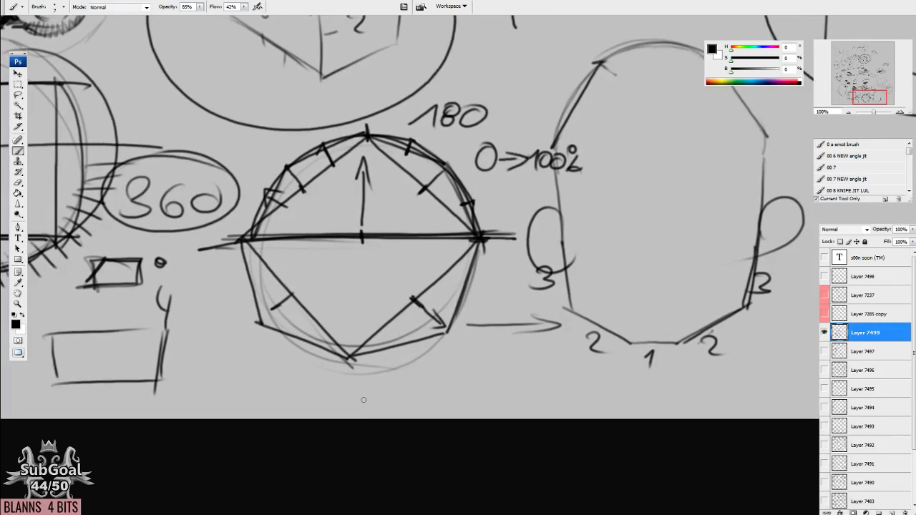
Darken the head outline's rounded crown and its upper sides with curved strokes.
{"action": "mouse_move", "coordinate": [339, 227]}
{"action": "left_mouse_down"}
{"action": "mouse_move", "coordinate": [585, 360]}
{"action": "mouse_move", "coordinate": [631, 361]}
{"action": "left_mouse_up"}
{"action": "mouse_move", "coordinate": [401, 305]}
{"action": "left_mouse_down"}
{"action": "mouse_move", "coordinate": [623, 332]}
{"action": "mouse_move", "coordinate": [191, 298]}
{"action": "left_mouse_up"}
{"action": "mouse_move", "coordinate": [492, 348]}
{"action": "left_mouse_down"}
{"action": "mouse_move", "coordinate": [473, 345]}
{"action": "mouse_move", "coordinate": [444, 309]}
{"action": "mouse_move", "coordinate": [392, 267]}
{"action": "mouse_move", "coordinate": [386, 274]}
{"action": "left_mouse_up"}
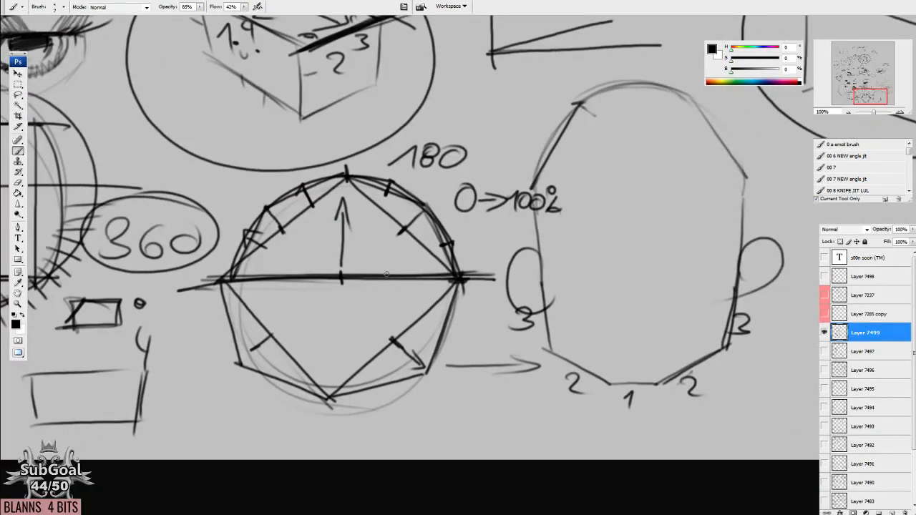
{"action": "mouse_move", "coordinate": [658, 258]}
{"action": "left_mouse_down"}
{"action": "mouse_move", "coordinate": [550, 290]}
{"action": "mouse_move", "coordinate": [492, 286]}
{"action": "left_mouse_up"}
{"action": "mouse_move", "coordinate": [370, 176]}
{"action": "left_mouse_down"}
{"action": "mouse_move", "coordinate": [372, 249]}
{"action": "mouse_move", "coordinate": [445, 108]}
{"action": "left_mouse_up"}
{"action": "left_click_drag", "start_coordinate": [576, 220], "coordinate": [571, 274]}
{"action": "left_click_drag", "start_coordinate": [565, 169], "coordinate": [570, 273]}
{"action": "left_click_drag", "start_coordinate": [571, 188], "coordinate": [416, 113]}
{"action": "left_click_drag", "start_coordinate": [373, 164], "coordinate": [522, 120]}
Sketch a plain circle in the empty space to the right of the head.
{"action": "left_click_drag", "start_coordinate": [335, 331], "coordinate": [390, 268]}
{"action": "left_click_drag", "start_coordinate": [619, 264], "coordinate": [398, 249]}
{"action": "mouse_move", "coordinate": [529, 326]}
{"action": "left_mouse_down"}
{"action": "mouse_move", "coordinate": [435, 164]}
{"action": "mouse_move", "coordinate": [418, 322]}
{"action": "left_mouse_up"}
{"action": "left_click_drag", "start_coordinate": [540, 342], "coordinate": [537, 340]}
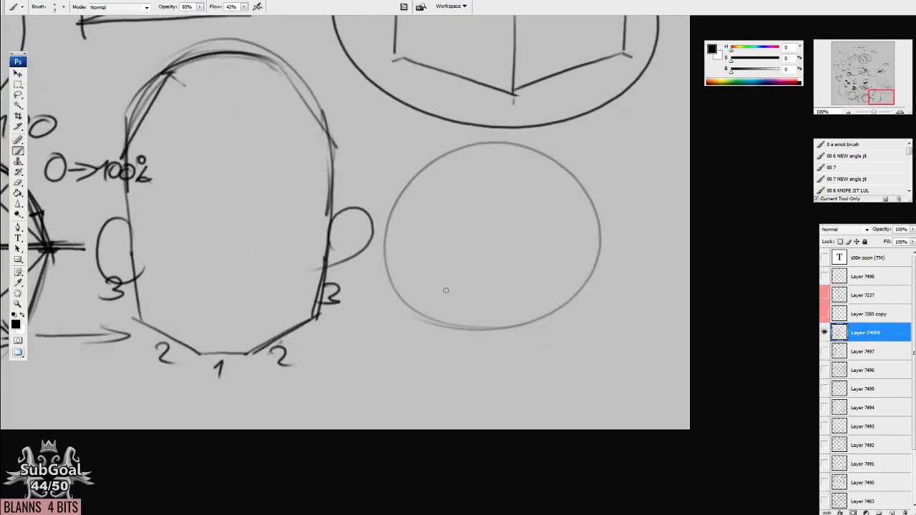
Wrap the new circle in straight outline segments to form a faceted polygon.
{"action": "mouse_move", "coordinate": [378, 229]}
{"action": "left_mouse_down"}
{"action": "mouse_move", "coordinate": [408, 302]}
{"action": "mouse_move", "coordinate": [495, 341]}
{"action": "left_mouse_up"}
{"action": "mouse_move", "coordinate": [480, 337]}
{"action": "left_mouse_down"}
{"action": "mouse_move", "coordinate": [520, 338]}
{"action": "mouse_move", "coordinate": [580, 291]}
{"action": "left_mouse_up"}
{"action": "mouse_move", "coordinate": [599, 230]}
{"action": "left_mouse_down"}
{"action": "mouse_move", "coordinate": [578, 301]}
{"action": "mouse_move", "coordinate": [567, 159]}
{"action": "mouse_move", "coordinate": [481, 132]}
{"action": "mouse_move", "coordinate": [368, 207]}
{"action": "left_mouse_up"}
{"action": "left_click_drag", "start_coordinate": [381, 187], "coordinate": [376, 245]}
{"action": "left_click_drag", "start_coordinate": [484, 141], "coordinate": [482, 134]}
Draw lines from the polygon's left and upper corners toward the centre and start the inner rings.
{"action": "mouse_move", "coordinate": [382, 184]}
{"action": "left_mouse_down"}
{"action": "mouse_move", "coordinate": [407, 191]}
{"action": "mouse_move", "coordinate": [415, 230]}
{"action": "left_mouse_up"}
{"action": "left_click_drag", "start_coordinate": [382, 235], "coordinate": [407, 241]}
{"action": "left_click_drag", "start_coordinate": [421, 198], "coordinate": [475, 169]}
{"action": "left_click_drag", "start_coordinate": [481, 132], "coordinate": [481, 170]}
{"action": "mouse_move", "coordinate": [479, 169]}
{"action": "left_mouse_down"}
{"action": "mouse_move", "coordinate": [538, 189]}
{"action": "mouse_move", "coordinate": [558, 219]}
{"action": "mouse_move", "coordinate": [567, 247]}
{"action": "mouse_move", "coordinate": [519, 289]}
{"action": "left_mouse_up"}
{"action": "left_click_drag", "start_coordinate": [455, 283], "coordinate": [543, 266]}
{"action": "mouse_move", "coordinate": [488, 169]}
{"action": "left_mouse_down"}
{"action": "mouse_move", "coordinate": [559, 247]}
{"action": "mouse_move", "coordinate": [535, 290]}
{"action": "left_mouse_up"}
{"action": "left_click_drag", "start_coordinate": [489, 183], "coordinate": [494, 227]}
{"action": "left_click_drag", "start_coordinate": [405, 238], "coordinate": [488, 245]}
Complete the concentric rings inside the polygon and add short spokes to its remaining corners.
{"action": "left_click_drag", "start_coordinate": [485, 185], "coordinate": [494, 238]}
{"action": "mouse_move", "coordinate": [494, 193]}
{"action": "left_mouse_down"}
{"action": "mouse_move", "coordinate": [513, 255]}
{"action": "mouse_move", "coordinate": [475, 275]}
{"action": "mouse_move", "coordinate": [453, 236]}
{"action": "mouse_move", "coordinate": [490, 269]}
{"action": "mouse_move", "coordinate": [466, 321]}
{"action": "left_mouse_up"}
{"action": "mouse_move", "coordinate": [402, 240]}
{"action": "left_mouse_down"}
{"action": "mouse_move", "coordinate": [472, 294]}
{"action": "mouse_move", "coordinate": [527, 287]}
{"action": "mouse_move", "coordinate": [542, 319]}
{"action": "left_mouse_up"}
{"action": "left_click_drag", "start_coordinate": [576, 255], "coordinate": [523, 313]}
{"action": "left_click_drag", "start_coordinate": [560, 239], "coordinate": [605, 233]}
{"action": "left_click_drag", "start_coordinate": [569, 155], "coordinate": [544, 185]}
{"action": "left_click_drag", "start_coordinate": [484, 149], "coordinate": [569, 203]}
{"action": "left_click_drag", "start_coordinate": [410, 186], "coordinate": [468, 225]}
{"action": "left_click_drag", "start_coordinate": [501, 198], "coordinate": [537, 207]}
Divide the head into side planes with angled temple and cheek lines on both sides.
{"action": "left_click_drag", "start_coordinate": [283, 204], "coordinate": [494, 267]}
{"action": "left_click_drag", "start_coordinate": [366, 141], "coordinate": [372, 247]}
{"action": "left_click_drag", "start_coordinate": [509, 132], "coordinate": [499, 247]}
{"action": "mouse_move", "coordinate": [371, 232]}
{"action": "left_mouse_down"}
{"action": "mouse_move", "coordinate": [353, 258]}
{"action": "mouse_move", "coordinate": [358, 323]}
{"action": "mouse_move", "coordinate": [376, 321]}
{"action": "left_mouse_up"}
{"action": "left_click_drag", "start_coordinate": [372, 323], "coordinate": [392, 386]}
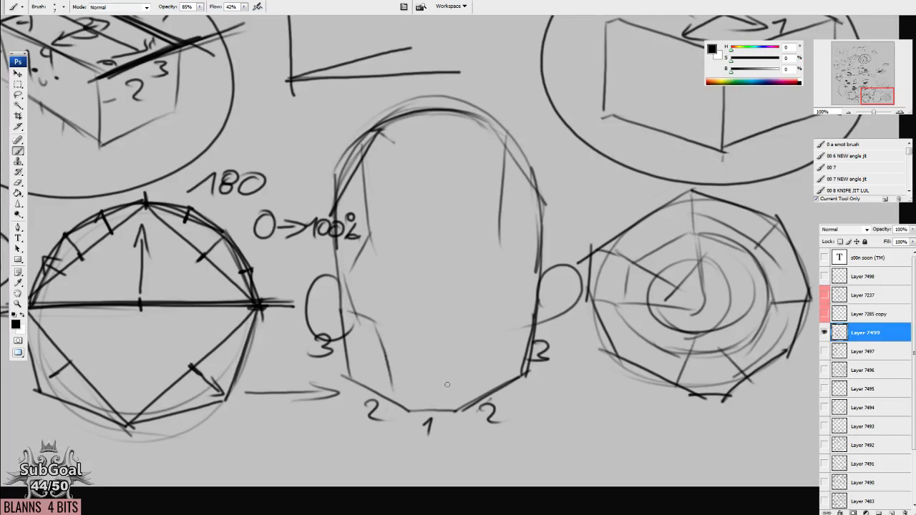
{"action": "left_click_drag", "start_coordinate": [500, 240], "coordinate": [528, 272]}
{"action": "mouse_move", "coordinate": [531, 269]}
{"action": "left_mouse_down"}
{"action": "mouse_move", "coordinate": [523, 307]}
{"action": "mouse_move", "coordinate": [496, 320]}
{"action": "left_mouse_up"}
{"action": "left_click_drag", "start_coordinate": [483, 325], "coordinate": [472, 393]}
{"action": "left_click_drag", "start_coordinate": [489, 372], "coordinate": [494, 305]}
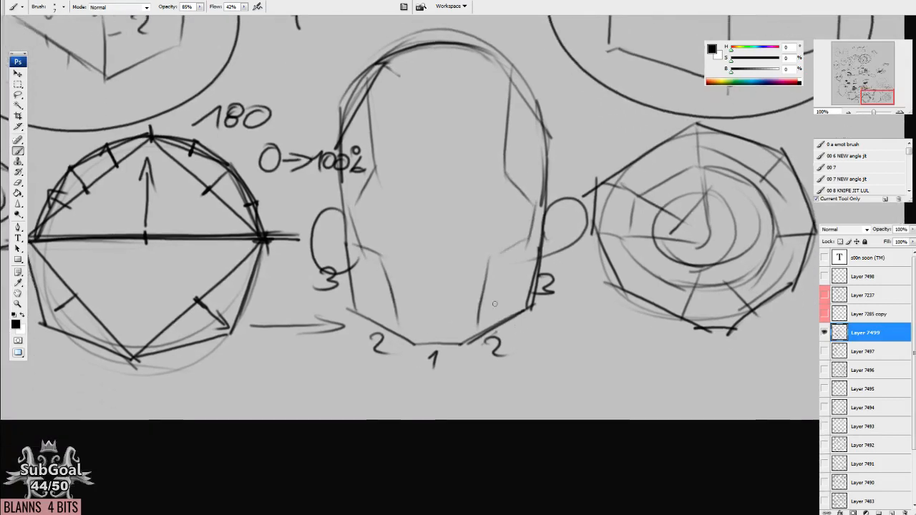
{"action": "left_click_drag", "start_coordinate": [403, 285], "coordinate": [403, 281]}
{"action": "left_click_drag", "start_coordinate": [348, 186], "coordinate": [370, 253]}
{"action": "left_click_drag", "start_coordinate": [354, 239], "coordinate": [387, 250]}
{"action": "left_click_drag", "start_coordinate": [383, 242], "coordinate": [397, 325]}
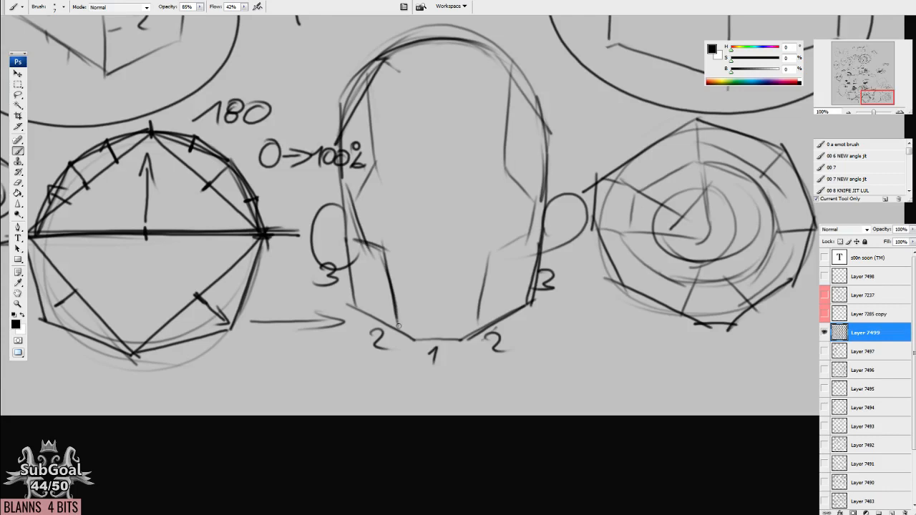
{"action": "key", "text": "e"}
{"action": "left_click_drag", "start_coordinate": [354, 213], "coordinate": [372, 248]}
{"action": "key", "text": "b"}
{"action": "mouse_move", "coordinate": [345, 216]}
{"action": "left_mouse_down"}
{"action": "mouse_move", "coordinate": [400, 325]}
{"action": "mouse_move", "coordinate": [431, 338]}
{"action": "left_mouse_up"}
Erase the head's left cheek plane lines and redraw them as one dark contour from temple to chin.
{"action": "key", "text": "e"}
{"action": "mouse_move", "coordinate": [356, 217]}
{"action": "left_mouse_down"}
{"action": "mouse_move", "coordinate": [395, 302]}
{"action": "mouse_move", "coordinate": [390, 276]}
{"action": "left_mouse_up"}
{"action": "key", "text": "b"}
{"action": "left_click_drag", "start_coordinate": [347, 179], "coordinate": [405, 331]}
{"action": "mouse_move", "coordinate": [347, 200]}
{"action": "left_mouse_down"}
{"action": "mouse_move", "coordinate": [400, 319]}
{"action": "mouse_move", "coordinate": [388, 259]}
{"action": "left_mouse_up"}
{"action": "left_click_drag", "start_coordinate": [344, 179], "coordinate": [355, 213]}
{"action": "left_click_drag", "start_coordinate": [387, 256], "coordinate": [409, 332]}
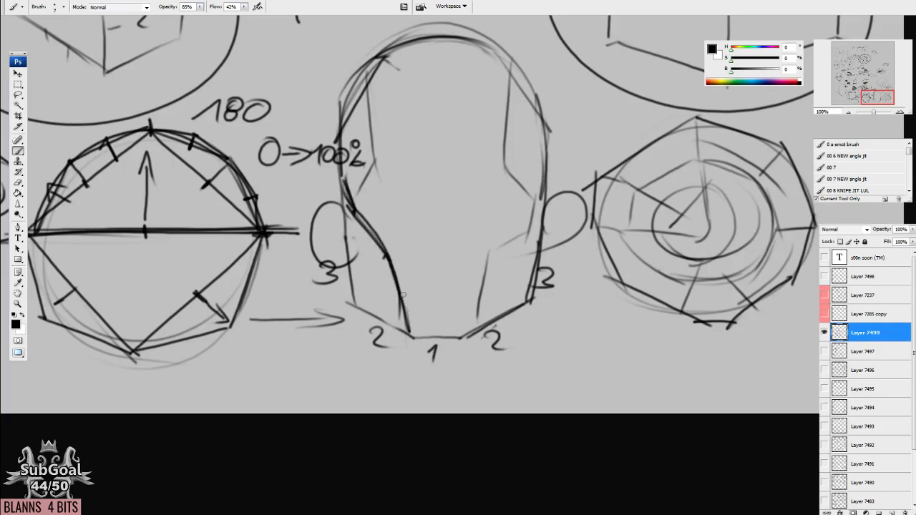
{"action": "left_click_drag", "start_coordinate": [402, 294], "coordinate": [405, 307]}
Erase the head's right cheek lines and sketch a wavy side contour with tick marks at its turning points.
{"action": "left_click_drag", "start_coordinate": [443, 276], "coordinate": [441, 279]}
{"action": "key", "text": "e"}
{"action": "left_click_drag", "start_coordinate": [485, 250], "coordinate": [467, 314]}
{"action": "mouse_move", "coordinate": [513, 226]}
{"action": "left_mouse_down"}
{"action": "mouse_move", "coordinate": [501, 102]}
{"action": "mouse_move", "coordinate": [501, 138]}
{"action": "mouse_move", "coordinate": [525, 199]}
{"action": "mouse_move", "coordinate": [469, 277]}
{"action": "mouse_move", "coordinate": [449, 334]}
{"action": "left_mouse_up"}
{"action": "key", "text": "b"}
{"action": "left_click_drag", "start_coordinate": [470, 297], "coordinate": [483, 297]}
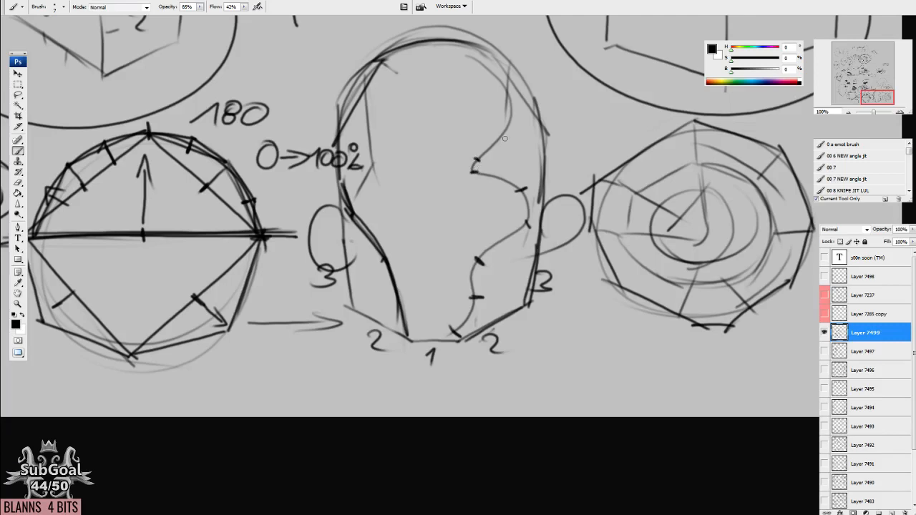
Connect the ticks of the right wavy contour with dark straight segments from the forehead down to the chin.
{"action": "left_click_drag", "start_coordinate": [478, 160], "coordinate": [512, 123]}
{"action": "mouse_move", "coordinate": [472, 168]}
{"action": "left_mouse_down"}
{"action": "mouse_move", "coordinate": [525, 190]}
{"action": "mouse_move", "coordinate": [529, 222]}
{"action": "mouse_move", "coordinate": [478, 261]}
{"action": "mouse_move", "coordinate": [455, 336]}
{"action": "left_mouse_up"}
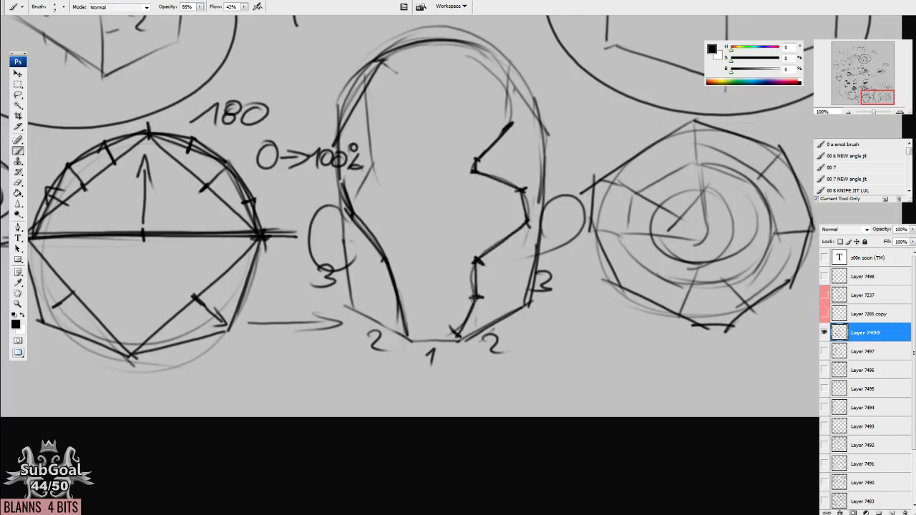
{"action": "left_click_drag", "start_coordinate": [511, 124], "coordinate": [512, 70]}
{"action": "mouse_move", "coordinate": [526, 331]}
{"action": "left_mouse_down"}
{"action": "mouse_move", "coordinate": [528, 321]}
{"action": "mouse_move", "coordinate": [512, 327]}
{"action": "left_mouse_up"}
Circle the 0 of the 0→100% note and darken the head's left temple plane lines.
{"action": "left_click_drag", "start_coordinate": [330, 159], "coordinate": [358, 167]}
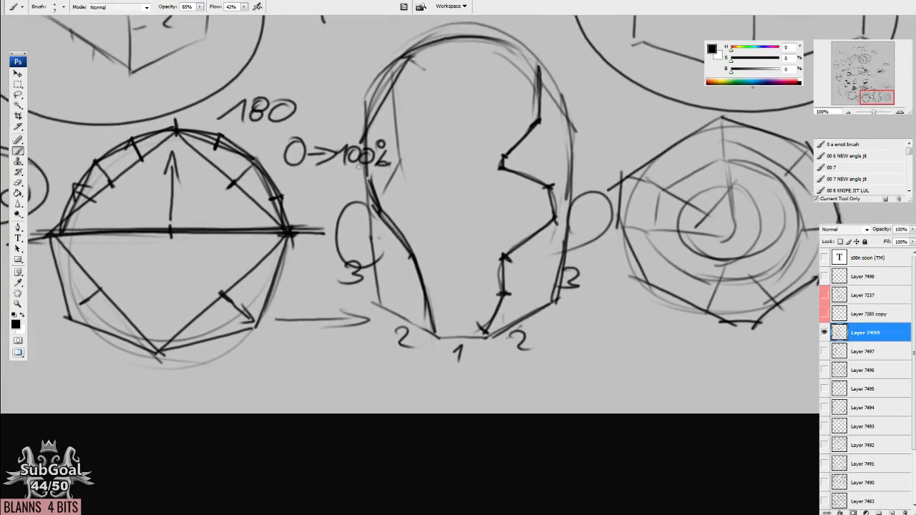
{"action": "mouse_move", "coordinate": [293, 133]}
{"action": "left_mouse_down"}
{"action": "mouse_move", "coordinate": [312, 153]}
{"action": "mouse_move", "coordinate": [260, 151]}
{"action": "left_mouse_up"}
{"action": "left_click_drag", "start_coordinate": [392, 172], "coordinate": [378, 191]}
{"action": "left_click_drag", "start_coordinate": [401, 157], "coordinate": [393, 70]}
{"action": "mouse_move", "coordinate": [429, 144]}
{"action": "left_mouse_down"}
{"action": "mouse_move", "coordinate": [427, 237]}
{"action": "mouse_move", "coordinate": [437, 217]}
{"action": "mouse_move", "coordinate": [429, 184]}
{"action": "left_mouse_up"}
{"action": "left_click_drag", "start_coordinate": [507, 288], "coordinate": [507, 279]}
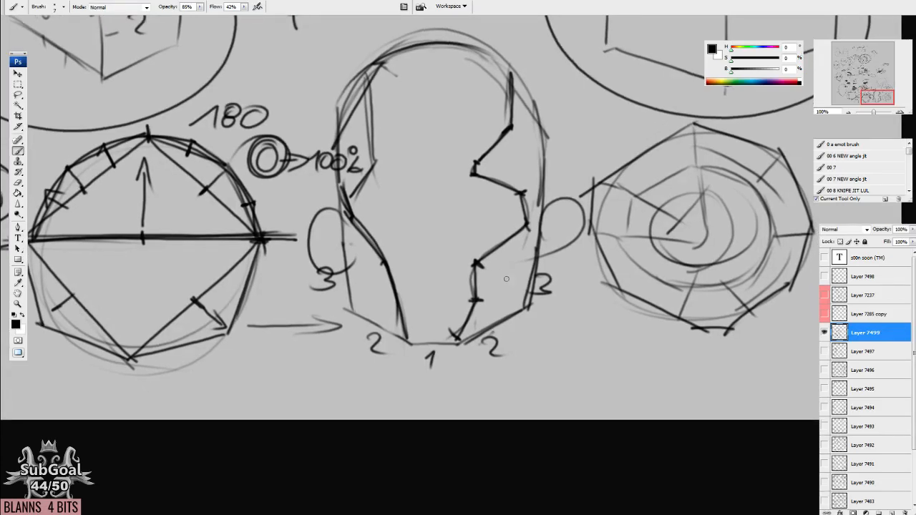
Draw a long looping curve below the angular eye and a zigzag line of straight segments beside it.
{"action": "left_click_drag", "start_coordinate": [450, 113], "coordinate": [427, 384]}
{"action": "left_click_drag", "start_coordinate": [485, 209], "coordinate": [582, 411]}
{"action": "mouse_move", "coordinate": [309, 259]}
{"action": "left_mouse_down"}
{"action": "mouse_move", "coordinate": [436, 180]}
{"action": "mouse_move", "coordinate": [434, 272]}
{"action": "mouse_move", "coordinate": [321, 292]}
{"action": "mouse_move", "coordinate": [358, 340]}
{"action": "mouse_move", "coordinate": [490, 355]}
{"action": "mouse_move", "coordinate": [409, 397]}
{"action": "mouse_move", "coordinate": [454, 288]}
{"action": "mouse_move", "coordinate": [515, 182]}
{"action": "mouse_move", "coordinate": [441, 209]}
{"action": "mouse_move", "coordinate": [578, 231]}
{"action": "mouse_move", "coordinate": [522, 120]}
{"action": "mouse_move", "coordinate": [512, 212]}
{"action": "mouse_move", "coordinate": [565, 350]}
{"action": "mouse_move", "coordinate": [477, 309]}
{"action": "mouse_move", "coordinate": [654, 302]}
{"action": "mouse_move", "coordinate": [631, 209]}
{"action": "mouse_move", "coordinate": [669, 255]}
{"action": "mouse_move", "coordinate": [564, 317]}
{"action": "left_mouse_up"}
{"action": "mouse_move", "coordinate": [528, 194]}
{"action": "left_mouse_down"}
{"action": "mouse_move", "coordinate": [558, 145]}
{"action": "mouse_move", "coordinate": [618, 140]}
{"action": "mouse_move", "coordinate": [610, 186]}
{"action": "mouse_move", "coordinate": [652, 185]}
{"action": "mouse_move", "coordinate": [664, 149]}
{"action": "mouse_move", "coordinate": [636, 144]}
{"action": "mouse_move", "coordinate": [652, 115]}
{"action": "mouse_move", "coordinate": [708, 139]}
{"action": "mouse_move", "coordinate": [712, 178]}
{"action": "mouse_move", "coordinate": [682, 190]}
{"action": "mouse_move", "coordinate": [665, 220]}
{"action": "mouse_move", "coordinate": [721, 236]}
{"action": "left_mouse_up"}
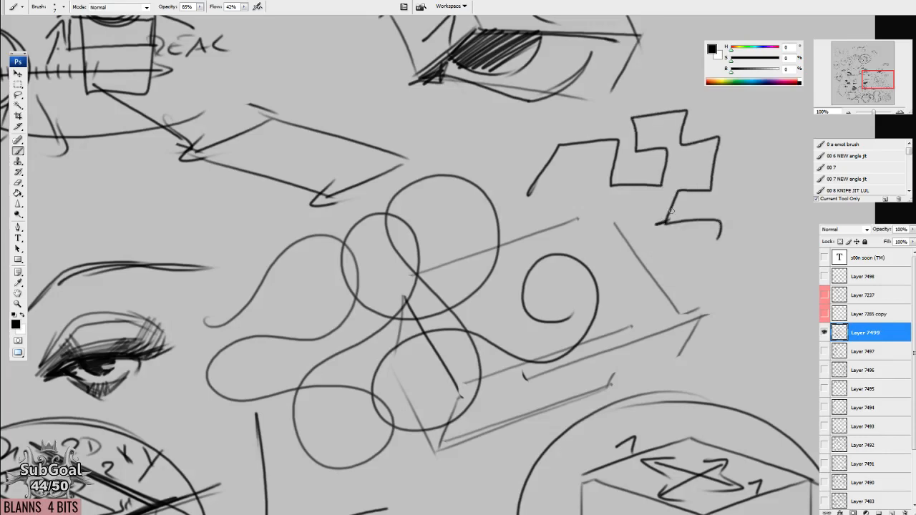
Write X X above the zigzag line and accent its starting points.
{"action": "left_click_drag", "start_coordinate": [721, 138], "coordinate": [611, 214]}
{"action": "left_click_drag", "start_coordinate": [585, 143], "coordinate": [595, 164]}
{"action": "mouse_move", "coordinate": [599, 142]}
{"action": "left_mouse_down"}
{"action": "mouse_move", "coordinate": [582, 163]}
{"action": "mouse_move", "coordinate": [626, 162]}
{"action": "left_mouse_up"}
{"action": "left_click_drag", "start_coordinate": [632, 143], "coordinate": [612, 166]}
{"action": "left_click_drag", "start_coordinate": [617, 261], "coordinate": [614, 258]}
{"action": "left_click_drag", "start_coordinate": [426, 255], "coordinate": [425, 263]}
Circle the zigzag line, add a small arrow along its first segment and write XYZ beside the angular eye.
{"action": "left_click_drag", "start_coordinate": [418, 274], "coordinate": [553, 172]}
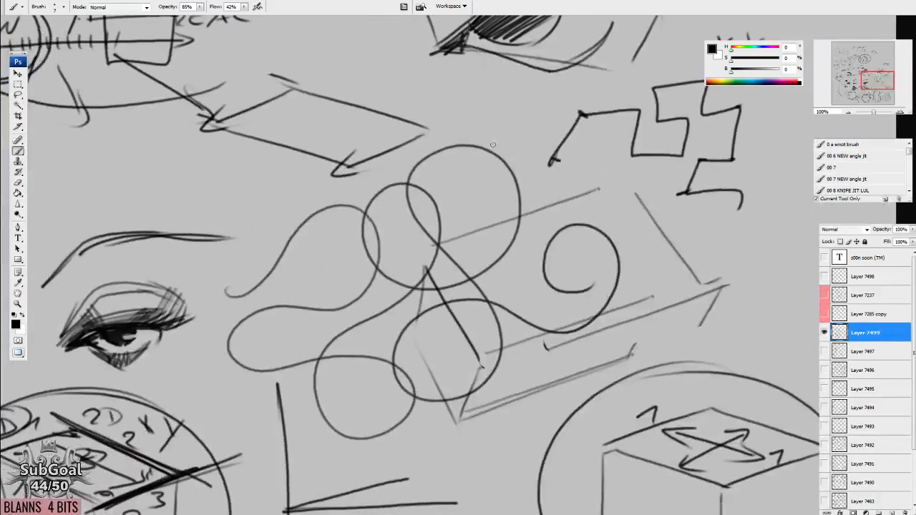
{"action": "mouse_move", "coordinate": [562, 116]}
{"action": "left_mouse_down"}
{"action": "mouse_move", "coordinate": [546, 143]}
{"action": "mouse_move", "coordinate": [565, 102]}
{"action": "mouse_move", "coordinate": [572, 113]}
{"action": "left_mouse_up"}
{"action": "mouse_move", "coordinate": [571, 99]}
{"action": "left_mouse_down"}
{"action": "mouse_move", "coordinate": [606, 103]}
{"action": "mouse_move", "coordinate": [456, 241]}
{"action": "mouse_move", "coordinate": [587, 302]}
{"action": "mouse_move", "coordinate": [668, 176]}
{"action": "mouse_move", "coordinate": [475, 179]}
{"action": "left_mouse_up"}
{"action": "mouse_move", "coordinate": [565, 115]}
{"action": "left_mouse_down"}
{"action": "mouse_move", "coordinate": [541, 160]}
{"action": "mouse_move", "coordinate": [555, 135]}
{"action": "left_mouse_up"}
{"action": "mouse_move", "coordinate": [562, 111]}
{"action": "left_mouse_down"}
{"action": "mouse_move", "coordinate": [545, 140]}
{"action": "mouse_move", "coordinate": [581, 133]}
{"action": "left_mouse_up"}
{"action": "mouse_move", "coordinate": [590, 116]}
{"action": "left_mouse_down"}
{"action": "mouse_move", "coordinate": [573, 154]}
{"action": "mouse_move", "coordinate": [634, 128]}
{"action": "left_mouse_up"}
{"action": "left_click_drag", "start_coordinate": [548, 324], "coordinate": [551, 316]}
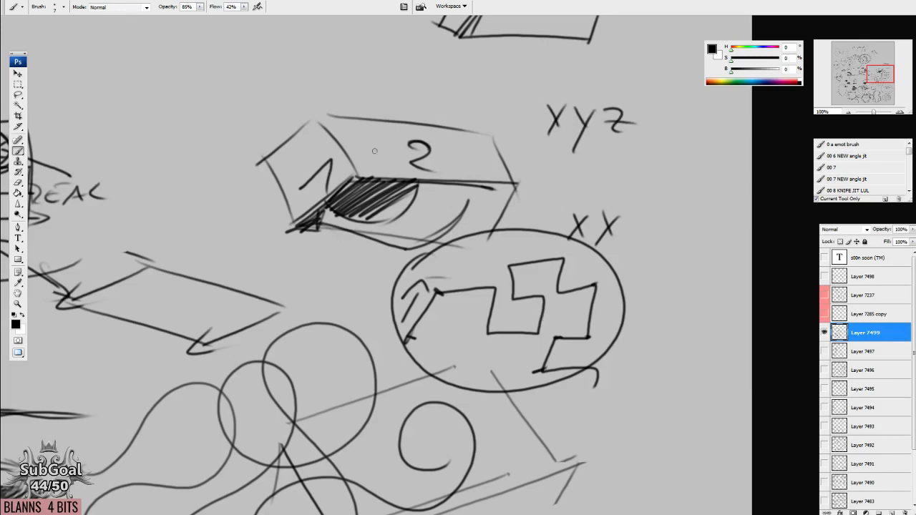
Draw an upper eyelid arc with straight guide lines along it in empty space and add a round iris below.
{"action": "left_click_drag", "start_coordinate": [375, 150], "coordinate": [524, 326]}
{"action": "mouse_move", "coordinate": [318, 206]}
{"action": "left_mouse_down"}
{"action": "mouse_move", "coordinate": [343, 118]}
{"action": "mouse_move", "coordinate": [489, 104]}
{"action": "mouse_move", "coordinate": [576, 136]}
{"action": "left_mouse_up"}
{"action": "mouse_move", "coordinate": [363, 177]}
{"action": "left_mouse_down"}
{"action": "mouse_move", "coordinate": [340, 203]}
{"action": "mouse_move", "coordinate": [317, 190]}
{"action": "left_mouse_up"}
{"action": "mouse_move", "coordinate": [293, 229]}
{"action": "left_mouse_down"}
{"action": "mouse_move", "coordinate": [397, 132]}
{"action": "mouse_move", "coordinate": [529, 183]}
{"action": "left_mouse_up"}
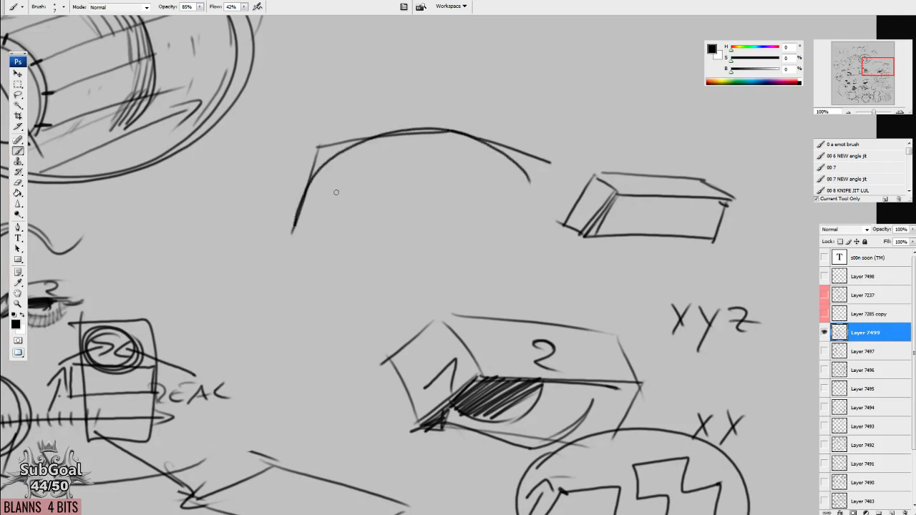
{"action": "left_click_drag", "start_coordinate": [341, 174], "coordinate": [441, 135]}
{"action": "left_click_drag", "start_coordinate": [424, 279], "coordinate": [331, 424]}
Construct a 3D box above the new eye, starting from three straight upper edges and adding its front and side faces.
{"action": "mouse_move", "coordinate": [390, 125]}
{"action": "left_mouse_down"}
{"action": "mouse_move", "coordinate": [346, 174]}
{"action": "mouse_move", "coordinate": [434, 118]}
{"action": "mouse_move", "coordinate": [487, 115]}
{"action": "mouse_move", "coordinate": [534, 140]}
{"action": "left_mouse_up"}
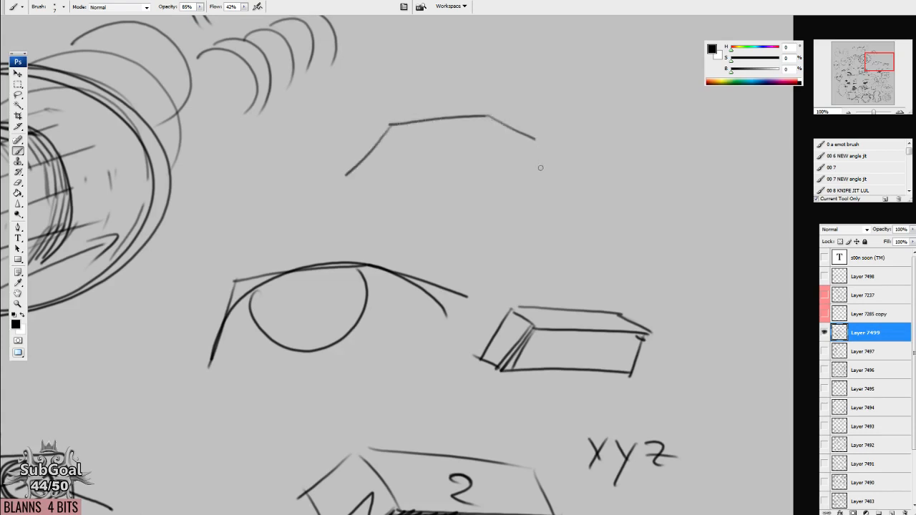
{"action": "left_click_drag", "start_coordinate": [538, 257], "coordinate": [535, 280]}
{"action": "left_click_drag", "start_coordinate": [344, 194], "coordinate": [393, 235]}
{"action": "mouse_move", "coordinate": [386, 154]}
{"action": "left_mouse_down"}
{"action": "mouse_move", "coordinate": [430, 183]}
{"action": "mouse_move", "coordinate": [394, 246]}
{"action": "left_mouse_up"}
{"action": "left_click_drag", "start_coordinate": [430, 181], "coordinate": [533, 166]}
{"action": "left_click_drag", "start_coordinate": [533, 167], "coordinate": [503, 217]}
{"action": "left_click_drag", "start_coordinate": [395, 236], "coordinate": [523, 213]}
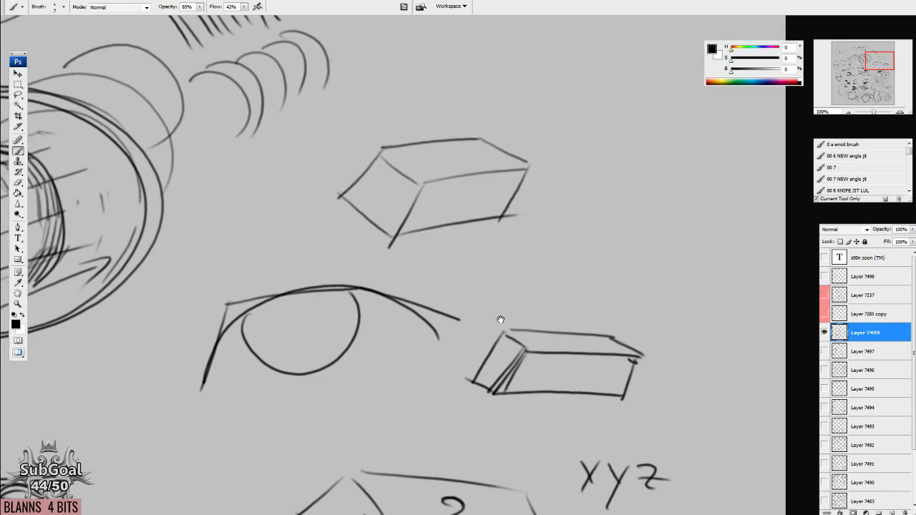
Draw a curved eyelid line over the new box's three upper edges.
{"action": "left_click_drag", "start_coordinate": [500, 318], "coordinate": [489, 326]}
{"action": "left_click_drag", "start_coordinate": [487, 224], "coordinate": [473, 313]}
{"action": "mouse_move", "coordinate": [319, 293]}
{"action": "left_mouse_down"}
{"action": "mouse_move", "coordinate": [384, 243]}
{"action": "mouse_move", "coordinate": [447, 239]}
{"action": "mouse_move", "coordinate": [509, 271]}
{"action": "left_mouse_up"}
Copy the box's curved upper edge into the empty space above it, deselect, and erase the stray lines around the copy.
{"action": "key", "text": "l"}
{"action": "mouse_move", "coordinate": [599, 235]}
{"action": "left_mouse_down"}
{"action": "mouse_move", "coordinate": [290, 285]}
{"action": "mouse_move", "coordinate": [458, 243]}
{"action": "mouse_move", "coordinate": [551, 264]}
{"action": "left_mouse_up"}
{"action": "mouse_move", "coordinate": [501, 240]}
{"action": "left_mouse_down"}
{"action": "mouse_move", "coordinate": [525, 184]}
{"action": "mouse_move", "coordinate": [542, 85]}
{"action": "mouse_move", "coordinate": [562, 217]}
{"action": "left_mouse_up"}
{"action": "key", "text": "ctrl+d"}
{"action": "key", "text": "e"}
{"action": "mouse_move", "coordinate": [372, 305]}
{"action": "left_mouse_down"}
{"action": "mouse_move", "coordinate": [403, 221]}
{"action": "mouse_move", "coordinate": [541, 221]}
{"action": "mouse_move", "coordinate": [561, 244]}
{"action": "left_mouse_up"}
{"action": "key", "text": "b"}
Write 3D above the copied arc and darken the arc from end to end.
{"action": "left_click_drag", "start_coordinate": [509, 163], "coordinate": [508, 185]}
{"action": "left_click_drag", "start_coordinate": [565, 163], "coordinate": [568, 192]}
{"action": "mouse_move", "coordinate": [546, 162]}
{"action": "left_mouse_down"}
{"action": "mouse_move", "coordinate": [598, 180]}
{"action": "mouse_move", "coordinate": [559, 197]}
{"action": "left_mouse_up"}
{"action": "left_click_drag", "start_coordinate": [540, 360], "coordinate": [541, 355]}
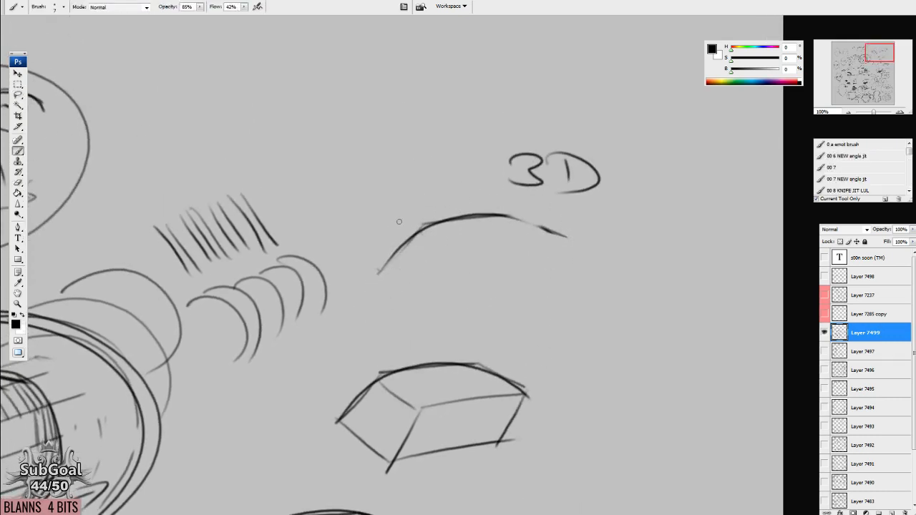
{"action": "mouse_move", "coordinate": [379, 272]}
{"action": "left_mouse_down"}
{"action": "mouse_move", "coordinate": [437, 220]}
{"action": "mouse_move", "coordinate": [543, 233]}
{"action": "left_mouse_up"}
{"action": "mouse_move", "coordinate": [495, 212]}
{"action": "left_mouse_down"}
{"action": "mouse_move", "coordinate": [565, 239]}
{"action": "mouse_move", "coordinate": [537, 261]}
{"action": "left_mouse_up"}
Write XYZ to the left of the 3D label.
{"action": "mouse_move", "coordinate": [331, 158]}
{"action": "left_mouse_down"}
{"action": "mouse_move", "coordinate": [350, 187]}
{"action": "mouse_move", "coordinate": [337, 189]}
{"action": "left_mouse_up"}
{"action": "mouse_move", "coordinate": [365, 157]}
{"action": "left_mouse_down"}
{"action": "mouse_move", "coordinate": [374, 171]}
{"action": "mouse_move", "coordinate": [370, 205]}
{"action": "left_mouse_up"}
{"action": "left_click_drag", "start_coordinate": [401, 151], "coordinate": [413, 180]}
{"action": "left_click_drag", "start_coordinate": [400, 168], "coordinate": [436, 168]}
Mark the corners along the box's curved upper edge with short dark ticks.
{"action": "left_click_drag", "start_coordinate": [450, 344], "coordinate": [446, 310]}
{"action": "mouse_move", "coordinate": [433, 382]}
{"action": "left_mouse_down"}
{"action": "mouse_move", "coordinate": [434, 291]}
{"action": "mouse_move", "coordinate": [400, 297]}
{"action": "left_mouse_up"}
{"action": "left_click_drag", "start_coordinate": [351, 331], "coordinate": [367, 335]}
{"action": "mouse_move", "coordinate": [490, 273]}
{"action": "left_mouse_down"}
{"action": "mouse_move", "coordinate": [500, 285]}
{"action": "mouse_move", "coordinate": [490, 286]}
{"action": "left_mouse_up"}
{"action": "left_click_drag", "start_coordinate": [515, 293], "coordinate": [535, 307]}
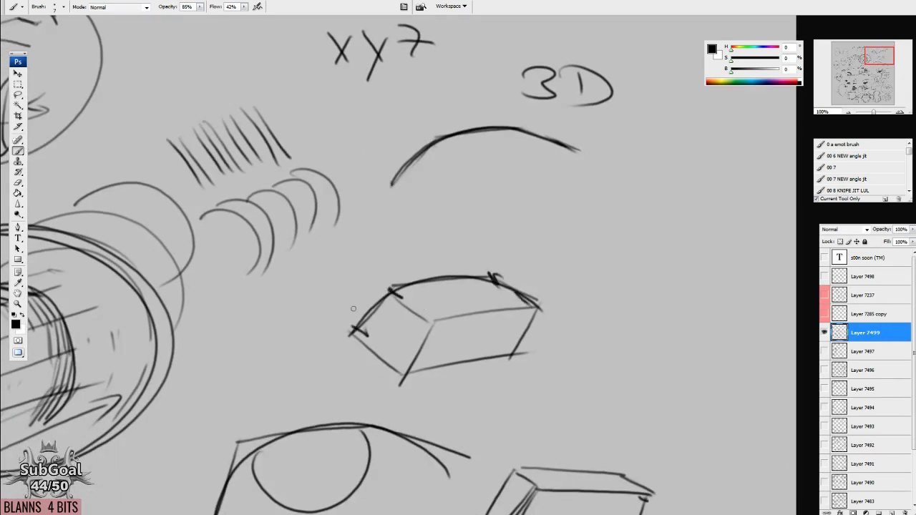
Draw direction arrows along the box's three upper edges and repeat them as larger arrows farther out.
{"action": "mouse_move", "coordinate": [341, 326]}
{"action": "left_mouse_down"}
{"action": "mouse_move", "coordinate": [390, 263]}
{"action": "mouse_move", "coordinate": [381, 289]}
{"action": "mouse_move", "coordinate": [476, 264]}
{"action": "mouse_move", "coordinate": [563, 300]}
{"action": "mouse_move", "coordinate": [536, 302]}
{"action": "left_mouse_up"}
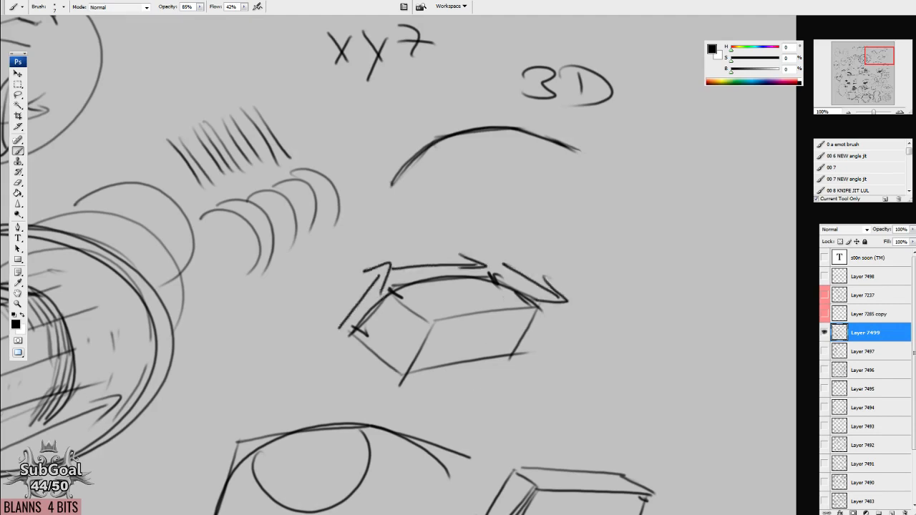
{"action": "left_click_drag", "start_coordinate": [478, 376], "coordinate": [477, 369]}
{"action": "mouse_move", "coordinate": [327, 342]}
{"action": "left_mouse_down"}
{"action": "mouse_move", "coordinate": [381, 186]}
{"action": "mouse_move", "coordinate": [384, 213]}
{"action": "left_mouse_up"}
{"action": "mouse_move", "coordinate": [351, 253]}
{"action": "left_mouse_down"}
{"action": "mouse_move", "coordinate": [462, 244]}
{"action": "mouse_move", "coordinate": [625, 302]}
{"action": "left_mouse_up"}
{"action": "left_click_drag", "start_coordinate": [602, 269], "coordinate": [558, 305]}
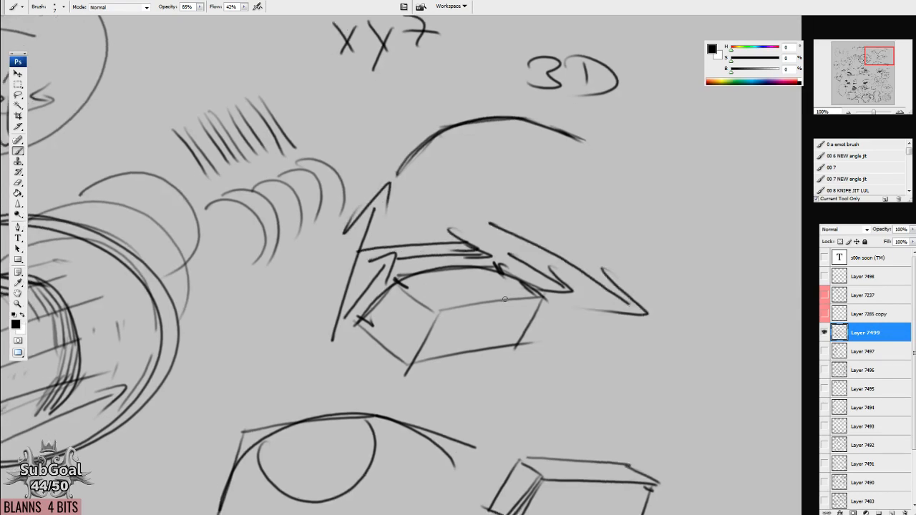
Draw a large curve with a loop in the empty area beside the eye sketches and divide it with short ticks.
{"action": "mouse_move", "coordinate": [370, 431]}
{"action": "left_mouse_down"}
{"action": "mouse_move", "coordinate": [554, 123]}
{"action": "mouse_move", "coordinate": [573, 132]}
{"action": "left_mouse_up"}
{"action": "mouse_move", "coordinate": [333, 210]}
{"action": "left_mouse_down"}
{"action": "mouse_move", "coordinate": [293, 256]}
{"action": "mouse_move", "coordinate": [526, 215]}
{"action": "mouse_move", "coordinate": [504, 281]}
{"action": "mouse_move", "coordinate": [582, 207]}
{"action": "left_mouse_up"}
{"action": "left_click_drag", "start_coordinate": [518, 272], "coordinate": [517, 279]}
{"action": "mouse_move", "coordinate": [325, 217]}
{"action": "left_mouse_down"}
{"action": "mouse_move", "coordinate": [346, 226]}
{"action": "mouse_move", "coordinate": [308, 218]}
{"action": "left_mouse_up"}
{"action": "left_click_drag", "start_coordinate": [276, 269], "coordinate": [319, 269]}
{"action": "left_click_drag", "start_coordinate": [378, 324], "coordinate": [354, 333]}
{"action": "left_click_drag", "start_coordinate": [438, 312], "coordinate": [455, 319]}
{"action": "left_click_drag", "start_coordinate": [470, 242], "coordinate": [495, 249]}
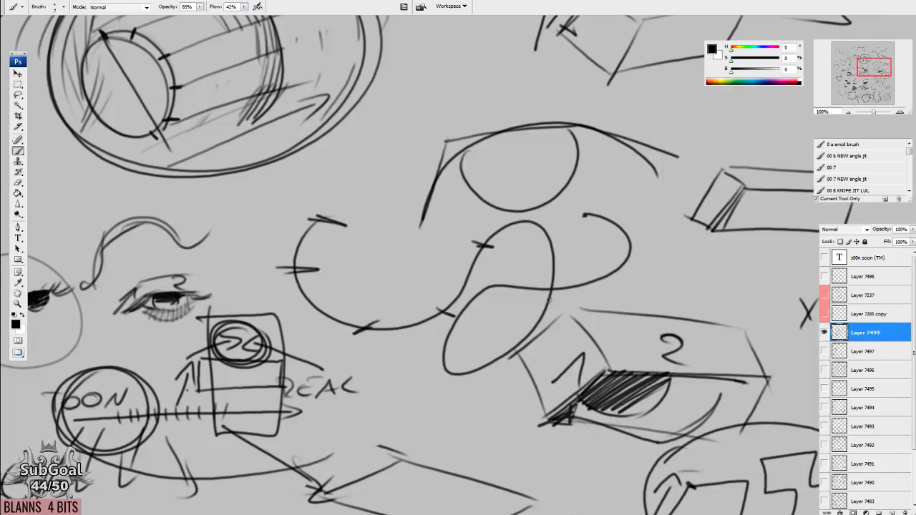
{"action": "left_click_drag", "start_coordinate": [558, 310], "coordinate": [552, 306]}
{"action": "mouse_move", "coordinate": [555, 232]}
{"action": "left_mouse_down"}
{"action": "mouse_move", "coordinate": [530, 242]}
{"action": "mouse_move", "coordinate": [557, 232]}
{"action": "left_mouse_up"}
{"action": "left_click_drag", "start_coordinate": [549, 279], "coordinate": [533, 273]}
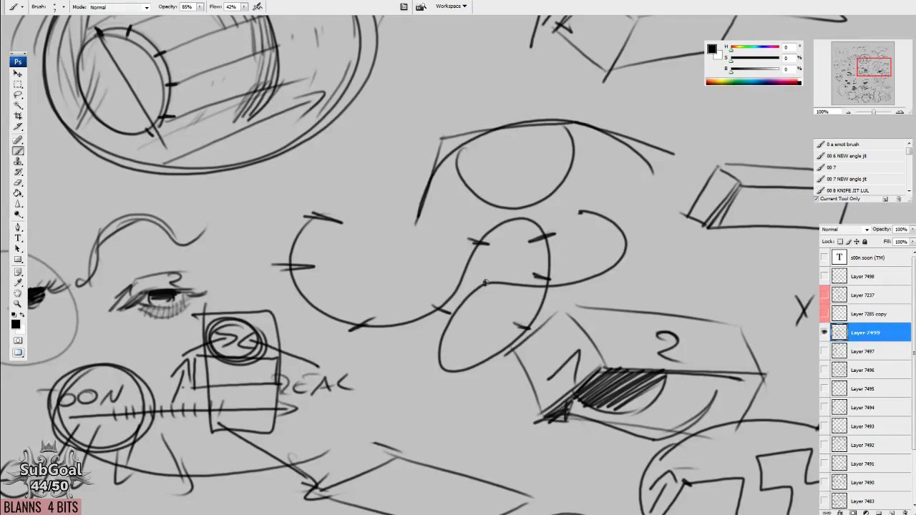
Turn the outer end of the looping curve into a 3D ribbon with a parallel edge and dark hatching.
{"action": "left_click_drag", "start_coordinate": [593, 213], "coordinate": [571, 212]}
{"action": "mouse_move", "coordinate": [487, 282]}
{"action": "left_mouse_down"}
{"action": "mouse_move", "coordinate": [585, 216]}
{"action": "mouse_move", "coordinate": [644, 250]}
{"action": "mouse_move", "coordinate": [591, 289]}
{"action": "left_mouse_up"}
{"action": "mouse_move", "coordinate": [628, 228]}
{"action": "left_mouse_down"}
{"action": "mouse_move", "coordinate": [625, 266]}
{"action": "mouse_move", "coordinate": [570, 306]}
{"action": "mouse_move", "coordinate": [488, 286]}
{"action": "mouse_move", "coordinate": [570, 306]}
{"action": "left_mouse_up"}
{"action": "mouse_move", "coordinate": [584, 214]}
{"action": "left_mouse_down"}
{"action": "mouse_move", "coordinate": [590, 233]}
{"action": "mouse_move", "coordinate": [623, 262]}
{"action": "mouse_move", "coordinate": [620, 293]}
{"action": "left_mouse_up"}
{"action": "mouse_move", "coordinate": [618, 261]}
{"action": "left_mouse_down"}
{"action": "mouse_move", "coordinate": [598, 303]}
{"action": "mouse_move", "coordinate": [548, 308]}
{"action": "left_mouse_up"}
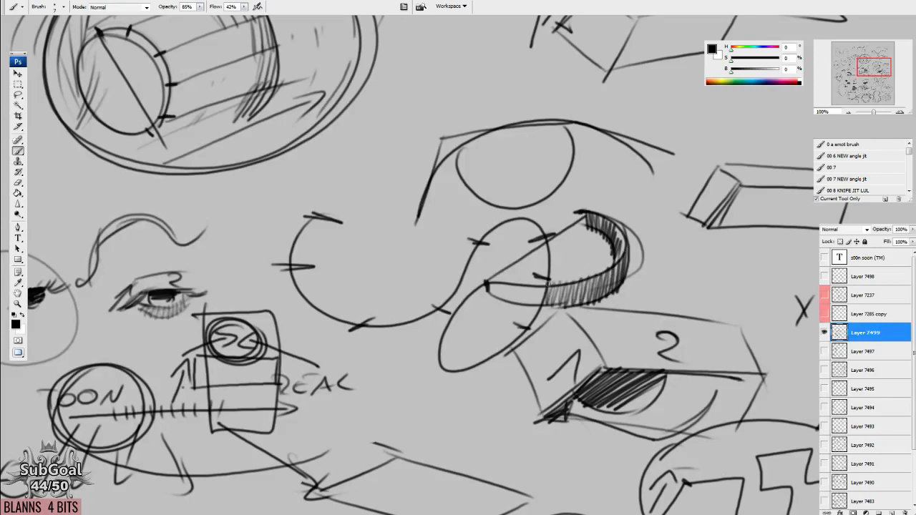
{"action": "mouse_move", "coordinate": [489, 292]}
{"action": "left_mouse_down"}
{"action": "mouse_move", "coordinate": [455, 329]}
{"action": "mouse_move", "coordinate": [443, 369]}
{"action": "mouse_move", "coordinate": [442, 332]}
{"action": "mouse_move", "coordinate": [483, 290]}
{"action": "mouse_move", "coordinate": [536, 293]}
{"action": "left_mouse_up"}
Write 2D above the plain part of the curve, draw an arrow across from it, and write 3D above the ribbon.
{"action": "left_click_drag", "start_coordinate": [352, 177], "coordinate": [371, 200]}
{"action": "left_click_drag", "start_coordinate": [387, 174], "coordinate": [388, 198]}
{"action": "mouse_move", "coordinate": [424, 223]}
{"action": "left_mouse_down"}
{"action": "mouse_move", "coordinate": [561, 208]}
{"action": "mouse_move", "coordinate": [561, 216]}
{"action": "left_mouse_up"}
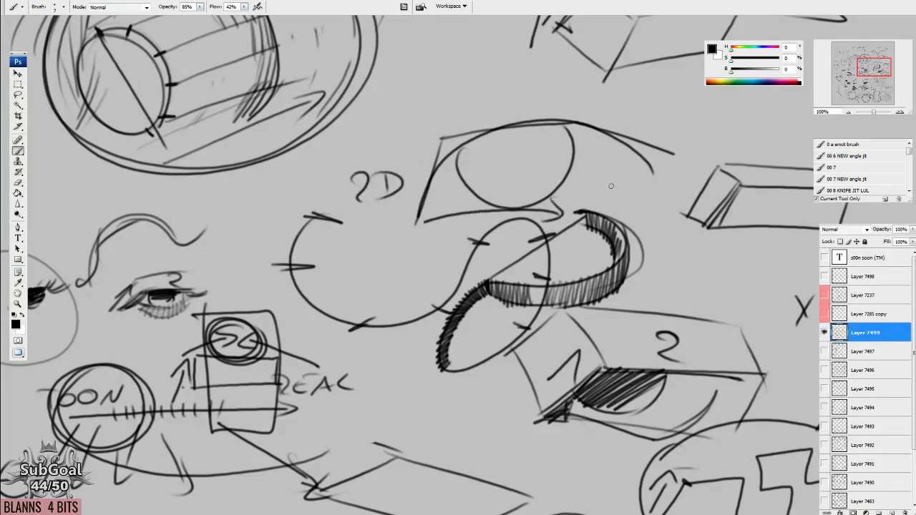
{"action": "left_click_drag", "start_coordinate": [606, 184], "coordinate": [527, 198]}
{"action": "mouse_move", "coordinate": [534, 190]}
{"action": "left_mouse_down"}
{"action": "mouse_move", "coordinate": [555, 200]}
{"action": "mouse_move", "coordinate": [533, 212]}
{"action": "left_mouse_up"}
{"action": "left_click_drag", "start_coordinate": [574, 189], "coordinate": [574, 209]}
{"action": "left_click_drag", "start_coordinate": [572, 189], "coordinate": [574, 210]}
{"action": "left_click_drag", "start_coordinate": [557, 284], "coordinate": [559, 279]}
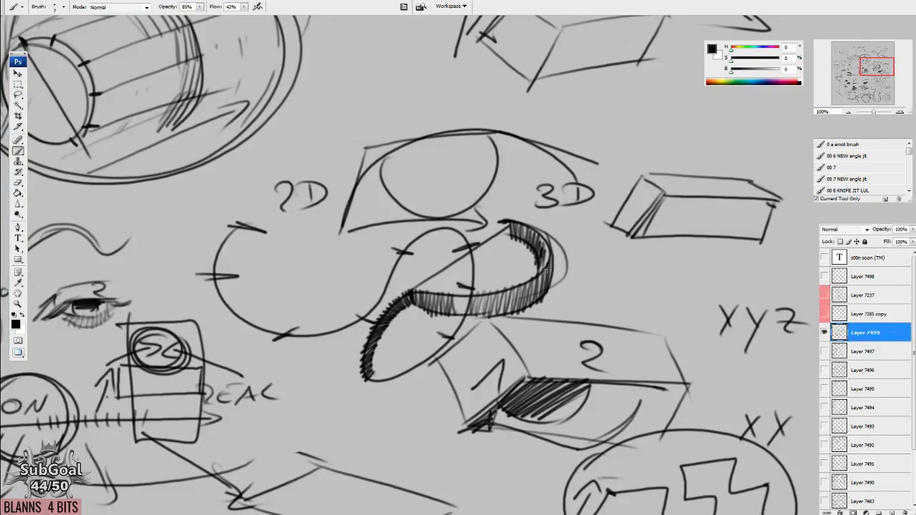
Extend the ribbon along the rest of the curve with a second inner edge and short hatching between the edges.
{"action": "left_click_drag", "start_coordinate": [468, 293], "coordinate": [456, 317]}
{"action": "left_click_drag", "start_coordinate": [458, 315], "coordinate": [460, 315]}
{"action": "mouse_move", "coordinate": [369, 309]}
{"action": "left_mouse_down"}
{"action": "mouse_move", "coordinate": [269, 326]}
{"action": "mouse_move", "coordinate": [242, 238]}
{"action": "mouse_move", "coordinate": [230, 237]}
{"action": "left_mouse_up"}
{"action": "left_click_drag", "start_coordinate": [251, 237], "coordinate": [220, 252]}
{"action": "left_click_drag", "start_coordinate": [240, 250], "coordinate": [212, 267]}
{"action": "left_click_drag", "start_coordinate": [236, 266], "coordinate": [207, 283]}
{"action": "left_click_drag", "start_coordinate": [237, 279], "coordinate": [213, 292]}
{"action": "mouse_move", "coordinate": [242, 289]}
{"action": "left_mouse_down"}
{"action": "mouse_move", "coordinate": [217, 296]}
{"action": "mouse_move", "coordinate": [222, 303]}
{"action": "left_mouse_up"}
{"action": "mouse_move", "coordinate": [250, 302]}
{"action": "left_mouse_down"}
{"action": "mouse_move", "coordinate": [225, 310]}
{"action": "mouse_move", "coordinate": [234, 314]}
{"action": "left_mouse_up"}
Draw a large loop around the 3D arc and the box with the direction arrows.
{"action": "left_click_drag", "start_coordinate": [590, 122], "coordinate": [485, 397]}
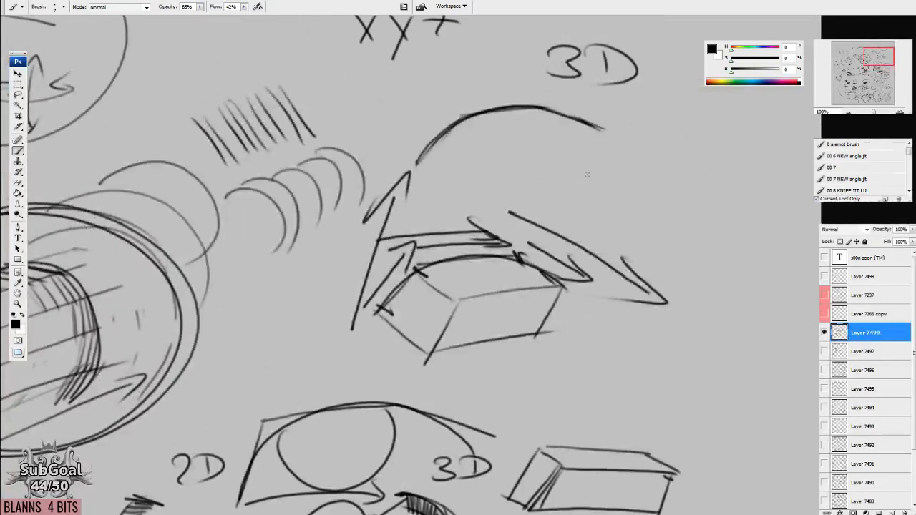
{"action": "left_click_drag", "start_coordinate": [588, 173], "coordinate": [569, 219]}
{"action": "mouse_move", "coordinate": [588, 93]}
{"action": "left_mouse_down"}
{"action": "mouse_move", "coordinate": [503, 430]}
{"action": "mouse_move", "coordinate": [345, 203]}
{"action": "left_mouse_up"}
{"action": "left_click_drag", "start_coordinate": [429, 304], "coordinate": [418, 315]}
Draw a small arc between the circled arrow sketch and the XYZ label, and construct a box from straight edges beneath it.
{"action": "left_click_drag", "start_coordinate": [701, 251], "coordinate": [643, 433]}
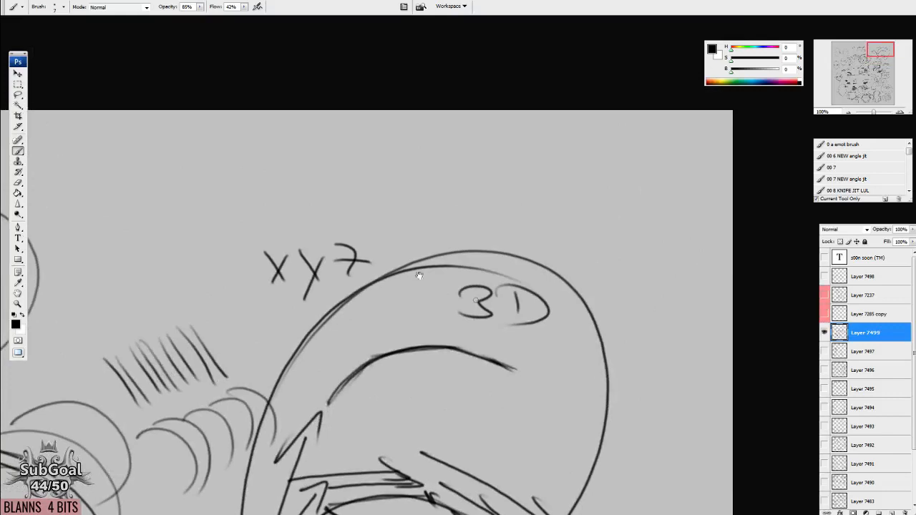
{"action": "left_click_drag", "start_coordinate": [178, 198], "coordinate": [441, 176]}
{"action": "mouse_move", "coordinate": [323, 211]}
{"action": "left_mouse_down"}
{"action": "mouse_move", "coordinate": [352, 168]}
{"action": "mouse_move", "coordinate": [445, 197]}
{"action": "left_mouse_up"}
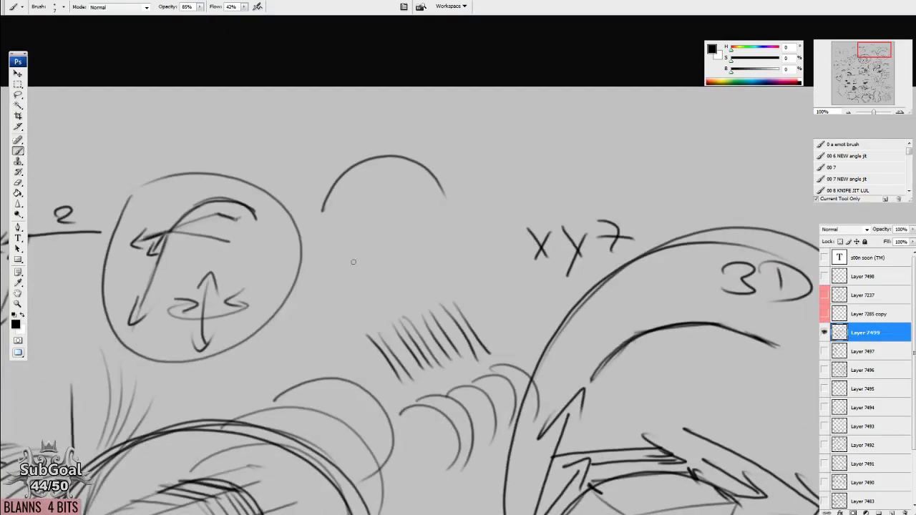
{"action": "left_click_drag", "start_coordinate": [444, 319], "coordinate": [448, 320]}
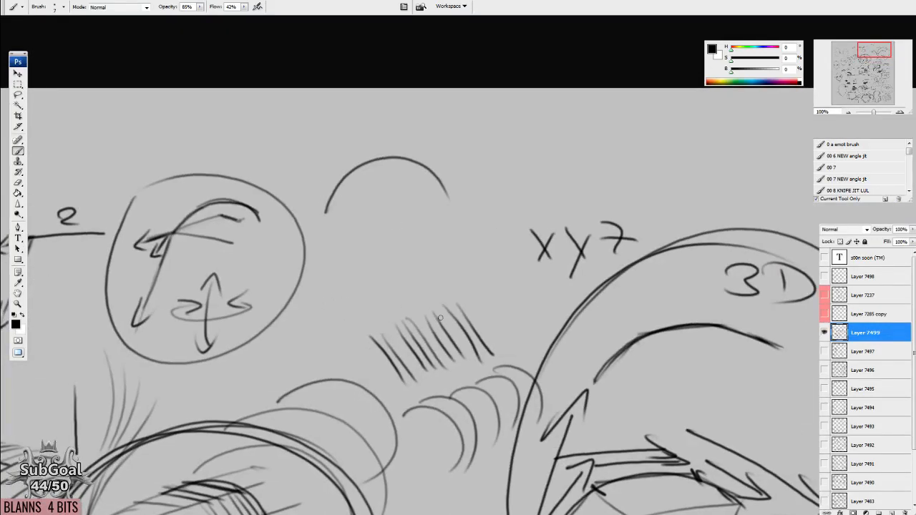
{"action": "mouse_move", "coordinate": [337, 172]}
{"action": "left_mouse_down"}
{"action": "mouse_move", "coordinate": [365, 197]}
{"action": "mouse_move", "coordinate": [427, 178]}
{"action": "mouse_move", "coordinate": [445, 203]}
{"action": "left_mouse_up"}
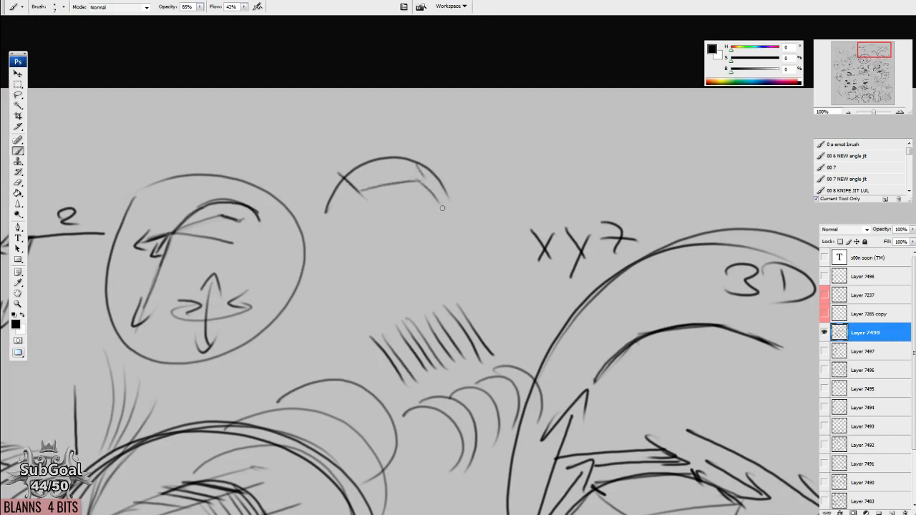
{"action": "left_click_drag", "start_coordinate": [350, 198], "coordinate": [342, 222]}
{"action": "mouse_move", "coordinate": [326, 215]}
{"action": "left_mouse_down"}
{"action": "mouse_move", "coordinate": [342, 224]}
{"action": "mouse_move", "coordinate": [443, 204]}
{"action": "left_mouse_up"}
Hatch the side and upper faces between the small arc and the box's inner edges.
{"action": "left_click_drag", "start_coordinate": [342, 173], "coordinate": [357, 190]}
{"action": "left_click_drag", "start_coordinate": [341, 177], "coordinate": [401, 165]}
{"action": "left_click_drag", "start_coordinate": [343, 175], "coordinate": [357, 194]}
{"action": "left_click_drag", "start_coordinate": [338, 183], "coordinate": [348, 202]}
{"action": "left_click_drag", "start_coordinate": [328, 198], "coordinate": [343, 209]}
{"action": "left_click_drag", "start_coordinate": [323, 205], "coordinate": [342, 218]}
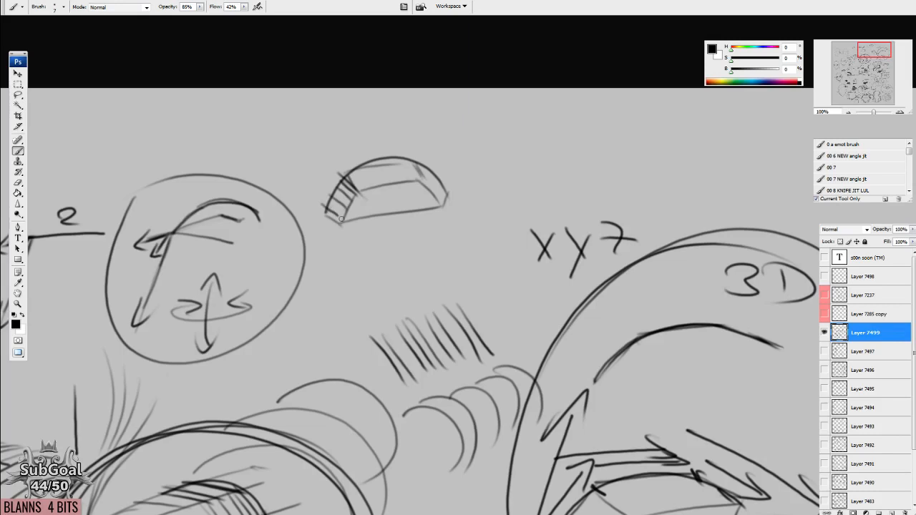
{"action": "left_click_drag", "start_coordinate": [364, 170], "coordinate": [376, 187]}
{"action": "left_click_drag", "start_coordinate": [371, 168], "coordinate": [393, 186]}
{"action": "left_click_drag", "start_coordinate": [388, 165], "coordinate": [444, 207]}
{"action": "left_click_drag", "start_coordinate": [434, 184], "coordinate": [445, 214]}
Show Layer 7491 in place of Layer 7499 and examine its hatched eye, nose and face studies.
{"action": "left_click_drag", "start_coordinate": [496, 364], "coordinate": [504, 271]}
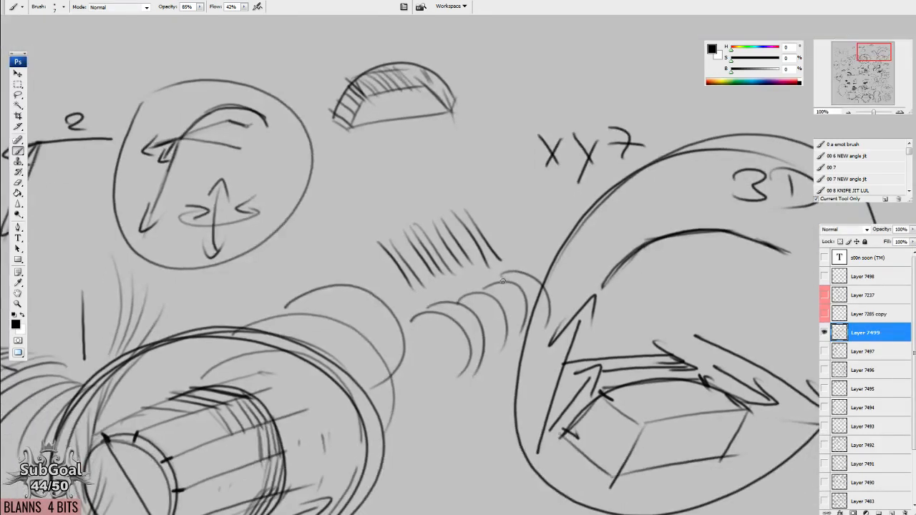
{"action": "left_click", "coordinate": [824, 333]}
{"action": "left_click", "coordinate": [824, 463]}
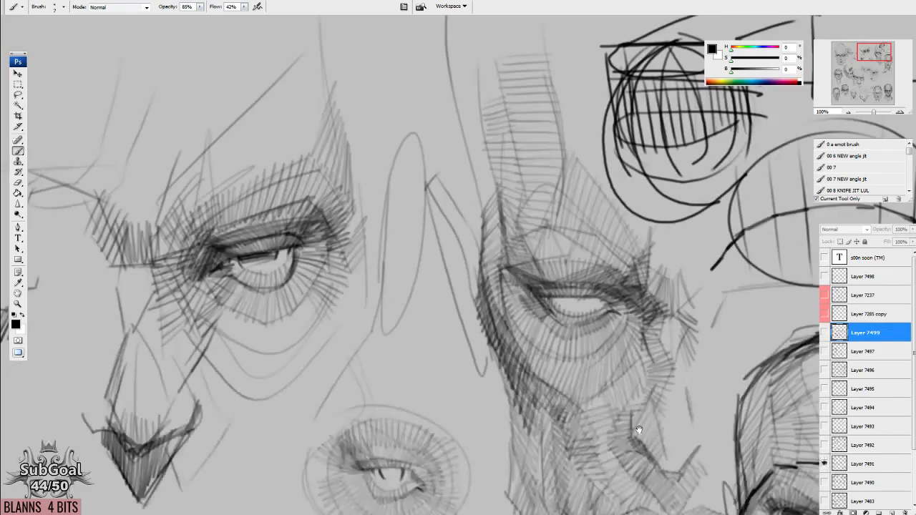
{"action": "left_click_drag", "start_coordinate": [577, 415], "coordinate": [349, 287]}
{"action": "left_click_drag", "start_coordinate": [412, 396], "coordinate": [287, 182]}
{"action": "left_click_drag", "start_coordinate": [292, 305], "coordinate": [332, 343]}
{"action": "left_click_drag", "start_coordinate": [387, 298], "coordinate": [551, 426]}
{"action": "left_click_drag", "start_coordinate": [434, 276], "coordinate": [483, 282]}
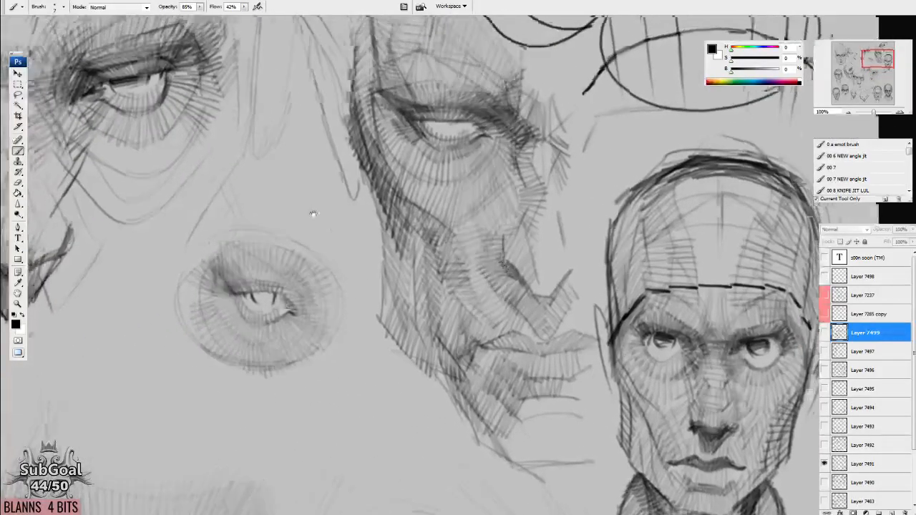
{"action": "left_click_drag", "start_coordinate": [325, 220], "coordinate": [672, 340]}
{"action": "left_click_drag", "start_coordinate": [333, 316], "coordinate": [329, 315]}
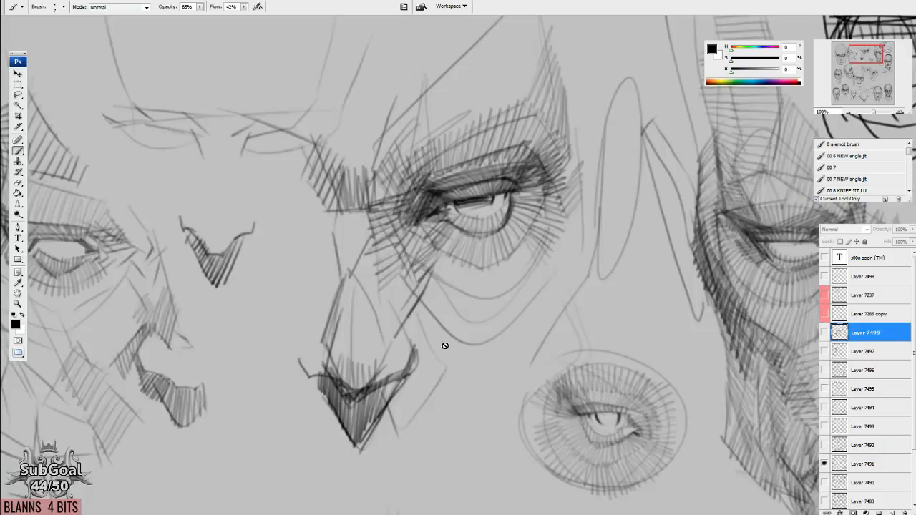
{"action": "left_click_drag", "start_coordinate": [445, 349], "coordinate": [445, 345]}
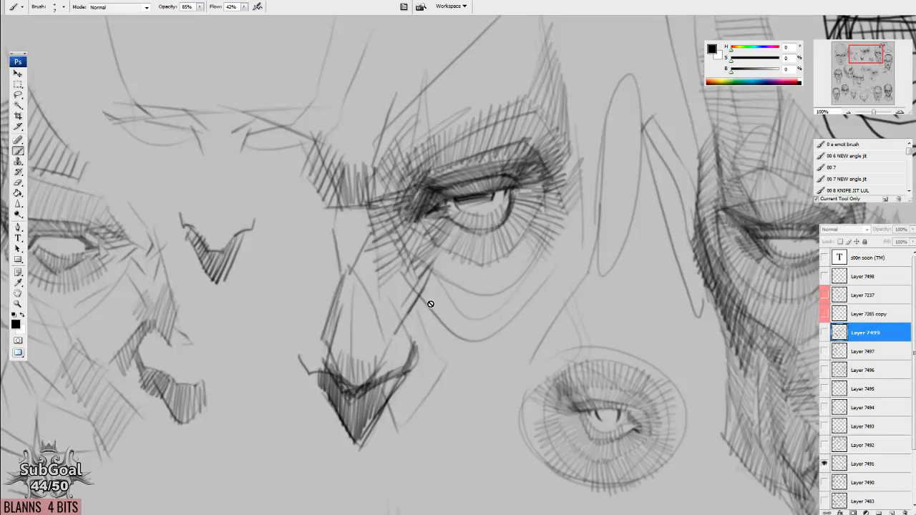
Make Layer 7491 active and look over the remaining head and eye studies across the canvas.
{"action": "left_click", "coordinate": [854, 463]}
{"action": "left_click_drag", "start_coordinate": [284, 398], "coordinate": [296, 412]}
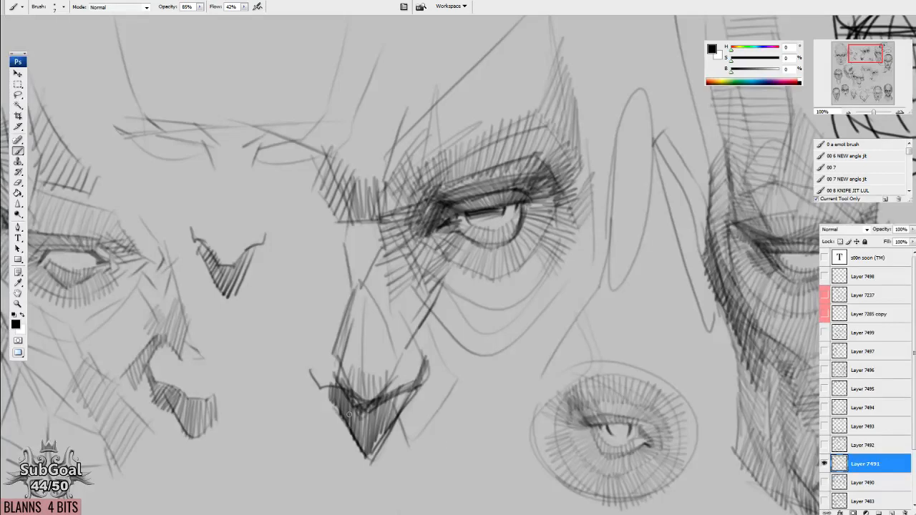
{"action": "mouse_move", "coordinate": [714, 423]}
{"action": "left_mouse_down"}
{"action": "mouse_move", "coordinate": [500, 343]}
{"action": "mouse_move", "coordinate": [329, 299]}
{"action": "left_mouse_up"}
{"action": "left_click_drag", "start_coordinate": [391, 337], "coordinate": [458, 338]}
{"action": "left_click_drag", "start_coordinate": [422, 392], "coordinate": [685, 49]}
{"action": "left_click_drag", "start_coordinate": [401, 351], "coordinate": [670, 289]}
{"action": "left_click_drag", "start_coordinate": [435, 353], "coordinate": [682, 316]}
{"action": "left_click_drag", "start_coordinate": [264, 172], "coordinate": [610, 331]}
{"action": "left_click_drag", "start_coordinate": [469, 353], "coordinate": [475, 310]}
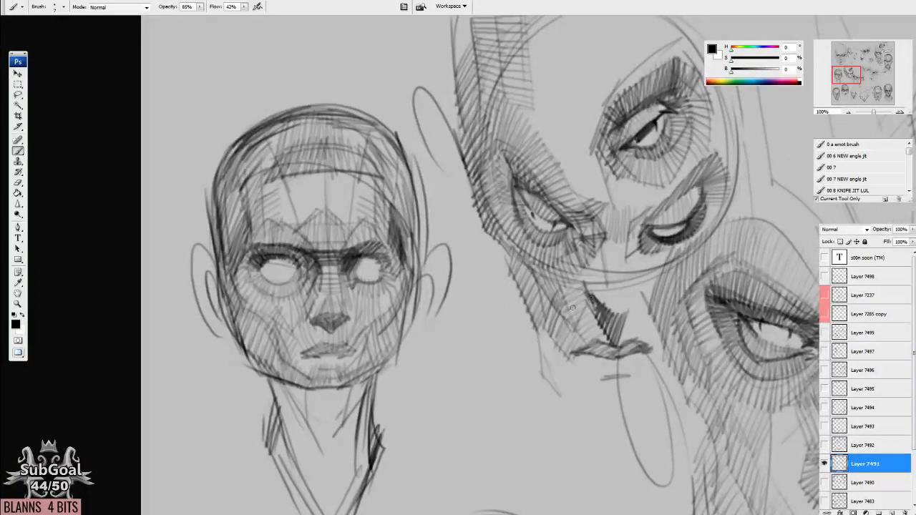
{"action": "left_click_drag", "start_coordinate": [536, 96], "coordinate": [531, 422]}
{"action": "left_click_drag", "start_coordinate": [481, 285], "coordinate": [494, 407]}
{"action": "mouse_move", "coordinate": [703, 432]}
{"action": "left_mouse_down"}
{"action": "mouse_move", "coordinate": [585, 364]}
{"action": "mouse_move", "coordinate": [572, 385]}
{"action": "left_mouse_up"}
{"action": "left_click_drag", "start_coordinate": [462, 362], "coordinate": [478, 386]}
Switch back to Layer 7499 with Layer 7491 hidden and review its eye and circle diagrams at 50% zoom.
{"action": "left_click", "coordinate": [824, 463]}
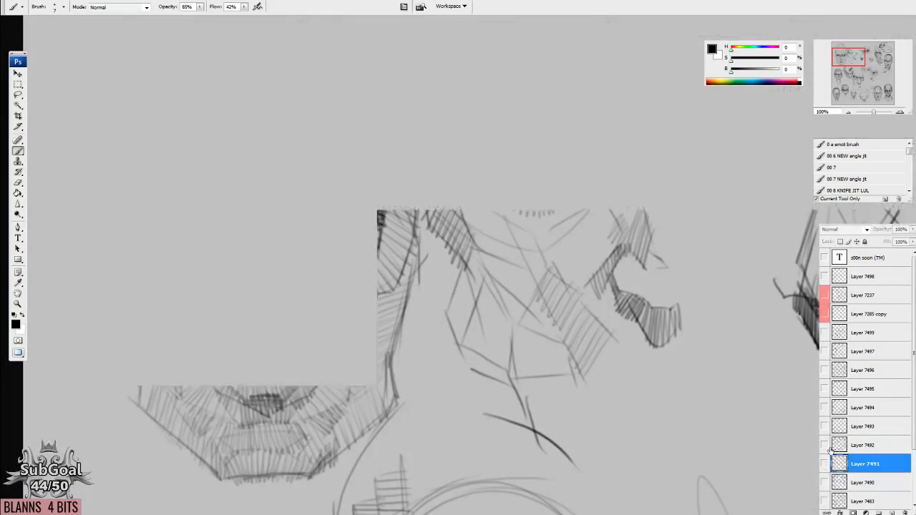
{"action": "left_click", "coordinate": [824, 332]}
{"action": "left_click", "coordinate": [859, 334]}
{"action": "left_click_drag", "start_coordinate": [751, 350], "coordinate": [489, 335]}
{"action": "mouse_move", "coordinate": [702, 312]}
{"action": "left_mouse_down"}
{"action": "mouse_move", "coordinate": [473, 463]}
{"action": "mouse_move", "coordinate": [287, 495]}
{"action": "left_mouse_up"}
{"action": "mouse_move", "coordinate": [801, 342]}
{"action": "left_mouse_down"}
{"action": "mouse_move", "coordinate": [581, 280]}
{"action": "mouse_move", "coordinate": [509, 382]}
{"action": "mouse_move", "coordinate": [557, 108]}
{"action": "left_mouse_up"}
{"action": "mouse_move", "coordinate": [462, 400]}
{"action": "left_mouse_down"}
{"action": "mouse_move", "coordinate": [514, 280]}
{"action": "mouse_move", "coordinate": [621, 148]}
{"action": "mouse_move", "coordinate": [588, 172]}
{"action": "left_mouse_up"}
{"action": "mouse_move", "coordinate": [444, 367]}
{"action": "left_mouse_down"}
{"action": "mouse_move", "coordinate": [616, 290]}
{"action": "mouse_move", "coordinate": [780, 284]}
{"action": "left_mouse_up"}
{"action": "left_click_drag", "start_coordinate": [388, 319], "coordinate": [374, 382]}
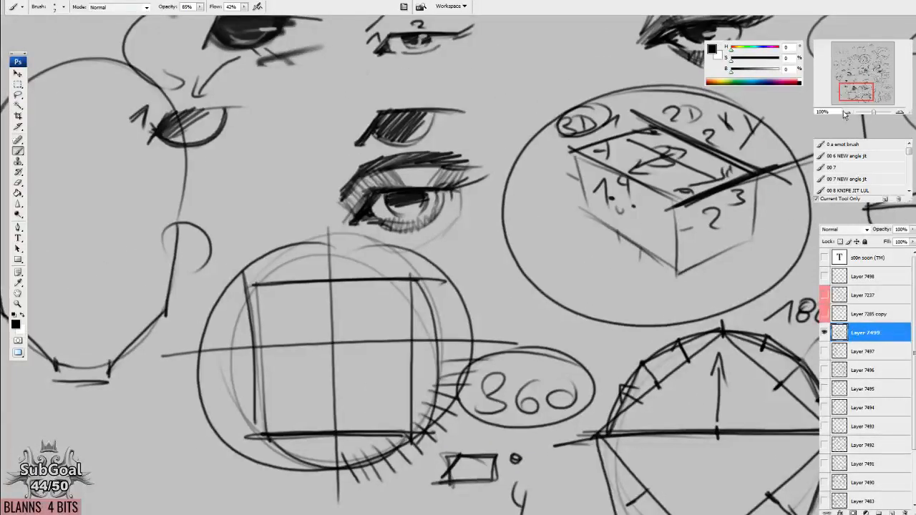
{"action": "left_click", "coordinate": [846, 113]}
{"action": "left_click", "coordinate": [847, 113]}
{"action": "left_click_drag", "start_coordinate": [586, 277], "coordinate": [420, 392]}
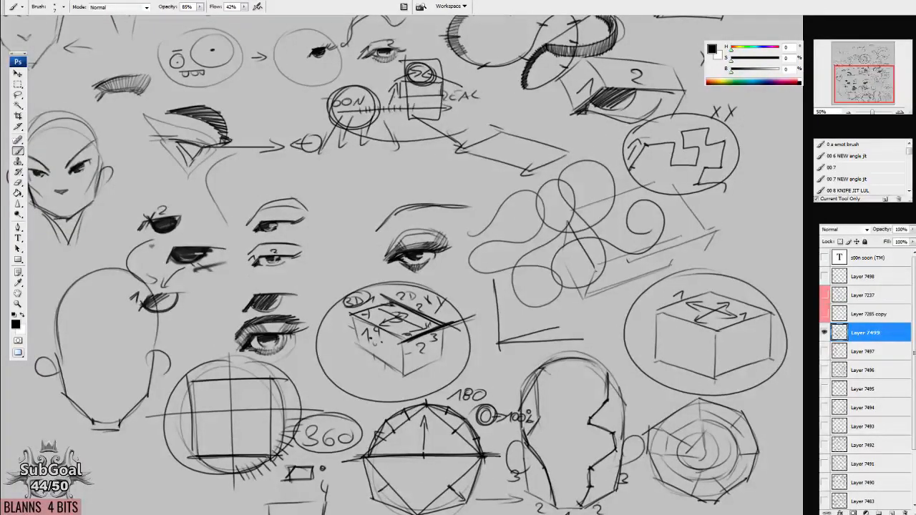
{"action": "left_click_drag", "start_coordinate": [432, 214], "coordinate": [432, 226]}
Show Layer 7482 in place of Layer 7499 and examine its shaded heads and eye studies.
{"action": "left_click", "coordinate": [824, 332]}
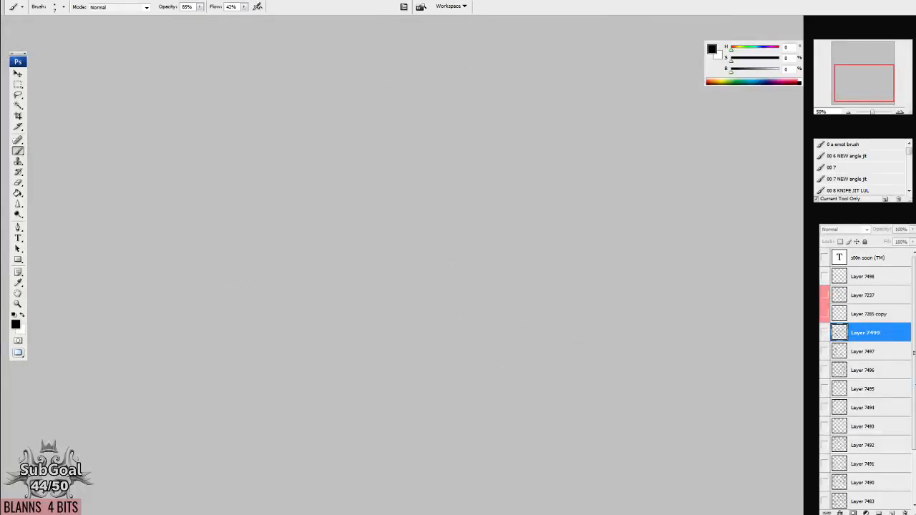
{"action": "left_click_drag", "start_coordinate": [912, 415], "coordinate": [909, 471]}
{"action": "left_click", "coordinate": [824, 452]}
{"action": "left_click_drag", "start_coordinate": [326, 291], "coordinate": [425, 138]}
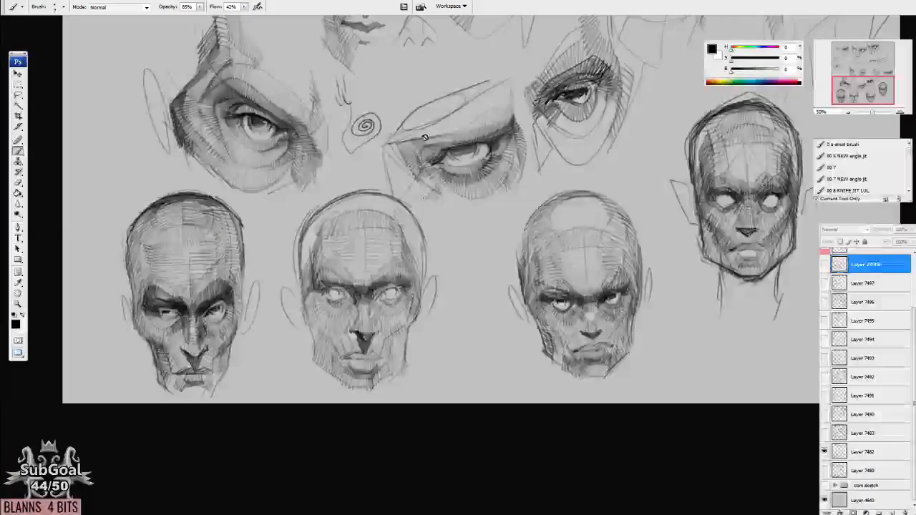
{"action": "left_click_drag", "start_coordinate": [449, 355], "coordinate": [432, 382]}
{"action": "scroll", "coordinate": [439, 345], "scroll_direction": "up", "scroll_amount": 5}
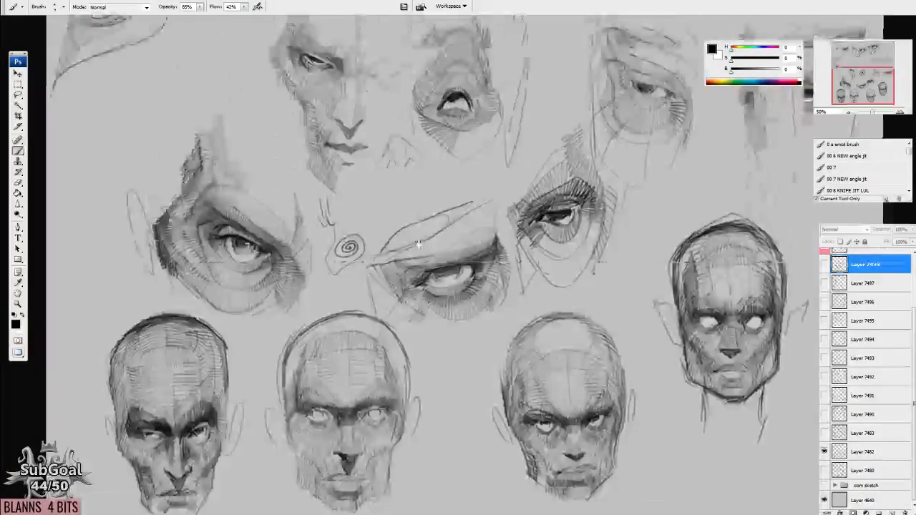
{"action": "scroll", "coordinate": [446, 358], "scroll_direction": "up", "scroll_amount": 2}
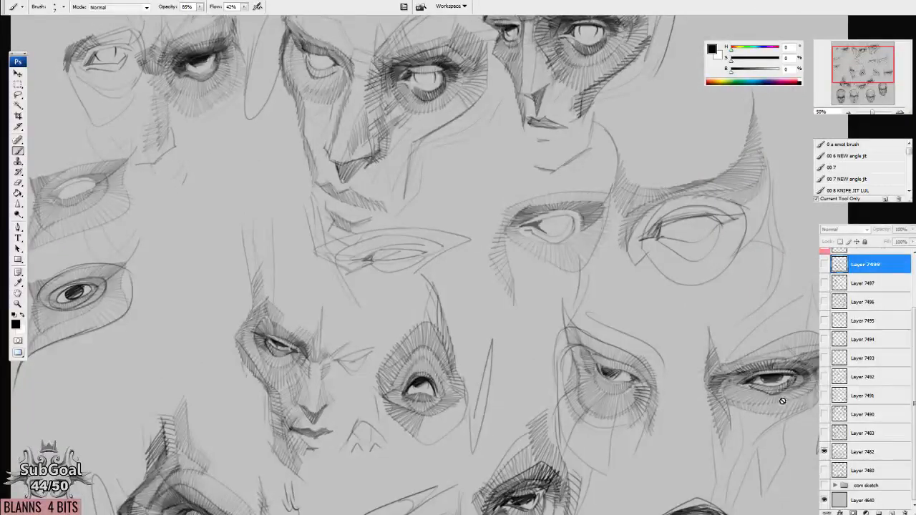
Show Layer 7480 in place of Layer 7482 and examine its rows of hatched heads.
{"action": "left_click", "coordinate": [824, 452]}
{"action": "left_click", "coordinate": [824, 470]}
{"action": "left_click_drag", "start_coordinate": [454, 421], "coordinate": [461, 385]}
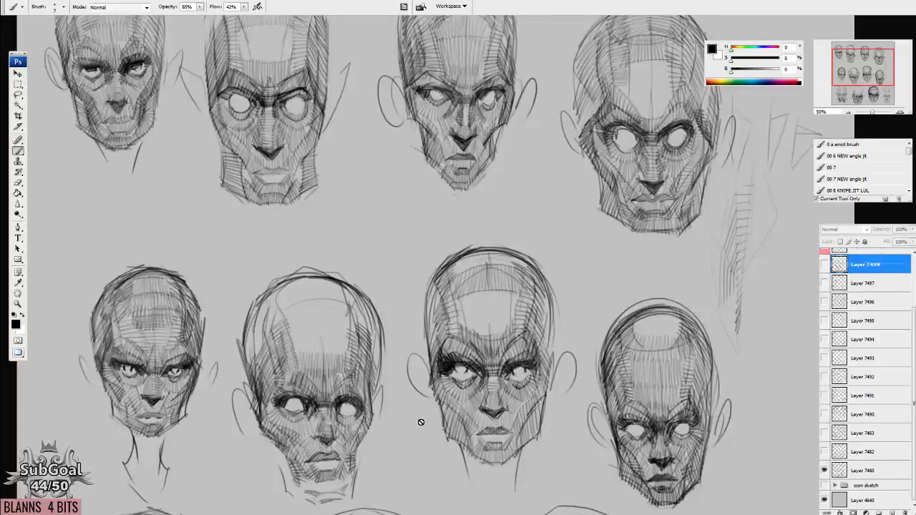
Hide Layer 7480, add a new empty layer and hide the interface panels around the blank canvas.
{"action": "left_click", "coordinate": [824, 470]}
{"action": "scroll", "coordinate": [844, 325], "scroll_direction": "up", "scroll_amount": 2}
{"action": "key", "text": "ctrl+shift+n"}
{"action": "key", "text": "Return"}
{"action": "key", "text": "Tab"}
{"action": "left_click_drag", "start_coordinate": [429, 194], "coordinate": [448, 156]}
{"action": "key", "text": "Tab"}
{"action": "key", "text": "Tab"}
{"action": "key", "text": "ctrl+plus"}
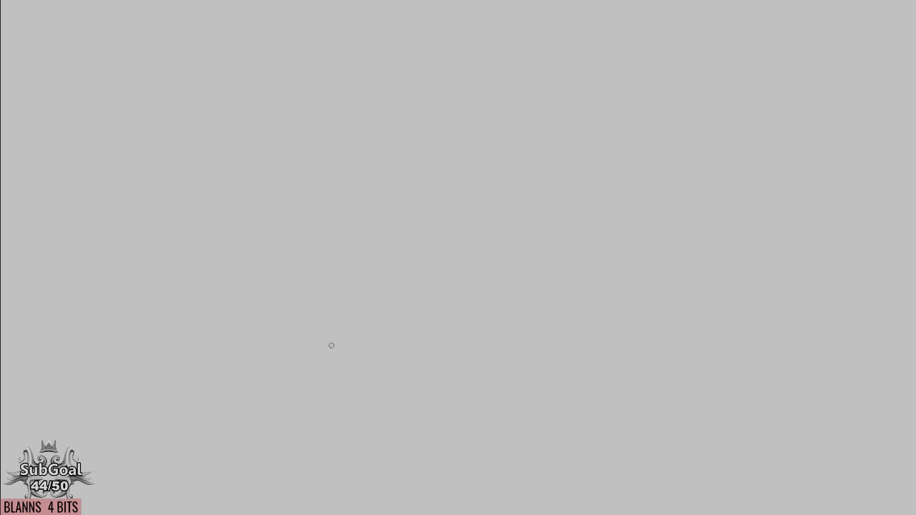
Draw a long wavy curve across the blank canvas and write 2D beside its upper end.
{"action": "mouse_move", "coordinate": [319, 352]}
{"action": "left_mouse_down"}
{"action": "mouse_move", "coordinate": [250, 269]}
{"action": "mouse_move", "coordinate": [352, 186]}
{"action": "mouse_move", "coordinate": [480, 207]}
{"action": "mouse_move", "coordinate": [493, 108]}
{"action": "mouse_move", "coordinate": [678, 118]}
{"action": "left_mouse_up"}
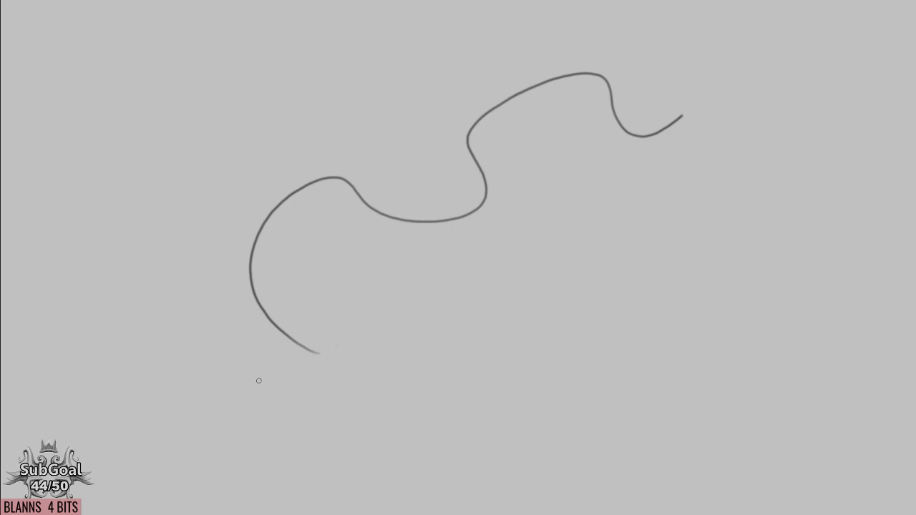
{"action": "left_click_drag", "start_coordinate": [698, 74], "coordinate": [711, 87]}
{"action": "mouse_move", "coordinate": [733, 69]}
{"action": "left_mouse_down"}
{"action": "mouse_move", "coordinate": [734, 83]}
{"action": "mouse_move", "coordinate": [717, 91]}
{"action": "left_mouse_up"}
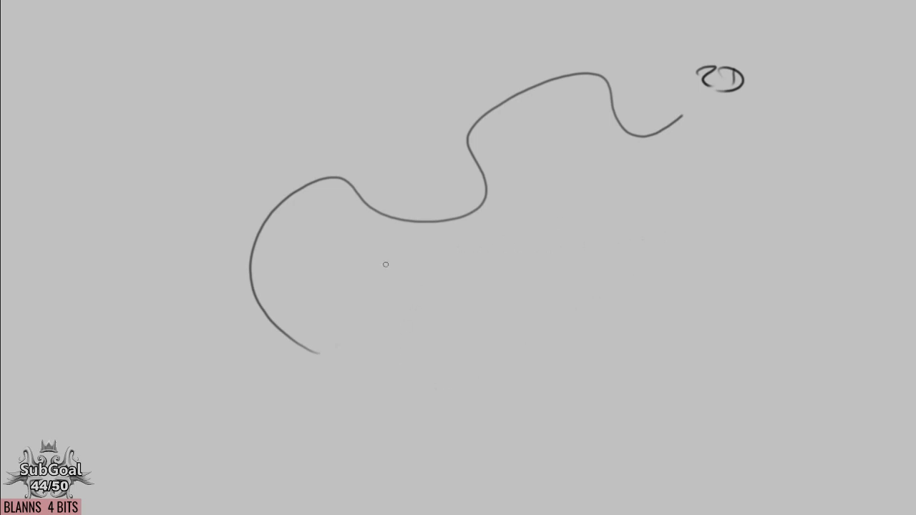
Draw a stepped line of straight segments below the wavy curve and extend it into a 3D staircase.
{"action": "mouse_move", "coordinate": [302, 369]}
{"action": "left_mouse_down"}
{"action": "mouse_move", "coordinate": [385, 352]}
{"action": "mouse_move", "coordinate": [378, 263]}
{"action": "mouse_move", "coordinate": [396, 244]}
{"action": "mouse_move", "coordinate": [525, 224]}
{"action": "mouse_move", "coordinate": [535, 193]}
{"action": "mouse_move", "coordinate": [527, 163]}
{"action": "mouse_move", "coordinate": [621, 148]}
{"action": "mouse_move", "coordinate": [755, 184]}
{"action": "left_mouse_up"}
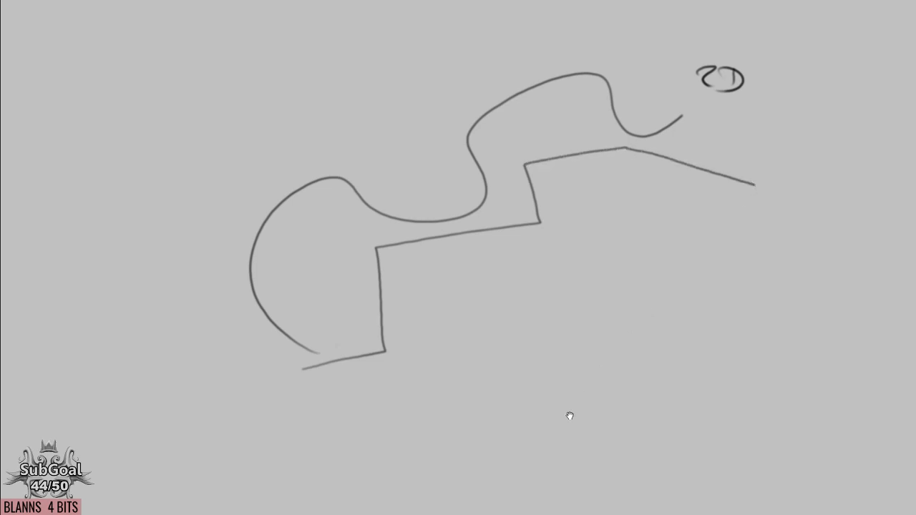
{"action": "mouse_move", "coordinate": [383, 254]}
{"action": "left_mouse_down"}
{"action": "mouse_move", "coordinate": [470, 286]}
{"action": "mouse_move", "coordinate": [402, 374]}
{"action": "mouse_move", "coordinate": [370, 361]}
{"action": "left_mouse_up"}
{"action": "mouse_move", "coordinate": [292, 379]}
{"action": "left_mouse_down"}
{"action": "mouse_move", "coordinate": [357, 431]}
{"action": "mouse_move", "coordinate": [462, 470]}
{"action": "left_mouse_up"}
{"action": "left_click_drag", "start_coordinate": [503, 294], "coordinate": [659, 277]}
{"action": "left_click_drag", "start_coordinate": [538, 221], "coordinate": [668, 261]}
{"action": "mouse_move", "coordinate": [516, 169]}
{"action": "left_mouse_down"}
{"action": "mouse_move", "coordinate": [676, 222]}
{"action": "mouse_move", "coordinate": [790, 193]}
{"action": "left_mouse_up"}
{"action": "left_click_drag", "start_coordinate": [679, 223], "coordinate": [652, 279]}
{"action": "mouse_move", "coordinate": [501, 305]}
{"action": "left_mouse_down"}
{"action": "mouse_move", "coordinate": [501, 412]}
{"action": "mouse_move", "coordinate": [409, 454]}
{"action": "left_mouse_up"}
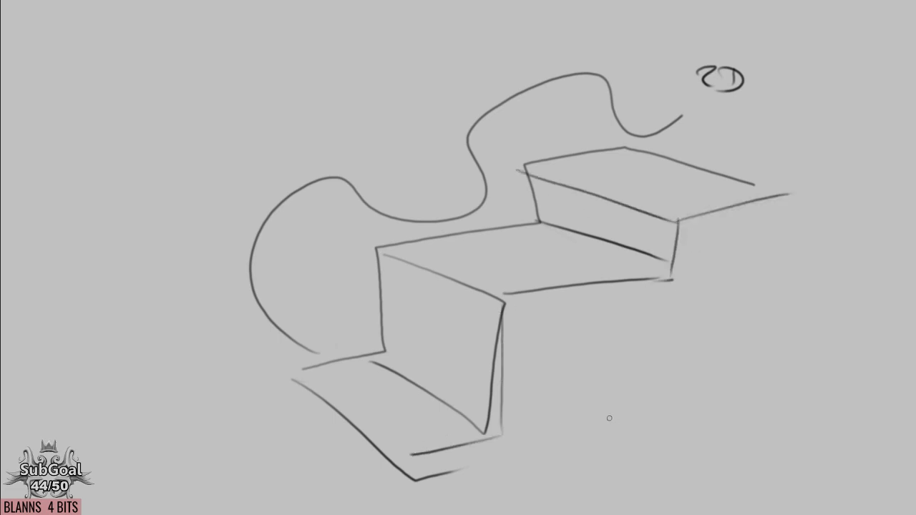
Connect the wavy curve to the staircase with straight edges, and hatch below the upper hump and behind the middle step.
{"action": "mouse_move", "coordinate": [578, 171]}
{"action": "left_mouse_down"}
{"action": "mouse_move", "coordinate": [583, 181]}
{"action": "mouse_move", "coordinate": [490, 171]}
{"action": "mouse_move", "coordinate": [509, 219]}
{"action": "mouse_move", "coordinate": [549, 234]}
{"action": "left_mouse_up"}
{"action": "left_click_drag", "start_coordinate": [630, 143], "coordinate": [629, 158]}
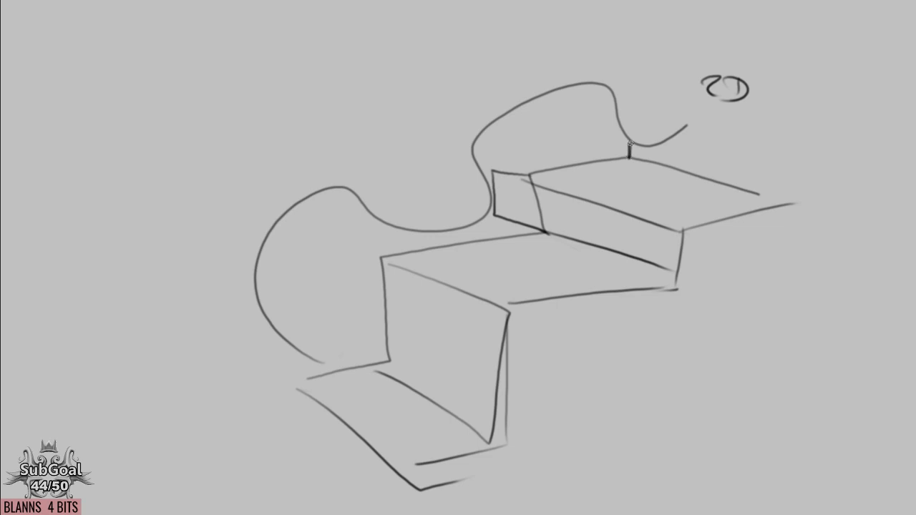
{"action": "left_click_drag", "start_coordinate": [493, 170], "coordinate": [630, 157]}
{"action": "left_click_drag", "start_coordinate": [488, 126], "coordinate": [492, 171]}
{"action": "left_click_drag", "start_coordinate": [508, 113], "coordinate": [510, 168]}
{"action": "left_click_drag", "start_coordinate": [528, 107], "coordinate": [530, 167]}
{"action": "mouse_move", "coordinate": [549, 98]}
{"action": "left_mouse_down"}
{"action": "mouse_move", "coordinate": [552, 166]}
{"action": "mouse_move", "coordinate": [571, 163]}
{"action": "left_mouse_up"}
{"action": "left_click_drag", "start_coordinate": [589, 85], "coordinate": [591, 160]}
{"action": "left_click_drag", "start_coordinate": [604, 92], "coordinate": [605, 157]}
{"action": "left_click_drag", "start_coordinate": [613, 97], "coordinate": [613, 153]}
{"action": "left_click_drag", "start_coordinate": [491, 218], "coordinate": [516, 233]}
{"action": "mouse_move", "coordinate": [466, 224]}
{"action": "left_mouse_down"}
{"action": "mouse_move", "coordinate": [493, 238]}
{"action": "mouse_move", "coordinate": [458, 247]}
{"action": "left_mouse_up"}
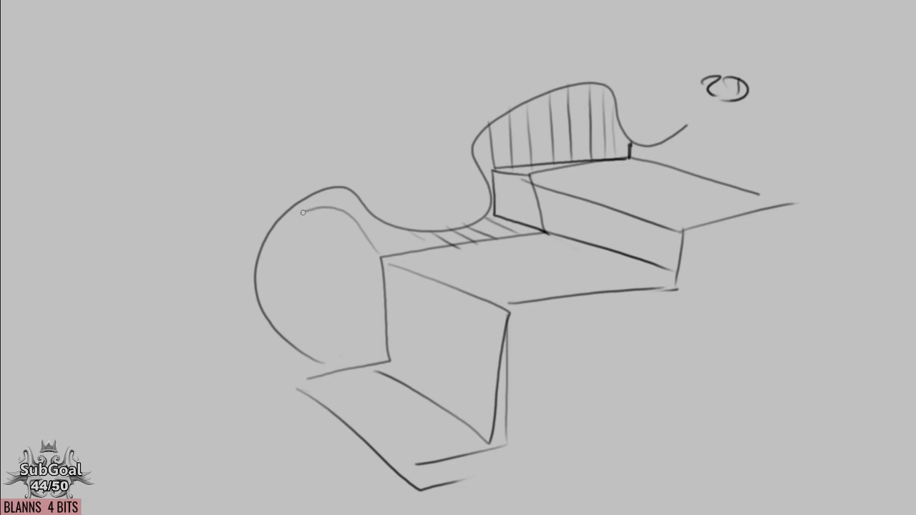
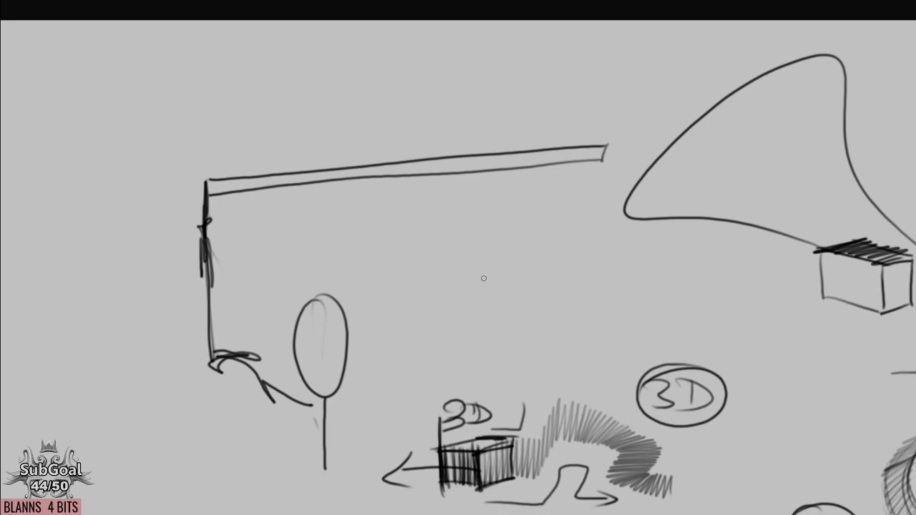
Draw a long looping curve from the strip's left end that weaves back and forth across the thin strip.
{"action": "mouse_move", "coordinate": [578, 347]}
{"action": "left_mouse_down"}
{"action": "mouse_move", "coordinate": [348, 346]}
{"action": "mouse_move", "coordinate": [573, 326]}
{"action": "left_mouse_up"}
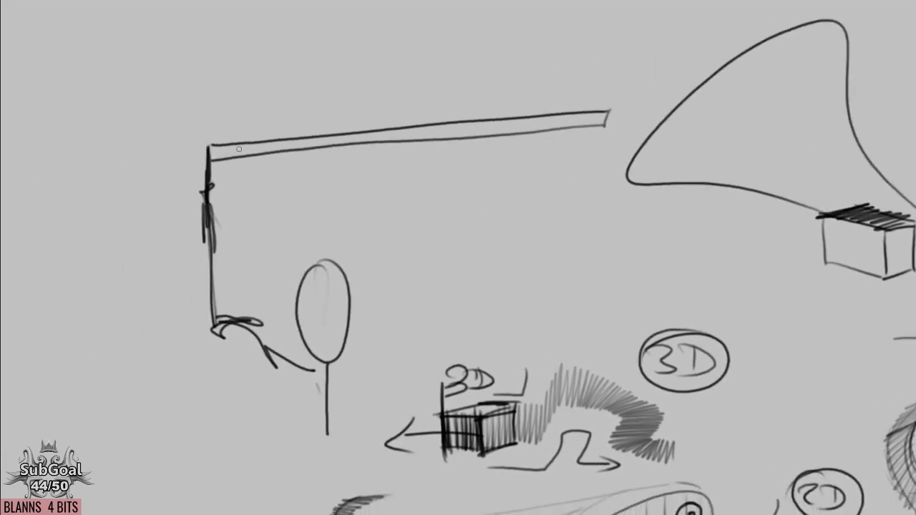
{"action": "mouse_move", "coordinate": [211, 142]}
{"action": "left_mouse_down"}
{"action": "mouse_move", "coordinate": [228, 211]}
{"action": "mouse_move", "coordinate": [371, 2]}
{"action": "mouse_move", "coordinate": [455, 202]}
{"action": "mouse_move", "coordinate": [572, 65]}
{"action": "mouse_move", "coordinate": [578, 170]}
{"action": "mouse_move", "coordinate": [344, 196]}
{"action": "mouse_move", "coordinate": [78, 260]}
{"action": "left_mouse_up"}
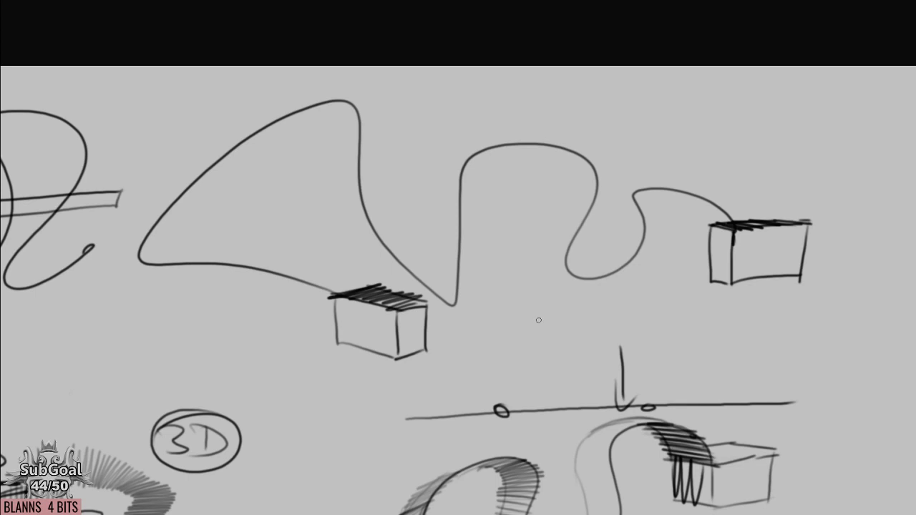
{"action": "left_click_drag", "start_coordinate": [282, 255], "coordinate": [318, 236]}
{"action": "left_click_drag", "start_coordinate": [491, 281], "coordinate": [494, 276]}
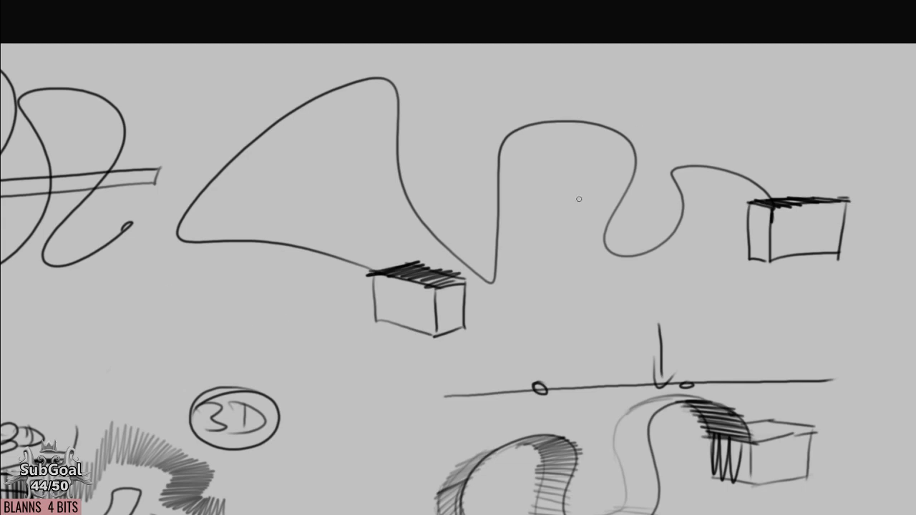
Try rotating the selected wavy curve and its attached boxes into a steep diagonal position.
{"action": "left_click_drag", "start_coordinate": [584, 242], "coordinate": [556, 274]}
{"action": "mouse_move", "coordinate": [236, 68]}
{"action": "left_mouse_down"}
{"action": "mouse_move", "coordinate": [153, 339]}
{"action": "mouse_move", "coordinate": [715, 338]}
{"action": "mouse_move", "coordinate": [229, 68]}
{"action": "left_mouse_up"}
{"action": "key", "text": "ctrl+t"}
{"action": "mouse_move", "coordinate": [714, 412]}
{"action": "left_mouse_down"}
{"action": "mouse_move", "coordinate": [575, 258]}
{"action": "mouse_move", "coordinate": [533, 300]}
{"action": "mouse_move", "coordinate": [322, 365]}
{"action": "left_mouse_up"}
{"action": "left_click_drag", "start_coordinate": [707, 172], "coordinate": [746, 408]}
{"action": "mouse_move", "coordinate": [491, 294]}
{"action": "left_mouse_down"}
{"action": "mouse_move", "coordinate": [575, 443]}
{"action": "mouse_move", "coordinate": [546, 192]}
{"action": "left_mouse_up"}
{"action": "left_click_drag", "start_coordinate": [742, 262], "coordinate": [732, 313]}
{"action": "left_click_drag", "start_coordinate": [493, 211], "coordinate": [645, 344]}
{"action": "left_click_drag", "start_coordinate": [668, 356], "coordinate": [382, 337]}
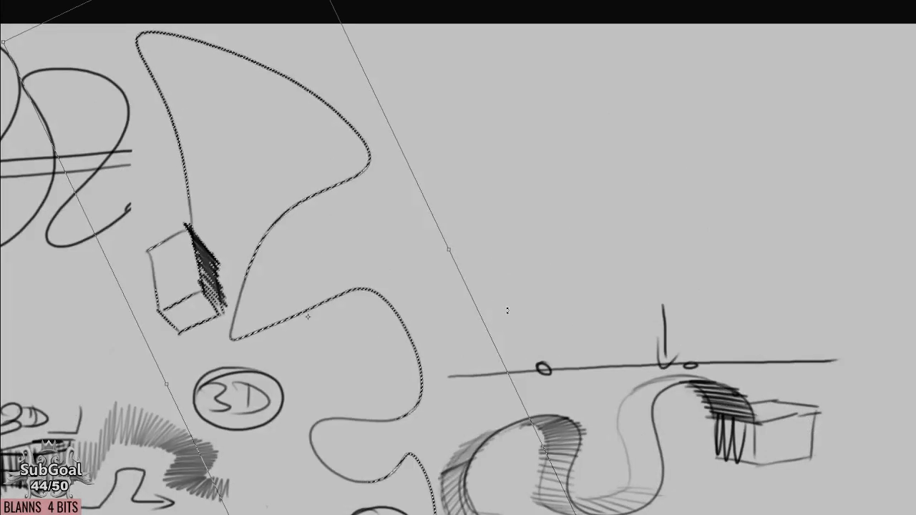
{"action": "key", "text": "Escape"}
{"action": "key", "text": "ctrl+d"}
Sketch a second edge beside the wavy curve from the far right box back over the middle hump.
{"action": "left_click_drag", "start_coordinate": [549, 236], "coordinate": [460, 278]}
{"action": "mouse_move", "coordinate": [656, 220]}
{"action": "left_mouse_down"}
{"action": "mouse_move", "coordinate": [591, 197]}
{"action": "mouse_move", "coordinate": [571, 256]}
{"action": "mouse_move", "coordinate": [532, 275]}
{"action": "mouse_move", "coordinate": [534, 170]}
{"action": "left_mouse_up"}
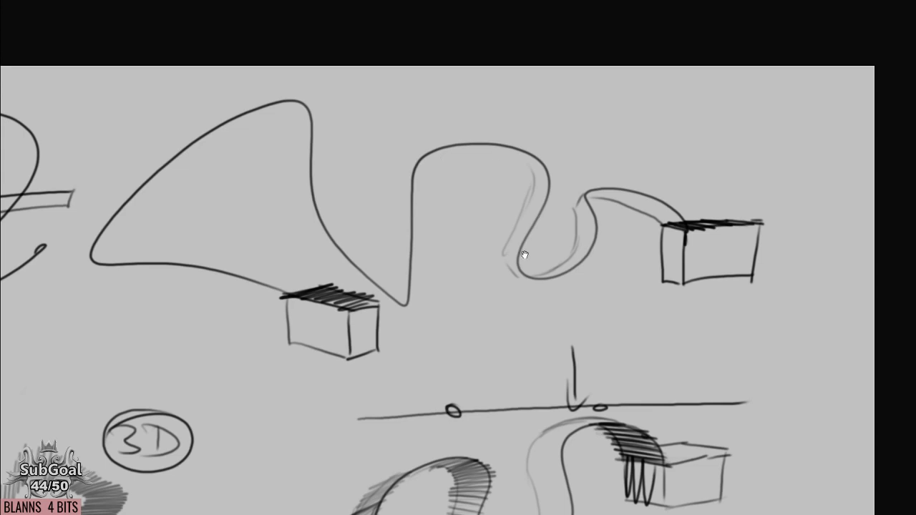
{"action": "left_click_drag", "start_coordinate": [524, 255], "coordinate": [528, 217]}
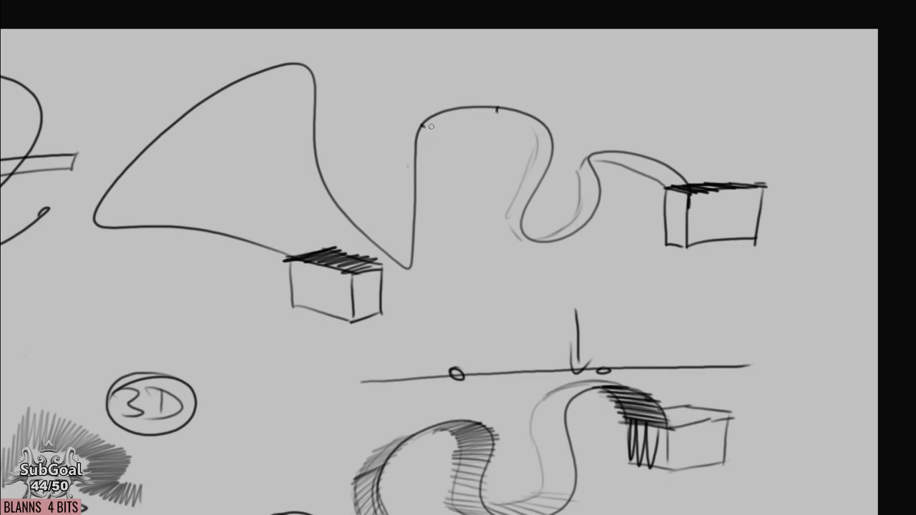
{"action": "mouse_move", "coordinate": [422, 162]}
{"action": "left_mouse_down"}
{"action": "mouse_move", "coordinate": [445, 126]}
{"action": "mouse_move", "coordinate": [515, 119]}
{"action": "left_mouse_up"}
{"action": "mouse_move", "coordinate": [409, 123]}
{"action": "left_mouse_down"}
{"action": "mouse_move", "coordinate": [427, 103]}
{"action": "mouse_move", "coordinate": [481, 97]}
{"action": "left_mouse_up"}
{"action": "left_click_drag", "start_coordinate": [405, 154], "coordinate": [415, 211]}
{"action": "mouse_move", "coordinate": [460, 96]}
{"action": "left_mouse_down"}
{"action": "mouse_move", "coordinate": [499, 99]}
{"action": "mouse_move", "coordinate": [525, 115]}
{"action": "mouse_move", "coordinate": [538, 156]}
{"action": "mouse_move", "coordinate": [532, 174]}
{"action": "mouse_move", "coordinate": [552, 136]}
{"action": "left_mouse_up"}
Hatch the ribbon between its two edges from the far right box to the middle hump's right side.
{"action": "mouse_move", "coordinate": [520, 186]}
{"action": "left_mouse_down"}
{"action": "mouse_move", "coordinate": [514, 221]}
{"action": "mouse_move", "coordinate": [523, 236]}
{"action": "mouse_move", "coordinate": [557, 233]}
{"action": "mouse_move", "coordinate": [528, 233]}
{"action": "mouse_move", "coordinate": [540, 239]}
{"action": "mouse_move", "coordinate": [588, 218]}
{"action": "mouse_move", "coordinate": [577, 211]}
{"action": "mouse_move", "coordinate": [598, 174]}
{"action": "mouse_move", "coordinate": [581, 167]}
{"action": "mouse_move", "coordinate": [609, 165]}
{"action": "mouse_move", "coordinate": [593, 165]}
{"action": "mouse_move", "coordinate": [623, 149]}
{"action": "mouse_move", "coordinate": [621, 166]}
{"action": "mouse_move", "coordinate": [661, 165]}
{"action": "mouse_move", "coordinate": [648, 182]}
{"action": "left_mouse_up"}
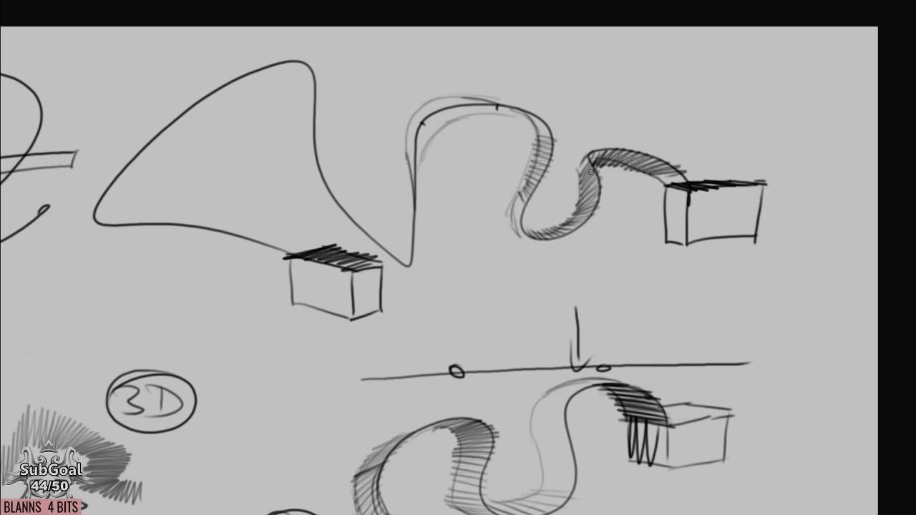
{"action": "mouse_move", "coordinate": [514, 204]}
{"action": "left_mouse_down"}
{"action": "mouse_move", "coordinate": [527, 238]}
{"action": "mouse_move", "coordinate": [533, 227]}
{"action": "mouse_move", "coordinate": [564, 225]}
{"action": "left_mouse_up"}
{"action": "left_click_drag", "start_coordinate": [656, 174], "coordinate": [688, 181]}
{"action": "mouse_move", "coordinate": [546, 156]}
{"action": "left_mouse_down"}
{"action": "mouse_move", "coordinate": [547, 203]}
{"action": "mouse_move", "coordinate": [553, 157]}
{"action": "mouse_move", "coordinate": [533, 149]}
{"action": "mouse_move", "coordinate": [539, 139]}
{"action": "mouse_move", "coordinate": [495, 129]}
{"action": "mouse_move", "coordinate": [554, 155]}
{"action": "mouse_move", "coordinate": [524, 136]}
{"action": "mouse_move", "coordinate": [536, 173]}
{"action": "mouse_move", "coordinate": [556, 158]}
{"action": "mouse_move", "coordinate": [536, 179]}
{"action": "left_mouse_up"}
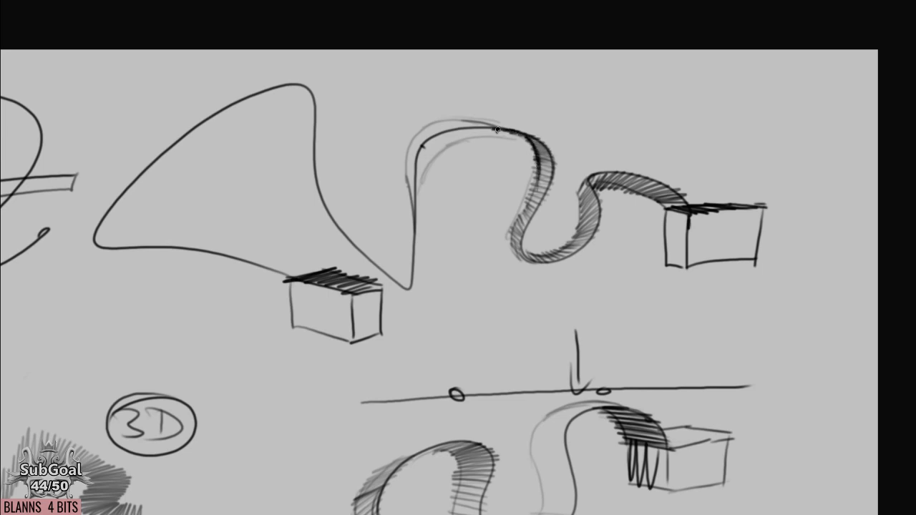
{"action": "mouse_move", "coordinate": [453, 119]}
{"action": "left_mouse_down"}
{"action": "mouse_move", "coordinate": [518, 133]}
{"action": "mouse_move", "coordinate": [470, 122]}
{"action": "mouse_move", "coordinate": [487, 125]}
{"action": "mouse_move", "coordinate": [430, 127]}
{"action": "mouse_move", "coordinate": [439, 134]}
{"action": "mouse_move", "coordinate": [414, 136]}
{"action": "mouse_move", "coordinate": [423, 150]}
{"action": "mouse_move", "coordinate": [404, 153]}
{"action": "mouse_move", "coordinate": [451, 188]}
{"action": "mouse_move", "coordinate": [415, 175]}
{"action": "mouse_move", "coordinate": [419, 137]}
{"action": "mouse_move", "coordinate": [416, 157]}
{"action": "mouse_move", "coordinate": [494, 136]}
{"action": "left_mouse_up"}
Erase the middle hump's overlapping lines and redraw its top and inner left edge.
{"action": "key", "text": "e"}
{"action": "key", "text": "e"}
{"action": "mouse_move", "coordinate": [414, 211]}
{"action": "left_mouse_down"}
{"action": "mouse_move", "coordinate": [426, 148]}
{"action": "mouse_move", "coordinate": [453, 124]}
{"action": "mouse_move", "coordinate": [501, 124]}
{"action": "left_mouse_up"}
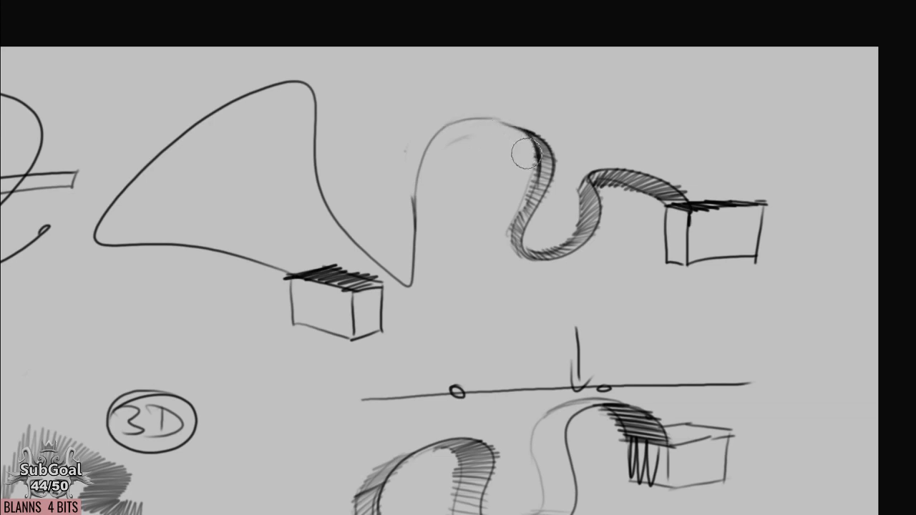
{"action": "key", "text": "e"}
{"action": "left_click_drag", "start_coordinate": [482, 120], "coordinate": [529, 133]}
{"action": "left_click_drag", "start_coordinate": [432, 174], "coordinate": [422, 268]}
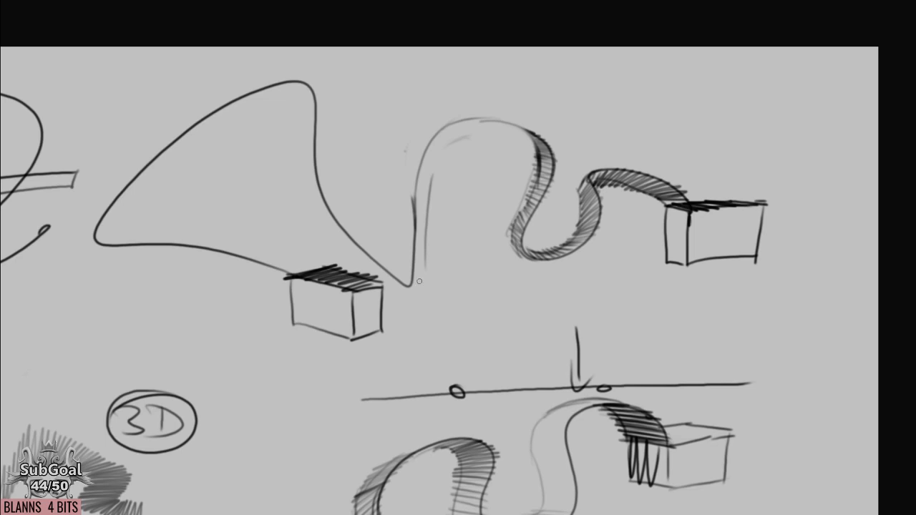
Complete the middle hump's inner edge and hatch the ribbon across its top and down its left side.
{"action": "mouse_move", "coordinate": [429, 190]}
{"action": "left_mouse_down"}
{"action": "mouse_move", "coordinate": [458, 138]}
{"action": "mouse_move", "coordinate": [487, 128]}
{"action": "left_mouse_up"}
{"action": "mouse_move", "coordinate": [544, 144]}
{"action": "left_mouse_down"}
{"action": "mouse_move", "coordinate": [492, 121]}
{"action": "mouse_move", "coordinate": [445, 130]}
{"action": "mouse_move", "coordinate": [409, 239]}
{"action": "left_mouse_up"}
{"action": "mouse_move", "coordinate": [457, 125]}
{"action": "left_mouse_down"}
{"action": "mouse_move", "coordinate": [519, 124]}
{"action": "mouse_move", "coordinate": [464, 136]}
{"action": "mouse_move", "coordinate": [515, 127]}
{"action": "mouse_move", "coordinate": [464, 119]}
{"action": "left_mouse_up"}
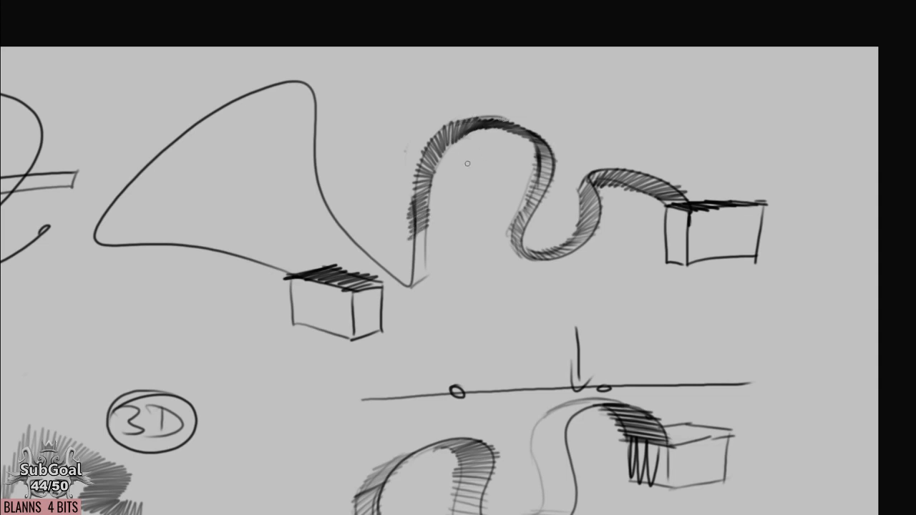
Add short straight direction lines across the middle hump and a curved arrow beneath its right side.
{"action": "left_click_drag", "start_coordinate": [429, 145], "coordinate": [408, 124]}
{"action": "left_click_drag", "start_coordinate": [453, 142], "coordinate": [460, 95]}
{"action": "mouse_move", "coordinate": [481, 130]}
{"action": "left_mouse_down"}
{"action": "mouse_move", "coordinate": [513, 110]}
{"action": "mouse_move", "coordinate": [566, 147]}
{"action": "mouse_move", "coordinate": [562, 166]}
{"action": "mouse_move", "coordinate": [525, 202]}
{"action": "left_mouse_up"}
{"action": "mouse_move", "coordinate": [549, 170]}
{"action": "left_mouse_down"}
{"action": "mouse_move", "coordinate": [537, 206]}
{"action": "mouse_move", "coordinate": [522, 193]}
{"action": "mouse_move", "coordinate": [492, 243]}
{"action": "left_mouse_up"}
{"action": "left_click_drag", "start_coordinate": [480, 223], "coordinate": [502, 254]}
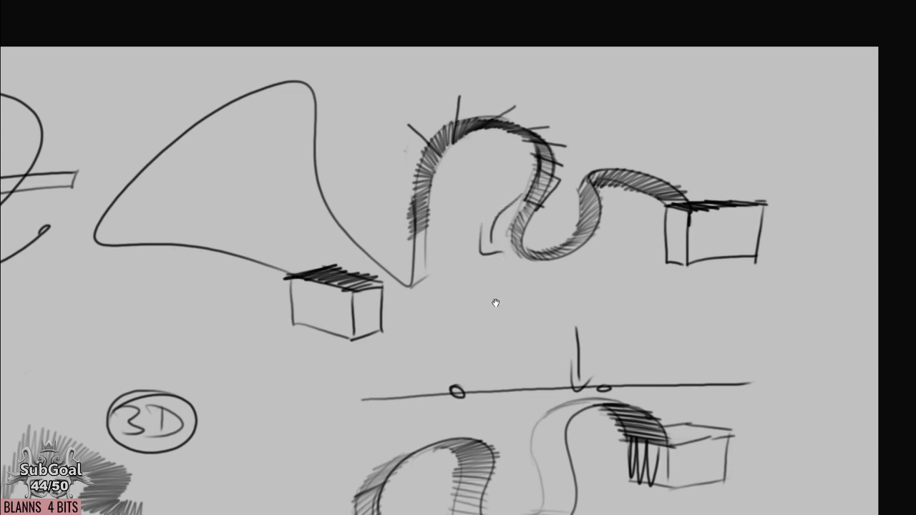
Draw an inner edge along the large left loop and hatch the ribbon over its peak.
{"action": "left_click_drag", "start_coordinate": [495, 303], "coordinate": [501, 307]}
{"action": "mouse_move", "coordinate": [420, 241]}
{"action": "left_mouse_down"}
{"action": "mouse_move", "coordinate": [421, 284]}
{"action": "mouse_move", "coordinate": [498, 320]}
{"action": "left_mouse_up"}
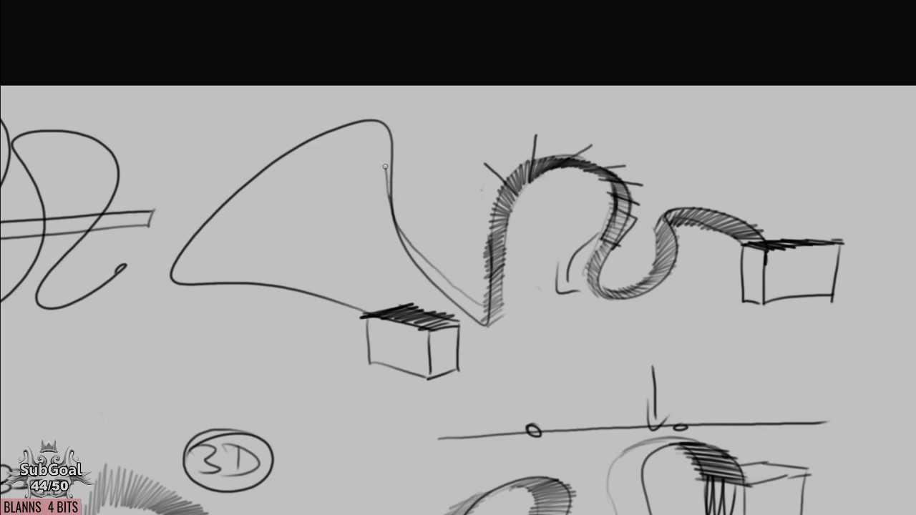
{"action": "mouse_move", "coordinate": [380, 149]}
{"action": "left_mouse_down"}
{"action": "mouse_move", "coordinate": [321, 156]}
{"action": "mouse_move", "coordinate": [297, 269]}
{"action": "left_mouse_up"}
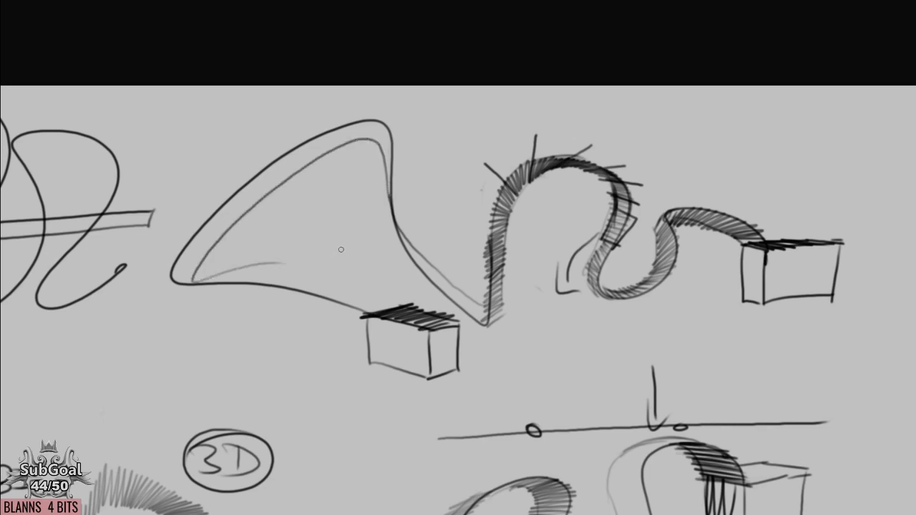
{"action": "left_click_drag", "start_coordinate": [484, 322], "coordinate": [407, 236]}
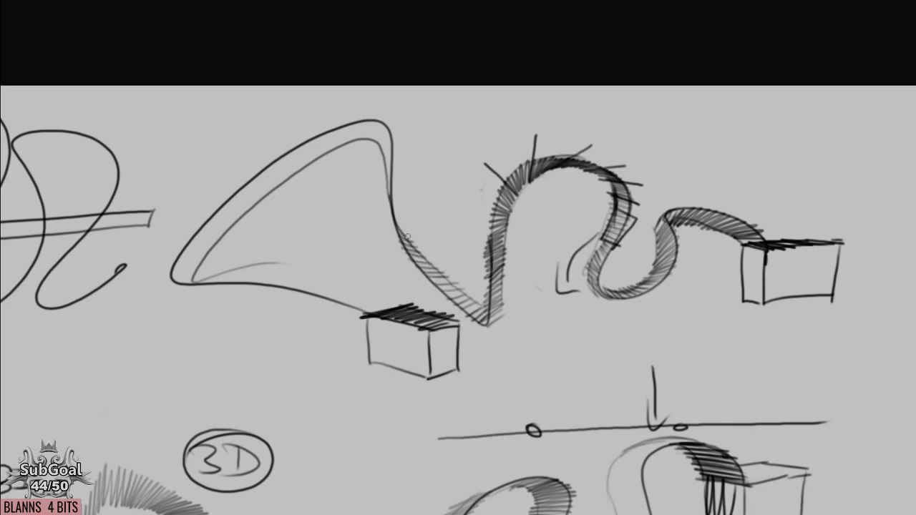
{"action": "mouse_move", "coordinate": [392, 191]}
{"action": "left_mouse_down"}
{"action": "mouse_move", "coordinate": [385, 139]}
{"action": "mouse_move", "coordinate": [371, 130]}
{"action": "mouse_move", "coordinate": [344, 146]}
{"action": "mouse_move", "coordinate": [293, 148]}
{"action": "mouse_move", "coordinate": [244, 213]}
{"action": "left_mouse_up"}
Mark the large loop's left slope with a straight cross line and a downward arrow, and hatch the slope.
{"action": "left_click_drag", "start_coordinate": [216, 169], "coordinate": [266, 243]}
{"action": "left_click_drag", "start_coordinate": [197, 143], "coordinate": [273, 249]}
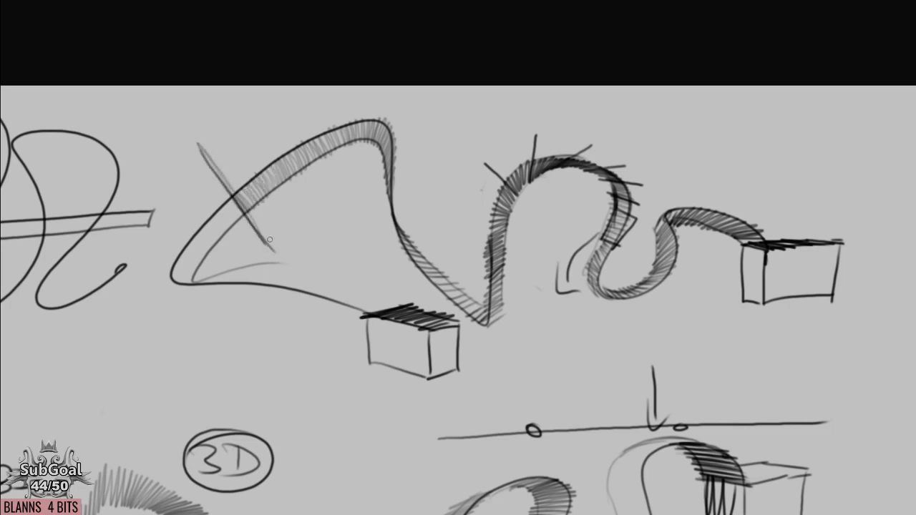
{"action": "mouse_move", "coordinate": [304, 121]}
{"action": "left_mouse_down"}
{"action": "mouse_move", "coordinate": [212, 185]}
{"action": "mouse_move", "coordinate": [201, 207]}
{"action": "left_mouse_up"}
{"action": "mouse_move", "coordinate": [203, 176]}
{"action": "left_mouse_down"}
{"action": "mouse_move", "coordinate": [213, 205]}
{"action": "mouse_move", "coordinate": [226, 209]}
{"action": "mouse_move", "coordinate": [208, 228]}
{"action": "mouse_move", "coordinate": [206, 260]}
{"action": "mouse_move", "coordinate": [187, 277]}
{"action": "mouse_move", "coordinate": [193, 285]}
{"action": "left_mouse_up"}
Hatch the large loop's lower lobe through to the box and write 3D below its left corner.
{"action": "left_click_drag", "start_coordinate": [348, 311], "coordinate": [196, 309]}
{"action": "mouse_move", "coordinate": [149, 312]}
{"action": "left_mouse_down"}
{"action": "mouse_move", "coordinate": [151, 303]}
{"action": "mouse_move", "coordinate": [154, 327]}
{"action": "left_mouse_up"}
{"action": "left_click_drag", "start_coordinate": [189, 299], "coordinate": [189, 318]}
{"action": "mouse_move", "coordinate": [175, 300]}
{"action": "left_mouse_down"}
{"action": "mouse_move", "coordinate": [182, 323]}
{"action": "mouse_move", "coordinate": [225, 300]}
{"action": "left_mouse_up"}
{"action": "mouse_move", "coordinate": [230, 263]}
{"action": "left_mouse_down"}
{"action": "mouse_move", "coordinate": [324, 248]}
{"action": "mouse_move", "coordinate": [312, 274]}
{"action": "mouse_move", "coordinate": [363, 292]}
{"action": "left_mouse_up"}
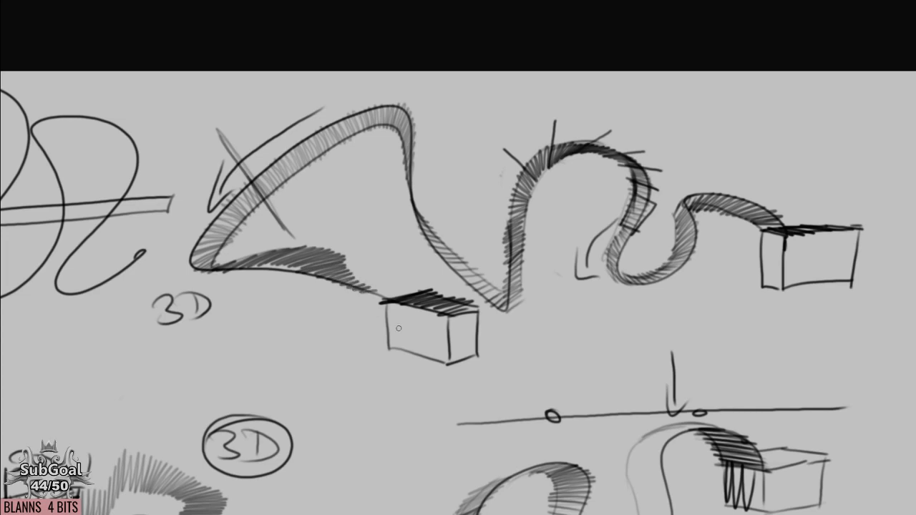
{"action": "left_click_drag", "start_coordinate": [398, 329], "coordinate": [399, 326]}
{"action": "left_click_drag", "start_coordinate": [357, 275], "coordinate": [413, 292]}
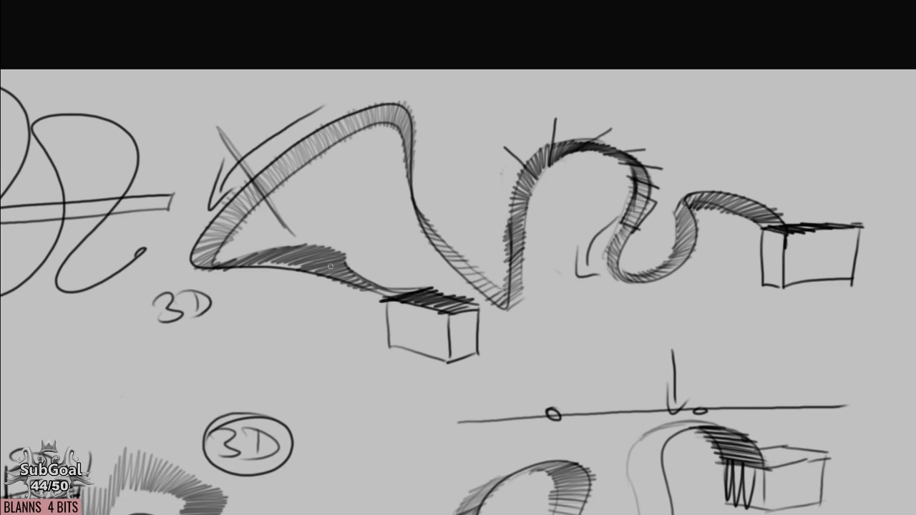
Draw a second curve from the loop's left corner down and around to the box, and hatch its left side.
{"action": "mouse_move", "coordinate": [190, 252]}
{"action": "left_mouse_down"}
{"action": "mouse_move", "coordinate": [229, 364]}
{"action": "mouse_move", "coordinate": [379, 296]}
{"action": "left_mouse_up"}
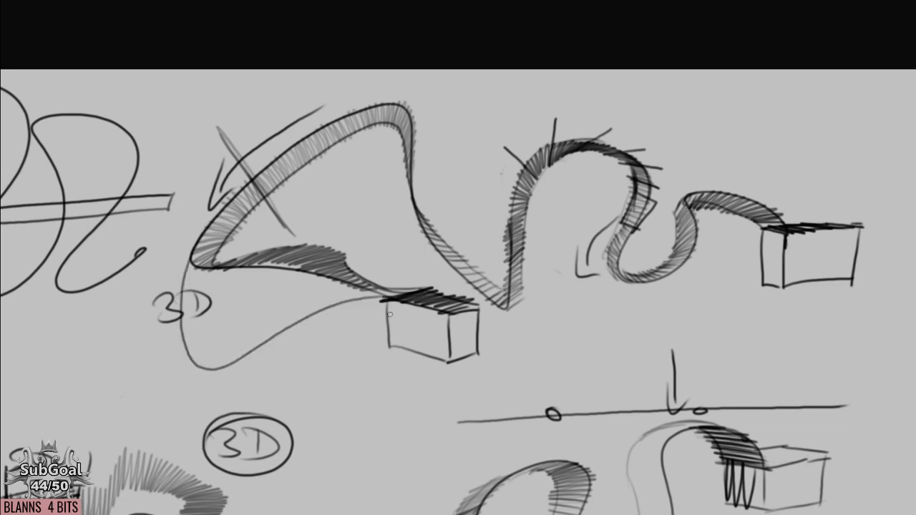
{"action": "mouse_move", "coordinate": [235, 367]}
{"action": "left_mouse_down"}
{"action": "mouse_move", "coordinate": [347, 323]}
{"action": "mouse_move", "coordinate": [393, 321]}
{"action": "left_mouse_up"}
{"action": "left_click_drag", "start_coordinate": [208, 274], "coordinate": [190, 361]}
{"action": "left_click_drag", "start_coordinate": [223, 133], "coordinate": [284, 228]}
{"action": "left_click_drag", "start_coordinate": [230, 151], "coordinate": [249, 181]}
{"action": "mouse_move", "coordinate": [201, 273]}
{"action": "left_mouse_down"}
{"action": "mouse_move", "coordinate": [189, 272]}
{"action": "mouse_move", "coordinate": [196, 312]}
{"action": "mouse_move", "coordinate": [182, 340]}
{"action": "left_mouse_up"}
{"action": "mouse_move", "coordinate": [209, 272]}
{"action": "left_mouse_down"}
{"action": "mouse_move", "coordinate": [188, 289]}
{"action": "mouse_move", "coordinate": [229, 303]}
{"action": "left_mouse_up"}
Draw a box and an angular, darkly hatched form beside the new ribbon's left bend.
{"action": "mouse_move", "coordinate": [176, 270]}
{"action": "left_mouse_down"}
{"action": "mouse_move", "coordinate": [228, 268]}
{"action": "mouse_move", "coordinate": [179, 287]}
{"action": "mouse_move", "coordinate": [197, 388]}
{"action": "left_mouse_up"}
{"action": "left_click_drag", "start_coordinate": [197, 387], "coordinate": [130, 392]}
{"action": "mouse_move", "coordinate": [193, 342]}
{"action": "left_mouse_down"}
{"action": "mouse_move", "coordinate": [142, 348]}
{"action": "mouse_move", "coordinate": [185, 385]}
{"action": "left_mouse_up"}
{"action": "left_click_drag", "start_coordinate": [191, 342], "coordinate": [141, 355]}
{"action": "left_click_drag", "start_coordinate": [167, 268], "coordinate": [231, 255]}
{"action": "mouse_move", "coordinate": [168, 292]}
{"action": "left_mouse_down"}
{"action": "mouse_move", "coordinate": [231, 271]}
{"action": "mouse_move", "coordinate": [233, 289]}
{"action": "mouse_move", "coordinate": [173, 290]}
{"action": "mouse_move", "coordinate": [177, 322]}
{"action": "left_mouse_up"}
{"action": "mouse_move", "coordinate": [163, 289]}
{"action": "left_mouse_down"}
{"action": "mouse_move", "coordinate": [219, 283]}
{"action": "mouse_move", "coordinate": [232, 269]}
{"action": "mouse_move", "coordinate": [221, 314]}
{"action": "left_mouse_up"}
{"action": "left_click_drag", "start_coordinate": [233, 251], "coordinate": [229, 315]}
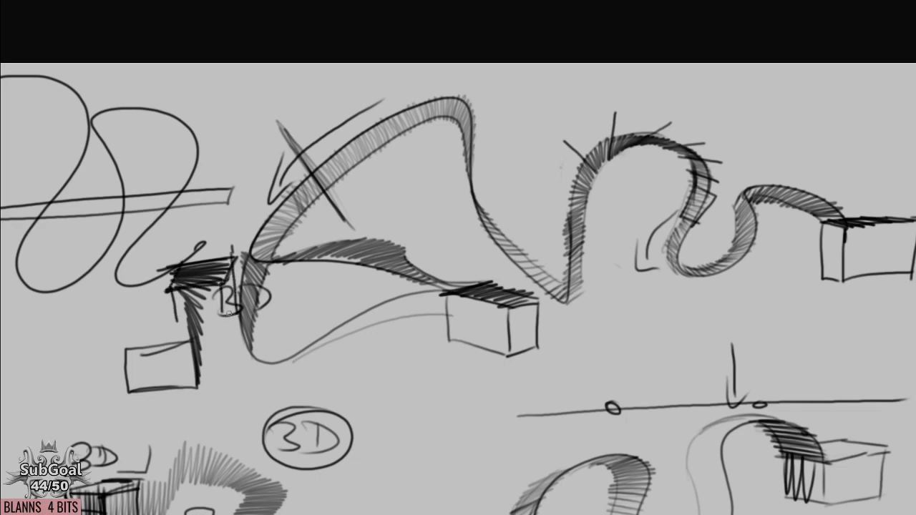
{"action": "left_click_drag", "start_coordinate": [189, 343], "coordinate": [194, 398]}
{"action": "mouse_move", "coordinate": [187, 325]}
{"action": "left_mouse_down"}
{"action": "mouse_move", "coordinate": [198, 388]}
{"action": "mouse_move", "coordinate": [190, 343]}
{"action": "left_mouse_up"}
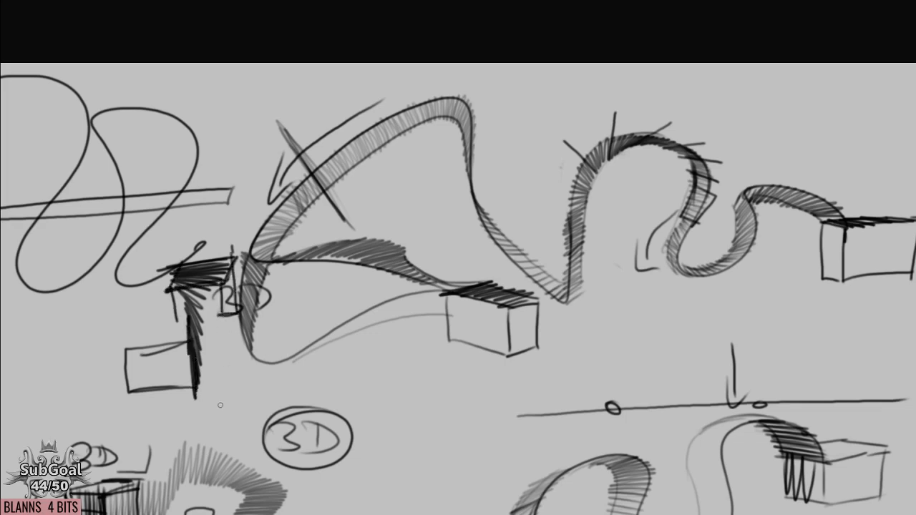
Draw the lower edge of the ribbon leading into the box and hatch the ribbon and the box's front.
{"action": "left_click_drag", "start_coordinate": [294, 366], "coordinate": [446, 333]}
{"action": "left_click_drag", "start_coordinate": [450, 293], "coordinate": [452, 336]}
{"action": "mouse_move", "coordinate": [457, 295]}
{"action": "left_mouse_down"}
{"action": "mouse_move", "coordinate": [461, 342]}
{"action": "mouse_move", "coordinate": [469, 344]}
{"action": "left_mouse_up"}
{"action": "left_click_drag", "start_coordinate": [475, 299], "coordinate": [485, 356]}
{"action": "mouse_move", "coordinate": [448, 283]}
{"action": "left_mouse_down"}
{"action": "mouse_move", "coordinate": [450, 334]}
{"action": "mouse_move", "coordinate": [428, 335]}
{"action": "left_mouse_up"}
{"action": "mouse_move", "coordinate": [417, 290]}
{"action": "left_mouse_down"}
{"action": "mouse_move", "coordinate": [416, 337]}
{"action": "mouse_move", "coordinate": [401, 337]}
{"action": "left_mouse_up"}
{"action": "left_click_drag", "start_coordinate": [394, 300], "coordinate": [387, 339]}
{"action": "left_click_drag", "start_coordinate": [381, 306], "coordinate": [375, 341]}
{"action": "left_click_drag", "start_coordinate": [370, 309], "coordinate": [367, 340]}
{"action": "left_click_drag", "start_coordinate": [364, 314], "coordinate": [360, 342]}
{"action": "left_click_drag", "start_coordinate": [355, 318], "coordinate": [346, 342]}
{"action": "left_click_drag", "start_coordinate": [340, 322], "coordinate": [332, 343]}
{"action": "left_click_drag", "start_coordinate": [326, 326], "coordinate": [319, 343]}
{"action": "mouse_move", "coordinate": [316, 331]}
{"action": "left_mouse_down"}
{"action": "mouse_move", "coordinate": [315, 339]}
{"action": "mouse_move", "coordinate": [337, 343]}
{"action": "left_mouse_up"}
{"action": "mouse_move", "coordinate": [307, 344]}
{"action": "left_mouse_down"}
{"action": "mouse_move", "coordinate": [331, 342]}
{"action": "mouse_move", "coordinate": [319, 346]}
{"action": "left_mouse_up"}
Add a double-headed arrow across the lower ribbon and densely hatch the ribbon's bottom left bend.
{"action": "left_click_drag", "start_coordinate": [379, 350], "coordinate": [388, 338]}
{"action": "left_click_drag", "start_coordinate": [415, 279], "coordinate": [422, 321]}
{"action": "mouse_move", "coordinate": [406, 289]}
{"action": "left_mouse_down"}
{"action": "mouse_move", "coordinate": [421, 288]}
{"action": "mouse_move", "coordinate": [430, 309]}
{"action": "left_mouse_up"}
{"action": "left_click_drag", "start_coordinate": [421, 354], "coordinate": [425, 341]}
{"action": "left_click_drag", "start_coordinate": [355, 300], "coordinate": [364, 298]}
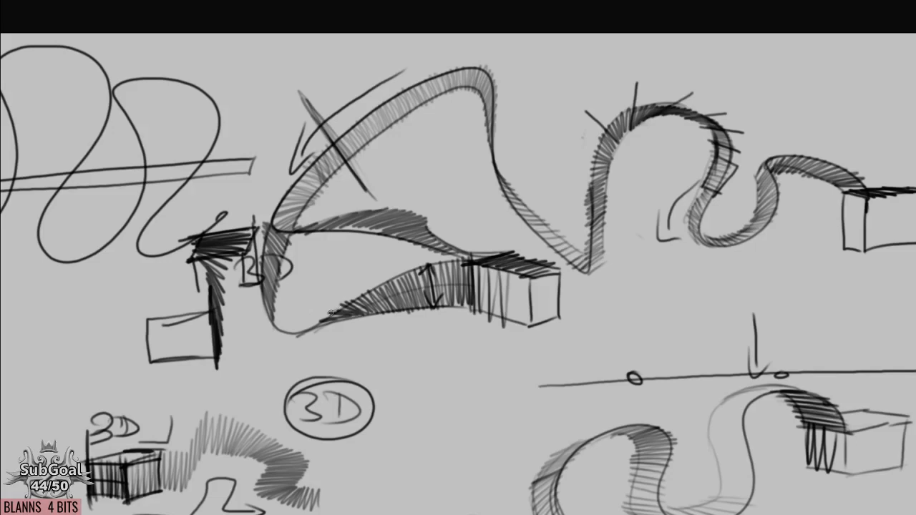
{"action": "mouse_move", "coordinate": [327, 314]}
{"action": "left_mouse_down"}
{"action": "mouse_move", "coordinate": [319, 318]}
{"action": "mouse_move", "coordinate": [275, 315]}
{"action": "mouse_move", "coordinate": [287, 314]}
{"action": "mouse_move", "coordinate": [286, 256]}
{"action": "mouse_move", "coordinate": [309, 327]}
{"action": "mouse_move", "coordinate": [337, 309]}
{"action": "mouse_move", "coordinate": [302, 335]}
{"action": "mouse_move", "coordinate": [391, 282]}
{"action": "mouse_move", "coordinate": [351, 298]}
{"action": "mouse_move", "coordinate": [454, 259]}
{"action": "mouse_move", "coordinate": [406, 272]}
{"action": "mouse_move", "coordinate": [468, 257]}
{"action": "mouse_move", "coordinate": [347, 304]}
{"action": "mouse_move", "coordinate": [356, 289]}
{"action": "mouse_move", "coordinate": [292, 330]}
{"action": "mouse_move", "coordinate": [302, 317]}
{"action": "mouse_move", "coordinate": [330, 317]}
{"action": "mouse_move", "coordinate": [253, 328]}
{"action": "mouse_move", "coordinate": [337, 321]}
{"action": "mouse_move", "coordinate": [309, 305]}
{"action": "mouse_move", "coordinate": [277, 323]}
{"action": "mouse_move", "coordinate": [311, 303]}
{"action": "mouse_move", "coordinate": [313, 315]}
{"action": "mouse_move", "coordinate": [274, 257]}
{"action": "mouse_move", "coordinate": [312, 326]}
{"action": "mouse_move", "coordinate": [287, 326]}
{"action": "mouse_move", "coordinate": [285, 309]}
{"action": "mouse_move", "coordinate": [260, 309]}
{"action": "mouse_move", "coordinate": [273, 298]}
{"action": "mouse_move", "coordinate": [254, 284]}
{"action": "mouse_move", "coordinate": [261, 270]}
{"action": "mouse_move", "coordinate": [286, 268]}
{"action": "mouse_move", "coordinate": [262, 249]}
{"action": "left_mouse_up"}
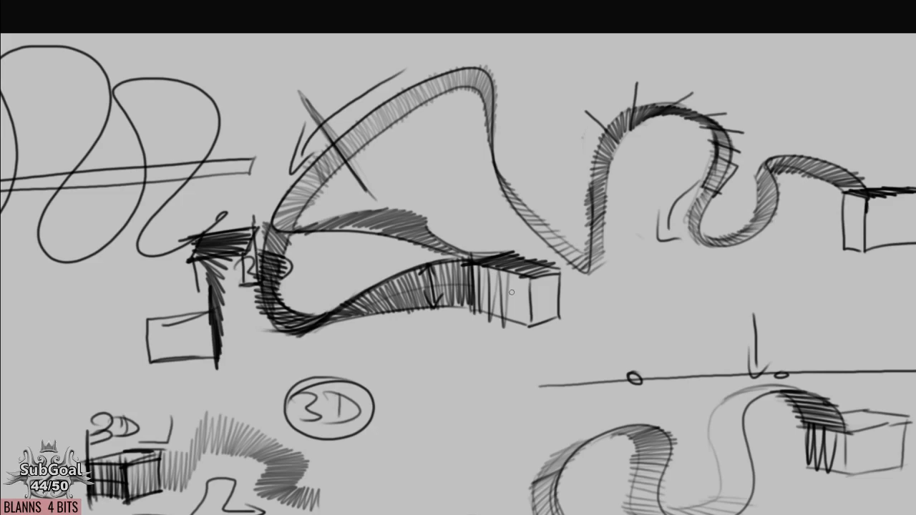
Extend the ribbon past the box into a large inward spiral with two edges, and hatch it throughout.
{"action": "left_click_drag", "start_coordinate": [505, 323], "coordinate": [398, 258]}
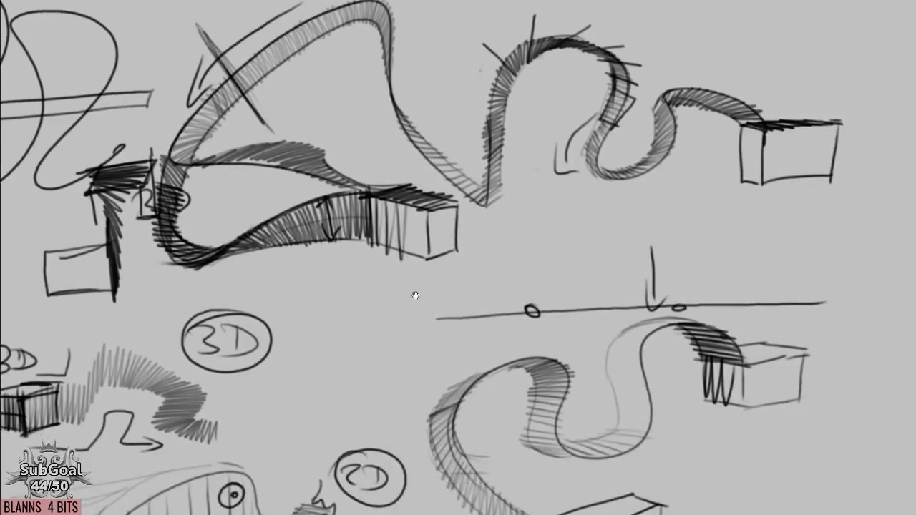
{"action": "left_click_drag", "start_coordinate": [415, 295], "coordinate": [422, 269]}
{"action": "mouse_move", "coordinate": [374, 206]}
{"action": "left_mouse_down"}
{"action": "mouse_move", "coordinate": [448, 239]}
{"action": "mouse_move", "coordinate": [462, 264]}
{"action": "mouse_move", "coordinate": [459, 302]}
{"action": "mouse_move", "coordinate": [436, 348]}
{"action": "mouse_move", "coordinate": [372, 390]}
{"action": "mouse_move", "coordinate": [294, 379]}
{"action": "mouse_move", "coordinate": [304, 314]}
{"action": "mouse_move", "coordinate": [387, 347]}
{"action": "mouse_move", "coordinate": [336, 342]}
{"action": "left_mouse_up"}
{"action": "mouse_move", "coordinate": [418, 177]}
{"action": "left_mouse_down"}
{"action": "mouse_move", "coordinate": [410, 158]}
{"action": "mouse_move", "coordinate": [448, 172]}
{"action": "mouse_move", "coordinate": [468, 214]}
{"action": "mouse_move", "coordinate": [461, 273]}
{"action": "left_mouse_up"}
{"action": "mouse_move", "coordinate": [402, 147]}
{"action": "left_mouse_down"}
{"action": "mouse_move", "coordinate": [402, 193]}
{"action": "mouse_move", "coordinate": [415, 161]}
{"action": "mouse_move", "coordinate": [422, 204]}
{"action": "mouse_move", "coordinate": [432, 161]}
{"action": "mouse_move", "coordinate": [433, 210]}
{"action": "mouse_move", "coordinate": [463, 232]}
{"action": "mouse_move", "coordinate": [468, 222]}
{"action": "mouse_move", "coordinate": [462, 306]}
{"action": "left_mouse_up"}
{"action": "mouse_move", "coordinate": [466, 251]}
{"action": "left_mouse_down"}
{"action": "mouse_move", "coordinate": [445, 335]}
{"action": "mouse_move", "coordinate": [425, 362]}
{"action": "mouse_move", "coordinate": [314, 392]}
{"action": "left_mouse_up"}
{"action": "mouse_move", "coordinate": [462, 272]}
{"action": "left_mouse_down"}
{"action": "mouse_move", "coordinate": [464, 295]}
{"action": "mouse_move", "coordinate": [444, 307]}
{"action": "mouse_move", "coordinate": [456, 321]}
{"action": "mouse_move", "coordinate": [439, 322]}
{"action": "mouse_move", "coordinate": [449, 325]}
{"action": "mouse_move", "coordinate": [442, 321]}
{"action": "mouse_move", "coordinate": [442, 349]}
{"action": "mouse_move", "coordinate": [415, 368]}
{"action": "mouse_move", "coordinate": [405, 349]}
{"action": "mouse_move", "coordinate": [381, 384]}
{"action": "mouse_move", "coordinate": [374, 370]}
{"action": "mouse_move", "coordinate": [304, 386]}
{"action": "mouse_move", "coordinate": [286, 374]}
{"action": "mouse_move", "coordinate": [301, 368]}
{"action": "mouse_move", "coordinate": [286, 362]}
{"action": "mouse_move", "coordinate": [282, 336]}
{"action": "mouse_move", "coordinate": [298, 292]}
{"action": "mouse_move", "coordinate": [321, 302]}
{"action": "mouse_move", "coordinate": [355, 277]}
{"action": "mouse_move", "coordinate": [357, 308]}
{"action": "mouse_move", "coordinate": [392, 311]}
{"action": "mouse_move", "coordinate": [365, 329]}
{"action": "mouse_move", "coordinate": [372, 345]}
{"action": "mouse_move", "coordinate": [352, 341]}
{"action": "mouse_move", "coordinate": [357, 351]}
{"action": "mouse_move", "coordinate": [349, 336]}
{"action": "mouse_move", "coordinate": [330, 351]}
{"action": "mouse_move", "coordinate": [316, 345]}
{"action": "mouse_move", "coordinate": [327, 324]}
{"action": "mouse_move", "coordinate": [369, 315]}
{"action": "left_mouse_up"}
{"action": "left_click_drag", "start_coordinate": [522, 354], "coordinate": [507, 358], "text": "space"}
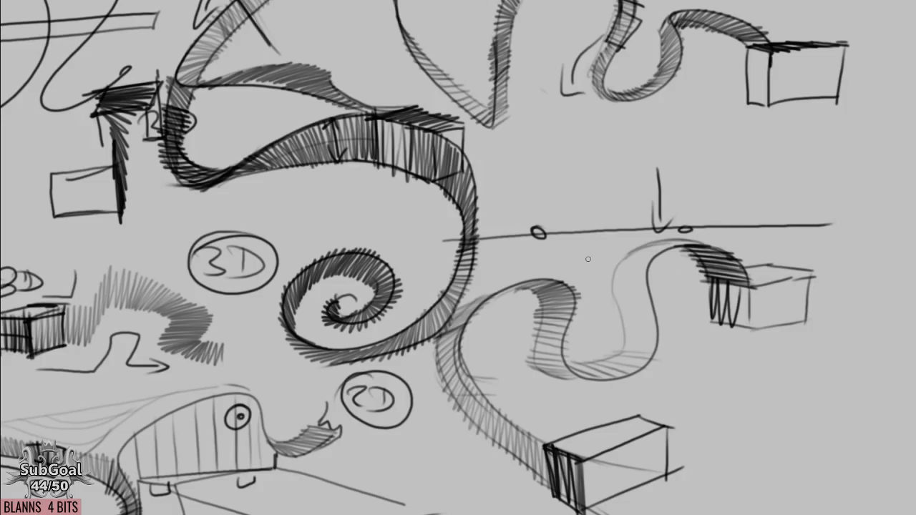
Draw a small tilted box against the underside of the ribbon above the spiral.
{"action": "left_click_drag", "start_coordinate": [339, 270], "coordinate": [434, 267]}
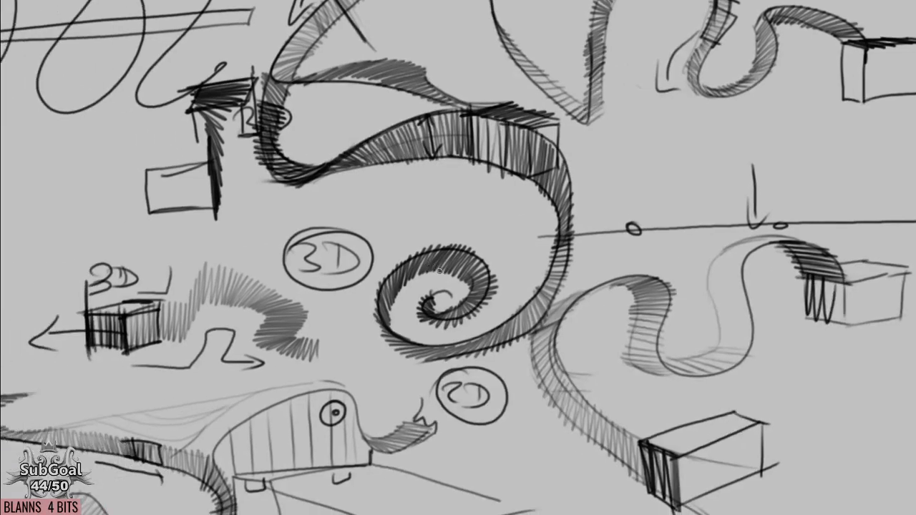
{"action": "left_click_drag", "start_coordinate": [297, 192], "coordinate": [324, 348]}
{"action": "left_click_drag", "start_coordinate": [563, 367], "coordinate": [460, 304]}
{"action": "left_click_drag", "start_coordinate": [524, 300], "coordinate": [520, 245]}
{"action": "left_click_drag", "start_coordinate": [384, 200], "coordinate": [391, 239]}
{"action": "left_click_drag", "start_coordinate": [317, 212], "coordinate": [329, 242]}
{"action": "left_click_drag", "start_coordinate": [360, 193], "coordinate": [362, 217]}
{"action": "mouse_move", "coordinate": [309, 255]}
{"action": "left_mouse_down"}
{"action": "mouse_move", "coordinate": [334, 237]}
{"action": "mouse_move", "coordinate": [330, 262]}
{"action": "mouse_move", "coordinate": [304, 265]}
{"action": "mouse_move", "coordinate": [320, 286]}
{"action": "left_mouse_up"}
{"action": "left_click_drag", "start_coordinate": [319, 287], "coordinate": [342, 291]}
{"action": "left_click_drag", "start_coordinate": [333, 256], "coordinate": [369, 230]}
{"action": "left_click_drag", "start_coordinate": [332, 259], "coordinate": [344, 286]}
{"action": "left_click_drag", "start_coordinate": [366, 231], "coordinate": [381, 266]}
{"action": "left_click_drag", "start_coordinate": [381, 266], "coordinate": [330, 293]}
{"action": "mouse_move", "coordinate": [541, 364]}
{"action": "left_mouse_down"}
{"action": "mouse_move", "coordinate": [537, 306]}
{"action": "mouse_move", "coordinate": [530, 304]}
{"action": "mouse_move", "coordinate": [536, 285]}
{"action": "left_mouse_up"}
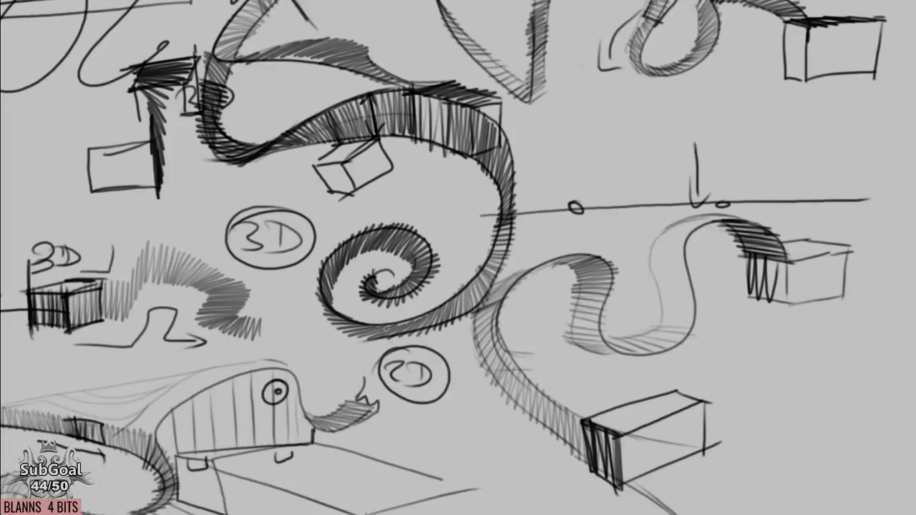
Draw another small box against the lower outer edge of the spiral.
{"action": "left_click_drag", "start_coordinate": [445, 306], "coordinate": [441, 300]}
{"action": "mouse_move", "coordinate": [431, 366]}
{"action": "left_mouse_down"}
{"action": "mouse_move", "coordinate": [411, 377]}
{"action": "mouse_move", "coordinate": [407, 398]}
{"action": "left_mouse_up"}
{"action": "left_click_drag", "start_coordinate": [381, 323], "coordinate": [436, 307]}
{"action": "left_click_drag", "start_coordinate": [436, 306], "coordinate": [428, 325]}
{"action": "mouse_move", "coordinate": [364, 339]}
{"action": "left_mouse_down"}
{"action": "mouse_move", "coordinate": [413, 332]}
{"action": "mouse_move", "coordinate": [379, 358]}
{"action": "left_mouse_up"}
{"action": "left_click_drag", "start_coordinate": [378, 357], "coordinate": [432, 361]}
{"action": "left_click_drag", "start_coordinate": [419, 327], "coordinate": [430, 350]}
{"action": "left_click_drag", "start_coordinate": [433, 309], "coordinate": [433, 362]}
Show the interface panels and draw a large box in perspective on the blank area left of the balloon sketch.
{"action": "left_click_drag", "start_coordinate": [726, 290], "coordinate": [520, 400]}
{"action": "left_click_drag", "start_coordinate": [322, 181], "coordinate": [697, 292]}
{"action": "key", "text": "Tab"}
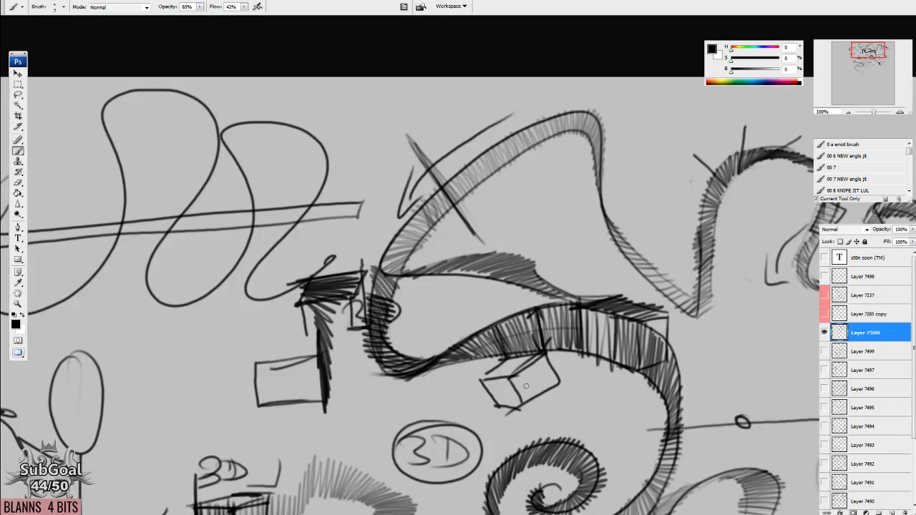
{"action": "mouse_move", "coordinate": [439, 426]}
{"action": "left_mouse_down"}
{"action": "mouse_move", "coordinate": [466, 219]}
{"action": "mouse_move", "coordinate": [357, 389]}
{"action": "mouse_move", "coordinate": [429, 133]}
{"action": "mouse_move", "coordinate": [475, 339]}
{"action": "left_mouse_up"}
{"action": "mouse_move", "coordinate": [405, 225]}
{"action": "left_mouse_down"}
{"action": "mouse_move", "coordinate": [507, 315]}
{"action": "mouse_move", "coordinate": [508, 359]}
{"action": "left_mouse_up"}
{"action": "left_click_drag", "start_coordinate": [395, 195], "coordinate": [312, 226]}
{"action": "mouse_move", "coordinate": [386, 200]}
{"action": "left_mouse_down"}
{"action": "mouse_move", "coordinate": [489, 220]}
{"action": "mouse_move", "coordinate": [422, 253]}
{"action": "left_mouse_up"}
{"action": "mouse_move", "coordinate": [312, 227]}
{"action": "left_mouse_down"}
{"action": "mouse_move", "coordinate": [422, 252]}
{"action": "mouse_move", "coordinate": [399, 319]}
{"action": "mouse_move", "coordinate": [406, 323]}
{"action": "left_mouse_up"}
{"action": "left_click_drag", "start_coordinate": [422, 254], "coordinate": [431, 334]}
{"action": "mouse_move", "coordinate": [489, 226]}
{"action": "left_mouse_down"}
{"action": "mouse_move", "coordinate": [486, 294]}
{"action": "mouse_move", "coordinate": [428, 330]}
{"action": "left_mouse_up"}
{"action": "scroll", "coordinate": [466, 388], "scroll_direction": "down", "scroll_amount": 2}
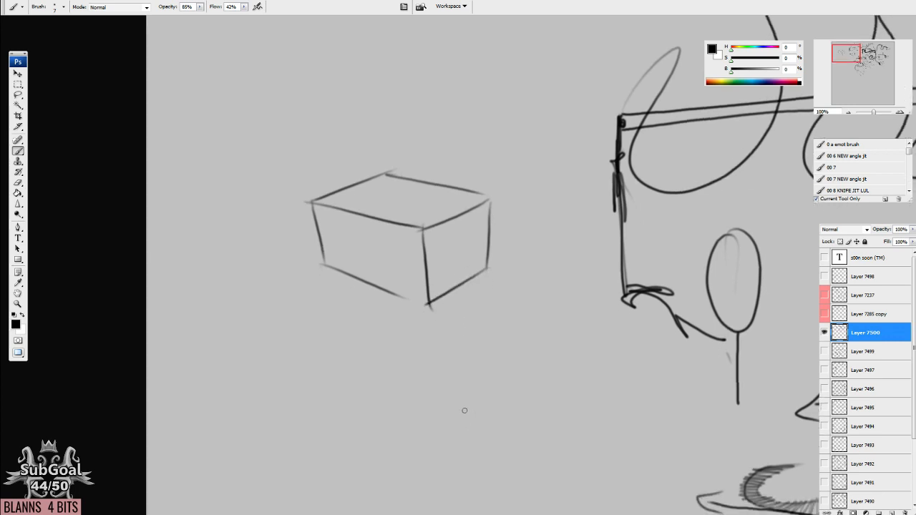
{"action": "scroll", "coordinate": [407, 280], "scroll_direction": "down", "scroll_amount": 5}
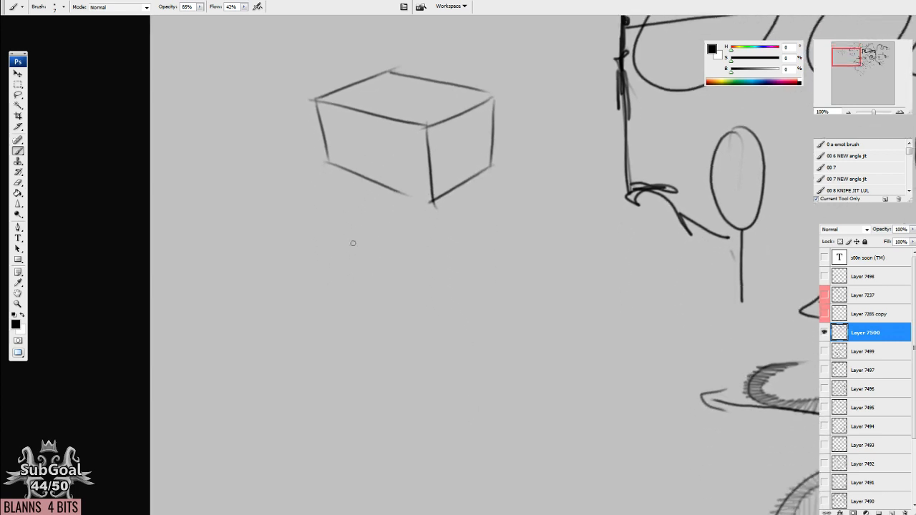
Draw the four-sided top face of a larger box in perspective on the blank area below the first box.
{"action": "left_click_drag", "start_coordinate": [273, 286], "coordinate": [398, 254]}
{"action": "scroll", "coordinate": [367, 232], "scroll_direction": "down", "scroll_amount": 1}
{"action": "left_click_drag", "start_coordinate": [384, 220], "coordinate": [573, 270]}
{"action": "left_click_drag", "start_coordinate": [295, 259], "coordinate": [443, 349]}
{"action": "left_click_drag", "start_coordinate": [572, 271], "coordinate": [463, 350]}
Add the larger box's side edges down to a shallow base and a downward arrow on its narrower side face.
{"action": "scroll", "coordinate": [322, 249], "scroll_direction": "down", "scroll_amount": 2}
{"action": "mouse_move", "coordinate": [295, 214]}
{"action": "left_mouse_down"}
{"action": "mouse_move", "coordinate": [320, 315]}
{"action": "mouse_move", "coordinate": [451, 411]}
{"action": "left_mouse_up"}
{"action": "mouse_move", "coordinate": [414, 294]}
{"action": "left_mouse_down"}
{"action": "mouse_move", "coordinate": [456, 313]}
{"action": "mouse_move", "coordinate": [568, 226]}
{"action": "mouse_move", "coordinate": [555, 338]}
{"action": "mouse_move", "coordinate": [475, 421]}
{"action": "left_mouse_up"}
{"action": "mouse_move", "coordinate": [460, 310]}
{"action": "left_mouse_down"}
{"action": "mouse_move", "coordinate": [462, 417]}
{"action": "mouse_move", "coordinate": [476, 422]}
{"action": "left_mouse_up"}
{"action": "left_click_drag", "start_coordinate": [361, 281], "coordinate": [348, 349]}
{"action": "left_click_drag", "start_coordinate": [422, 415], "coordinate": [409, 377]}
{"action": "left_click_drag", "start_coordinate": [444, 335], "coordinate": [444, 418]}
{"action": "left_click_drag", "start_coordinate": [373, 300], "coordinate": [443, 333]}
{"action": "mouse_move", "coordinate": [435, 334]}
{"action": "left_mouse_down"}
{"action": "mouse_move", "coordinate": [483, 298]}
{"action": "mouse_move", "coordinate": [444, 443]}
{"action": "left_mouse_up"}
{"action": "left_click_drag", "start_coordinate": [415, 434], "coordinate": [444, 444]}
{"action": "left_click_drag", "start_coordinate": [515, 321], "coordinate": [485, 407]}
{"action": "left_click_drag", "start_coordinate": [480, 378], "coordinate": [497, 402]}
Darken the larger box's near vertical edge and extend its sides downward into a tall tapering block.
{"action": "left_click_drag", "start_coordinate": [451, 463], "coordinate": [450, 343]}
{"action": "left_click_drag", "start_coordinate": [534, 215], "coordinate": [499, 379]}
{"action": "left_click_drag", "start_coordinate": [435, 307], "coordinate": [433, 455]}
{"action": "left_click_drag", "start_coordinate": [441, 388], "coordinate": [445, 481]}
{"action": "left_click_drag", "start_coordinate": [525, 289], "coordinate": [490, 443]}
{"action": "left_click_drag", "start_coordinate": [498, 422], "coordinate": [444, 496]}
{"action": "left_click_drag", "start_coordinate": [301, 269], "coordinate": [296, 242]}
{"action": "mouse_move", "coordinate": [276, 183]}
{"action": "left_mouse_down"}
{"action": "mouse_move", "coordinate": [334, 389]}
{"action": "mouse_move", "coordinate": [417, 443]}
{"action": "left_mouse_up"}
{"action": "left_click_drag", "start_coordinate": [591, 379], "coordinate": [565, 452]}
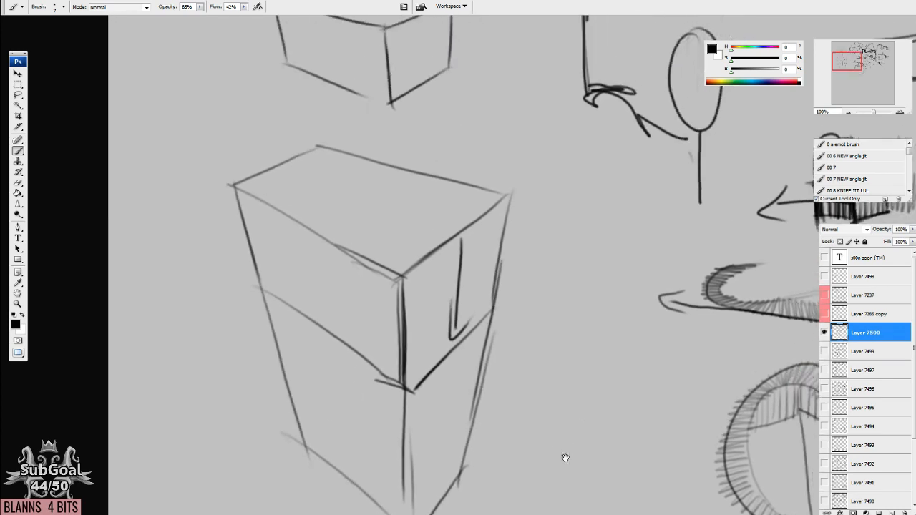
Draw a horizontal horizon line above the small box and circle two points on it.
{"action": "mouse_move", "coordinate": [469, 201]}
{"action": "left_mouse_down"}
{"action": "mouse_move", "coordinate": [492, 385]}
{"action": "mouse_move", "coordinate": [476, 277]}
{"action": "mouse_move", "coordinate": [488, 297]}
{"action": "left_mouse_up"}
{"action": "left_click_drag", "start_coordinate": [248, 202], "coordinate": [563, 192]}
{"action": "left_click_drag", "start_coordinate": [360, 174], "coordinate": [362, 175]}
{"action": "left_click_drag", "start_coordinate": [470, 175], "coordinate": [474, 176]}
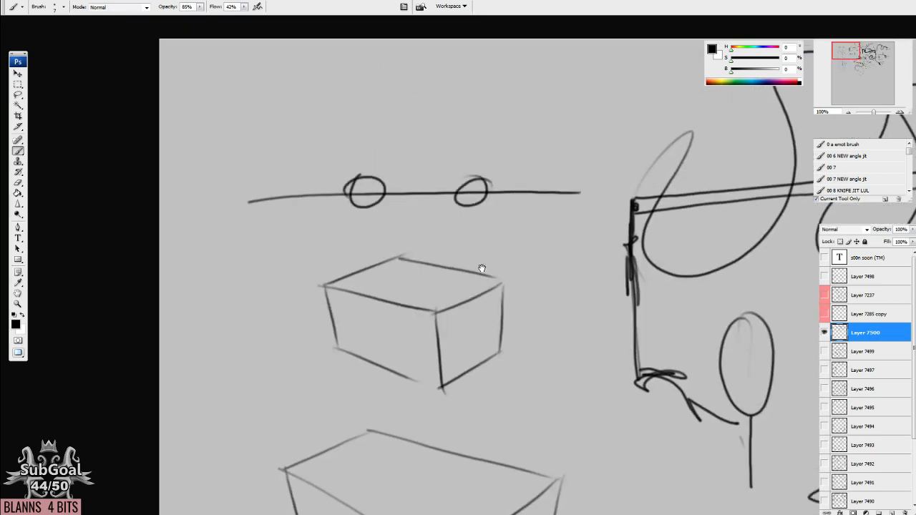
Complete the small box's long lower front edge so it meets the near bottom corner.
{"action": "left_click_drag", "start_coordinate": [366, 255], "coordinate": [370, 250]}
{"action": "left_click_drag", "start_coordinate": [423, 402], "coordinate": [427, 327]}
{"action": "left_click_drag", "start_coordinate": [339, 264], "coordinate": [455, 306]}
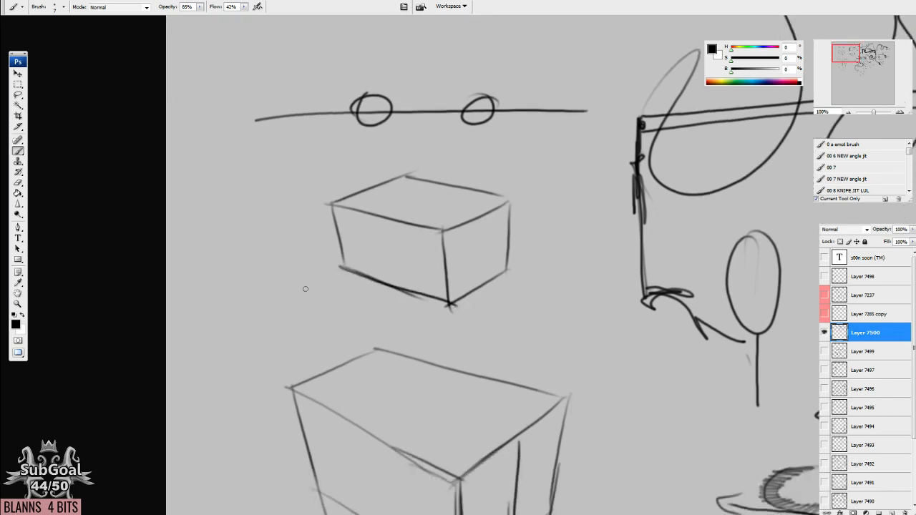
{"action": "left_click_drag", "start_coordinate": [552, 313], "coordinate": [551, 311]}
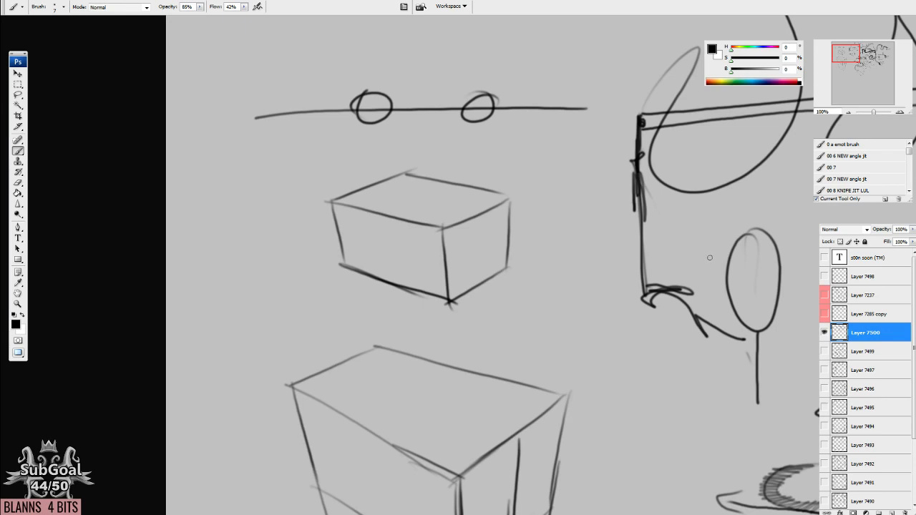
Draw a simple figure with head, neck, torso and legs in front of a large rounded frame below the tall block.
{"action": "mouse_move", "coordinate": [598, 460]}
{"action": "left_mouse_down"}
{"action": "mouse_move", "coordinate": [511, 241]}
{"action": "mouse_move", "coordinate": [450, 241]}
{"action": "mouse_move", "coordinate": [310, 210]}
{"action": "left_mouse_up"}
{"action": "mouse_move", "coordinate": [293, 181]}
{"action": "left_mouse_down"}
{"action": "mouse_move", "coordinate": [451, 366]}
{"action": "mouse_move", "coordinate": [310, 184]}
{"action": "mouse_move", "coordinate": [286, 195]}
{"action": "left_mouse_up"}
{"action": "mouse_move", "coordinate": [448, 316]}
{"action": "left_mouse_down"}
{"action": "mouse_move", "coordinate": [503, 306]}
{"action": "mouse_move", "coordinate": [451, 320]}
{"action": "mouse_move", "coordinate": [497, 328]}
{"action": "mouse_move", "coordinate": [417, 356]}
{"action": "left_mouse_up"}
{"action": "left_click_drag", "start_coordinate": [496, 353], "coordinate": [536, 355]}
{"action": "mouse_move", "coordinate": [434, 407]}
{"action": "left_mouse_down"}
{"action": "mouse_move", "coordinate": [486, 367]}
{"action": "mouse_move", "coordinate": [435, 409]}
{"action": "mouse_move", "coordinate": [463, 469]}
{"action": "left_mouse_up"}
{"action": "left_click_drag", "start_coordinate": [508, 410], "coordinate": [507, 469]}
{"action": "left_click_drag", "start_coordinate": [490, 312], "coordinate": [469, 331]}
{"action": "mouse_move", "coordinate": [470, 300]}
{"action": "left_mouse_down"}
{"action": "mouse_move", "coordinate": [487, 298]}
{"action": "mouse_move", "coordinate": [490, 335]}
{"action": "left_mouse_up"}
{"action": "left_click_drag", "start_coordinate": [465, 333], "coordinate": [492, 335]}
{"action": "left_click_drag", "start_coordinate": [515, 411], "coordinate": [517, 402]}
Add two horizontal arrows pointing outward in opposite directions from the figure's head.
{"action": "left_click_drag", "start_coordinate": [472, 309], "coordinate": [567, 311]}
{"action": "left_click_drag", "start_coordinate": [567, 311], "coordinate": [541, 318]}
{"action": "mouse_move", "coordinate": [439, 307]}
{"action": "left_mouse_down"}
{"action": "mouse_move", "coordinate": [378, 313]}
{"action": "mouse_move", "coordinate": [396, 321]}
{"action": "left_mouse_up"}
{"action": "left_click_drag", "start_coordinate": [447, 354], "coordinate": [446, 349]}
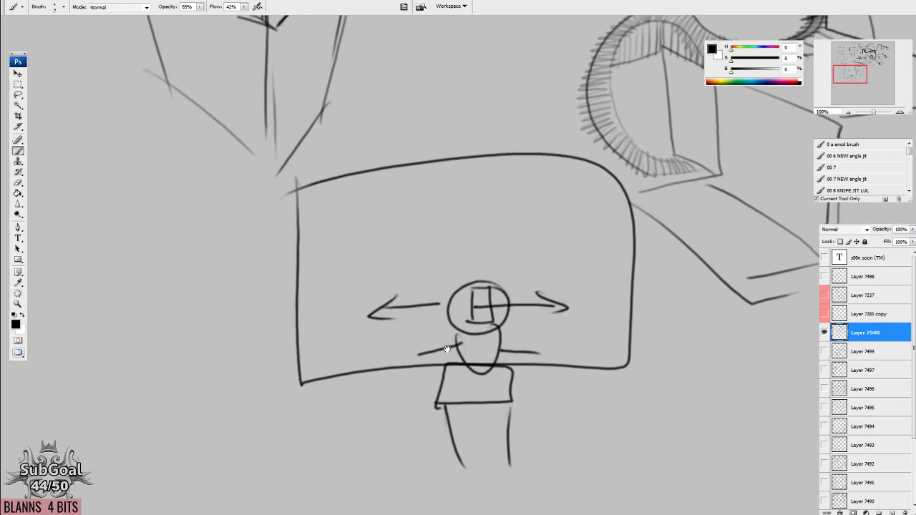
Draw a small perspective box over the tip of the arrow on the figure's left-hand side in the frame.
{"action": "left_click_drag", "start_coordinate": [385, 287], "coordinate": [347, 313]}
{"action": "mouse_move", "coordinate": [383, 288]}
{"action": "left_mouse_down"}
{"action": "mouse_move", "coordinate": [409, 293]}
{"action": "mouse_move", "coordinate": [374, 318]}
{"action": "left_mouse_up"}
{"action": "mouse_move", "coordinate": [348, 315]}
{"action": "left_mouse_down"}
{"action": "mouse_move", "coordinate": [354, 338]}
{"action": "mouse_move", "coordinate": [381, 346]}
{"action": "left_mouse_up"}
{"action": "left_click_drag", "start_coordinate": [382, 319], "coordinate": [382, 346]}
{"action": "left_click_drag", "start_coordinate": [410, 295], "coordinate": [376, 349]}
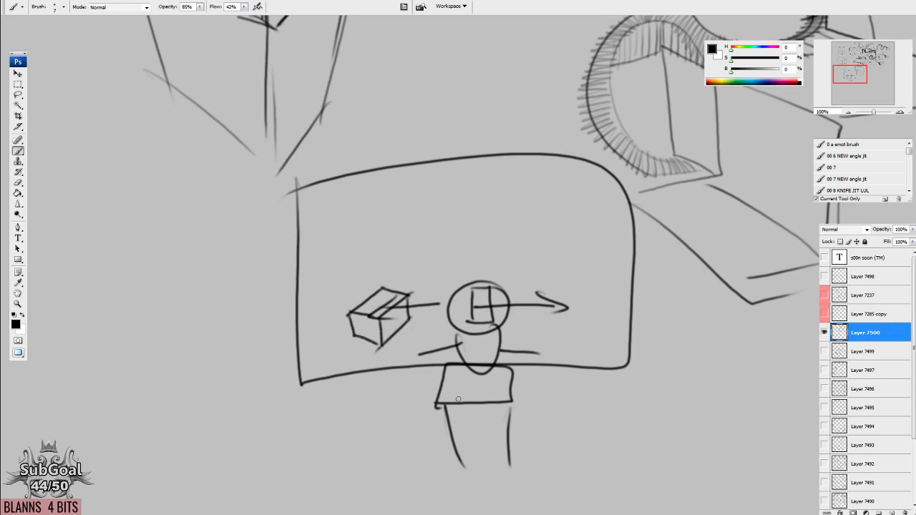
Draw a long, narrowing box in perspective on the blank area left of the framed figure.
{"action": "left_click_drag", "start_coordinate": [271, 338], "coordinate": [564, 293]}
{"action": "left_click_drag", "start_coordinate": [542, 232], "coordinate": [462, 257]}
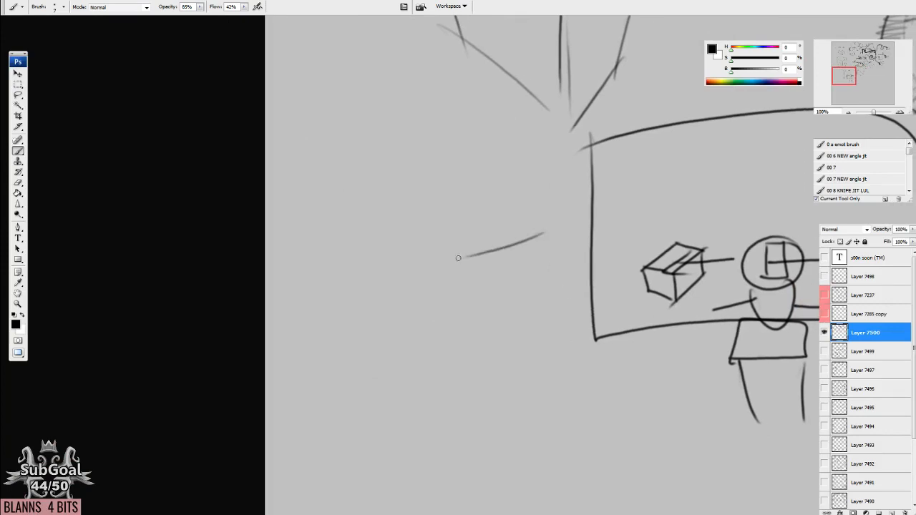
{"action": "mouse_move", "coordinate": [537, 229]}
{"action": "left_mouse_down"}
{"action": "mouse_move", "coordinate": [370, 184]}
{"action": "mouse_move", "coordinate": [351, 189]}
{"action": "mouse_move", "coordinate": [465, 254]}
{"action": "left_mouse_up"}
{"action": "mouse_move", "coordinate": [353, 191]}
{"action": "left_mouse_down"}
{"action": "mouse_move", "coordinate": [363, 230]}
{"action": "mouse_move", "coordinate": [471, 351]}
{"action": "left_mouse_up"}
{"action": "left_click_drag", "start_coordinate": [469, 256], "coordinate": [472, 358]}
{"action": "mouse_move", "coordinate": [472, 252]}
{"action": "left_mouse_down"}
{"action": "mouse_move", "coordinate": [542, 230]}
{"action": "mouse_move", "coordinate": [541, 310]}
{"action": "mouse_move", "coordinate": [473, 358]}
{"action": "left_mouse_up"}
{"action": "left_click_drag", "start_coordinate": [505, 438], "coordinate": [505, 425]}
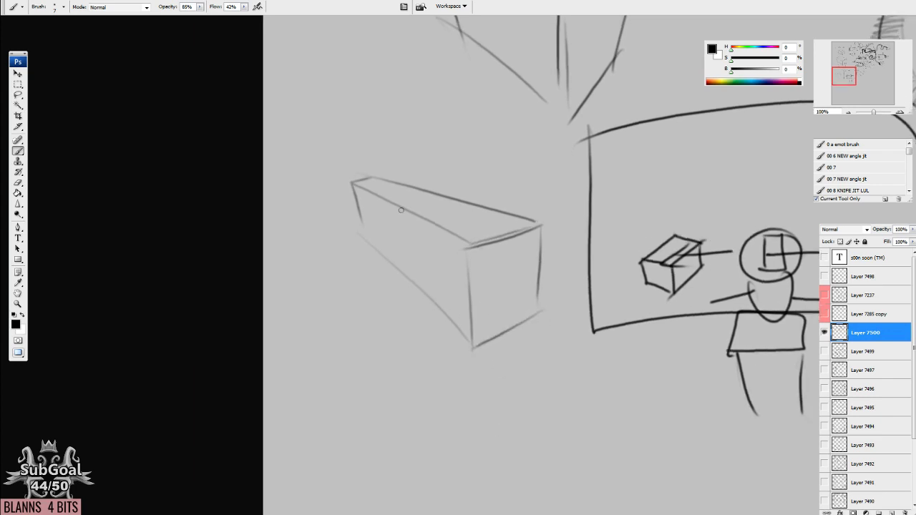
Outline the near end of the long box as a shorter box with bold edges and an arrow on its top face.
{"action": "mouse_move", "coordinate": [413, 210]}
{"action": "left_mouse_down"}
{"action": "mouse_move", "coordinate": [422, 286]}
{"action": "mouse_move", "coordinate": [417, 211]}
{"action": "mouse_move", "coordinate": [505, 210]}
{"action": "mouse_move", "coordinate": [529, 231]}
{"action": "mouse_move", "coordinate": [469, 246]}
{"action": "mouse_move", "coordinate": [422, 220]}
{"action": "mouse_move", "coordinate": [470, 249]}
{"action": "left_mouse_up"}
{"action": "mouse_move", "coordinate": [451, 209]}
{"action": "left_mouse_down"}
{"action": "mouse_move", "coordinate": [495, 233]}
{"action": "mouse_move", "coordinate": [485, 233]}
{"action": "left_mouse_up"}
{"action": "left_click_drag", "start_coordinate": [469, 248], "coordinate": [548, 227]}
{"action": "mouse_move", "coordinate": [549, 226]}
{"action": "left_mouse_down"}
{"action": "mouse_move", "coordinate": [476, 249]}
{"action": "mouse_move", "coordinate": [552, 227]}
{"action": "left_mouse_up"}
{"action": "mouse_move", "coordinate": [433, 208]}
{"action": "left_mouse_down"}
{"action": "mouse_move", "coordinate": [475, 194]}
{"action": "mouse_move", "coordinate": [540, 228]}
{"action": "left_mouse_up"}
{"action": "mouse_move", "coordinate": [414, 215]}
{"action": "left_mouse_down"}
{"action": "mouse_move", "coordinate": [422, 280]}
{"action": "mouse_move", "coordinate": [452, 341]}
{"action": "left_mouse_up"}
{"action": "left_click_drag", "start_coordinate": [463, 247], "coordinate": [473, 350]}
{"action": "left_click_drag", "start_coordinate": [422, 293], "coordinate": [476, 351]}
{"action": "left_click_drag", "start_coordinate": [468, 352], "coordinate": [492, 342]}
{"action": "left_click_drag", "start_coordinate": [550, 227], "coordinate": [541, 331]}
{"action": "left_click_drag", "start_coordinate": [470, 349], "coordinate": [551, 317]}
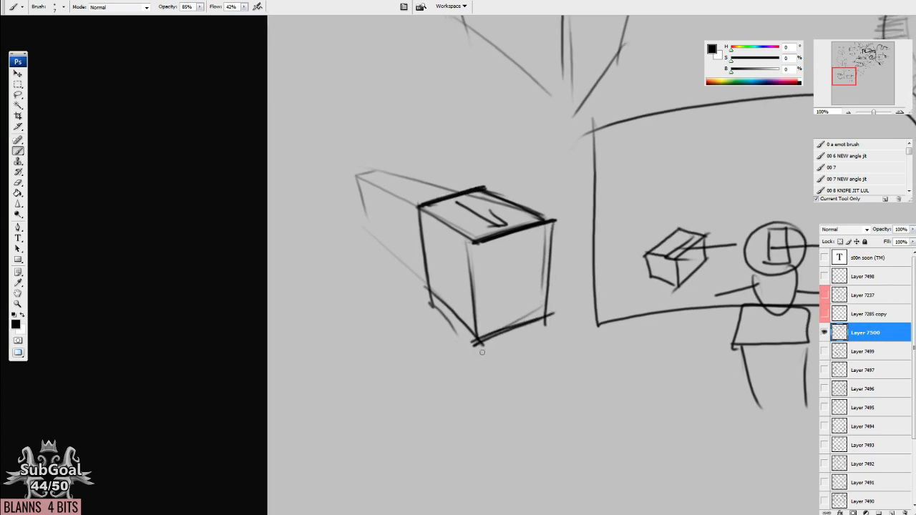
Draw a square on the blank area beside the stair sketch and put a double-headed vertical arrow inside it.
{"action": "left_click_drag", "start_coordinate": [488, 280], "coordinate": [358, 323]}
{"action": "mouse_move", "coordinate": [578, 383]}
{"action": "left_mouse_down"}
{"action": "mouse_move", "coordinate": [568, 358]}
{"action": "mouse_move", "coordinate": [544, 369]}
{"action": "mouse_move", "coordinate": [532, 399]}
{"action": "mouse_move", "coordinate": [450, 401]}
{"action": "left_mouse_up"}
{"action": "left_click_drag", "start_coordinate": [603, 419], "coordinate": [474, 372]}
{"action": "left_click_drag", "start_coordinate": [583, 291], "coordinate": [573, 357]}
{"action": "left_click_drag", "start_coordinate": [468, 201], "coordinate": [408, 399]}
{"action": "left_click_drag", "start_coordinate": [636, 414], "coordinate": [536, 398]}
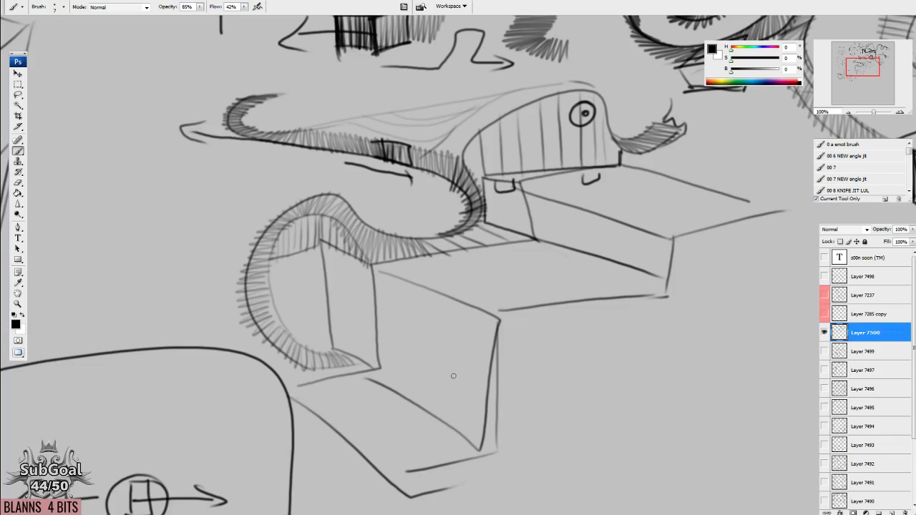
{"action": "left_click_drag", "start_coordinate": [641, 347], "coordinate": [443, 211]}
{"action": "left_click_drag", "start_coordinate": [477, 236], "coordinate": [479, 312]}
{"action": "mouse_move", "coordinate": [474, 238]}
{"action": "left_mouse_down"}
{"action": "mouse_move", "coordinate": [558, 239]}
{"action": "mouse_move", "coordinate": [556, 310]}
{"action": "left_mouse_up"}
{"action": "left_click_drag", "start_coordinate": [466, 313], "coordinate": [588, 310]}
{"action": "mouse_move", "coordinate": [642, 394]}
{"action": "left_mouse_down"}
{"action": "mouse_move", "coordinate": [533, 231]}
{"action": "mouse_move", "coordinate": [627, 383]}
{"action": "left_mouse_up"}
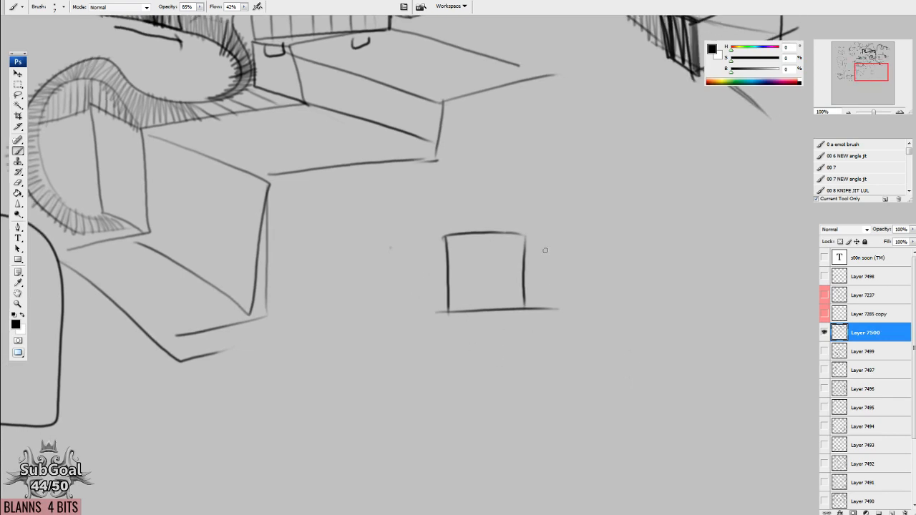
{"action": "left_click_drag", "start_coordinate": [538, 382], "coordinate": [536, 379]}
{"action": "left_click_drag", "start_coordinate": [483, 369], "coordinate": [475, 373]}
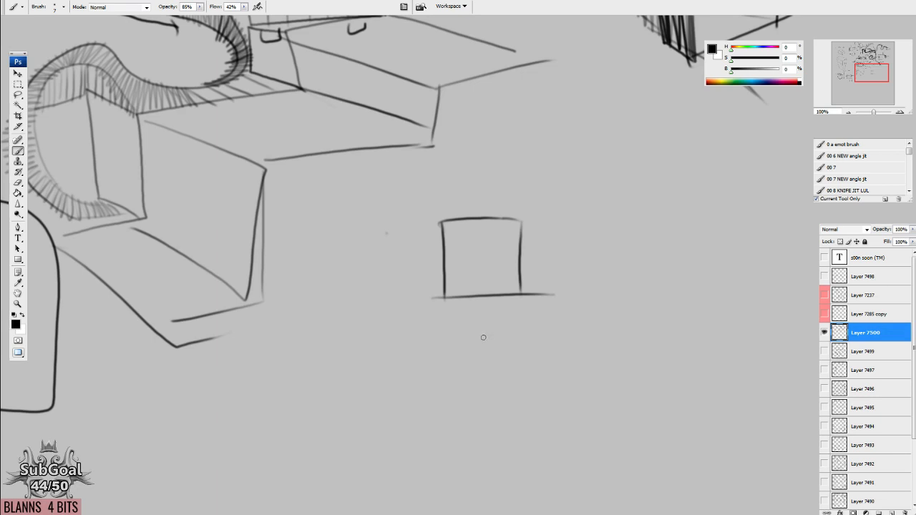
{"action": "mouse_move", "coordinate": [481, 291]}
{"action": "left_mouse_down"}
{"action": "mouse_move", "coordinate": [481, 238]}
{"action": "mouse_move", "coordinate": [495, 273]}
{"action": "left_mouse_up"}
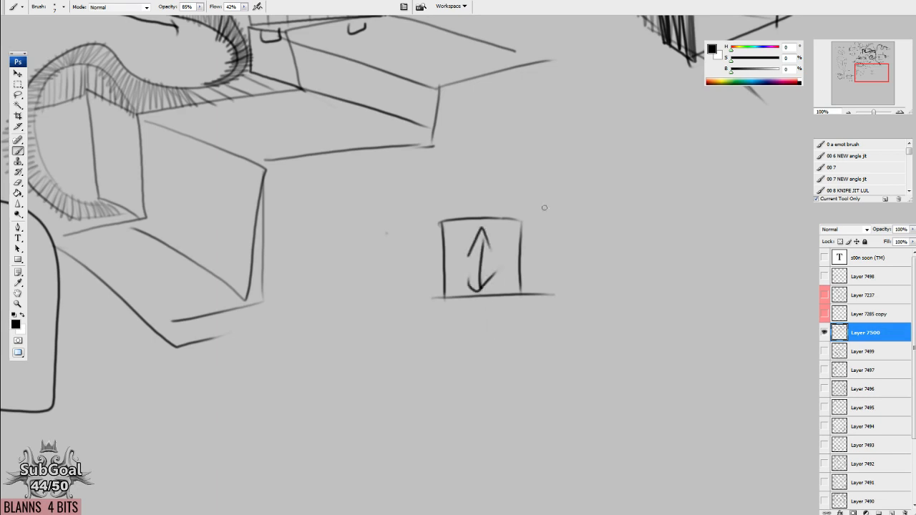
Hide Layer 7500, show Layer 7499 and examine its studies of eyes, heads, curves and boxes.
{"action": "left_click_drag", "start_coordinate": [544, 207], "coordinate": [392, 500]}
{"action": "left_click_drag", "start_coordinate": [515, 84], "coordinate": [472, 501]}
{"action": "left_click_drag", "start_coordinate": [495, 337], "coordinate": [595, 40]}
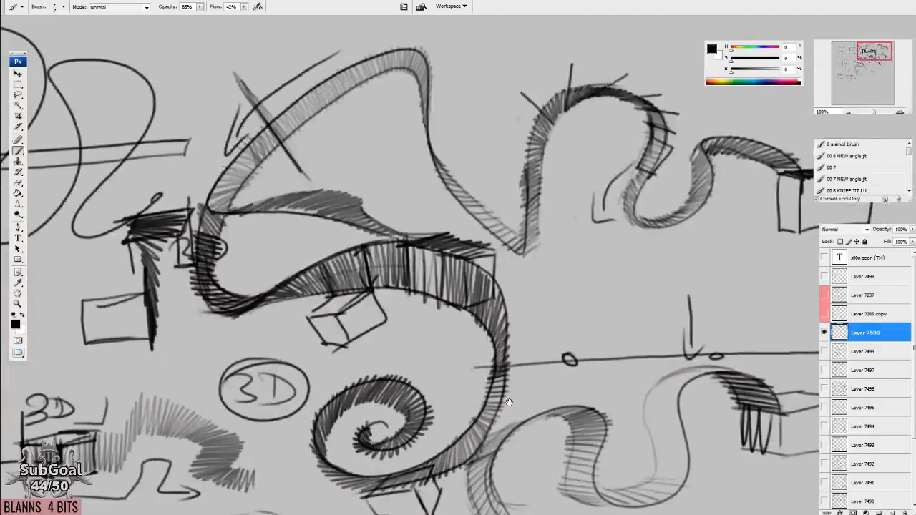
{"action": "left_click_drag", "start_coordinate": [509, 402], "coordinate": [492, 349]}
{"action": "left_click_drag", "start_coordinate": [825, 365], "coordinate": [825, 350]}
{"action": "left_click", "coordinate": [824, 333]}
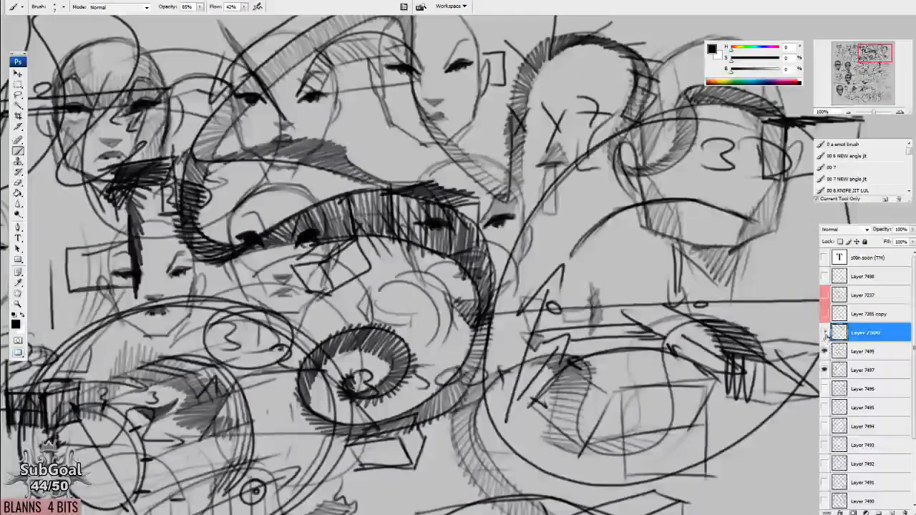
{"action": "left_click", "coordinate": [825, 369]}
{"action": "left_click", "coordinate": [848, 112]}
{"action": "left_click", "coordinate": [848, 113]}
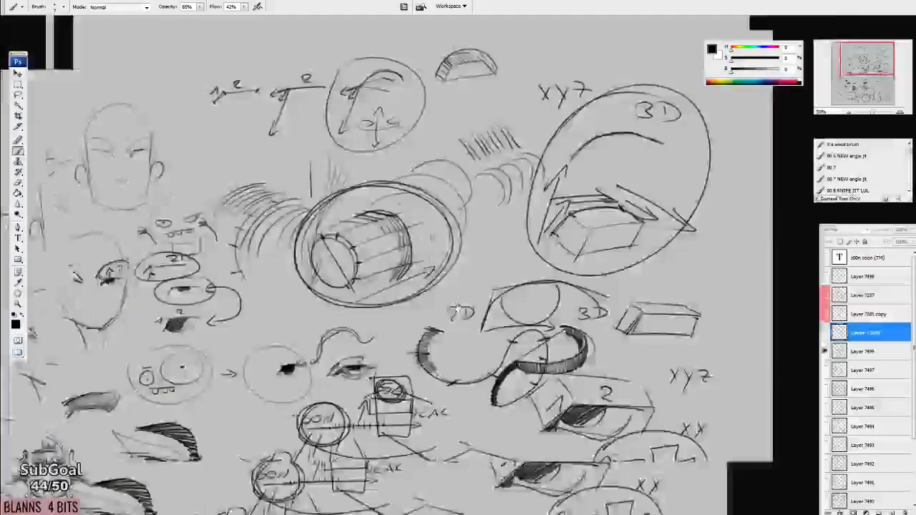
{"action": "left_click_drag", "start_coordinate": [555, 345], "coordinate": [521, 192]}
{"action": "left_click_drag", "start_coordinate": [683, 357], "coordinate": [692, 323]}
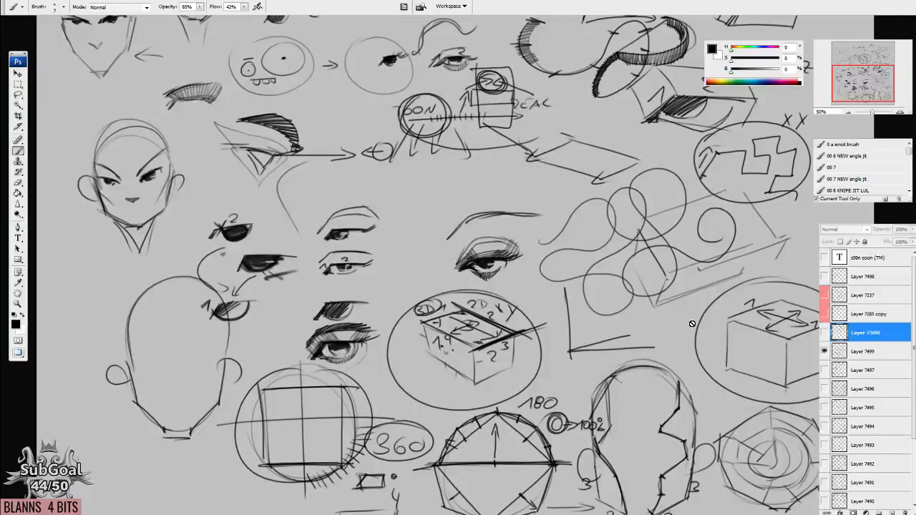
{"action": "left_click", "coordinate": [639, 364]}
{"action": "key", "text": "Return"}
Hide Layer 7499, check the layers beneath it, and examine the hatched eye and head studies on Layer 7491.
{"action": "left_click", "coordinate": [825, 351]}
{"action": "left_click", "coordinate": [824, 370]}
{"action": "left_click_drag", "start_coordinate": [596, 353], "coordinate": [607, 438]}
{"action": "left_click", "coordinate": [824, 371]}
{"action": "left_click", "coordinate": [824, 389]}
{"action": "left_click", "coordinate": [824, 389]}
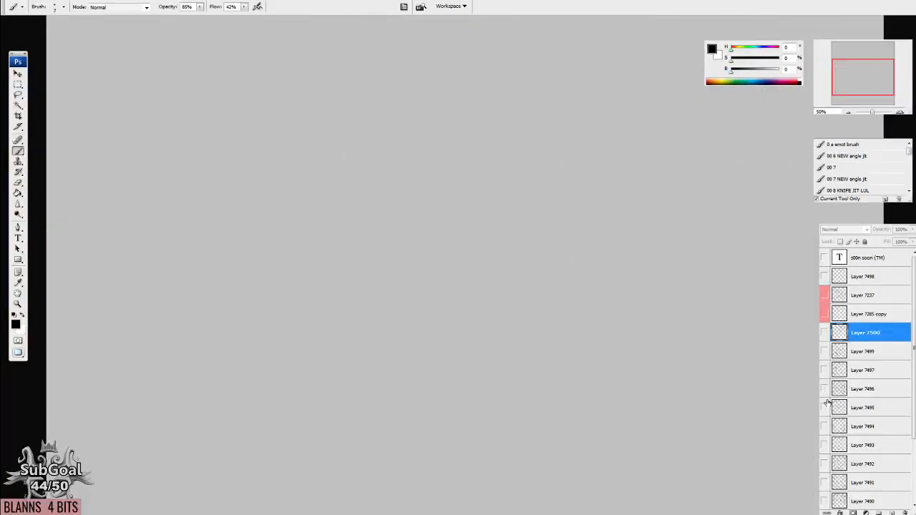
{"action": "left_click", "coordinate": [824, 444]}
{"action": "left_click", "coordinate": [824, 445]}
{"action": "left_click", "coordinate": [824, 481]}
{"action": "left_click_drag", "start_coordinate": [570, 357], "coordinate": [587, 248]}
{"action": "left_click_drag", "start_coordinate": [571, 306], "coordinate": [472, 428]}
{"action": "left_click_drag", "start_coordinate": [687, 111], "coordinate": [614, 362]}
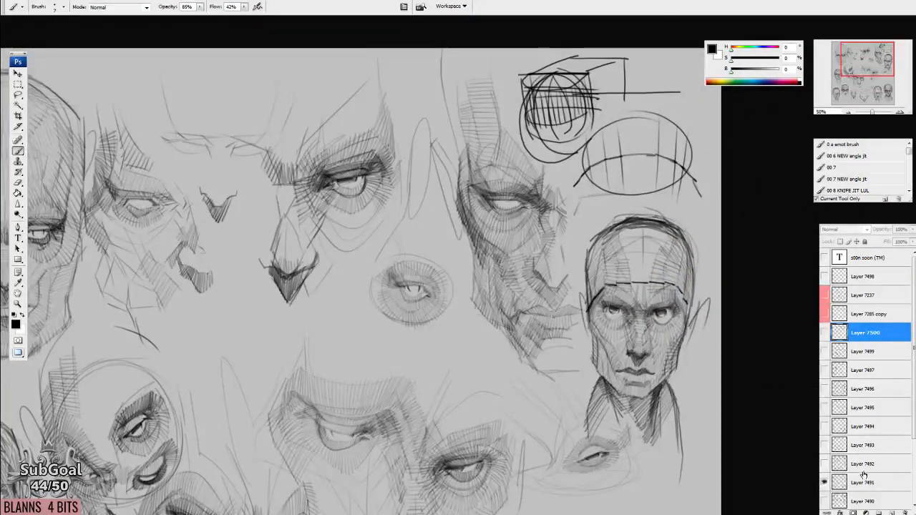
{"action": "left_click_drag", "start_coordinate": [586, 429], "coordinate": [579, 348]}
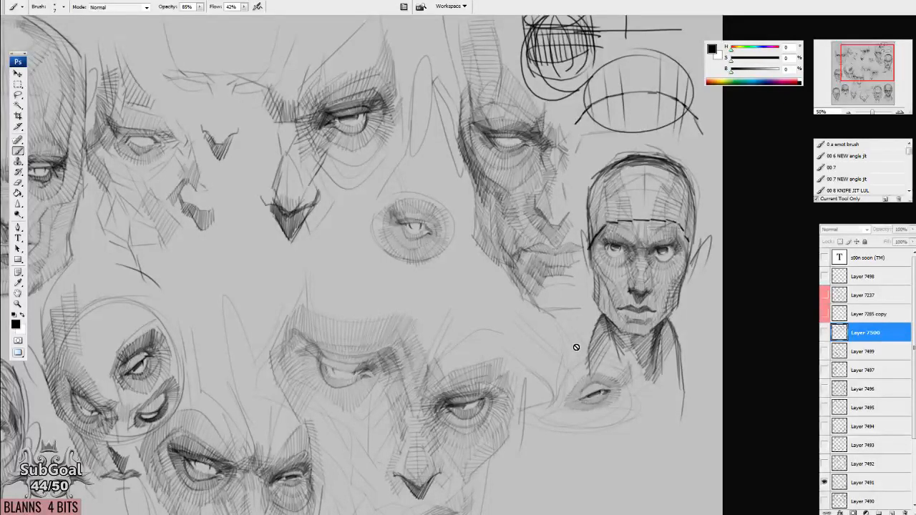
{"action": "left_click", "coordinate": [823, 482]}
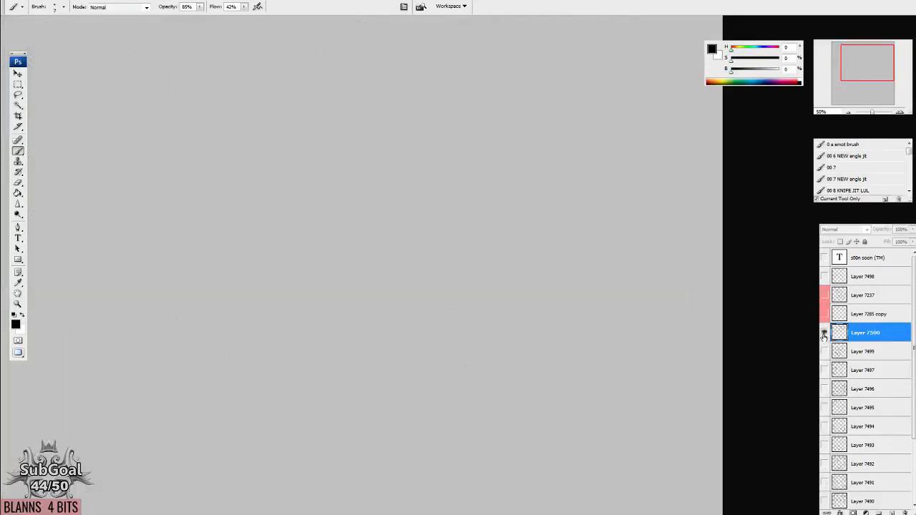
Show Layer 7500 again, lasso the square with the double-headed arrow and delete it.
{"action": "left_click", "coordinate": [823, 336]}
{"action": "mouse_move", "coordinate": [505, 437]}
{"action": "left_mouse_down"}
{"action": "mouse_move", "coordinate": [593, 317]}
{"action": "mouse_move", "coordinate": [545, 263]}
{"action": "mouse_move", "coordinate": [531, 228]}
{"action": "mouse_move", "coordinate": [515, 264]}
{"action": "left_mouse_up"}
{"action": "key", "text": "l"}
{"action": "key", "text": "Delete"}
{"action": "key", "text": "ctrl+d"}
{"action": "key", "text": "b"}
{"action": "key", "text": "ctrl+alt+0"}
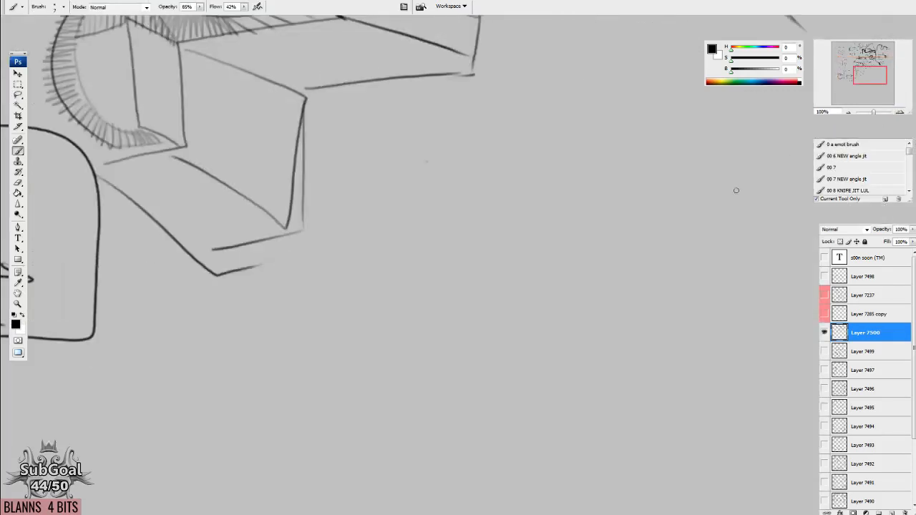
Draw a slanted arrow on the blank area below the hatched box, build a flat parallelogram from it, and number two edges 1 and 2.
{"action": "left_click_drag", "start_coordinate": [736, 190], "coordinate": [421, 296]}
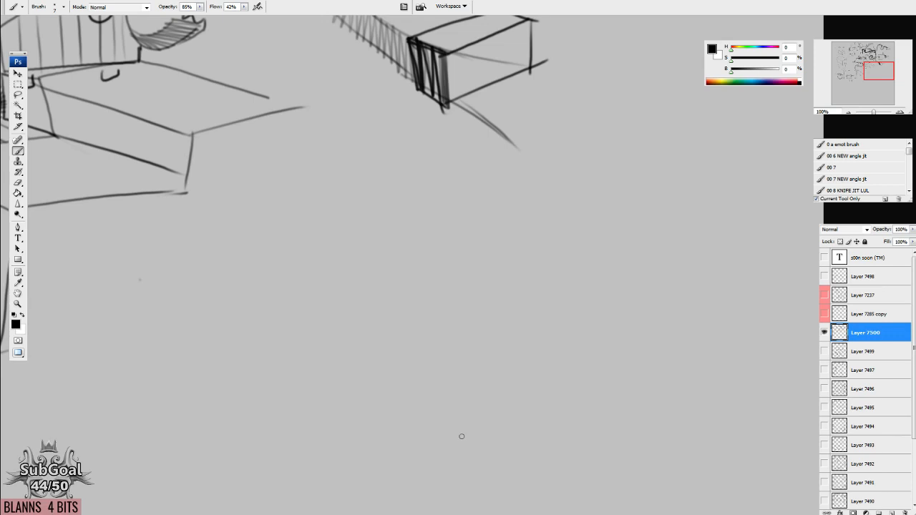
{"action": "left_click_drag", "start_coordinate": [420, 173], "coordinate": [572, 223]}
{"action": "mouse_move", "coordinate": [555, 203]}
{"action": "left_mouse_down"}
{"action": "mouse_move", "coordinate": [593, 228]}
{"action": "mouse_move", "coordinate": [519, 236]}
{"action": "left_mouse_up"}
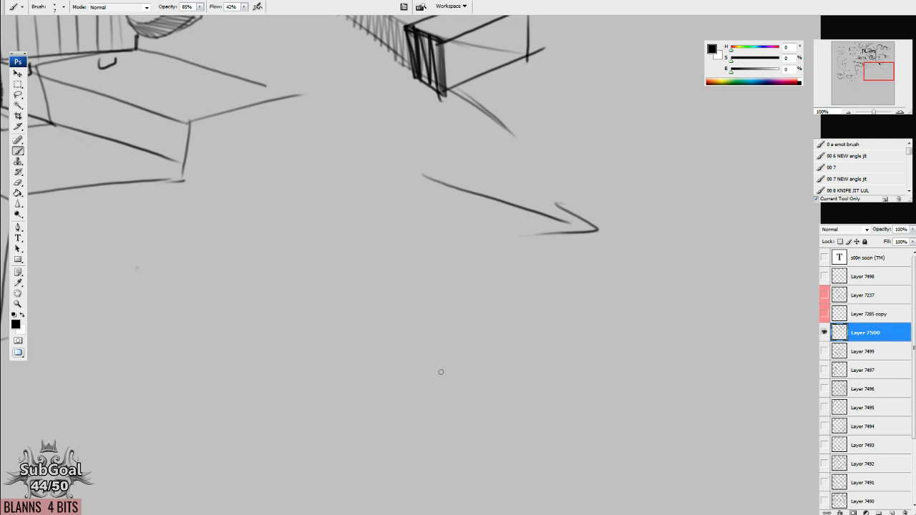
{"action": "mouse_move", "coordinate": [532, 322]}
{"action": "left_mouse_down"}
{"action": "mouse_move", "coordinate": [534, 292]}
{"action": "mouse_move", "coordinate": [505, 350]}
{"action": "left_mouse_up"}
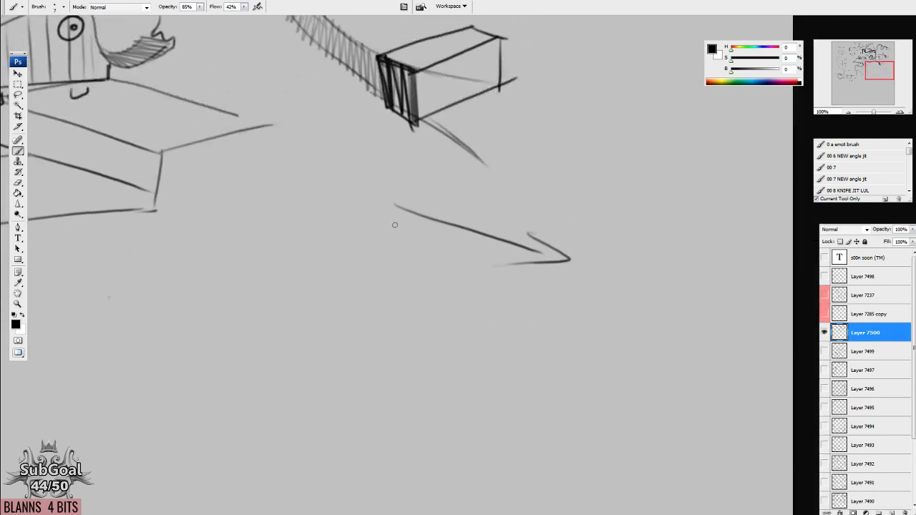
{"action": "mouse_move", "coordinate": [394, 209]}
{"action": "left_mouse_down"}
{"action": "mouse_move", "coordinate": [308, 233]}
{"action": "mouse_move", "coordinate": [429, 293]}
{"action": "left_mouse_up"}
{"action": "left_click_drag", "start_coordinate": [539, 249], "coordinate": [427, 296]}
{"action": "left_click_drag", "start_coordinate": [459, 217], "coordinate": [479, 222]}
{"action": "left_click_drag", "start_coordinate": [518, 364], "coordinate": [512, 360]}
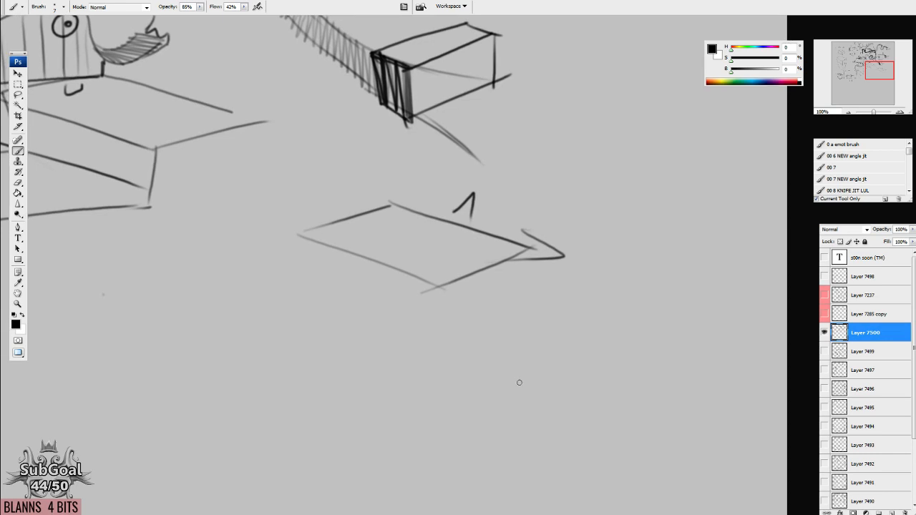
{"action": "left_click_drag", "start_coordinate": [493, 273], "coordinate": [514, 287]}
Sketch the upper and one side edge of a panel below the parallelogram, and write FLAT inside the parallelogram.
{"action": "left_click_drag", "start_coordinate": [485, 374], "coordinate": [530, 299]}
{"action": "mouse_move", "coordinate": [319, 240]}
{"action": "left_mouse_down"}
{"action": "mouse_move", "coordinate": [473, 305]}
{"action": "mouse_move", "coordinate": [444, 382]}
{"action": "left_mouse_up"}
{"action": "left_click_drag", "start_coordinate": [440, 152], "coordinate": [441, 166]}
{"action": "mouse_move", "coordinate": [428, 150]}
{"action": "left_mouse_down"}
{"action": "mouse_move", "coordinate": [449, 150]}
{"action": "mouse_move", "coordinate": [467, 166]}
{"action": "left_mouse_up"}
{"action": "mouse_move", "coordinate": [469, 167]}
{"action": "left_mouse_down"}
{"action": "mouse_move", "coordinate": [475, 150]}
{"action": "mouse_move", "coordinate": [477, 161]}
{"action": "left_mouse_up"}
{"action": "mouse_move", "coordinate": [486, 152]}
{"action": "left_mouse_down"}
{"action": "mouse_move", "coordinate": [485, 167]}
{"action": "mouse_move", "coordinate": [495, 151]}
{"action": "left_mouse_up"}
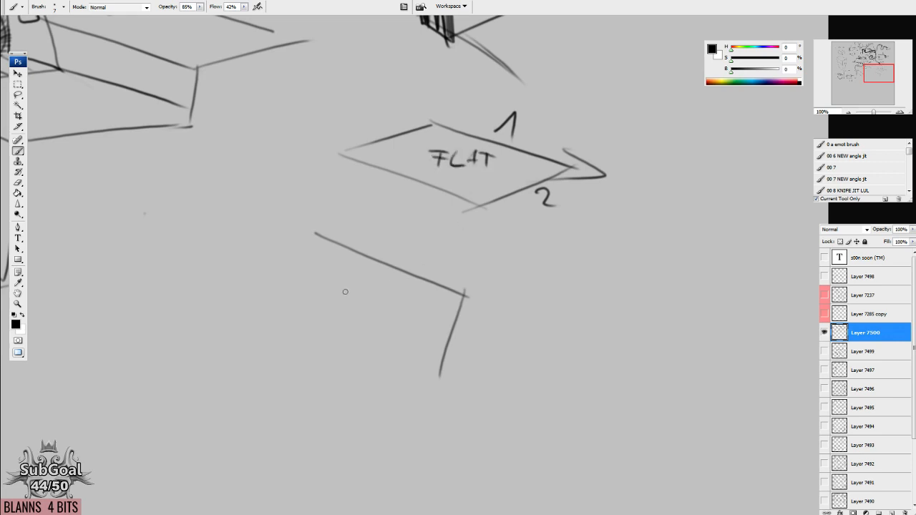
Write STRAIGHT inside the lower panel and draw its two remaining edges.
{"action": "mouse_move", "coordinate": [348, 293]}
{"action": "left_mouse_down"}
{"action": "mouse_move", "coordinate": [337, 294]}
{"action": "mouse_move", "coordinate": [338, 316]}
{"action": "left_mouse_up"}
{"action": "mouse_move", "coordinate": [354, 292]}
{"action": "left_mouse_down"}
{"action": "mouse_move", "coordinate": [354, 315]}
{"action": "mouse_move", "coordinate": [361, 293]}
{"action": "left_mouse_up"}
{"action": "mouse_move", "coordinate": [367, 295]}
{"action": "left_mouse_down"}
{"action": "mouse_move", "coordinate": [366, 316]}
{"action": "mouse_move", "coordinate": [383, 316]}
{"action": "left_mouse_up"}
{"action": "mouse_move", "coordinate": [386, 299]}
{"action": "left_mouse_down"}
{"action": "mouse_move", "coordinate": [387, 317]}
{"action": "mouse_move", "coordinate": [397, 319]}
{"action": "left_mouse_up"}
{"action": "mouse_move", "coordinate": [394, 310]}
{"action": "left_mouse_down"}
{"action": "mouse_move", "coordinate": [404, 307]}
{"action": "mouse_move", "coordinate": [411, 322]}
{"action": "left_mouse_up"}
{"action": "mouse_move", "coordinate": [426, 299]}
{"action": "left_mouse_down"}
{"action": "mouse_move", "coordinate": [418, 320]}
{"action": "mouse_move", "coordinate": [428, 312]}
{"action": "left_mouse_up"}
{"action": "mouse_move", "coordinate": [430, 301]}
{"action": "left_mouse_down"}
{"action": "mouse_move", "coordinate": [429, 323]}
{"action": "mouse_move", "coordinate": [438, 321]}
{"action": "left_mouse_up"}
{"action": "left_click_drag", "start_coordinate": [438, 309], "coordinate": [443, 326]}
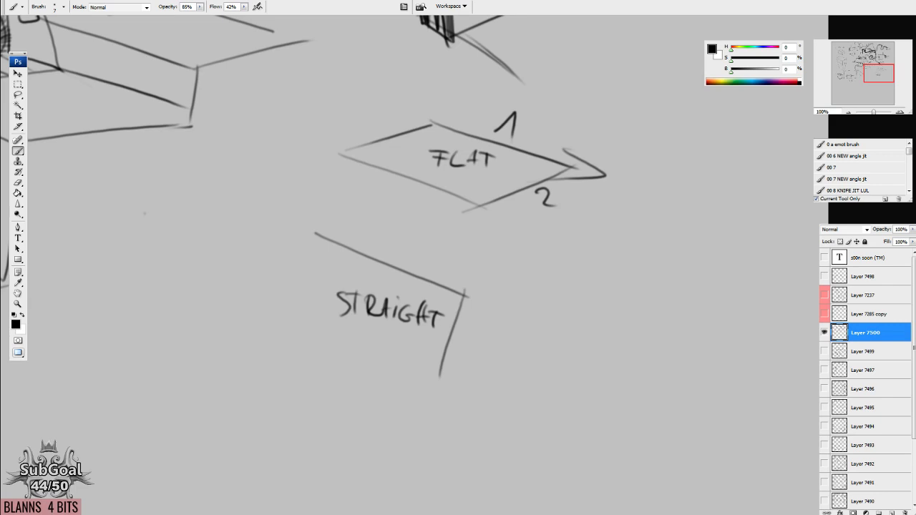
{"action": "mouse_move", "coordinate": [320, 233]}
{"action": "left_mouse_down"}
{"action": "mouse_move", "coordinate": [307, 302]}
{"action": "mouse_move", "coordinate": [437, 370]}
{"action": "left_mouse_up"}
{"action": "left_click_drag", "start_coordinate": [382, 283], "coordinate": [376, 304]}
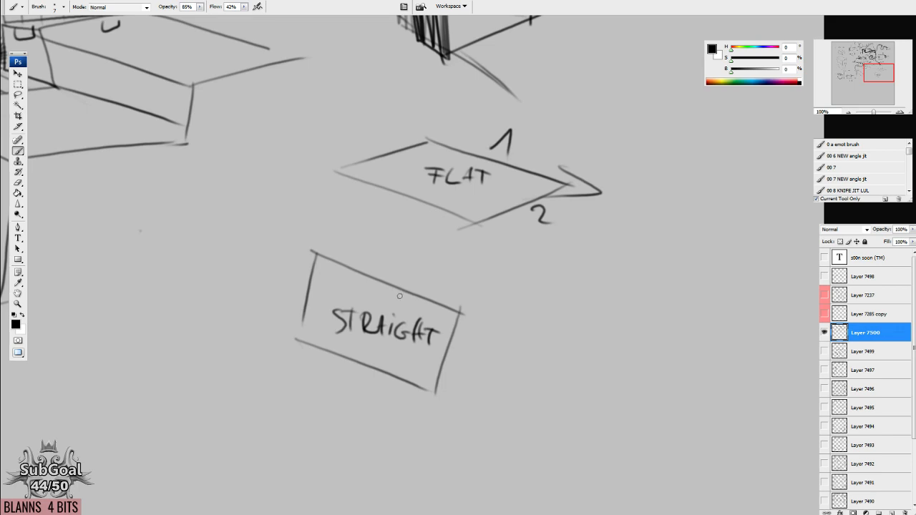
Draw a second upright panel, slanting the opposite way, beside the STRAIGHT panel and beneath the number 2.
{"action": "left_click_drag", "start_coordinate": [398, 301], "coordinate": [413, 301]}
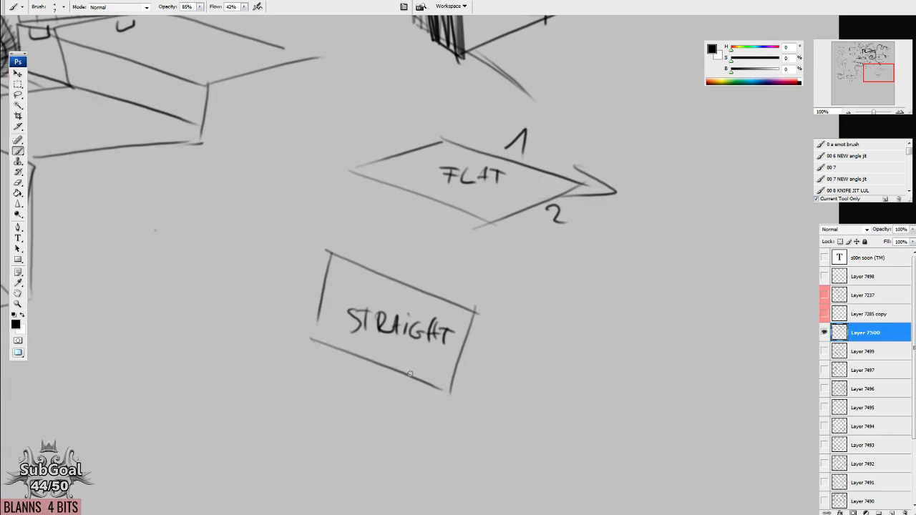
{"action": "left_click_drag", "start_coordinate": [517, 420], "coordinate": [506, 422]}
{"action": "mouse_move", "coordinate": [506, 262]}
{"action": "left_mouse_down"}
{"action": "mouse_move", "coordinate": [503, 325]}
{"action": "mouse_move", "coordinate": [604, 216]}
{"action": "mouse_move", "coordinate": [593, 284]}
{"action": "left_mouse_up"}
{"action": "left_click_drag", "start_coordinate": [596, 284], "coordinate": [523, 343]}
{"action": "mouse_move", "coordinate": [505, 265]}
{"action": "left_mouse_down"}
{"action": "mouse_move", "coordinate": [500, 352]}
{"action": "mouse_move", "coordinate": [565, 310]}
{"action": "left_mouse_up"}
{"action": "left_click_drag", "start_coordinate": [541, 378], "coordinate": [535, 375]}
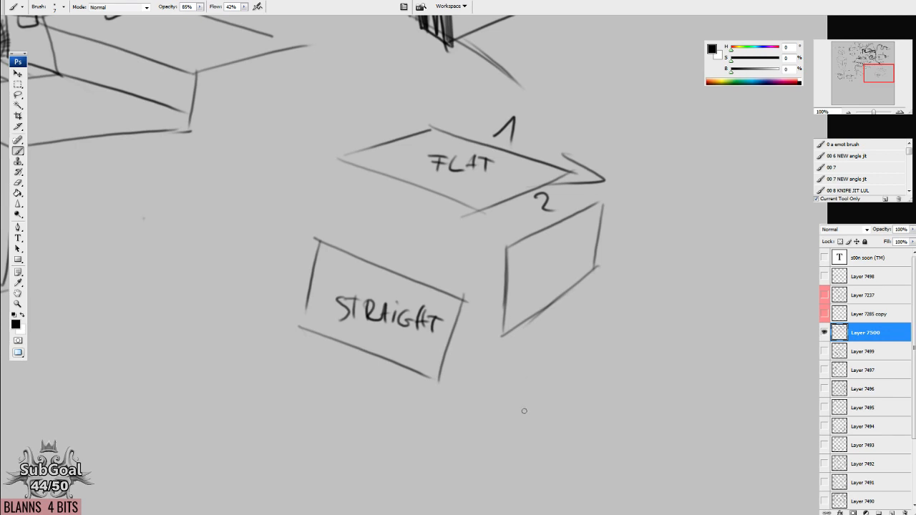
Circle the STRAIGHT panel, the blank upright panel and the FLAT parallelogram separately.
{"action": "mouse_move", "coordinate": [315, 212]}
{"action": "left_mouse_down"}
{"action": "mouse_move", "coordinate": [432, 426]}
{"action": "mouse_move", "coordinate": [222, 251]}
{"action": "left_mouse_up"}
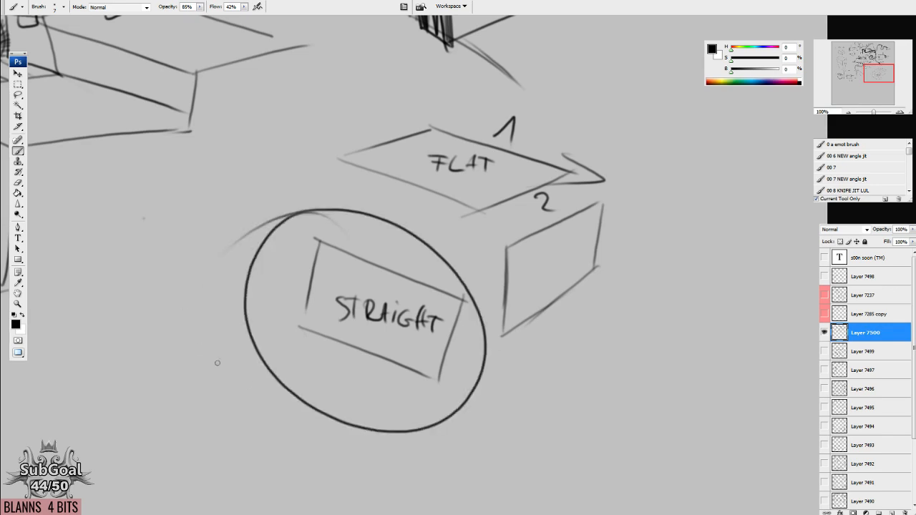
{"action": "left_click_drag", "start_coordinate": [621, 400], "coordinate": [624, 396]}
{"action": "mouse_move", "coordinate": [638, 197]}
{"action": "left_mouse_down"}
{"action": "mouse_move", "coordinate": [503, 234]}
{"action": "mouse_move", "coordinate": [651, 190]}
{"action": "left_mouse_up"}
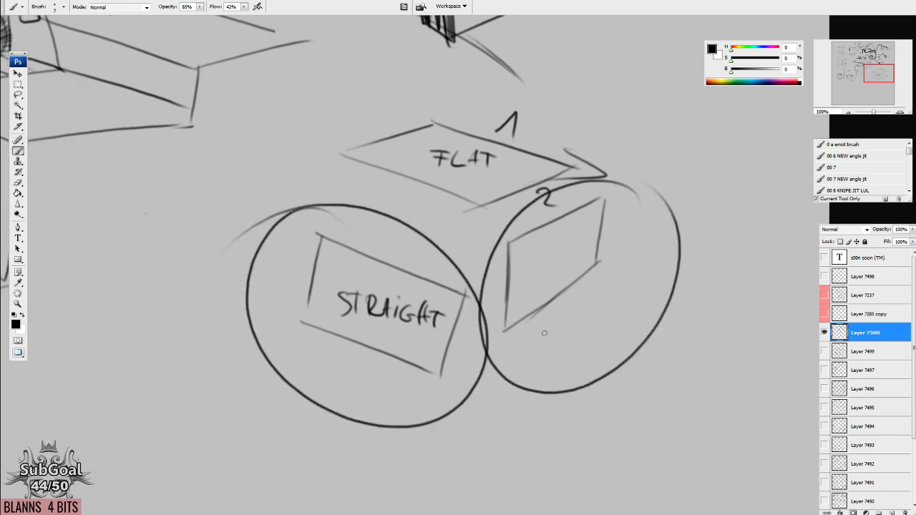
{"action": "mouse_move", "coordinate": [570, 115]}
{"action": "left_mouse_down"}
{"action": "mouse_move", "coordinate": [500, 217]}
{"action": "mouse_move", "coordinate": [557, 72]}
{"action": "left_mouse_up"}
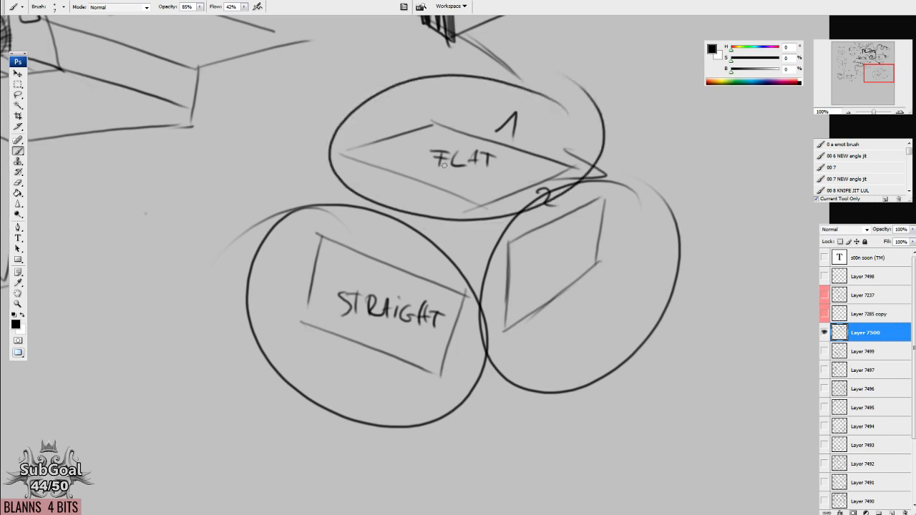
Erase the word FLAT inside the circled parallelogram and write TOP in its place.
{"action": "left_click_drag", "start_coordinate": [452, 196], "coordinate": [453, 191]}
{"action": "key", "text": "e"}
{"action": "mouse_move", "coordinate": [438, 151]}
{"action": "left_mouse_down"}
{"action": "mouse_move", "coordinate": [493, 155]}
{"action": "mouse_move", "coordinate": [449, 147]}
{"action": "left_mouse_up"}
{"action": "key", "text": "b"}
{"action": "left_click_drag", "start_coordinate": [438, 148], "coordinate": [439, 163]}
{"action": "mouse_move", "coordinate": [459, 150]}
{"action": "left_mouse_down"}
{"action": "mouse_move", "coordinate": [451, 161]}
{"action": "mouse_move", "coordinate": [458, 150]}
{"action": "left_mouse_up"}
{"action": "left_click_drag", "start_coordinate": [473, 149], "coordinate": [469, 159]}
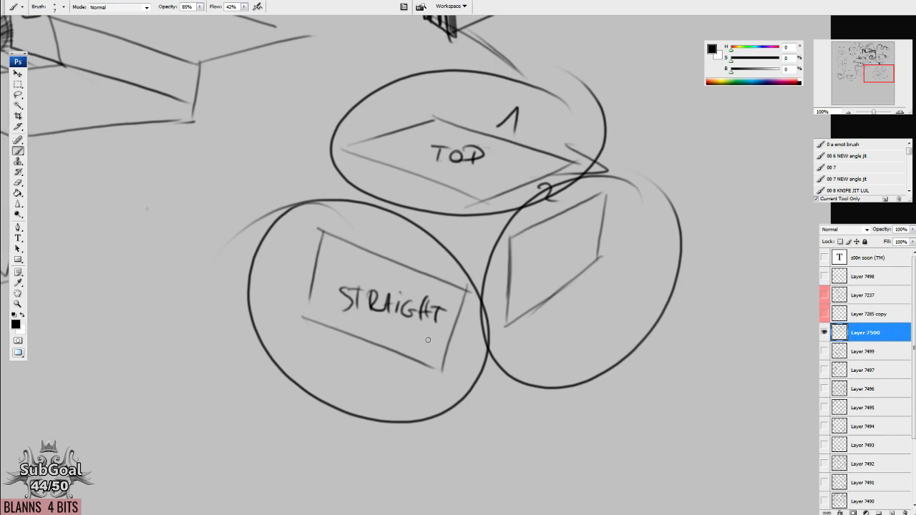
Draw a three-sided box in perspective below and to the left of the circled STRAIGHT panel, with an arrowhead on its top face.
{"action": "mouse_move", "coordinate": [460, 87]}
{"action": "left_mouse_down"}
{"action": "mouse_move", "coordinate": [445, 376]}
{"action": "mouse_move", "coordinate": [358, 302]}
{"action": "left_mouse_up"}
{"action": "mouse_move", "coordinate": [209, 409]}
{"action": "left_mouse_down"}
{"action": "mouse_move", "coordinate": [573, 217]}
{"action": "mouse_move", "coordinate": [623, 26]}
{"action": "left_mouse_up"}
{"action": "left_click_drag", "start_coordinate": [358, 228], "coordinate": [508, 287]}
{"action": "left_click_drag", "start_coordinate": [596, 382], "coordinate": [591, 373]}
{"action": "mouse_move", "coordinate": [492, 256]}
{"action": "left_mouse_down"}
{"action": "mouse_move", "coordinate": [525, 281]}
{"action": "mouse_move", "coordinate": [493, 283]}
{"action": "left_mouse_up"}
{"action": "mouse_move", "coordinate": [370, 219]}
{"action": "left_mouse_down"}
{"action": "mouse_move", "coordinate": [269, 252]}
{"action": "mouse_move", "coordinate": [416, 327]}
{"action": "mouse_move", "coordinate": [516, 271]}
{"action": "left_mouse_up"}
{"action": "mouse_move", "coordinate": [268, 273]}
{"action": "left_mouse_down"}
{"action": "mouse_move", "coordinate": [285, 360]}
{"action": "mouse_move", "coordinate": [389, 427]}
{"action": "left_mouse_up"}
{"action": "left_click_drag", "start_coordinate": [403, 326], "coordinate": [407, 431]}
{"action": "mouse_move", "coordinate": [405, 336]}
{"action": "left_mouse_down"}
{"action": "mouse_move", "coordinate": [514, 284]}
{"action": "mouse_move", "coordinate": [505, 372]}
{"action": "mouse_move", "coordinate": [407, 430]}
{"action": "left_mouse_up"}
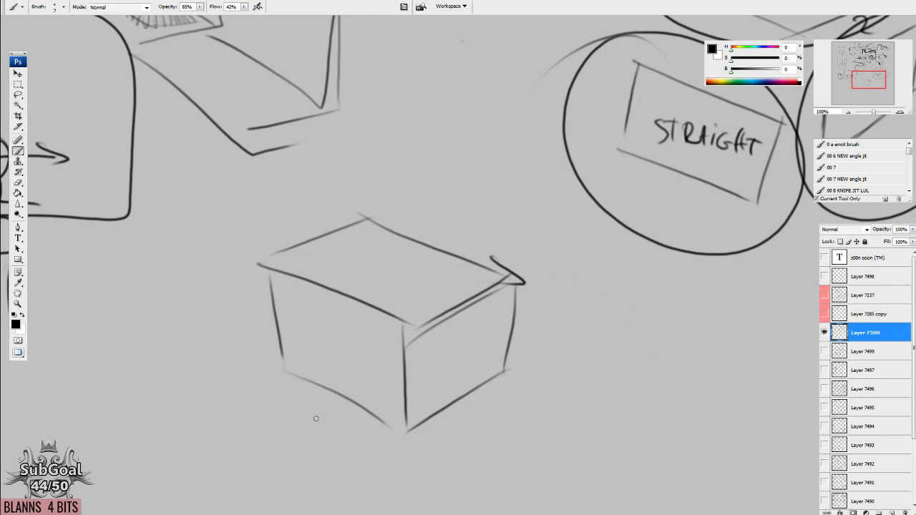
Draw two parallel arrows slanting down to the right in the empty area beneath the STRAIGHT circle.
{"action": "mouse_move", "coordinate": [716, 409]}
{"action": "left_mouse_down"}
{"action": "mouse_move", "coordinate": [511, 319]}
{"action": "mouse_move", "coordinate": [365, 290]}
{"action": "left_mouse_up"}
{"action": "left_click_drag", "start_coordinate": [377, 197], "coordinate": [586, 270]}
{"action": "mouse_move", "coordinate": [542, 230]}
{"action": "left_mouse_down"}
{"action": "mouse_move", "coordinate": [598, 267]}
{"action": "mouse_move", "coordinate": [583, 283]}
{"action": "left_mouse_up"}
{"action": "left_click_drag", "start_coordinate": [318, 269], "coordinate": [550, 340]}
{"action": "mouse_move", "coordinate": [487, 303]}
{"action": "left_mouse_down"}
{"action": "mouse_move", "coordinate": [506, 314]}
{"action": "mouse_move", "coordinate": [465, 349]}
{"action": "left_mouse_up"}
{"action": "scroll", "coordinate": [385, 381], "scroll_direction": "down", "scroll_amount": 1}
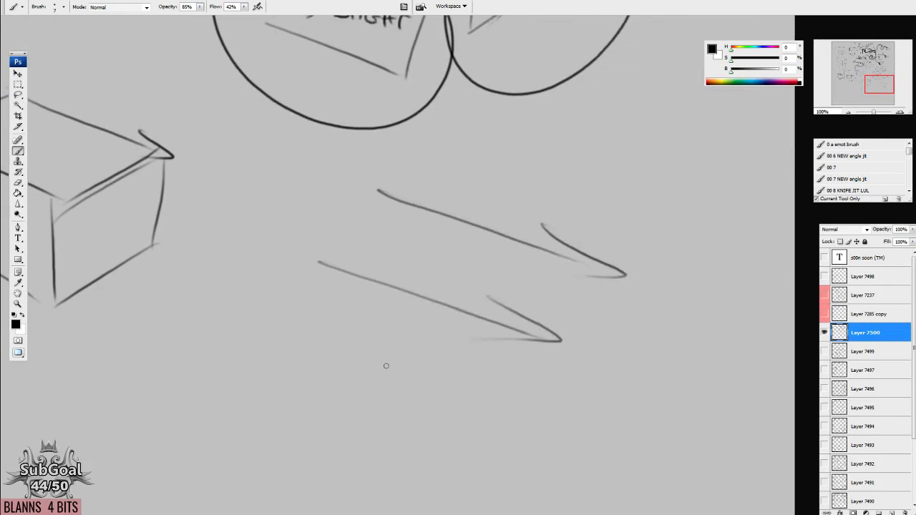
Lasso the lower of the two parallel arrows, delete it and clear the selection.
{"action": "key", "text": "l"}
{"action": "mouse_move", "coordinate": [357, 229]}
{"action": "left_mouse_down"}
{"action": "mouse_move", "coordinate": [419, 390]}
{"action": "mouse_move", "coordinate": [419, 259]}
{"action": "left_mouse_up"}
{"action": "key", "text": "Delete"}
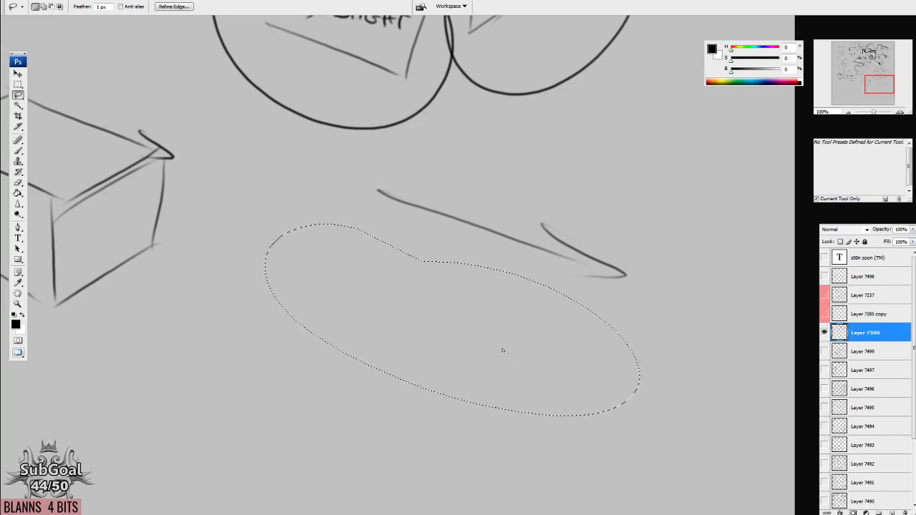
{"action": "key", "text": "ctrl+d"}
Draw a steeper lower edge beneath the remaining arrow and join both lines with two side edges to close the plane.
{"action": "key", "text": "b"}
{"action": "left_click_drag", "start_coordinate": [479, 302], "coordinate": [497, 280]}
{"action": "left_click_drag", "start_coordinate": [376, 259], "coordinate": [373, 262]}
{"action": "mouse_move", "coordinate": [332, 226]}
{"action": "left_mouse_down"}
{"action": "mouse_move", "coordinate": [520, 376]}
{"action": "mouse_move", "coordinate": [514, 385]}
{"action": "left_mouse_up"}
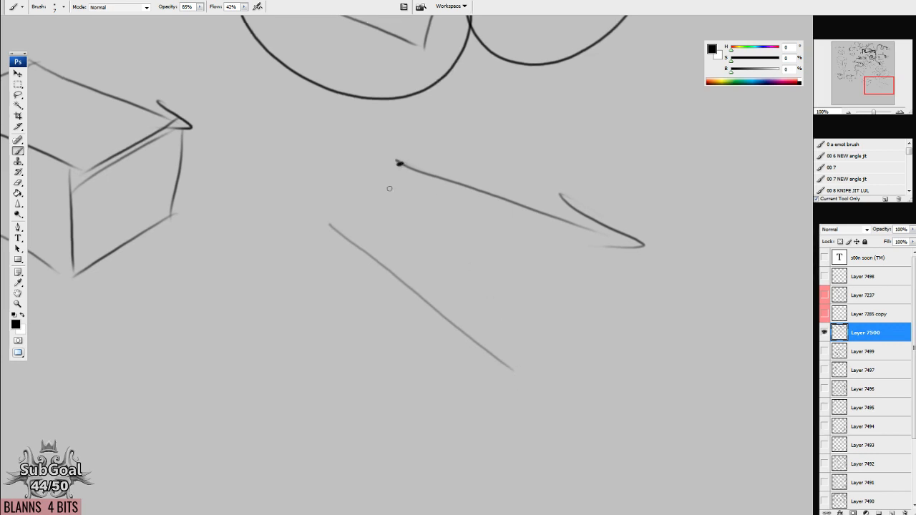
{"action": "left_click_drag", "start_coordinate": [400, 164], "coordinate": [330, 227]}
{"action": "mouse_move", "coordinate": [596, 235]}
{"action": "left_mouse_down"}
{"action": "mouse_move", "coordinate": [499, 355]}
{"action": "mouse_move", "coordinate": [618, 399]}
{"action": "mouse_move", "coordinate": [599, 391]}
{"action": "left_mouse_up"}
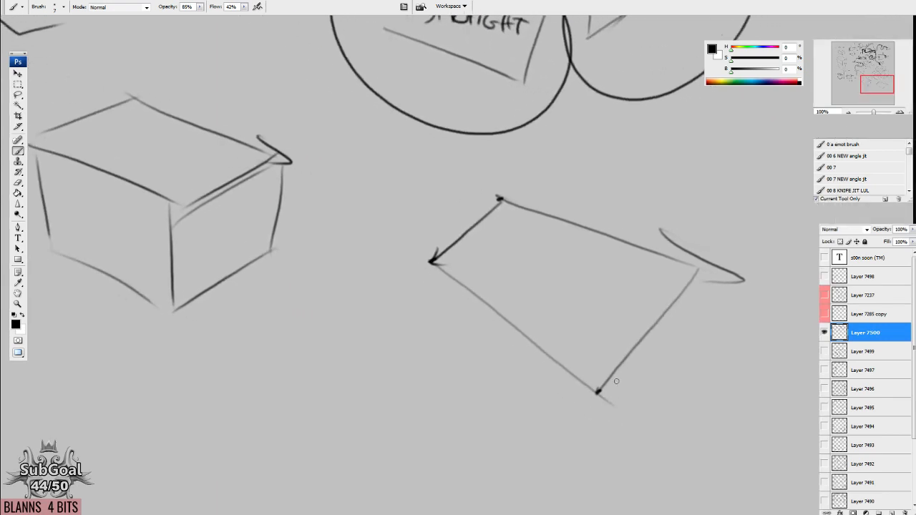
Draw an arrow along the middle of the widening plane, pointing up toward its narrow end.
{"action": "mouse_move", "coordinate": [635, 328]}
{"action": "left_mouse_down"}
{"action": "mouse_move", "coordinate": [493, 261]}
{"action": "mouse_move", "coordinate": [513, 287]}
{"action": "left_mouse_up"}
{"action": "left_click_drag", "start_coordinate": [532, 324], "coordinate": [564, 385]}
{"action": "left_click_drag", "start_coordinate": [490, 392], "coordinate": [357, 323]}
{"action": "mouse_move", "coordinate": [538, 383]}
{"action": "left_mouse_down"}
{"action": "mouse_move", "coordinate": [540, 396]}
{"action": "mouse_move", "coordinate": [621, 464]}
{"action": "left_mouse_up"}
{"action": "left_click_drag", "start_coordinate": [495, 357], "coordinate": [549, 420]}
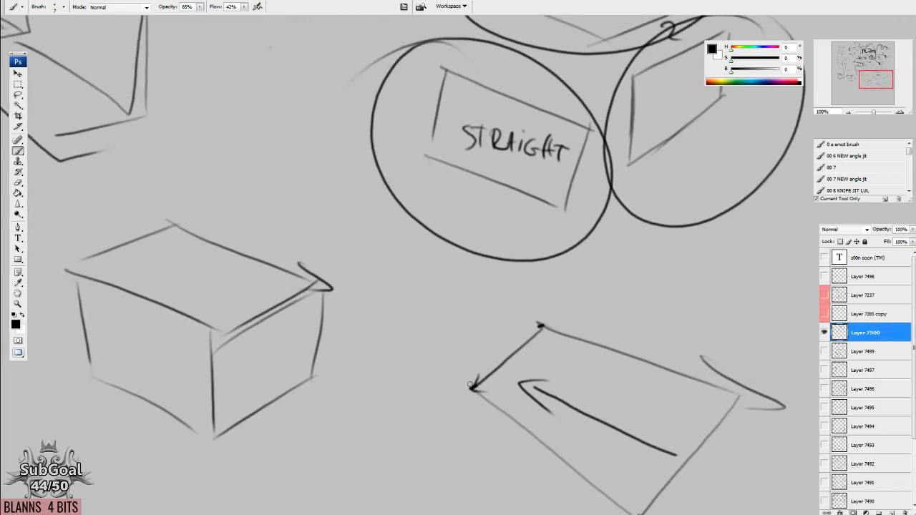
{"action": "left_click_drag", "start_coordinate": [473, 383], "coordinate": [468, 355]}
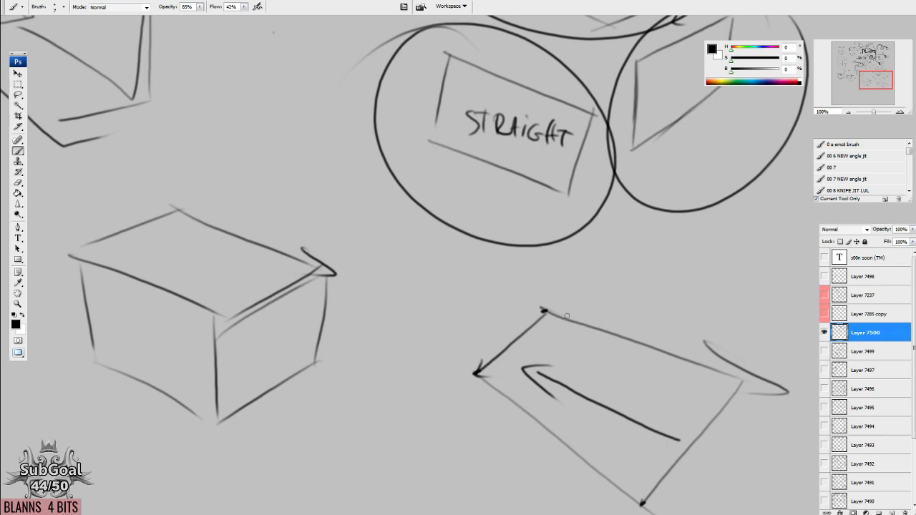
Darken the plane's two long edges with arrowheads, draw a double-headed arrow across it, and number the edges 1 and 2.
{"action": "left_click_drag", "start_coordinate": [545, 311], "coordinate": [747, 384]}
{"action": "left_click_drag", "start_coordinate": [625, 318], "coordinate": [657, 328]}
{"action": "left_click_drag", "start_coordinate": [588, 442], "coordinate": [577, 340]}
{"action": "left_click_drag", "start_coordinate": [498, 350], "coordinate": [521, 370]}
{"action": "left_click_drag", "start_coordinate": [461, 271], "coordinate": [646, 405]}
{"action": "mouse_move", "coordinate": [559, 313]}
{"action": "left_mouse_down"}
{"action": "mouse_move", "coordinate": [609, 251]}
{"action": "mouse_move", "coordinate": [615, 270]}
{"action": "left_mouse_up"}
{"action": "mouse_move", "coordinate": [559, 296]}
{"action": "left_mouse_down"}
{"action": "mouse_move", "coordinate": [573, 319]}
{"action": "mouse_move", "coordinate": [548, 307]}
{"action": "left_mouse_up"}
{"action": "mouse_move", "coordinate": [446, 272]}
{"action": "left_mouse_down"}
{"action": "mouse_move", "coordinate": [474, 295]}
{"action": "mouse_move", "coordinate": [487, 329]}
{"action": "left_mouse_up"}
{"action": "left_click_drag", "start_coordinate": [636, 385], "coordinate": [655, 455]}
{"action": "mouse_move", "coordinate": [573, 229]}
{"action": "left_mouse_down"}
{"action": "mouse_move", "coordinate": [517, 227]}
{"action": "mouse_move", "coordinate": [564, 259]}
{"action": "left_mouse_up"}
{"action": "left_click_drag", "start_coordinate": [572, 349], "coordinate": [533, 402]}
{"action": "scroll", "coordinate": [533, 402], "scroll_direction": "down", "scroll_amount": 3}
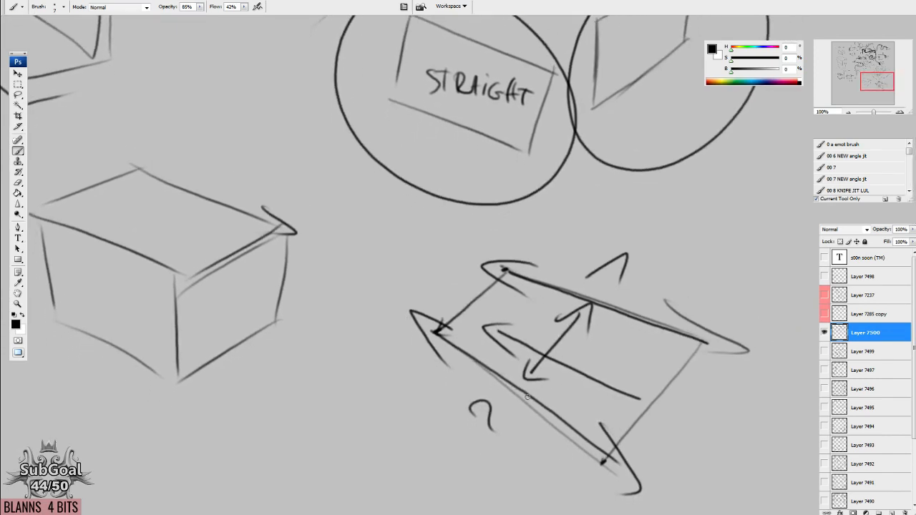
Extend the box's two long top edges back through the framed figure sketch and end them with arrowheads.
{"action": "mouse_move", "coordinate": [241, 276]}
{"action": "left_mouse_down"}
{"action": "mouse_move", "coordinate": [531, 345]}
{"action": "mouse_move", "coordinate": [461, 325]}
{"action": "mouse_move", "coordinate": [209, 222]}
{"action": "left_mouse_up"}
{"action": "left_click_drag", "start_coordinate": [603, 293], "coordinate": [243, 151]}
{"action": "mouse_move", "coordinate": [310, 254]}
{"action": "left_mouse_down"}
{"action": "mouse_move", "coordinate": [592, 454]}
{"action": "mouse_move", "coordinate": [494, 425]}
{"action": "mouse_move", "coordinate": [169, 272]}
{"action": "left_mouse_up"}
{"action": "left_click_drag", "start_coordinate": [628, 390], "coordinate": [216, 222]}
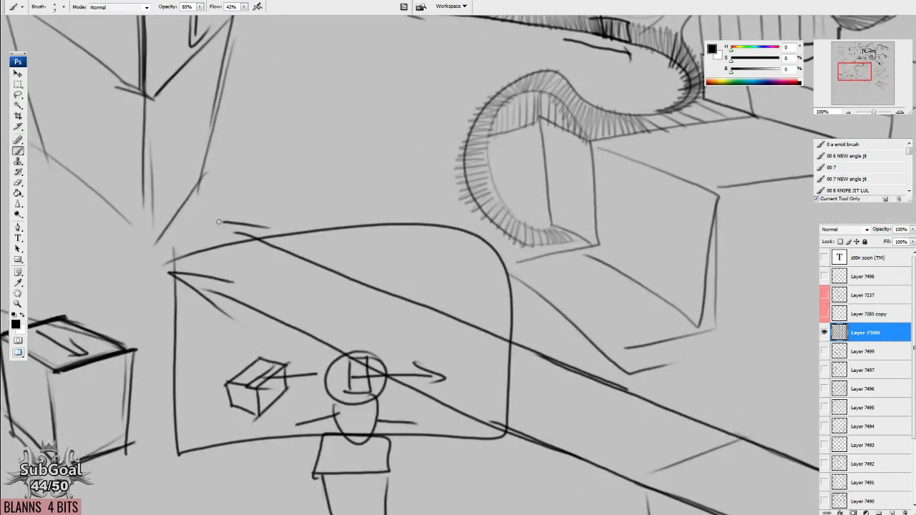
{"action": "mouse_move", "coordinate": [656, 458]}
{"action": "left_mouse_down"}
{"action": "mouse_move", "coordinate": [496, 380]}
{"action": "mouse_move", "coordinate": [71, 284]}
{"action": "left_mouse_up"}
Draw an arrow pointing at the box's near top edge and add a steeper diagonal line from its back corner.
{"action": "mouse_move", "coordinate": [488, 439]}
{"action": "left_mouse_down"}
{"action": "mouse_move", "coordinate": [467, 364]}
{"action": "mouse_move", "coordinate": [607, 362]}
{"action": "mouse_move", "coordinate": [668, 373]}
{"action": "left_mouse_up"}
{"action": "left_click_drag", "start_coordinate": [233, 303], "coordinate": [282, 279]}
{"action": "left_click_drag", "start_coordinate": [259, 275], "coordinate": [272, 292]}
{"action": "left_click_drag", "start_coordinate": [238, 237], "coordinate": [385, 350]}
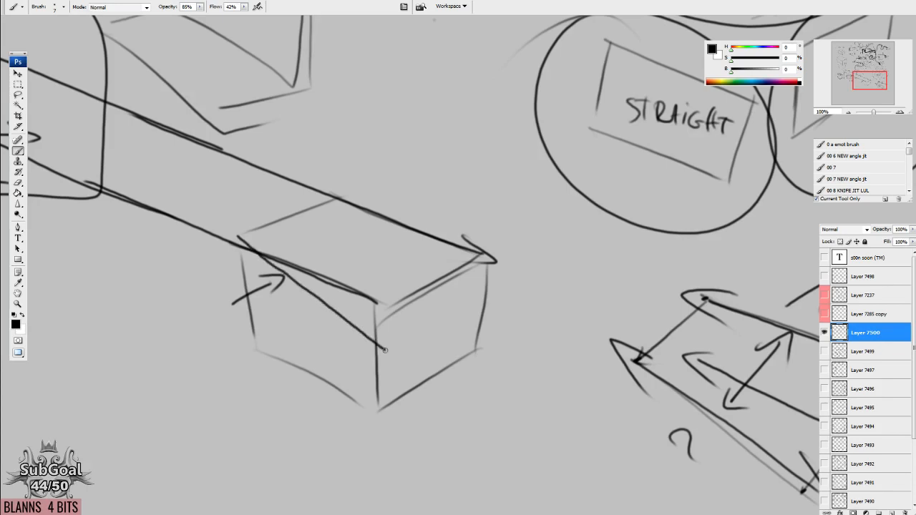
Sketch the top face of a new box below the extended one, with its long edges converging toward the back.
{"action": "mouse_move", "coordinate": [292, 246]}
{"action": "left_mouse_down"}
{"action": "mouse_move", "coordinate": [419, 381]}
{"action": "mouse_move", "coordinate": [318, 328]}
{"action": "mouse_move", "coordinate": [219, 225]}
{"action": "mouse_move", "coordinate": [203, 213]}
{"action": "mouse_move", "coordinate": [210, 217]}
{"action": "mouse_move", "coordinate": [197, 222]}
{"action": "mouse_move", "coordinate": [211, 165]}
{"action": "mouse_move", "coordinate": [157, 182]}
{"action": "mouse_move", "coordinate": [214, 163]}
{"action": "left_mouse_up"}
{"action": "left_click_drag", "start_coordinate": [289, 364], "coordinate": [355, 218]}
{"action": "left_click_drag", "start_coordinate": [186, 366], "coordinate": [264, 182]}
{"action": "left_click_drag", "start_coordinate": [282, 255], "coordinate": [343, 385]}
{"action": "left_click_drag", "start_coordinate": [360, 223], "coordinate": [516, 292]}
{"action": "left_click_drag", "start_coordinate": [281, 250], "coordinate": [390, 225]}
{"action": "mouse_move", "coordinate": [329, 391]}
{"action": "left_mouse_down"}
{"action": "mouse_move", "coordinate": [531, 290]}
{"action": "mouse_move", "coordinate": [487, 407]}
{"action": "left_mouse_up"}
{"action": "mouse_move", "coordinate": [352, 379]}
{"action": "left_mouse_down"}
{"action": "mouse_move", "coordinate": [375, 453]}
{"action": "mouse_move", "coordinate": [522, 387]}
{"action": "left_mouse_up"}
Add the new box's side edges and darken the left and front edges of its top face.
{"action": "left_click_drag", "start_coordinate": [271, 249], "coordinate": [290, 358]}
{"action": "left_click_drag", "start_coordinate": [290, 376], "coordinate": [370, 474]}
{"action": "left_click_drag", "start_coordinate": [355, 394], "coordinate": [370, 409]}
{"action": "left_click_drag", "start_coordinate": [269, 250], "coordinate": [365, 404]}
{"action": "left_click_drag", "start_coordinate": [279, 260], "coordinate": [356, 368]}
{"action": "mouse_move", "coordinate": [375, 237]}
{"action": "left_mouse_down"}
{"action": "mouse_move", "coordinate": [511, 312]}
{"action": "mouse_move", "coordinate": [367, 405]}
{"action": "left_mouse_up"}
{"action": "left_click_drag", "start_coordinate": [531, 309], "coordinate": [352, 399]}
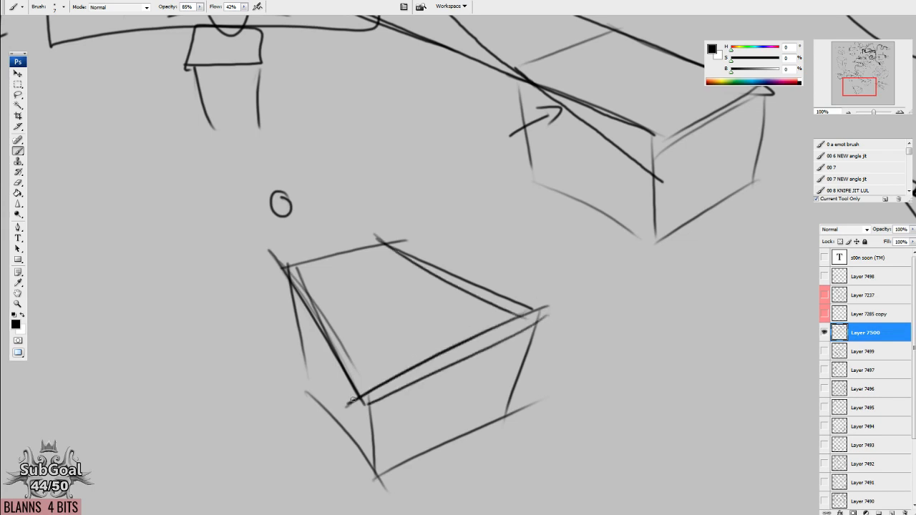
Darken the back edge of the new box's top and draw guide lines from its corners to the small circle above.
{"action": "left_click_drag", "start_coordinate": [415, 242], "coordinate": [254, 289]}
{"action": "left_click_drag", "start_coordinate": [484, 263], "coordinate": [279, 196]}
{"action": "left_click_drag", "start_coordinate": [329, 226], "coordinate": [279, 197]}
{"action": "left_click_drag", "start_coordinate": [289, 264], "coordinate": [285, 207]}
{"action": "left_click_drag", "start_coordinate": [280, 192], "coordinate": [278, 215]}
Mark the direction of the new box's front vertical edges with downward strokes and arrowheads.
{"action": "mouse_move", "coordinate": [392, 412]}
{"action": "left_mouse_down"}
{"action": "mouse_move", "coordinate": [370, 212]}
{"action": "mouse_move", "coordinate": [352, 351]}
{"action": "left_mouse_up"}
{"action": "left_click_drag", "start_coordinate": [327, 306], "coordinate": [389, 329]}
{"action": "left_click_drag", "start_coordinate": [509, 139], "coordinate": [470, 265]}
{"action": "left_click_drag", "start_coordinate": [473, 220], "coordinate": [471, 302]}
{"action": "mouse_move", "coordinate": [516, 115]}
{"action": "left_mouse_down"}
{"action": "mouse_move", "coordinate": [514, 187]}
{"action": "mouse_move", "coordinate": [535, 192]}
{"action": "left_mouse_up"}
{"action": "scroll", "coordinate": [517, 349], "scroll_direction": "down", "scroll_amount": 2}
{"action": "scroll", "coordinate": [506, 192], "scroll_direction": "down", "scroll_amount": 2}
Extend the box's front edges far down the canvas, one straight and one slanting in to meet the near edge's extension.
{"action": "left_click_drag", "start_coordinate": [533, 81], "coordinate": [514, 490]}
{"action": "left_click_drag", "start_coordinate": [507, 96], "coordinate": [383, 478]}
{"action": "mouse_move", "coordinate": [354, 168]}
{"action": "left_mouse_down"}
{"action": "mouse_move", "coordinate": [367, 489]}
{"action": "mouse_move", "coordinate": [386, 476]}
{"action": "left_mouse_up"}
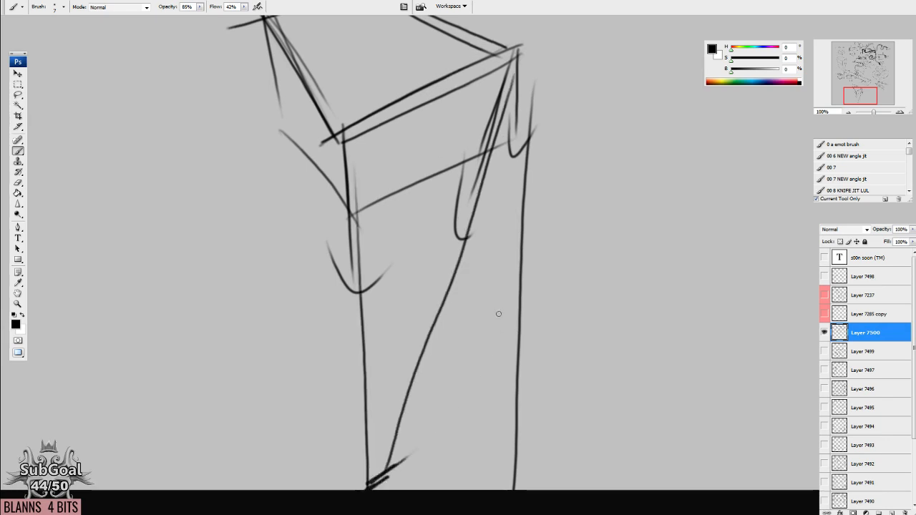
{"action": "left_click_drag", "start_coordinate": [497, 313], "coordinate": [480, 378]}
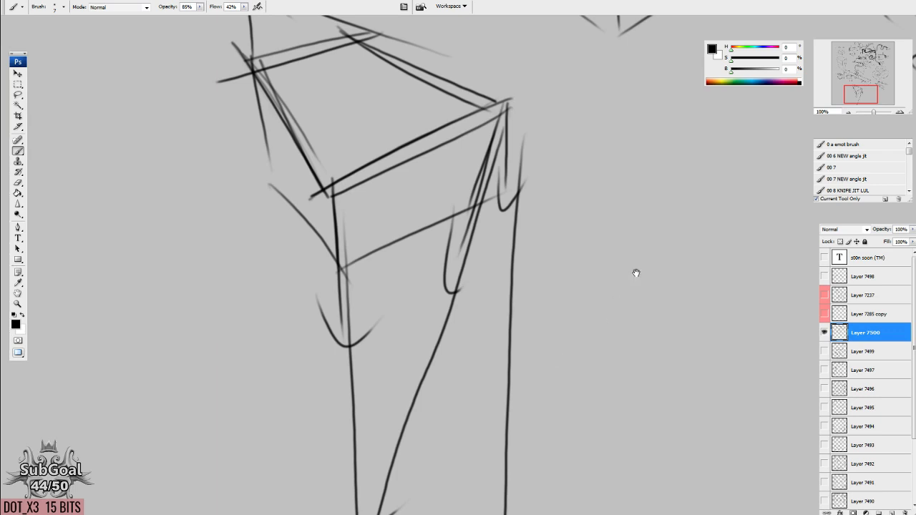
Draw a rounded frame with a horizon line in the empty area beside the tall box.
{"action": "left_click_drag", "start_coordinate": [651, 228], "coordinate": [316, 446]}
{"action": "mouse_move", "coordinate": [611, 244]}
{"action": "left_mouse_down"}
{"action": "mouse_move", "coordinate": [541, 322]}
{"action": "mouse_move", "coordinate": [471, 370]}
{"action": "left_mouse_up"}
{"action": "left_click_drag", "start_coordinate": [641, 407], "coordinate": [549, 299]}
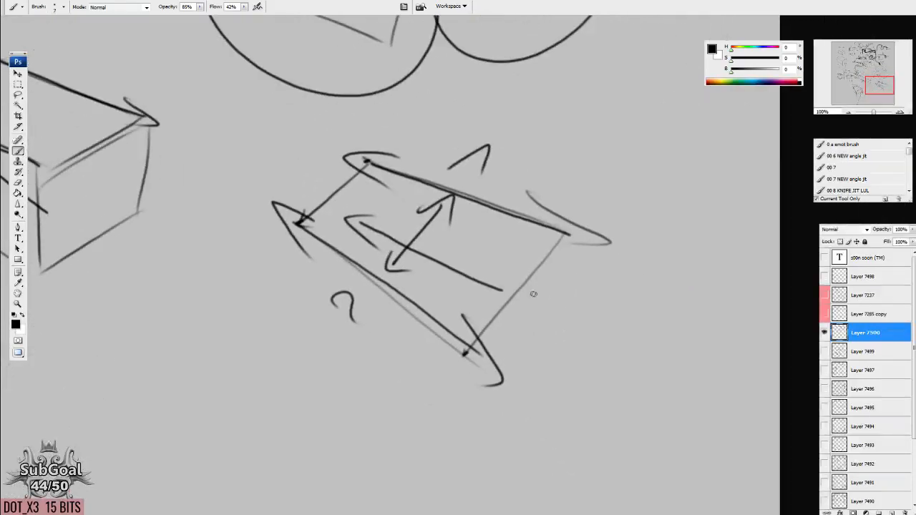
{"action": "left_click_drag", "start_coordinate": [438, 393], "coordinate": [683, 322]}
{"action": "left_click_drag", "start_coordinate": [513, 400], "coordinate": [522, 384]}
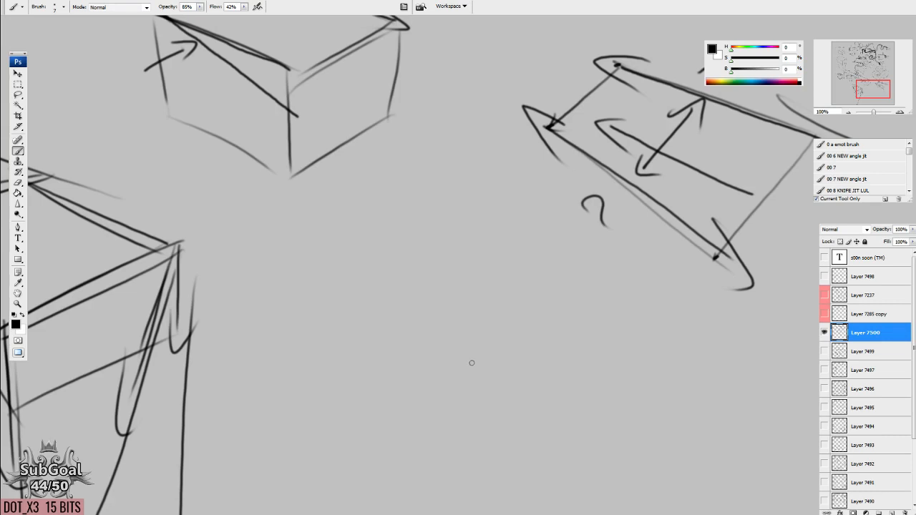
{"action": "left_click_drag", "start_coordinate": [610, 363], "coordinate": [444, 454]}
{"action": "left_click_drag", "start_coordinate": [486, 368], "coordinate": [476, 356]}
{"action": "left_click_drag", "start_coordinate": [474, 395], "coordinate": [531, 346]}
{"action": "mouse_move", "coordinate": [291, 113]}
{"action": "left_mouse_down"}
{"action": "mouse_move", "coordinate": [287, 260]}
{"action": "mouse_move", "coordinate": [591, 281]}
{"action": "mouse_move", "coordinate": [271, 123]}
{"action": "left_mouse_up"}
{"action": "left_click_drag", "start_coordinate": [227, 204], "coordinate": [616, 196]}
Draw a perspective grid in the frame, with lines fanning out from the vanishing point and horizontal lines crossing them.
{"action": "left_click_drag", "start_coordinate": [434, 191], "coordinate": [254, 285]}
{"action": "left_click_drag", "start_coordinate": [373, 189], "coordinate": [227, 268]}
{"action": "left_click_drag", "start_coordinate": [414, 206], "coordinate": [305, 332]}
{"action": "mouse_move", "coordinate": [436, 203]}
{"action": "left_mouse_down"}
{"action": "mouse_move", "coordinate": [388, 317]}
{"action": "mouse_move", "coordinate": [449, 324]}
{"action": "left_mouse_up"}
{"action": "left_click_drag", "start_coordinate": [452, 206], "coordinate": [524, 318]}
{"action": "mouse_move", "coordinate": [486, 206]}
{"action": "left_mouse_down"}
{"action": "mouse_move", "coordinate": [586, 284]}
{"action": "mouse_move", "coordinate": [636, 248]}
{"action": "left_mouse_up"}
{"action": "left_click_drag", "start_coordinate": [269, 221], "coordinate": [612, 211]}
{"action": "left_click_drag", "start_coordinate": [240, 242], "coordinate": [612, 229]}
{"action": "left_click_drag", "start_coordinate": [242, 265], "coordinate": [616, 245]}
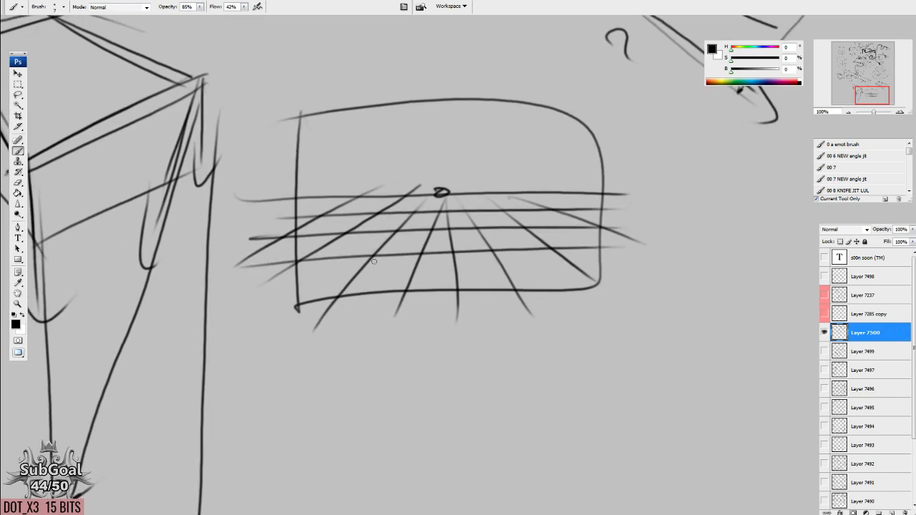
Draw a small box on the perspective grid, with its side edges following the lines to the vanishing point.
{"action": "mouse_move", "coordinate": [372, 254]}
{"action": "left_mouse_down"}
{"action": "mouse_move", "coordinate": [399, 210]}
{"action": "mouse_move", "coordinate": [441, 211]}
{"action": "mouse_move", "coordinate": [422, 229]}
{"action": "mouse_move", "coordinate": [421, 255]}
{"action": "left_mouse_up"}
{"action": "left_click_drag", "start_coordinate": [438, 211], "coordinate": [428, 247]}
{"action": "left_click_drag", "start_coordinate": [372, 228], "coordinate": [429, 228]}
{"action": "left_click_drag", "start_coordinate": [371, 251], "coordinate": [429, 250]}
{"action": "left_click_drag", "start_coordinate": [424, 228], "coordinate": [423, 255]}
{"action": "left_click_drag", "start_coordinate": [389, 227], "coordinate": [356, 228]}
{"action": "left_click_drag", "start_coordinate": [537, 369], "coordinate": [530, 385]}
{"action": "left_click_drag", "start_coordinate": [546, 265], "coordinate": [537, 265]}
{"action": "left_click_drag", "start_coordinate": [465, 290], "coordinate": [456, 294]}
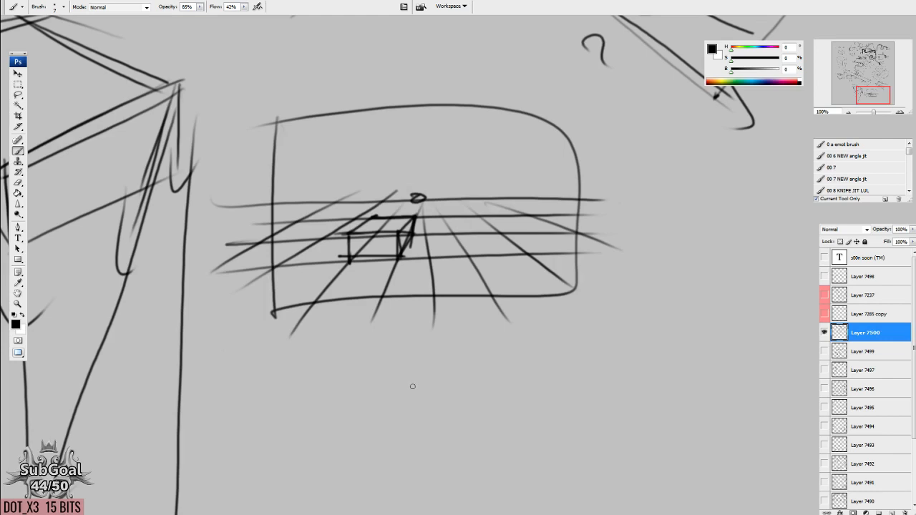
Draw a slanted parallelogram with an arrowhead on its lower edge in the empty area beyond the framed grid.
{"action": "left_click_drag", "start_coordinate": [610, 423], "coordinate": [357, 209]}
{"action": "left_click_drag", "start_coordinate": [607, 86], "coordinate": [513, 307]}
{"action": "left_click_drag", "start_coordinate": [431, 176], "coordinate": [622, 228]}
{"action": "left_click_drag", "start_coordinate": [341, 244], "coordinate": [597, 313]}
{"action": "left_click_drag", "start_coordinate": [562, 280], "coordinate": [551, 330]}
{"action": "left_click_drag", "start_coordinate": [643, 222], "coordinate": [547, 299]}
{"action": "left_click_drag", "start_coordinate": [449, 170], "coordinate": [320, 251]}
{"action": "left_click_drag", "start_coordinate": [352, 289], "coordinate": [351, 286]}
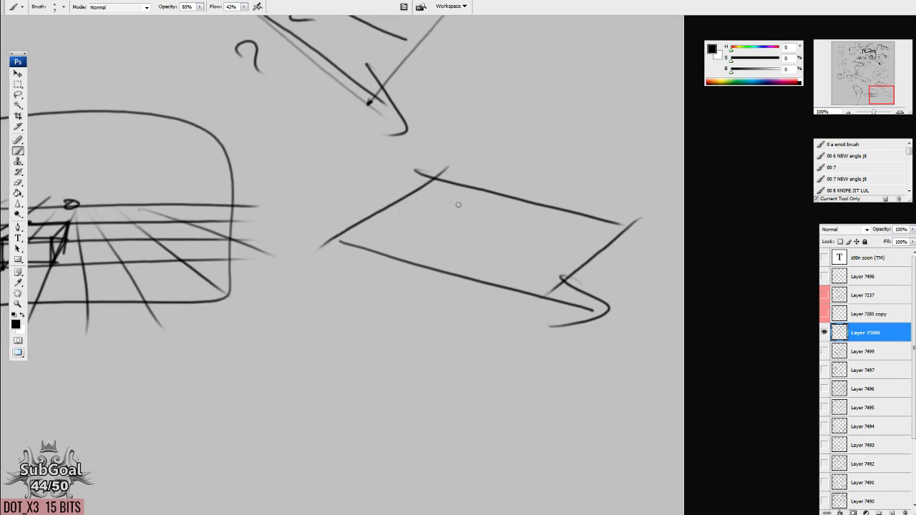
Redraw the grid's converging lines longer and darken the small box's edges toward the vanishing point.
{"action": "left_click_drag", "start_coordinate": [373, 347], "coordinate": [529, 504]}
{"action": "left_click_drag", "start_coordinate": [349, 368], "coordinate": [504, 241]}
{"action": "left_click_drag", "start_coordinate": [394, 245], "coordinate": [242, 383]}
{"action": "left_click_drag", "start_coordinate": [368, 239], "coordinate": [188, 349]}
{"action": "left_click_drag", "start_coordinate": [301, 242], "coordinate": [104, 348]}
{"action": "mouse_move", "coordinate": [401, 242]}
{"action": "left_mouse_down"}
{"action": "mouse_move", "coordinate": [421, 426]}
{"action": "mouse_move", "coordinate": [520, 381]}
{"action": "left_mouse_up"}
{"action": "left_click_drag", "start_coordinate": [460, 274], "coordinate": [527, 326]}
{"action": "left_click_drag", "start_coordinate": [345, 265], "coordinate": [277, 315]}
{"action": "mouse_move", "coordinate": [319, 283]}
{"action": "left_mouse_down"}
{"action": "mouse_move", "coordinate": [372, 246]}
{"action": "mouse_move", "coordinate": [367, 292]}
{"action": "mouse_move", "coordinate": [392, 245]}
{"action": "mouse_move", "coordinate": [323, 278]}
{"action": "left_mouse_up"}
{"action": "mouse_move", "coordinate": [398, 223]}
{"action": "left_mouse_down"}
{"action": "mouse_move", "coordinate": [349, 266]}
{"action": "mouse_move", "coordinate": [368, 296]}
{"action": "left_mouse_up"}
{"action": "left_click_drag", "start_coordinate": [405, 222], "coordinate": [394, 234]}
{"action": "left_click_drag", "start_coordinate": [352, 329], "coordinate": [413, 215]}
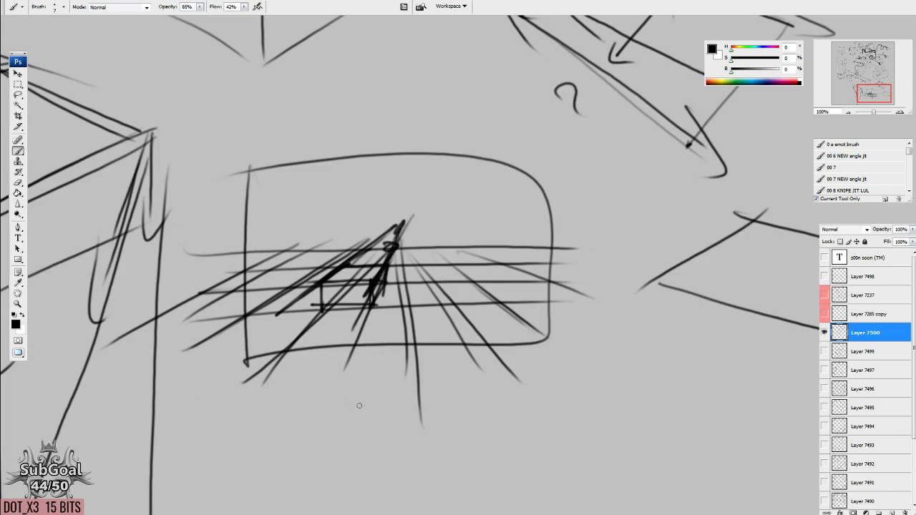
Lasso the framed perspective grid, delete it and clear the selection.
{"action": "left_click_drag", "start_coordinate": [464, 308], "coordinate": [534, 312]}
{"action": "key", "text": "l"}
{"action": "mouse_move", "coordinate": [344, 98]}
{"action": "left_mouse_down"}
{"action": "mouse_move", "coordinate": [219, 377]}
{"action": "mouse_move", "coordinate": [493, 134]}
{"action": "left_mouse_up"}
{"action": "key", "text": "Delete"}
{"action": "mouse_move", "coordinate": [700, 151]}
{"action": "left_mouse_down"}
{"action": "mouse_move", "coordinate": [497, 317]}
{"action": "mouse_move", "coordinate": [536, 348]}
{"action": "left_mouse_up"}
{"action": "key", "text": "ctrl+d"}
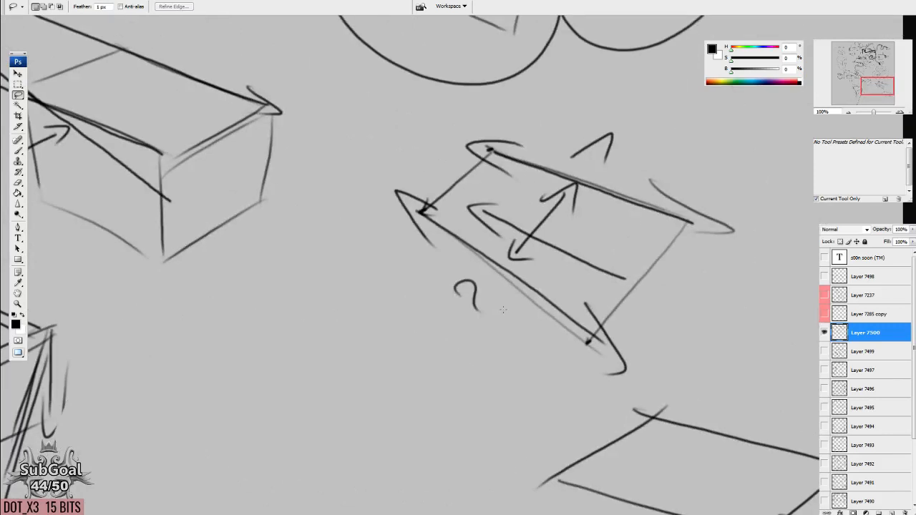
Draw a four-sided plane in the cleared area, with its side edges ending in downward arrowheads and straight top and bottom edges.
{"action": "key", "text": "b"}
{"action": "left_click_drag", "start_coordinate": [424, 417], "coordinate": [519, 210]}
{"action": "left_click_drag", "start_coordinate": [449, 326], "coordinate": [462, 303]}
{"action": "mouse_move", "coordinate": [286, 169]}
{"action": "left_mouse_down"}
{"action": "mouse_move", "coordinate": [389, 294]}
{"action": "mouse_move", "coordinate": [368, 318]}
{"action": "left_mouse_up"}
{"action": "left_click_drag", "start_coordinate": [478, 116], "coordinate": [481, 238]}
{"action": "left_click_drag", "start_coordinate": [455, 201], "coordinate": [511, 230]}
{"action": "left_click_drag", "start_coordinate": [515, 406], "coordinate": [512, 396]}
{"action": "left_click", "coordinate": [378, 284]}
{"action": "left_click", "coordinate": [490, 220], "text": "shift"}
{"action": "mouse_move", "coordinate": [281, 166]}
{"action": "left_mouse_down"}
{"action": "mouse_move", "coordinate": [468, 72]}
{"action": "mouse_move", "coordinate": [474, 111]}
{"action": "left_mouse_up"}
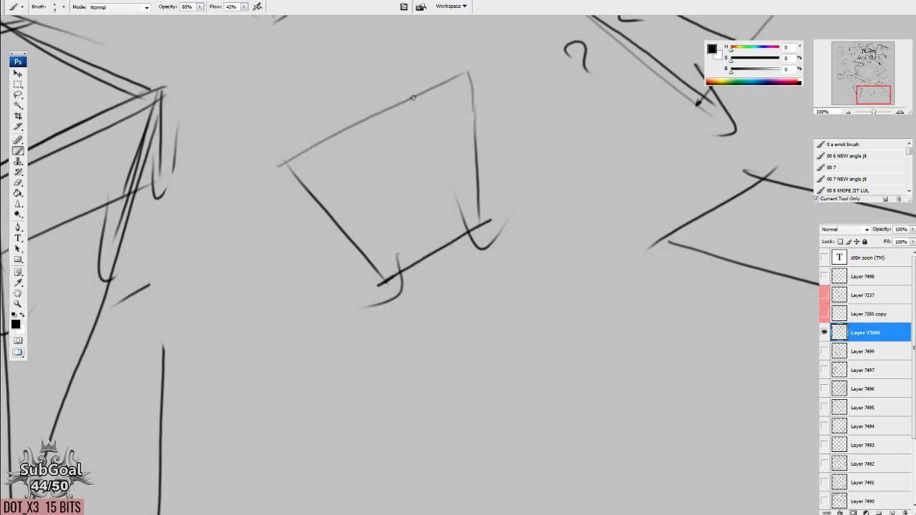
Draw a downward arrow with a bar at its start inside the new four-sided plane.
{"action": "left_click_drag", "start_coordinate": [399, 246], "coordinate": [385, 390]}
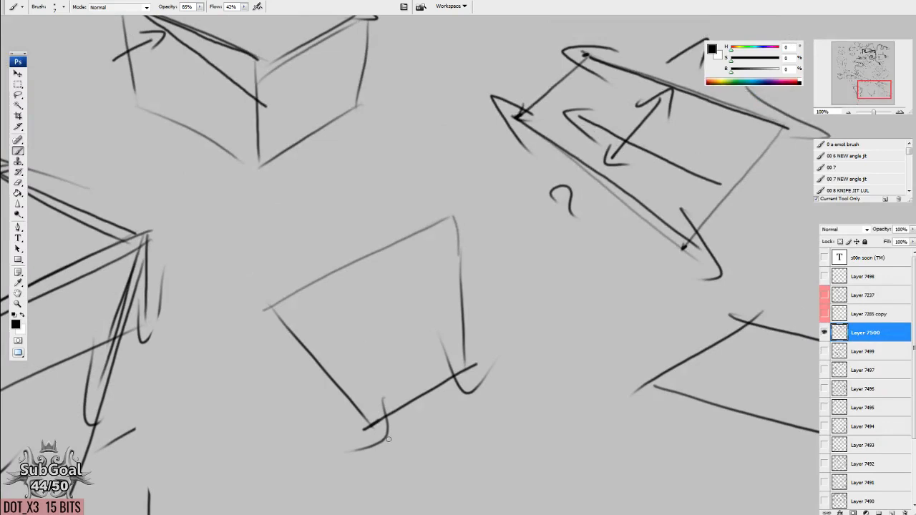
{"action": "left_click_drag", "start_coordinate": [388, 439], "coordinate": [350, 268]}
{"action": "left_click_drag", "start_coordinate": [407, 298], "coordinate": [451, 369]}
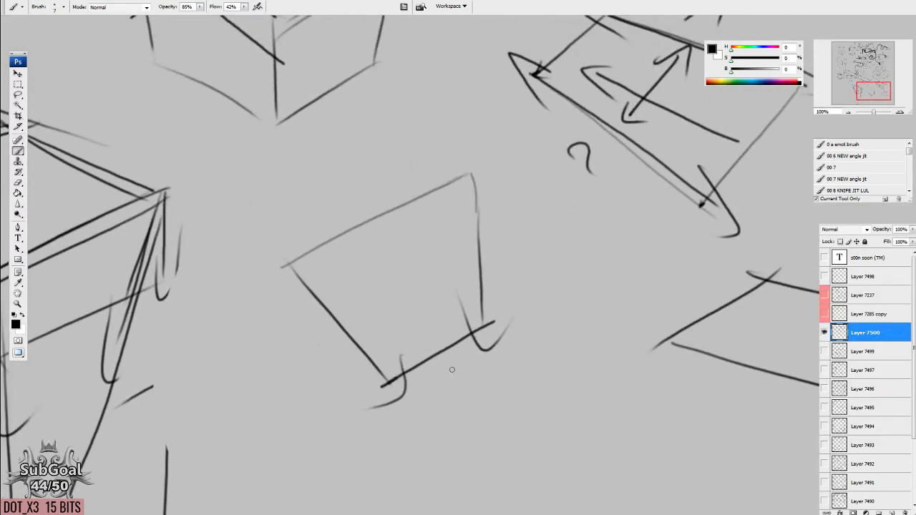
{"action": "left_click_drag", "start_coordinate": [365, 327], "coordinate": [359, 339]}
{"action": "mouse_move", "coordinate": [381, 239]}
{"action": "left_mouse_down"}
{"action": "mouse_move", "coordinate": [422, 350]}
{"action": "mouse_move", "coordinate": [437, 322]}
{"action": "mouse_move", "coordinate": [430, 324]}
{"action": "left_mouse_up"}
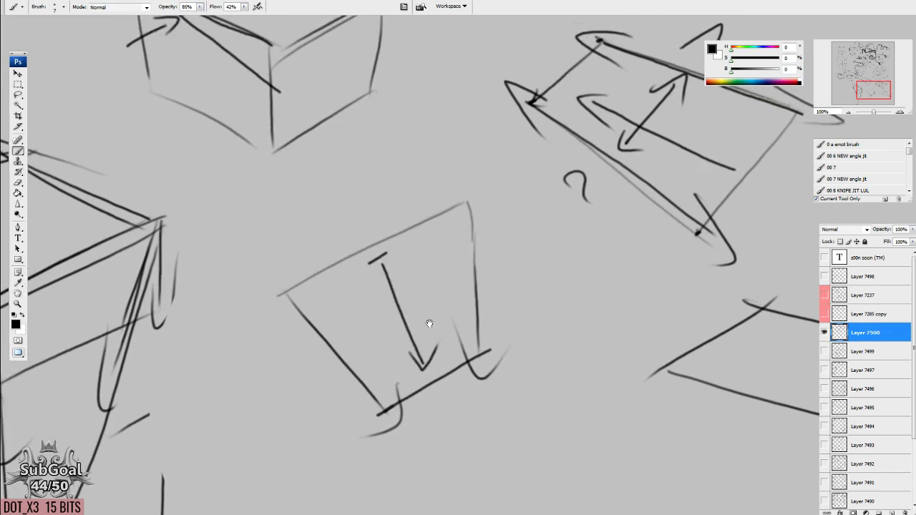
Draw a second plane rising from the four-sided plane's darkened upper edge, with upward arrowheads on its sides and an upward arrow inside.
{"action": "left_click_drag", "start_coordinate": [281, 292], "coordinate": [461, 204]}
{"action": "mouse_move", "coordinate": [369, 233]}
{"action": "left_mouse_down"}
{"action": "mouse_move", "coordinate": [351, 189]}
{"action": "mouse_move", "coordinate": [363, 201]}
{"action": "mouse_move", "coordinate": [369, 164]}
{"action": "left_mouse_up"}
{"action": "left_click_drag", "start_coordinate": [322, 189], "coordinate": [284, 297]}
{"action": "left_click_drag", "start_coordinate": [370, 164], "coordinate": [465, 207]}
{"action": "scroll", "coordinate": [469, 246], "scroll_direction": "up", "scroll_amount": 2}
{"action": "left_click_drag", "start_coordinate": [461, 378], "coordinate": [465, 370]}
{"action": "left_click_drag", "start_coordinate": [428, 345], "coordinate": [461, 376]}
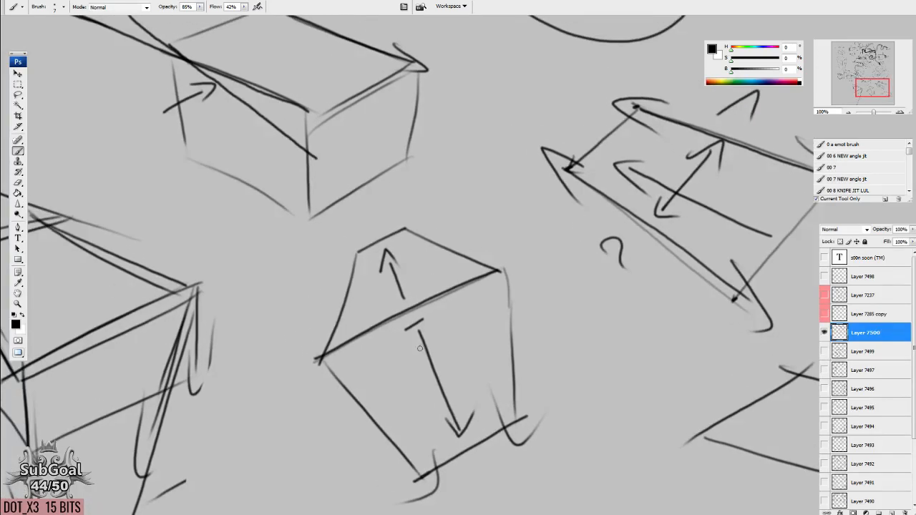
{"action": "mouse_move", "coordinate": [342, 260]}
{"action": "left_mouse_down"}
{"action": "mouse_move", "coordinate": [366, 263]}
{"action": "mouse_move", "coordinate": [394, 216]}
{"action": "mouse_move", "coordinate": [428, 216]}
{"action": "left_mouse_up"}
{"action": "left_click_drag", "start_coordinate": [656, 421], "coordinate": [650, 414]}
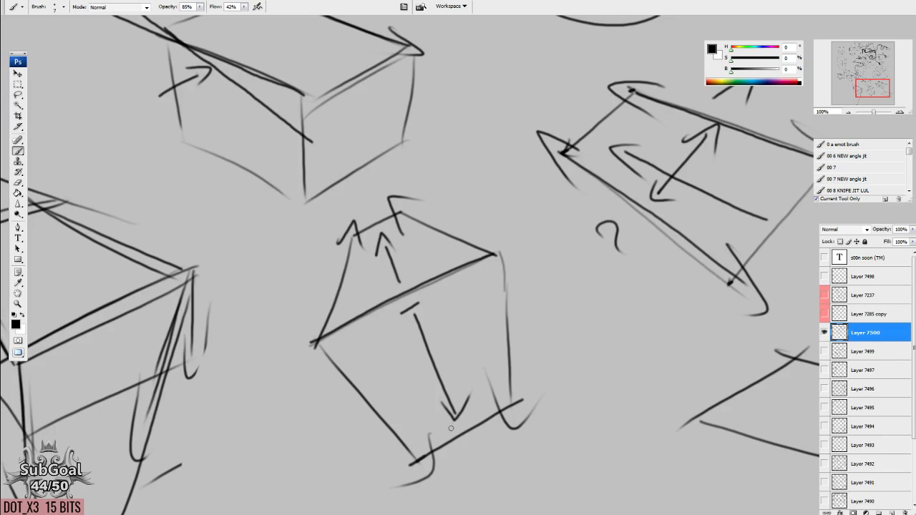
{"action": "scroll", "coordinate": [452, 423], "scroll_direction": "down", "scroll_amount": 2}
{"action": "left_click_drag", "start_coordinate": [442, 427], "coordinate": [440, 416]}
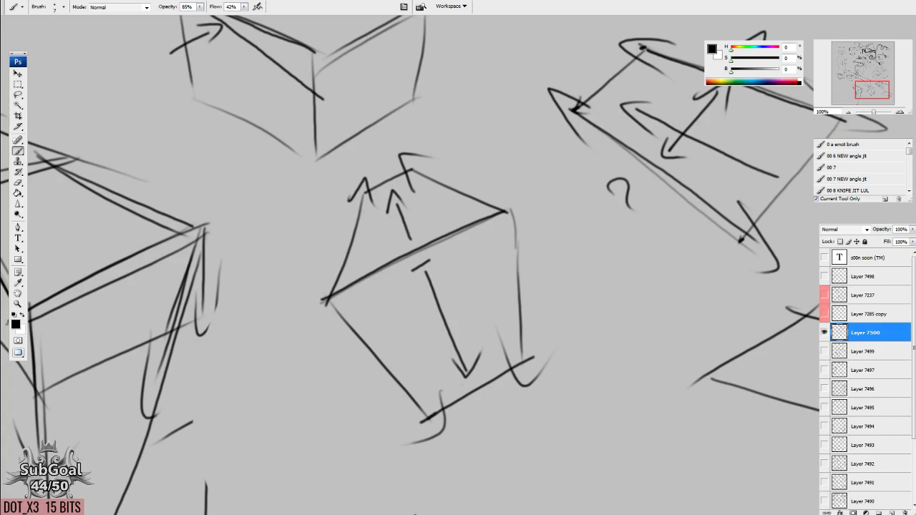
Compare the new folded pair of planes with the neighbouring arrowed plane and the plain parallelogram.
{"action": "left_click_drag", "start_coordinate": [249, 352], "coordinate": [644, 335]}
{"action": "left_click_drag", "start_coordinate": [243, 186], "coordinate": [465, 335]}
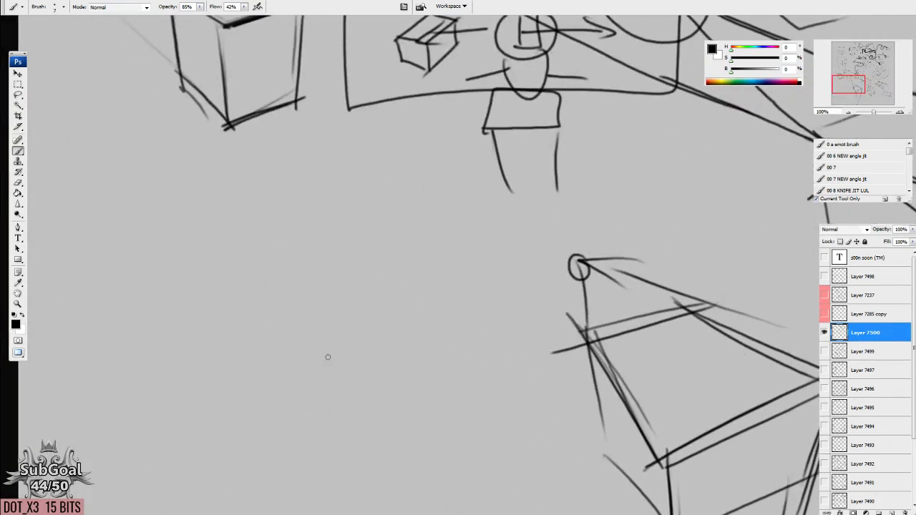
{"action": "scroll", "coordinate": [513, 421], "scroll_direction": "up", "scroll_amount": 4}
{"action": "mouse_move", "coordinate": [513, 422]}
{"action": "left_mouse_down"}
{"action": "mouse_move", "coordinate": [407, 374]}
{"action": "mouse_move", "coordinate": [301, 176]}
{"action": "left_mouse_up"}
{"action": "mouse_move", "coordinate": [569, 343]}
{"action": "left_mouse_down"}
{"action": "mouse_move", "coordinate": [560, 317]}
{"action": "mouse_move", "coordinate": [397, 109]}
{"action": "left_mouse_up"}
{"action": "left_click_drag", "start_coordinate": [561, 186], "coordinate": [323, 339]}
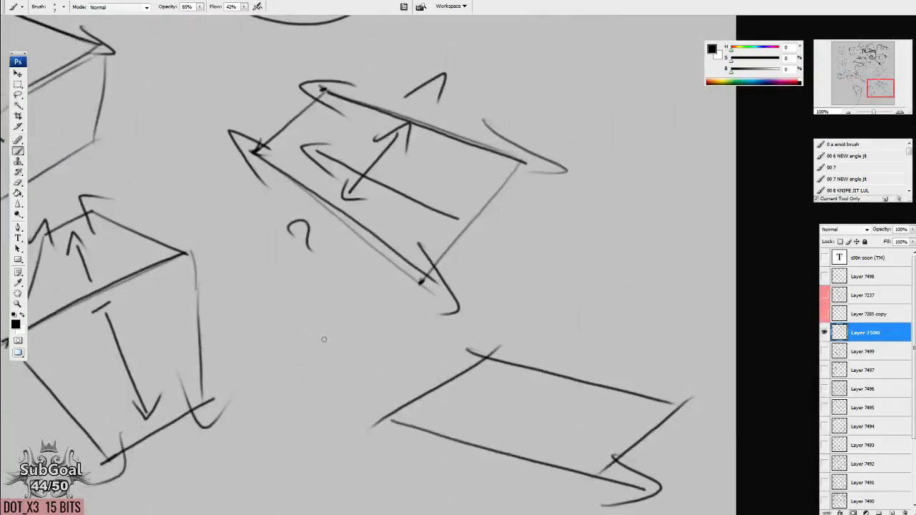
{"action": "left_click_drag", "start_coordinate": [412, 276], "coordinate": [508, 400]}
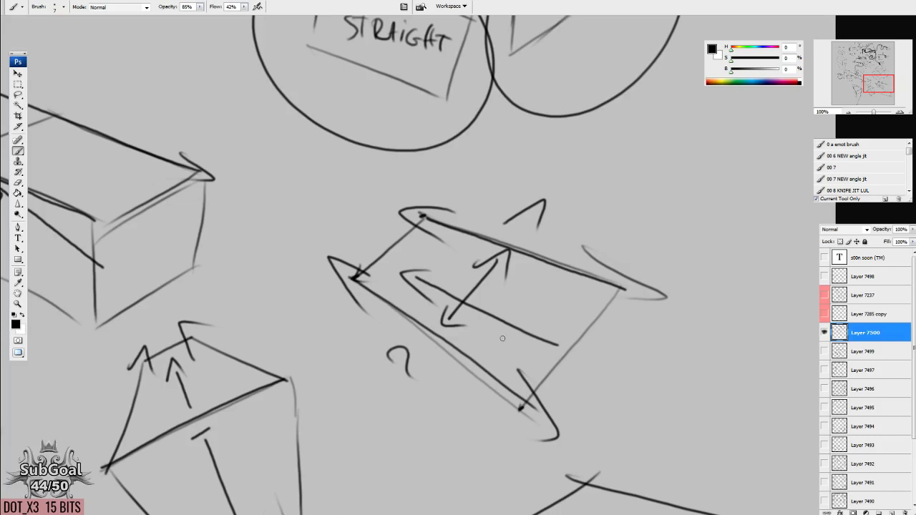
{"action": "left_click_drag", "start_coordinate": [373, 369], "coordinate": [372, 365]}
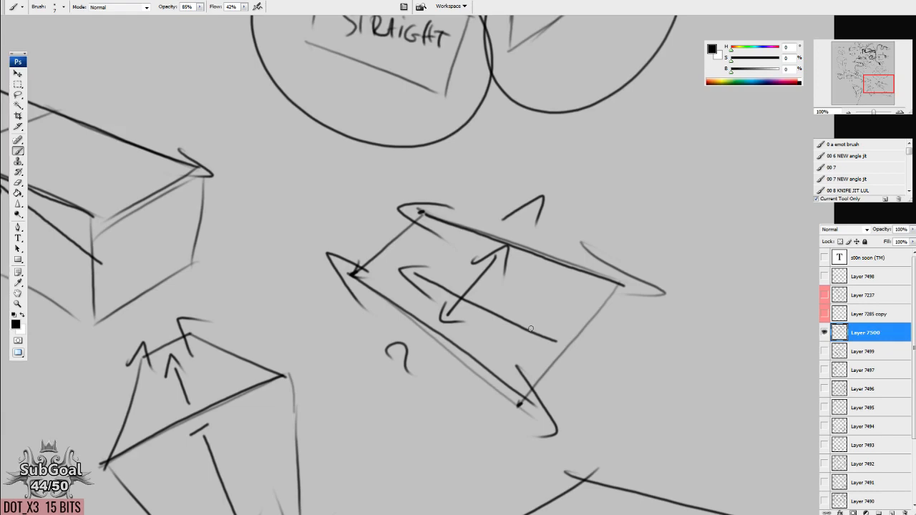
{"action": "mouse_move", "coordinate": [325, 166]}
{"action": "left_mouse_down"}
{"action": "mouse_move", "coordinate": [341, 236]}
{"action": "mouse_move", "coordinate": [329, 376]}
{"action": "left_mouse_up"}
{"action": "mouse_move", "coordinate": [305, 239]}
{"action": "left_mouse_down"}
{"action": "mouse_move", "coordinate": [597, 382]}
{"action": "mouse_move", "coordinate": [430, 324]}
{"action": "mouse_move", "coordinate": [226, 439]}
{"action": "left_mouse_up"}
{"action": "mouse_move", "coordinate": [529, 272]}
{"action": "left_mouse_down"}
{"action": "mouse_move", "coordinate": [432, 463]}
{"action": "mouse_move", "coordinate": [416, 304]}
{"action": "mouse_move", "coordinate": [501, 43]}
{"action": "left_mouse_up"}
{"action": "left_click_drag", "start_coordinate": [379, 338], "coordinate": [460, 126]}
{"action": "mouse_move", "coordinate": [502, 422]}
{"action": "left_mouse_down"}
{"action": "mouse_move", "coordinate": [517, 356]}
{"action": "mouse_move", "coordinate": [276, 434]}
{"action": "left_mouse_up"}
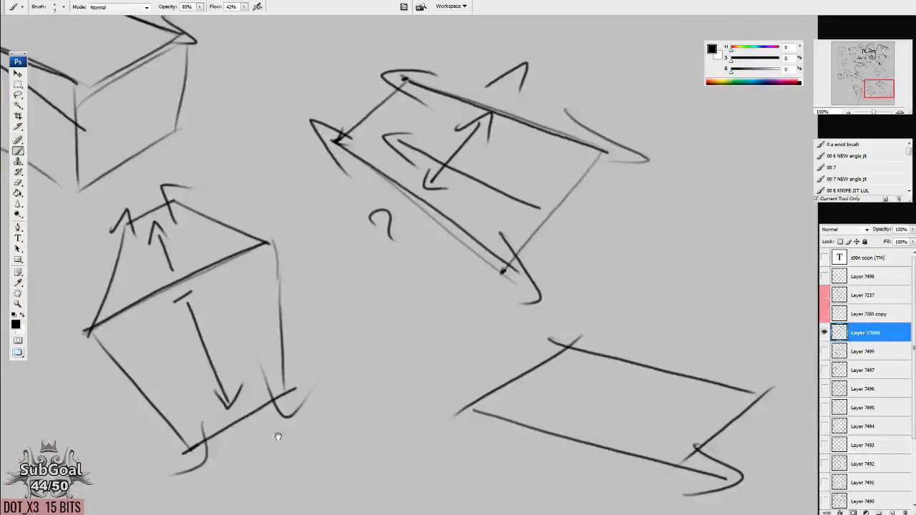
Review the three circled planes, including those labelled TOP and STRAIGHT, against the folded planes.
{"action": "left_click_drag", "start_coordinate": [579, 246], "coordinate": [555, 427]}
{"action": "left_click_drag", "start_coordinate": [321, 323], "coordinate": [407, 488]}
{"action": "left_click_drag", "start_coordinate": [504, 247], "coordinate": [463, 411]}
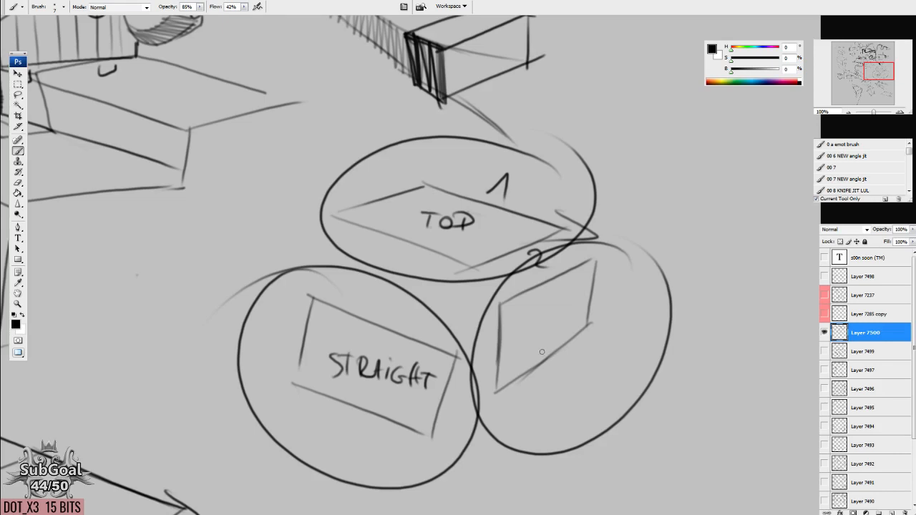
{"action": "left_click_drag", "start_coordinate": [326, 468], "coordinate": [559, 260]}
{"action": "left_click_drag", "start_coordinate": [488, 334], "coordinate": [541, 254]}
{"action": "left_click_drag", "start_coordinate": [512, 445], "coordinate": [544, 208]}
{"action": "left_click_drag", "start_coordinate": [508, 304], "coordinate": [511, 248]}
{"action": "left_click_drag", "start_coordinate": [501, 326], "coordinate": [526, 245]}
{"action": "left_click_drag", "start_coordinate": [532, 412], "coordinate": [501, 491]}
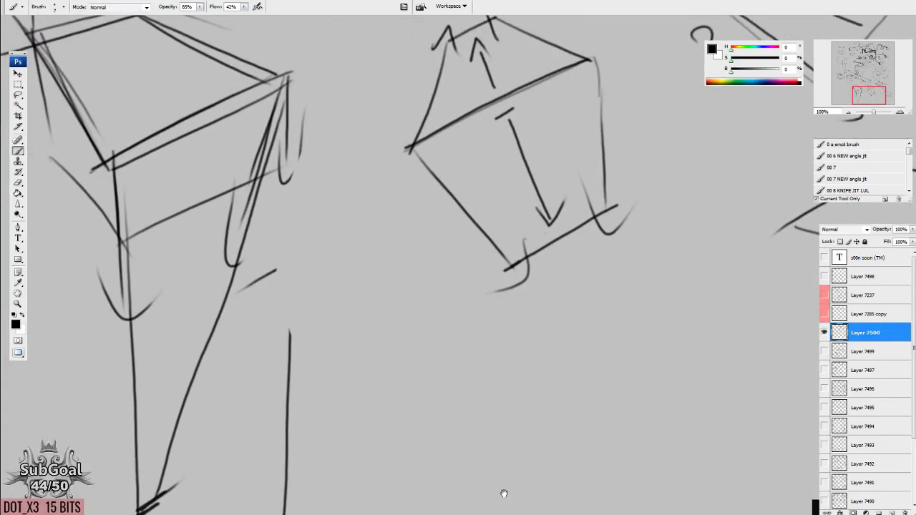
Lasso the large tapering box and its leftover converging lines, delete them and clear the selection.
{"action": "left_click_drag", "start_coordinate": [444, 209], "coordinate": [414, 346]}
{"action": "left_click_drag", "start_coordinate": [202, 391], "coordinate": [697, 276]}
{"action": "left_click_drag", "start_coordinate": [380, 282], "coordinate": [269, 425]}
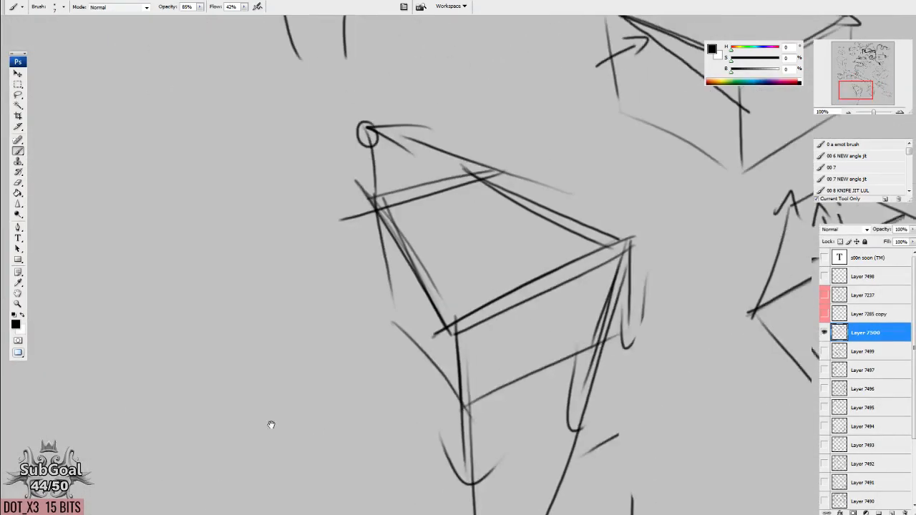
{"action": "left_click_drag", "start_coordinate": [541, 255], "coordinate": [562, 245]}
{"action": "key", "text": "l"}
{"action": "mouse_move", "coordinate": [324, 87]}
{"action": "left_mouse_down"}
{"action": "mouse_move", "coordinate": [359, 471]}
{"action": "mouse_move", "coordinate": [467, 105]}
{"action": "left_mouse_up"}
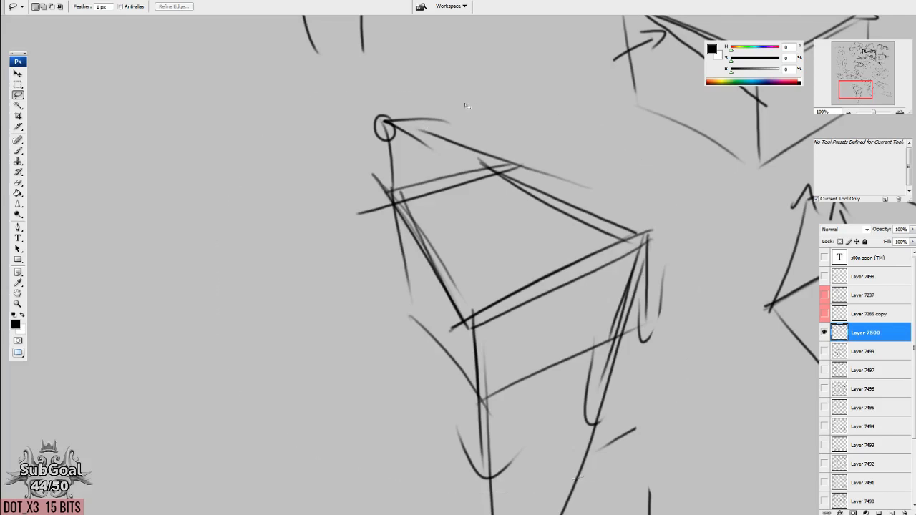
{"action": "key", "text": "Delete"}
{"action": "left_click_drag", "start_coordinate": [624, 412], "coordinate": [641, 204]}
{"action": "mouse_move", "coordinate": [389, 356]}
{"action": "left_mouse_down"}
{"action": "mouse_move", "coordinate": [744, 357]}
{"action": "mouse_move", "coordinate": [546, 194]}
{"action": "left_mouse_up"}
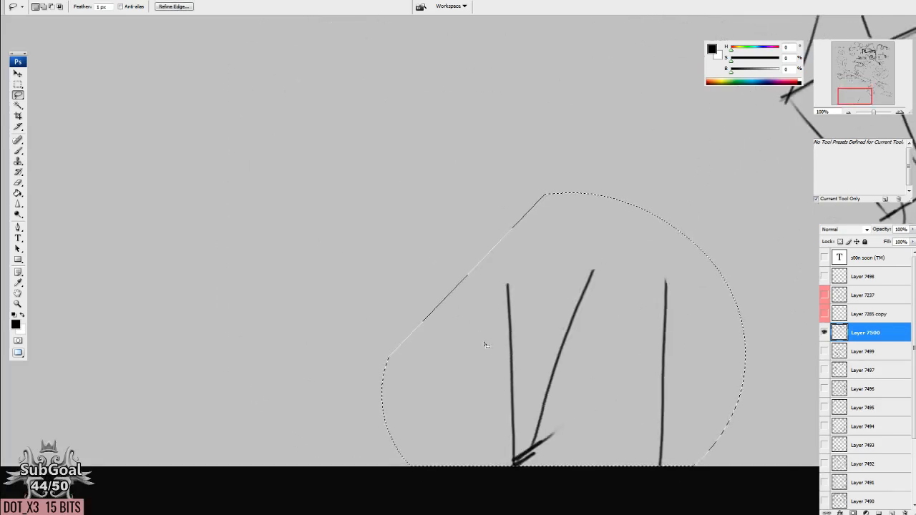
{"action": "key", "text": "Delete"}
{"action": "key", "text": "ctrl+d"}
{"action": "key", "text": "b"}
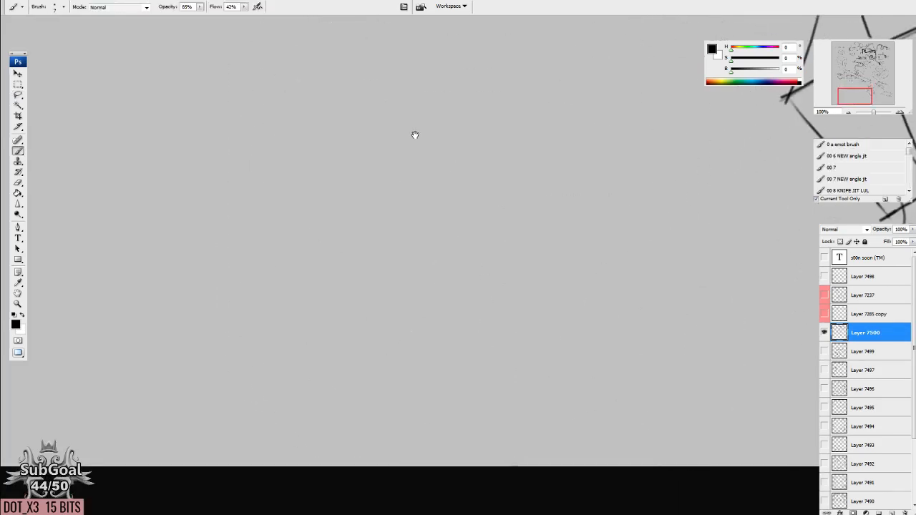
Start an egg-shaped head outline in the cleared area with curved skull sides and inward-sloping cheeks.
{"action": "left_click_drag", "start_coordinate": [413, 135], "coordinate": [568, 468]}
{"action": "mouse_move", "coordinate": [448, 302]}
{"action": "left_mouse_down"}
{"action": "mouse_move", "coordinate": [581, 170]}
{"action": "mouse_move", "coordinate": [663, 124]}
{"action": "left_mouse_up"}
{"action": "left_click_drag", "start_coordinate": [483, 305], "coordinate": [403, 378]}
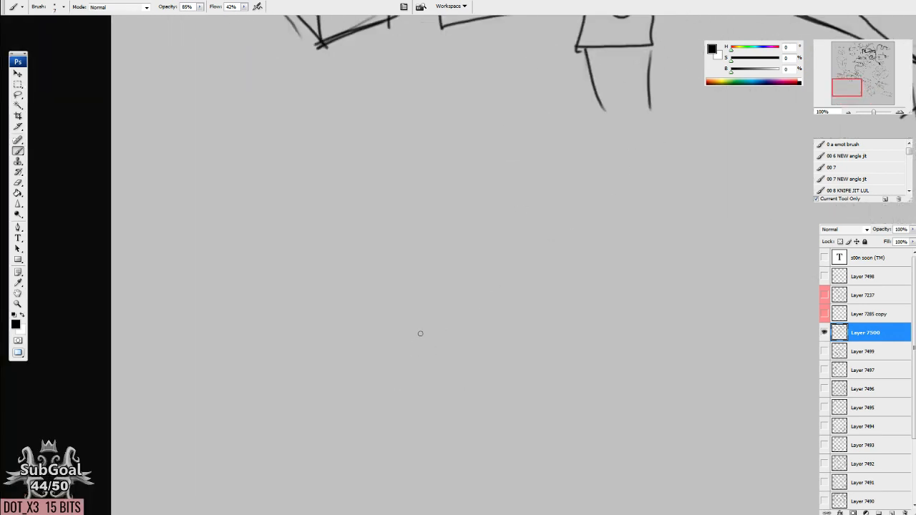
{"action": "left_click_drag", "start_coordinate": [489, 319], "coordinate": [457, 249]}
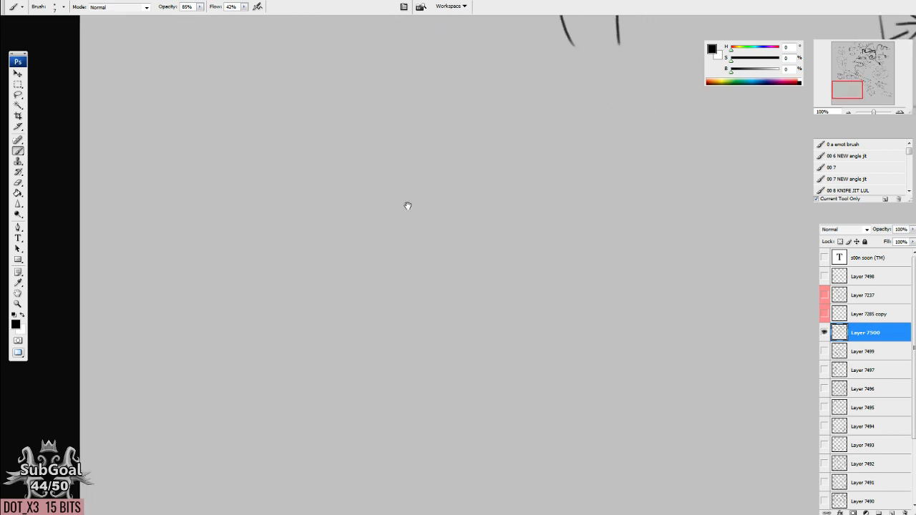
{"action": "left_click_drag", "start_coordinate": [408, 204], "coordinate": [511, 281]}
{"action": "left_click_drag", "start_coordinate": [322, 199], "coordinate": [349, 264]}
{"action": "left_click_drag", "start_coordinate": [498, 179], "coordinate": [472, 261]}
{"action": "left_click_drag", "start_coordinate": [315, 163], "coordinate": [349, 283]}
{"action": "mouse_move", "coordinate": [327, 261]}
{"action": "left_mouse_down"}
{"action": "mouse_move", "coordinate": [406, 290]}
{"action": "mouse_move", "coordinate": [452, 281]}
{"action": "left_mouse_up"}
{"action": "left_click_drag", "start_coordinate": [472, 256], "coordinate": [482, 289]}
Close the head outline with an angular jaw and flat chin, and reinforce the curved crown and sides.
{"action": "left_click_drag", "start_coordinate": [354, 297], "coordinate": [416, 319]}
{"action": "left_click_drag", "start_coordinate": [407, 323], "coordinate": [455, 315]}
{"action": "left_click_drag", "start_coordinate": [456, 313], "coordinate": [496, 289]}
{"action": "left_click_drag", "start_coordinate": [417, 314], "coordinate": [425, 359]}
{"action": "left_click_drag", "start_coordinate": [349, 202], "coordinate": [360, 297]}
{"action": "left_click_drag", "start_coordinate": [359, 294], "coordinate": [379, 133]}
{"action": "left_click_drag", "start_coordinate": [504, 290], "coordinate": [482, 164]}
{"action": "mouse_move", "coordinate": [348, 221]}
{"action": "left_mouse_down"}
{"action": "mouse_move", "coordinate": [422, 141]}
{"action": "mouse_move", "coordinate": [494, 182]}
{"action": "left_mouse_up"}
{"action": "left_click_drag", "start_coordinate": [467, 145], "coordinate": [365, 218]}
Write the note "10y" beside the head.
{"action": "mouse_move", "coordinate": [571, 176]}
{"action": "left_mouse_down"}
{"action": "mouse_move", "coordinate": [522, 178]}
{"action": "mouse_move", "coordinate": [533, 191]}
{"action": "left_mouse_up"}
{"action": "mouse_move", "coordinate": [552, 170]}
{"action": "left_mouse_down"}
{"action": "mouse_move", "coordinate": [548, 188]}
{"action": "mouse_move", "coordinate": [550, 169]}
{"action": "mouse_move", "coordinate": [575, 192]}
{"action": "left_mouse_up"}
{"action": "left_click_drag", "start_coordinate": [585, 179], "coordinate": [561, 209]}
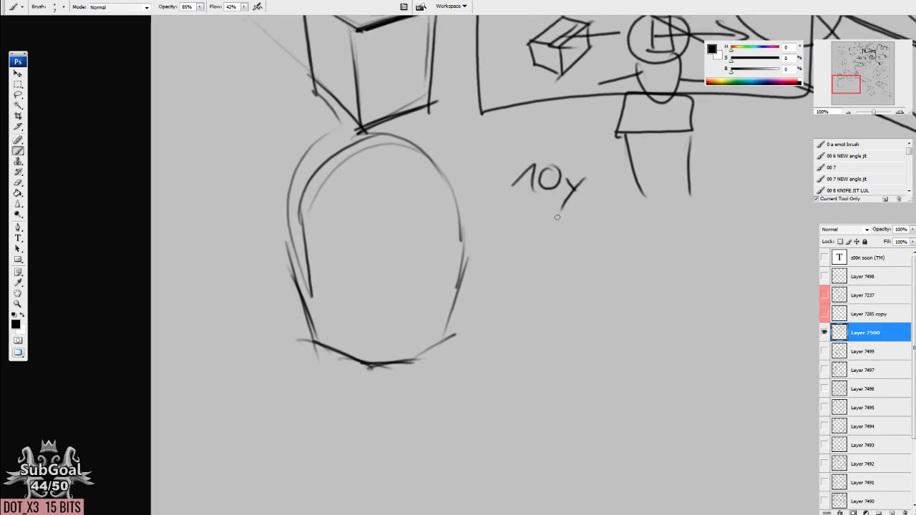
Add a curved ear on each side of the head.
{"action": "left_click_drag", "start_coordinate": [402, 256], "coordinate": [484, 262]}
{"action": "left_click_drag", "start_coordinate": [371, 216], "coordinate": [383, 305]}
{"action": "left_click_drag", "start_coordinate": [387, 270], "coordinate": [384, 323]}
{"action": "left_click_drag", "start_coordinate": [543, 229], "coordinate": [521, 325]}
{"action": "left_click_drag", "start_coordinate": [541, 257], "coordinate": [543, 299]}
Draw the neck lines and hatch a dark triangular shadow under the chin.
{"action": "mouse_move", "coordinate": [498, 376]}
{"action": "left_mouse_down"}
{"action": "mouse_move", "coordinate": [514, 289]}
{"action": "mouse_move", "coordinate": [504, 308]}
{"action": "left_mouse_up"}
{"action": "mouse_move", "coordinate": [434, 265]}
{"action": "left_mouse_down"}
{"action": "mouse_move", "coordinate": [480, 329]}
{"action": "mouse_move", "coordinate": [470, 315]}
{"action": "left_mouse_up"}
{"action": "mouse_move", "coordinate": [512, 275]}
{"action": "left_mouse_down"}
{"action": "mouse_move", "coordinate": [485, 329]}
{"action": "mouse_move", "coordinate": [470, 319]}
{"action": "left_mouse_up"}
{"action": "left_click_drag", "start_coordinate": [481, 279], "coordinate": [459, 302]}
{"action": "left_click_drag", "start_coordinate": [446, 269], "coordinate": [465, 354]}
{"action": "left_click_drag", "start_coordinate": [463, 334], "coordinate": [479, 371]}
{"action": "left_click_drag", "start_coordinate": [513, 275], "coordinate": [509, 348]}
{"action": "mouse_move", "coordinate": [455, 282]}
{"action": "left_mouse_down"}
{"action": "mouse_move", "coordinate": [428, 314]}
{"action": "mouse_move", "coordinate": [437, 331]}
{"action": "left_mouse_up"}
Draw the cheek plane lines running from the ears down to the chin.
{"action": "left_click_drag", "start_coordinate": [515, 276], "coordinate": [537, 331]}
{"action": "left_click_drag", "start_coordinate": [521, 255], "coordinate": [514, 329]}
{"action": "left_click_drag", "start_coordinate": [382, 259], "coordinate": [445, 347]}
{"action": "left_click_drag", "start_coordinate": [556, 248], "coordinate": [516, 308]}
{"action": "left_click_drag", "start_coordinate": [515, 295], "coordinate": [509, 348]}
Hatch both temples and sketch the forehead's centre line and the brow strokes.
{"action": "left_click_drag", "start_coordinate": [546, 262], "coordinate": [545, 159]}
{"action": "mouse_move", "coordinate": [528, 243]}
{"action": "left_mouse_down"}
{"action": "mouse_move", "coordinate": [532, 145]}
{"action": "mouse_move", "coordinate": [531, 170]}
{"action": "left_mouse_up"}
{"action": "left_click_drag", "start_coordinate": [420, 228], "coordinate": [405, 167]}
{"action": "left_click_drag", "start_coordinate": [399, 250], "coordinate": [414, 207]}
{"action": "left_click_drag", "start_coordinate": [395, 233], "coordinate": [417, 190]}
{"action": "mouse_move", "coordinate": [395, 228]}
{"action": "left_mouse_down"}
{"action": "mouse_move", "coordinate": [413, 176]}
{"action": "mouse_move", "coordinate": [404, 194]}
{"action": "left_mouse_up"}
{"action": "left_click_drag", "start_coordinate": [540, 247], "coordinate": [532, 180]}
{"action": "mouse_move", "coordinate": [469, 136]}
{"action": "left_mouse_down"}
{"action": "mouse_move", "coordinate": [474, 217]}
{"action": "mouse_move", "coordinate": [458, 230]}
{"action": "mouse_move", "coordinate": [515, 212]}
{"action": "left_mouse_up"}
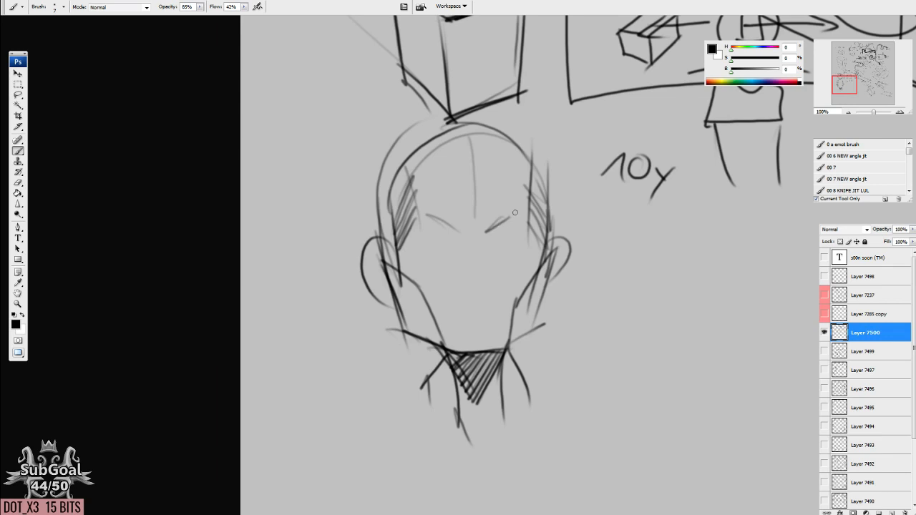
Hatch the side planes of both cheeks and darken the area beside the left ear.
{"action": "left_click_drag", "start_coordinate": [384, 266], "coordinate": [398, 226]}
{"action": "mouse_move", "coordinate": [395, 267]}
{"action": "left_mouse_down"}
{"action": "mouse_move", "coordinate": [405, 323]}
{"action": "mouse_move", "coordinate": [418, 339]}
{"action": "left_mouse_up"}
{"action": "left_click_drag", "start_coordinate": [420, 289], "coordinate": [433, 346]}
{"action": "left_click_drag", "start_coordinate": [433, 314], "coordinate": [437, 340]}
{"action": "left_click_drag", "start_coordinate": [520, 340], "coordinate": [513, 351]}
{"action": "mouse_move", "coordinate": [522, 300]}
{"action": "left_mouse_down"}
{"action": "mouse_move", "coordinate": [511, 349]}
{"action": "mouse_move", "coordinate": [517, 336]}
{"action": "left_mouse_up"}
{"action": "left_click_drag", "start_coordinate": [541, 266], "coordinate": [529, 334]}
Build ring-shaped hatched sockets around both eyes, shade the nose bridge and reinforce the temple hatching.
{"action": "left_click_drag", "start_coordinate": [492, 234], "coordinate": [508, 224]}
{"action": "left_click_drag", "start_coordinate": [504, 224], "coordinate": [528, 229]}
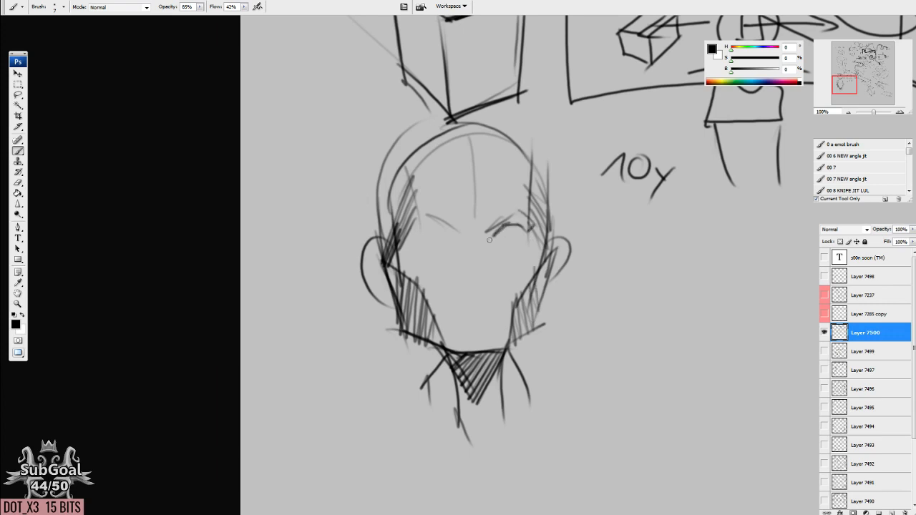
{"action": "mouse_move", "coordinate": [450, 237]}
{"action": "left_mouse_down"}
{"action": "mouse_move", "coordinate": [405, 244]}
{"action": "mouse_move", "coordinate": [417, 244]}
{"action": "mouse_move", "coordinate": [410, 229]}
{"action": "mouse_move", "coordinate": [419, 229]}
{"action": "mouse_move", "coordinate": [417, 219]}
{"action": "mouse_move", "coordinate": [451, 240]}
{"action": "mouse_move", "coordinate": [508, 213]}
{"action": "mouse_move", "coordinate": [517, 229]}
{"action": "mouse_move", "coordinate": [535, 224]}
{"action": "mouse_move", "coordinate": [524, 241]}
{"action": "mouse_move", "coordinate": [528, 218]}
{"action": "mouse_move", "coordinate": [530, 248]}
{"action": "left_mouse_up"}
{"action": "mouse_move", "coordinate": [495, 219]}
{"action": "left_mouse_down"}
{"action": "mouse_move", "coordinate": [485, 243]}
{"action": "mouse_move", "coordinate": [458, 246]}
{"action": "mouse_move", "coordinate": [486, 247]}
{"action": "mouse_move", "coordinate": [501, 236]}
{"action": "mouse_move", "coordinate": [488, 227]}
{"action": "left_mouse_up"}
{"action": "mouse_move", "coordinate": [418, 241]}
{"action": "left_mouse_down"}
{"action": "mouse_move", "coordinate": [398, 250]}
{"action": "mouse_move", "coordinate": [415, 266]}
{"action": "mouse_move", "coordinate": [400, 251]}
{"action": "mouse_move", "coordinate": [452, 259]}
{"action": "mouse_move", "coordinate": [499, 241]}
{"action": "mouse_move", "coordinate": [493, 253]}
{"action": "mouse_move", "coordinate": [450, 262]}
{"action": "mouse_move", "coordinate": [462, 257]}
{"action": "mouse_move", "coordinate": [458, 251]}
{"action": "mouse_move", "coordinate": [498, 249]}
{"action": "left_mouse_up"}
{"action": "left_click_drag", "start_coordinate": [457, 220], "coordinate": [474, 247]}
{"action": "mouse_move", "coordinate": [406, 180]}
{"action": "left_mouse_down"}
{"action": "mouse_move", "coordinate": [379, 272]}
{"action": "mouse_move", "coordinate": [384, 240]}
{"action": "left_mouse_up"}
{"action": "left_click_drag", "start_coordinate": [547, 175], "coordinate": [542, 255]}
{"action": "mouse_move", "coordinate": [548, 215]}
{"action": "left_mouse_down"}
{"action": "mouse_move", "coordinate": [544, 260]}
{"action": "mouse_move", "coordinate": [505, 272]}
{"action": "left_mouse_up"}
{"action": "left_click_drag", "start_coordinate": [508, 250], "coordinate": [516, 273]}
{"action": "left_click_drag", "start_coordinate": [521, 250], "coordinate": [530, 270]}
{"action": "left_click_drag", "start_coordinate": [535, 249], "coordinate": [533, 265]}
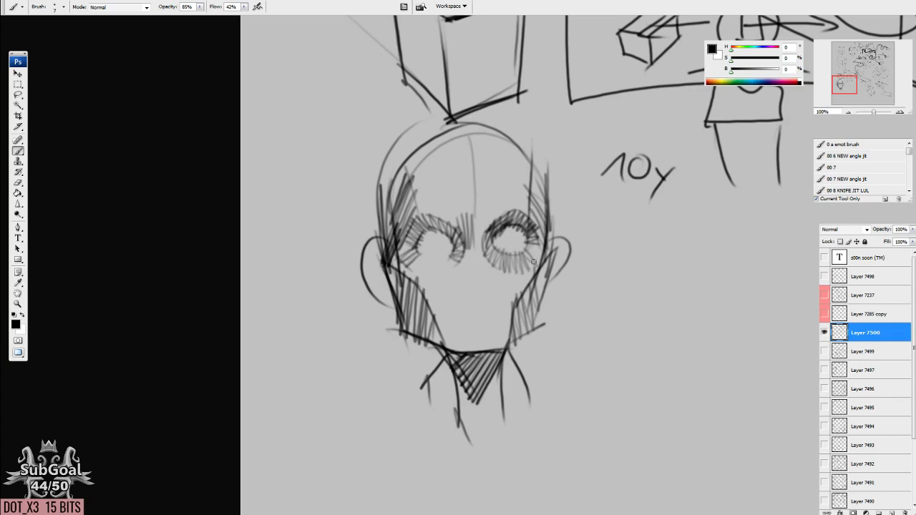
Finish the brow and left eye socket, and add a shaded nose tip and mouth.
{"action": "mouse_move", "coordinate": [473, 215]}
{"action": "left_mouse_down"}
{"action": "mouse_move", "coordinate": [449, 214]}
{"action": "mouse_move", "coordinate": [490, 224]}
{"action": "mouse_move", "coordinate": [486, 208]}
{"action": "mouse_move", "coordinate": [473, 228]}
{"action": "mouse_move", "coordinate": [416, 191]}
{"action": "left_mouse_up"}
{"action": "mouse_move", "coordinate": [514, 272]}
{"action": "left_mouse_down"}
{"action": "mouse_move", "coordinate": [518, 259]}
{"action": "mouse_move", "coordinate": [486, 276]}
{"action": "left_mouse_up"}
{"action": "mouse_move", "coordinate": [403, 242]}
{"action": "left_mouse_down"}
{"action": "mouse_move", "coordinate": [468, 272]}
{"action": "mouse_move", "coordinate": [480, 260]}
{"action": "mouse_move", "coordinate": [468, 272]}
{"action": "mouse_move", "coordinate": [456, 260]}
{"action": "mouse_move", "coordinate": [471, 269]}
{"action": "mouse_move", "coordinate": [445, 295]}
{"action": "mouse_move", "coordinate": [479, 290]}
{"action": "left_mouse_up"}
{"action": "left_click_drag", "start_coordinate": [463, 280], "coordinate": [459, 290]}
{"action": "mouse_move", "coordinate": [475, 280]}
{"action": "left_mouse_down"}
{"action": "mouse_move", "coordinate": [467, 291]}
{"action": "mouse_move", "coordinate": [485, 290]}
{"action": "left_mouse_up"}
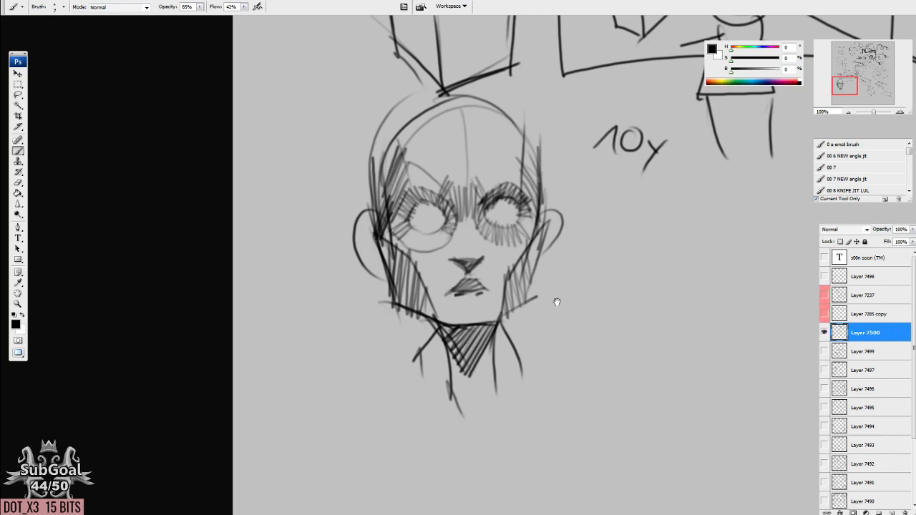
Write "20" and "3" beside the face, circle both numbers and link them with arrows.
{"action": "left_click_drag", "start_coordinate": [556, 301], "coordinate": [522, 301]}
{"action": "mouse_move", "coordinate": [527, 263]}
{"action": "left_mouse_down"}
{"action": "mouse_move", "coordinate": [578, 263]}
{"action": "mouse_move", "coordinate": [551, 273]}
{"action": "left_mouse_up"}
{"action": "mouse_move", "coordinate": [522, 302]}
{"action": "left_mouse_down"}
{"action": "mouse_move", "coordinate": [541, 287]}
{"action": "mouse_move", "coordinate": [531, 305]}
{"action": "mouse_move", "coordinate": [572, 299]}
{"action": "left_mouse_up"}
{"action": "left_click_drag", "start_coordinate": [623, 246], "coordinate": [622, 263]}
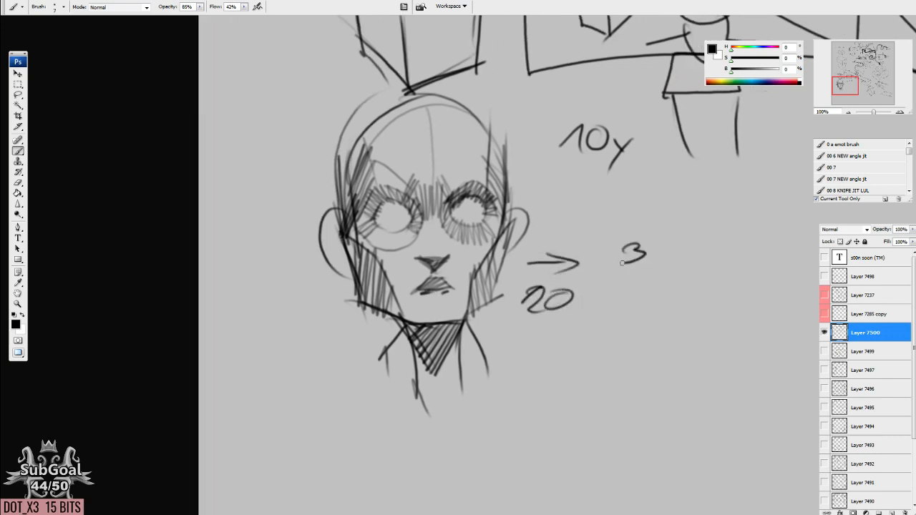
{"action": "left_click_drag", "start_coordinate": [576, 285], "coordinate": [610, 268]}
{"action": "left_click_drag", "start_coordinate": [598, 266], "coordinate": [608, 274]}
{"action": "mouse_move", "coordinate": [621, 234]}
{"action": "left_mouse_down"}
{"action": "mouse_move", "coordinate": [610, 247]}
{"action": "mouse_move", "coordinate": [628, 219]}
{"action": "left_mouse_up"}
{"action": "mouse_move", "coordinate": [528, 284]}
{"action": "left_mouse_down"}
{"action": "mouse_move", "coordinate": [590, 307]}
{"action": "mouse_move", "coordinate": [542, 274]}
{"action": "left_mouse_up"}
{"action": "mouse_move", "coordinate": [553, 322]}
{"action": "left_mouse_down"}
{"action": "mouse_move", "coordinate": [615, 289]}
{"action": "mouse_move", "coordinate": [655, 283]}
{"action": "mouse_move", "coordinate": [610, 309]}
{"action": "left_mouse_up"}
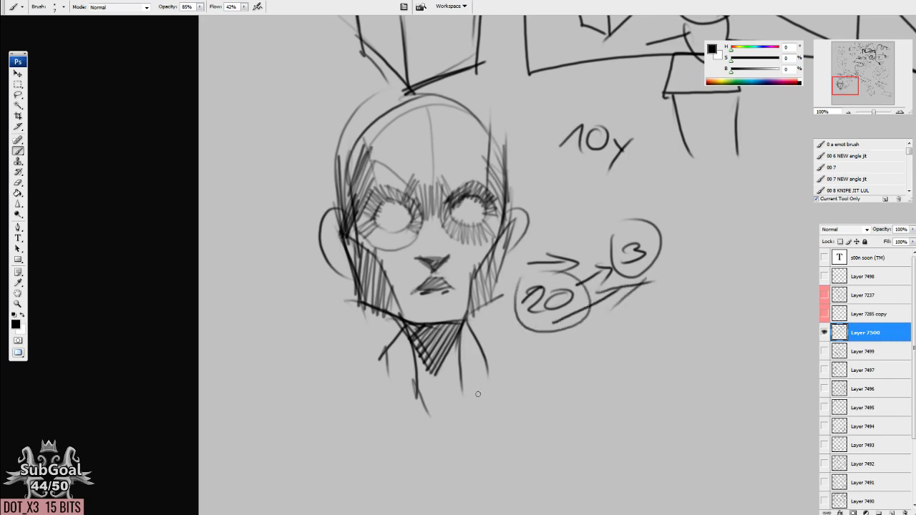
Darken the shaded head's temples and outer brows with more hatching.
{"action": "left_click_drag", "start_coordinate": [570, 401], "coordinate": [505, 399]}
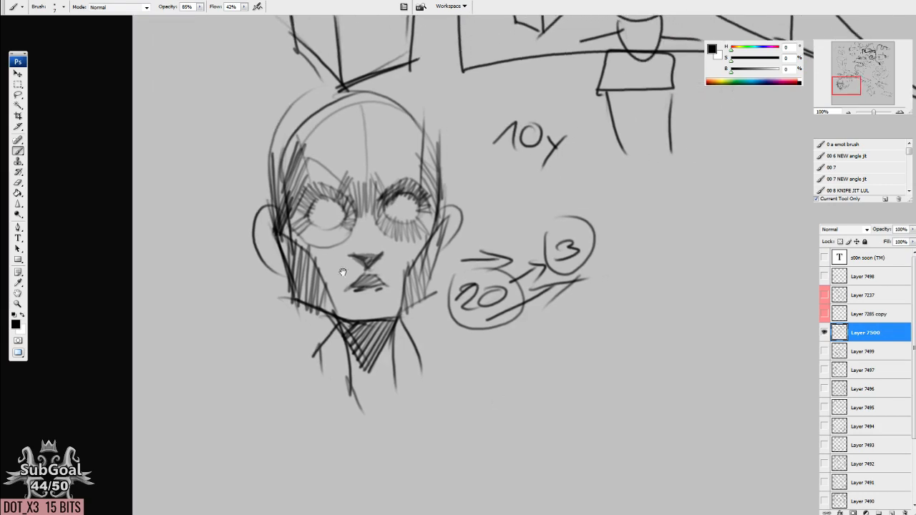
{"action": "left_click_drag", "start_coordinate": [343, 272], "coordinate": [389, 283]}
{"action": "left_click_drag", "start_coordinate": [393, 242], "coordinate": [352, 256]}
{"action": "left_click_drag", "start_coordinate": [326, 199], "coordinate": [324, 251]}
{"action": "left_click_drag", "start_coordinate": [321, 228], "coordinate": [328, 132]}
{"action": "left_click_drag", "start_coordinate": [487, 239], "coordinate": [492, 159]}
{"action": "mouse_move", "coordinate": [424, 203]}
{"action": "left_mouse_down"}
{"action": "mouse_move", "coordinate": [435, 166]}
{"action": "mouse_move", "coordinate": [455, 161]}
{"action": "left_mouse_up"}
Sketch a second, lighter head in the empty space with only its outline, temple lines, cheek planes and a nose mark.
{"action": "left_click_drag", "start_coordinate": [671, 307], "coordinate": [339, 293]}
{"action": "left_click_drag", "start_coordinate": [384, 214], "coordinate": [415, 299]}
{"action": "left_click_drag", "start_coordinate": [569, 206], "coordinate": [542, 295]}
{"action": "left_click_drag", "start_coordinate": [541, 297], "coordinate": [510, 320]}
{"action": "mouse_move", "coordinate": [405, 207]}
{"action": "left_mouse_down"}
{"action": "mouse_move", "coordinate": [405, 223]}
{"action": "mouse_move", "coordinate": [389, 195]}
{"action": "mouse_move", "coordinate": [420, 111]}
{"action": "left_mouse_up"}
{"action": "left_click_drag", "start_coordinate": [565, 209], "coordinate": [531, 120]}
{"action": "mouse_move", "coordinate": [413, 133]}
{"action": "left_mouse_down"}
{"action": "mouse_move", "coordinate": [469, 98]}
{"action": "mouse_move", "coordinate": [561, 184]}
{"action": "mouse_move", "coordinate": [530, 122]}
{"action": "left_mouse_up"}
{"action": "mouse_move", "coordinate": [428, 199]}
{"action": "left_mouse_down"}
{"action": "mouse_move", "coordinate": [420, 127]}
{"action": "mouse_move", "coordinate": [401, 227]}
{"action": "mouse_move", "coordinate": [455, 329]}
{"action": "left_mouse_up"}
{"action": "mouse_move", "coordinate": [544, 191]}
{"action": "left_mouse_down"}
{"action": "mouse_move", "coordinate": [556, 236]}
{"action": "mouse_move", "coordinate": [523, 265]}
{"action": "mouse_move", "coordinate": [515, 319]}
{"action": "left_mouse_up"}
{"action": "left_click_drag", "start_coordinate": [471, 268], "coordinate": [483, 279]}
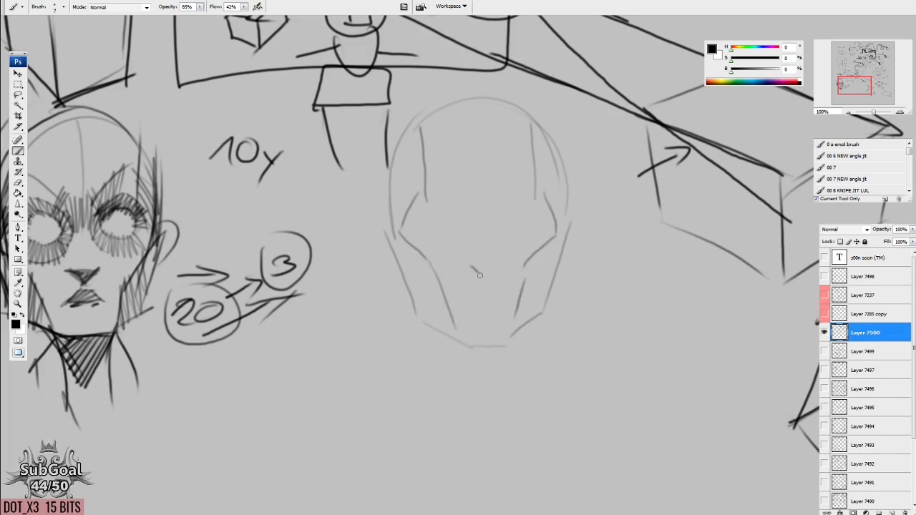
Sketch a third head outline below the second one, with a rounded skull, tapered cheeks and a pointed jaw.
{"action": "mouse_move", "coordinate": [523, 372]}
{"action": "left_mouse_down"}
{"action": "mouse_move", "coordinate": [536, 366]}
{"action": "mouse_move", "coordinate": [493, 369]}
{"action": "left_mouse_up"}
{"action": "mouse_move", "coordinate": [377, 342]}
{"action": "left_mouse_down"}
{"action": "mouse_move", "coordinate": [349, 344]}
{"action": "mouse_move", "coordinate": [498, 408]}
{"action": "mouse_move", "coordinate": [455, 260]}
{"action": "left_mouse_up"}
{"action": "mouse_move", "coordinate": [330, 181]}
{"action": "left_mouse_down"}
{"action": "mouse_move", "coordinate": [353, 251]}
{"action": "mouse_move", "coordinate": [426, 313]}
{"action": "left_mouse_up"}
{"action": "left_click_drag", "start_coordinate": [510, 169], "coordinate": [487, 256]}
{"action": "left_click_drag", "start_coordinate": [486, 265], "coordinate": [428, 341]}
{"action": "left_click_drag", "start_coordinate": [393, 239], "coordinate": [407, 286]}
{"action": "mouse_move", "coordinate": [346, 202]}
{"action": "left_mouse_down"}
{"action": "mouse_move", "coordinate": [352, 245]}
{"action": "mouse_move", "coordinate": [364, 108]}
{"action": "left_mouse_up"}
{"action": "left_click_drag", "start_coordinate": [520, 213], "coordinate": [508, 114]}
{"action": "mouse_move", "coordinate": [367, 117]}
{"action": "left_mouse_down"}
{"action": "mouse_move", "coordinate": [465, 89]}
{"action": "mouse_move", "coordinate": [520, 229]}
{"action": "left_mouse_up"}
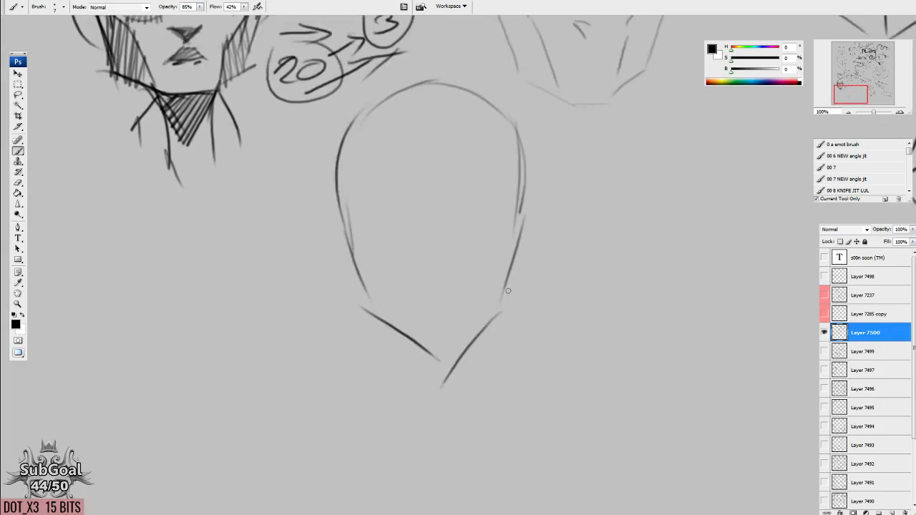
Draw the neck lines below the third head's jaw and add both ears.
{"action": "mouse_move", "coordinate": [407, 341]}
{"action": "left_mouse_down"}
{"action": "mouse_move", "coordinate": [469, 356]}
{"action": "mouse_move", "coordinate": [424, 401]}
{"action": "left_mouse_up"}
{"action": "left_click_drag", "start_coordinate": [465, 362], "coordinate": [456, 415]}
{"action": "mouse_move", "coordinate": [517, 232]}
{"action": "left_mouse_down"}
{"action": "mouse_move", "coordinate": [536, 225]}
{"action": "mouse_move", "coordinate": [517, 275]}
{"action": "left_mouse_up"}
{"action": "left_click_drag", "start_coordinate": [352, 231], "coordinate": [350, 263]}
Add slanted brows, upper eyelid lines, and a shaded nose tip and mouth to the third head.
{"action": "mouse_move", "coordinate": [400, 219]}
{"action": "left_mouse_down"}
{"action": "mouse_move", "coordinate": [411, 230]}
{"action": "mouse_move", "coordinate": [350, 208]}
{"action": "left_mouse_up"}
{"action": "mouse_move", "coordinate": [460, 225]}
{"action": "left_mouse_down"}
{"action": "mouse_move", "coordinate": [510, 209]}
{"action": "mouse_move", "coordinate": [472, 197]}
{"action": "mouse_move", "coordinate": [511, 171]}
{"action": "left_mouse_up"}
{"action": "left_click_drag", "start_coordinate": [414, 215], "coordinate": [355, 181]}
{"action": "left_click_drag", "start_coordinate": [418, 279], "coordinate": [459, 279]}
{"action": "mouse_move", "coordinate": [460, 280]}
{"action": "left_mouse_down"}
{"action": "mouse_move", "coordinate": [443, 291]}
{"action": "mouse_move", "coordinate": [457, 280]}
{"action": "left_mouse_up"}
{"action": "mouse_move", "coordinate": [420, 318]}
{"action": "left_mouse_down"}
{"action": "mouse_move", "coordinate": [451, 303]}
{"action": "mouse_move", "coordinate": [426, 318]}
{"action": "mouse_move", "coordinate": [449, 306]}
{"action": "mouse_move", "coordinate": [453, 318]}
{"action": "left_mouse_up"}
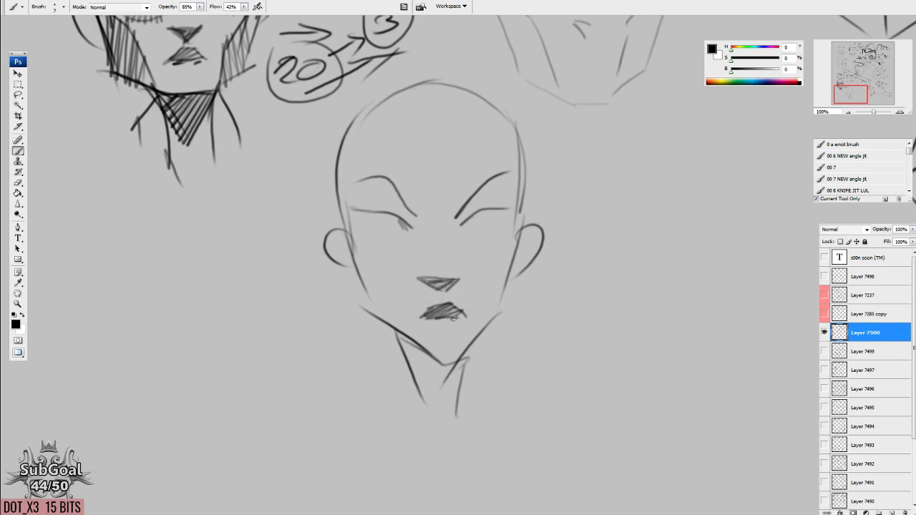
Draw the cheek plane lines on both sides of the third head's face and darken its eyes.
{"action": "mouse_move", "coordinate": [348, 234]}
{"action": "left_mouse_down"}
{"action": "mouse_move", "coordinate": [375, 314]}
{"action": "mouse_move", "coordinate": [377, 273]}
{"action": "mouse_move", "coordinate": [402, 329]}
{"action": "left_mouse_up"}
{"action": "left_click_drag", "start_coordinate": [517, 229], "coordinate": [476, 320]}
{"action": "mouse_move", "coordinate": [468, 222]}
{"action": "left_mouse_down"}
{"action": "mouse_move", "coordinate": [482, 229]}
{"action": "mouse_move", "coordinate": [495, 218]}
{"action": "left_mouse_up"}
{"action": "mouse_move", "coordinate": [397, 221]}
{"action": "left_mouse_down"}
{"action": "mouse_move", "coordinate": [380, 232]}
{"action": "mouse_move", "coordinate": [395, 230]}
{"action": "left_mouse_up"}
Draw the temple plane lines on the third head and add lower eyelid marks under both eyes.
{"action": "left_click_drag", "start_coordinate": [349, 122], "coordinate": [363, 209]}
{"action": "left_click_drag", "start_coordinate": [356, 144], "coordinate": [342, 229]}
{"action": "mouse_move", "coordinate": [362, 125]}
{"action": "left_mouse_down"}
{"action": "mouse_move", "coordinate": [368, 168]}
{"action": "mouse_move", "coordinate": [382, 176]}
{"action": "left_mouse_up"}
{"action": "left_click_drag", "start_coordinate": [509, 194], "coordinate": [515, 112]}
{"action": "left_click_drag", "start_coordinate": [485, 219], "coordinate": [493, 215]}
{"action": "mouse_move", "coordinate": [389, 216]}
{"action": "left_mouse_down"}
{"action": "mouse_move", "coordinate": [369, 216]}
{"action": "mouse_move", "coordinate": [396, 231]}
{"action": "mouse_move", "coordinate": [391, 225]}
{"action": "left_mouse_up"}
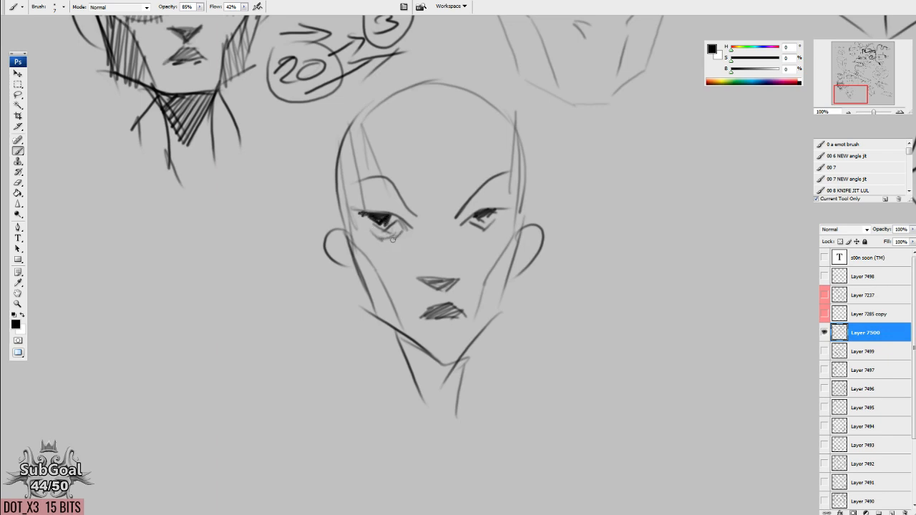
{"action": "left_click_drag", "start_coordinate": [503, 258], "coordinate": [504, 254]}
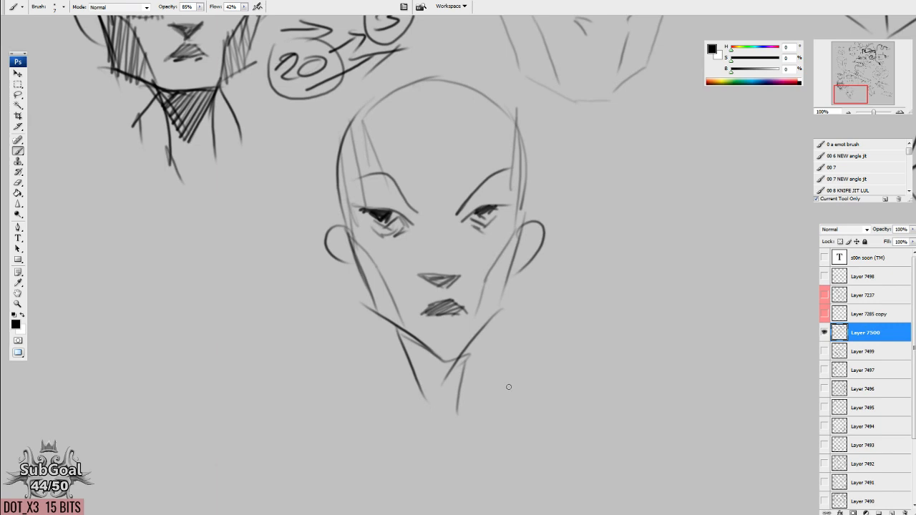
Hatch the third head's left temple and add another plane line at its right temple.
{"action": "left_click_drag", "start_coordinate": [512, 370], "coordinate": [510, 372]}
{"action": "mouse_move", "coordinate": [397, 254]}
{"action": "left_mouse_down"}
{"action": "mouse_move", "coordinate": [387, 229]}
{"action": "mouse_move", "coordinate": [358, 209]}
{"action": "mouse_move", "coordinate": [343, 219]}
{"action": "left_mouse_up"}
{"action": "key", "text": "e"}
{"action": "key", "text": "b"}
{"action": "left_click_drag", "start_coordinate": [364, 183], "coordinate": [349, 222]}
{"action": "mouse_move", "coordinate": [363, 169]}
{"action": "left_mouse_down"}
{"action": "mouse_move", "coordinate": [344, 216]}
{"action": "mouse_move", "coordinate": [341, 206]}
{"action": "left_mouse_up"}
{"action": "left_click_drag", "start_coordinate": [357, 141], "coordinate": [339, 195]}
{"action": "left_click_drag", "start_coordinate": [351, 129], "coordinate": [336, 188]}
{"action": "left_click_drag", "start_coordinate": [539, 215], "coordinate": [528, 242]}
{"action": "left_click_drag", "start_coordinate": [503, 164], "coordinate": [492, 221]}
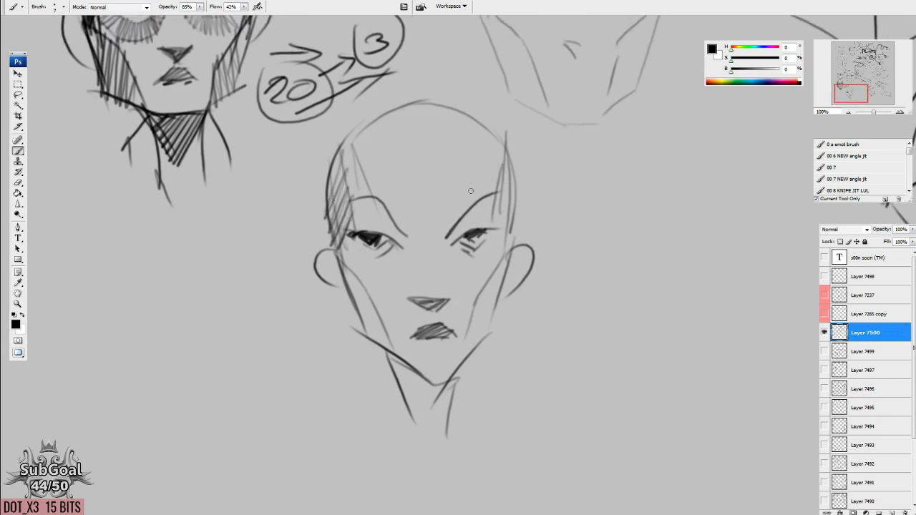
Replace the circled "3" with "5" and write "1" beside the circle.
{"action": "left_click_drag", "start_coordinate": [416, 103], "coordinate": [462, 247]}
{"action": "key", "text": "e"}
{"action": "key", "text": "b"}
{"action": "mouse_move", "coordinate": [427, 179]}
{"action": "left_mouse_down"}
{"action": "mouse_move", "coordinate": [417, 195]}
{"action": "mouse_move", "coordinate": [444, 169]}
{"action": "mouse_move", "coordinate": [471, 193]}
{"action": "left_mouse_up"}
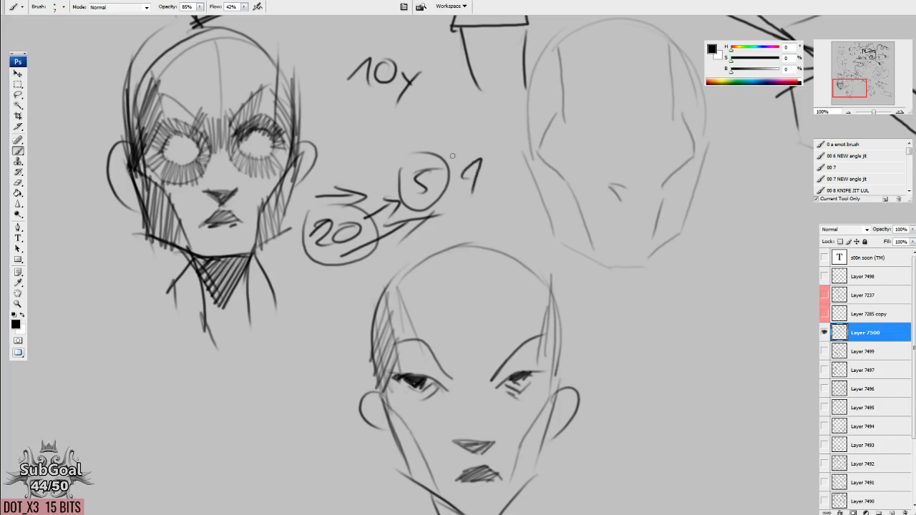
Hatch the third head's eye sockets under both brows and beneath the right eye.
{"action": "scroll", "coordinate": [488, 264], "scroll_direction": "down", "scroll_amount": 2}
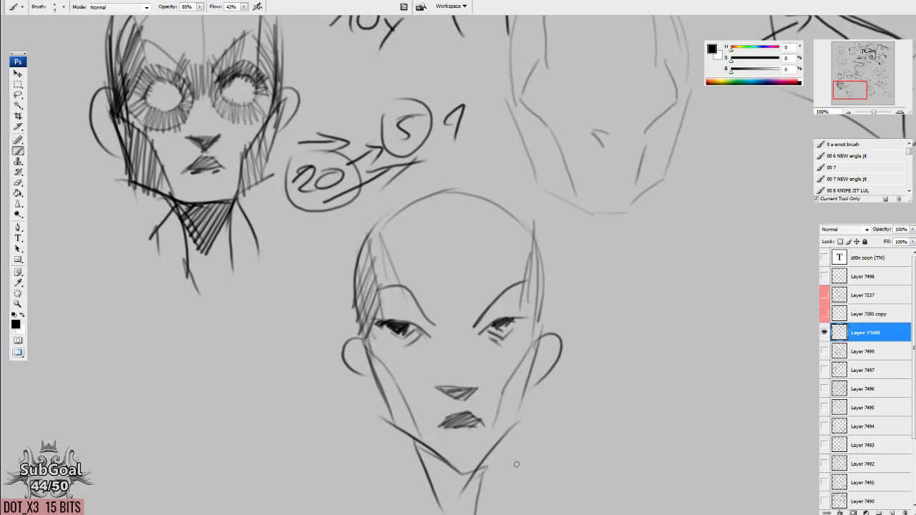
{"action": "left_click_drag", "start_coordinate": [519, 437], "coordinate": [465, 304]}
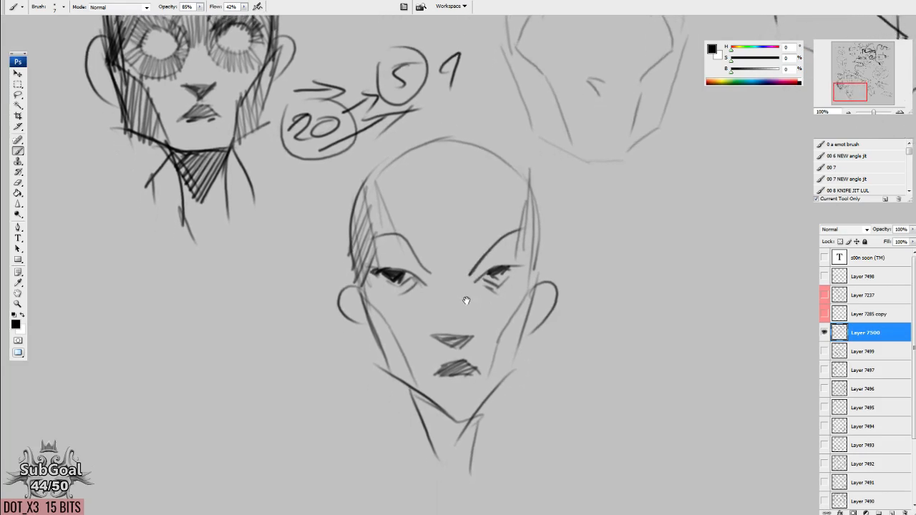
{"action": "left_click_drag", "start_coordinate": [509, 245], "coordinate": [512, 229]}
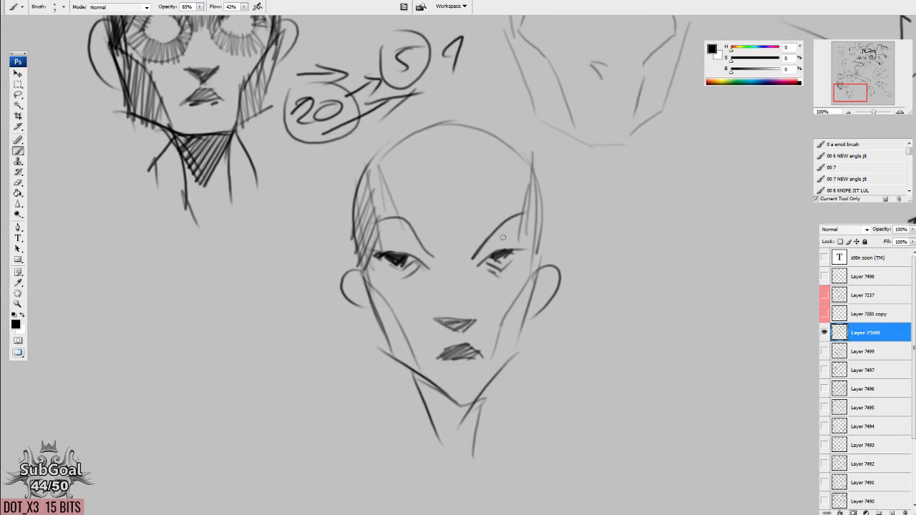
{"action": "mouse_move", "coordinate": [488, 258]}
{"action": "left_mouse_down"}
{"action": "mouse_move", "coordinate": [519, 248]}
{"action": "mouse_move", "coordinate": [478, 251]}
{"action": "mouse_move", "coordinate": [525, 212]}
{"action": "mouse_move", "coordinate": [521, 240]}
{"action": "mouse_move", "coordinate": [529, 227]}
{"action": "mouse_move", "coordinate": [533, 247]}
{"action": "left_mouse_up"}
{"action": "mouse_move", "coordinate": [423, 268]}
{"action": "left_mouse_down"}
{"action": "mouse_move", "coordinate": [409, 225]}
{"action": "mouse_move", "coordinate": [382, 216]}
{"action": "mouse_move", "coordinate": [376, 239]}
{"action": "mouse_move", "coordinate": [376, 223]}
{"action": "mouse_move", "coordinate": [438, 271]}
{"action": "mouse_move", "coordinate": [494, 247]}
{"action": "mouse_move", "coordinate": [525, 246]}
{"action": "mouse_move", "coordinate": [522, 279]}
{"action": "mouse_move", "coordinate": [512, 280]}
{"action": "mouse_move", "coordinate": [528, 266]}
{"action": "mouse_move", "coordinate": [480, 274]}
{"action": "mouse_move", "coordinate": [496, 276]}
{"action": "mouse_move", "coordinate": [479, 269]}
{"action": "mouse_move", "coordinate": [476, 251]}
{"action": "mouse_move", "coordinate": [528, 258]}
{"action": "left_mouse_up"}
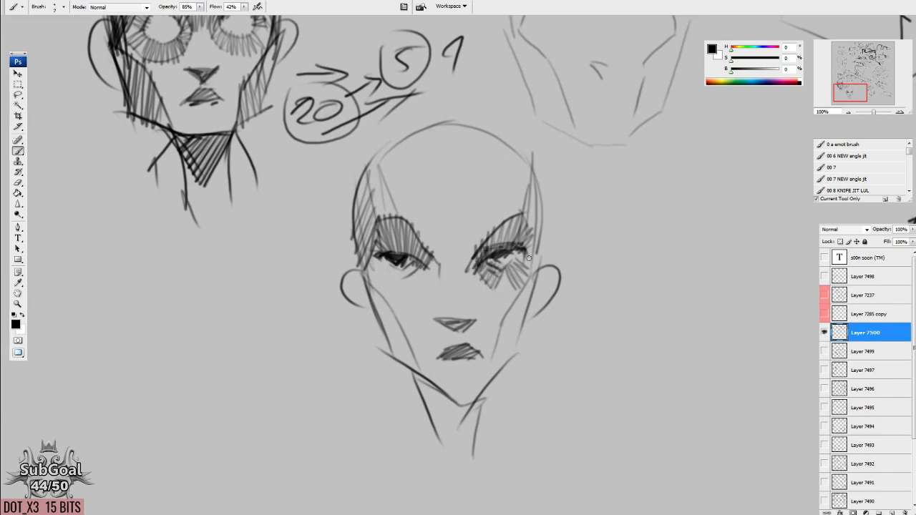
{"action": "left_click_drag", "start_coordinate": [518, 298], "coordinate": [538, 265]}
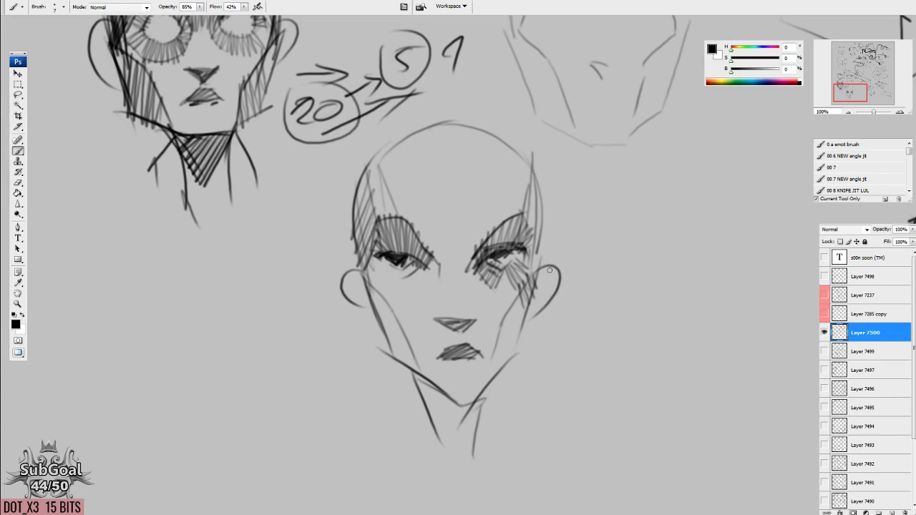
Hatch the third head's left forehead plane, left cheek, left eye socket and the bridge between the brows.
{"action": "mouse_move", "coordinate": [379, 222]}
{"action": "left_mouse_down"}
{"action": "mouse_move", "coordinate": [394, 197]}
{"action": "mouse_move", "coordinate": [395, 162]}
{"action": "left_mouse_up"}
{"action": "left_click_drag", "start_coordinate": [406, 216], "coordinate": [396, 151]}
{"action": "left_click_drag", "start_coordinate": [408, 302], "coordinate": [397, 246]}
{"action": "mouse_move", "coordinate": [356, 239]}
{"action": "left_mouse_down"}
{"action": "mouse_move", "coordinate": [391, 281]}
{"action": "mouse_move", "coordinate": [382, 248]}
{"action": "mouse_move", "coordinate": [369, 252]}
{"action": "left_mouse_up"}
{"action": "left_click_drag", "start_coordinate": [354, 195], "coordinate": [371, 248]}
{"action": "mouse_move", "coordinate": [409, 212]}
{"action": "left_mouse_down"}
{"action": "mouse_move", "coordinate": [405, 227]}
{"action": "mouse_move", "coordinate": [370, 215]}
{"action": "mouse_move", "coordinate": [388, 194]}
{"action": "mouse_move", "coordinate": [415, 199]}
{"action": "mouse_move", "coordinate": [423, 226]}
{"action": "left_mouse_up"}
{"action": "mouse_move", "coordinate": [422, 189]}
{"action": "left_mouse_down"}
{"action": "mouse_move", "coordinate": [432, 216]}
{"action": "mouse_move", "coordinate": [460, 198]}
{"action": "mouse_move", "coordinate": [407, 242]}
{"action": "left_mouse_up"}
{"action": "left_click_drag", "start_coordinate": [427, 212], "coordinate": [416, 233]}
{"action": "left_click_drag", "start_coordinate": [456, 208], "coordinate": [455, 250]}
{"action": "left_click_drag", "start_coordinate": [473, 220], "coordinate": [454, 231]}
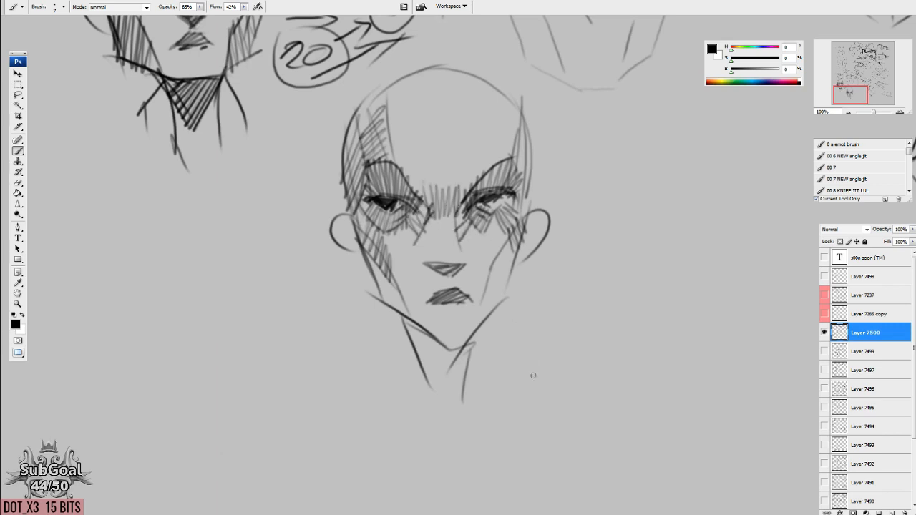
Hatch both jaw planes, shade the nose's side and underside, and darken the third head's eyes.
{"action": "scroll", "coordinate": [492, 271], "scroll_direction": "down", "scroll_amount": 1}
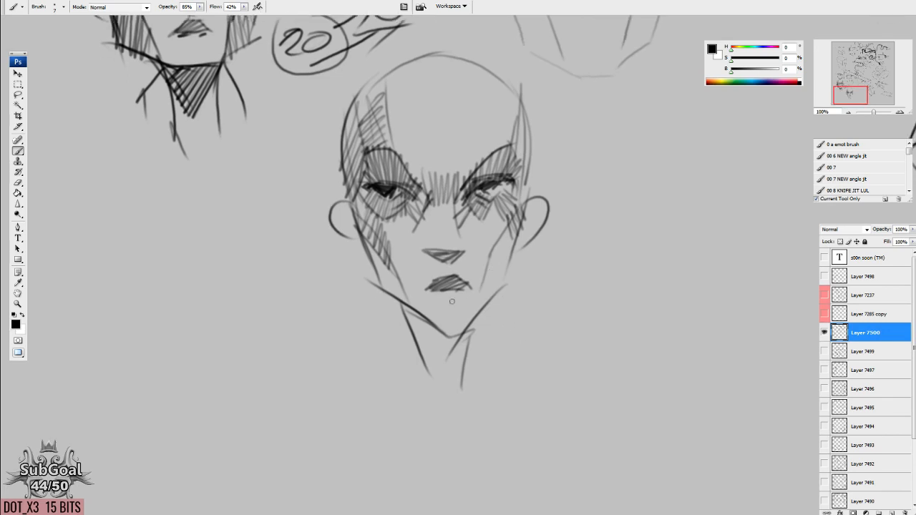
{"action": "left_click_drag", "start_coordinate": [401, 298], "coordinate": [383, 263]}
{"action": "mouse_move", "coordinate": [489, 300]}
{"action": "left_mouse_down"}
{"action": "mouse_move", "coordinate": [488, 255]}
{"action": "mouse_move", "coordinate": [499, 279]}
{"action": "mouse_move", "coordinate": [503, 269]}
{"action": "left_mouse_up"}
{"action": "mouse_move", "coordinate": [442, 253]}
{"action": "left_mouse_down"}
{"action": "mouse_move", "coordinate": [450, 266]}
{"action": "mouse_move", "coordinate": [444, 253]}
{"action": "mouse_move", "coordinate": [400, 250]}
{"action": "mouse_move", "coordinate": [423, 290]}
{"action": "left_mouse_up"}
{"action": "mouse_move", "coordinate": [499, 229]}
{"action": "left_mouse_down"}
{"action": "mouse_move", "coordinate": [478, 269]}
{"action": "mouse_move", "coordinate": [425, 288]}
{"action": "mouse_move", "coordinate": [451, 277]}
{"action": "mouse_move", "coordinate": [429, 289]}
{"action": "mouse_move", "coordinate": [458, 305]}
{"action": "mouse_move", "coordinate": [442, 305]}
{"action": "mouse_move", "coordinate": [471, 289]}
{"action": "mouse_move", "coordinate": [450, 283]}
{"action": "left_mouse_up"}
{"action": "left_click_drag", "start_coordinate": [452, 213], "coordinate": [459, 261]}
{"action": "mouse_move", "coordinate": [464, 209]}
{"action": "left_mouse_down"}
{"action": "mouse_move", "coordinate": [465, 247]}
{"action": "mouse_move", "coordinate": [459, 212]}
{"action": "mouse_move", "coordinate": [477, 194]}
{"action": "mouse_move", "coordinate": [518, 193]}
{"action": "left_mouse_up"}
{"action": "left_click_drag", "start_coordinate": [394, 197], "coordinate": [363, 203]}
Add a forehead centre line and brow bridge lines, and hatch the third head's right forehead and temple planes.
{"action": "left_click_drag", "start_coordinate": [569, 300], "coordinate": [560, 319]}
{"action": "mouse_move", "coordinate": [429, 151]}
{"action": "left_mouse_down"}
{"action": "mouse_move", "coordinate": [431, 212]}
{"action": "mouse_move", "coordinate": [420, 227]}
{"action": "left_mouse_up"}
{"action": "mouse_move", "coordinate": [392, 193]}
{"action": "left_mouse_down"}
{"action": "mouse_move", "coordinate": [420, 229]}
{"action": "mouse_move", "coordinate": [477, 174]}
{"action": "mouse_move", "coordinate": [493, 107]}
{"action": "left_mouse_up"}
{"action": "mouse_move", "coordinate": [488, 180]}
{"action": "left_mouse_down"}
{"action": "mouse_move", "coordinate": [514, 157]}
{"action": "mouse_move", "coordinate": [490, 108]}
{"action": "mouse_move", "coordinate": [483, 108]}
{"action": "mouse_move", "coordinate": [477, 187]}
{"action": "left_mouse_up"}
{"action": "left_click_drag", "start_coordinate": [519, 156], "coordinate": [509, 250]}
{"action": "left_click_drag", "start_coordinate": [338, 167], "coordinate": [348, 247]}
{"action": "mouse_move", "coordinate": [339, 153]}
{"action": "left_mouse_down"}
{"action": "mouse_move", "coordinate": [344, 207]}
{"action": "mouse_move", "coordinate": [400, 216]}
{"action": "mouse_move", "coordinate": [418, 236]}
{"action": "mouse_move", "coordinate": [445, 227]}
{"action": "mouse_move", "coordinate": [448, 214]}
{"action": "left_mouse_up"}
{"action": "left_click_drag", "start_coordinate": [432, 226], "coordinate": [413, 213]}
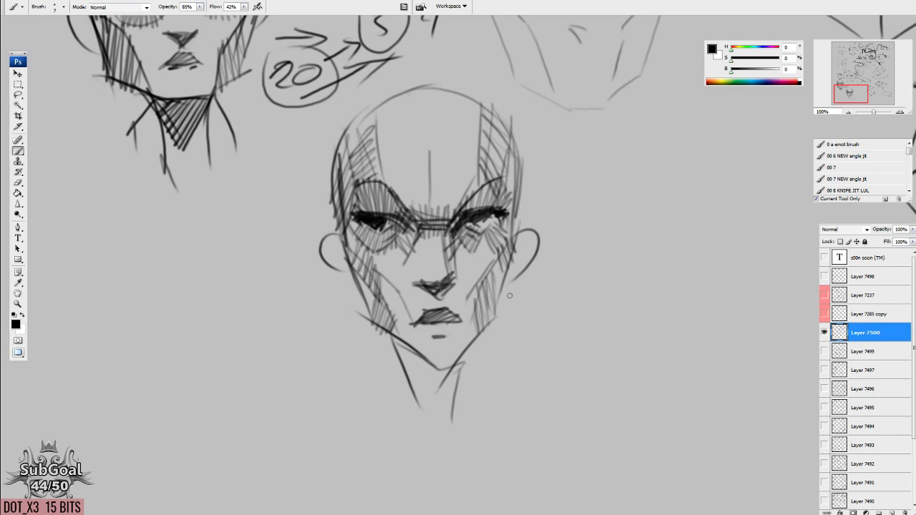
Sketch a separate ear curve beside the third head with an upward arrow beneath it.
{"action": "left_click_drag", "start_coordinate": [600, 348], "coordinate": [512, 329]}
{"action": "mouse_move", "coordinate": [531, 213]}
{"action": "left_mouse_down"}
{"action": "mouse_move", "coordinate": [543, 204]}
{"action": "mouse_move", "coordinate": [524, 257]}
{"action": "left_mouse_up"}
{"action": "left_click_drag", "start_coordinate": [534, 330], "coordinate": [533, 326]}
{"action": "mouse_move", "coordinate": [545, 262]}
{"action": "left_mouse_down"}
{"action": "mouse_move", "coordinate": [544, 290]}
{"action": "mouse_move", "coordinate": [558, 274]}
{"action": "left_mouse_up"}
{"action": "left_click_drag", "start_coordinate": [532, 320], "coordinate": [520, 347]}
{"action": "left_click_drag", "start_coordinate": [434, 365], "coordinate": [515, 367]}
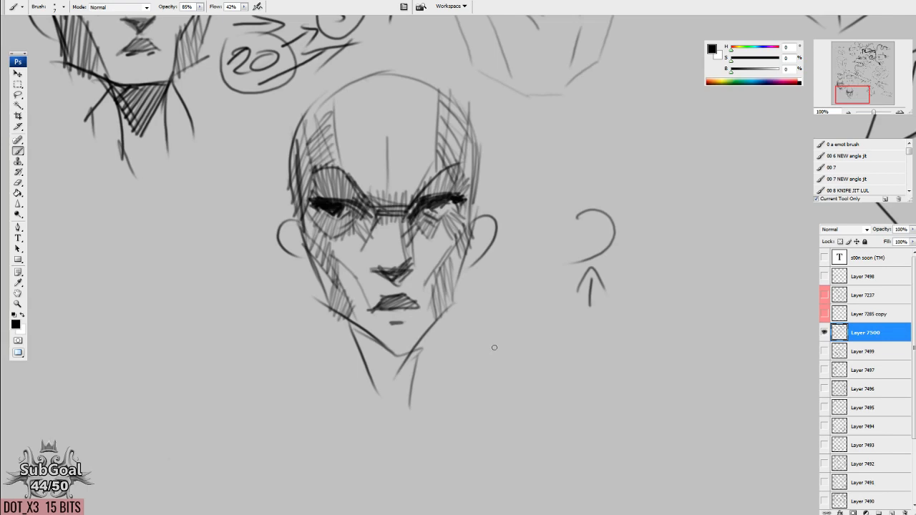
Clear a large rounded area of canvas beside the ear sketch using a lasso selection, and remove the selection.
{"action": "left_click_drag", "start_coordinate": [449, 442], "coordinate": [716, 286]}
{"action": "left_click_drag", "start_coordinate": [403, 259], "coordinate": [337, 390]}
{"action": "left_click_drag", "start_coordinate": [758, 323], "coordinate": [272, 347]}
{"action": "left_click_drag", "start_coordinate": [555, 356], "coordinate": [548, 327]}
{"action": "mouse_move", "coordinate": [619, 236]}
{"action": "left_mouse_down"}
{"action": "mouse_move", "coordinate": [456, 319]}
{"action": "mouse_move", "coordinate": [469, 326]}
{"action": "left_mouse_up"}
{"action": "key", "text": "l"}
{"action": "mouse_move", "coordinate": [385, 119]}
{"action": "left_mouse_down"}
{"action": "mouse_move", "coordinate": [617, 405]}
{"action": "mouse_move", "coordinate": [386, 121]}
{"action": "left_mouse_up"}
{"action": "key", "text": "Delete"}
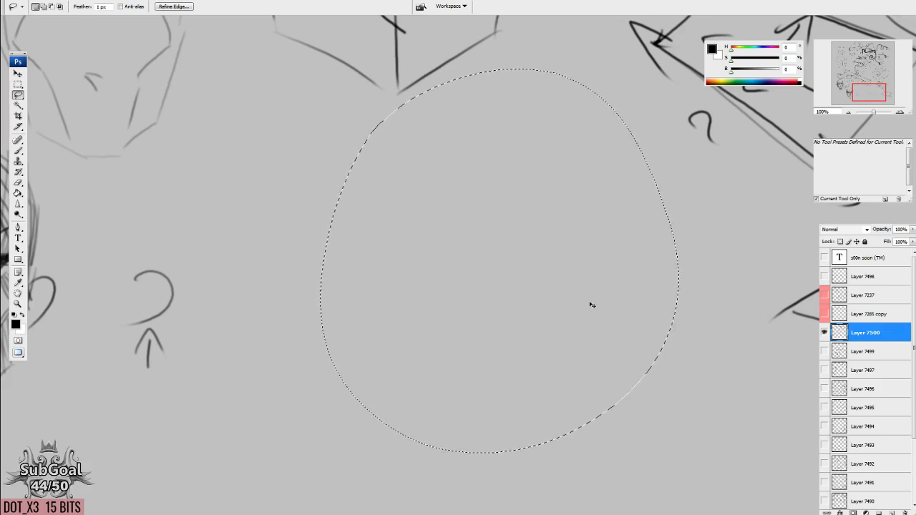
{"action": "key", "text": "ctrl+d"}
{"action": "key", "text": "b"}
Draw a rectangle in the cleared area, label its top edge "1" with an arrow, and its bottom edge "2".
{"action": "mouse_move", "coordinate": [609, 400]}
{"action": "left_mouse_down"}
{"action": "mouse_move", "coordinate": [564, 314]}
{"action": "mouse_move", "coordinate": [563, 348]}
{"action": "mouse_move", "coordinate": [569, 333]}
{"action": "left_mouse_up"}
{"action": "left_click_drag", "start_coordinate": [503, 294], "coordinate": [505, 292]}
{"action": "left_click_drag", "start_coordinate": [412, 221], "coordinate": [547, 219]}
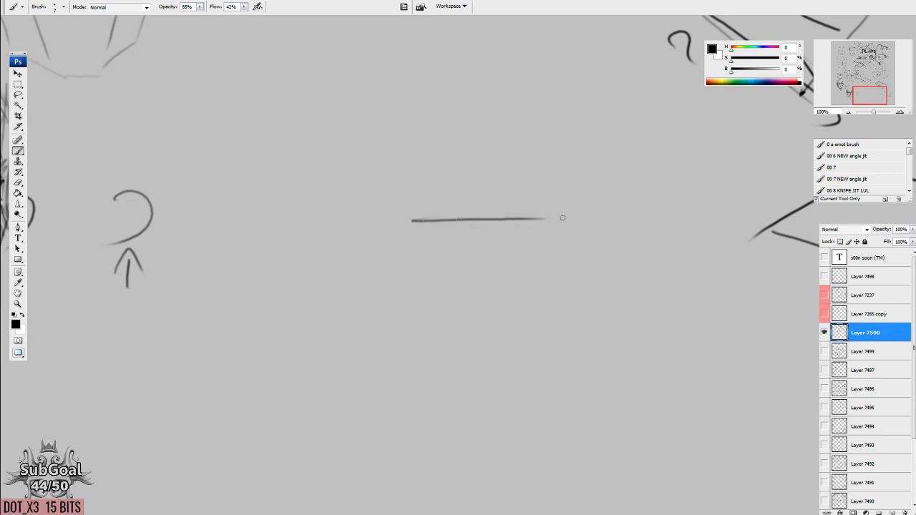
{"action": "left_click_drag", "start_coordinate": [409, 216], "coordinate": [406, 319]}
{"action": "left_click_drag", "start_coordinate": [405, 326], "coordinate": [541, 324]}
{"action": "left_click_drag", "start_coordinate": [545, 221], "coordinate": [550, 327]}
{"action": "left_click_drag", "start_coordinate": [548, 406], "coordinate": [543, 410]}
{"action": "mouse_move", "coordinate": [466, 258]}
{"action": "left_mouse_down"}
{"action": "mouse_move", "coordinate": [471, 235]}
{"action": "mouse_move", "coordinate": [476, 242]}
{"action": "left_mouse_up"}
{"action": "left_click_drag", "start_coordinate": [452, 354], "coordinate": [478, 370]}
{"action": "mouse_move", "coordinate": [460, 216]}
{"action": "left_mouse_down"}
{"action": "mouse_move", "coordinate": [475, 204]}
{"action": "mouse_move", "coordinate": [476, 223]}
{"action": "left_mouse_up"}
{"action": "left_click_drag", "start_coordinate": [501, 285], "coordinate": [506, 325]}
Draw a short line above the rectangle and connect it to the rectangle's bottom corners with converging sides.
{"action": "left_click_drag", "start_coordinate": [459, 189], "coordinate": [510, 190]}
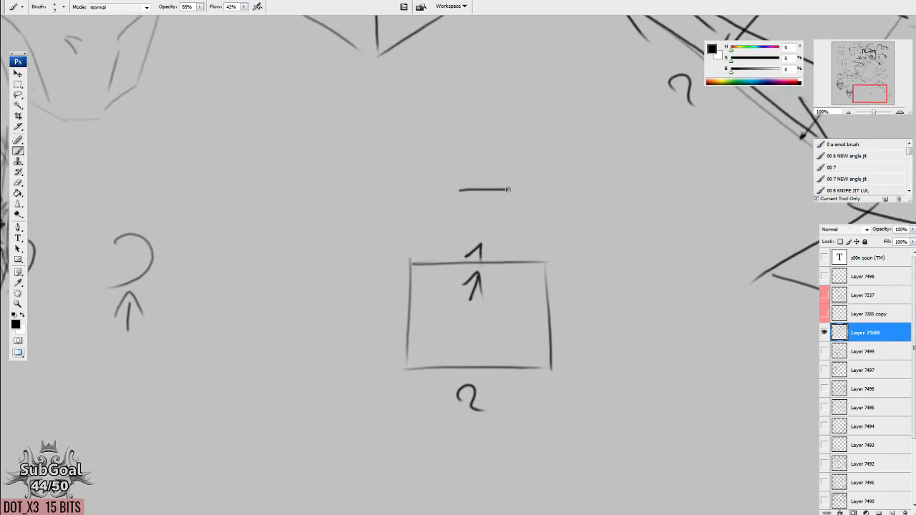
{"action": "left_click_drag", "start_coordinate": [470, 226], "coordinate": [472, 209]}
{"action": "left_click_drag", "start_coordinate": [467, 170], "coordinate": [401, 352]}
{"action": "left_click_drag", "start_coordinate": [509, 172], "coordinate": [553, 359]}
{"action": "left_click_drag", "start_coordinate": [470, 172], "coordinate": [465, 191]}
Draw an arrow toward the rectangle's top edge and extend the converging sides with dashed lines to a dot.
{"action": "left_click_drag", "start_coordinate": [333, 265], "coordinate": [428, 259]}
{"action": "left_click_drag", "start_coordinate": [394, 250], "coordinate": [404, 269]}
{"action": "left_click_drag", "start_coordinate": [584, 238], "coordinate": [540, 250]}
{"action": "left_click_drag", "start_coordinate": [461, 194], "coordinate": [479, 141]}
{"action": "left_click_drag", "start_coordinate": [501, 201], "coordinate": [479, 135]}
{"action": "left_click_drag", "start_coordinate": [505, 283], "coordinate": [475, 145]}
Draw an inverted trapezoid tapering down from the rectangle's bottom edge, with a short dash below it.
{"action": "mouse_move", "coordinate": [366, 248]}
{"action": "left_mouse_down"}
{"action": "mouse_move", "coordinate": [396, 383]}
{"action": "mouse_move", "coordinate": [503, 377]}
{"action": "left_mouse_up"}
{"action": "mouse_move", "coordinate": [513, 253]}
{"action": "left_mouse_down"}
{"action": "mouse_move", "coordinate": [488, 379]}
{"action": "mouse_move", "coordinate": [509, 333]}
{"action": "left_mouse_up"}
{"action": "left_click_drag", "start_coordinate": [425, 481], "coordinate": [435, 483]}
{"action": "left_click_drag", "start_coordinate": [461, 453], "coordinate": [451, 406]}
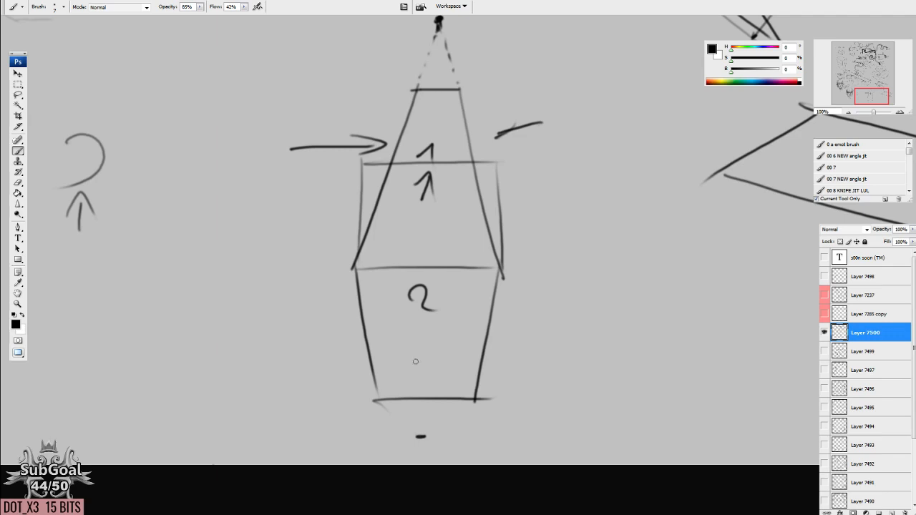
Redraw the rectangle's edges darker and point a second arrow at its upper right corner.
{"action": "mouse_move", "coordinate": [389, 330]}
{"action": "left_mouse_down"}
{"action": "mouse_move", "coordinate": [400, 378]}
{"action": "mouse_move", "coordinate": [388, 386]}
{"action": "mouse_move", "coordinate": [397, 371]}
{"action": "left_mouse_up"}
{"action": "mouse_move", "coordinate": [356, 191]}
{"action": "left_mouse_down"}
{"action": "mouse_move", "coordinate": [354, 312]}
{"action": "mouse_move", "coordinate": [502, 317]}
{"action": "mouse_move", "coordinate": [496, 206]}
{"action": "mouse_move", "coordinate": [453, 204]}
{"action": "mouse_move", "coordinate": [499, 280]}
{"action": "mouse_move", "coordinate": [500, 318]}
{"action": "mouse_move", "coordinate": [483, 313]}
{"action": "left_mouse_up"}
{"action": "mouse_move", "coordinate": [601, 190]}
{"action": "left_mouse_down"}
{"action": "mouse_move", "coordinate": [495, 206]}
{"action": "mouse_move", "coordinate": [520, 211]}
{"action": "left_mouse_up"}
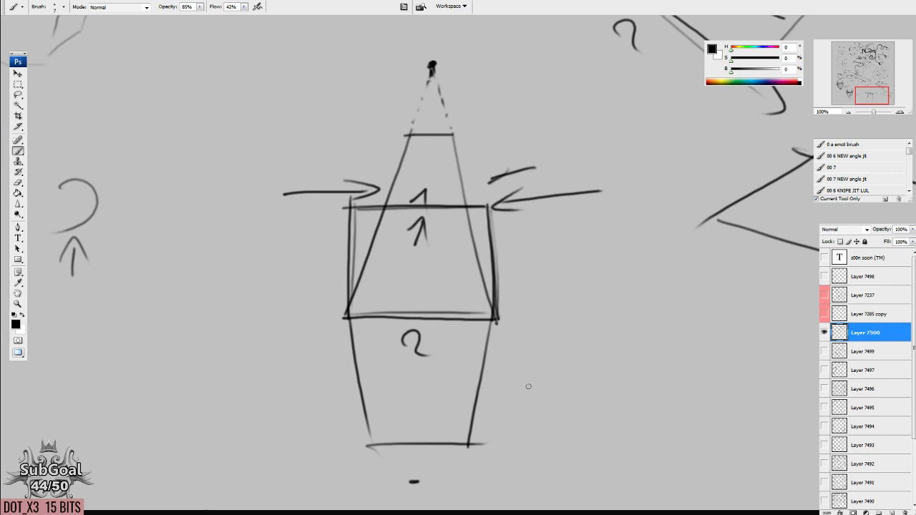
{"action": "left_click_drag", "start_coordinate": [454, 419], "coordinate": [446, 439]}
{"action": "left_click_drag", "start_coordinate": [454, 394], "coordinate": [450, 396]}
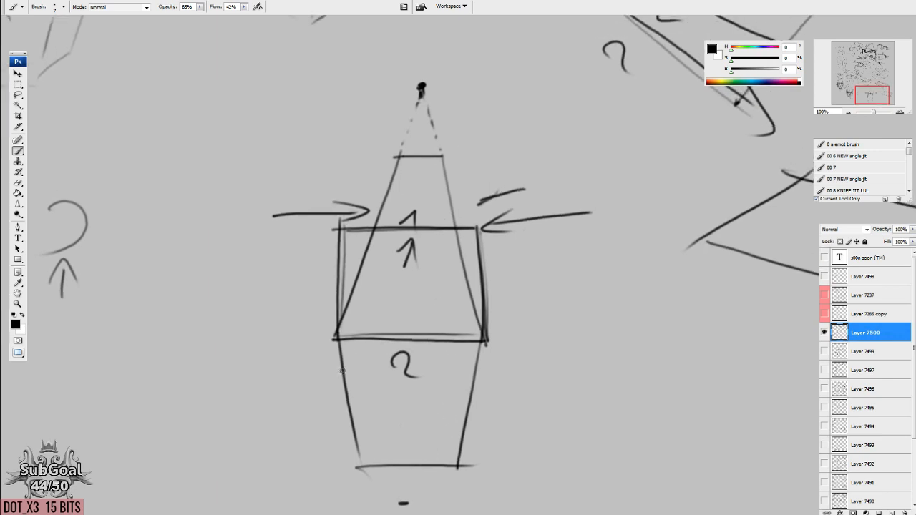
Extend the upper shape's converging sides downward past the rectangle's bottom corners.
{"action": "left_click_drag", "start_coordinate": [330, 394], "coordinate": [369, 192]}
{"action": "left_click_drag", "start_coordinate": [392, 106], "coordinate": [258, 340]}
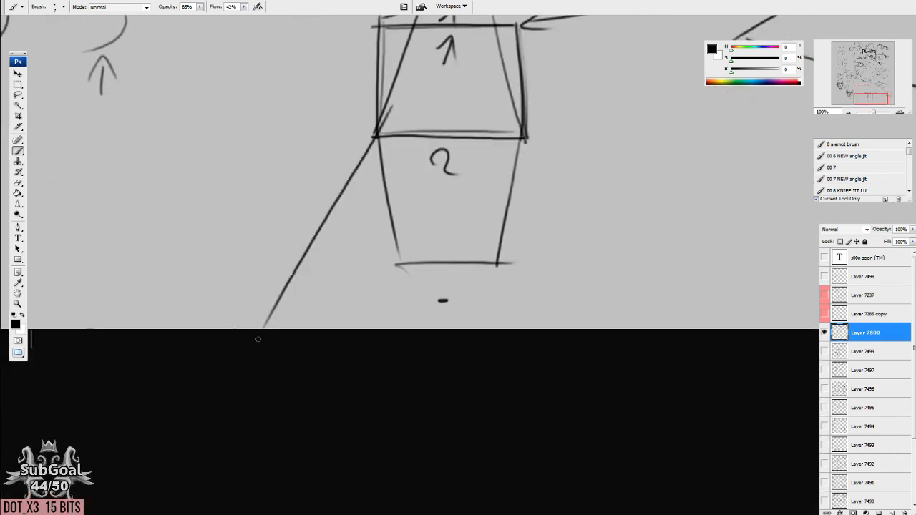
{"action": "left_click_drag", "start_coordinate": [513, 89], "coordinate": [579, 329]}
{"action": "left_click_drag", "start_coordinate": [388, 90], "coordinate": [289, 329]}
{"action": "mouse_move", "coordinate": [402, 63]}
{"action": "left_mouse_down"}
{"action": "mouse_move", "coordinate": [287, 329]}
{"action": "mouse_move", "coordinate": [368, 194]}
{"action": "left_mouse_up"}
{"action": "left_click_drag", "start_coordinate": [521, 84], "coordinate": [464, 229]}
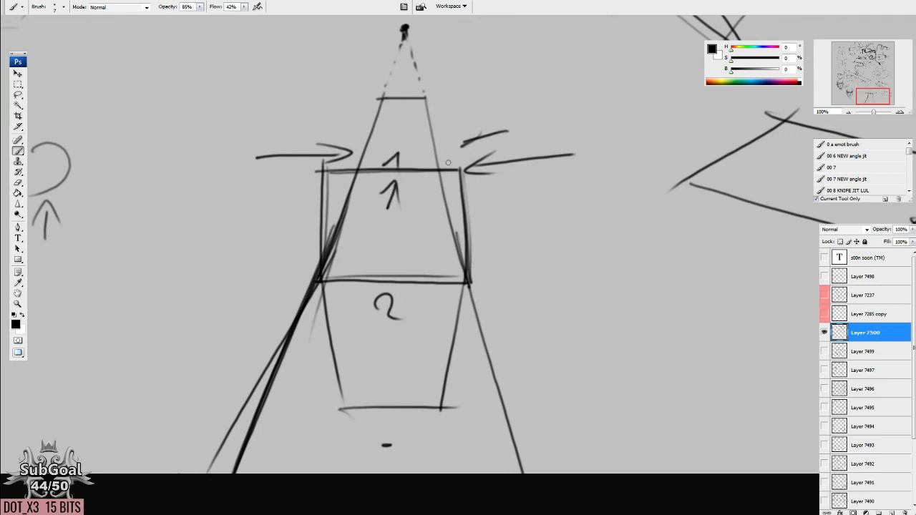
Strengthen the extended right side and close the large trapezoid with a thick base line.
{"action": "left_click_drag", "start_coordinate": [423, 97], "coordinate": [489, 453]}
{"action": "left_click_drag", "start_coordinate": [458, 237], "coordinate": [501, 473]}
{"action": "mouse_move", "coordinate": [473, 328]}
{"action": "left_mouse_down"}
{"action": "mouse_move", "coordinate": [509, 457]}
{"action": "mouse_move", "coordinate": [503, 368]}
{"action": "left_mouse_up"}
{"action": "mouse_move", "coordinate": [252, 376]}
{"action": "left_mouse_down"}
{"action": "mouse_move", "coordinate": [577, 382]}
{"action": "mouse_move", "coordinate": [501, 384]}
{"action": "left_mouse_up"}
{"action": "left_click_drag", "start_coordinate": [403, 296], "coordinate": [409, 295]}
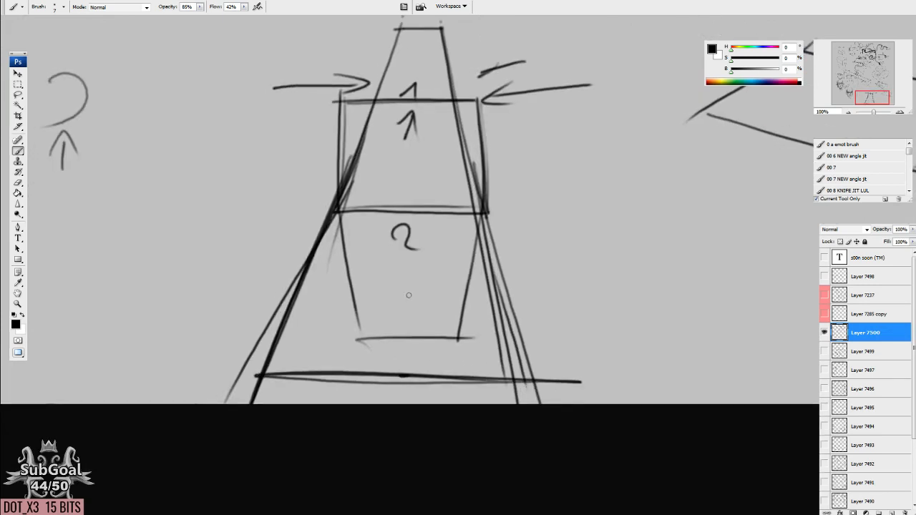
Darken the inverted trapezoid's sides and the rectangle's bottom edge.
{"action": "left_click_drag", "start_coordinate": [334, 212], "coordinate": [366, 346]}
{"action": "left_click_drag", "start_coordinate": [481, 214], "coordinate": [456, 347]}
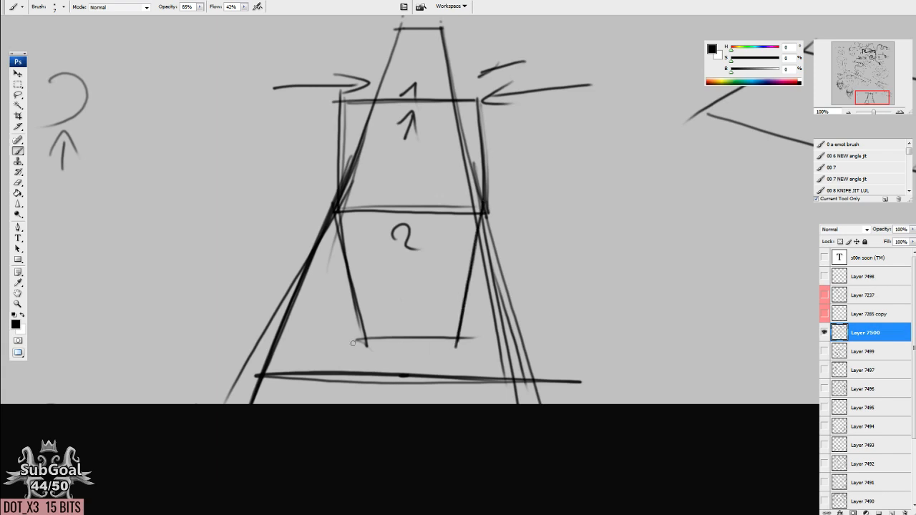
{"action": "left_click_drag", "start_coordinate": [328, 209], "coordinate": [485, 213]}
Write "BOB" above the rectangle's bottom edge and the inverted trapezoid's base, and erase the old "2".
{"action": "mouse_move", "coordinate": [382, 188]}
{"action": "left_mouse_down"}
{"action": "mouse_move", "coordinate": [392, 197]}
{"action": "mouse_move", "coordinate": [384, 206]}
{"action": "left_mouse_up"}
{"action": "left_click_drag", "start_coordinate": [413, 197], "coordinate": [424, 200]}
{"action": "left_click_drag", "start_coordinate": [432, 186], "coordinate": [434, 207]}
{"action": "mouse_move", "coordinate": [382, 323]}
{"action": "left_mouse_down"}
{"action": "mouse_move", "coordinate": [385, 338]}
{"action": "mouse_move", "coordinate": [426, 340]}
{"action": "left_mouse_up"}
{"action": "mouse_move", "coordinate": [408, 391]}
{"action": "left_mouse_down"}
{"action": "mouse_move", "coordinate": [407, 323]}
{"action": "mouse_move", "coordinate": [403, 338]}
{"action": "left_mouse_up"}
{"action": "key", "text": "e"}
{"action": "left_click_drag", "start_coordinate": [395, 179], "coordinate": [413, 187]}
{"action": "key", "text": "b"}
{"action": "mouse_move", "coordinate": [388, 228]}
{"action": "left_mouse_down"}
{"action": "mouse_move", "coordinate": [422, 228]}
{"action": "mouse_move", "coordinate": [382, 216]}
{"action": "left_mouse_up"}
Draw a smaller, steeper inner trapezoid, add an arrow to the large one, and number the shapes "1", "2" and "3".
{"action": "left_click_drag", "start_coordinate": [328, 162], "coordinate": [386, 231]}
{"action": "left_click_drag", "start_coordinate": [473, 159], "coordinate": [421, 232]}
{"action": "left_click_drag", "start_coordinate": [482, 295], "coordinate": [482, 366]}
{"action": "mouse_move", "coordinate": [641, 322]}
{"action": "left_mouse_down"}
{"action": "mouse_move", "coordinate": [525, 350]}
{"action": "mouse_move", "coordinate": [565, 339]}
{"action": "left_mouse_up"}
{"action": "left_click", "coordinate": [468, 346]}
{"action": "left_click_drag", "start_coordinate": [462, 333], "coordinate": [475, 348]}
{"action": "mouse_move", "coordinate": [444, 281]}
{"action": "left_mouse_down"}
{"action": "mouse_move", "coordinate": [439, 268]}
{"action": "mouse_move", "coordinate": [428, 277]}
{"action": "left_mouse_up"}
{"action": "left_click_drag", "start_coordinate": [463, 372], "coordinate": [460, 369]}
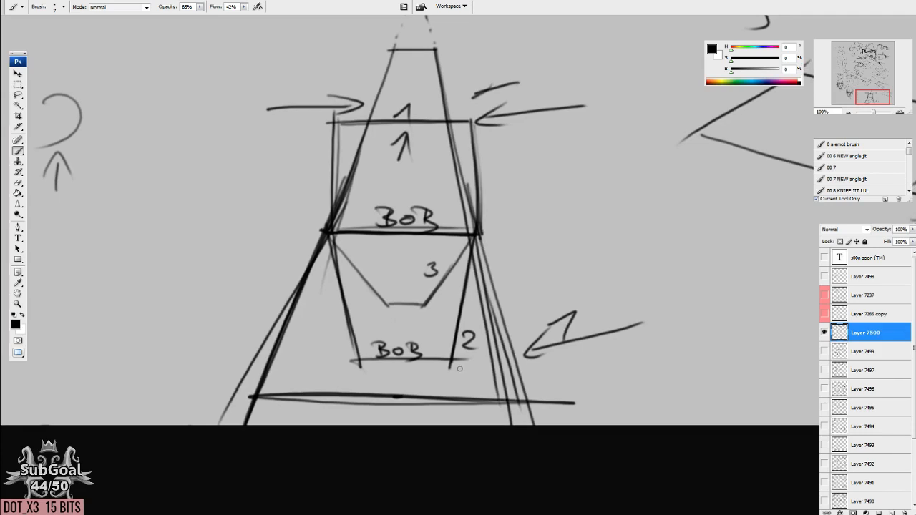
Sketch a receding perspective plane with a vertical flap beside the trapezoids, labelling its fold "BOB" and the flap "2".
{"action": "left_click_drag", "start_coordinate": [585, 319], "coordinate": [467, 342]}
{"action": "mouse_move", "coordinate": [521, 201]}
{"action": "left_mouse_down"}
{"action": "mouse_move", "coordinate": [591, 240]}
{"action": "mouse_move", "coordinate": [641, 172]}
{"action": "mouse_move", "coordinate": [730, 200]}
{"action": "left_mouse_up"}
{"action": "left_click_drag", "start_coordinate": [731, 200], "coordinate": [599, 237]}
{"action": "left_click_drag", "start_coordinate": [593, 274], "coordinate": [594, 272]}
{"action": "mouse_move", "coordinate": [557, 196]}
{"action": "left_mouse_down"}
{"action": "mouse_move", "coordinate": [552, 210]}
{"action": "mouse_move", "coordinate": [570, 209]}
{"action": "left_mouse_up"}
{"action": "left_click_drag", "start_coordinate": [580, 209], "coordinate": [578, 218]}
{"action": "left_click_drag", "start_coordinate": [583, 294], "coordinate": [581, 289]}
{"action": "mouse_move", "coordinate": [517, 190]}
{"action": "left_mouse_down"}
{"action": "mouse_move", "coordinate": [518, 279]}
{"action": "mouse_move", "coordinate": [580, 307]}
{"action": "left_mouse_up"}
{"action": "mouse_move", "coordinate": [588, 231]}
{"action": "left_mouse_down"}
{"action": "mouse_move", "coordinate": [578, 319]}
{"action": "mouse_move", "coordinate": [558, 308]}
{"action": "left_mouse_up"}
{"action": "left_click_drag", "start_coordinate": [583, 294], "coordinate": [592, 308]}
{"action": "left_click_drag", "start_coordinate": [591, 350], "coordinate": [595, 356]}
{"action": "left_click_drag", "start_coordinate": [526, 193], "coordinate": [410, 213]}
{"action": "left_click_drag", "start_coordinate": [606, 234], "coordinate": [477, 265]}
{"action": "mouse_move", "coordinate": [413, 211]}
{"action": "left_mouse_down"}
{"action": "mouse_move", "coordinate": [490, 280]}
{"action": "mouse_move", "coordinate": [484, 272]}
{"action": "left_mouse_up"}
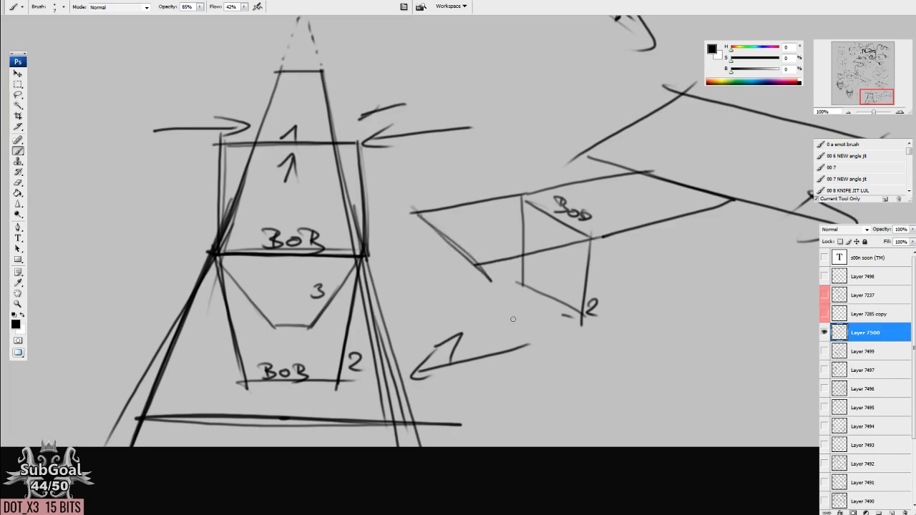
Circle the large arrow marked "1" and add a matching arrow labelled "1" on the new perspective plane.
{"action": "mouse_move", "coordinate": [499, 330]}
{"action": "left_mouse_down"}
{"action": "mouse_move", "coordinate": [533, 366]}
{"action": "mouse_move", "coordinate": [445, 332]}
{"action": "left_mouse_up"}
{"action": "mouse_move", "coordinate": [508, 265]}
{"action": "left_mouse_down"}
{"action": "mouse_move", "coordinate": [565, 288]}
{"action": "mouse_move", "coordinate": [504, 266]}
{"action": "mouse_move", "coordinate": [515, 277]}
{"action": "mouse_move", "coordinate": [544, 276]}
{"action": "mouse_move", "coordinate": [537, 308]}
{"action": "left_mouse_up"}
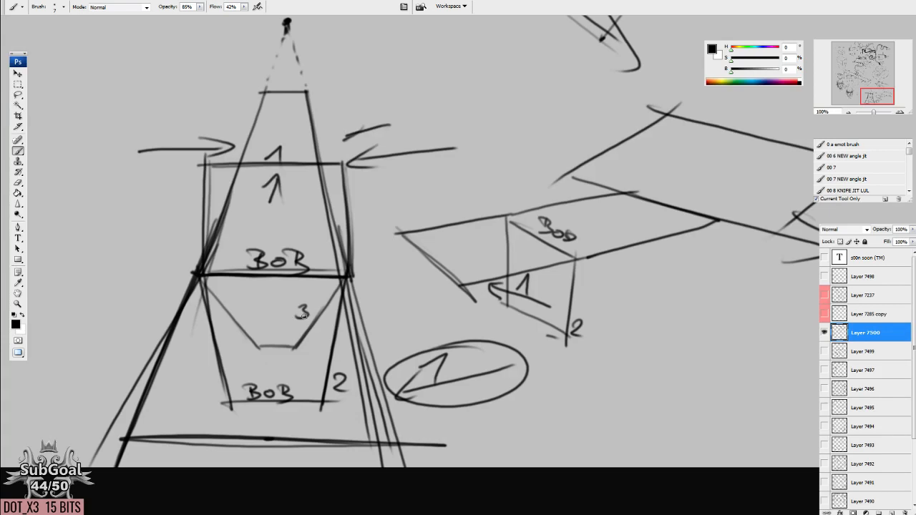
{"action": "left_click_drag", "start_coordinate": [634, 310], "coordinate": [563, 282]}
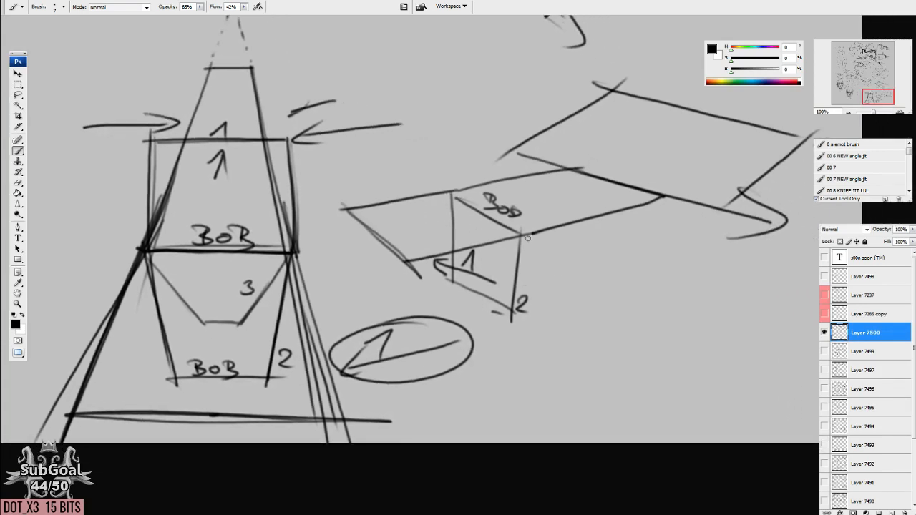
Darken the slanted fold line under "BOB" and extend it past the flap's corner.
{"action": "left_click_drag", "start_coordinate": [522, 237], "coordinate": [603, 270]}
{"action": "left_click_drag", "start_coordinate": [521, 236], "coordinate": [767, 314]}
{"action": "mouse_move", "coordinate": [442, 198]}
{"action": "left_mouse_down"}
{"action": "mouse_move", "coordinate": [528, 242]}
{"action": "mouse_move", "coordinate": [756, 318]}
{"action": "left_mouse_up"}
{"action": "mouse_move", "coordinate": [518, 233]}
{"action": "left_mouse_down"}
{"action": "mouse_move", "coordinate": [756, 311]}
{"action": "mouse_move", "coordinate": [593, 245]}
{"action": "mouse_move", "coordinate": [695, 307]}
{"action": "left_mouse_up"}
{"action": "scroll", "coordinate": [687, 336], "scroll_direction": "down", "scroll_amount": 1}
{"action": "key", "text": "e"}
{"action": "key", "text": "b"}
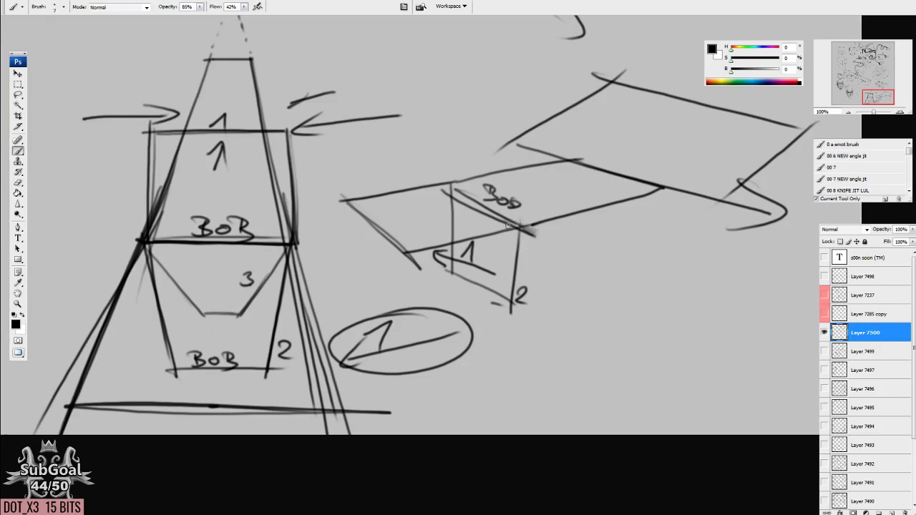
{"action": "left_click_drag", "start_coordinate": [440, 181], "coordinate": [524, 232]}
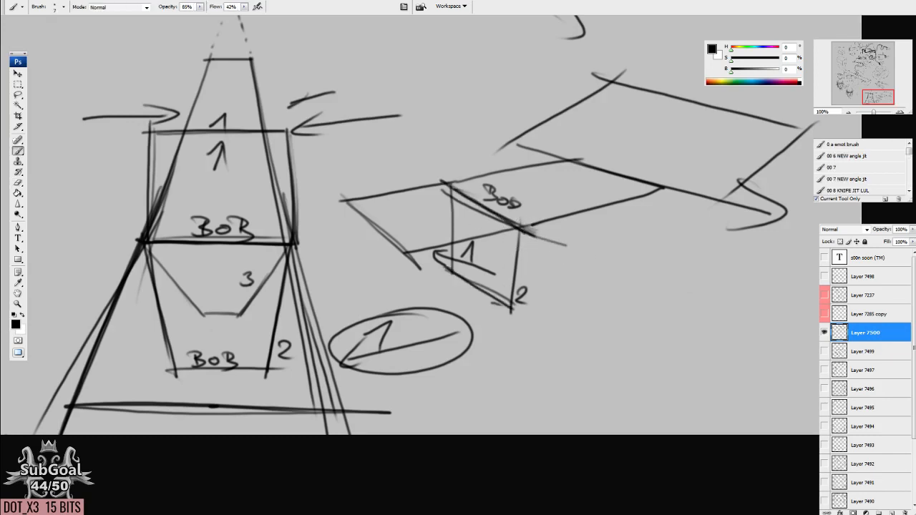
Sketch another narrow plane folding outward from the "BOB" edge and converging to a point.
{"action": "left_click_drag", "start_coordinate": [579, 229], "coordinate": [652, 262]}
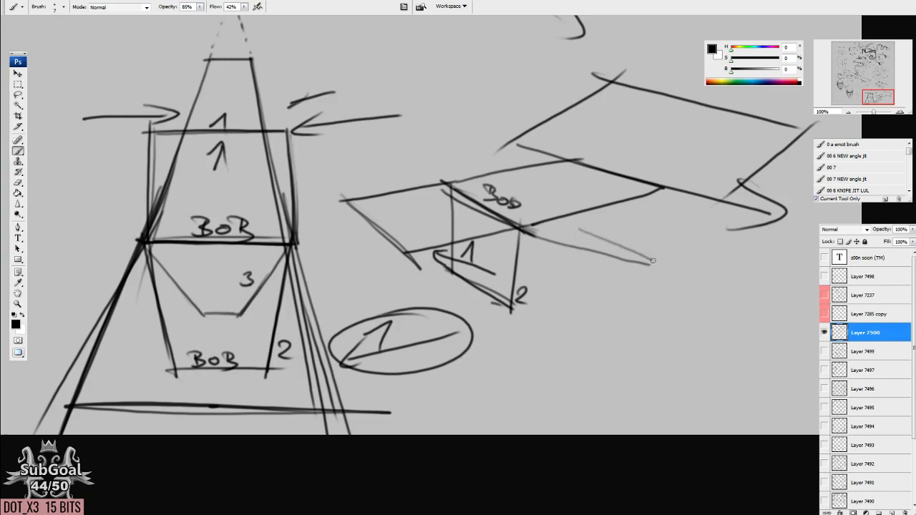
{"action": "mouse_move", "coordinate": [452, 189]}
{"action": "left_mouse_down"}
{"action": "mouse_move", "coordinate": [570, 218]}
{"action": "mouse_move", "coordinate": [641, 254]}
{"action": "left_mouse_up"}
{"action": "left_click_drag", "start_coordinate": [561, 218], "coordinate": [653, 264]}
{"action": "left_click_drag", "start_coordinate": [523, 244], "coordinate": [652, 264]}
{"action": "left_click_drag", "start_coordinate": [500, 222], "coordinate": [544, 247]}
{"action": "mouse_move", "coordinate": [546, 361]}
{"action": "left_mouse_down"}
{"action": "mouse_move", "coordinate": [534, 363]}
{"action": "mouse_move", "coordinate": [606, 364]}
{"action": "left_mouse_up"}
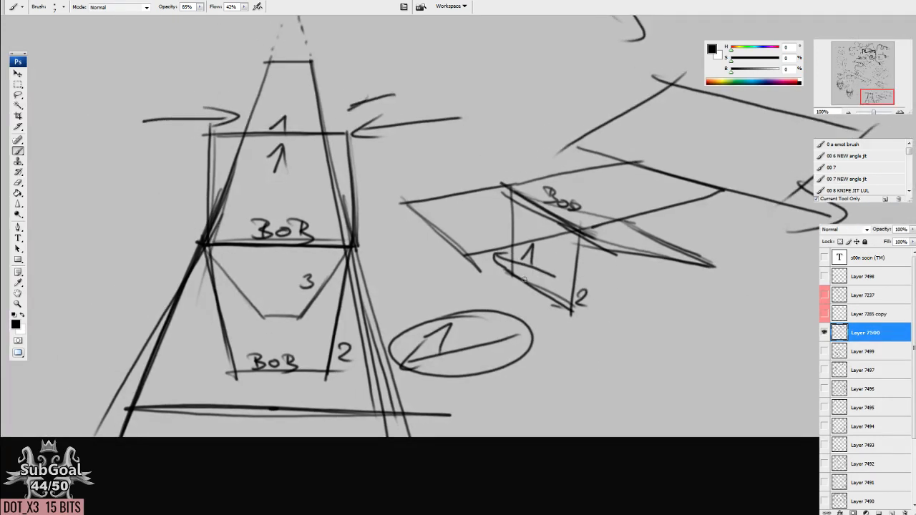
Draw a new large trapezoid in the empty area between the shaded head and the numbered shapes.
{"action": "mouse_move", "coordinate": [366, 329]}
{"action": "left_mouse_down"}
{"action": "mouse_move", "coordinate": [487, 289]}
{"action": "mouse_move", "coordinate": [490, 403]}
{"action": "left_mouse_up"}
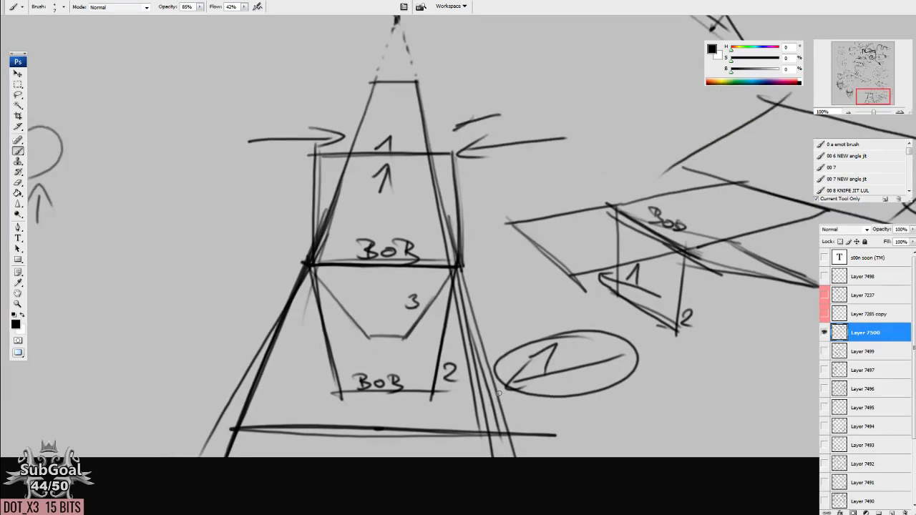
{"action": "mouse_move", "coordinate": [287, 272]}
{"action": "left_mouse_down"}
{"action": "mouse_move", "coordinate": [566, 355]}
{"action": "mouse_move", "coordinate": [504, 302]}
{"action": "left_mouse_up"}
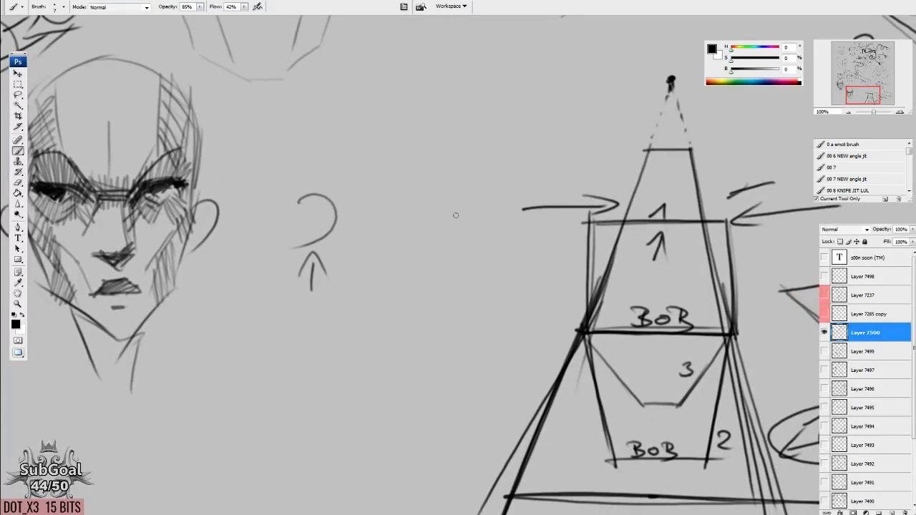
{"action": "left_click_drag", "start_coordinate": [412, 130], "coordinate": [478, 131]}
{"action": "left_click_drag", "start_coordinate": [457, 327], "coordinate": [464, 313]}
{"action": "left_click_drag", "start_coordinate": [331, 313], "coordinate": [549, 323]}
{"action": "left_click_drag", "start_coordinate": [413, 136], "coordinate": [326, 315]}
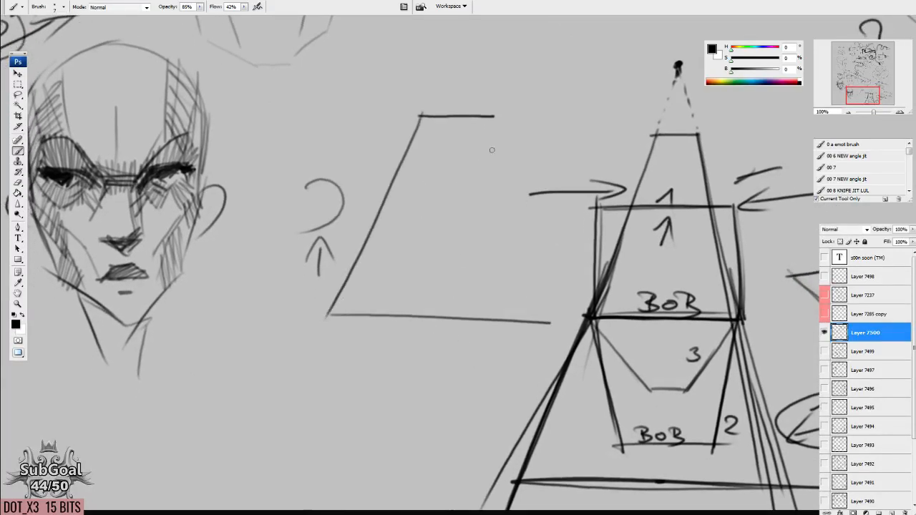
{"action": "left_click_drag", "start_coordinate": [501, 140], "coordinate": [551, 322]}
Add arrowheads to the new trapezoid's slanted sides, a dashed upward extension and small outward arrows inside.
{"action": "mouse_move", "coordinate": [419, 210]}
{"action": "left_mouse_down"}
{"action": "mouse_move", "coordinate": [398, 215]}
{"action": "mouse_move", "coordinate": [427, 227]}
{"action": "mouse_move", "coordinate": [507, 219]}
{"action": "left_mouse_up"}
{"action": "left_click_drag", "start_coordinate": [468, 157], "coordinate": [456, 208]}
{"action": "left_click_drag", "start_coordinate": [418, 143], "coordinate": [438, 85]}
{"action": "left_click_drag", "start_coordinate": [473, 184], "coordinate": [492, 178]}
{"action": "left_click_drag", "start_coordinate": [389, 181], "coordinate": [415, 189]}
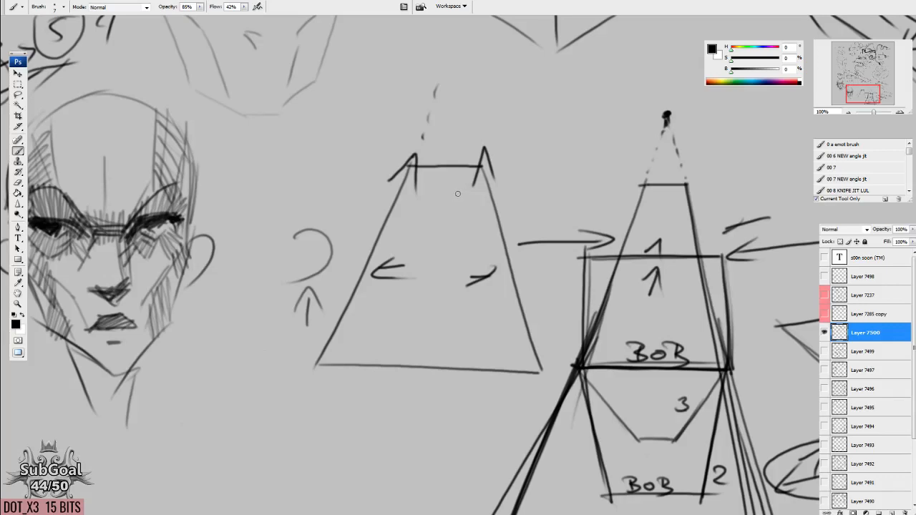
Erase the old curved mark and arrow beside the trapezoid, and rotate its left side upright by 22.5°.
{"action": "key", "text": "e"}
{"action": "mouse_move", "coordinate": [315, 239]}
{"action": "left_mouse_down"}
{"action": "mouse_move", "coordinate": [283, 264]}
{"action": "mouse_move", "coordinate": [302, 256]}
{"action": "left_mouse_up"}
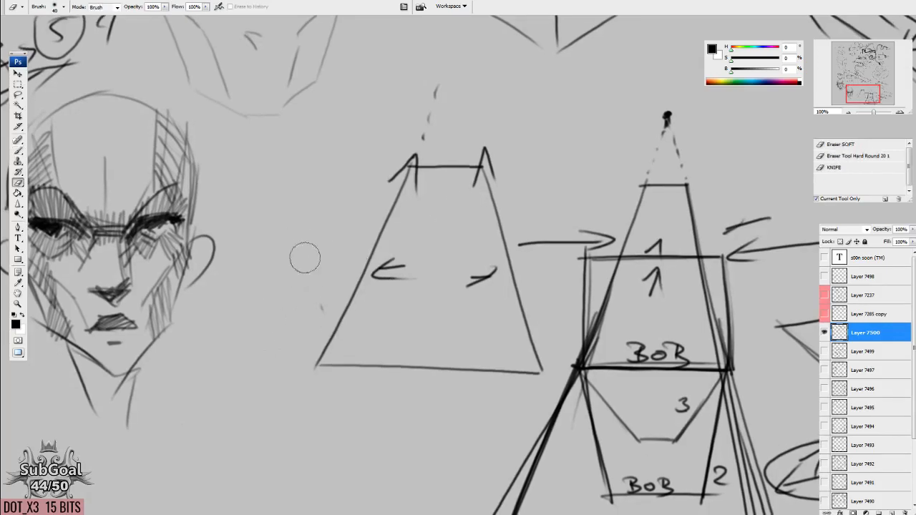
{"action": "key", "text": "l"}
{"action": "mouse_move", "coordinate": [361, 147]}
{"action": "left_mouse_down"}
{"action": "mouse_move", "coordinate": [301, 247]}
{"action": "mouse_move", "coordinate": [319, 351]}
{"action": "mouse_move", "coordinate": [312, 366]}
{"action": "mouse_move", "coordinate": [359, 338]}
{"action": "mouse_move", "coordinate": [423, 169]}
{"action": "mouse_move", "coordinate": [266, 195]}
{"action": "mouse_move", "coordinate": [307, 366]}
{"action": "left_mouse_up"}
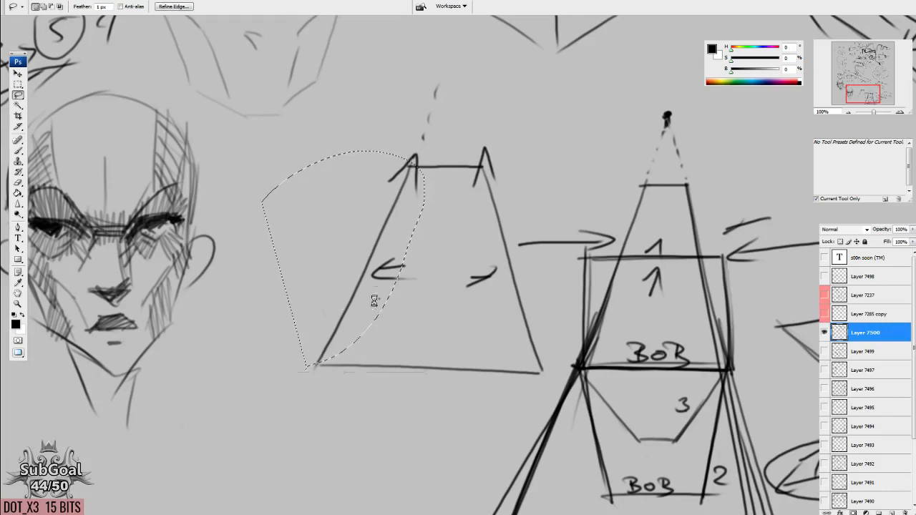
{"action": "key", "text": "ctrl+t"}
{"action": "left_click_drag", "start_coordinate": [392, 436], "coordinate": [453, 403]}
{"action": "key", "text": "Return"}
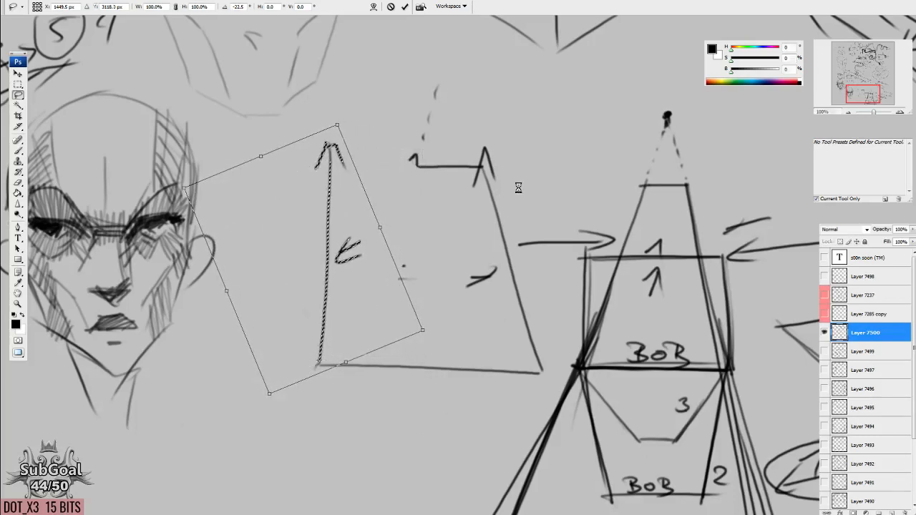
Rotate the trapezoid's right side upright and draw a full-width top edge to close the square.
{"action": "key", "text": "l"}
{"action": "mouse_move", "coordinate": [473, 178]}
{"action": "left_mouse_down"}
{"action": "mouse_move", "coordinate": [502, 343]}
{"action": "mouse_move", "coordinate": [563, 277]}
{"action": "mouse_move", "coordinate": [476, 176]}
{"action": "left_mouse_up"}
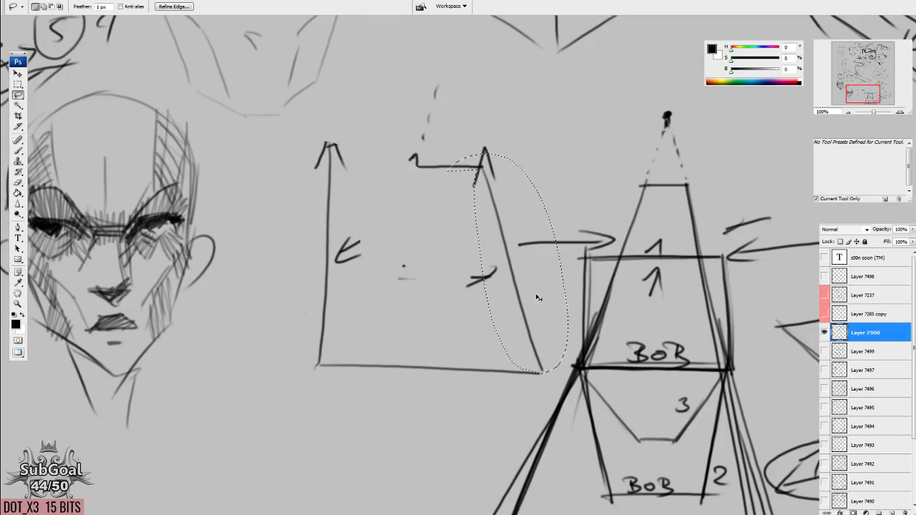
{"action": "key", "text": "ctrl+t"}
{"action": "left_click_drag", "start_coordinate": [602, 345], "coordinate": [607, 363]}
{"action": "key", "text": "Return"}
{"action": "key", "text": "ctrl+d"}
{"action": "key", "text": "b"}
{"action": "left_click_drag", "start_coordinate": [322, 159], "coordinate": [553, 167]}
{"action": "left_click_drag", "start_coordinate": [489, 369], "coordinate": [488, 367]}
Select the whole square and narrow its top with a perspective transform, making it a trapezoid.
{"action": "key", "text": "m"}
{"action": "mouse_move", "coordinate": [293, 124]}
{"action": "left_mouse_down"}
{"action": "mouse_move", "coordinate": [548, 379]}
{"action": "mouse_move", "coordinate": [566, 382]}
{"action": "left_mouse_up"}
{"action": "key", "text": "ctrl+t"}
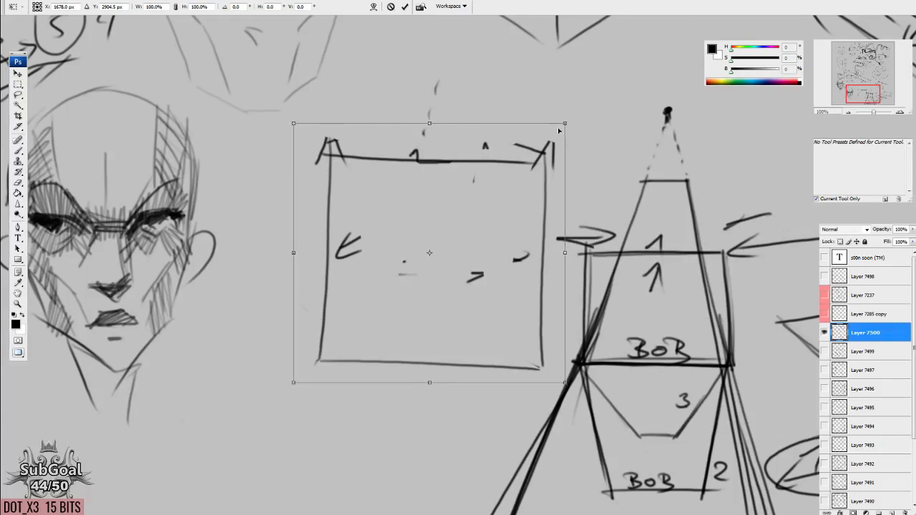
{"action": "left_click_drag", "start_coordinate": [564, 125], "coordinate": [469, 134]}
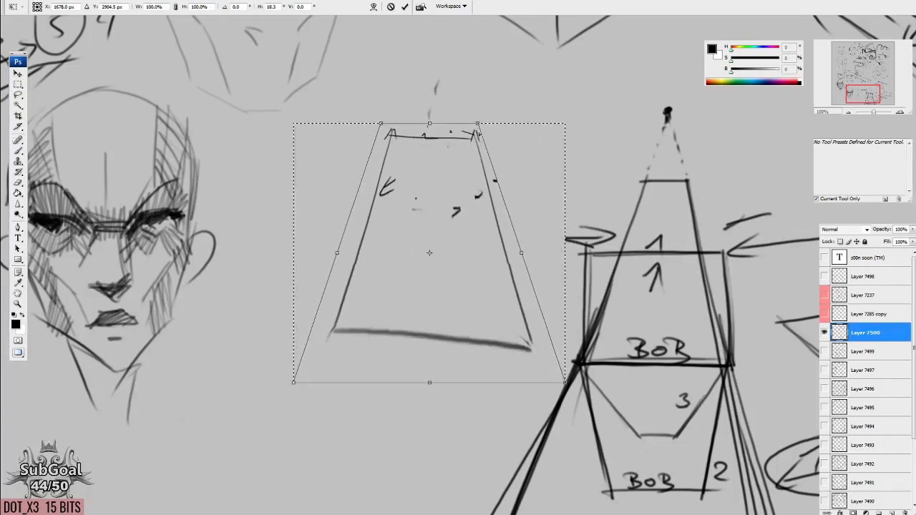
{"action": "key", "text": "Return"}
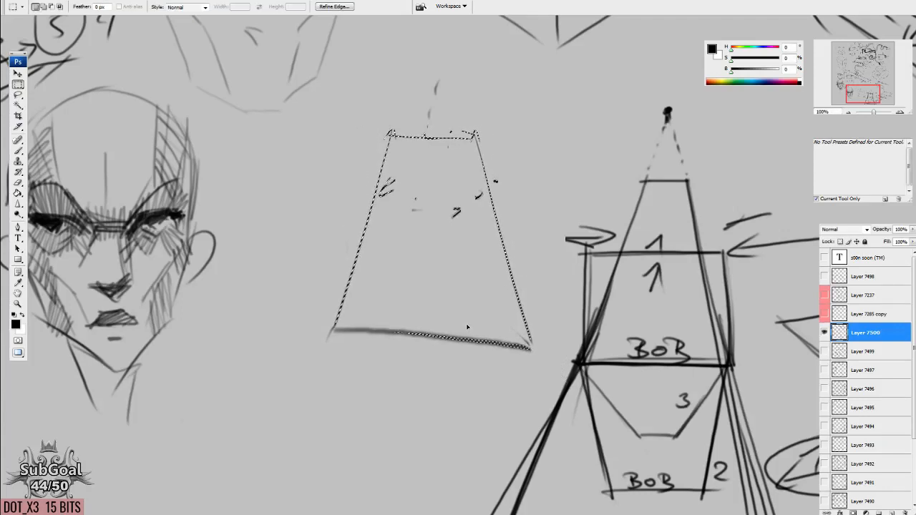
{"action": "key", "text": "ctrl+d"}
Redraw the transformed trapezoid's base and top edge with darker straight lines.
{"action": "key", "text": "b"}
{"action": "left_click_drag", "start_coordinate": [319, 332], "coordinate": [533, 333]}
{"action": "left_click_drag", "start_coordinate": [382, 134], "coordinate": [447, 134]}
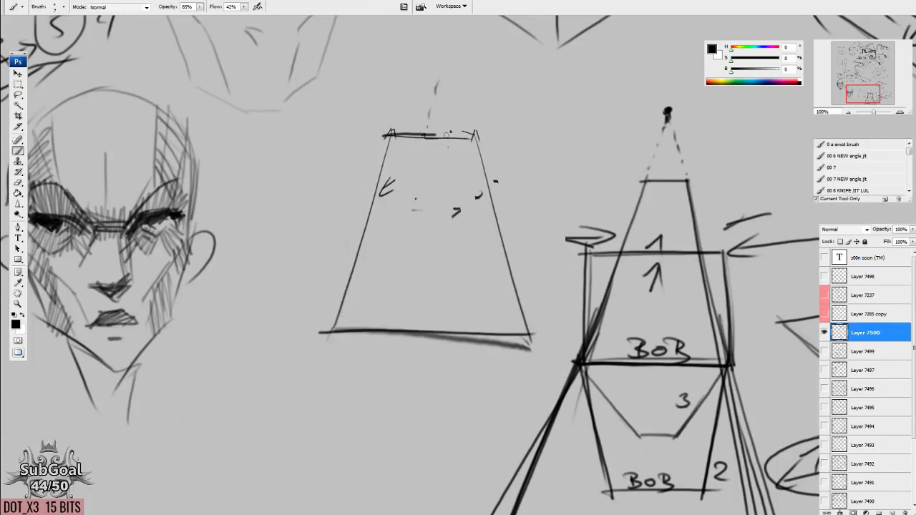
Draw a shorter inverted trapezoid hanging from the base of the transformed trapezoid.
{"action": "left_click_drag", "start_coordinate": [429, 354], "coordinate": [382, 226]}
{"action": "mouse_move", "coordinate": [284, 205]}
{"action": "left_mouse_down"}
{"action": "mouse_move", "coordinate": [348, 320]}
{"action": "mouse_move", "coordinate": [475, 320]}
{"action": "left_mouse_up"}
{"action": "left_click_drag", "start_coordinate": [485, 206], "coordinate": [425, 317]}
{"action": "left_click_drag", "start_coordinate": [462, 380], "coordinate": [459, 381]}
{"action": "key", "text": "e"}
{"action": "mouse_move", "coordinate": [447, 319]}
{"action": "left_mouse_down"}
{"action": "mouse_move", "coordinate": [468, 321]}
{"action": "mouse_move", "coordinate": [475, 401]}
{"action": "left_mouse_up"}
{"action": "key", "text": "b"}
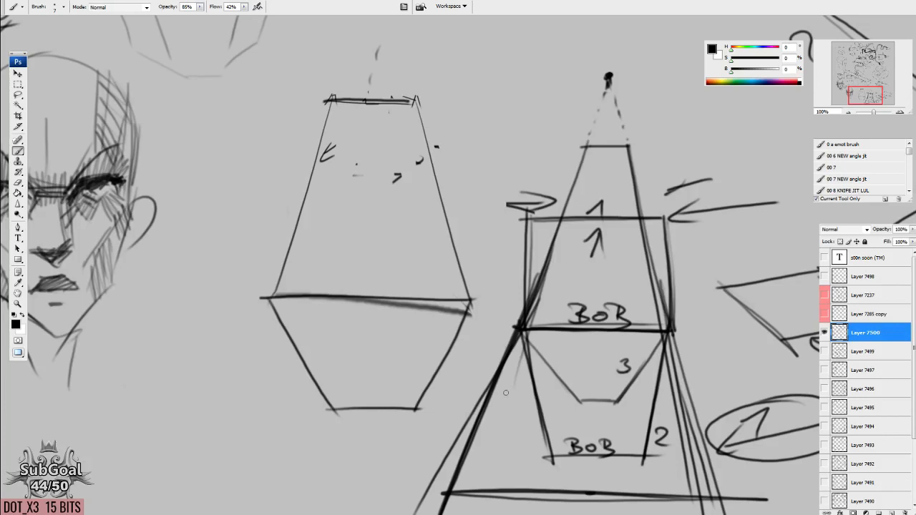
Draw a large circle around the joined upper and lower trapezoids.
{"action": "left_click_drag", "start_coordinate": [510, 398], "coordinate": [482, 424]}
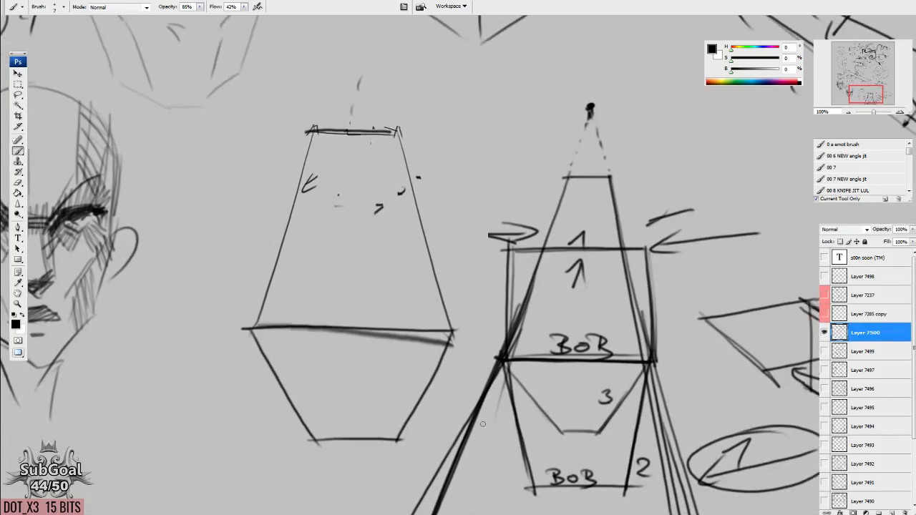
{"action": "left_click_drag", "start_coordinate": [468, 161], "coordinate": [440, 439]}
{"action": "left_click_drag", "start_coordinate": [444, 291], "coordinate": [419, 336]}
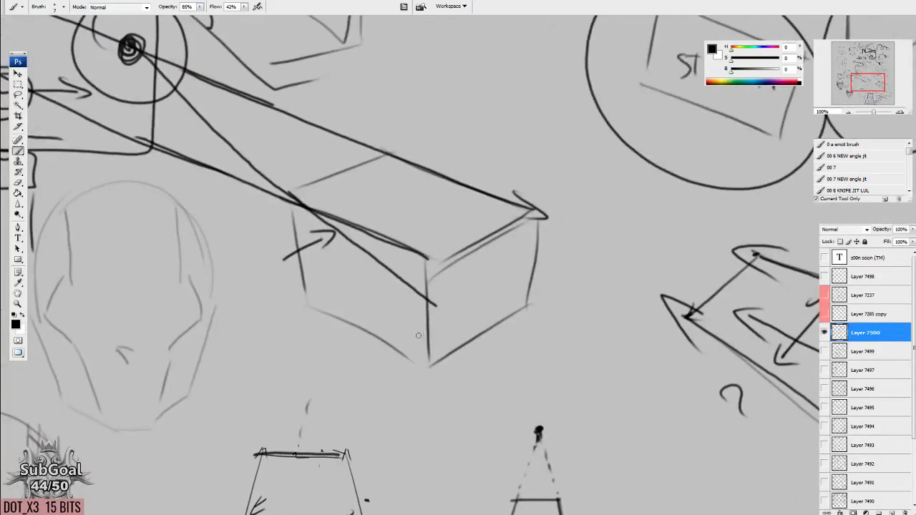
{"action": "mouse_move", "coordinate": [409, 405]}
{"action": "left_mouse_down"}
{"action": "mouse_move", "coordinate": [434, 266]}
{"action": "mouse_move", "coordinate": [436, 158]}
{"action": "left_mouse_up"}
{"action": "left_click_drag", "start_coordinate": [478, 373], "coordinate": [563, 299]}
{"action": "mouse_move", "coordinate": [502, 104]}
{"action": "left_mouse_down"}
{"action": "mouse_move", "coordinate": [413, 85]}
{"action": "mouse_move", "coordinate": [376, 503]}
{"action": "mouse_move", "coordinate": [301, 174]}
{"action": "left_mouse_up"}
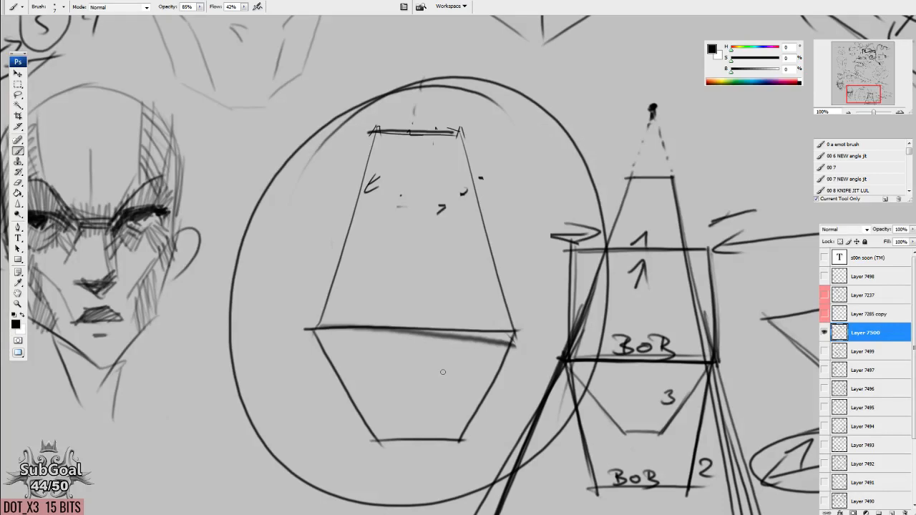
Sketch a box seen from above in the space above the numbered trapezoids.
{"action": "mouse_move", "coordinate": [616, 299]}
{"action": "left_mouse_down"}
{"action": "mouse_move", "coordinate": [338, 495]}
{"action": "mouse_move", "coordinate": [339, 411]}
{"action": "left_mouse_up"}
{"action": "left_click_drag", "start_coordinate": [422, 244], "coordinate": [488, 222]}
{"action": "mouse_move", "coordinate": [566, 246]}
{"action": "left_mouse_down"}
{"action": "mouse_move", "coordinate": [576, 248]}
{"action": "mouse_move", "coordinate": [525, 279]}
{"action": "left_mouse_up"}
{"action": "left_click_drag", "start_coordinate": [411, 241], "coordinate": [504, 276]}
{"action": "mouse_move", "coordinate": [412, 253]}
{"action": "left_mouse_down"}
{"action": "mouse_move", "coordinate": [424, 294]}
{"action": "mouse_move", "coordinate": [505, 328]}
{"action": "left_mouse_up"}
{"action": "mouse_move", "coordinate": [505, 297]}
{"action": "left_mouse_down"}
{"action": "mouse_move", "coordinate": [512, 339]}
{"action": "mouse_move", "coordinate": [569, 258]}
{"action": "left_mouse_up"}
{"action": "left_click_drag", "start_coordinate": [585, 249], "coordinate": [582, 309]}
Stack two flatter boxes above the first one, the upper one drawn at eye level.
{"action": "left_click_drag", "start_coordinate": [506, 177], "coordinate": [510, 236]}
{"action": "mouse_move", "coordinate": [486, 273]}
{"action": "left_mouse_down"}
{"action": "mouse_move", "coordinate": [411, 222]}
{"action": "mouse_move", "coordinate": [466, 212]}
{"action": "mouse_move", "coordinate": [545, 219]}
{"action": "mouse_move", "coordinate": [480, 236]}
{"action": "left_mouse_up"}
{"action": "mouse_move", "coordinate": [547, 223]}
{"action": "left_mouse_down"}
{"action": "mouse_move", "coordinate": [547, 254]}
{"action": "mouse_move", "coordinate": [488, 272]}
{"action": "left_mouse_up"}
{"action": "left_click_drag", "start_coordinate": [406, 219], "coordinate": [412, 259]}
{"action": "left_click_drag", "start_coordinate": [469, 209], "coordinate": [392, 192]}
{"action": "left_click_drag", "start_coordinate": [456, 182], "coordinate": [507, 191]}
{"action": "left_click_drag", "start_coordinate": [456, 211], "coordinate": [515, 214]}
Draw a box seen from below at the top of the stack, with its underside and near corner visible.
{"action": "left_click_drag", "start_coordinate": [534, 271], "coordinate": [519, 292]}
{"action": "mouse_move", "coordinate": [379, 184]}
{"action": "left_mouse_down"}
{"action": "mouse_move", "coordinate": [435, 151]}
{"action": "mouse_move", "coordinate": [494, 175]}
{"action": "left_mouse_up"}
{"action": "left_click_drag", "start_coordinate": [387, 186], "coordinate": [484, 182]}
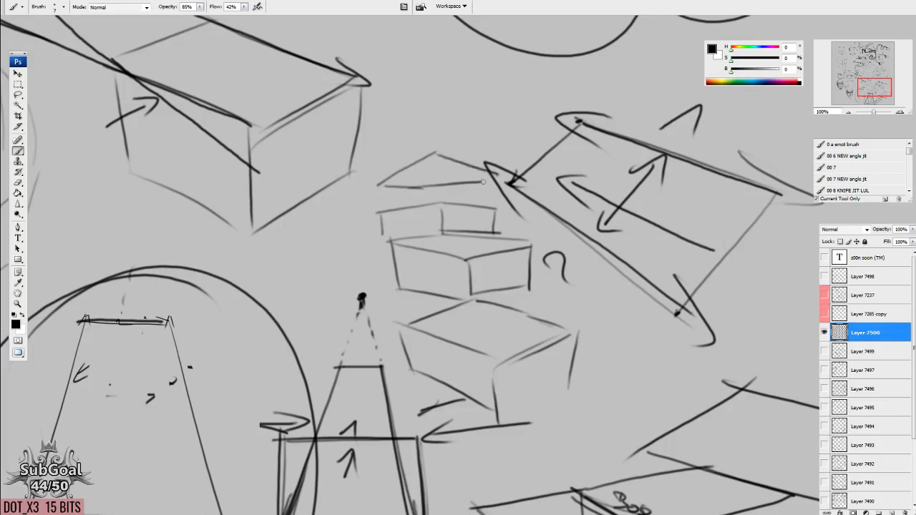
{"action": "mouse_move", "coordinate": [381, 183]}
{"action": "left_mouse_down"}
{"action": "mouse_move", "coordinate": [424, 129]}
{"action": "mouse_move", "coordinate": [493, 174]}
{"action": "left_mouse_up"}
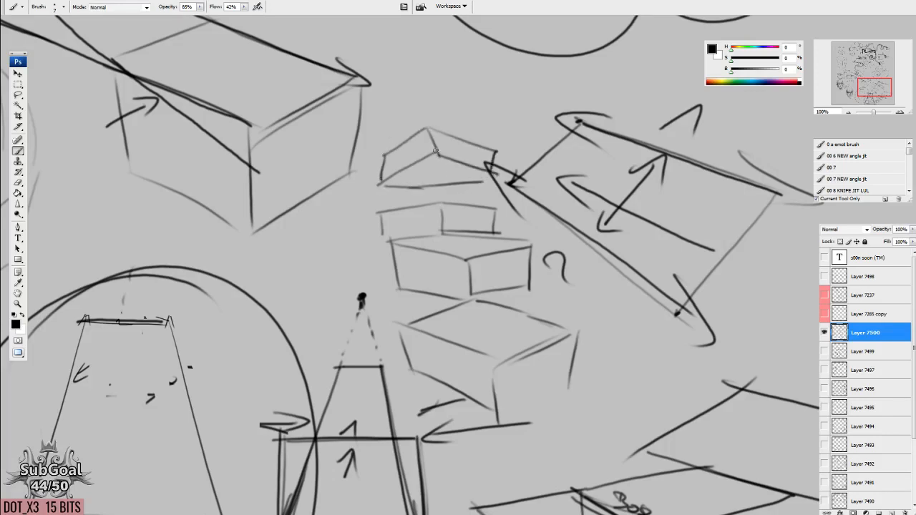
{"action": "left_click_drag", "start_coordinate": [386, 174], "coordinate": [436, 156]}
Hatch the top faces of the two lower boxes and add an arrow pointing at the eye-level box.
{"action": "mouse_move", "coordinate": [583, 343]}
{"action": "left_mouse_down"}
{"action": "mouse_move", "coordinate": [583, 330]}
{"action": "mouse_move", "coordinate": [483, 348]}
{"action": "left_mouse_up"}
{"action": "left_click_drag", "start_coordinate": [560, 317], "coordinate": [484, 347]}
{"action": "left_click_drag", "start_coordinate": [550, 314], "coordinate": [476, 339]}
{"action": "left_click_drag", "start_coordinate": [554, 308], "coordinate": [465, 335]}
{"action": "mouse_move", "coordinate": [520, 299]}
{"action": "left_mouse_down"}
{"action": "mouse_move", "coordinate": [444, 331]}
{"action": "mouse_move", "coordinate": [426, 325]}
{"action": "left_mouse_up"}
{"action": "left_click_drag", "start_coordinate": [477, 294], "coordinate": [424, 315]}
{"action": "left_click_drag", "start_coordinate": [529, 231], "coordinate": [442, 249]}
{"action": "left_click_drag", "start_coordinate": [499, 227], "coordinate": [416, 233]}
{"action": "left_click_drag", "start_coordinate": [473, 220], "coordinate": [427, 228]}
{"action": "mouse_move", "coordinate": [316, 191]}
{"action": "left_mouse_down"}
{"action": "mouse_move", "coordinate": [372, 189]}
{"action": "mouse_move", "coordinate": [356, 196]}
{"action": "left_mouse_up"}
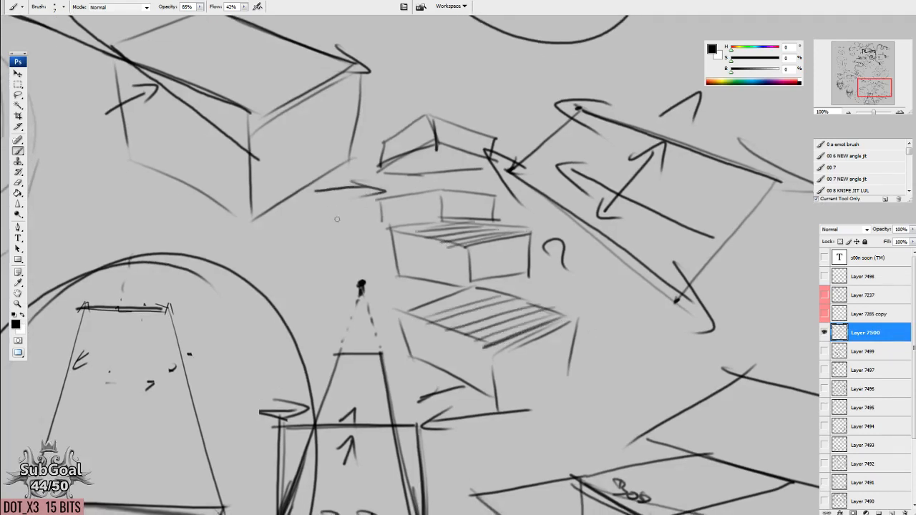
Hatch the underside of the uppermost box with horizontal strokes.
{"action": "left_click_drag", "start_coordinate": [452, 229], "coordinate": [443, 242]}
{"action": "left_click_drag", "start_coordinate": [426, 180], "coordinate": [370, 187]}
{"action": "left_click_drag", "start_coordinate": [444, 179], "coordinate": [371, 183]}
{"action": "mouse_move", "coordinate": [469, 175]}
{"action": "left_mouse_down"}
{"action": "mouse_move", "coordinate": [379, 181]}
{"action": "mouse_move", "coordinate": [388, 179]}
{"action": "left_mouse_up"}
{"action": "left_click_drag", "start_coordinate": [475, 166], "coordinate": [384, 175]}
Close the lowest box's base edge, and delete the overlapping plane sketches to its lower right.
{"action": "mouse_move", "coordinate": [590, 400]}
{"action": "left_mouse_down"}
{"action": "mouse_move", "coordinate": [555, 294]}
{"action": "mouse_move", "coordinate": [441, 313]}
{"action": "left_mouse_up"}
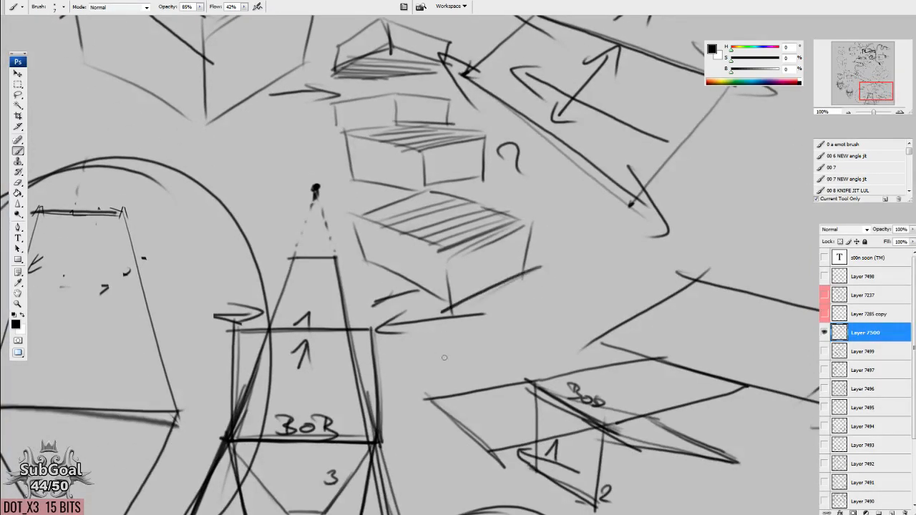
{"action": "left_click_drag", "start_coordinate": [501, 301], "coordinate": [435, 264]}
{"action": "key", "text": "l"}
{"action": "mouse_move", "coordinate": [473, 236]}
{"action": "left_mouse_down"}
{"action": "mouse_move", "coordinate": [406, 475]}
{"action": "mouse_move", "coordinate": [573, 204]}
{"action": "left_mouse_up"}
{"action": "key", "text": "Delete"}
{"action": "left_click_drag", "start_coordinate": [518, 329], "coordinate": [524, 296]}
{"action": "key", "text": "ctrl+d"}
Draw a flat plane extending outward from the base of the lowest box.
{"action": "key", "text": "b"}
{"action": "left_click_drag", "start_coordinate": [465, 206], "coordinate": [567, 235]}
{"action": "left_click_drag", "start_coordinate": [386, 244], "coordinate": [490, 276]}
{"action": "left_click_drag", "start_coordinate": [489, 276], "coordinate": [559, 235]}
{"action": "scroll", "coordinate": [497, 368], "scroll_direction": "down", "scroll_amount": 1}
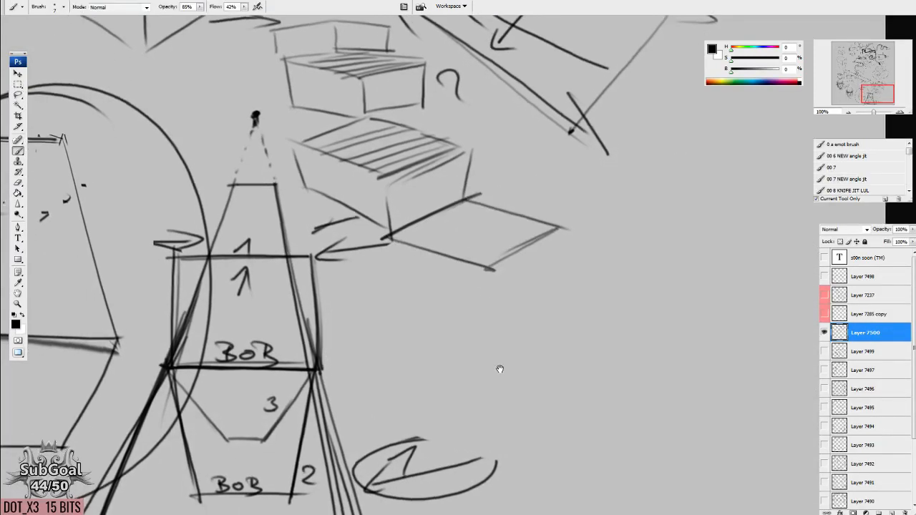
Build descending stair steps from the flat plane by adding vertical faces and a second, lower tread.
{"action": "left_click_drag", "start_coordinate": [485, 270], "coordinate": [485, 331]}
{"action": "left_click_drag", "start_coordinate": [485, 330], "coordinate": [552, 285]}
{"action": "left_click_drag", "start_coordinate": [554, 229], "coordinate": [553, 294]}
{"action": "left_click_drag", "start_coordinate": [572, 329], "coordinate": [549, 354]}
{"action": "left_click_drag", "start_coordinate": [541, 258], "coordinate": [536, 177]}
{"action": "mouse_move", "coordinate": [524, 235]}
{"action": "left_mouse_down"}
{"action": "mouse_move", "coordinate": [583, 252]}
{"action": "mouse_move", "coordinate": [529, 300]}
{"action": "left_mouse_up"}
{"action": "left_click_drag", "start_coordinate": [455, 270], "coordinate": [529, 300]}
{"action": "left_click_drag", "start_coordinate": [526, 310], "coordinate": [528, 385]}
{"action": "left_click_drag", "start_coordinate": [572, 261], "coordinate": [573, 351]}
{"action": "mouse_move", "coordinate": [571, 351]}
{"action": "left_mouse_down"}
{"action": "mouse_move", "coordinate": [528, 402]}
{"action": "mouse_move", "coordinate": [578, 392]}
{"action": "mouse_move", "coordinate": [578, 411]}
{"action": "left_mouse_up"}
{"action": "left_click_drag", "start_coordinate": [603, 254], "coordinate": [565, 319]}
Draw a long sweeping curved line outward from the upper step's far corner.
{"action": "left_click_drag", "start_coordinate": [508, 234], "coordinate": [744, 265]}
{"action": "left_click_drag", "start_coordinate": [688, 239], "coordinate": [746, 276]}
{"action": "mouse_move", "coordinate": [503, 332]}
{"action": "left_mouse_down"}
{"action": "mouse_move", "coordinate": [550, 383]}
{"action": "mouse_move", "coordinate": [607, 413]}
{"action": "left_mouse_up"}
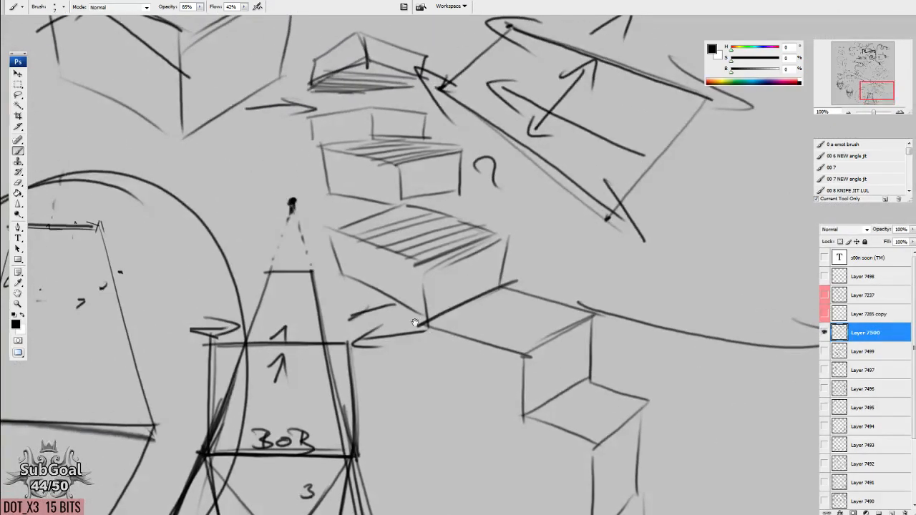
Darken the lowest box's edge hatching and draw another box seen from below above the stack.
{"action": "left_click_drag", "start_coordinate": [415, 322], "coordinate": [445, 467]}
{"action": "mouse_move", "coordinate": [453, 415]}
{"action": "left_mouse_down"}
{"action": "mouse_move", "coordinate": [527, 392]}
{"action": "mouse_move", "coordinate": [488, 396]}
{"action": "mouse_move", "coordinate": [489, 409]}
{"action": "left_mouse_up"}
{"action": "left_click_drag", "start_coordinate": [357, 166], "coordinate": [397, 129]}
{"action": "left_click_drag", "start_coordinate": [394, 129], "coordinate": [393, 169]}
{"action": "left_click_drag", "start_coordinate": [391, 173], "coordinate": [351, 208]}
{"action": "left_click_drag", "start_coordinate": [398, 126], "coordinate": [458, 170]}
{"action": "left_click_drag", "start_coordinate": [394, 171], "coordinate": [465, 188]}
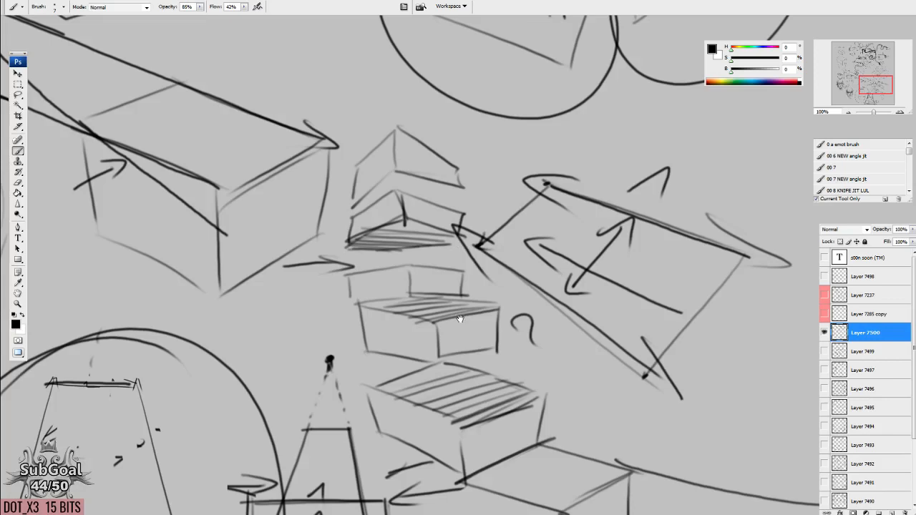
Circle the uppermost box and scribble small overlapping loops at its center.
{"action": "left_click_drag", "start_coordinate": [459, 319], "coordinate": [457, 316]}
{"action": "mouse_move", "coordinate": [433, 120]}
{"action": "left_mouse_down"}
{"action": "mouse_move", "coordinate": [390, 229]}
{"action": "mouse_move", "coordinate": [449, 143]}
{"action": "left_mouse_up"}
{"action": "mouse_move", "coordinate": [390, 166]}
{"action": "left_mouse_down"}
{"action": "mouse_move", "coordinate": [387, 174]}
{"action": "mouse_move", "coordinate": [413, 183]}
{"action": "left_mouse_up"}
{"action": "mouse_move", "coordinate": [450, 323]}
{"action": "left_mouse_down"}
{"action": "mouse_move", "coordinate": [462, 284]}
{"action": "mouse_move", "coordinate": [459, 172]}
{"action": "left_mouse_up"}
{"action": "left_click_drag", "start_coordinate": [407, 163], "coordinate": [417, 308]}
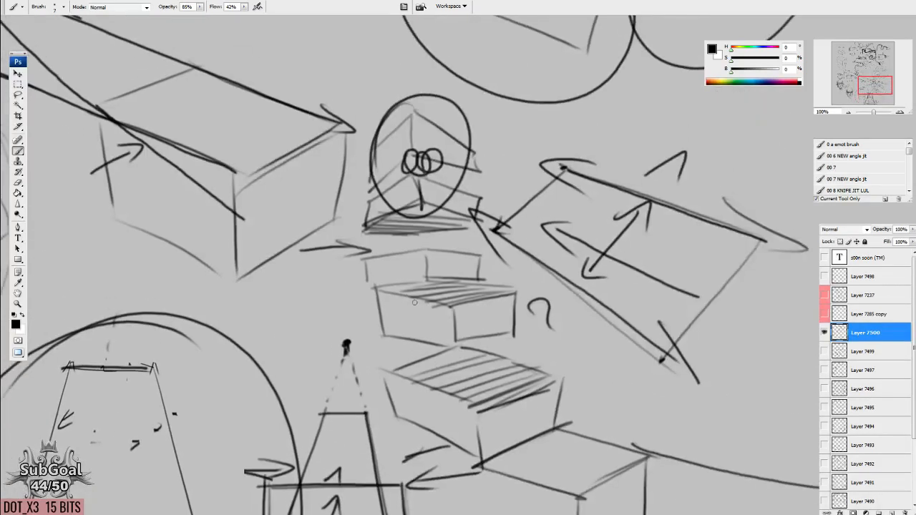
{"action": "mouse_move", "coordinate": [218, 282]}
{"action": "left_mouse_down"}
{"action": "mouse_move", "coordinate": [433, 241]}
{"action": "mouse_move", "coordinate": [674, 218]}
{"action": "left_mouse_up"}
{"action": "left_click_drag", "start_coordinate": [372, 351], "coordinate": [560, 136]}
{"action": "mouse_move", "coordinate": [451, 337]}
{"action": "left_mouse_down"}
{"action": "mouse_move", "coordinate": [231, 302]}
{"action": "mouse_move", "coordinate": [190, 328]}
{"action": "left_mouse_up"}
{"action": "left_click_drag", "start_coordinate": [563, 241], "coordinate": [367, 359]}
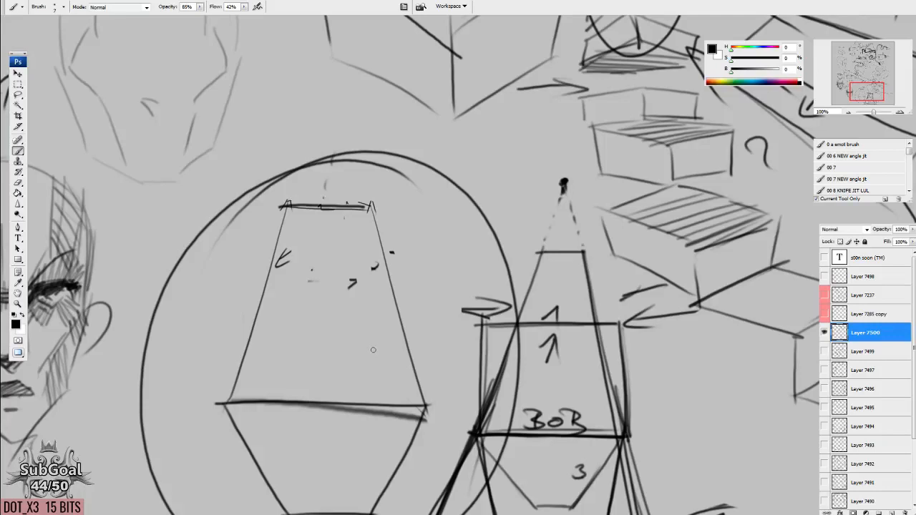
{"action": "left_click_drag", "start_coordinate": [434, 360], "coordinate": [435, 352]}
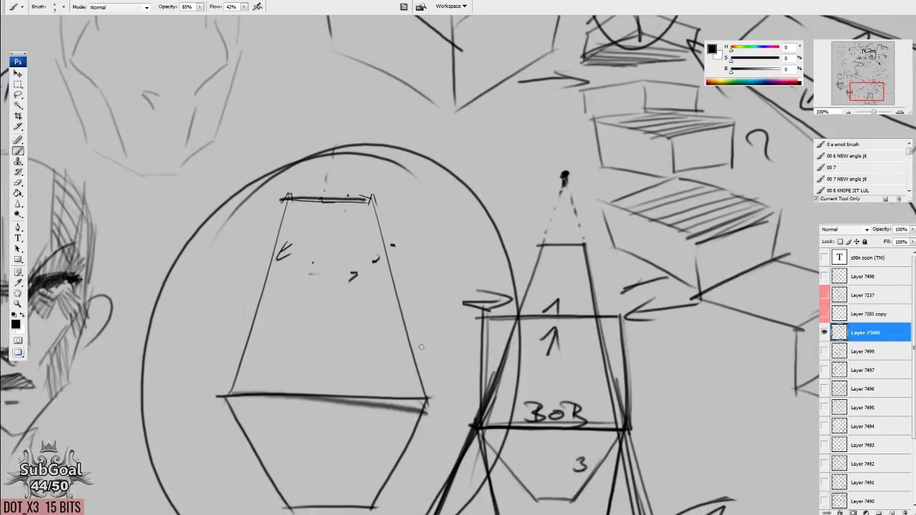
Draw a small three-dimensional head box in the empty area beside the shaded face.
{"action": "left_click_drag", "start_coordinate": [268, 308], "coordinate": [558, 307]}
{"action": "left_click_drag", "start_coordinate": [166, 285], "coordinate": [299, 285]}
{"action": "mouse_move", "coordinate": [113, 244]}
{"action": "left_mouse_down"}
{"action": "mouse_move", "coordinate": [378, 211]}
{"action": "mouse_move", "coordinate": [340, 230]}
{"action": "mouse_move", "coordinate": [336, 270]}
{"action": "left_mouse_up"}
{"action": "left_click_drag", "start_coordinate": [339, 233], "coordinate": [340, 271]}
{"action": "left_click_drag", "start_coordinate": [336, 270], "coordinate": [361, 259]}
{"action": "left_click_drag", "start_coordinate": [379, 211], "coordinate": [375, 255]}
Draw a larger torso box directly beneath the head box, with its upper, side and lower edges following the same perspective.
{"action": "mouse_move", "coordinate": [304, 296]}
{"action": "left_mouse_down"}
{"action": "mouse_move", "coordinate": [395, 256]}
{"action": "mouse_move", "coordinate": [375, 270]}
{"action": "left_mouse_up"}
{"action": "left_click_drag", "start_coordinate": [272, 290], "coordinate": [306, 372]}
{"action": "left_click_drag", "start_coordinate": [306, 303], "coordinate": [308, 369]}
{"action": "mouse_move", "coordinate": [308, 372]}
{"action": "left_mouse_down"}
{"action": "mouse_move", "coordinate": [373, 335]}
{"action": "mouse_move", "coordinate": [401, 254]}
{"action": "left_mouse_up"}
{"action": "left_click_drag", "start_coordinate": [398, 316], "coordinate": [315, 383]}
{"action": "scroll", "coordinate": [291, 341], "scroll_direction": "down", "scroll_amount": 2}
Add a short pelvis box under the torso box with edges parallel to the torso's lower edge.
{"action": "left_click_drag", "start_coordinate": [324, 350], "coordinate": [386, 322]}
{"action": "left_click_drag", "start_coordinate": [385, 302], "coordinate": [393, 314]}
{"action": "mouse_move", "coordinate": [316, 382]}
{"action": "left_mouse_down"}
{"action": "mouse_move", "coordinate": [383, 352]}
{"action": "mouse_move", "coordinate": [342, 382]}
{"action": "left_mouse_up"}
{"action": "mouse_move", "coordinate": [295, 339]}
{"action": "left_mouse_down"}
{"action": "mouse_move", "coordinate": [303, 371]}
{"action": "mouse_move", "coordinate": [324, 380]}
{"action": "left_mouse_up"}
{"action": "left_click_drag", "start_coordinate": [436, 310], "coordinate": [452, 320]}
Lasso the stacked head, torso and pelvis boxes and move them higher on the canvas to make room beneath.
{"action": "key", "text": "l"}
{"action": "mouse_move", "coordinate": [441, 218]}
{"action": "left_mouse_down"}
{"action": "mouse_move", "coordinate": [209, 292]}
{"action": "mouse_move", "coordinate": [486, 361]}
{"action": "left_mouse_up"}
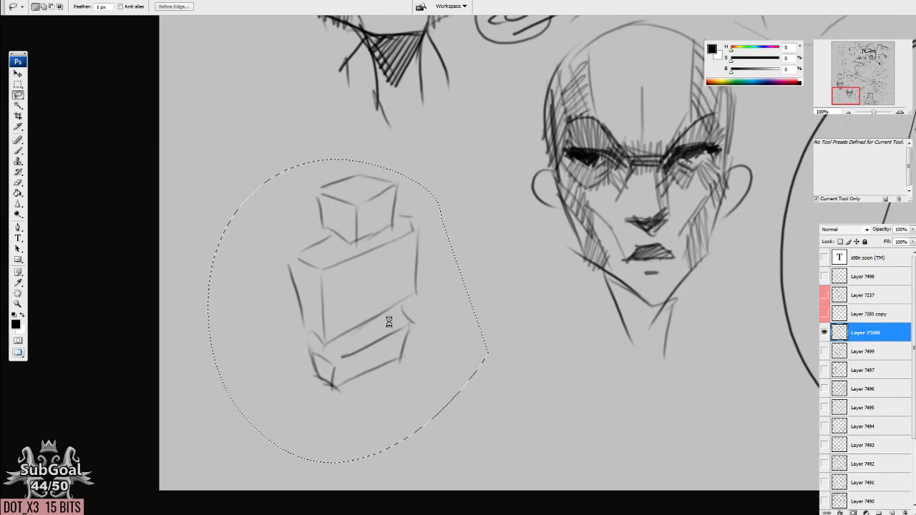
{"action": "left_click_drag", "start_coordinate": [389, 320], "coordinate": [367, 220], "text": "ctrl"}
{"action": "key", "text": "ctrl+d"}
Draw a narrow slanted box as the upper leg below the pelvis's near corner.
{"action": "key", "text": "b"}
{"action": "left_click_drag", "start_coordinate": [326, 289], "coordinate": [311, 321]}
{"action": "left_click_drag", "start_coordinate": [285, 278], "coordinate": [263, 405]}
{"action": "left_click_drag", "start_coordinate": [311, 308], "coordinate": [287, 393]}
{"action": "left_click_drag", "start_coordinate": [312, 313], "coordinate": [332, 299]}
{"action": "left_click_drag", "start_coordinate": [331, 302], "coordinate": [305, 401]}
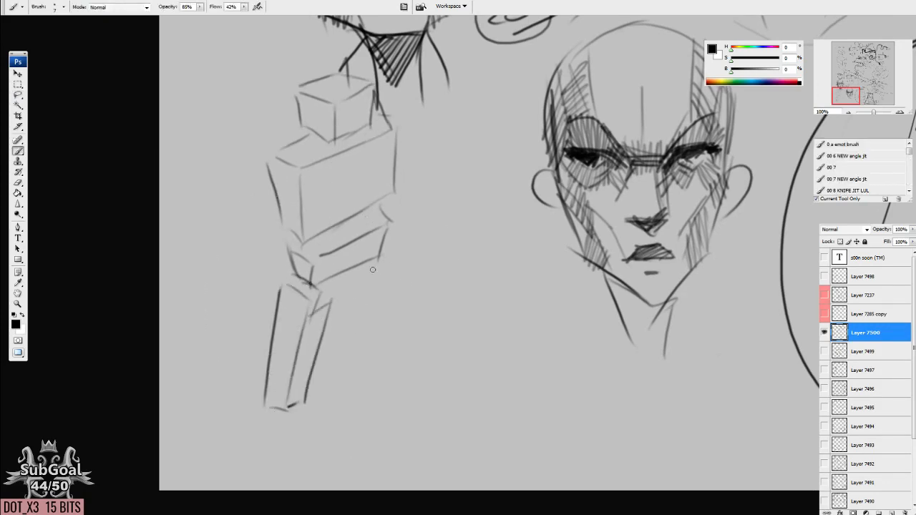
Draw the figure's other upper leg as a narrow box under the pelvis, erasing and redrawing its inner edge.
{"action": "left_click_drag", "start_coordinate": [362, 271], "coordinate": [354, 377]}
{"action": "left_click_drag", "start_coordinate": [368, 312], "coordinate": [359, 366]}
{"action": "left_click_drag", "start_coordinate": [345, 283], "coordinate": [356, 381]}
{"action": "left_click_drag", "start_coordinate": [386, 269], "coordinate": [371, 379]}
{"action": "key", "text": "e"}
{"action": "left_click_drag", "start_coordinate": [363, 283], "coordinate": [361, 380]}
{"action": "key", "text": "b"}
{"action": "left_click_drag", "start_coordinate": [368, 280], "coordinate": [365, 382]}
Erase the slanted upper leg and redraw it as a more upright narrow box.
{"action": "key", "text": "e"}
{"action": "mouse_move", "coordinate": [283, 301]}
{"action": "left_mouse_down"}
{"action": "mouse_move", "coordinate": [289, 359]}
{"action": "mouse_move", "coordinate": [313, 379]}
{"action": "left_mouse_up"}
{"action": "key", "text": "b"}
{"action": "left_click_drag", "start_coordinate": [287, 283], "coordinate": [293, 398]}
{"action": "left_click_drag", "start_coordinate": [313, 293], "coordinate": [304, 392]}
{"action": "mouse_move", "coordinate": [325, 293]}
{"action": "left_mouse_down"}
{"action": "mouse_move", "coordinate": [315, 390]}
{"action": "mouse_move", "coordinate": [322, 383]}
{"action": "left_mouse_up"}
Draw tapered lower-leg boxes beneath both upper legs and undo the last stray stroke.
{"action": "mouse_move", "coordinate": [322, 404]}
{"action": "left_mouse_down"}
{"action": "mouse_move", "coordinate": [322, 375]}
{"action": "mouse_move", "coordinate": [303, 372]}
{"action": "mouse_move", "coordinate": [301, 405]}
{"action": "left_mouse_up"}
{"action": "left_click_drag", "start_coordinate": [282, 369], "coordinate": [283, 458]}
{"action": "left_click_drag", "start_coordinate": [299, 397], "coordinate": [293, 460]}
{"action": "mouse_move", "coordinate": [346, 354]}
{"action": "left_mouse_down"}
{"action": "mouse_move", "coordinate": [365, 365]}
{"action": "mouse_move", "coordinate": [354, 444]}
{"action": "left_mouse_up"}
{"action": "mouse_move", "coordinate": [360, 371]}
{"action": "left_mouse_down"}
{"action": "mouse_move", "coordinate": [355, 427]}
{"action": "mouse_move", "coordinate": [371, 359]}
{"action": "left_mouse_up"}
{"action": "left_click_drag", "start_coordinate": [371, 360], "coordinate": [365, 446]}
{"action": "left_click_drag", "start_coordinate": [353, 442], "coordinate": [363, 447]}
{"action": "left_click_drag", "start_coordinate": [369, 293], "coordinate": [364, 318]}
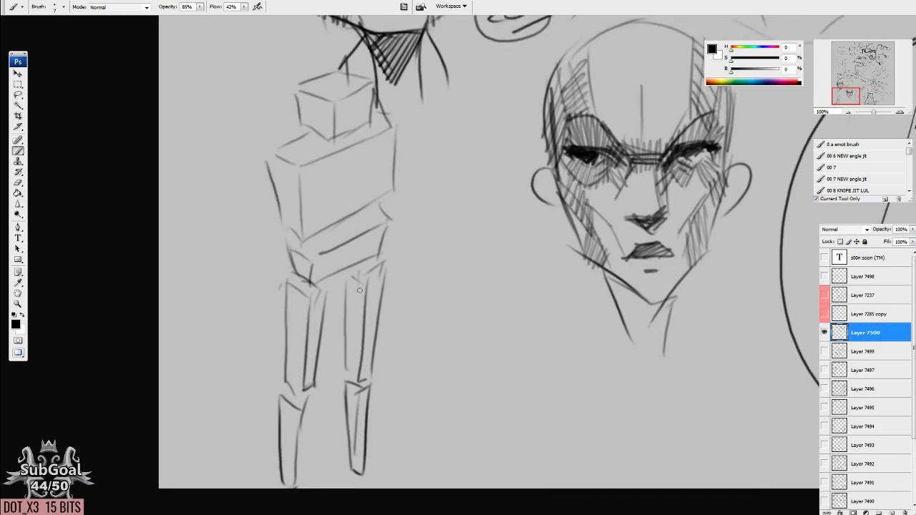
{"action": "key", "text": "ctrl+z"}
Darken the short receding edges on the figure's head, torso, pelvis and knee boxes to show their shared direction.
{"action": "left_click_drag", "start_coordinate": [280, 159], "coordinate": [293, 233]}
{"action": "left_click_drag", "start_coordinate": [296, 121], "coordinate": [330, 136]}
{"action": "left_click_drag", "start_coordinate": [291, 88], "coordinate": [337, 100]}
{"action": "left_click_drag", "start_coordinate": [269, 155], "coordinate": [299, 169]}
{"action": "mouse_move", "coordinate": [283, 225]}
{"action": "left_mouse_down"}
{"action": "mouse_move", "coordinate": [307, 239]}
{"action": "mouse_move", "coordinate": [310, 301]}
{"action": "left_mouse_up"}
{"action": "mouse_move", "coordinate": [280, 375]}
{"action": "left_mouse_down"}
{"action": "mouse_move", "coordinate": [304, 393]}
{"action": "mouse_move", "coordinate": [310, 413]}
{"action": "left_mouse_up"}
Darken the long rising parallel edges of the head, torso, pelvis and leg boxes.
{"action": "scroll", "coordinate": [346, 175], "scroll_direction": "up", "scroll_amount": 2}
{"action": "left_click_drag", "start_coordinate": [337, 128], "coordinate": [400, 101]}
{"action": "left_click_drag", "start_coordinate": [332, 171], "coordinate": [401, 145]}
{"action": "left_click_drag", "start_coordinate": [290, 216], "coordinate": [388, 163]}
{"action": "left_click_drag", "start_coordinate": [314, 265], "coordinate": [402, 225]}
{"action": "left_click_drag", "start_coordinate": [319, 281], "coordinate": [394, 255]}
{"action": "left_click_drag", "start_coordinate": [315, 308], "coordinate": [370, 287]}
{"action": "left_click_drag", "start_coordinate": [376, 299], "coordinate": [391, 293]}
{"action": "mouse_move", "coordinate": [333, 350]}
{"action": "left_mouse_down"}
{"action": "mouse_move", "coordinate": [359, 340]}
{"action": "mouse_move", "coordinate": [337, 371]}
{"action": "left_mouse_up"}
Draw a larger box in perspective beside the box figure, below the shaded face.
{"action": "left_click_drag", "start_coordinate": [563, 232], "coordinate": [492, 258]}
{"action": "left_click_drag", "start_coordinate": [562, 231], "coordinate": [619, 246]}
{"action": "left_click_drag", "start_coordinate": [563, 233], "coordinate": [637, 252]}
{"action": "mouse_move", "coordinate": [589, 300]}
{"action": "left_mouse_down"}
{"action": "mouse_move", "coordinate": [548, 288]}
{"action": "mouse_move", "coordinate": [524, 327]}
{"action": "left_mouse_up"}
Lasso the large box's front edge and place a parallel copy of it below the box.
{"action": "key", "text": "l"}
{"action": "mouse_move", "coordinate": [528, 263]}
{"action": "left_mouse_down"}
{"action": "mouse_move", "coordinate": [549, 337]}
{"action": "mouse_move", "coordinate": [533, 264]}
{"action": "left_mouse_up"}
{"action": "left_click_drag", "start_coordinate": [537, 331], "coordinate": [468, 301]}
{"action": "left_click_drag", "start_coordinate": [474, 310], "coordinate": [604, 301]}
{"action": "key", "text": "ctrl+shift+Right"}
{"action": "key", "text": "ctrl+shift+Right"}
{"action": "key", "text": "ctrl+shift+Down"}
{"action": "mouse_move", "coordinate": [511, 215]}
{"action": "left_mouse_down"}
{"action": "mouse_move", "coordinate": [435, 250]}
{"action": "mouse_move", "coordinate": [529, 220]}
{"action": "mouse_move", "coordinate": [564, 269]}
{"action": "mouse_move", "coordinate": [575, 327]}
{"action": "mouse_move", "coordinate": [521, 211]}
{"action": "mouse_move", "coordinate": [537, 244]}
{"action": "mouse_move", "coordinate": [497, 280]}
{"action": "mouse_move", "coordinate": [498, 339]}
{"action": "left_mouse_up"}
{"action": "key", "text": "ctrl+d"}
Select the box's lower front edge and stack repeated parallel copies of it downward in a column.
{"action": "mouse_move", "coordinate": [466, 299]}
{"action": "left_mouse_down"}
{"action": "mouse_move", "coordinate": [549, 329]}
{"action": "mouse_move", "coordinate": [546, 311]}
{"action": "left_mouse_up"}
{"action": "left_click_drag", "start_coordinate": [518, 313], "coordinate": [507, 379]}
{"action": "left_click_drag", "start_coordinate": [507, 379], "coordinate": [507, 405]}
{"action": "left_click_drag", "start_coordinate": [508, 405], "coordinate": [507, 430]}
{"action": "key", "text": "ctrl+d"}
Select the box's other lower edge and lay out parallel copies of it in rows on both sides of the box.
{"action": "mouse_move", "coordinate": [538, 334]}
{"action": "left_mouse_down"}
{"action": "mouse_move", "coordinate": [627, 287]}
{"action": "mouse_move", "coordinate": [549, 317]}
{"action": "left_mouse_up"}
{"action": "left_click_drag", "start_coordinate": [553, 324], "coordinate": [585, 322]}
{"action": "left_click_drag", "start_coordinate": [586, 321], "coordinate": [633, 334]}
{"action": "left_click_drag", "start_coordinate": [633, 334], "coordinate": [668, 343]}
{"action": "left_click_drag", "start_coordinate": [668, 343], "coordinate": [683, 345]}
{"action": "left_click_drag", "start_coordinate": [684, 346], "coordinate": [415, 292]}
{"action": "left_click_drag", "start_coordinate": [415, 292], "coordinate": [373, 286]}
{"action": "left_click_drag", "start_coordinate": [451, 320], "coordinate": [427, 313]}
{"action": "mouse_move", "coordinate": [474, 247]}
{"action": "left_mouse_down"}
{"action": "mouse_move", "coordinate": [535, 276]}
{"action": "mouse_move", "coordinate": [541, 264]}
{"action": "left_mouse_up"}
{"action": "left_click_drag", "start_coordinate": [507, 291], "coordinate": [503, 263]}
{"action": "key", "text": "ctrl+alt+z"}
{"action": "key", "text": "ctrl+alt+z"}
{"action": "key", "text": "ctrl+alt+z"}
{"action": "key", "text": "ctrl+alt+z"}
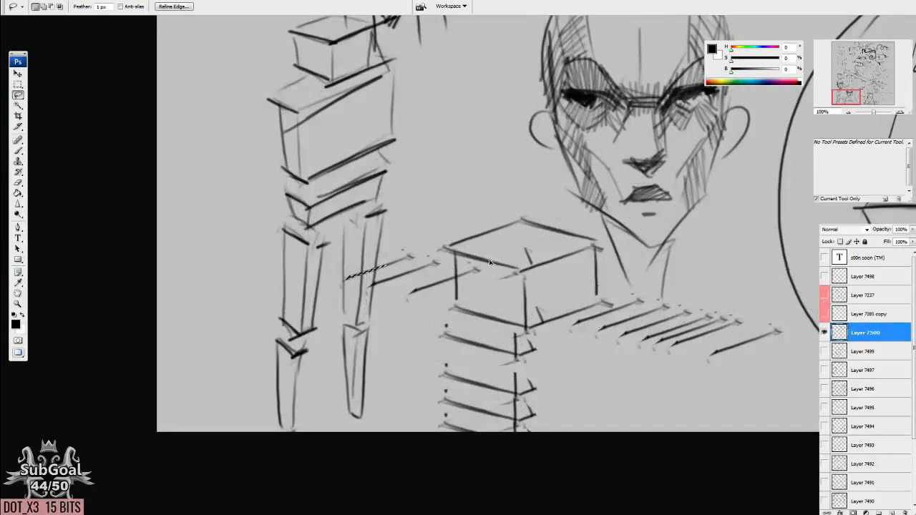
Duplicate the box's upper front edge repeatedly upward as a stack of parallel lines and clear the selection.
{"action": "left_click_drag", "start_coordinate": [491, 266], "coordinate": [490, 259]}
{"action": "left_click_drag", "start_coordinate": [490, 258], "coordinate": [489, 226]}
{"action": "left_click_drag", "start_coordinate": [490, 226], "coordinate": [488, 213]}
{"action": "left_click_drag", "start_coordinate": [489, 213], "coordinate": [488, 183]}
{"action": "key", "text": "ctrl+d"}
{"action": "key", "text": "b"}
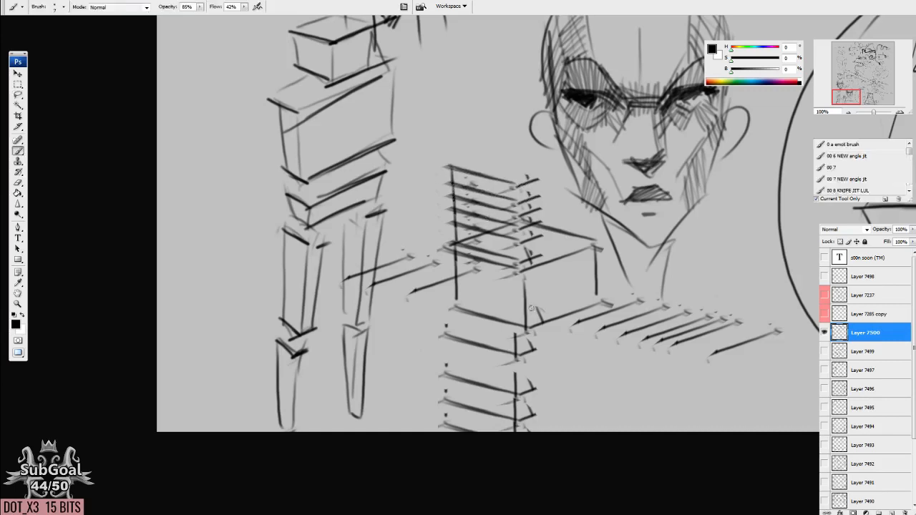
Review the box figure and its duplicated parallel edges, along with the earlier curved ribbon and box diagrams.
{"action": "left_click_drag", "start_coordinate": [521, 271], "coordinate": [491, 332]}
{"action": "left_click_drag", "start_coordinate": [681, 335], "coordinate": [167, 376]}
{"action": "mouse_move", "coordinate": [558, 274]}
{"action": "left_mouse_down"}
{"action": "mouse_move", "coordinate": [526, 293]}
{"action": "mouse_move", "coordinate": [509, 347]}
{"action": "left_mouse_up"}
{"action": "mouse_move", "coordinate": [489, 166]}
{"action": "left_mouse_down"}
{"action": "mouse_move", "coordinate": [258, 228]}
{"action": "mouse_move", "coordinate": [565, 270]}
{"action": "mouse_move", "coordinate": [349, 174]}
{"action": "left_mouse_up"}
{"action": "mouse_move", "coordinate": [304, 211]}
{"action": "left_mouse_down"}
{"action": "mouse_move", "coordinate": [519, 414]}
{"action": "mouse_move", "coordinate": [299, 209]}
{"action": "left_mouse_up"}
{"action": "left_click_drag", "start_coordinate": [201, 210], "coordinate": [663, 204]}
{"action": "mouse_move", "coordinate": [340, 270]}
{"action": "left_mouse_down"}
{"action": "mouse_move", "coordinate": [382, 251]}
{"action": "mouse_move", "coordinate": [468, 131]}
{"action": "left_mouse_up"}
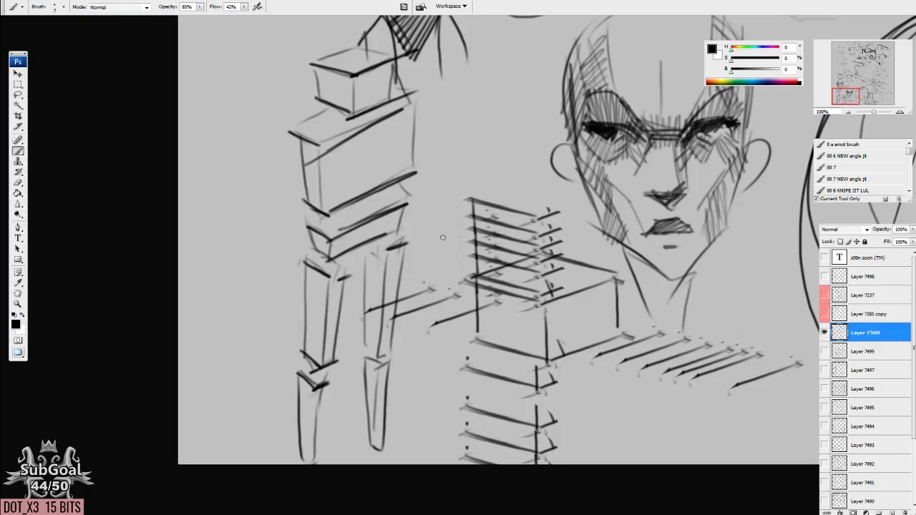
{"action": "left_click_drag", "start_coordinate": [449, 246], "coordinate": [495, 404]}
{"action": "mouse_move", "coordinate": [468, 33]}
{"action": "left_mouse_down"}
{"action": "mouse_move", "coordinate": [444, 294]}
{"action": "mouse_move", "coordinate": [458, 465]}
{"action": "left_mouse_up"}
{"action": "left_click_drag", "start_coordinate": [556, 112], "coordinate": [435, 378]}
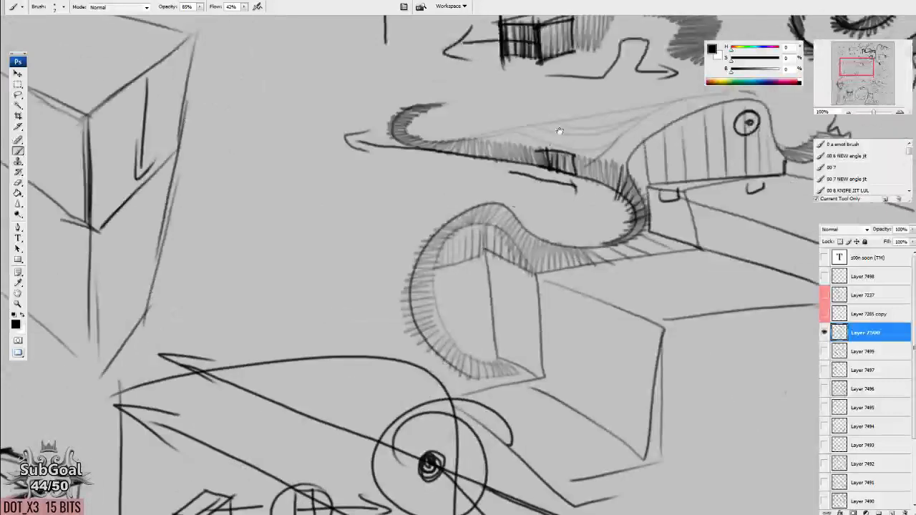
{"action": "left_click_drag", "start_coordinate": [560, 131], "coordinate": [500, 219]}
{"action": "mouse_move", "coordinate": [215, 210]}
{"action": "left_mouse_down"}
{"action": "mouse_move", "coordinate": [521, 266]}
{"action": "mouse_move", "coordinate": [470, 371]}
{"action": "left_mouse_up"}
{"action": "left_click_drag", "start_coordinate": [537, 405], "coordinate": [419, 157]}
On a new layer with the previous sketch layer hidden, draw a small round head with two oval eyes.
{"action": "left_click", "coordinate": [889, 512]}
{"action": "left_click", "coordinate": [824, 350]}
{"action": "left_click_drag", "start_coordinate": [634, 230], "coordinate": [456, 235]}
{"action": "mouse_move", "coordinate": [409, 164]}
{"action": "left_mouse_down"}
{"action": "mouse_move", "coordinate": [431, 212]}
{"action": "mouse_move", "coordinate": [400, 149]}
{"action": "mouse_move", "coordinate": [410, 174]}
{"action": "mouse_move", "coordinate": [443, 174]}
{"action": "left_mouse_up"}
{"action": "mouse_move", "coordinate": [500, 329]}
{"action": "left_mouse_down"}
{"action": "mouse_move", "coordinate": [515, 333]}
{"action": "mouse_move", "coordinate": [507, 304]}
{"action": "mouse_move", "coordinate": [493, 279]}
{"action": "mouse_move", "coordinate": [487, 289]}
{"action": "left_mouse_up"}
{"action": "left_click_drag", "start_coordinate": [400, 241], "coordinate": [406, 235]}
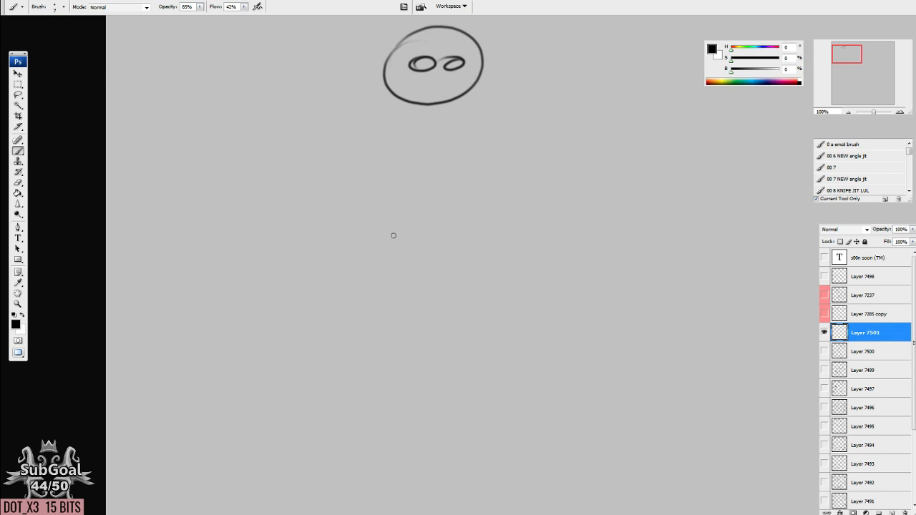
Draw a wide rectangle below the head, with two circles marked by center dots straddling its upper edge.
{"action": "left_click_drag", "start_coordinate": [229, 170], "coordinate": [705, 175]}
{"action": "mouse_move", "coordinate": [387, 137]}
{"action": "left_mouse_down"}
{"action": "mouse_move", "coordinate": [327, 168]}
{"action": "mouse_move", "coordinate": [390, 147]}
{"action": "left_mouse_up"}
{"action": "mouse_move", "coordinate": [530, 142]}
{"action": "left_mouse_down"}
{"action": "mouse_move", "coordinate": [509, 126]}
{"action": "mouse_move", "coordinate": [538, 148]}
{"action": "mouse_move", "coordinate": [527, 176]}
{"action": "left_mouse_up"}
{"action": "left_click_drag", "start_coordinate": [362, 174], "coordinate": [383, 173]}
{"action": "mouse_move", "coordinate": [217, 166]}
{"action": "left_mouse_down"}
{"action": "mouse_move", "coordinate": [344, 302]}
{"action": "mouse_move", "coordinate": [641, 295]}
{"action": "left_mouse_up"}
{"action": "left_click_drag", "start_coordinate": [648, 174], "coordinate": [586, 297]}
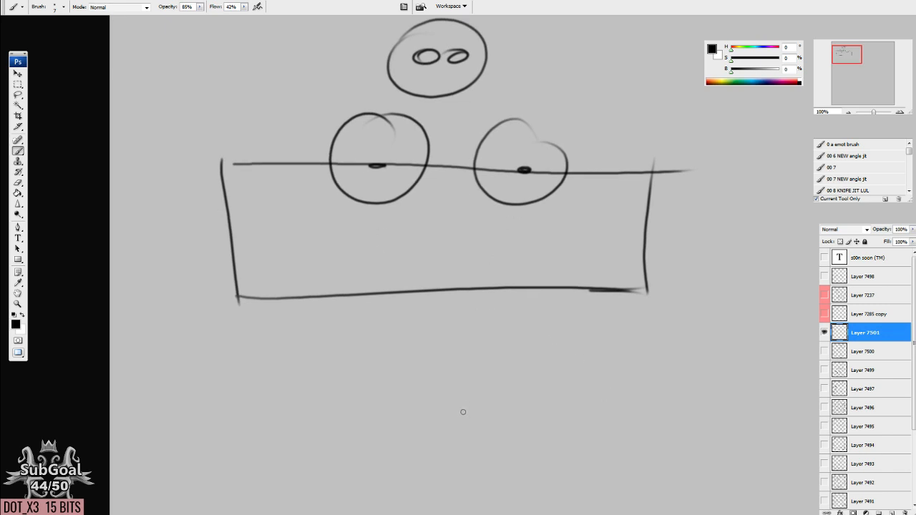
Draw a curved arrow rising from beside the second circle and darken the extended end of the horizontal line.
{"action": "left_click_drag", "start_coordinate": [605, 259], "coordinate": [523, 387]}
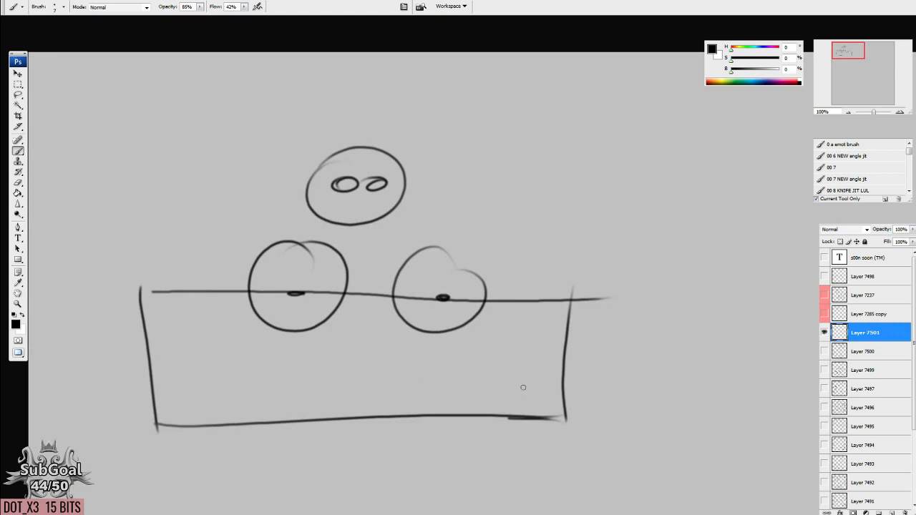
{"action": "mouse_move", "coordinate": [471, 334]}
{"action": "left_mouse_down"}
{"action": "mouse_move", "coordinate": [516, 304]}
{"action": "mouse_move", "coordinate": [531, 140]}
{"action": "mouse_move", "coordinate": [516, 123]}
{"action": "left_mouse_up"}
{"action": "mouse_move", "coordinate": [498, 172]}
{"action": "left_mouse_down"}
{"action": "mouse_move", "coordinate": [501, 154]}
{"action": "mouse_move", "coordinate": [571, 114]}
{"action": "left_mouse_up"}
{"action": "left_click_drag", "start_coordinate": [540, 300], "coordinate": [545, 289]}
{"action": "mouse_move", "coordinate": [690, 286]}
{"action": "left_mouse_down"}
{"action": "mouse_move", "coordinate": [595, 287]}
{"action": "mouse_move", "coordinate": [709, 286]}
{"action": "mouse_move", "coordinate": [537, 295]}
{"action": "left_mouse_up"}
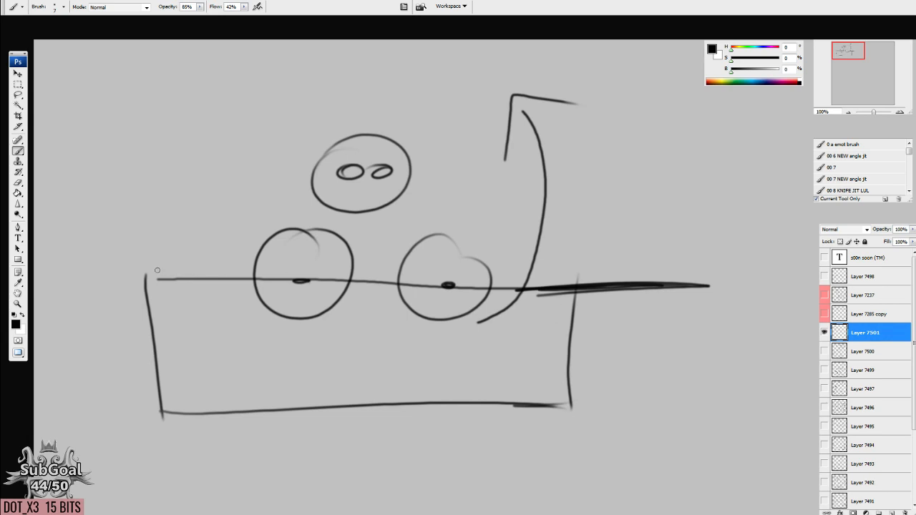
Add a second rectangle rising behind the horizontal line and circle the corner where the two rectangles meet.
{"action": "mouse_move", "coordinate": [152, 275]}
{"action": "left_mouse_down"}
{"action": "mouse_move", "coordinate": [219, 300]}
{"action": "mouse_move", "coordinate": [231, 319]}
{"action": "left_mouse_up"}
{"action": "mouse_move", "coordinate": [179, 289]}
{"action": "left_mouse_down"}
{"action": "mouse_move", "coordinate": [179, 180]}
{"action": "mouse_move", "coordinate": [600, 164]}
{"action": "mouse_move", "coordinate": [608, 318]}
{"action": "mouse_move", "coordinate": [613, 175]}
{"action": "left_mouse_up"}
{"action": "left_click_drag", "start_coordinate": [633, 235], "coordinate": [629, 237]}
{"action": "mouse_move", "coordinate": [613, 302]}
{"action": "left_mouse_down"}
{"action": "mouse_move", "coordinate": [619, 324]}
{"action": "mouse_move", "coordinate": [613, 301]}
{"action": "left_mouse_up"}
Label the circled corner A and the upper rectangle's far corner B.
{"action": "mouse_move", "coordinate": [657, 269]}
{"action": "left_mouse_down"}
{"action": "mouse_move", "coordinate": [639, 287]}
{"action": "mouse_move", "coordinate": [648, 291]}
{"action": "left_mouse_up"}
{"action": "left_click_drag", "start_coordinate": [639, 286], "coordinate": [661, 288]}
{"action": "left_click_drag", "start_coordinate": [643, 166], "coordinate": [643, 179]}
{"action": "mouse_move", "coordinate": [633, 159]}
{"action": "left_mouse_down"}
{"action": "mouse_move", "coordinate": [650, 162]}
{"action": "mouse_move", "coordinate": [629, 180]}
{"action": "left_mouse_up"}
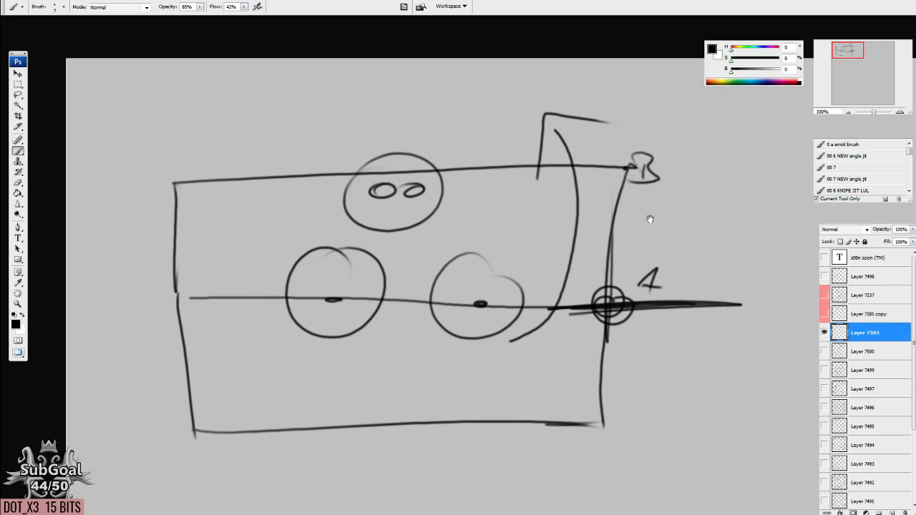
Draw an arrow from A to B and write "DEPTH" beside it.
{"action": "left_click_drag", "start_coordinate": [650, 219], "coordinate": [611, 228]}
{"action": "left_click_drag", "start_coordinate": [594, 285], "coordinate": [603, 205]}
{"action": "mouse_move", "coordinate": [587, 216]}
{"action": "left_mouse_down"}
{"action": "mouse_move", "coordinate": [621, 229]}
{"action": "mouse_move", "coordinate": [622, 249]}
{"action": "left_mouse_up"}
{"action": "mouse_move", "coordinate": [622, 229]}
{"action": "left_mouse_down"}
{"action": "mouse_move", "coordinate": [624, 249]}
{"action": "mouse_move", "coordinate": [664, 248]}
{"action": "mouse_move", "coordinate": [670, 227]}
{"action": "left_mouse_up"}
{"action": "mouse_move", "coordinate": [678, 226]}
{"action": "left_mouse_down"}
{"action": "mouse_move", "coordinate": [680, 252]}
{"action": "mouse_move", "coordinate": [679, 240]}
{"action": "left_mouse_up"}
{"action": "left_click", "coordinate": [700, 244]}
{"action": "mouse_move", "coordinate": [708, 227]}
{"action": "left_mouse_down"}
{"action": "mouse_move", "coordinate": [701, 238]}
{"action": "mouse_move", "coordinate": [716, 222]}
{"action": "left_mouse_up"}
{"action": "left_click_drag", "start_coordinate": [734, 213], "coordinate": [735, 250]}
{"action": "left_click_drag", "start_coordinate": [724, 236], "coordinate": [758, 232]}
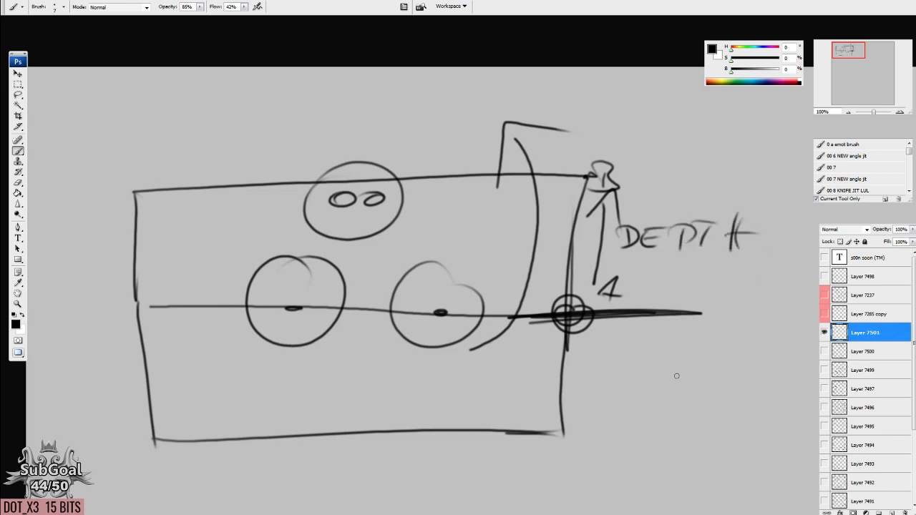
Write "BOB" with a small arrow under the horizontal line and darken the line across its full width.
{"action": "mouse_move", "coordinate": [203, 314]}
{"action": "left_mouse_down"}
{"action": "mouse_move", "coordinate": [204, 341]}
{"action": "mouse_move", "coordinate": [207, 334]}
{"action": "mouse_move", "coordinate": [190, 349]}
{"action": "left_mouse_up"}
{"action": "mouse_move", "coordinate": [223, 329]}
{"action": "left_mouse_down"}
{"action": "mouse_move", "coordinate": [227, 345]}
{"action": "mouse_move", "coordinate": [251, 326]}
{"action": "mouse_move", "coordinate": [241, 347]}
{"action": "mouse_move", "coordinate": [254, 333]}
{"action": "left_mouse_up"}
{"action": "left_click_drag", "start_coordinate": [244, 334], "coordinate": [261, 352]}
{"action": "mouse_move", "coordinate": [166, 335]}
{"action": "left_mouse_down"}
{"action": "mouse_move", "coordinate": [161, 316]}
{"action": "mouse_move", "coordinate": [178, 313]}
{"action": "left_mouse_up"}
{"action": "mouse_move", "coordinate": [178, 309]}
{"action": "left_mouse_down"}
{"action": "mouse_move", "coordinate": [127, 312]}
{"action": "mouse_move", "coordinate": [677, 313]}
{"action": "left_mouse_up"}
{"action": "left_click_drag", "start_coordinate": [475, 262], "coordinate": [481, 273]}
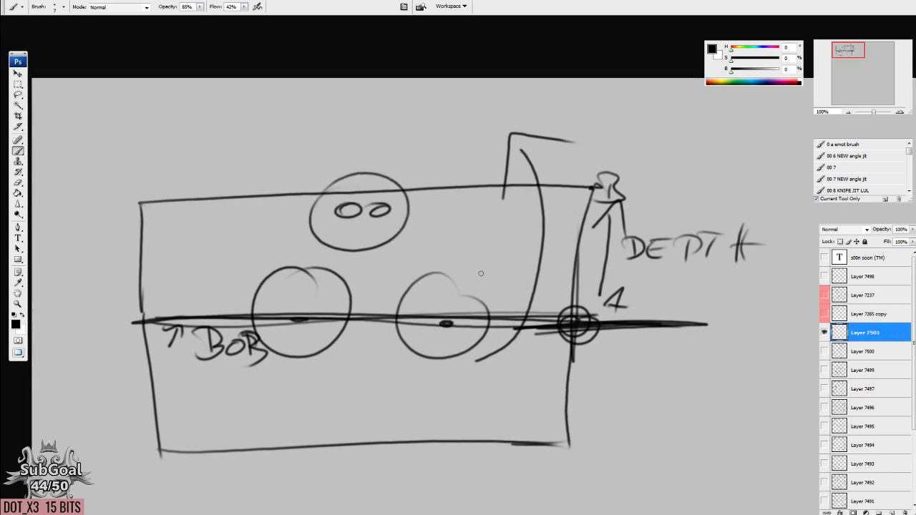
Write "JEFF" above the upper rectangle's top edge and add a small arrow pointing down to that edge.
{"action": "mouse_move", "coordinate": [434, 120]}
{"action": "left_mouse_down"}
{"action": "mouse_move", "coordinate": [432, 163]}
{"action": "mouse_move", "coordinate": [428, 129]}
{"action": "left_mouse_up"}
{"action": "mouse_move", "coordinate": [432, 123]}
{"action": "left_mouse_down"}
{"action": "mouse_move", "coordinate": [431, 162]}
{"action": "mouse_move", "coordinate": [414, 167]}
{"action": "left_mouse_up"}
{"action": "left_click_drag", "start_coordinate": [450, 145], "coordinate": [444, 163]}
{"action": "mouse_move", "coordinate": [475, 136]}
{"action": "left_mouse_down"}
{"action": "mouse_move", "coordinate": [478, 166]}
{"action": "mouse_move", "coordinate": [489, 163]}
{"action": "left_mouse_up"}
{"action": "mouse_move", "coordinate": [462, 136]}
{"action": "left_mouse_down"}
{"action": "mouse_move", "coordinate": [500, 133]}
{"action": "mouse_move", "coordinate": [506, 146]}
{"action": "left_mouse_up"}
{"action": "mouse_move", "coordinate": [460, 167]}
{"action": "left_mouse_down"}
{"action": "mouse_move", "coordinate": [462, 184]}
{"action": "mouse_move", "coordinate": [472, 174]}
{"action": "left_mouse_up"}
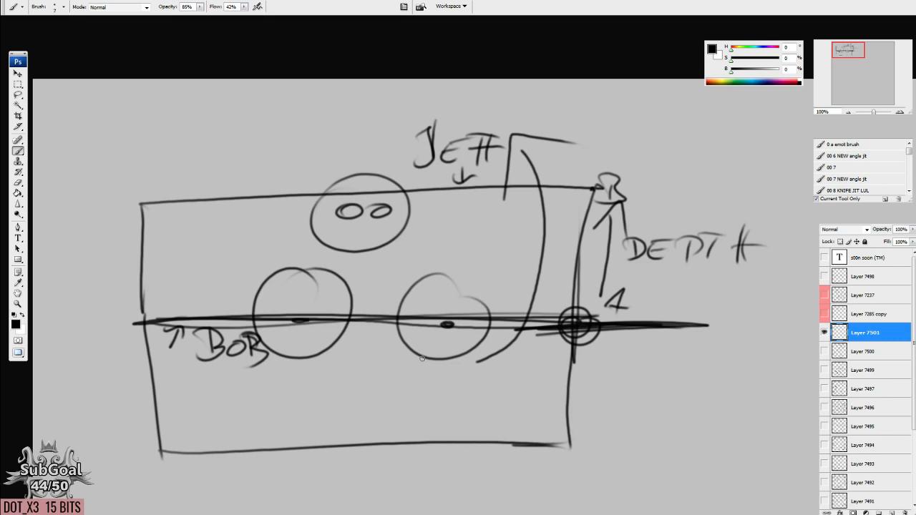
Draw a trapezoid beside the labelled depth diagram, with a short upper edge, a long base line and two slanted sides.
{"action": "left_click_drag", "start_coordinate": [501, 374], "coordinate": [511, 342]}
{"action": "mouse_move", "coordinate": [372, 229]}
{"action": "left_mouse_down"}
{"action": "mouse_move", "coordinate": [401, 221]}
{"action": "mouse_move", "coordinate": [400, 210]}
{"action": "mouse_move", "coordinate": [422, 195]}
{"action": "left_mouse_up"}
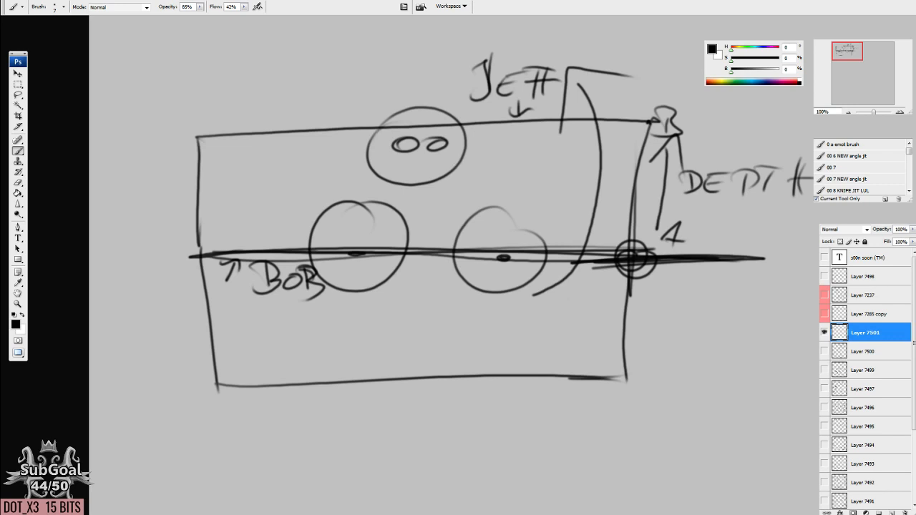
{"action": "scroll", "coordinate": [416, 305], "scroll_direction": "down", "scroll_amount": 1}
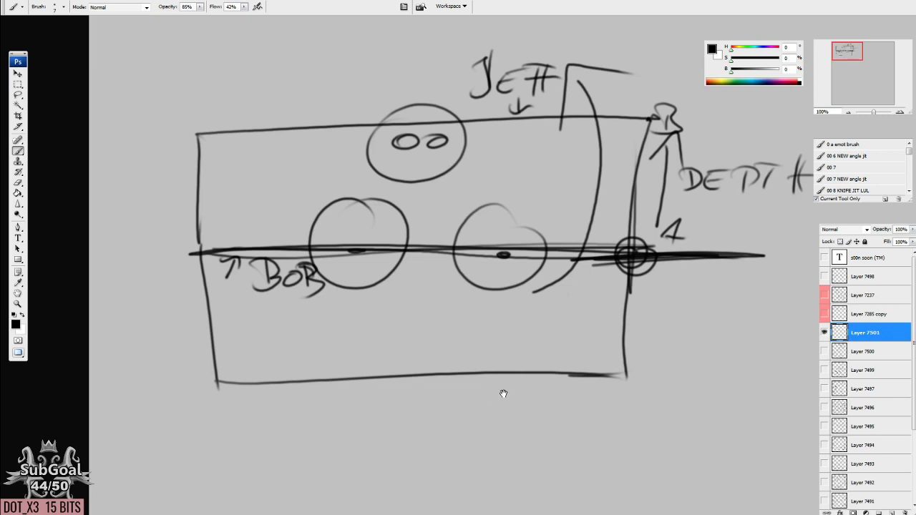
{"action": "left_click_drag", "start_coordinate": [639, 439], "coordinate": [364, 434]}
{"action": "left_click_drag", "start_coordinate": [692, 374], "coordinate": [688, 370]}
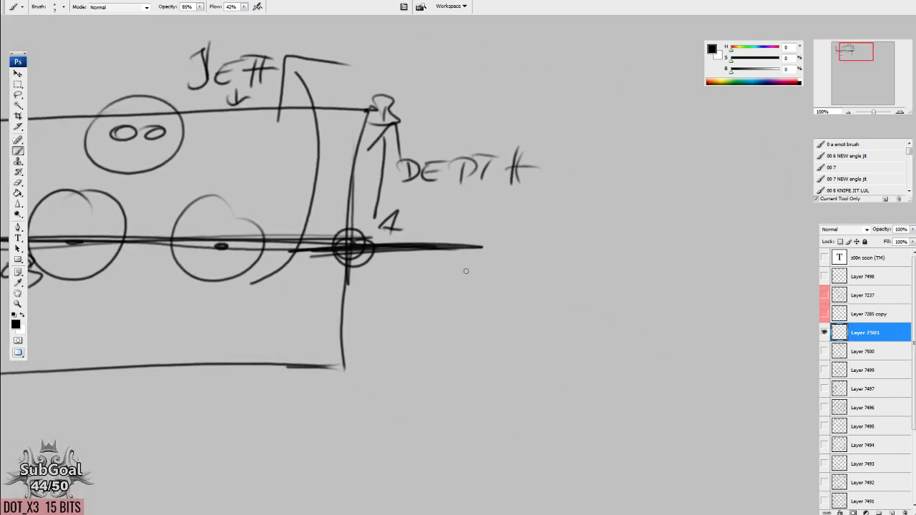
{"action": "left_click_drag", "start_coordinate": [143, 263], "coordinate": [288, 237]}
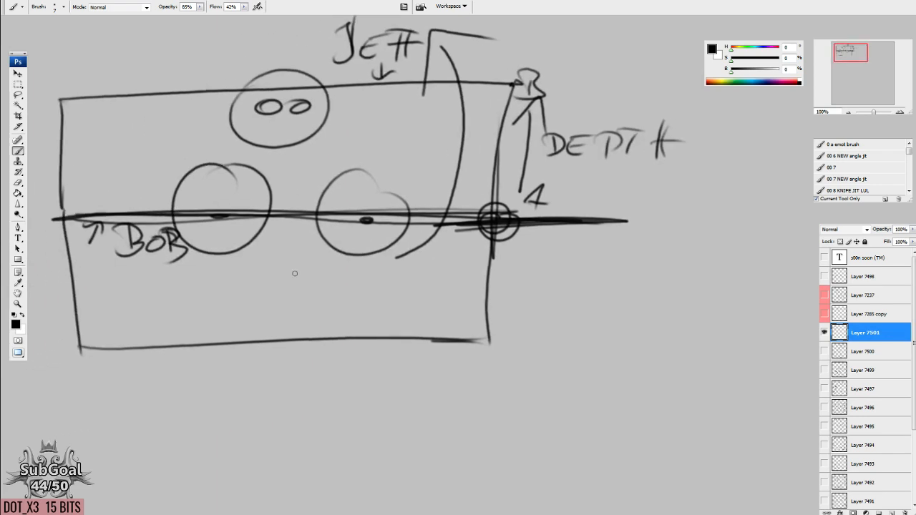
{"action": "mouse_move", "coordinate": [719, 251]}
{"action": "left_mouse_down"}
{"action": "mouse_move", "coordinate": [285, 238]}
{"action": "mouse_move", "coordinate": [587, 249]}
{"action": "left_mouse_up"}
{"action": "left_click_drag", "start_coordinate": [532, 184], "coordinate": [537, 216]}
{"action": "left_click_drag", "start_coordinate": [415, 185], "coordinate": [493, 184]}
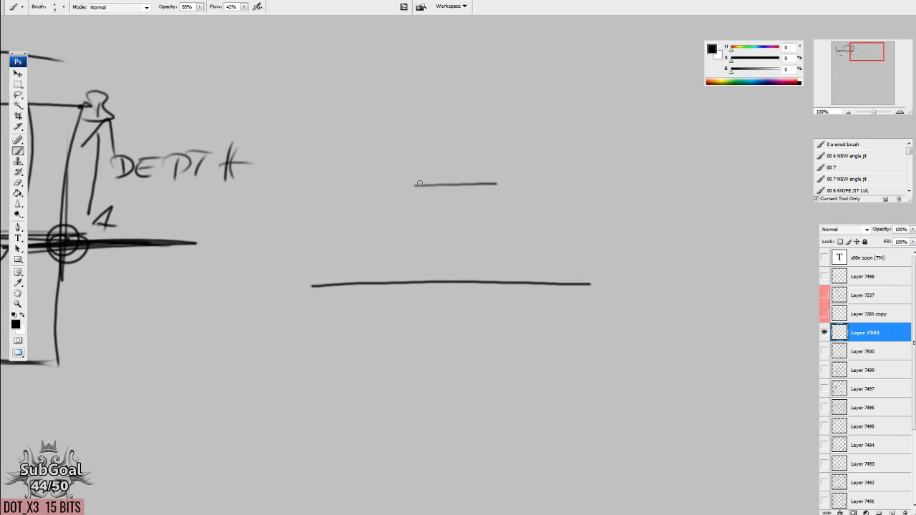
{"action": "left_click_drag", "start_coordinate": [419, 184], "coordinate": [292, 287]}
{"action": "left_click_drag", "start_coordinate": [496, 188], "coordinate": [605, 294]}
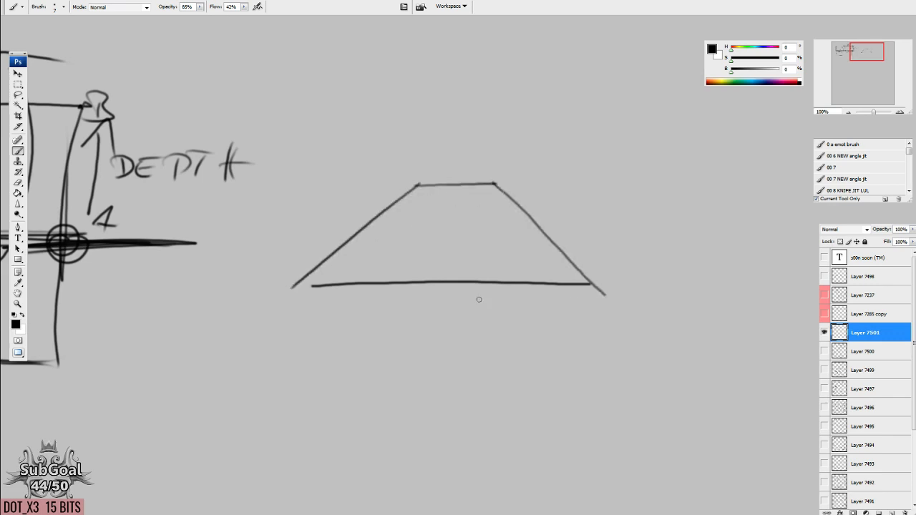
Draw two round eyes with solid pupils inside the trapezoid.
{"action": "left_click_drag", "start_coordinate": [322, 299], "coordinate": [657, 321]}
{"action": "left_click_drag", "start_coordinate": [694, 286], "coordinate": [419, 275]}
{"action": "mouse_move", "coordinate": [489, 231]}
{"action": "left_mouse_down"}
{"action": "mouse_move", "coordinate": [458, 249]}
{"action": "mouse_move", "coordinate": [489, 228]}
{"action": "left_mouse_up"}
{"action": "left_click_drag", "start_coordinate": [553, 230], "coordinate": [558, 241]}
{"action": "left_click_drag", "start_coordinate": [478, 244], "coordinate": [483, 243]}
{"action": "left_click_drag", "start_coordinate": [540, 241], "coordinate": [547, 242]}
{"action": "left_click_drag", "start_coordinate": [519, 346], "coordinate": [522, 343]}
Darken and extend the trapezoid's base line past both corners, and label it "BOB" with a small arrow pointing to it.
{"action": "left_click_drag", "start_coordinate": [330, 293], "coordinate": [699, 288]}
{"action": "mouse_move", "coordinate": [710, 245]}
{"action": "left_mouse_down"}
{"action": "mouse_move", "coordinate": [677, 273]}
{"action": "mouse_move", "coordinate": [709, 270]}
{"action": "left_mouse_up"}
{"action": "left_click_drag", "start_coordinate": [678, 302], "coordinate": [677, 317]}
{"action": "mouse_move", "coordinate": [667, 301]}
{"action": "left_mouse_down"}
{"action": "mouse_move", "coordinate": [686, 315]}
{"action": "mouse_move", "coordinate": [673, 320]}
{"action": "left_mouse_up"}
{"action": "left_click_drag", "start_coordinate": [698, 311], "coordinate": [714, 322]}
{"action": "mouse_move", "coordinate": [708, 306]}
{"action": "left_mouse_down"}
{"action": "mouse_move", "coordinate": [722, 315]}
{"action": "mouse_move", "coordinate": [713, 324]}
{"action": "left_mouse_up"}
{"action": "left_click_drag", "start_coordinate": [503, 394], "coordinate": [504, 391]}
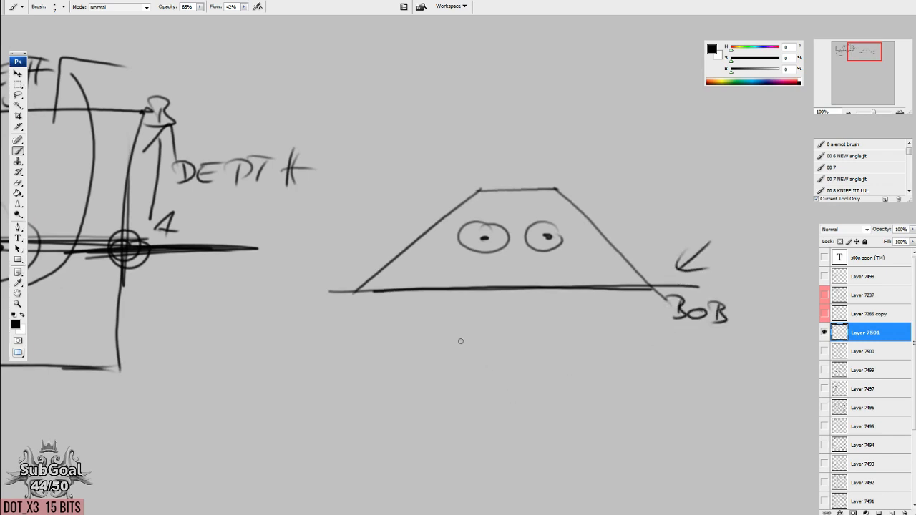
{"action": "left_click_drag", "start_coordinate": [464, 353], "coordinate": [462, 350]}
Draw a curved arrow sweeping down and right between the depth diagram and the trapezoid.
{"action": "scroll", "coordinate": [462, 346], "scroll_direction": "down", "scroll_amount": 5}
{"action": "mouse_move", "coordinate": [285, 167]}
{"action": "left_mouse_down"}
{"action": "mouse_move", "coordinate": [286, 194]}
{"action": "mouse_move", "coordinate": [337, 247]}
{"action": "mouse_move", "coordinate": [312, 264]}
{"action": "left_mouse_up"}
{"action": "left_click_drag", "start_coordinate": [522, 88], "coordinate": [513, 133]}
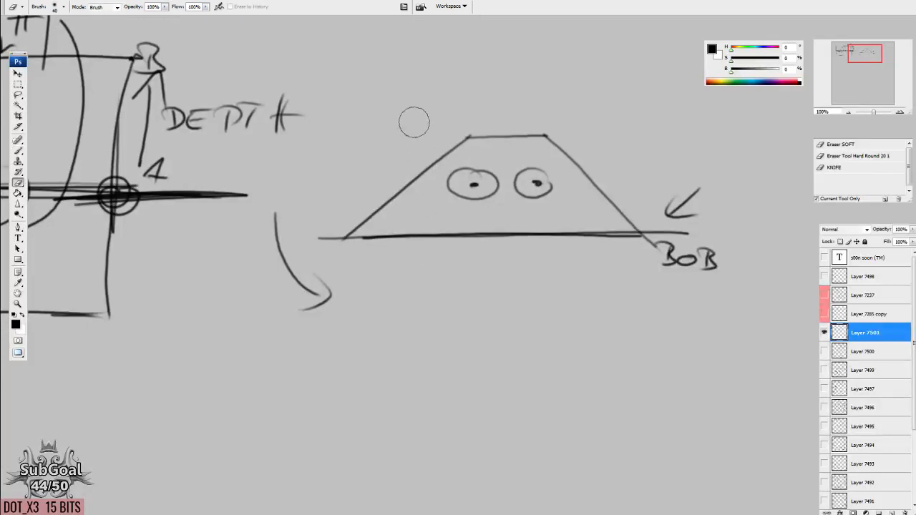
Try deleting the trapezoid and eyes above the BOB line, and restore them.
{"action": "key", "text": "l"}
{"action": "mouse_move", "coordinate": [309, 230]}
{"action": "left_mouse_down"}
{"action": "mouse_move", "coordinate": [744, 171]}
{"action": "mouse_move", "coordinate": [458, 87]}
{"action": "left_mouse_up"}
{"action": "key", "text": "Delete"}
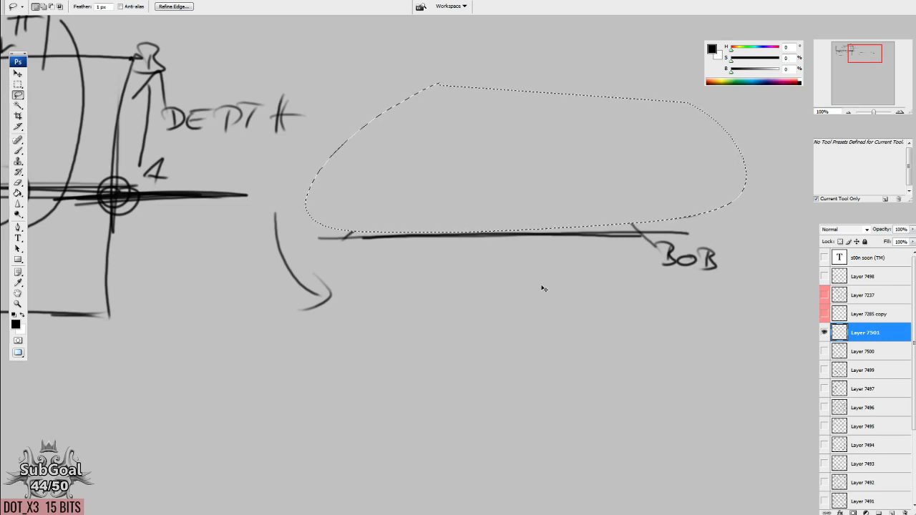
{"action": "key", "text": "ctrl+z"}
{"action": "key", "text": "ctrl+d"}
{"action": "key", "text": "b"}
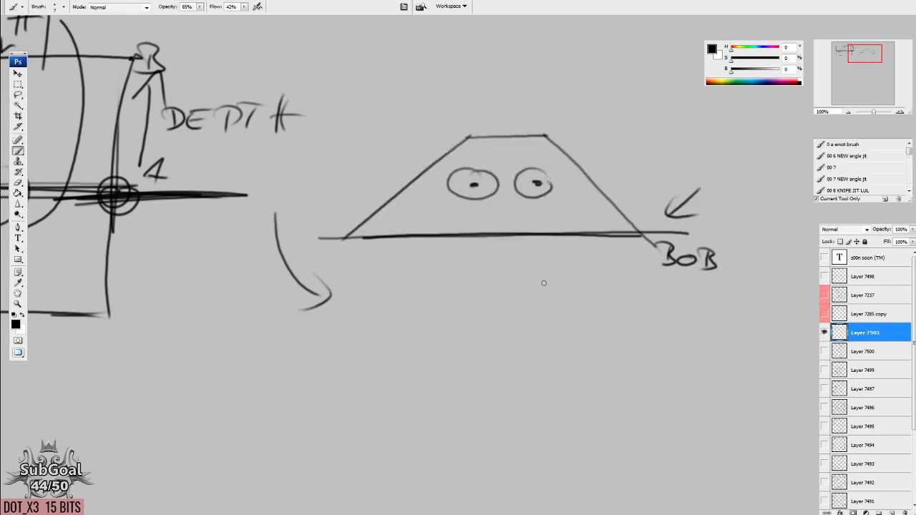
Sketch a tapered cylinder right of the trapezoid, with an elliptical rim, a smaller inner ellipse, two sides and a curved base.
{"action": "left_click_drag", "start_coordinate": [523, 346], "coordinate": [509, 292]}
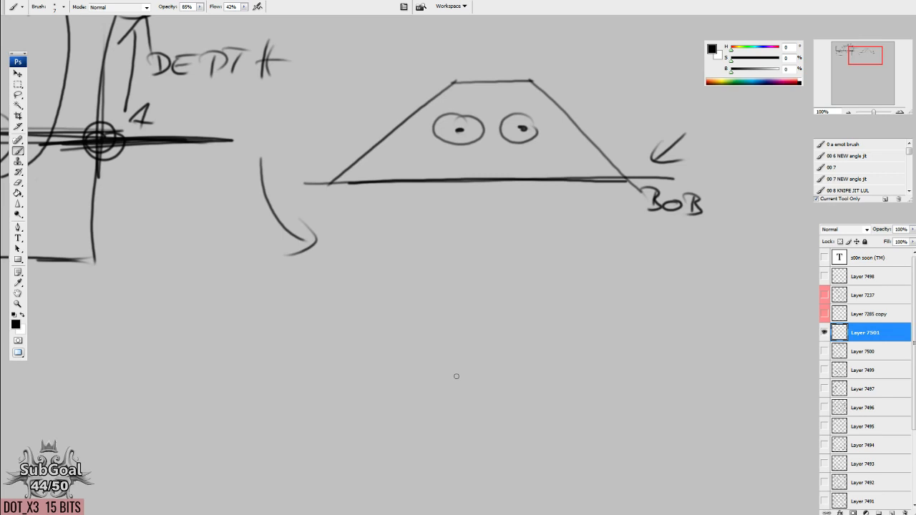
{"action": "left_click_drag", "start_coordinate": [681, 222], "coordinate": [434, 382]}
{"action": "left_click_drag", "start_coordinate": [629, 270], "coordinate": [583, 265]}
{"action": "left_click_drag", "start_coordinate": [515, 222], "coordinate": [526, 246]}
{"action": "mouse_move", "coordinate": [518, 170]}
{"action": "left_mouse_down"}
{"action": "mouse_move", "coordinate": [505, 222]}
{"action": "mouse_move", "coordinate": [430, 174]}
{"action": "left_mouse_up"}
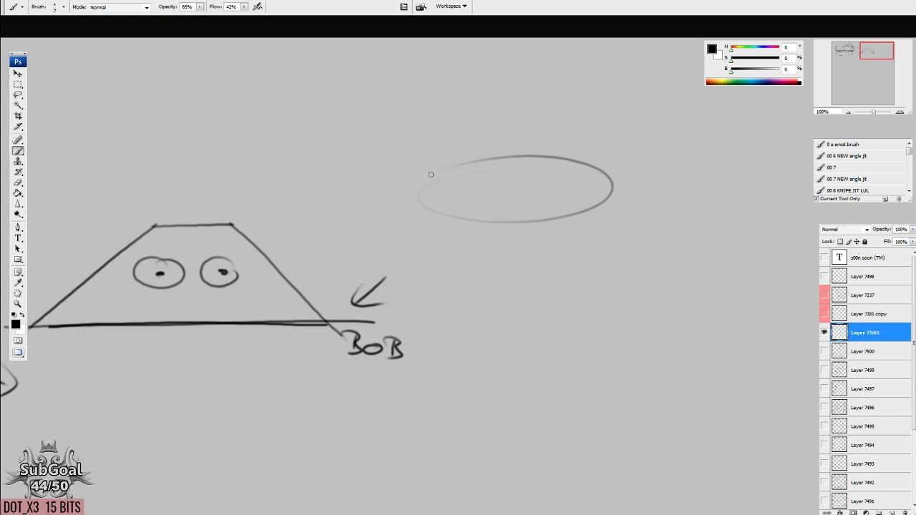
{"action": "left_click_drag", "start_coordinate": [542, 187], "coordinate": [552, 187]}
{"action": "mouse_move", "coordinate": [413, 192]}
{"action": "left_mouse_down"}
{"action": "mouse_move", "coordinate": [441, 329]}
{"action": "mouse_move", "coordinate": [511, 354]}
{"action": "left_mouse_up"}
{"action": "left_click_drag", "start_coordinate": [613, 188], "coordinate": [601, 312]}
{"action": "left_click_drag", "start_coordinate": [470, 345], "coordinate": [575, 338]}
{"action": "mouse_move", "coordinate": [440, 328]}
{"action": "left_mouse_down"}
{"action": "mouse_move", "coordinate": [457, 348]}
{"action": "mouse_move", "coordinate": [601, 309]}
{"action": "left_mouse_up"}
Draw two circles crossed by a line above the cylinder, with an arrow pointing down to its rim.
{"action": "left_click_drag", "start_coordinate": [515, 249], "coordinate": [523, 289]}
{"action": "left_click_drag", "start_coordinate": [467, 299], "coordinate": [467, 297]}
{"action": "left_click_drag", "start_coordinate": [478, 338], "coordinate": [473, 344]}
{"action": "mouse_move", "coordinate": [447, 127]}
{"action": "left_mouse_down"}
{"action": "mouse_move", "coordinate": [437, 131]}
{"action": "mouse_move", "coordinate": [443, 158]}
{"action": "left_mouse_up"}
{"action": "left_click_drag", "start_coordinate": [562, 141], "coordinate": [578, 129]}
{"action": "left_click_drag", "start_coordinate": [421, 150], "coordinate": [593, 135]}
{"action": "mouse_move", "coordinate": [509, 166]}
{"action": "left_mouse_down"}
{"action": "mouse_move", "coordinate": [509, 199]}
{"action": "mouse_move", "coordinate": [542, 184]}
{"action": "left_mouse_up"}
{"action": "left_click_drag", "start_coordinate": [609, 404], "coordinate": [603, 399]}
Draw two small eyes with pupils on the cylinder's front rim and darken the rim's front curve.
{"action": "mouse_move", "coordinate": [505, 249]}
{"action": "left_mouse_down"}
{"action": "mouse_move", "coordinate": [489, 272]}
{"action": "mouse_move", "coordinate": [507, 249]}
{"action": "mouse_move", "coordinate": [546, 247]}
{"action": "left_mouse_up"}
{"action": "left_click_drag", "start_coordinate": [500, 265], "coordinate": [512, 265]}
{"action": "left_click_drag", "start_coordinate": [531, 265], "coordinate": [570, 277]}
{"action": "mouse_move", "coordinate": [408, 226]}
{"action": "left_mouse_down"}
{"action": "mouse_move", "coordinate": [458, 262]}
{"action": "mouse_move", "coordinate": [613, 204]}
{"action": "left_mouse_up"}
Draw a near-square rectangle to the right of the cylinder.
{"action": "left_click_drag", "start_coordinate": [691, 283], "coordinate": [478, 273]}
{"action": "left_click_drag", "start_coordinate": [472, 221], "coordinate": [641, 220]}
{"action": "left_click_drag", "start_coordinate": [565, 355], "coordinate": [562, 353]}
{"action": "mouse_move", "coordinate": [465, 213]}
{"action": "left_mouse_down"}
{"action": "mouse_move", "coordinate": [476, 358]}
{"action": "mouse_move", "coordinate": [636, 360]}
{"action": "left_mouse_up"}
{"action": "left_click_drag", "start_coordinate": [639, 220], "coordinate": [638, 362]}
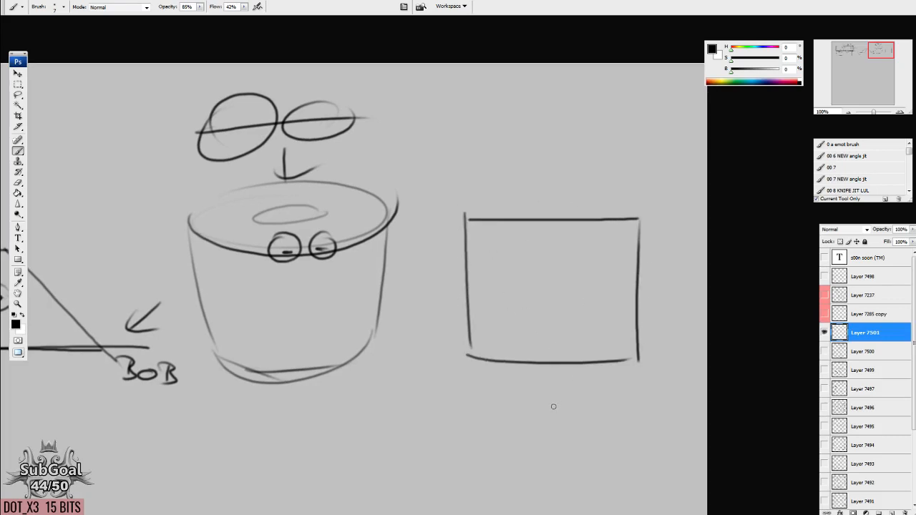
Add two small eyes above the rectangle and cap its upper edge with a flat ellipse containing a smaller ellipse.
{"action": "left_click_drag", "start_coordinate": [528, 164], "coordinate": [576, 183]}
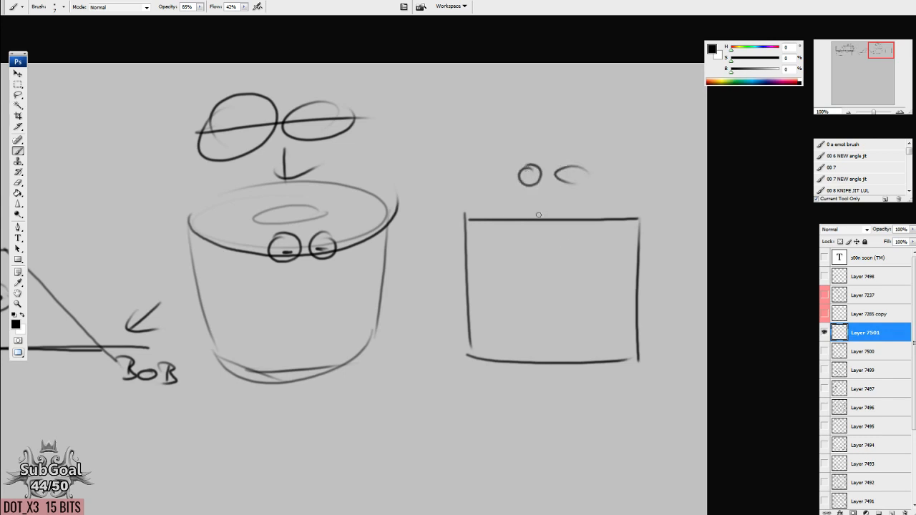
{"action": "mouse_move", "coordinate": [465, 213]}
{"action": "left_mouse_down"}
{"action": "mouse_move", "coordinate": [524, 203]}
{"action": "mouse_move", "coordinate": [636, 216]}
{"action": "left_mouse_up"}
{"action": "mouse_move", "coordinate": [554, 210]}
{"action": "left_mouse_down"}
{"action": "mouse_move", "coordinate": [531, 212]}
{"action": "mouse_move", "coordinate": [565, 210]}
{"action": "left_mouse_up"}
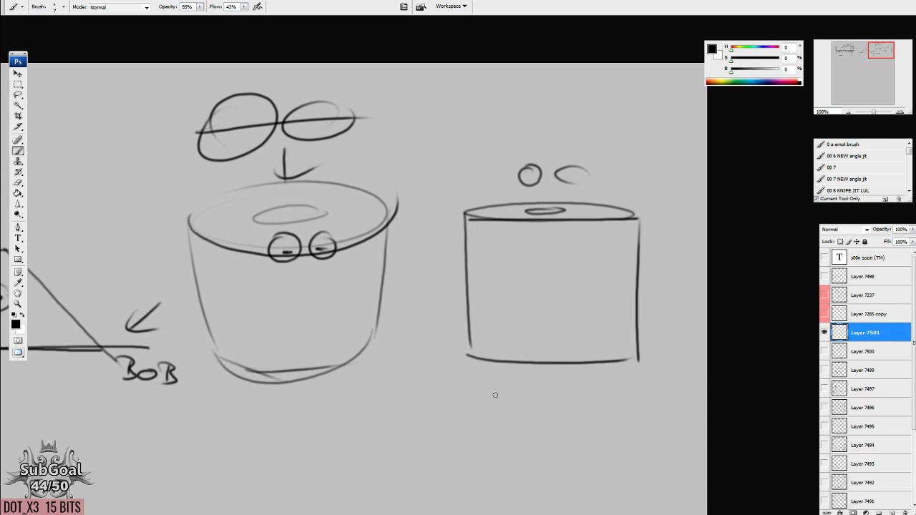
Draw a large round shape with a smaller one inside it below the two cylinders.
{"action": "left_click_drag", "start_coordinate": [499, 393], "coordinate": [487, 172]}
{"action": "mouse_move", "coordinate": [569, 247]}
{"action": "left_mouse_down"}
{"action": "mouse_move", "coordinate": [474, 250]}
{"action": "mouse_move", "coordinate": [494, 246]}
{"action": "left_mouse_up"}
{"action": "mouse_move", "coordinate": [526, 271]}
{"action": "left_mouse_down"}
{"action": "mouse_move", "coordinate": [505, 291]}
{"action": "mouse_move", "coordinate": [519, 273]}
{"action": "left_mouse_up"}
Draw a cube's diamond-shaped top face from four angled edges in the empty area below the trapezoid.
{"action": "mouse_move", "coordinate": [367, 218]}
{"action": "left_mouse_down"}
{"action": "mouse_move", "coordinate": [523, 384]}
{"action": "mouse_move", "coordinate": [635, 455]}
{"action": "left_mouse_up"}
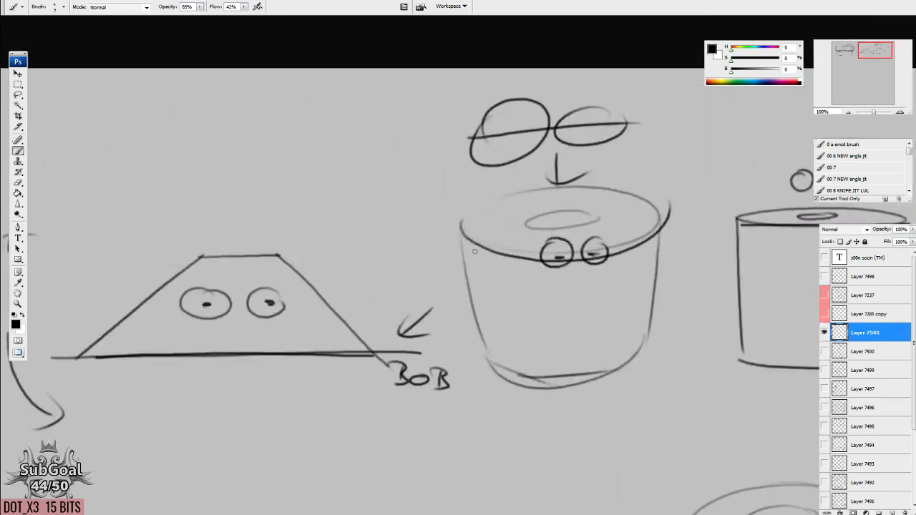
{"action": "left_click_drag", "start_coordinate": [252, 337], "coordinate": [614, 249]}
{"action": "left_click_drag", "start_coordinate": [313, 297], "coordinate": [456, 276]}
{"action": "left_click_drag", "start_coordinate": [690, 352], "coordinate": [684, 339]}
{"action": "mouse_move", "coordinate": [473, 278]}
{"action": "left_mouse_down"}
{"action": "mouse_move", "coordinate": [600, 329]}
{"action": "mouse_move", "coordinate": [203, 415]}
{"action": "left_mouse_up"}
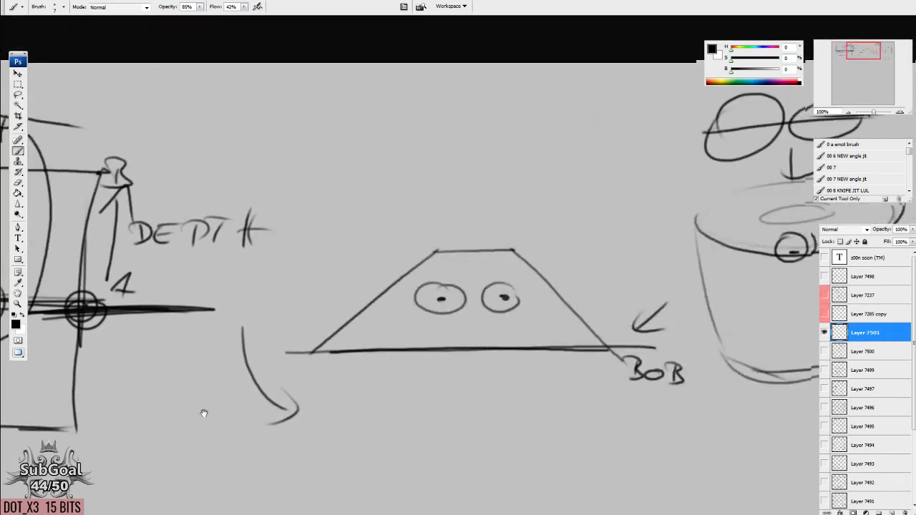
{"action": "left_click_drag", "start_coordinate": [597, 310], "coordinate": [316, 322]}
{"action": "left_click_drag", "start_coordinate": [351, 354], "coordinate": [349, 323]}
{"action": "left_click_drag", "start_coordinate": [370, 382], "coordinate": [433, 176]}
{"action": "left_click_drag", "start_coordinate": [484, 194], "coordinate": [392, 222]}
{"action": "left_click_drag", "start_coordinate": [478, 197], "coordinate": [568, 220]}
{"action": "left_click_drag", "start_coordinate": [398, 229], "coordinate": [494, 250]}
{"action": "left_click_drag", "start_coordinate": [565, 229], "coordinate": [497, 249]}
Complete the cube with three vertical edges and two angled bottom edges.
{"action": "mouse_move", "coordinate": [398, 232]}
{"action": "left_mouse_down"}
{"action": "mouse_move", "coordinate": [422, 308]}
{"action": "mouse_move", "coordinate": [491, 352]}
{"action": "left_mouse_up"}
{"action": "left_click_drag", "start_coordinate": [489, 259], "coordinate": [494, 356]}
{"action": "mouse_move", "coordinate": [561, 229]}
{"action": "left_mouse_down"}
{"action": "mouse_move", "coordinate": [553, 312]}
{"action": "mouse_move", "coordinate": [504, 349]}
{"action": "left_mouse_up"}
{"action": "left_click_drag", "start_coordinate": [401, 346], "coordinate": [437, 357]}
Darken the cube's left front top edge, with a dot at its outer corner and an arrowhead at the near corner.
{"action": "left_click_drag", "start_coordinate": [338, 307], "coordinate": [484, 253]}
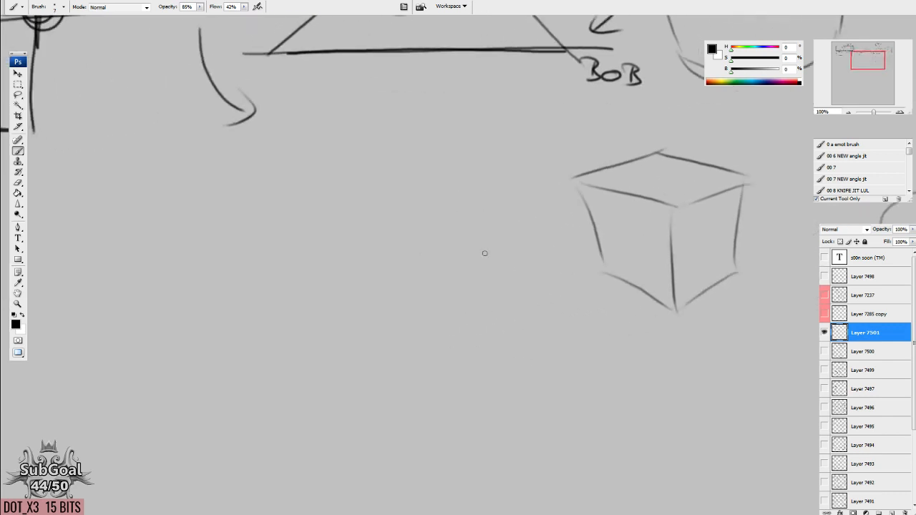
{"action": "left_click_drag", "start_coordinate": [570, 176], "coordinate": [682, 211]}
{"action": "left_click_drag", "start_coordinate": [665, 187], "coordinate": [687, 223]}
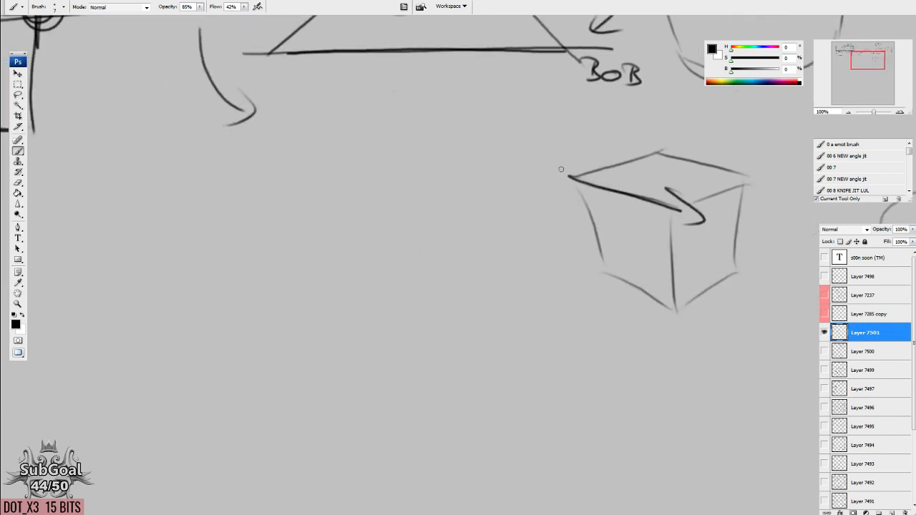
{"action": "left_click_drag", "start_coordinate": [566, 176], "coordinate": [686, 213]}
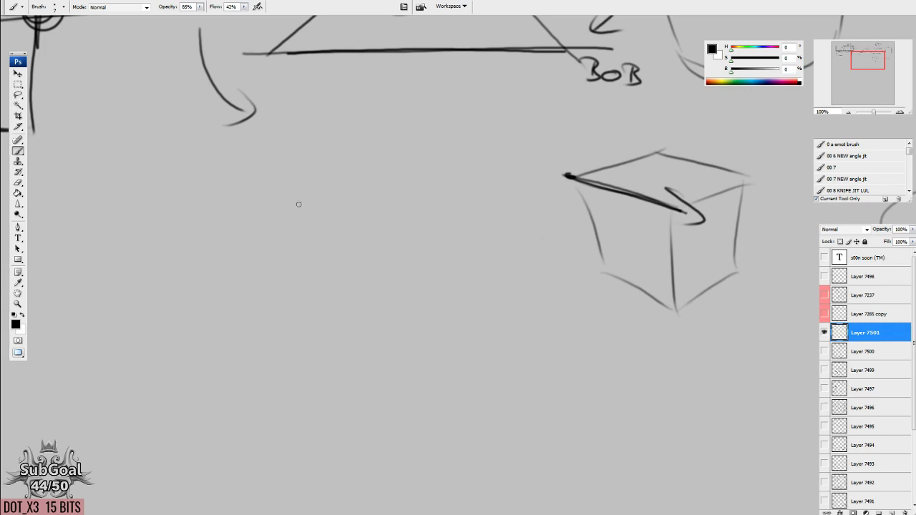
Draw a house-like box outline left of the cube, starting from a dotted corner, and cross strokes over the cube's top face.
{"action": "left_click_drag", "start_coordinate": [295, 205], "coordinate": [418, 157]}
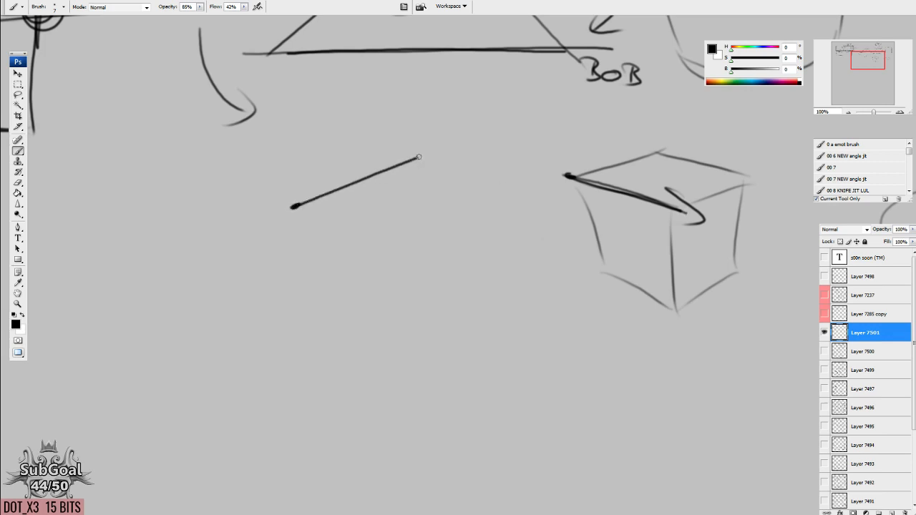
{"action": "mouse_move", "coordinate": [605, 144]}
{"action": "left_mouse_down"}
{"action": "mouse_move", "coordinate": [681, 183]}
{"action": "mouse_move", "coordinate": [595, 188]}
{"action": "left_mouse_up"}
{"action": "mouse_move", "coordinate": [419, 157]}
{"action": "left_mouse_down"}
{"action": "mouse_move", "coordinate": [478, 193]}
{"action": "mouse_move", "coordinate": [480, 319]}
{"action": "left_mouse_up"}
{"action": "mouse_move", "coordinate": [292, 209]}
{"action": "left_mouse_down"}
{"action": "mouse_move", "coordinate": [294, 231]}
{"action": "mouse_move", "coordinate": [375, 301]}
{"action": "mouse_move", "coordinate": [439, 296]}
{"action": "mouse_move", "coordinate": [479, 314]}
{"action": "left_mouse_up"}
{"action": "left_click_drag", "start_coordinate": [480, 315], "coordinate": [390, 339]}
{"action": "mouse_move", "coordinate": [298, 327]}
{"action": "left_mouse_down"}
{"action": "mouse_move", "coordinate": [381, 345]}
{"action": "mouse_move", "coordinate": [385, 331]}
{"action": "left_mouse_up"}
Erase the outline's angled bottom edges and replace them with a horizontal base line extending past both sides.
{"action": "key", "text": "e"}
{"action": "mouse_move", "coordinate": [421, 289]}
{"action": "left_mouse_down"}
{"action": "mouse_move", "coordinate": [333, 323]}
{"action": "mouse_move", "coordinate": [477, 312]}
{"action": "left_mouse_up"}
{"action": "mouse_move", "coordinate": [375, 337]}
{"action": "left_mouse_down"}
{"action": "mouse_move", "coordinate": [462, 311]}
{"action": "mouse_move", "coordinate": [331, 331]}
{"action": "mouse_move", "coordinate": [356, 315]}
{"action": "mouse_move", "coordinate": [565, 310]}
{"action": "left_mouse_up"}
{"action": "key", "text": "b"}
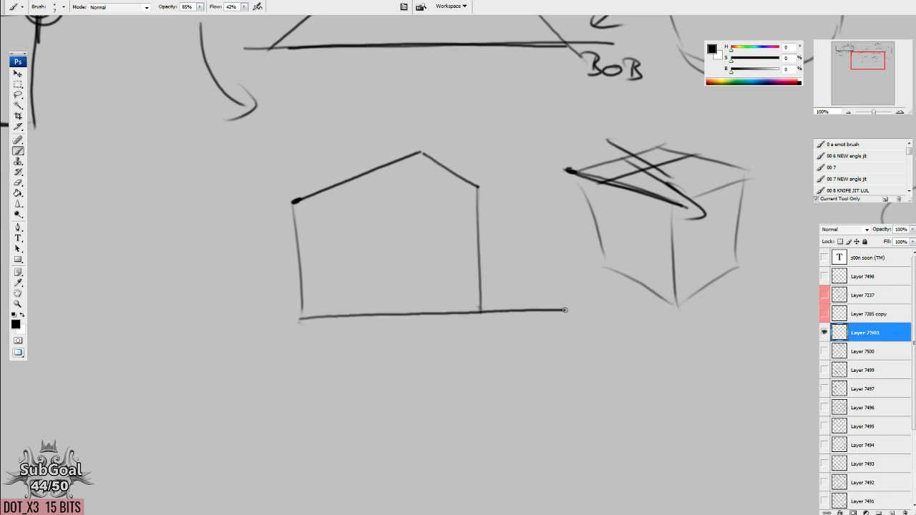
{"action": "left_click_drag", "start_coordinate": [304, 320], "coordinate": [149, 326]}
{"action": "mouse_move", "coordinate": [580, 395]}
{"action": "left_mouse_down"}
{"action": "mouse_move", "coordinate": [565, 424]}
{"action": "mouse_move", "coordinate": [585, 407]}
{"action": "left_mouse_up"}
{"action": "left_click_drag", "start_coordinate": [291, 325], "coordinate": [293, 340]}
{"action": "left_click_drag", "start_coordinate": [521, 423], "coordinate": [530, 416]}
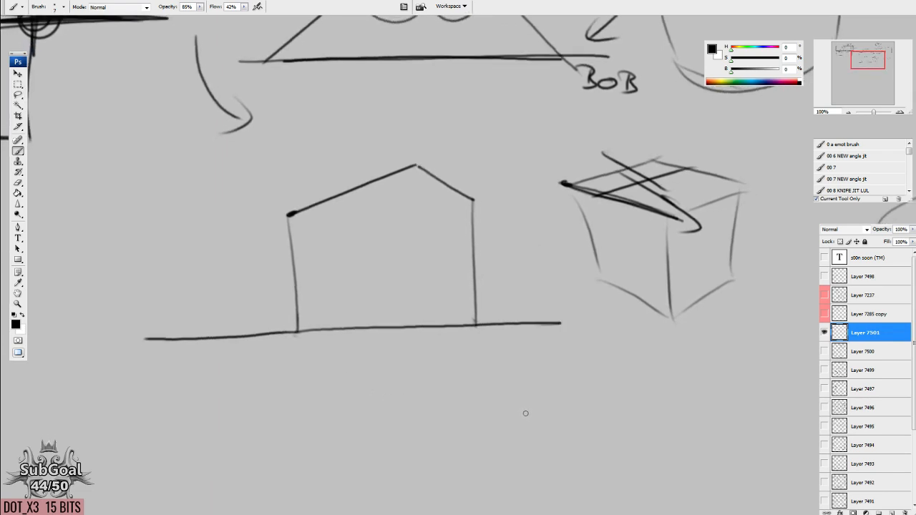
Draw two eyes with pupils on the base line and an arrow along it pointing at the outline's right bottom corner.
{"action": "mouse_move", "coordinate": [382, 313]}
{"action": "left_mouse_down"}
{"action": "mouse_move", "coordinate": [358, 326]}
{"action": "mouse_move", "coordinate": [383, 310]}
{"action": "mouse_move", "coordinate": [424, 339]}
{"action": "mouse_move", "coordinate": [424, 327]}
{"action": "left_mouse_up"}
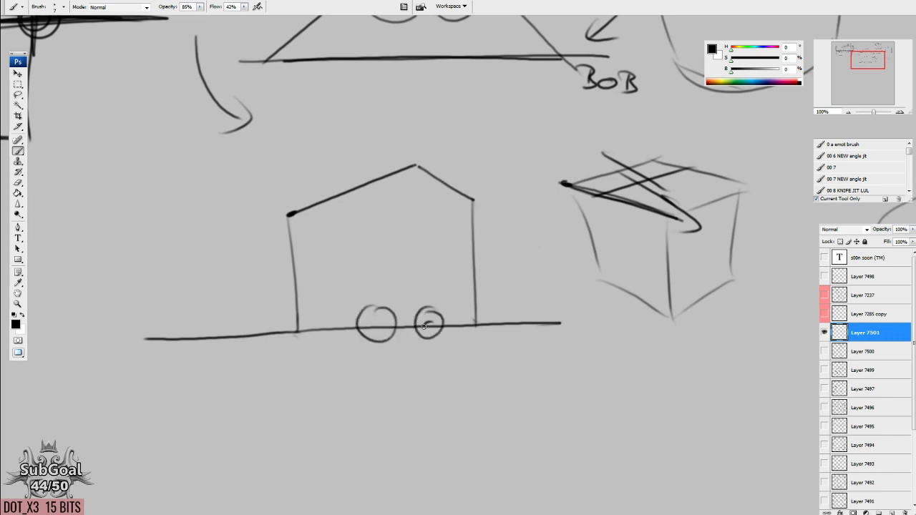
{"action": "left_click", "coordinate": [377, 325]}
{"action": "mouse_move", "coordinate": [450, 331]}
{"action": "left_mouse_down"}
{"action": "mouse_move", "coordinate": [456, 315]}
{"action": "mouse_move", "coordinate": [622, 303]}
{"action": "left_mouse_up"}
{"action": "left_click_drag", "start_coordinate": [521, 297], "coordinate": [530, 322]}
{"action": "left_click_drag", "start_coordinate": [471, 362], "coordinate": [473, 350]}
Duplicate the whole house-like figure into the empty area below the depth diagram.
{"action": "key", "text": "l"}
{"action": "mouse_move", "coordinate": [318, 107]}
{"action": "left_mouse_down"}
{"action": "mouse_move", "coordinate": [133, 236]}
{"action": "mouse_move", "coordinate": [657, 328]}
{"action": "mouse_move", "coordinate": [516, 165]}
{"action": "mouse_move", "coordinate": [316, 93]}
{"action": "left_mouse_up"}
{"action": "mouse_move", "coordinate": [451, 273]}
{"action": "left_mouse_down"}
{"action": "mouse_move", "coordinate": [507, 265]}
{"action": "mouse_move", "coordinate": [713, 177]}
{"action": "left_mouse_up"}
{"action": "mouse_move", "coordinate": [617, 239]}
{"action": "left_mouse_down"}
{"action": "mouse_move", "coordinate": [550, 241]}
{"action": "mouse_move", "coordinate": [190, 374]}
{"action": "left_mouse_up"}
{"action": "mouse_move", "coordinate": [413, 307]}
{"action": "left_mouse_down"}
{"action": "mouse_move", "coordinate": [521, 293]}
{"action": "mouse_move", "coordinate": [662, 332]}
{"action": "left_mouse_up"}
{"action": "left_click_drag", "start_coordinate": [555, 344], "coordinate": [468, 308]}
{"action": "key", "text": "ctrl+d"}
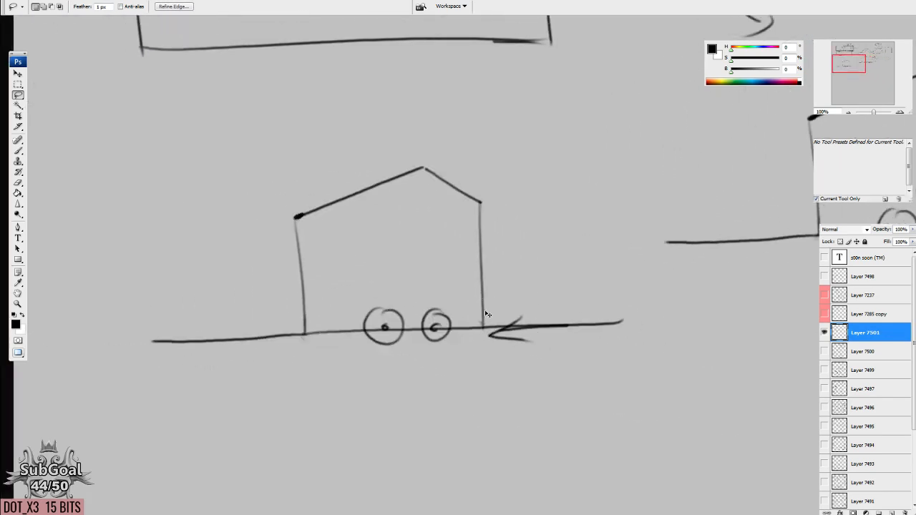
Erase the base line, eyes and arrow from the duplicated figure.
{"action": "key", "text": "e"}
{"action": "left_click_drag", "start_coordinate": [154, 341], "coordinate": [454, 321]}
{"action": "mouse_move", "coordinate": [371, 351]}
{"action": "left_mouse_down"}
{"action": "mouse_move", "coordinate": [551, 333]}
{"action": "mouse_move", "coordinate": [596, 317]}
{"action": "mouse_move", "coordinate": [565, 358]}
{"action": "mouse_move", "coordinate": [565, 372]}
{"action": "left_mouse_up"}
Draw two vertical double-headed arrows right of the duplicated outline, joined by a horizontal arrow pointing right.
{"action": "key", "text": "b"}
{"action": "mouse_move", "coordinate": [669, 288]}
{"action": "left_mouse_down"}
{"action": "mouse_move", "coordinate": [666, 379]}
{"action": "mouse_move", "coordinate": [681, 306]}
{"action": "mouse_move", "coordinate": [681, 330]}
{"action": "left_mouse_up"}
{"action": "left_click_drag", "start_coordinate": [652, 359], "coordinate": [678, 383]}
{"action": "mouse_move", "coordinate": [547, 301]}
{"action": "left_mouse_down"}
{"action": "mouse_move", "coordinate": [564, 306]}
{"action": "mouse_move", "coordinate": [565, 319]}
{"action": "left_mouse_up"}
{"action": "left_click_drag", "start_coordinate": [555, 358], "coordinate": [570, 383]}
{"action": "left_click_drag", "start_coordinate": [584, 333], "coordinate": [664, 331]}
{"action": "mouse_move", "coordinate": [638, 322]}
{"action": "left_mouse_down"}
{"action": "mouse_move", "coordinate": [664, 332]}
{"action": "mouse_move", "coordinate": [638, 342]}
{"action": "left_mouse_up"}
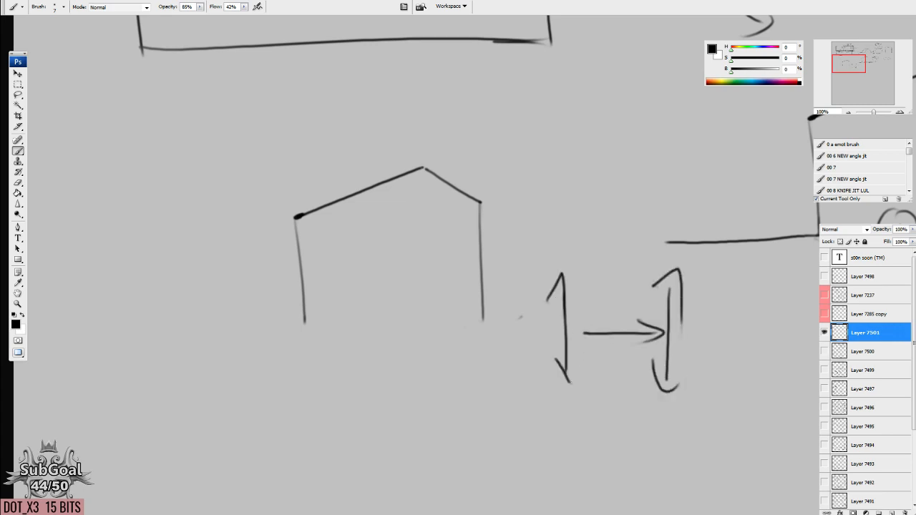
Close the arrows into a square with an upper double-headed arrow and a lower line, and erase the middle arrow.
{"action": "mouse_move", "coordinate": [573, 288]}
{"action": "left_mouse_down"}
{"action": "mouse_move", "coordinate": [661, 289]}
{"action": "mouse_move", "coordinate": [567, 285]}
{"action": "mouse_move", "coordinate": [604, 293]}
{"action": "left_mouse_up"}
{"action": "mouse_move", "coordinate": [648, 280]}
{"action": "left_mouse_down"}
{"action": "mouse_move", "coordinate": [674, 290]}
{"action": "mouse_move", "coordinate": [655, 310]}
{"action": "left_mouse_up"}
{"action": "left_click_drag", "start_coordinate": [581, 381], "coordinate": [647, 381]}
{"action": "key", "text": "e"}
{"action": "left_click_drag", "start_coordinate": [583, 331], "coordinate": [658, 331]}
Label the square's left and lower sides B and its upper and right sides J, and draw a thick cross inside.
{"action": "key", "text": "b"}
{"action": "left_click_drag", "start_coordinate": [566, 312], "coordinate": [564, 370]}
{"action": "left_click_drag", "start_coordinate": [543, 321], "coordinate": [543, 341]}
{"action": "left_click_drag", "start_coordinate": [681, 327], "coordinate": [678, 349]}
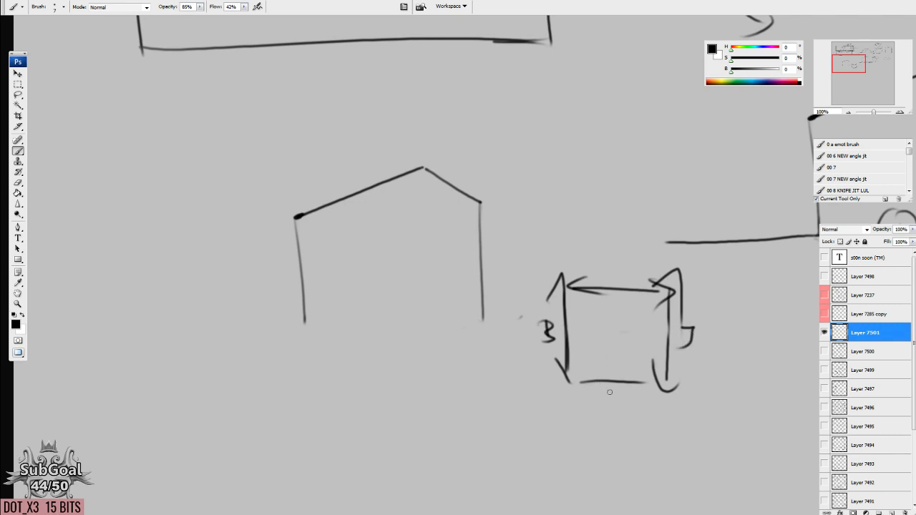
{"action": "mouse_move", "coordinate": [608, 392]}
{"action": "left_mouse_down"}
{"action": "mouse_move", "coordinate": [609, 404]}
{"action": "mouse_move", "coordinate": [592, 406]}
{"action": "left_mouse_up"}
{"action": "mouse_move", "coordinate": [604, 262]}
{"action": "left_mouse_down"}
{"action": "mouse_move", "coordinate": [616, 372]}
{"action": "mouse_move", "coordinate": [616, 307]}
{"action": "left_mouse_up"}
{"action": "left_click_drag", "start_coordinate": [568, 334], "coordinate": [685, 332]}
{"action": "left_click_drag", "start_coordinate": [630, 333], "coordinate": [650, 327]}
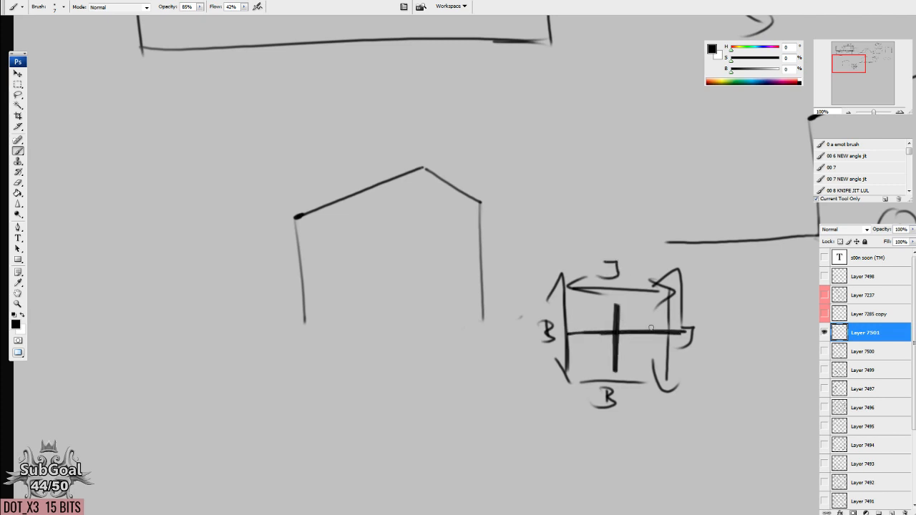
Draw small arrows pointing at the duplicated outline's two slanted roof edges, right side and open bottom.
{"action": "left_click_drag", "start_coordinate": [510, 376], "coordinate": [522, 368]}
{"action": "mouse_move", "coordinate": [495, 134]}
{"action": "left_mouse_down"}
{"action": "mouse_move", "coordinate": [469, 160]}
{"action": "mouse_move", "coordinate": [487, 157]}
{"action": "left_mouse_up"}
{"action": "left_click_drag", "start_coordinate": [530, 254], "coordinate": [510, 262]}
{"action": "mouse_move", "coordinate": [512, 253]}
{"action": "left_mouse_down"}
{"action": "mouse_move", "coordinate": [509, 270]}
{"action": "mouse_move", "coordinate": [530, 273]}
{"action": "left_mouse_up"}
{"action": "left_click_drag", "start_coordinate": [499, 371], "coordinate": [462, 328]}
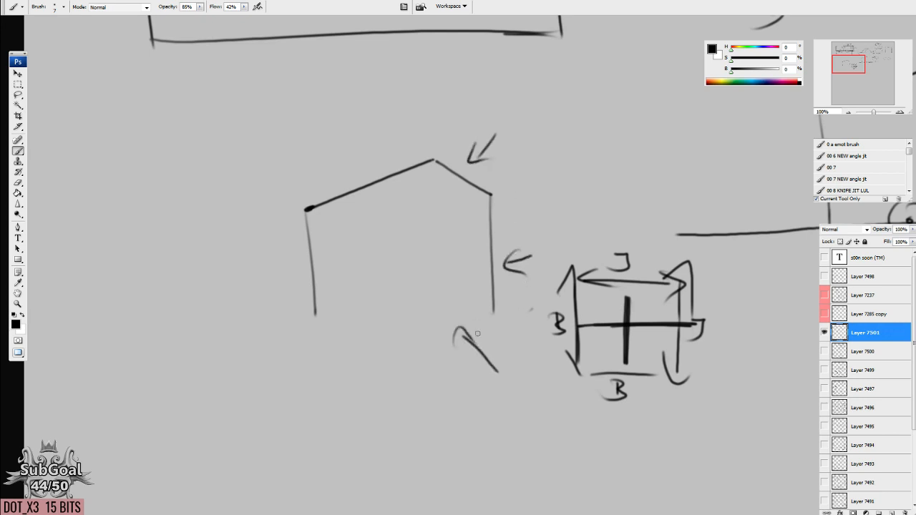
{"action": "left_click_drag", "start_coordinate": [354, 147], "coordinate": [361, 161]}
{"action": "left_click_drag", "start_coordinate": [369, 137], "coordinate": [350, 169]}
Draw two inward-pointing arrows from the duplicated outline's sides and two vertical arrows pointing down inside it.
{"action": "mouse_move", "coordinate": [345, 276]}
{"action": "left_mouse_down"}
{"action": "mouse_move", "coordinate": [337, 254]}
{"action": "mouse_move", "coordinate": [427, 235]}
{"action": "mouse_move", "coordinate": [400, 248]}
{"action": "left_mouse_up"}
{"action": "mouse_move", "coordinate": [492, 246]}
{"action": "left_mouse_down"}
{"action": "mouse_move", "coordinate": [452, 231]}
{"action": "mouse_move", "coordinate": [468, 242]}
{"action": "left_mouse_up"}
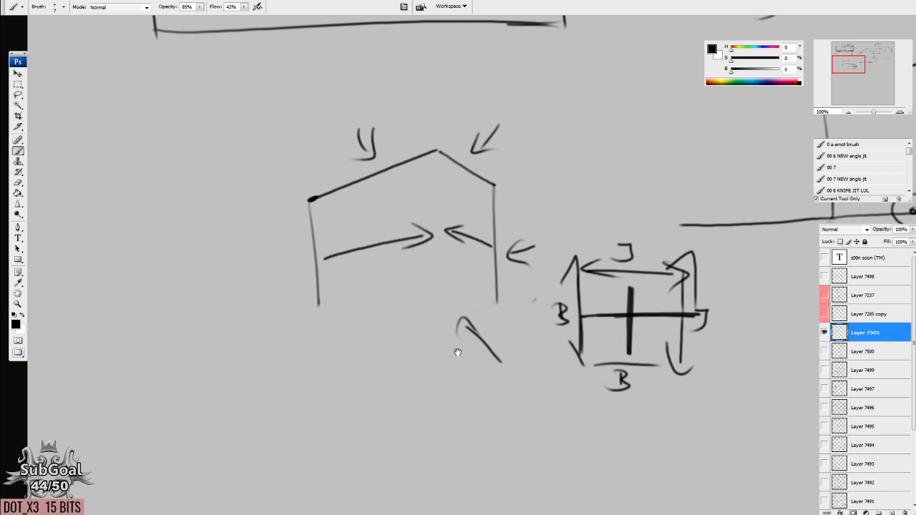
{"action": "left_click_drag", "start_coordinate": [458, 352], "coordinate": [458, 345]}
{"action": "left_click_drag", "start_coordinate": [372, 173], "coordinate": [369, 295]}
{"action": "left_click_drag", "start_coordinate": [357, 269], "coordinate": [384, 291]}
{"action": "left_click_drag", "start_coordinate": [466, 165], "coordinate": [471, 292]}
{"action": "left_click_drag", "start_coordinate": [462, 252], "coordinate": [488, 288]}
Draw a vertical line from the original figure's peak to its base line, with a short mark between the eyes.
{"action": "mouse_move", "coordinate": [704, 244]}
{"action": "left_mouse_down"}
{"action": "mouse_move", "coordinate": [450, 305]}
{"action": "mouse_move", "coordinate": [443, 295]}
{"action": "left_mouse_up"}
{"action": "left_click_drag", "start_coordinate": [501, 260], "coordinate": [502, 272]}
{"action": "left_click_drag", "start_coordinate": [509, 99], "coordinate": [506, 274]}
{"action": "left_click_drag", "start_coordinate": [506, 346], "coordinate": [504, 343]}
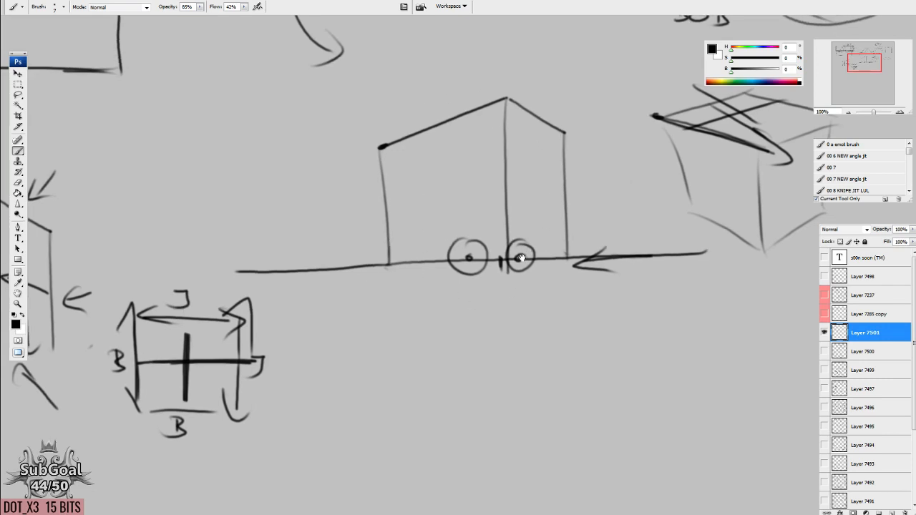
Draw a vertical double-headed arrow inside the original figure's left face and darken its left edge.
{"action": "left_click_drag", "start_coordinate": [441, 136], "coordinate": [441, 247]}
{"action": "left_click_drag", "start_coordinate": [430, 215], "coordinate": [447, 252]}
{"action": "mouse_move", "coordinate": [424, 154]}
{"action": "left_mouse_down"}
{"action": "mouse_move", "coordinate": [461, 147]}
{"action": "mouse_move", "coordinate": [459, 169]}
{"action": "left_mouse_up"}
{"action": "left_click_drag", "start_coordinate": [377, 152], "coordinate": [386, 270]}
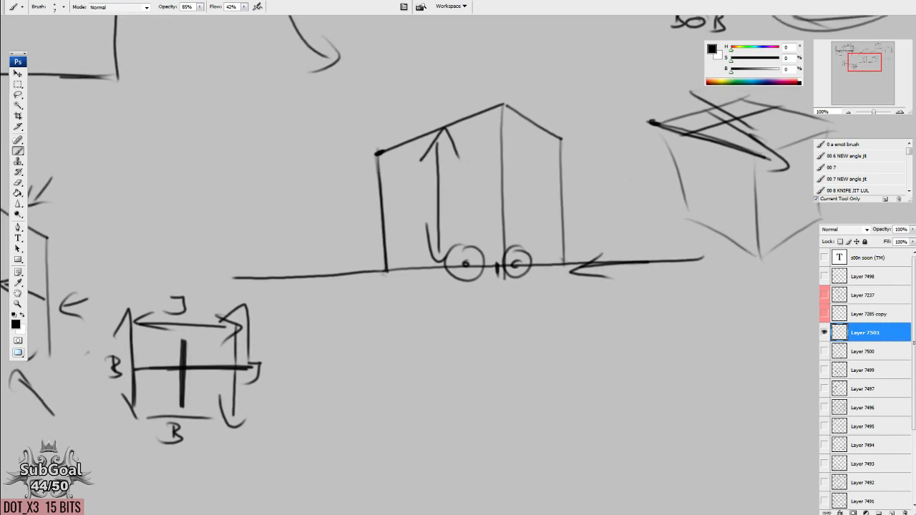
Draw a second line from the original figure's peak to its base and extend its roof and base lines leftward into arrows.
{"action": "left_click_drag", "start_coordinate": [505, 105], "coordinate": [510, 263]}
{"action": "left_click_drag", "start_coordinate": [503, 225], "coordinate": [503, 274]}
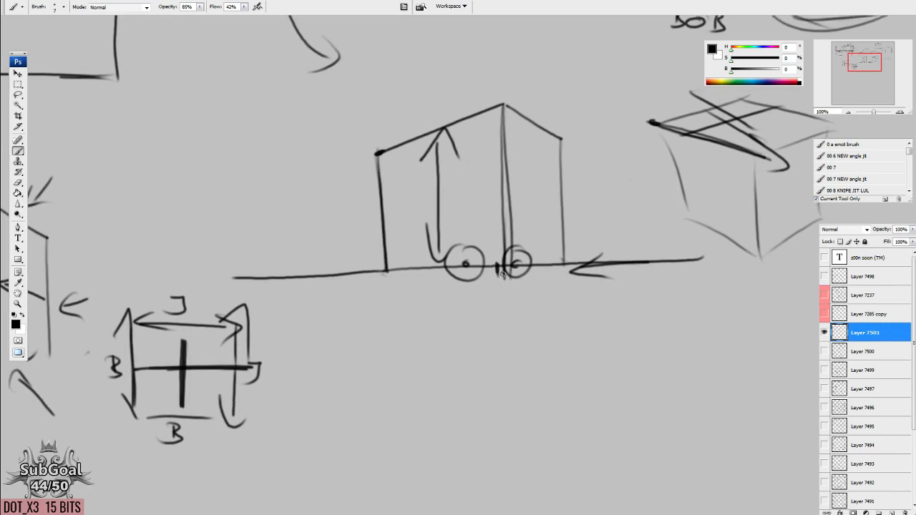
{"action": "left_click_drag", "start_coordinate": [499, 213], "coordinate": [501, 209]}
{"action": "left_click_drag", "start_coordinate": [368, 153], "coordinate": [149, 216]}
{"action": "mouse_move", "coordinate": [402, 264]}
{"action": "left_mouse_down"}
{"action": "mouse_move", "coordinate": [109, 273]}
{"action": "mouse_move", "coordinate": [131, 284]}
{"action": "left_mouse_up"}
{"action": "left_click_drag", "start_coordinate": [158, 194], "coordinate": [171, 224]}
{"action": "mouse_move", "coordinate": [473, 316]}
{"action": "left_mouse_down"}
{"action": "mouse_move", "coordinate": [464, 321]}
{"action": "mouse_move", "coordinate": [462, 291]}
{"action": "left_mouse_up"}
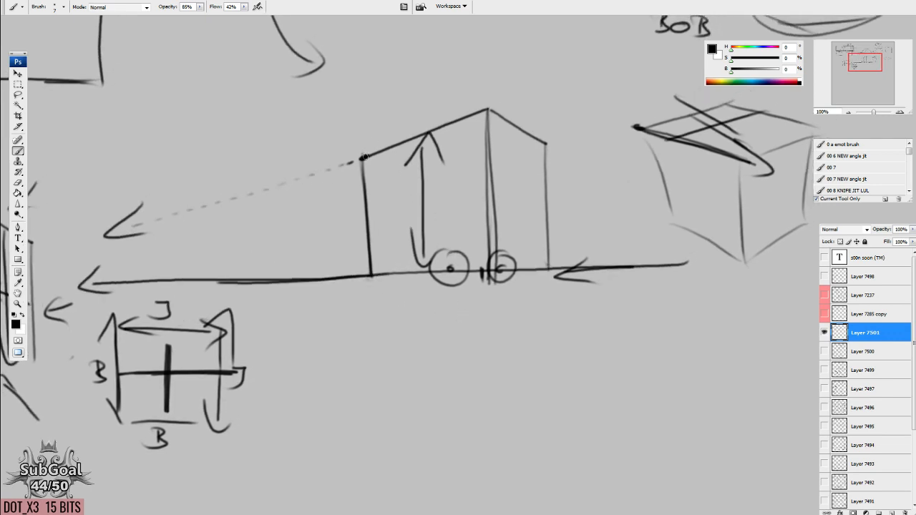
Thicken the horizontal base line running through the original figure's eyes with repeated long strokes.
{"action": "left_click_drag", "start_coordinate": [282, 232], "coordinate": [575, 200]}
{"action": "mouse_move", "coordinate": [238, 304]}
{"action": "left_mouse_down"}
{"action": "mouse_move", "coordinate": [440, 267]}
{"action": "mouse_move", "coordinate": [425, 257]}
{"action": "left_mouse_up"}
{"action": "left_click_drag", "start_coordinate": [649, 238], "coordinate": [284, 271]}
{"action": "left_click_drag", "start_coordinate": [362, 233], "coordinate": [777, 225]}
{"action": "left_click_drag", "start_coordinate": [701, 227], "coordinate": [343, 239]}
{"action": "mouse_move", "coordinate": [486, 230]}
{"action": "left_mouse_down"}
{"action": "mouse_move", "coordinate": [778, 225]}
{"action": "mouse_move", "coordinate": [366, 228]}
{"action": "left_mouse_up"}
{"action": "left_click_drag", "start_coordinate": [294, 234], "coordinate": [593, 200]}
Close the duplicated outline's left face with a darkened left edge, a slanted bottom edge and a dotted centre edge.
{"action": "left_click_drag", "start_coordinate": [258, 174], "coordinate": [266, 285]}
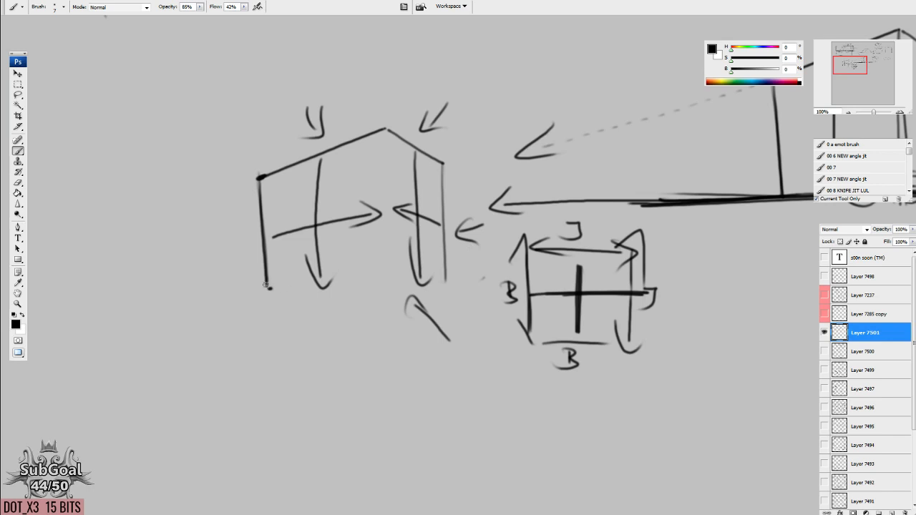
{"action": "left_click_drag", "start_coordinate": [267, 289], "coordinate": [392, 338]}
{"action": "left_click_drag", "start_coordinate": [387, 138], "coordinate": [389, 171]}
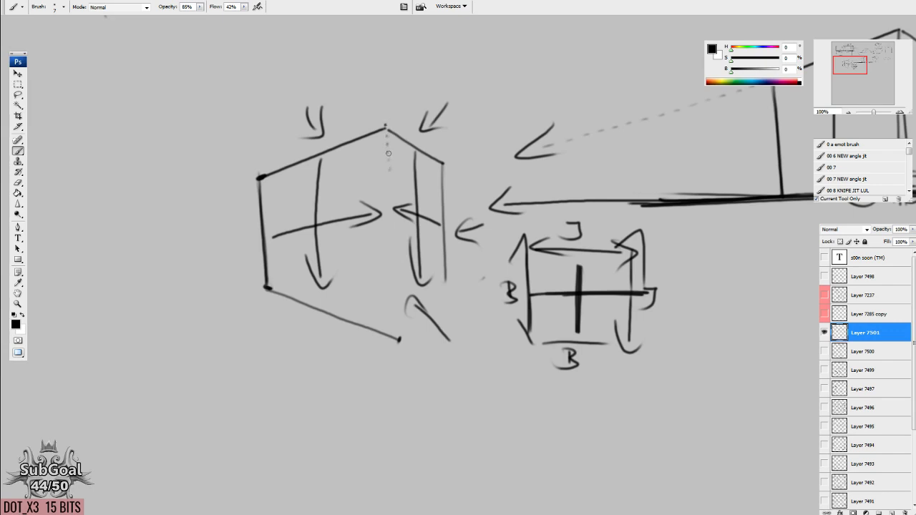
{"action": "mouse_move", "coordinate": [391, 220]}
{"action": "left_mouse_down"}
{"action": "mouse_move", "coordinate": [398, 320]}
{"action": "mouse_move", "coordinate": [413, 332]}
{"action": "left_mouse_up"}
Add arrows above, below and inside the duplicated figure's left face, and dotted lines converging at a point to its left.
{"action": "mouse_move", "coordinate": [330, 367]}
{"action": "left_mouse_down"}
{"action": "mouse_move", "coordinate": [346, 345]}
{"action": "mouse_move", "coordinate": [342, 359]}
{"action": "left_mouse_up"}
{"action": "mouse_move", "coordinate": [371, 93]}
{"action": "left_mouse_down"}
{"action": "mouse_move", "coordinate": [365, 123]}
{"action": "mouse_move", "coordinate": [379, 122]}
{"action": "left_mouse_up"}
{"action": "mouse_move", "coordinate": [333, 179]}
{"action": "left_mouse_down"}
{"action": "mouse_move", "coordinate": [355, 158]}
{"action": "mouse_move", "coordinate": [368, 177]}
{"action": "left_mouse_up"}
{"action": "mouse_move", "coordinate": [368, 275]}
{"action": "left_mouse_down"}
{"action": "mouse_move", "coordinate": [390, 294]}
{"action": "mouse_move", "coordinate": [468, 313]}
{"action": "left_mouse_up"}
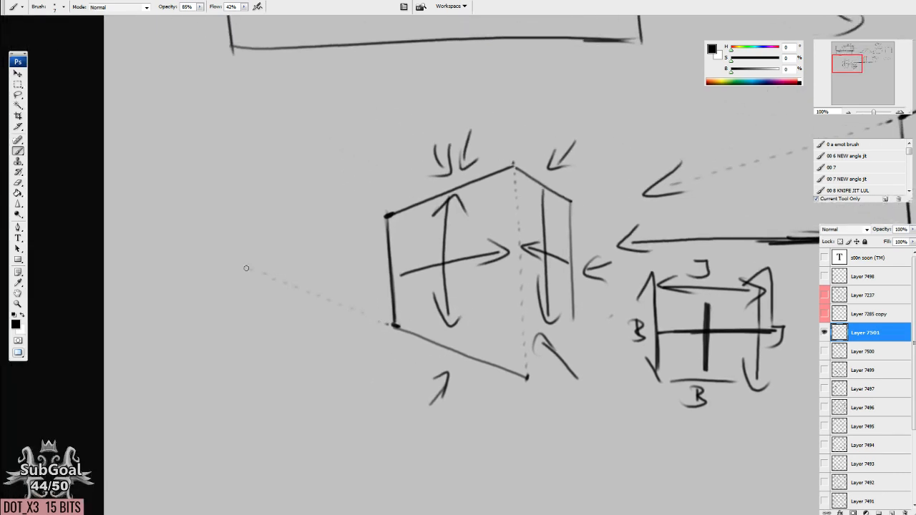
{"action": "left_click_drag", "start_coordinate": [356, 223], "coordinate": [219, 264]}
{"action": "left_click_drag", "start_coordinate": [578, 343], "coordinate": [419, 325]}
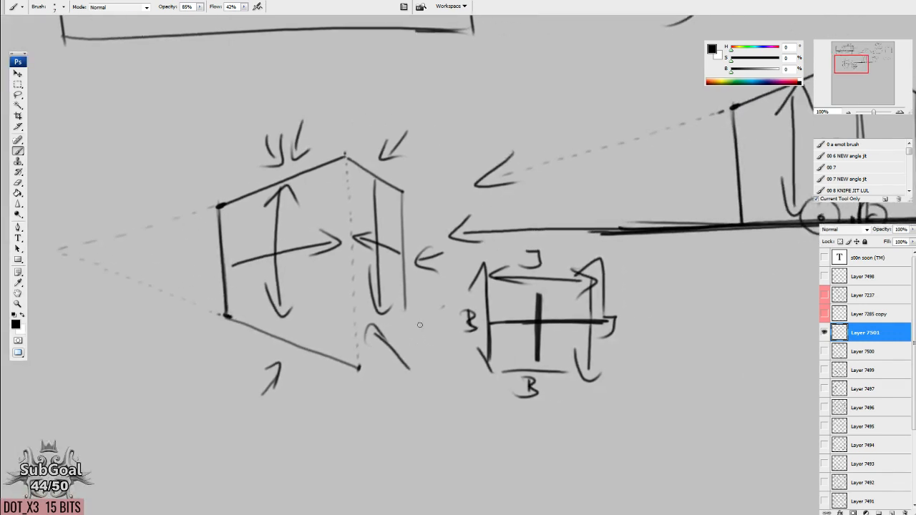
Close the duplicated figure's right face and extend its top and bottom edges to a circled convergence point on the right.
{"action": "left_click_drag", "start_coordinate": [404, 278], "coordinate": [407, 339]}
{"action": "left_click_drag", "start_coordinate": [358, 367], "coordinate": [404, 336]}
{"action": "left_click_drag", "start_coordinate": [405, 339], "coordinate": [587, 231]}
{"action": "left_click_drag", "start_coordinate": [407, 197], "coordinate": [566, 242]}
{"action": "left_click_drag", "start_coordinate": [462, 366], "coordinate": [507, 352]}
{"action": "left_click_drag", "start_coordinate": [488, 398], "coordinate": [536, 409]}
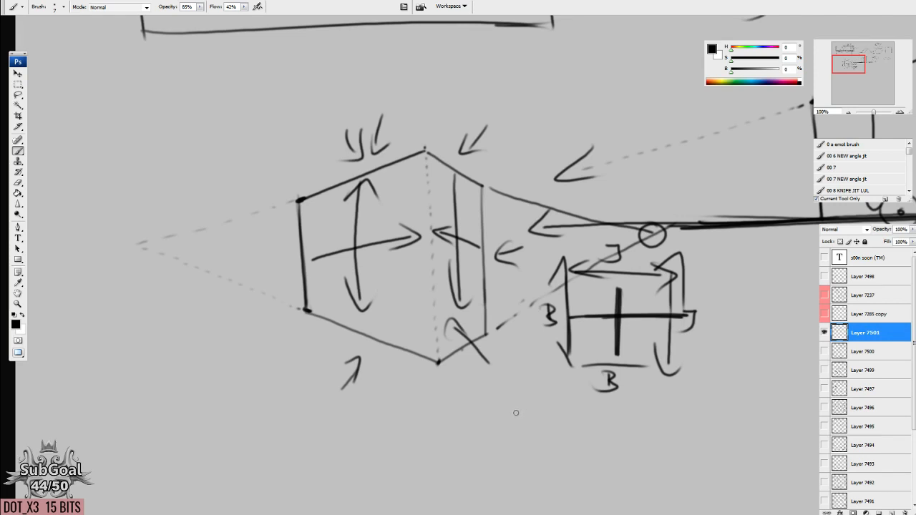
{"action": "left_click_drag", "start_coordinate": [522, 413], "coordinate": [520, 413]}
Sketch a four-sided face below the base line, with arrowheads where its top and bottom edges extend leftward.
{"action": "mouse_move", "coordinate": [716, 422]}
{"action": "left_mouse_down"}
{"action": "mouse_move", "coordinate": [562, 408]}
{"action": "mouse_move", "coordinate": [399, 340]}
{"action": "left_mouse_up"}
{"action": "left_click_drag", "start_coordinate": [469, 263], "coordinate": [579, 263]}
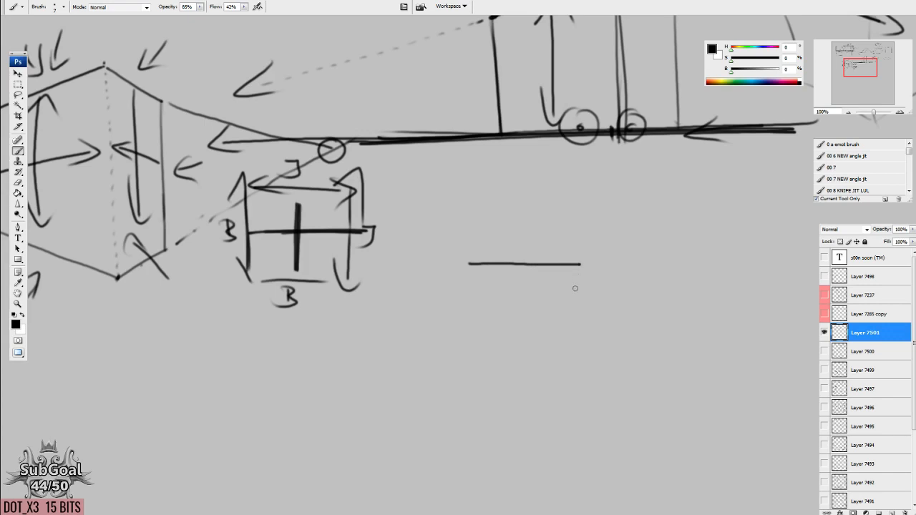
{"action": "left_click_drag", "start_coordinate": [572, 352], "coordinate": [437, 310]}
{"action": "left_click_drag", "start_coordinate": [475, 255], "coordinate": [478, 270]}
{"action": "left_click_drag", "start_coordinate": [477, 309], "coordinate": [483, 331]}
{"action": "left_click_drag", "start_coordinate": [579, 264], "coordinate": [573, 353]}
{"action": "left_click_drag", "start_coordinate": [478, 265], "coordinate": [484, 341]}
{"action": "mouse_move", "coordinate": [459, 263]}
{"action": "left_mouse_down"}
{"action": "mouse_move", "coordinate": [370, 255]}
{"action": "mouse_move", "coordinate": [443, 311]}
{"action": "mouse_move", "coordinate": [514, 339]}
{"action": "left_mouse_up"}
Add a tapering right plane to the new face, label the centre face B and draw an arrow inside the right plane.
{"action": "mouse_move", "coordinate": [581, 265]}
{"action": "left_mouse_down"}
{"action": "mouse_move", "coordinate": [700, 231]}
{"action": "mouse_move", "coordinate": [697, 262]}
{"action": "left_mouse_up"}
{"action": "left_click_drag", "start_coordinate": [696, 260], "coordinate": [562, 361]}
{"action": "left_click_drag", "start_coordinate": [671, 360], "coordinate": [640, 370]}
{"action": "left_click_drag", "start_coordinate": [514, 307], "coordinate": [517, 323]}
{"action": "mouse_move", "coordinate": [581, 294]}
{"action": "left_mouse_down"}
{"action": "mouse_move", "coordinate": [657, 256]}
{"action": "mouse_move", "coordinate": [644, 274]}
{"action": "left_mouse_up"}
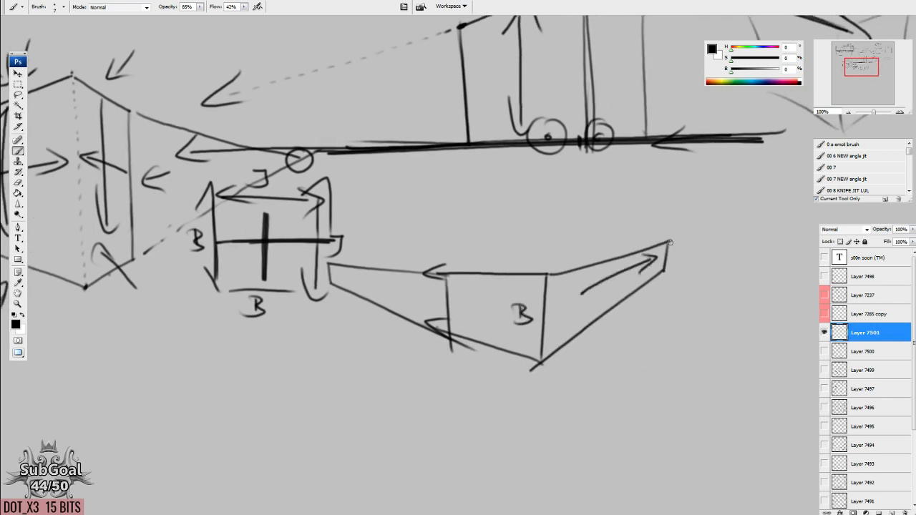
Overlay a wider, squarer right plane with an upward arrow and scribbled rings on its outer edge, plus a large curved arrow pointing to it.
{"action": "mouse_move", "coordinate": [610, 343]}
{"action": "left_mouse_down"}
{"action": "mouse_move", "coordinate": [598, 323]}
{"action": "mouse_move", "coordinate": [620, 331]}
{"action": "left_mouse_up"}
{"action": "left_click_drag", "start_coordinate": [536, 361], "coordinate": [685, 354]}
{"action": "left_click_drag", "start_coordinate": [674, 238], "coordinate": [670, 346]}
{"action": "mouse_move", "coordinate": [542, 270]}
{"action": "left_mouse_down"}
{"action": "mouse_move", "coordinate": [673, 259]}
{"action": "mouse_move", "coordinate": [670, 353]}
{"action": "left_mouse_up"}
{"action": "mouse_move", "coordinate": [678, 301]}
{"action": "left_mouse_down"}
{"action": "mouse_move", "coordinate": [665, 310]}
{"action": "mouse_move", "coordinate": [672, 288]}
{"action": "mouse_move", "coordinate": [676, 300]}
{"action": "left_mouse_up"}
{"action": "mouse_move", "coordinate": [625, 436]}
{"action": "left_mouse_down"}
{"action": "mouse_move", "coordinate": [715, 266]}
{"action": "mouse_move", "coordinate": [721, 275]}
{"action": "left_mouse_up"}
{"action": "left_click_drag", "start_coordinate": [607, 424], "coordinate": [609, 420]}
Sketch an angled book cover below the plane diagram, with the lettering BOOB above a narrow upright rectangle.
{"action": "mouse_move", "coordinate": [548, 451]}
{"action": "left_mouse_down"}
{"action": "mouse_move", "coordinate": [497, 437]}
{"action": "mouse_move", "coordinate": [507, 269]}
{"action": "left_mouse_up"}
{"action": "mouse_move", "coordinate": [371, 269]}
{"action": "left_mouse_down"}
{"action": "mouse_move", "coordinate": [466, 301]}
{"action": "mouse_move", "coordinate": [460, 412]}
{"action": "mouse_move", "coordinate": [389, 396]}
{"action": "left_mouse_up"}
{"action": "left_click_drag", "start_coordinate": [389, 397], "coordinate": [456, 434]}
{"action": "left_click_drag", "start_coordinate": [456, 395], "coordinate": [460, 442]}
{"action": "left_click_drag", "start_coordinate": [409, 327], "coordinate": [413, 364]}
{"action": "mouse_move", "coordinate": [408, 326]}
{"action": "left_mouse_down"}
{"action": "mouse_move", "coordinate": [427, 327]}
{"action": "mouse_move", "coordinate": [426, 373]}
{"action": "left_mouse_up"}
{"action": "left_click_drag", "start_coordinate": [390, 295], "coordinate": [392, 317]}
{"action": "mouse_move", "coordinate": [392, 295]}
{"action": "left_mouse_down"}
{"action": "mouse_move", "coordinate": [394, 316]}
{"action": "mouse_move", "coordinate": [432, 306]}
{"action": "mouse_move", "coordinate": [443, 324]}
{"action": "left_mouse_up"}
{"action": "left_click_drag", "start_coordinate": [442, 305], "coordinate": [443, 322]}
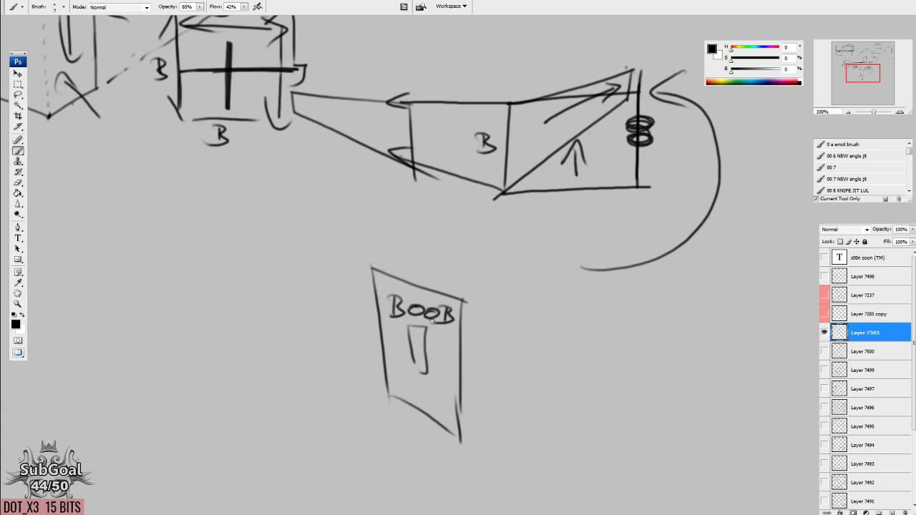
Finish the narrow rectangle's base and draw the book's right cover with its top, outer and bottom edges.
{"action": "left_click_drag", "start_coordinate": [508, 376], "coordinate": [505, 373]}
{"action": "mouse_move", "coordinate": [463, 299]}
{"action": "left_mouse_down"}
{"action": "mouse_move", "coordinate": [576, 289]}
{"action": "mouse_move", "coordinate": [564, 414]}
{"action": "left_mouse_up"}
{"action": "left_click_drag", "start_coordinate": [452, 429], "coordinate": [564, 413]}
Draw a fan of arrows radiating upward from the top of the book's spine.
{"action": "mouse_move", "coordinate": [460, 291]}
{"action": "left_mouse_down"}
{"action": "mouse_move", "coordinate": [400, 248]}
{"action": "mouse_move", "coordinate": [512, 236]}
{"action": "left_mouse_up"}
{"action": "left_click_drag", "start_coordinate": [468, 289], "coordinate": [556, 244]}
{"action": "left_click_drag", "start_coordinate": [539, 242], "coordinate": [542, 253]}
{"action": "left_click_drag", "start_coordinate": [498, 233], "coordinate": [515, 238]}
{"action": "left_click_drag", "start_coordinate": [459, 241], "coordinate": [478, 241]}
{"action": "left_click_drag", "start_coordinate": [425, 250], "coordinate": [389, 241]}
{"action": "left_click_drag", "start_coordinate": [390, 241], "coordinate": [404, 266]}
{"action": "mouse_move", "coordinate": [469, 287]}
{"action": "left_mouse_down"}
{"action": "mouse_move", "coordinate": [541, 266]}
{"action": "mouse_move", "coordinate": [540, 282]}
{"action": "mouse_move", "coordinate": [483, 276]}
{"action": "left_mouse_up"}
Overlay more steeply receding left and right cover planes on the book, meeting at its spine.
{"action": "scroll", "coordinate": [501, 372], "scroll_direction": "down", "scroll_amount": 1}
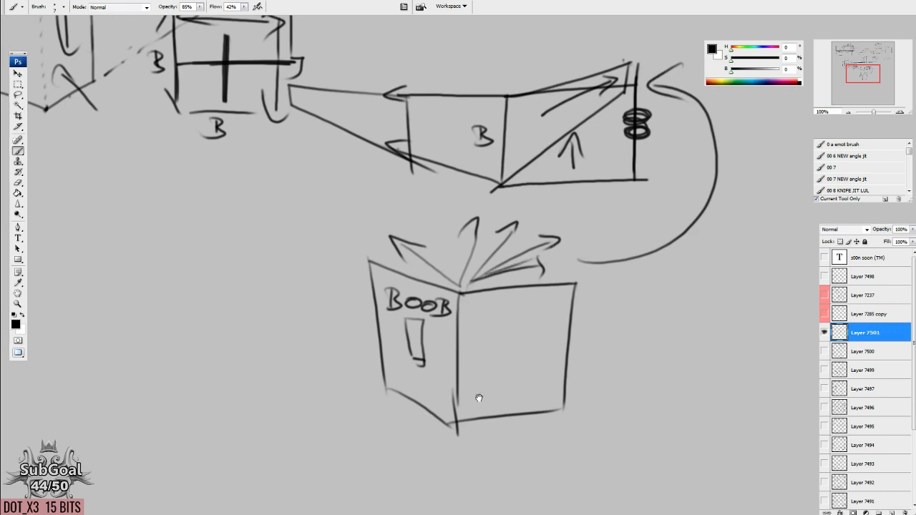
{"action": "left_click_drag", "start_coordinate": [479, 398], "coordinate": [480, 388]}
{"action": "left_click_drag", "start_coordinate": [464, 279], "coordinate": [552, 264]}
{"action": "left_click_drag", "start_coordinate": [460, 413], "coordinate": [544, 352]}
{"action": "mouse_move", "coordinate": [463, 286]}
{"action": "left_mouse_down"}
{"action": "mouse_move", "coordinate": [547, 265]}
{"action": "mouse_move", "coordinate": [541, 362]}
{"action": "left_mouse_up"}
{"action": "left_click_drag", "start_coordinate": [460, 414], "coordinate": [375, 336]}
{"action": "left_click_drag", "start_coordinate": [460, 283], "coordinate": [367, 266]}
{"action": "left_click_drag", "start_coordinate": [369, 267], "coordinate": [378, 342]}
Sketch a large front face with a curved bottom edge and arrows pointing at its top and bottom edges.
{"action": "left_click_drag", "start_coordinate": [453, 352], "coordinate": [769, 380]}
{"action": "mouse_move", "coordinate": [282, 249]}
{"action": "left_mouse_down"}
{"action": "mouse_move", "coordinate": [322, 247]}
{"action": "mouse_move", "coordinate": [476, 428]}
{"action": "mouse_move", "coordinate": [284, 245]}
{"action": "mouse_move", "coordinate": [283, 232]}
{"action": "left_mouse_up"}
{"action": "left_click_drag", "start_coordinate": [448, 427], "coordinate": [331, 419]}
{"action": "left_click_drag", "start_coordinate": [373, 230], "coordinate": [362, 397]}
{"action": "mouse_move", "coordinate": [246, 191]}
{"action": "left_mouse_down"}
{"action": "mouse_move", "coordinate": [248, 221]}
{"action": "mouse_move", "coordinate": [264, 206]}
{"action": "left_mouse_up"}
{"action": "mouse_move", "coordinate": [264, 475]}
{"action": "left_mouse_down"}
{"action": "mouse_move", "coordinate": [268, 425]}
{"action": "mouse_move", "coordinate": [288, 457]}
{"action": "mouse_move", "coordinate": [272, 489]}
{"action": "left_mouse_up"}
{"action": "mouse_move", "coordinate": [387, 229]}
{"action": "left_mouse_down"}
{"action": "mouse_move", "coordinate": [492, 219]}
{"action": "mouse_move", "coordinate": [488, 284]}
{"action": "mouse_move", "coordinate": [357, 420]}
{"action": "left_mouse_up"}
{"action": "mouse_move", "coordinate": [431, 437]}
{"action": "left_mouse_down"}
{"action": "mouse_move", "coordinate": [425, 430]}
{"action": "mouse_move", "coordinate": [623, 409]}
{"action": "left_mouse_up"}
Add receding side planes to the large front face and give the left one a top surface and inner vertical edge.
{"action": "left_click_drag", "start_coordinate": [379, 392], "coordinate": [213, 307]}
{"action": "mouse_move", "coordinate": [362, 215]}
{"action": "left_mouse_down"}
{"action": "mouse_move", "coordinate": [206, 193]}
{"action": "mouse_move", "coordinate": [214, 309]}
{"action": "mouse_move", "coordinate": [187, 253]}
{"action": "left_mouse_up"}
{"action": "mouse_move", "coordinate": [208, 191]}
{"action": "left_mouse_down"}
{"action": "mouse_move", "coordinate": [183, 200]}
{"action": "mouse_move", "coordinate": [188, 252]}
{"action": "left_mouse_up"}
{"action": "left_click_drag", "start_coordinate": [263, 397], "coordinate": [256, 399]}
{"action": "left_click_drag", "start_coordinate": [393, 206], "coordinate": [426, 248]}
{"action": "mouse_move", "coordinate": [229, 233]}
{"action": "left_mouse_down"}
{"action": "mouse_move", "coordinate": [351, 220]}
{"action": "mouse_move", "coordinate": [452, 239]}
{"action": "mouse_move", "coordinate": [373, 261]}
{"action": "left_mouse_up"}
{"action": "left_click_drag", "start_coordinate": [448, 242], "coordinate": [447, 419]}
{"action": "left_click_drag", "start_coordinate": [449, 414], "coordinate": [383, 442]}
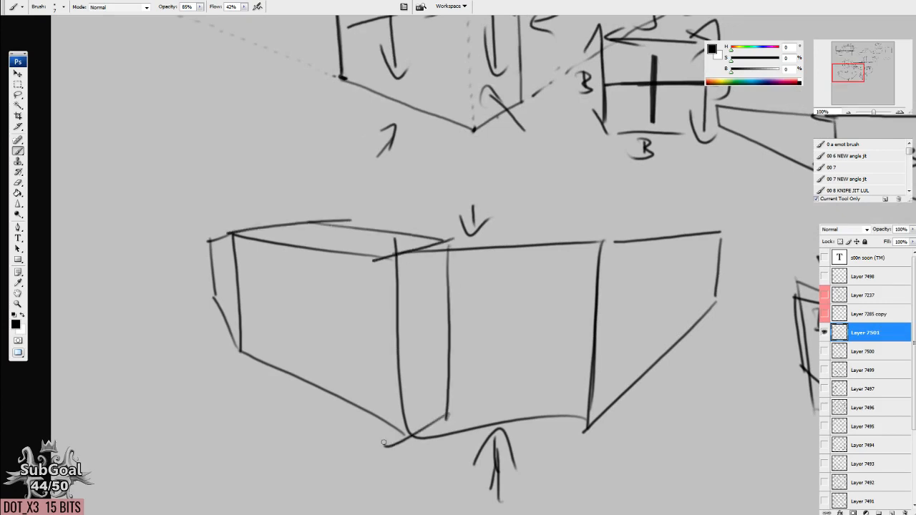
Turn the large figure's right plane into a block by adding an inner side face and a top surface.
{"action": "mouse_move", "coordinate": [603, 245]}
{"action": "left_mouse_down"}
{"action": "mouse_move", "coordinate": [536, 351]}
{"action": "mouse_move", "coordinate": [603, 428]}
{"action": "left_mouse_up"}
{"action": "mouse_move", "coordinate": [529, 227]}
{"action": "left_mouse_down"}
{"action": "mouse_move", "coordinate": [606, 214]}
{"action": "mouse_move", "coordinate": [738, 223]}
{"action": "left_mouse_up"}
{"action": "left_click_drag", "start_coordinate": [607, 250], "coordinate": [719, 230]}
{"action": "left_click_drag", "start_coordinate": [546, 227], "coordinate": [735, 230]}
{"action": "left_click_drag", "start_coordinate": [672, 369], "coordinate": [666, 365]}
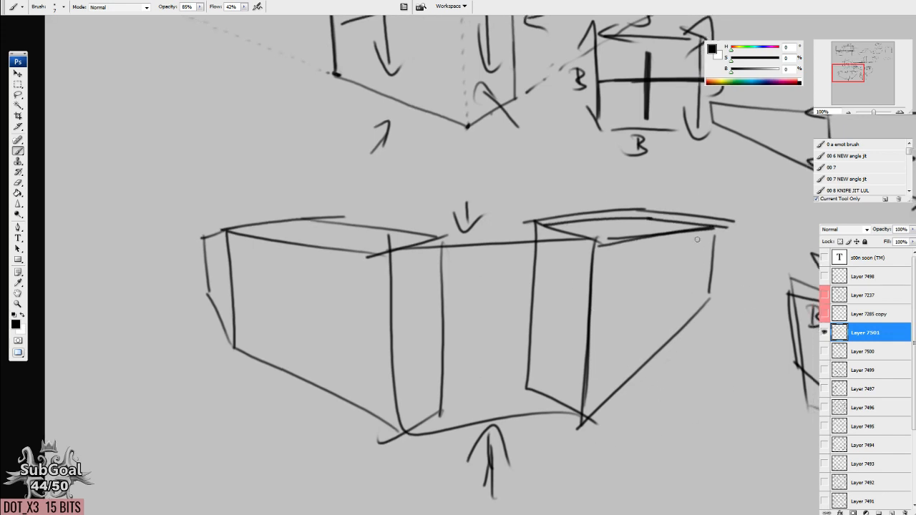
{"action": "left_click_drag", "start_coordinate": [506, 229], "coordinate": [472, 232]}
Replace the last letter of the book's title with a K so it reads BOOK.
{"action": "mouse_move", "coordinate": [574, 403]}
{"action": "left_mouse_down"}
{"action": "mouse_move", "coordinate": [377, 405]}
{"action": "mouse_move", "coordinate": [383, 399]}
{"action": "left_mouse_up"}
{"action": "key", "text": "e"}
{"action": "mouse_move", "coordinate": [623, 315]}
{"action": "left_mouse_down"}
{"action": "mouse_move", "coordinate": [640, 329]}
{"action": "mouse_move", "coordinate": [635, 344]}
{"action": "mouse_move", "coordinate": [620, 331]}
{"action": "left_mouse_up"}
{"action": "key", "text": "b"}
{"action": "mouse_move", "coordinate": [631, 316]}
{"action": "left_mouse_down"}
{"action": "mouse_move", "coordinate": [631, 334]}
{"action": "mouse_move", "coordinate": [643, 338]}
{"action": "mouse_move", "coordinate": [632, 340]}
{"action": "left_mouse_up"}
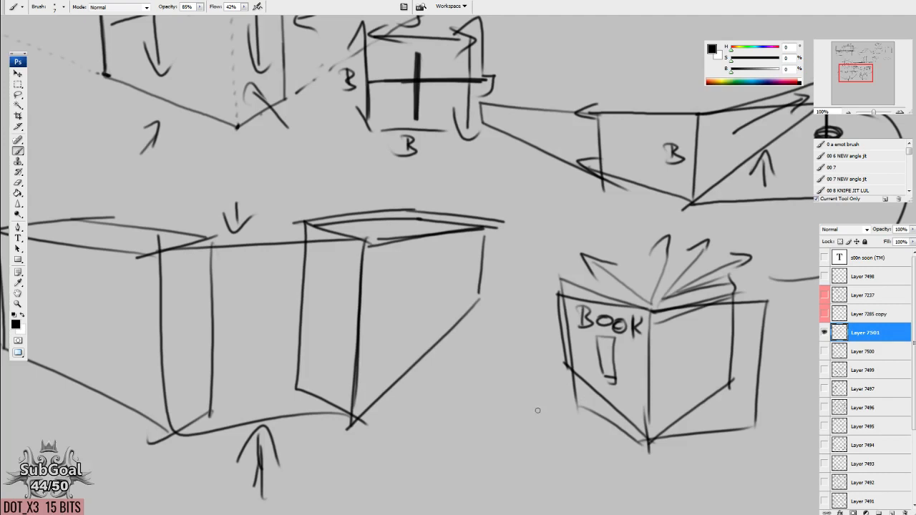
Look over the book, box, convergence-point and horizon-line eye diagrams across the canvas.
{"action": "mouse_move", "coordinate": [381, 124]}
{"action": "left_mouse_down"}
{"action": "mouse_move", "coordinate": [393, 119]}
{"action": "mouse_move", "coordinate": [605, 440]}
{"action": "left_mouse_up"}
{"action": "left_click_drag", "start_coordinate": [540, 186], "coordinate": [420, 468]}
{"action": "mouse_move", "coordinate": [712, 433]}
{"action": "left_mouse_down"}
{"action": "mouse_move", "coordinate": [662, 408]}
{"action": "mouse_move", "coordinate": [518, 407]}
{"action": "mouse_move", "coordinate": [272, 383]}
{"action": "left_mouse_up"}
{"action": "left_click_drag", "start_coordinate": [585, 465], "coordinate": [502, 117]}
{"action": "mouse_move", "coordinate": [483, 400]}
{"action": "left_mouse_down"}
{"action": "mouse_move", "coordinate": [494, 411]}
{"action": "mouse_move", "coordinate": [448, 370]}
{"action": "mouse_move", "coordinate": [513, 241]}
{"action": "left_mouse_up"}
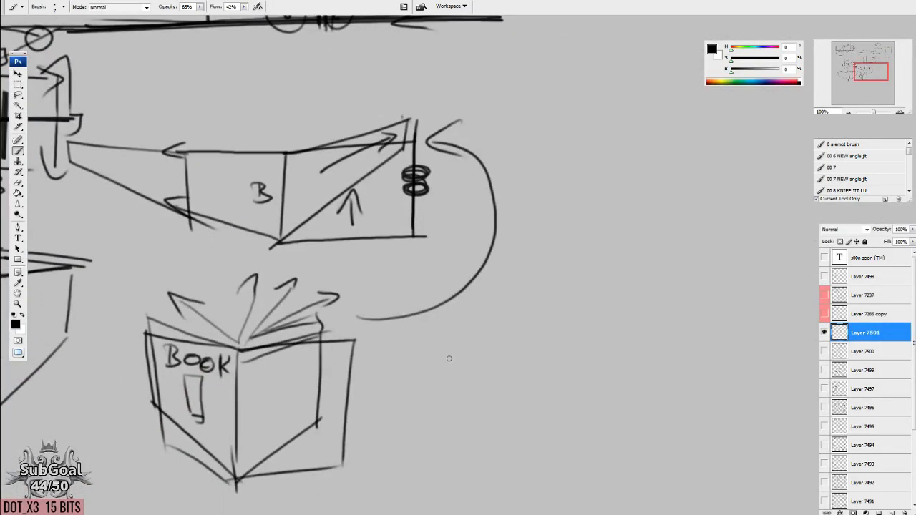
{"action": "mouse_move", "coordinate": [299, 259]}
{"action": "left_mouse_down"}
{"action": "mouse_move", "coordinate": [512, 331]}
{"action": "mouse_move", "coordinate": [757, 384]}
{"action": "left_mouse_up"}
{"action": "left_click_drag", "start_coordinate": [358, 251], "coordinate": [523, 288]}
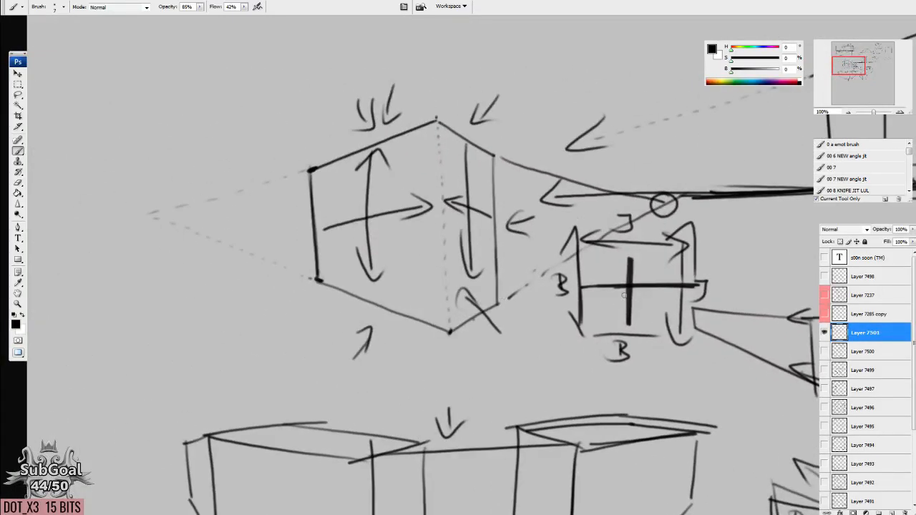
{"action": "mouse_move", "coordinate": [607, 131]}
{"action": "left_mouse_down"}
{"action": "mouse_move", "coordinate": [605, 271]}
{"action": "mouse_move", "coordinate": [572, 361]}
{"action": "left_mouse_up"}
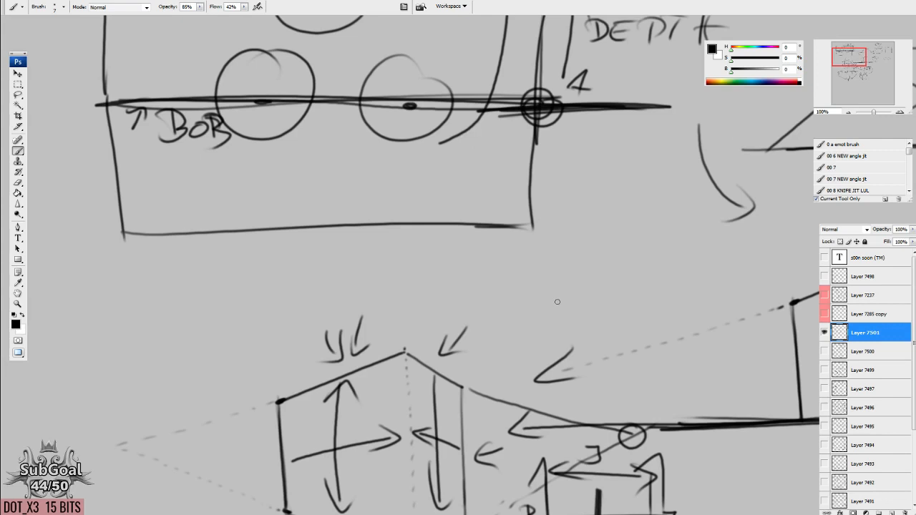
{"action": "mouse_move", "coordinate": [558, 442]}
{"action": "left_mouse_down"}
{"action": "mouse_move", "coordinate": [551, 388]}
{"action": "mouse_move", "coordinate": [475, 234]}
{"action": "left_mouse_up"}
{"action": "left_click_drag", "start_coordinate": [631, 404], "coordinate": [510, 326]}
{"action": "left_click_drag", "start_coordinate": [721, 385], "coordinate": [497, 369]}
{"action": "left_click_drag", "start_coordinate": [665, 379], "coordinate": [637, 383]}
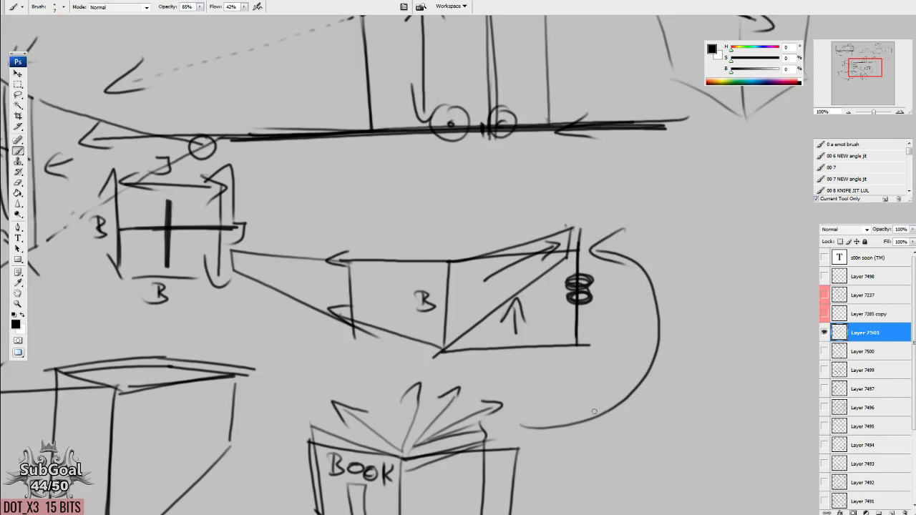
Draw a slanted double-headed arrow beside the book and a thick dot farther to its right.
{"action": "left_click_drag", "start_coordinate": [594, 412], "coordinate": [583, 316]}
{"action": "left_click_drag", "start_coordinate": [594, 501], "coordinate": [505, 370]}
{"action": "mouse_move", "coordinate": [507, 209]}
{"action": "left_mouse_down"}
{"action": "mouse_move", "coordinate": [484, 233]}
{"action": "mouse_move", "coordinate": [596, 211]}
{"action": "mouse_move", "coordinate": [566, 235]}
{"action": "mouse_move", "coordinate": [490, 255]}
{"action": "left_mouse_up"}
{"action": "left_click_drag", "start_coordinate": [613, 426], "coordinate": [601, 433]}
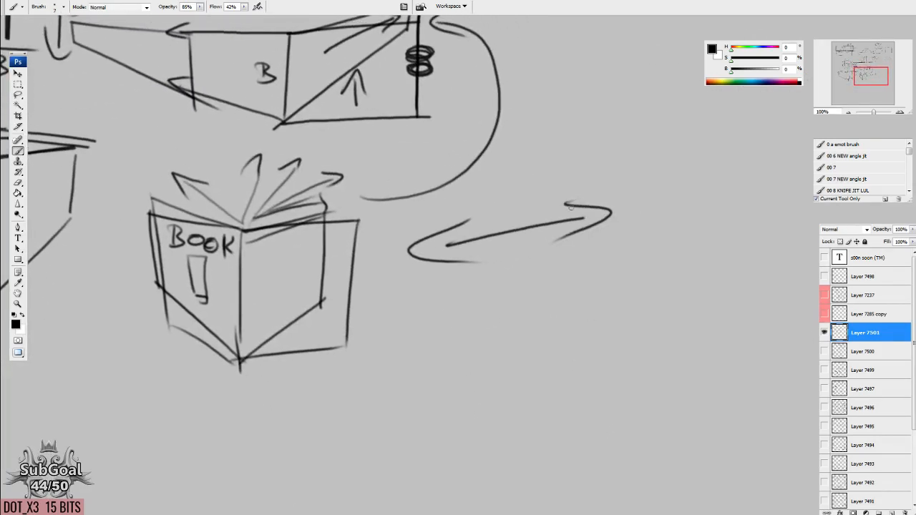
{"action": "left_click_drag", "start_coordinate": [570, 206], "coordinate": [382, 245]}
{"action": "left_click_drag", "start_coordinate": [558, 417], "coordinate": [584, 310]}
{"action": "left_click_drag", "start_coordinate": [393, 249], "coordinate": [456, 288]}
Duplicate the double-headed arrow and its dot directly below, and connect the two arrows with two side lines.
{"action": "key", "text": "l"}
{"action": "mouse_move", "coordinate": [511, 141]}
{"action": "left_mouse_down"}
{"action": "mouse_move", "coordinate": [721, 195]}
{"action": "mouse_move", "coordinate": [704, 96]}
{"action": "left_mouse_up"}
{"action": "left_click_drag", "start_coordinate": [547, 217], "coordinate": [562, 328]}
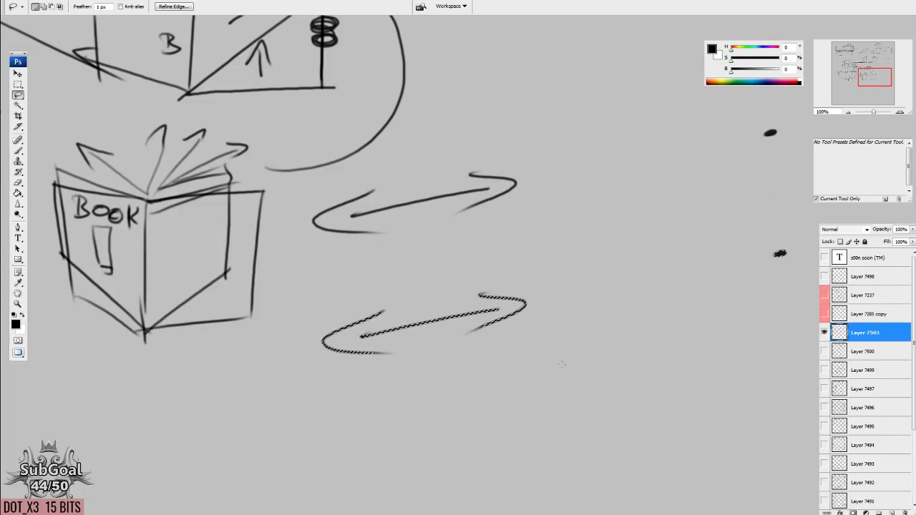
{"action": "key", "text": "ctrl+d"}
{"action": "key", "text": "b"}
{"action": "left_click_drag", "start_coordinate": [351, 213], "coordinate": [384, 335]}
{"action": "left_click_drag", "start_coordinate": [487, 183], "coordinate": [501, 338]}
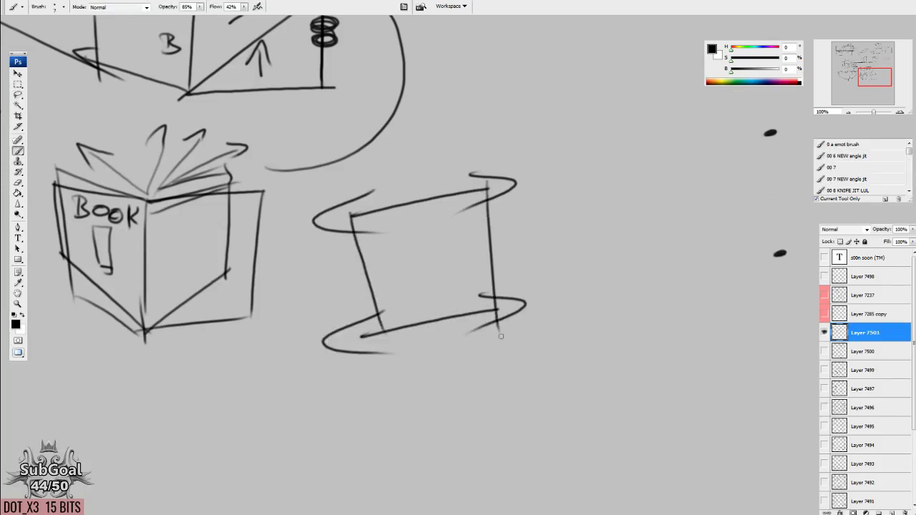
Select the lower double-headed arrow and its dot and rotate them -15.4 degrees, moving them closer to the upper pair.
{"action": "left_click_drag", "start_coordinate": [736, 206], "coordinate": [625, 256]}
{"action": "left_click_drag", "start_coordinate": [589, 436], "coordinate": [586, 425]}
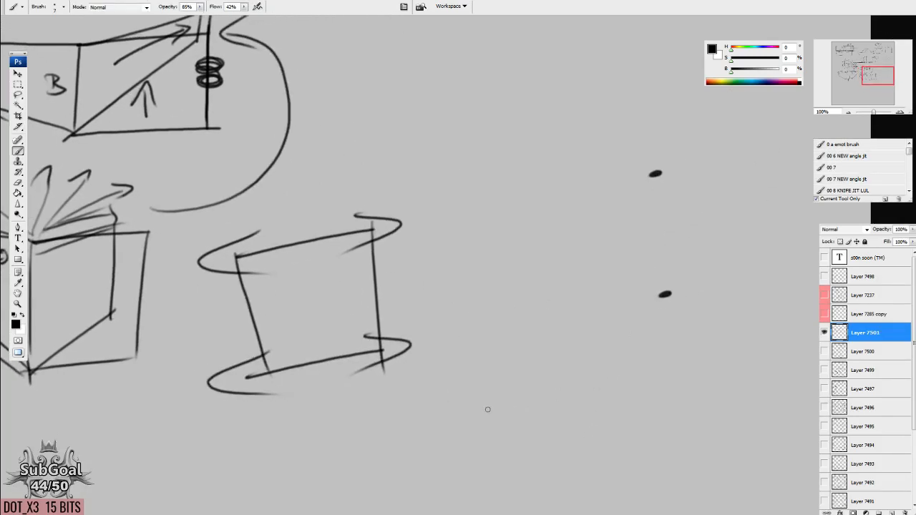
{"action": "left_click_drag", "start_coordinate": [532, 379], "coordinate": [583, 346]}
{"action": "key", "text": "l"}
{"action": "mouse_move", "coordinate": [261, 319]}
{"action": "left_mouse_down"}
{"action": "mouse_move", "coordinate": [797, 300]}
{"action": "mouse_move", "coordinate": [266, 315]}
{"action": "left_mouse_up"}
{"action": "key", "text": "ctrl+t"}
{"action": "mouse_move", "coordinate": [513, 323]}
{"action": "left_mouse_down"}
{"action": "mouse_move", "coordinate": [308, 345]}
{"action": "mouse_move", "coordinate": [318, 342]}
{"action": "left_mouse_up"}
{"action": "left_click_drag", "start_coordinate": [294, 471], "coordinate": [324, 463]}
{"action": "key", "text": "Return"}
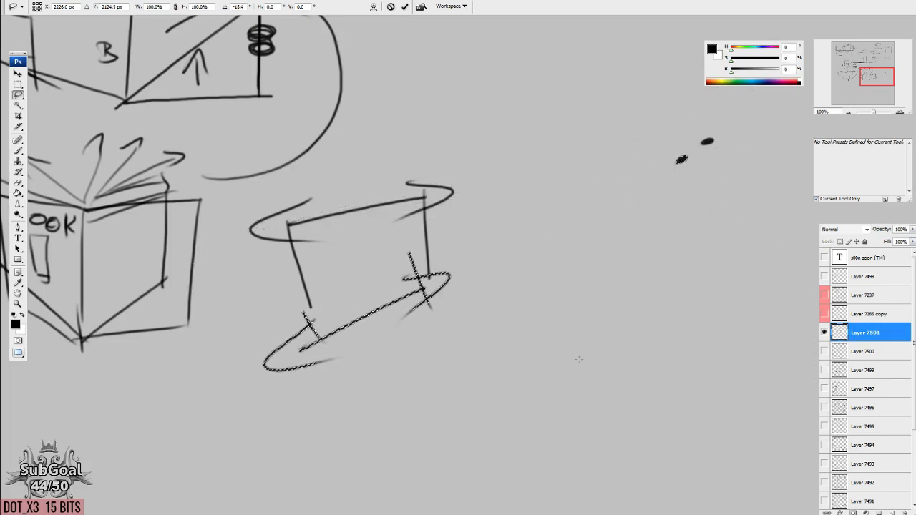
Draw converging lines from the two double-headed arrows to the distant dots, reinforce the box's two vertical edges, and add a parallel line below.
{"action": "key", "text": "ctrl+d"}
{"action": "key", "text": "b"}
{"action": "left_click_drag", "start_coordinate": [416, 199], "coordinate": [707, 141]}
{"action": "left_click_drag", "start_coordinate": [417, 291], "coordinate": [721, 135]}
{"action": "key", "text": "space"}
{"action": "left_click_drag", "start_coordinate": [541, 371], "coordinate": [534, 384]}
{"action": "left_click_drag", "start_coordinate": [415, 202], "coordinate": [413, 300]}
{"action": "left_click_drag", "start_coordinate": [268, 213], "coordinate": [317, 383]}
{"action": "left_click_drag", "start_coordinate": [306, 414], "coordinate": [586, 240]}
Draw a series of vertical lines between the converging edges, making them shorter and closer together toward the dots.
{"action": "left_click_drag", "start_coordinate": [427, 202], "coordinate": [437, 288]}
{"action": "left_click_drag", "start_coordinate": [459, 201], "coordinate": [466, 282]}
{"action": "left_click_drag", "start_coordinate": [488, 195], "coordinate": [498, 265]}
{"action": "left_click_drag", "start_coordinate": [518, 195], "coordinate": [522, 249]}
{"action": "left_click_drag", "start_coordinate": [547, 188], "coordinate": [552, 243]}
{"action": "left_click_drag", "start_coordinate": [570, 184], "coordinate": [574, 227]}
{"action": "mouse_move", "coordinate": [588, 180]}
{"action": "left_mouse_down"}
{"action": "mouse_move", "coordinate": [591, 217]}
{"action": "mouse_move", "coordinate": [608, 210]}
{"action": "left_mouse_up"}
{"action": "mouse_move", "coordinate": [622, 176]}
{"action": "left_mouse_down"}
{"action": "mouse_move", "coordinate": [620, 199]}
{"action": "mouse_move", "coordinate": [629, 193]}
{"action": "left_mouse_up"}
{"action": "left_click_drag", "start_coordinate": [642, 171], "coordinate": [647, 183]}
{"action": "mouse_move", "coordinate": [661, 164]}
{"action": "left_mouse_down"}
{"action": "mouse_move", "coordinate": [659, 179]}
{"action": "mouse_move", "coordinate": [667, 177]}
{"action": "left_mouse_up"}
{"action": "left_click_drag", "start_coordinate": [677, 161], "coordinate": [675, 174]}
Build the receding top plane with slanted cross lines and a long upper edge ending beyond the dots.
{"action": "mouse_move", "coordinate": [586, 330]}
{"action": "left_mouse_down"}
{"action": "mouse_move", "coordinate": [572, 382]}
{"action": "mouse_move", "coordinate": [568, 375]}
{"action": "left_mouse_up"}
{"action": "mouse_move", "coordinate": [407, 245]}
{"action": "left_mouse_down"}
{"action": "mouse_move", "coordinate": [239, 233]}
{"action": "mouse_move", "coordinate": [276, 282]}
{"action": "left_mouse_up"}
{"action": "mouse_move", "coordinate": [499, 231]}
{"action": "left_mouse_down"}
{"action": "mouse_move", "coordinate": [402, 212]}
{"action": "mouse_move", "coordinate": [487, 243]}
{"action": "left_mouse_up"}
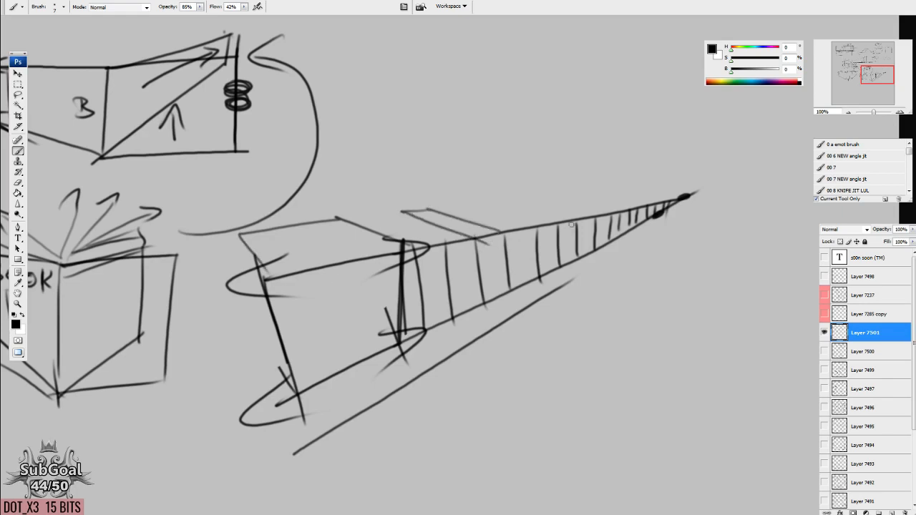
{"action": "left_click_drag", "start_coordinate": [589, 216], "coordinate": [520, 202]}
{"action": "left_click_drag", "start_coordinate": [578, 193], "coordinate": [641, 207]}
{"action": "mouse_move", "coordinate": [286, 219]}
{"action": "left_mouse_down"}
{"action": "mouse_move", "coordinate": [733, 184]}
{"action": "mouse_move", "coordinate": [714, 190]}
{"action": "left_mouse_up"}
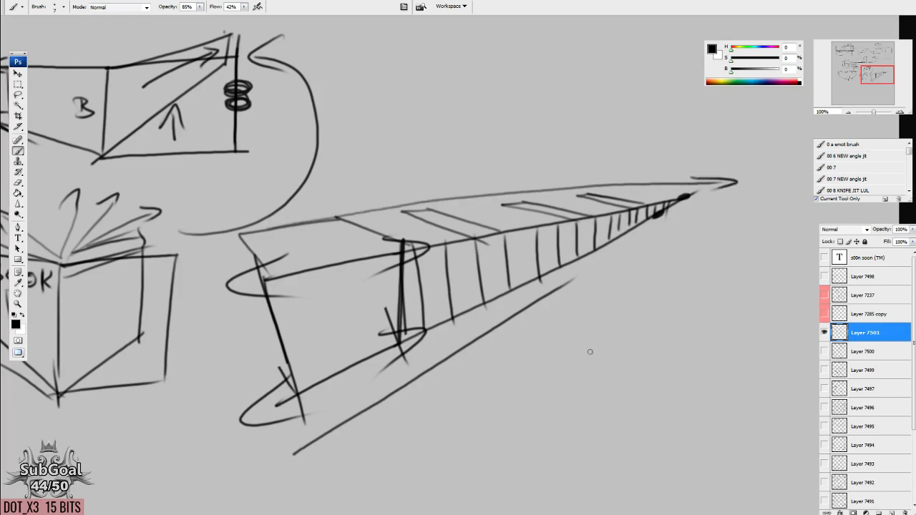
Sketch the box's near end face and its hidden rear vertical and bottom edges through the form.
{"action": "mouse_move", "coordinate": [239, 236]}
{"action": "left_mouse_down"}
{"action": "mouse_move", "coordinate": [304, 284]}
{"action": "mouse_move", "coordinate": [263, 352]}
{"action": "left_mouse_up"}
{"action": "left_click_drag", "start_coordinate": [263, 352], "coordinate": [318, 401]}
{"action": "mouse_move", "coordinate": [297, 265]}
{"action": "left_mouse_down"}
{"action": "mouse_move", "coordinate": [319, 401]}
{"action": "mouse_move", "coordinate": [398, 344]}
{"action": "left_mouse_up"}
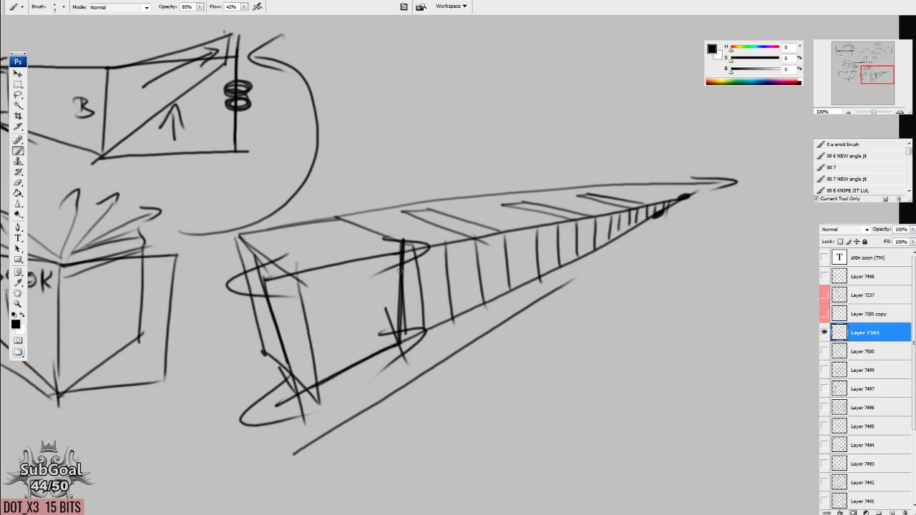
{"action": "left_click_drag", "start_coordinate": [333, 216], "coordinate": [404, 348]}
{"action": "left_click_drag", "start_coordinate": [243, 361], "coordinate": [395, 299]}
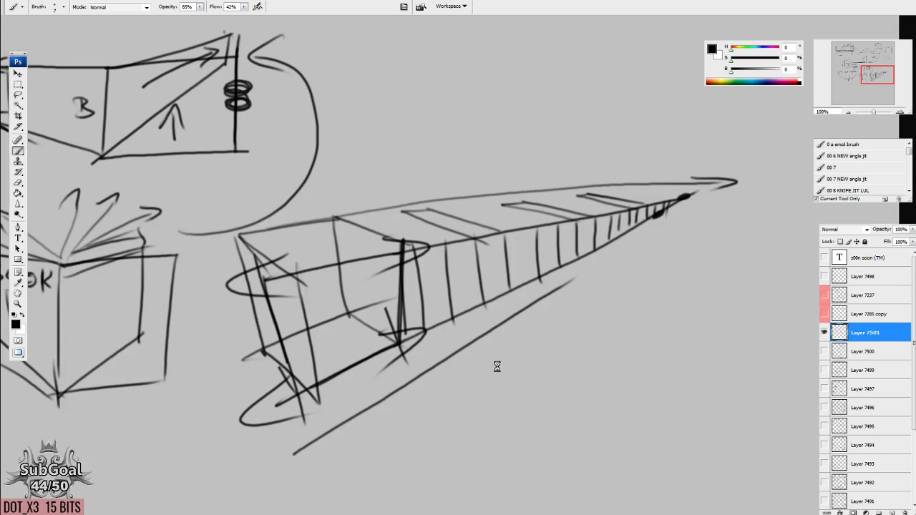
Hide the converging box diagram and review the earlier diagram layers one at a time.
{"action": "key", "text": "ctrl+minus"}
{"action": "key", "text": "ctrl+minus"}
{"action": "left_click", "coordinate": [824, 333]}
{"action": "left_click", "coordinate": [824, 352]}
{"action": "left_click_drag", "start_coordinate": [415, 341], "coordinate": [633, 301]}
{"action": "left_click", "coordinate": [824, 353]}
{"action": "left_click", "coordinate": [824, 369]}
{"action": "mouse_move", "coordinate": [601, 364]}
{"action": "left_mouse_down"}
{"action": "mouse_move", "coordinate": [546, 231]}
{"action": "mouse_move", "coordinate": [530, 280]}
{"action": "left_mouse_up"}
{"action": "left_click", "coordinate": [823, 372]}
{"action": "left_click", "coordinate": [824, 408]}
{"action": "left_click_drag", "start_coordinate": [604, 300], "coordinate": [653, 380]}
Hide the remaining diagram layers and show Layer 7492 with the hatched head and eye studies.
{"action": "left_click", "coordinate": [824, 411]}
{"action": "left_click", "coordinate": [825, 465]}
{"action": "left_click", "coordinate": [825, 466]}
{"action": "left_click", "coordinate": [825, 485]}
{"action": "left_click", "coordinate": [824, 486]}
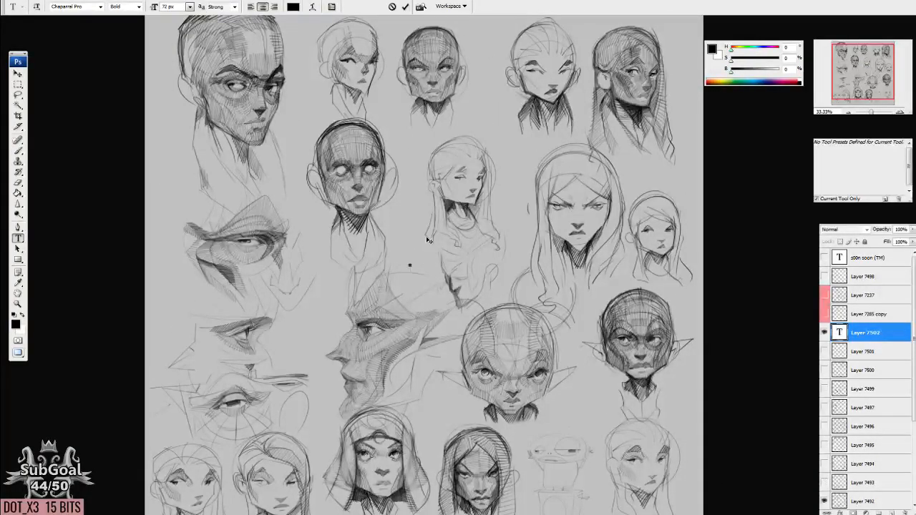
Add the text "quick candy break brbrbrbrbrb" across the middle of the head studies.
{"action": "type", "text": "quick candy"}
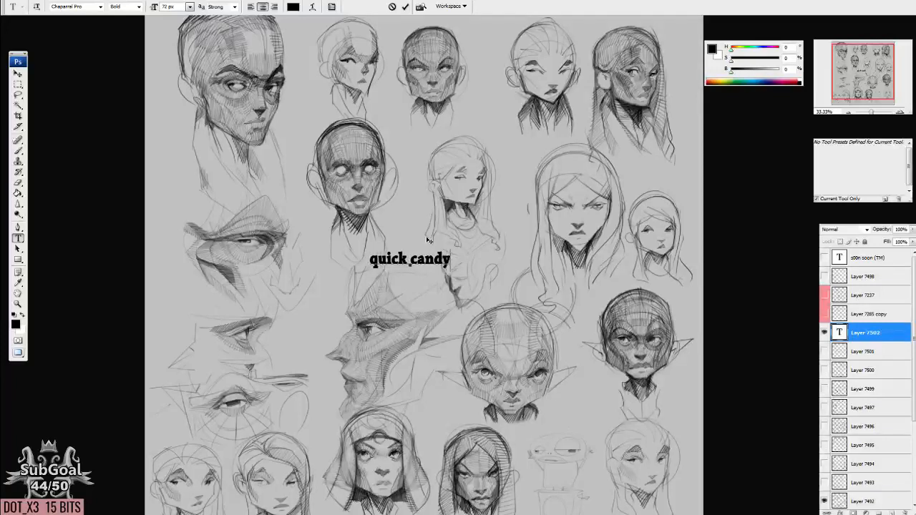
{"action": "type", "text": " break brbrbrbrbrb"}
{"action": "key", "text": "ctrl+Return"}
Paste the collage of pencil portrait sketches as a new layer over the head studies and hide it.
{"action": "key", "text": "ctrl+v"}
{"action": "key", "text": "v"}
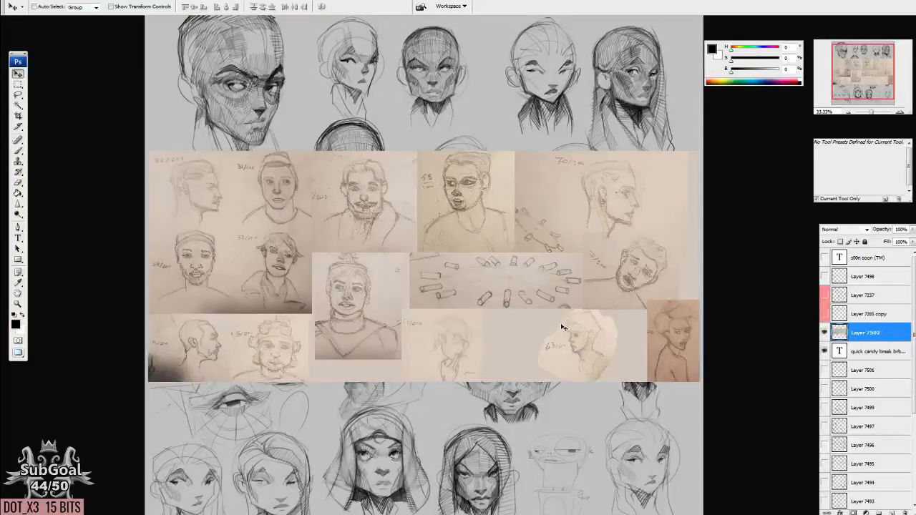
{"action": "left_click_drag", "start_coordinate": [552, 344], "coordinate": [548, 354]}
{"action": "left_click", "coordinate": [824, 332]}
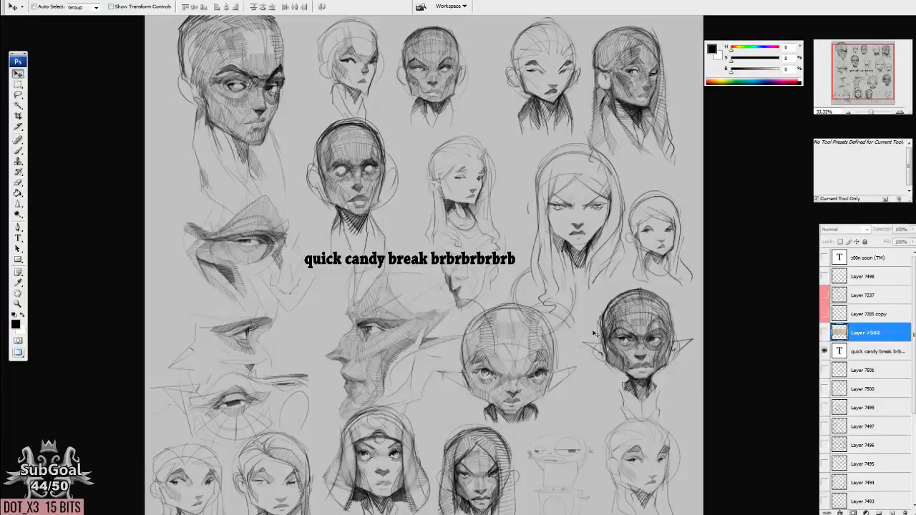
{"action": "left_click_drag", "start_coordinate": [494, 331], "coordinate": [504, 319]}
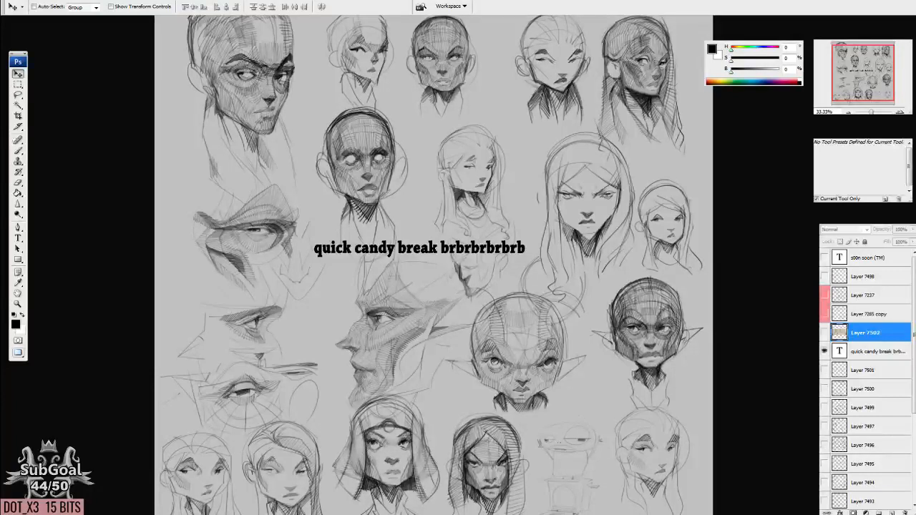
Add a second text line reading "nom nom nom" below the break message.
{"action": "key", "text": "t"}
{"action": "left_click", "coordinate": [462, 352]}
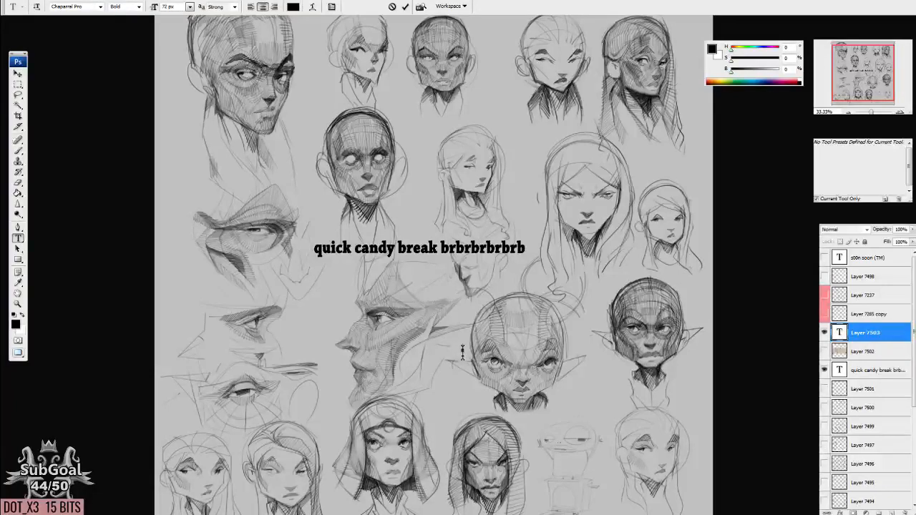
{"action": "type", "text": "nom nom nom"}
{"action": "key", "text": "ctrl+Return"}
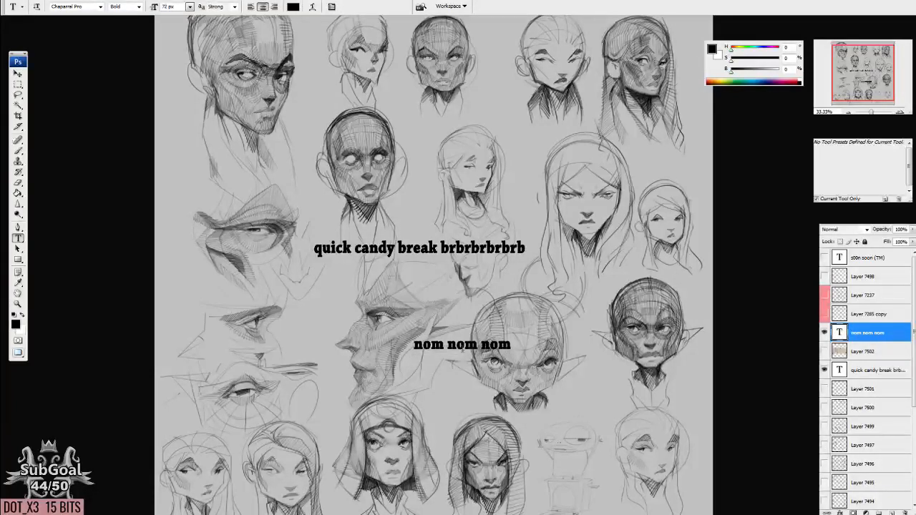